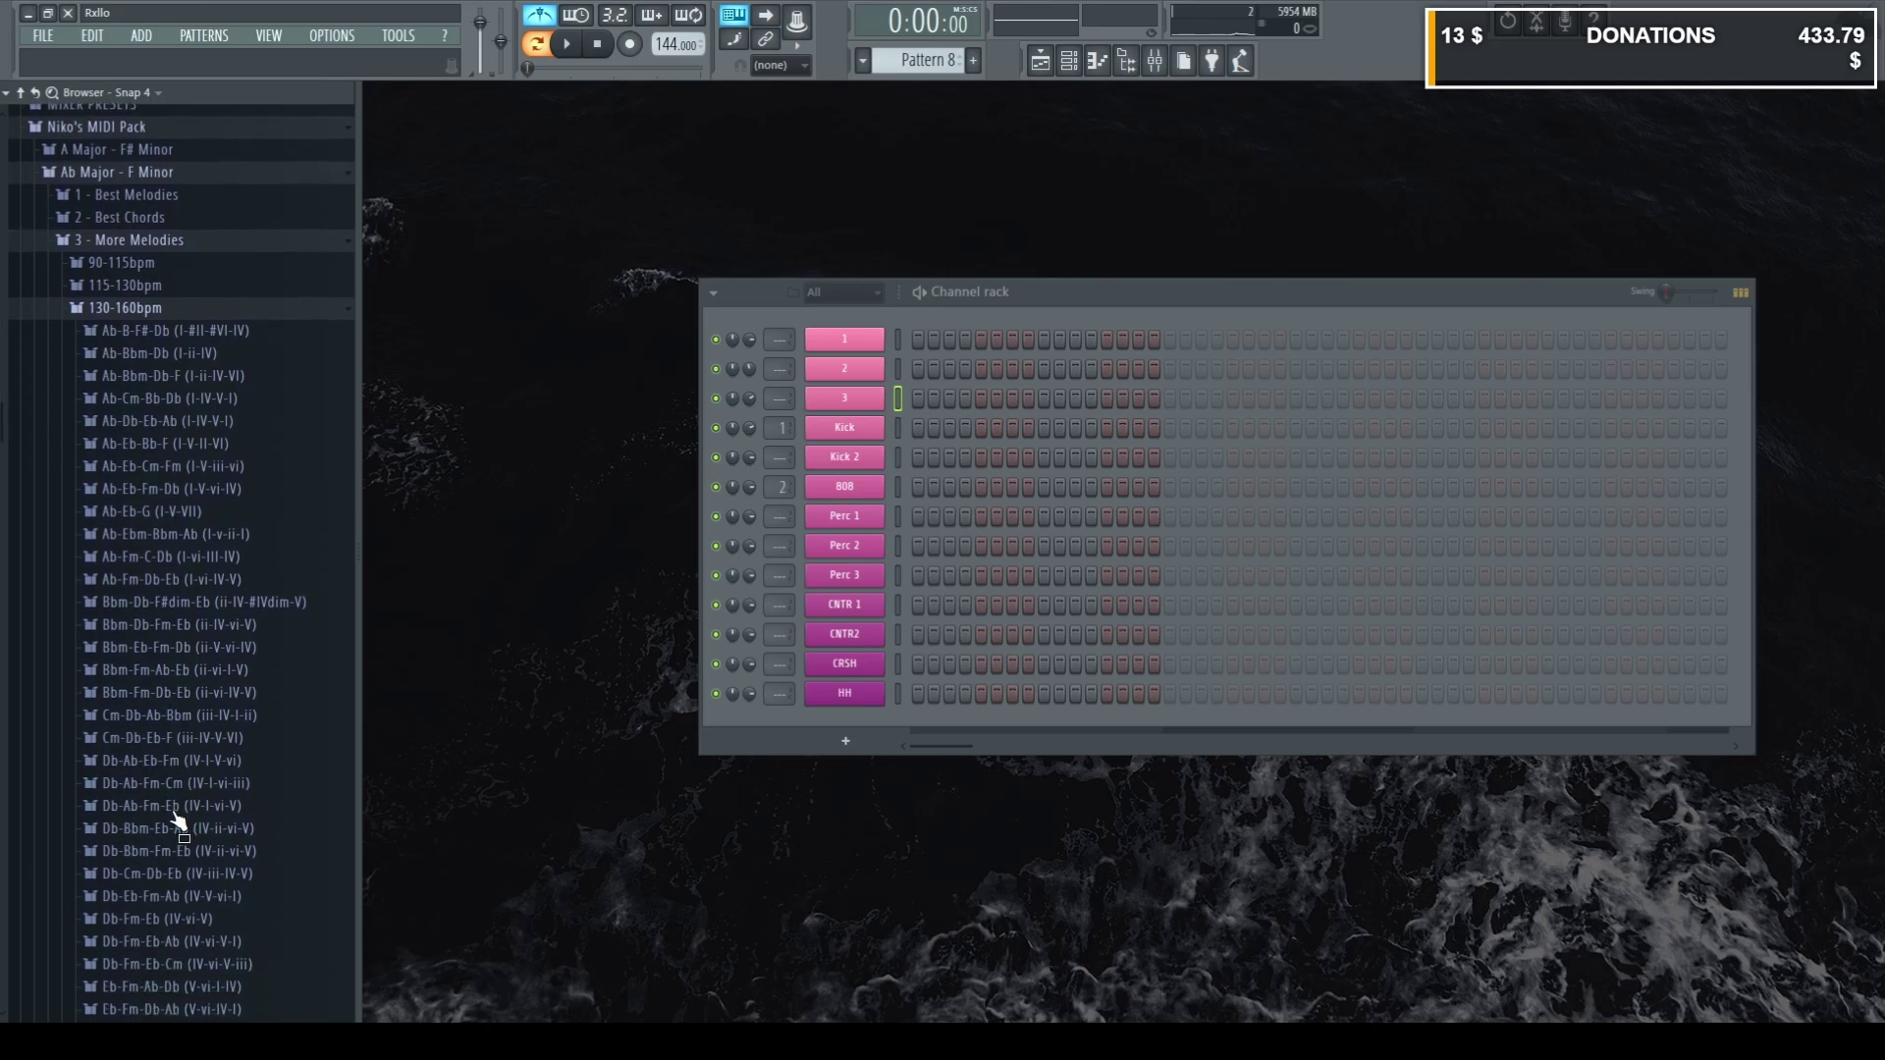
# Look through the Bonuses folder's Arps and Back & Forth MIDI files in the Ab Major - F Minor collection.
pyautogui.scroll(9, 195, 801)
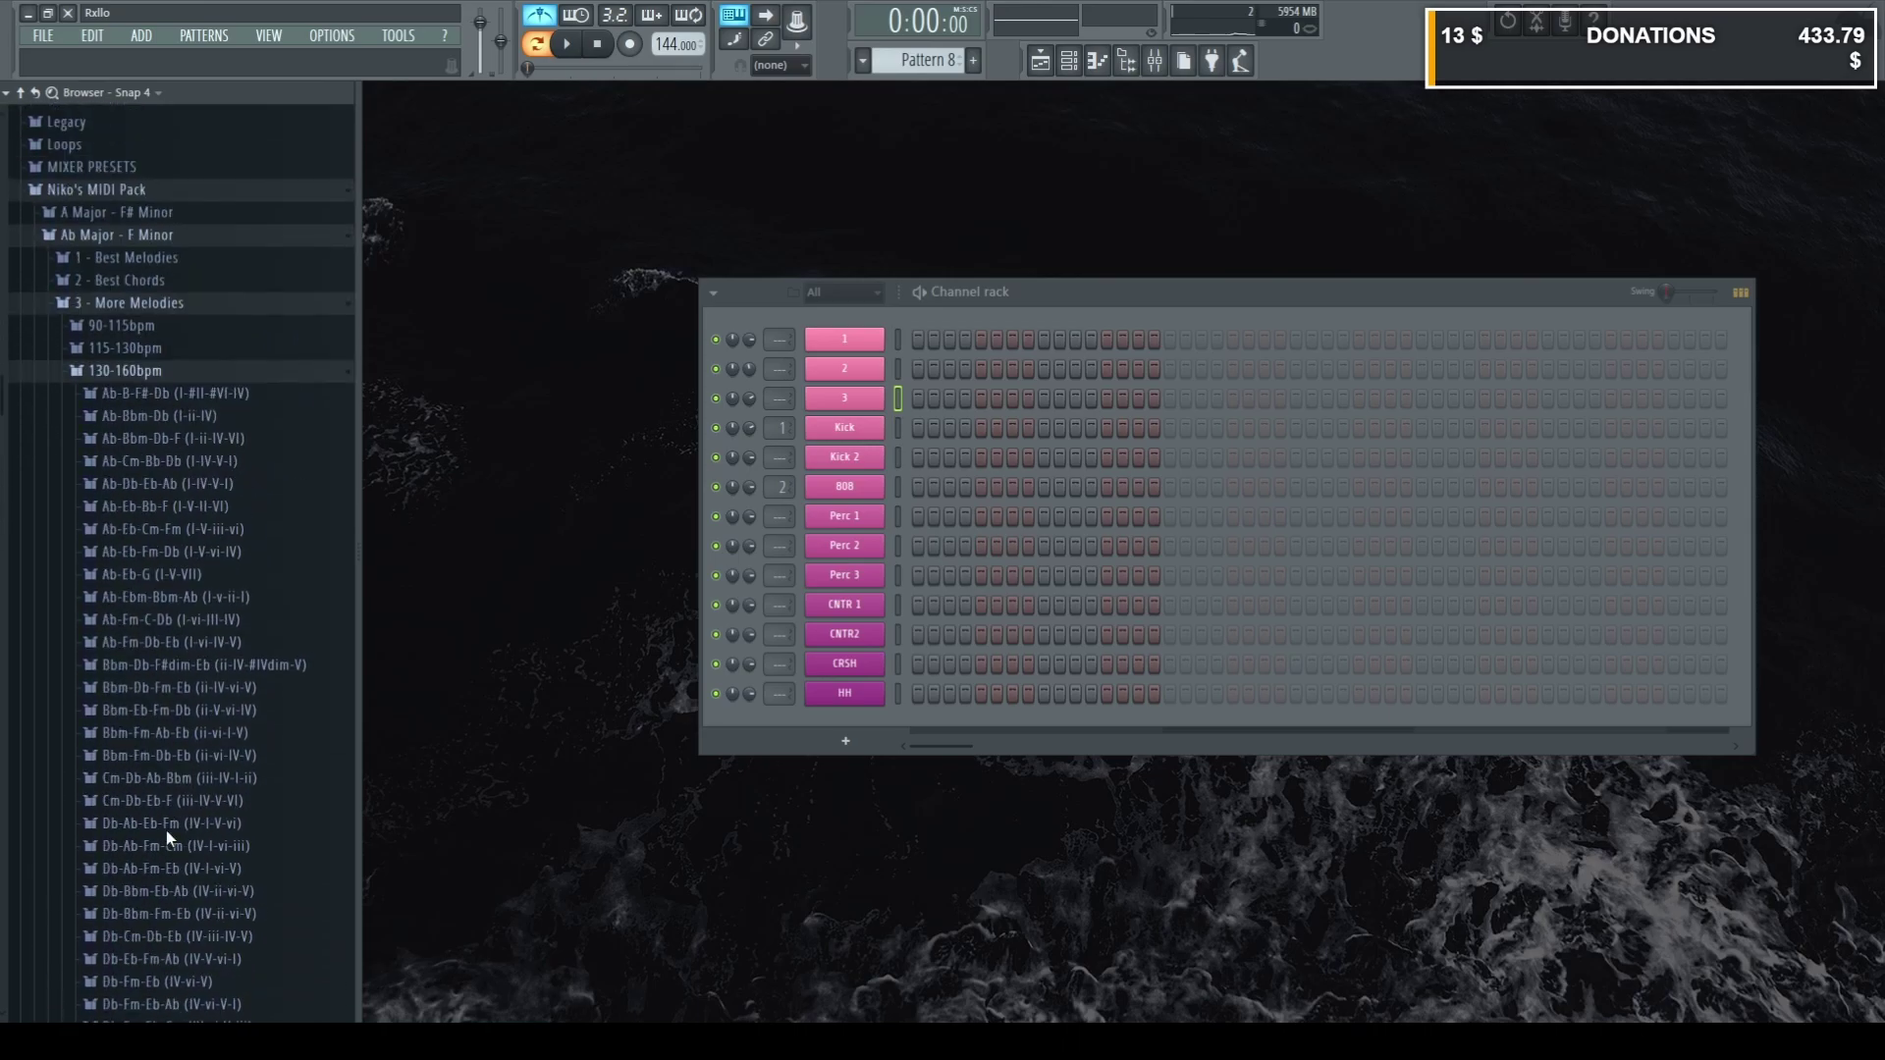
pyautogui.click(133, 803)
pyautogui.click(140, 736)
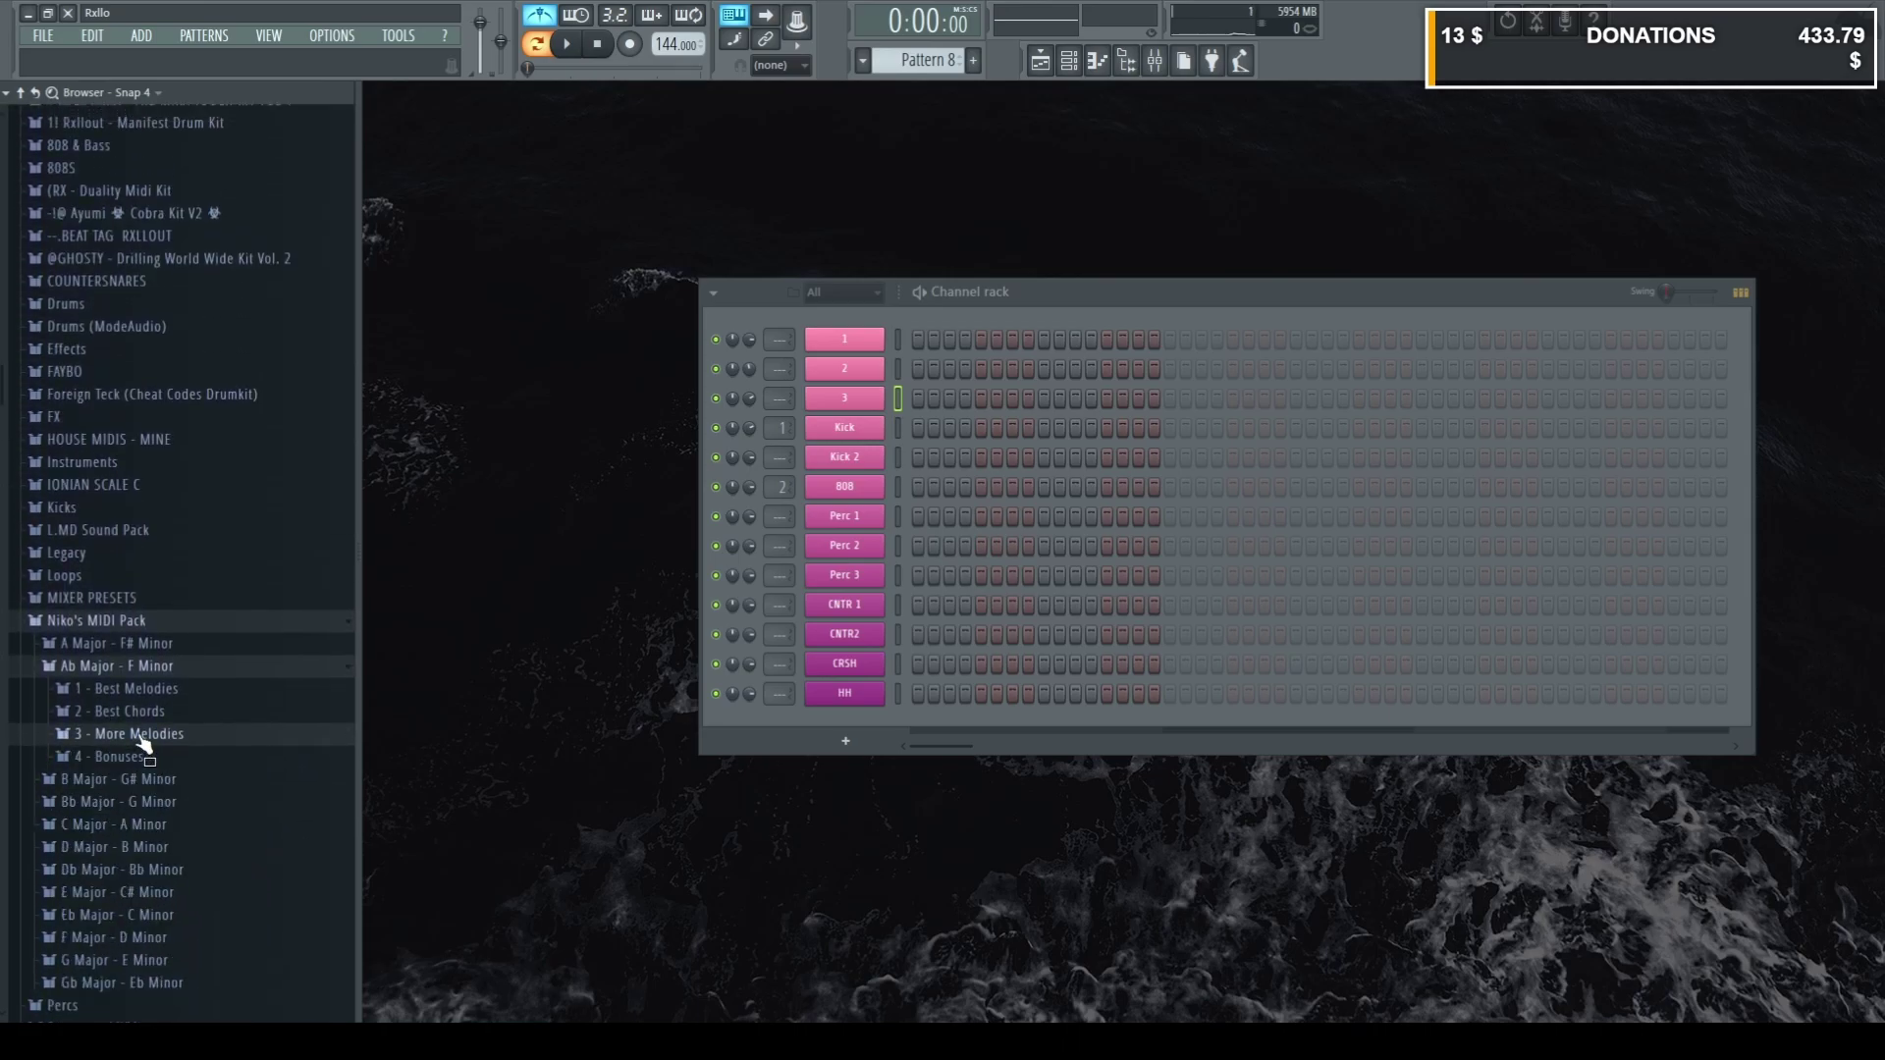
pyautogui.click(117, 757)
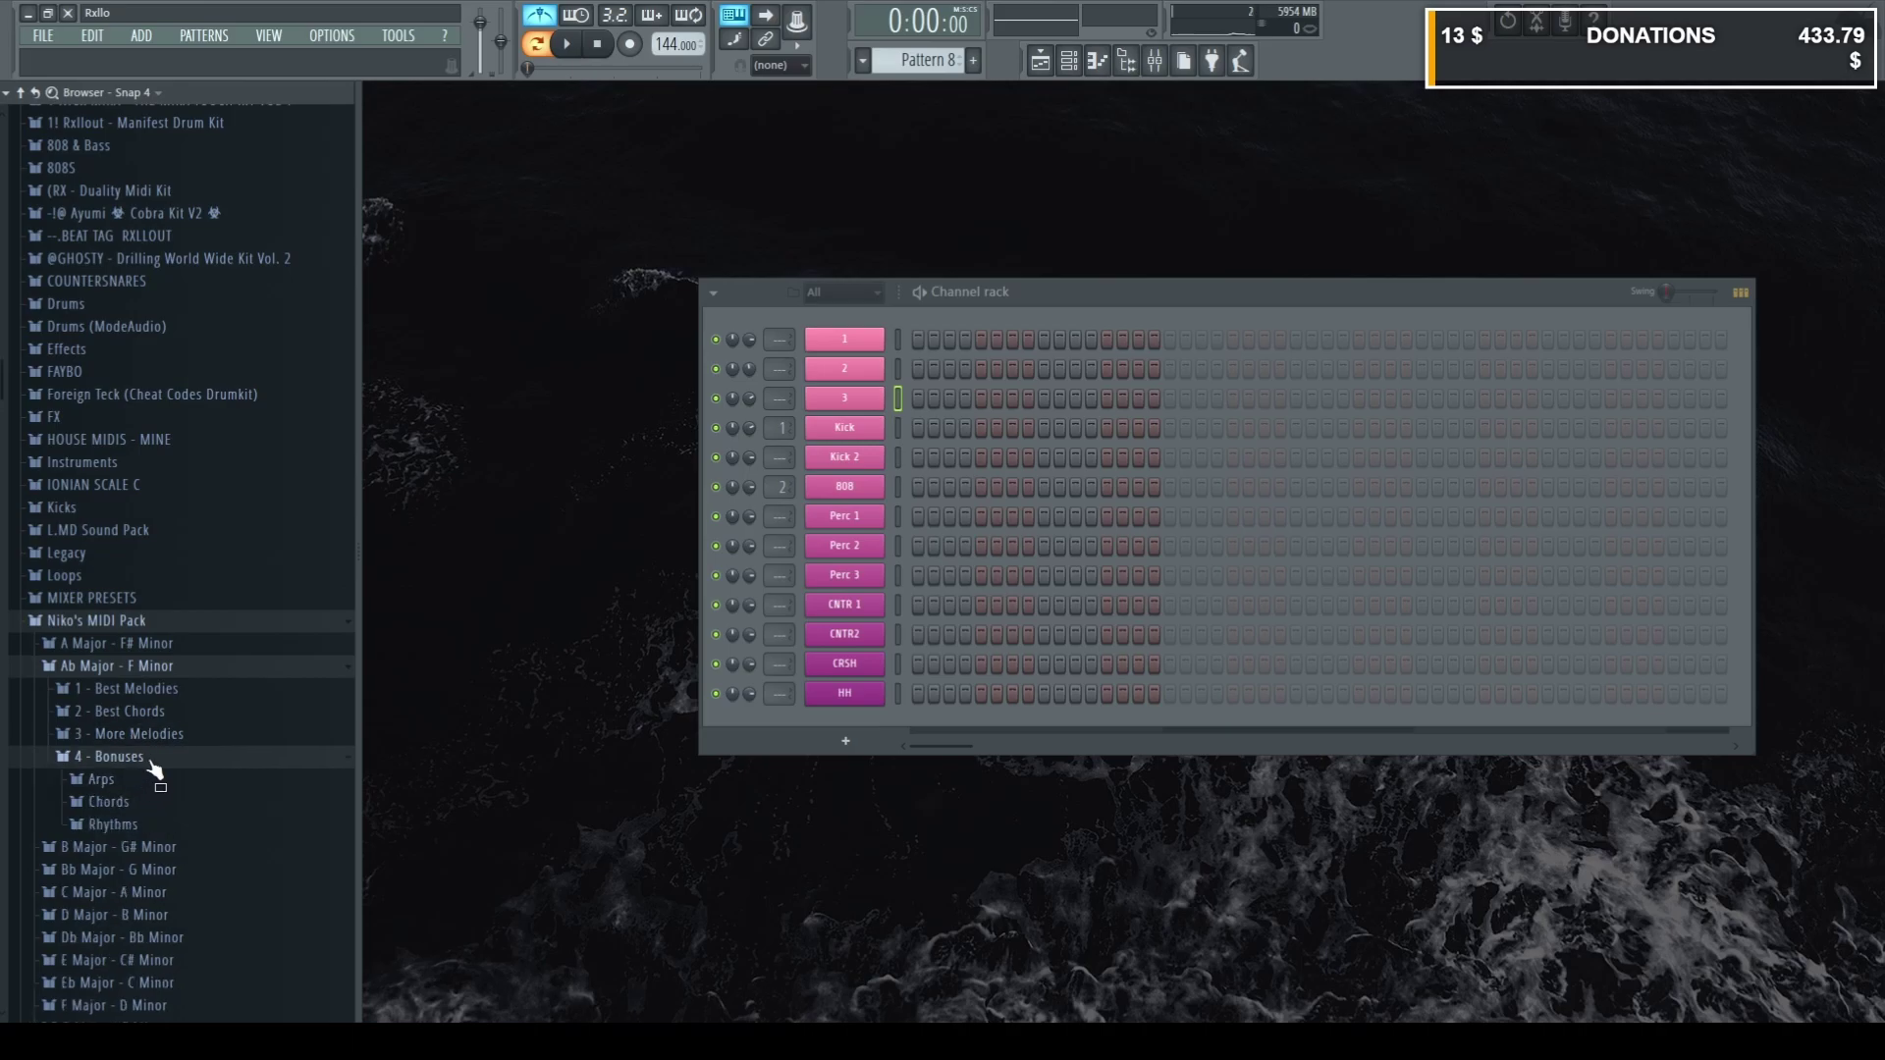
pyautogui.click(100, 780)
pyautogui.click(185, 825)
pyautogui.scroll(-4, 147, 884)
pyautogui.scroll(4, 152, 805)
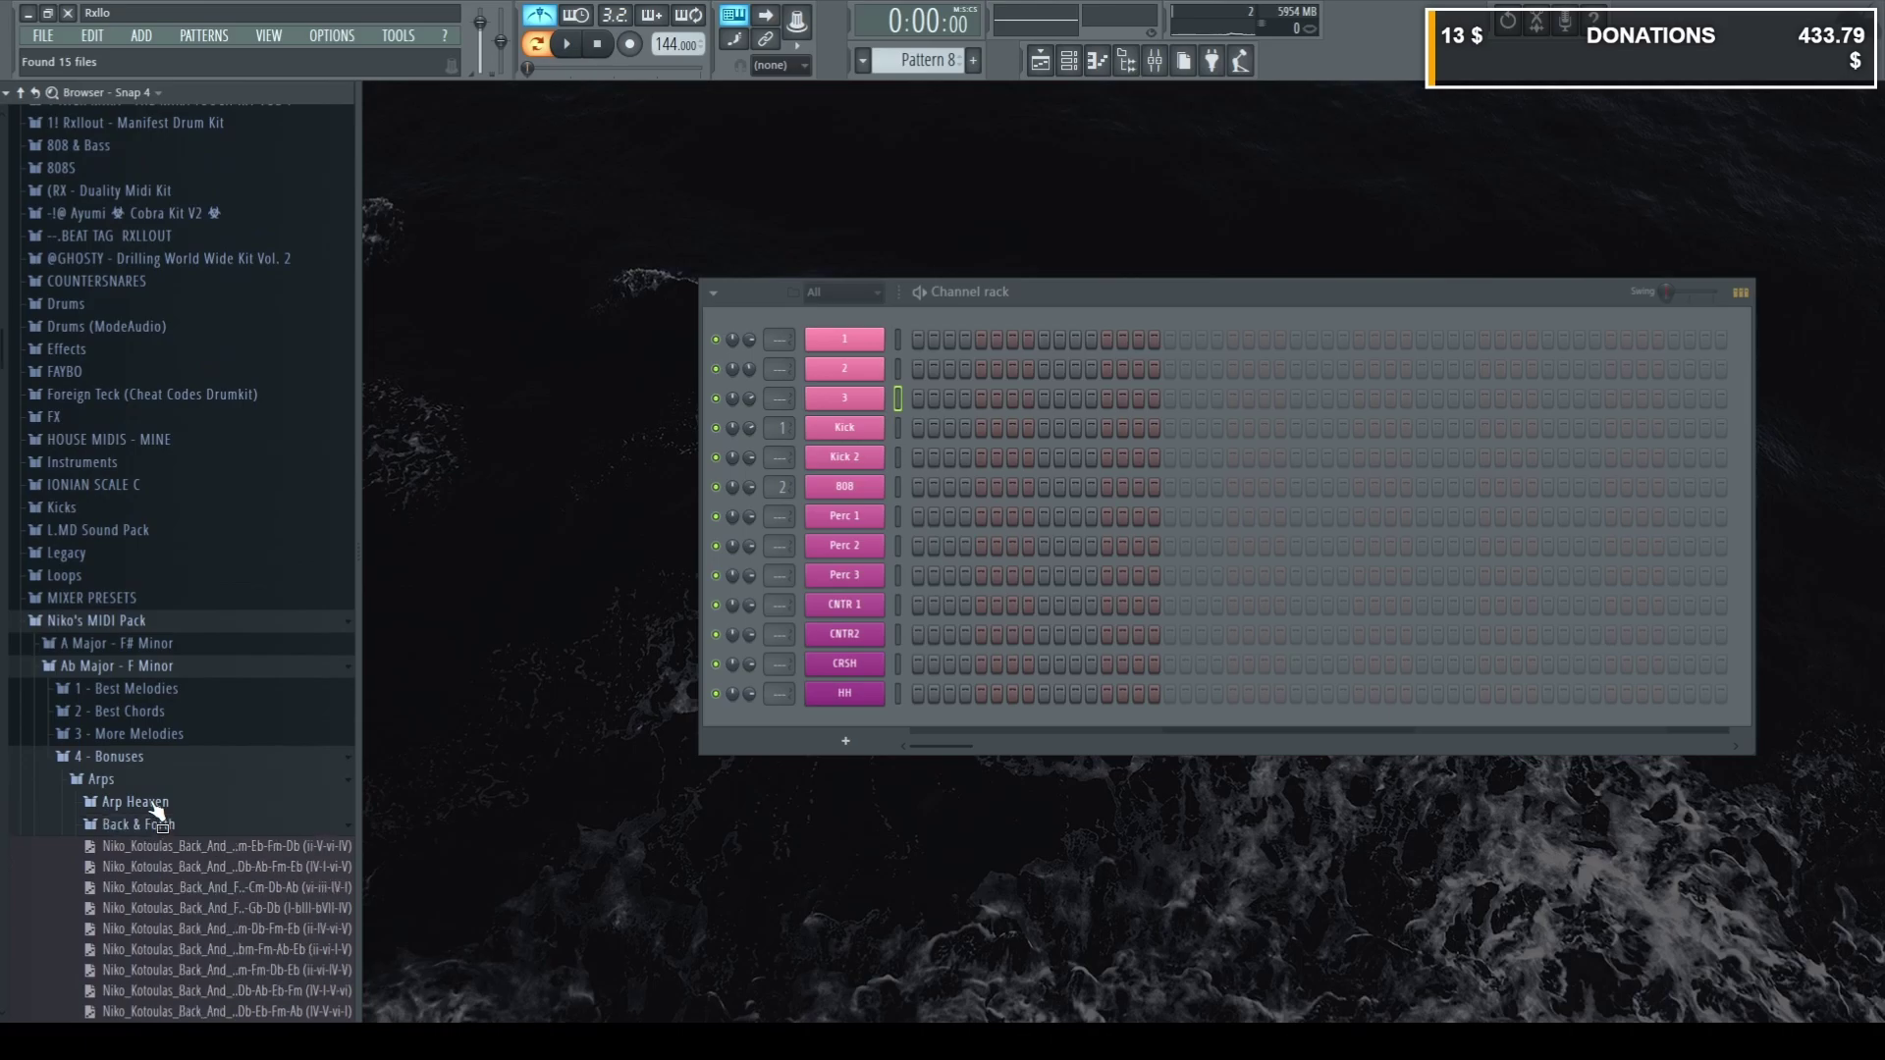
pyautogui.click(138, 760)
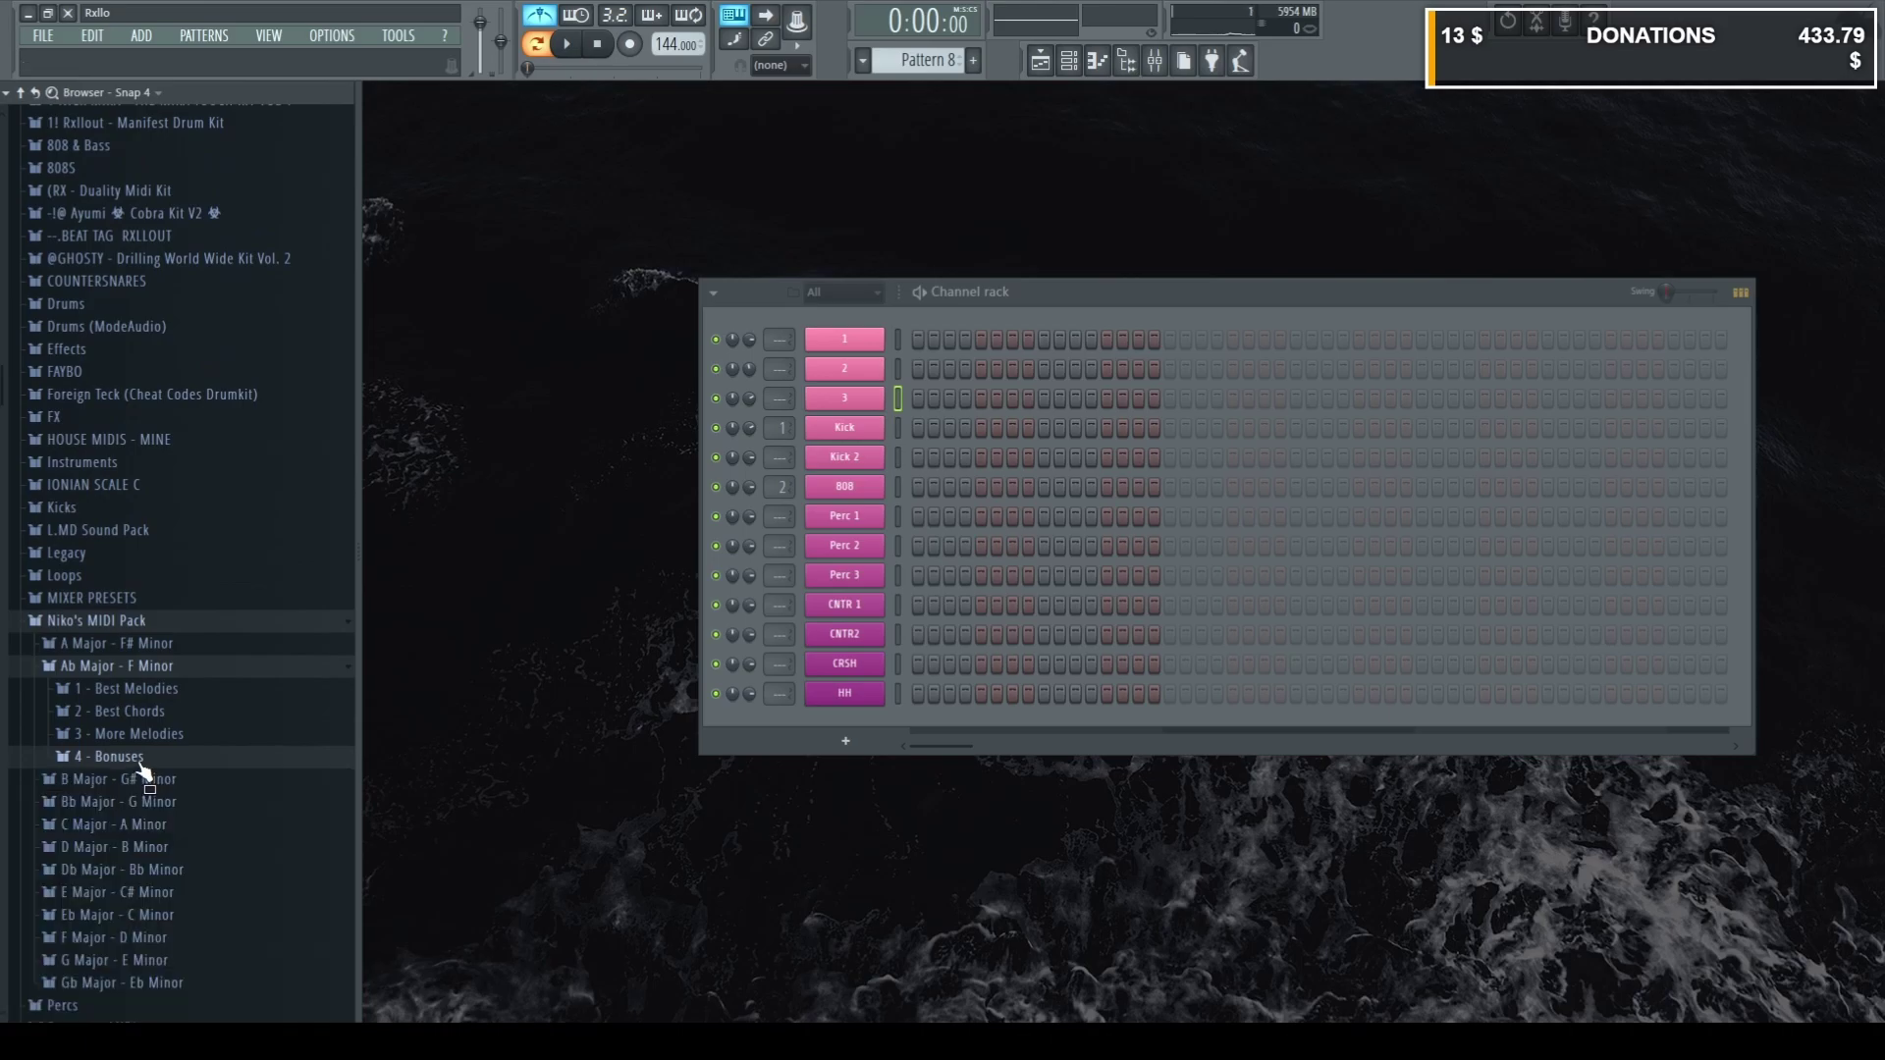
# Load the Dark Melody 7 Fm-Db-Eb-Cm 140bpm DRY MIDI from Best Melodies' Dark_HipHop_Trap folder onto channel 3.
pyautogui.click(169, 691)
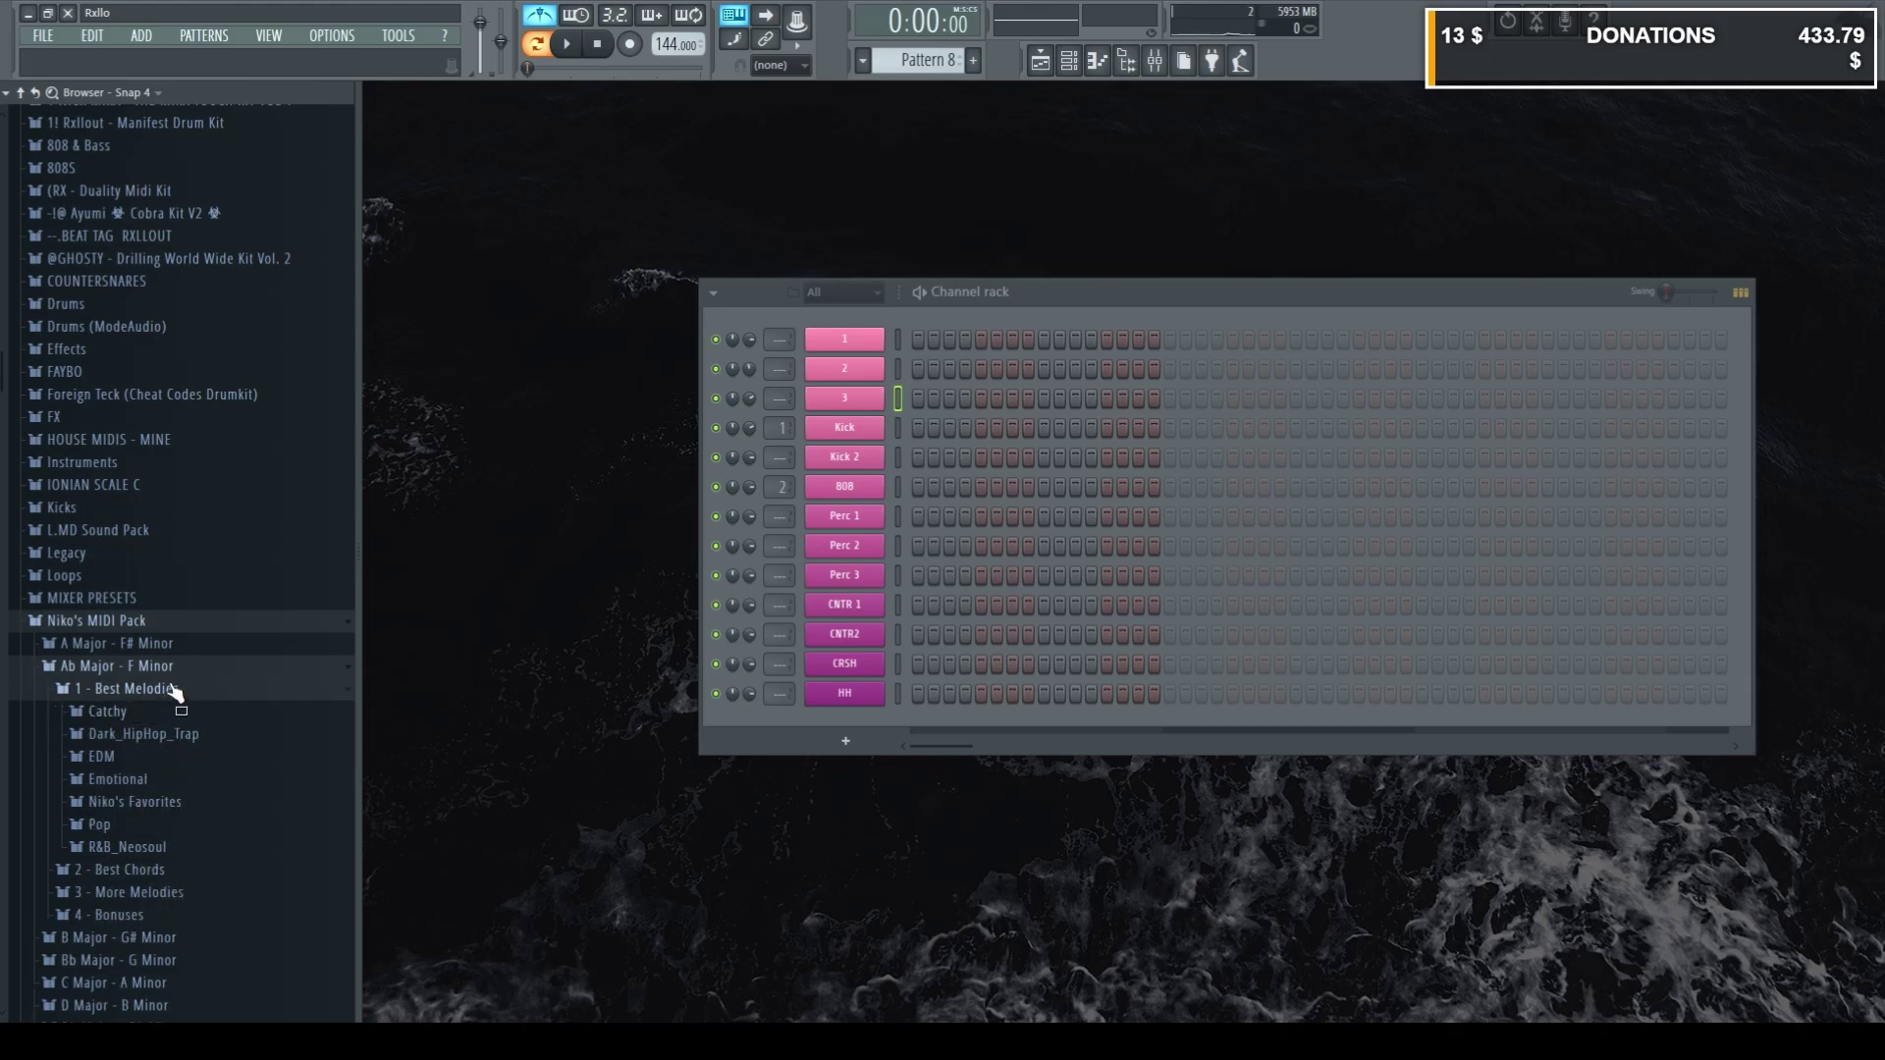
pyautogui.click(177, 736)
pyautogui.scroll(-3, 279, 744)
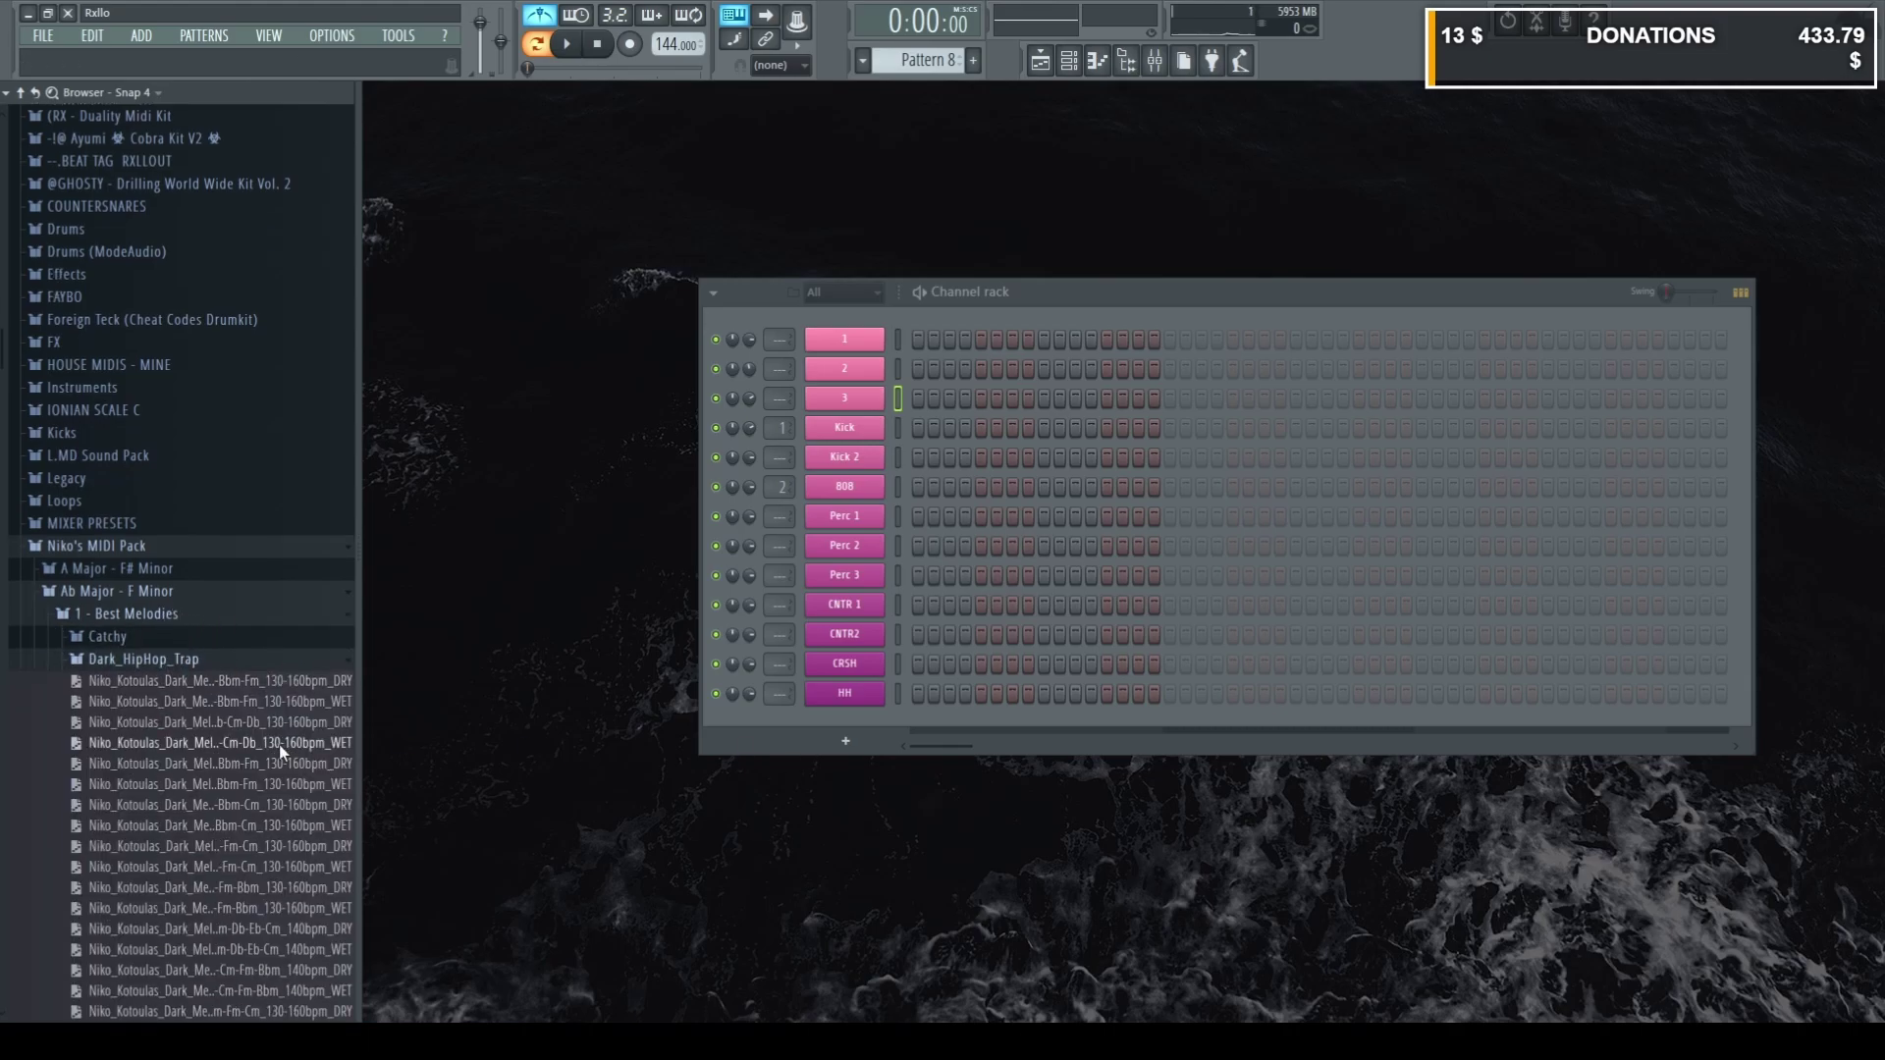
pyautogui.scroll(-6, 300, 815)
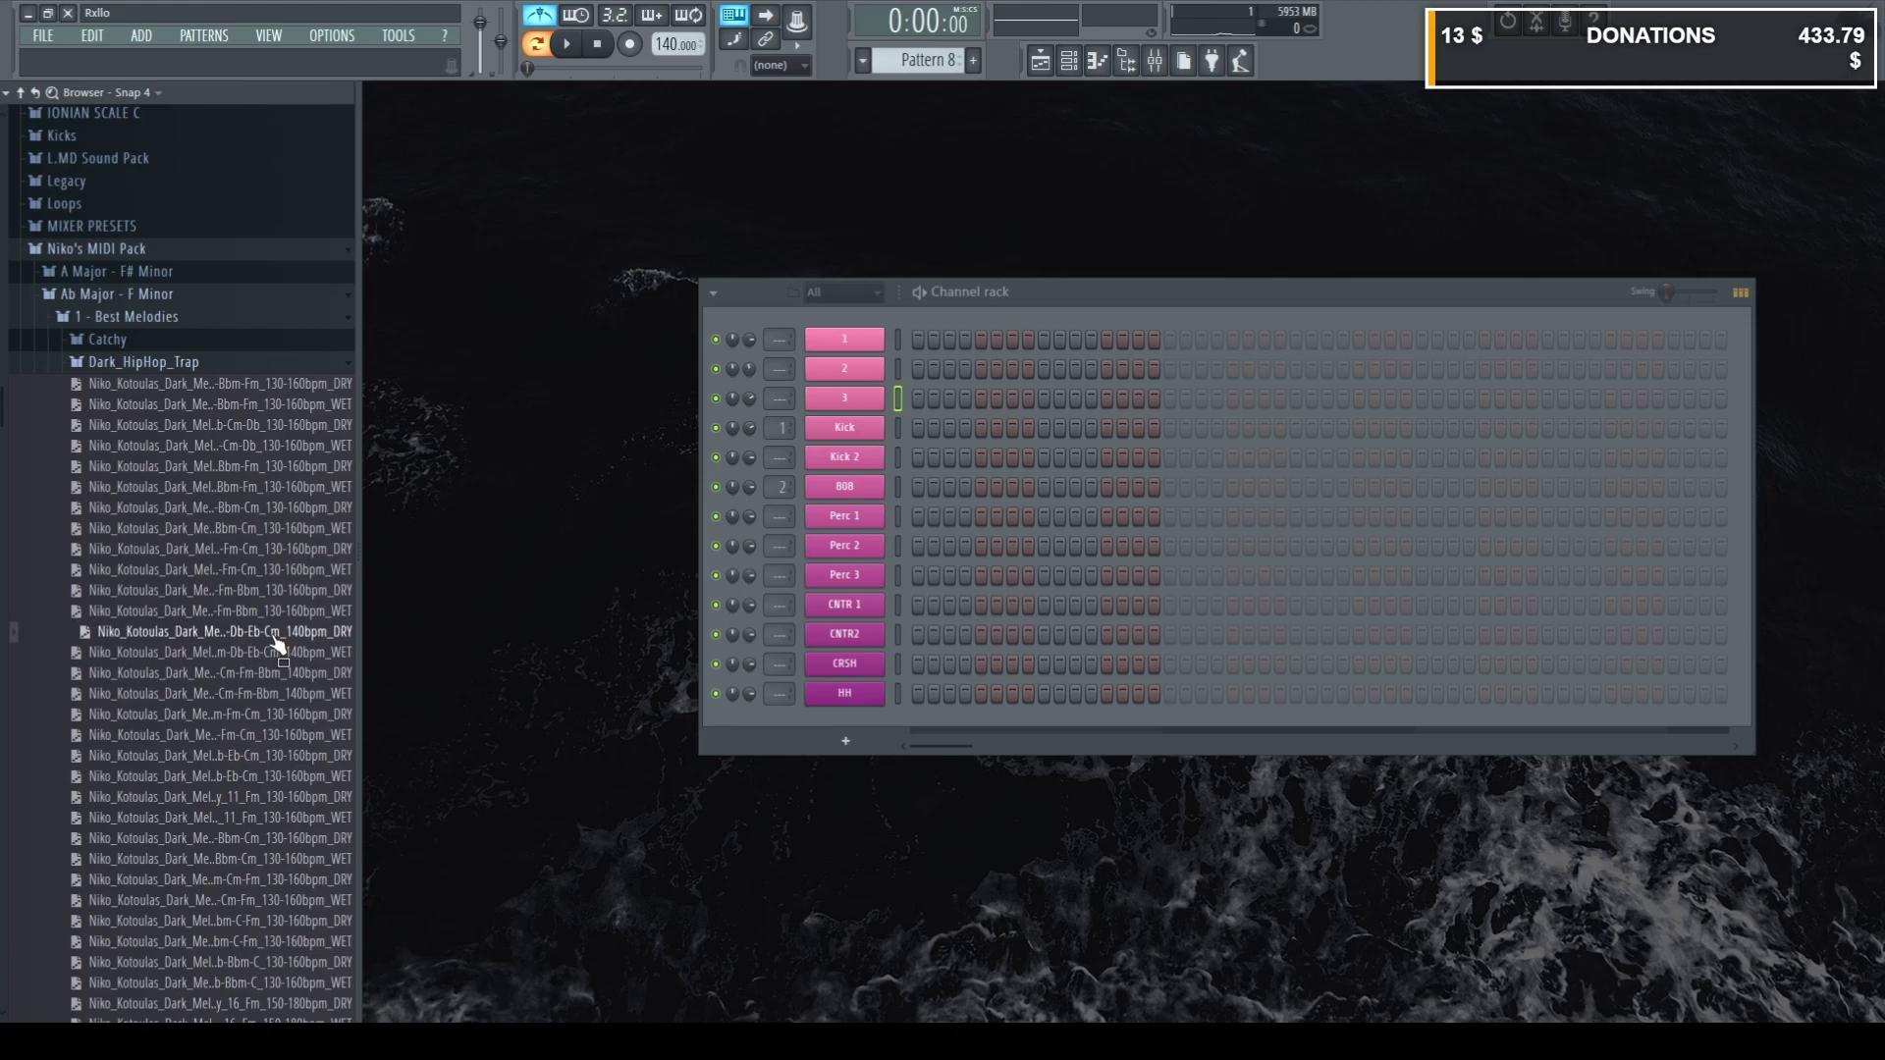
pyautogui.moveTo(278, 645); pyautogui.dragTo(322, 571)
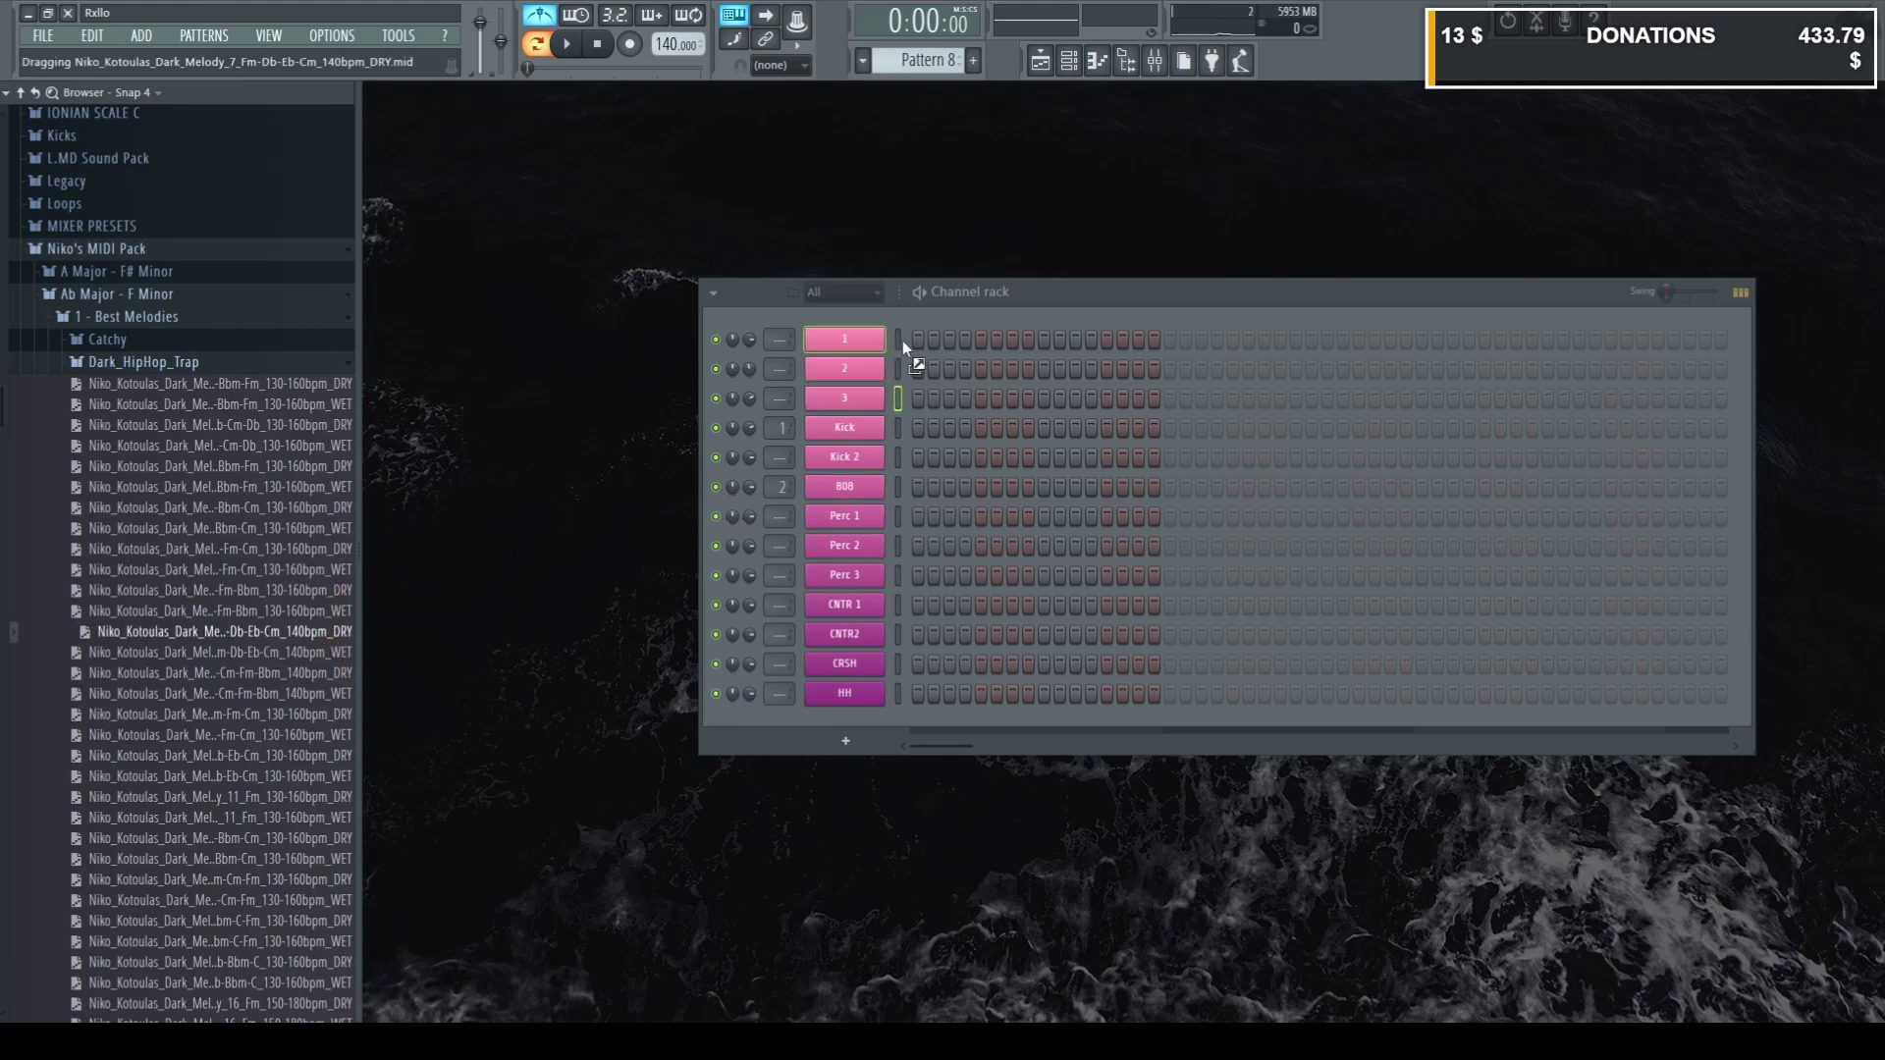
pyautogui.moveTo(898, 398); pyautogui.dragTo(897, 397)
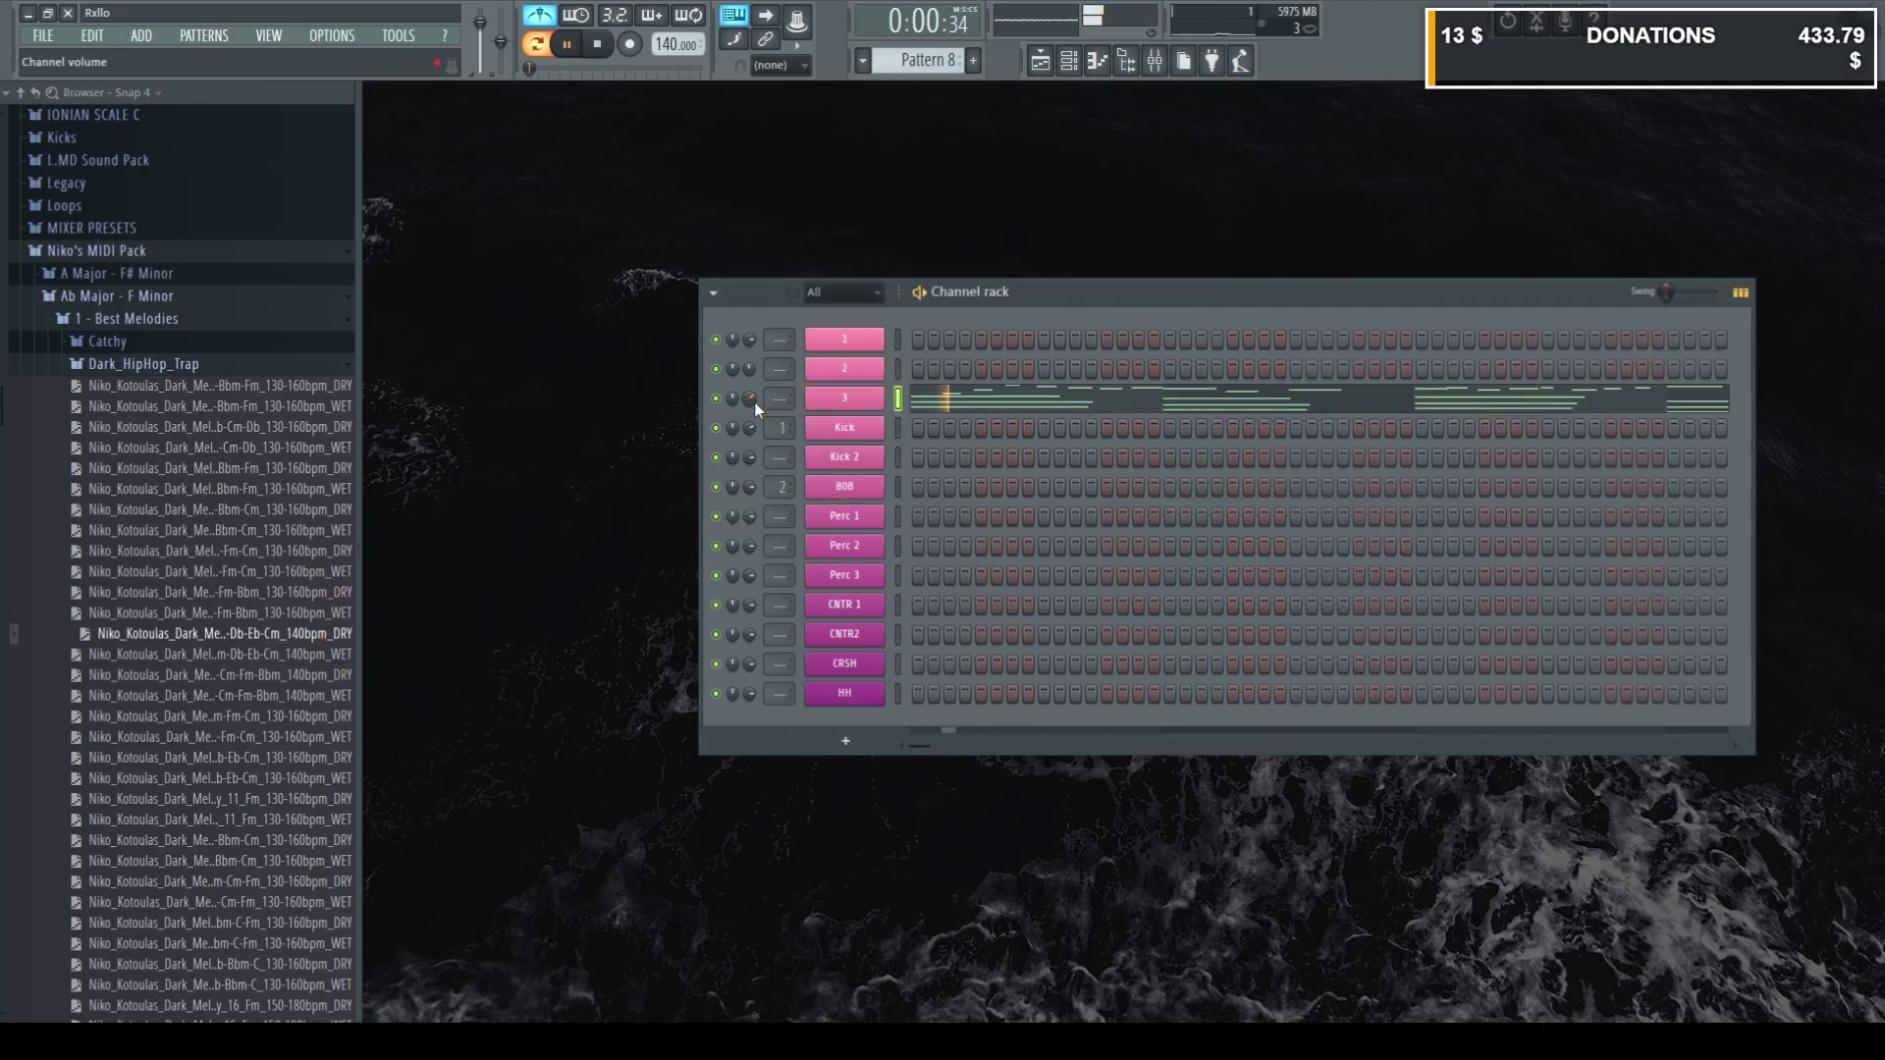
# Open channel 3's imported melody in the piano roll, play it back and adjust the channel's volume.
pyautogui.click(988, 410)
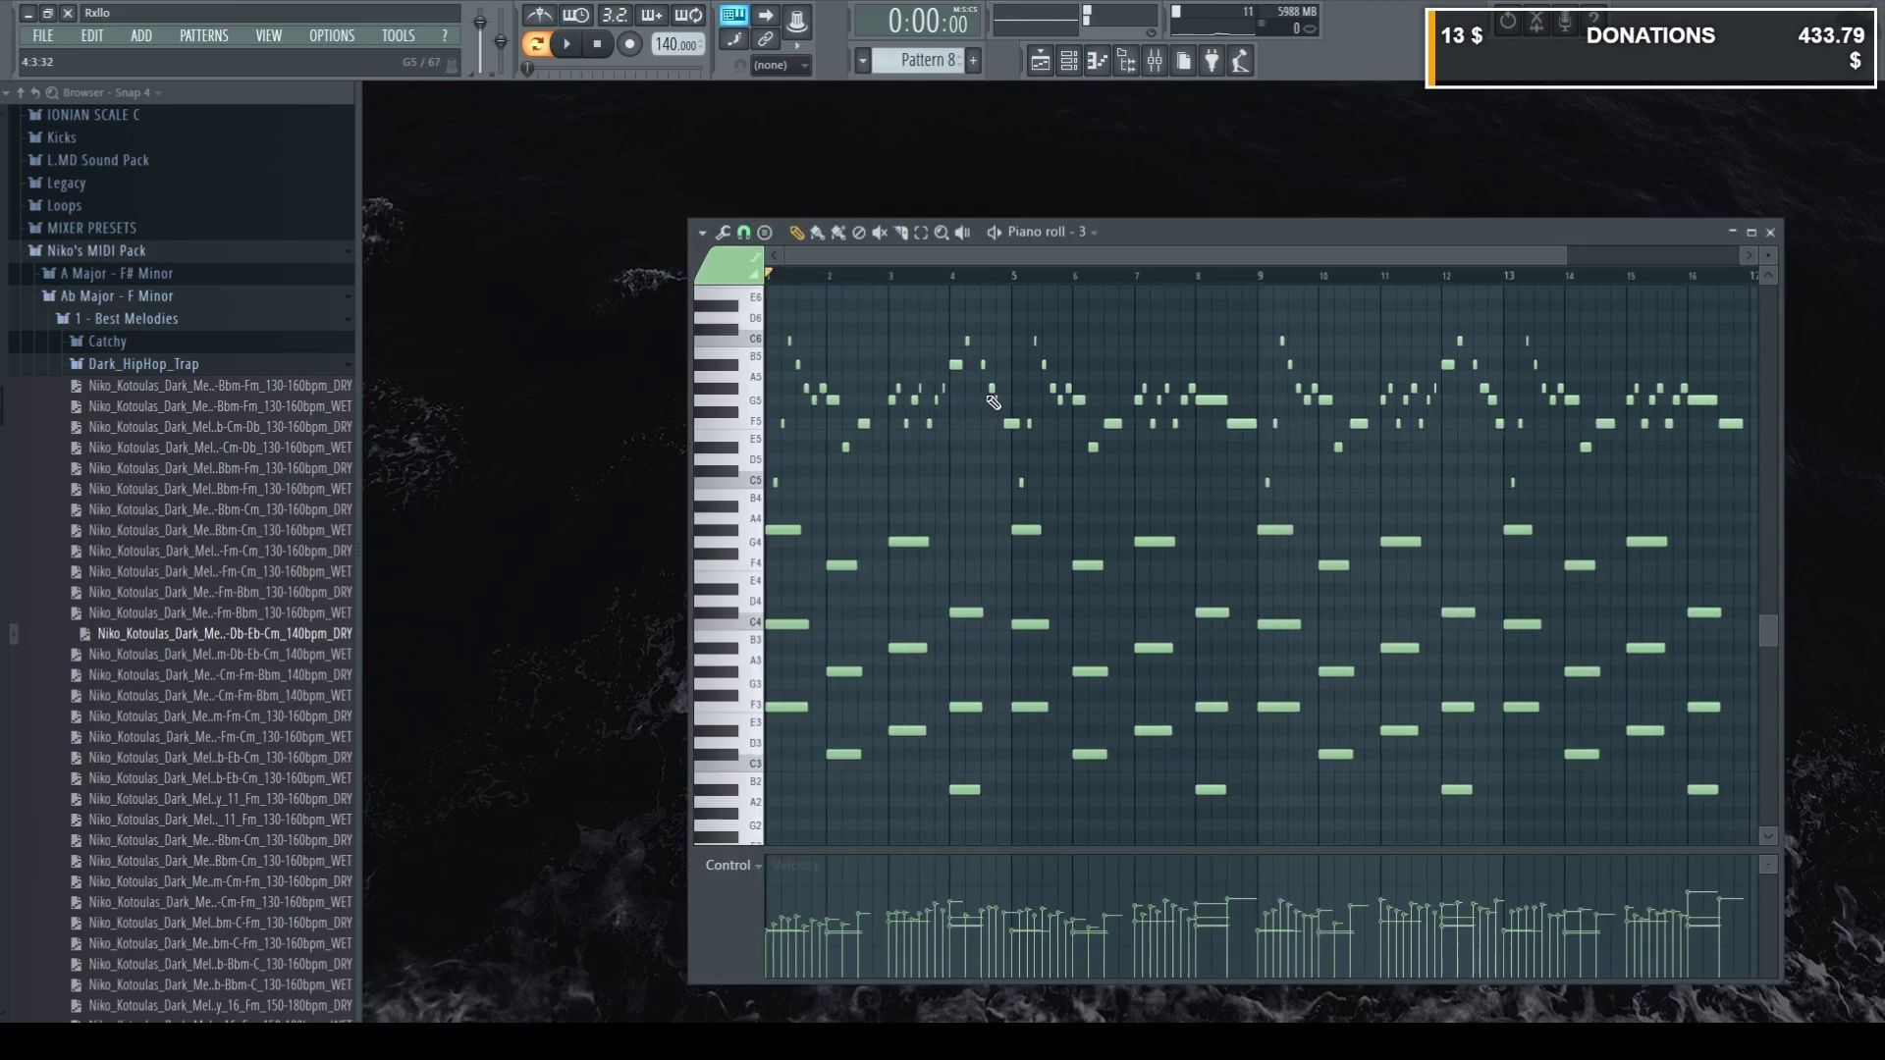
pyautogui.moveTo(1230, 235); pyautogui.dragTo(1402, 202)
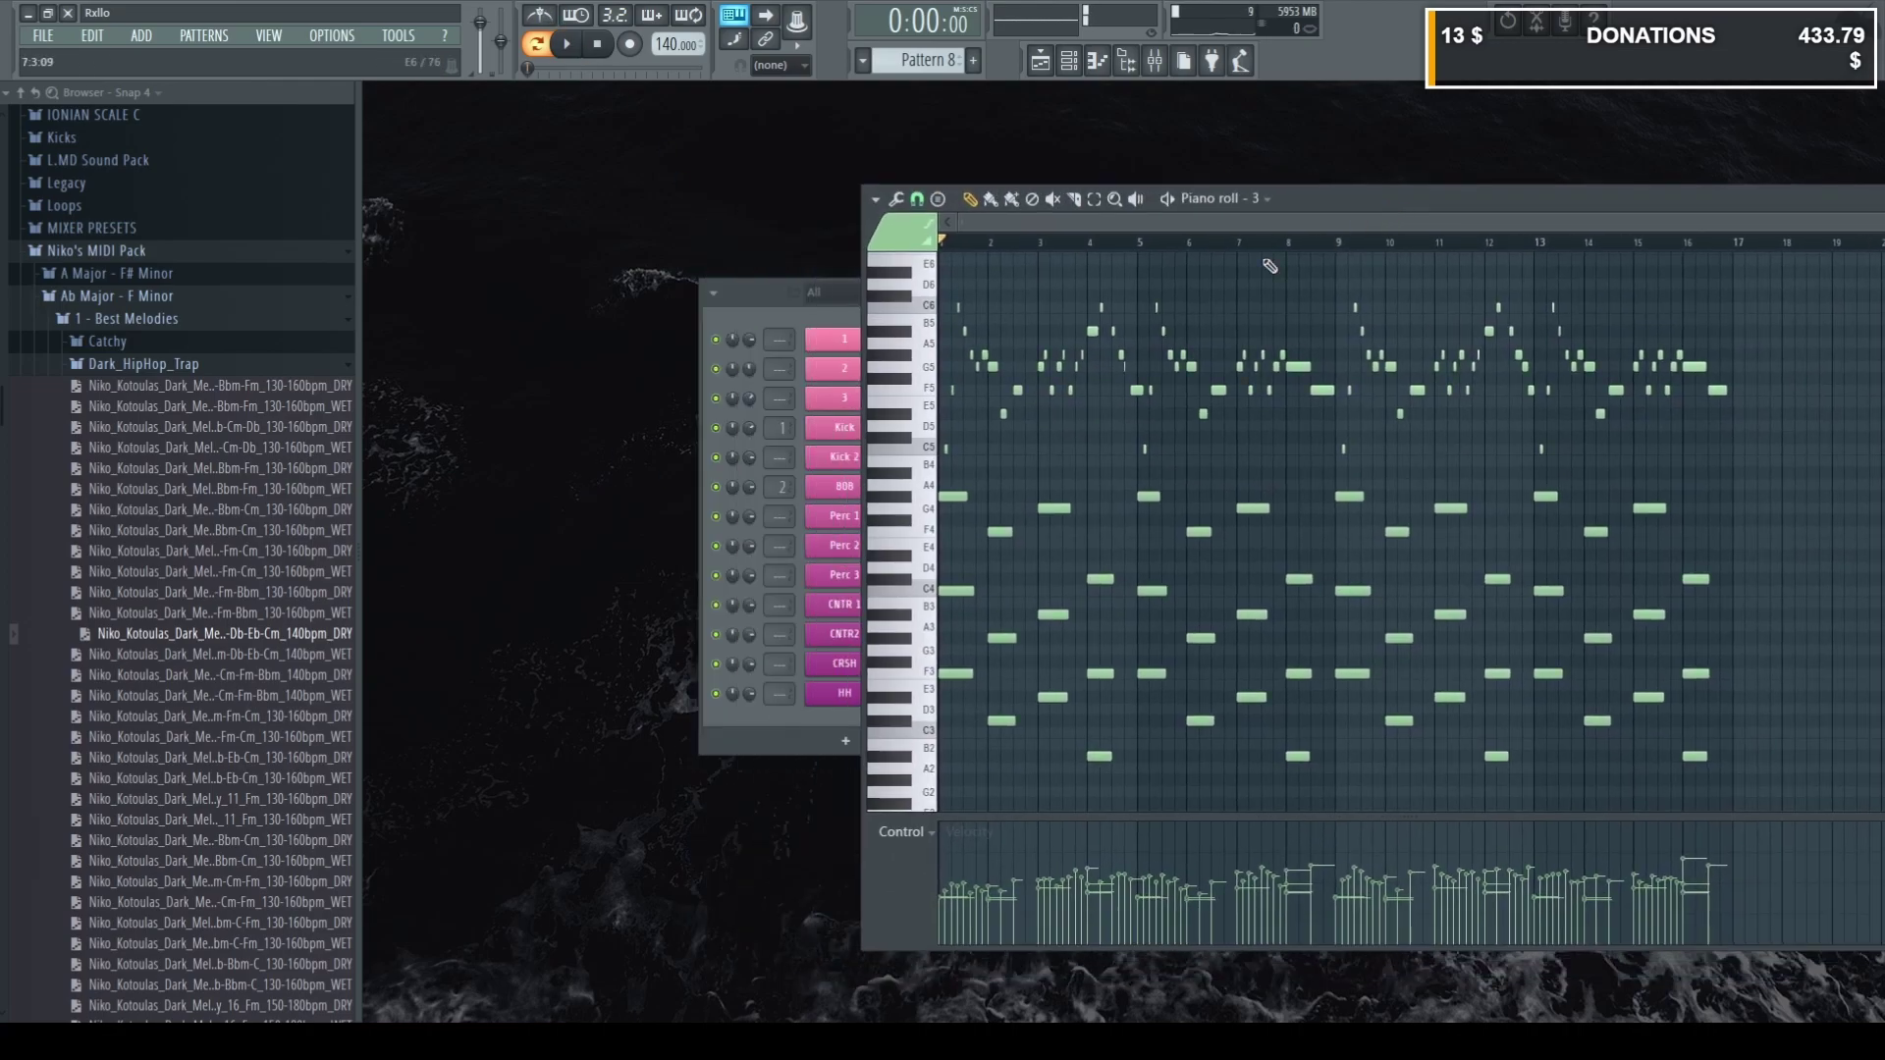
pyautogui.moveTo(750, 392); pyautogui.dragTo(750, 397)
pyautogui.click(1316, 201)
pyautogui.doubleClick(1354, 206)
pyautogui.press('space')
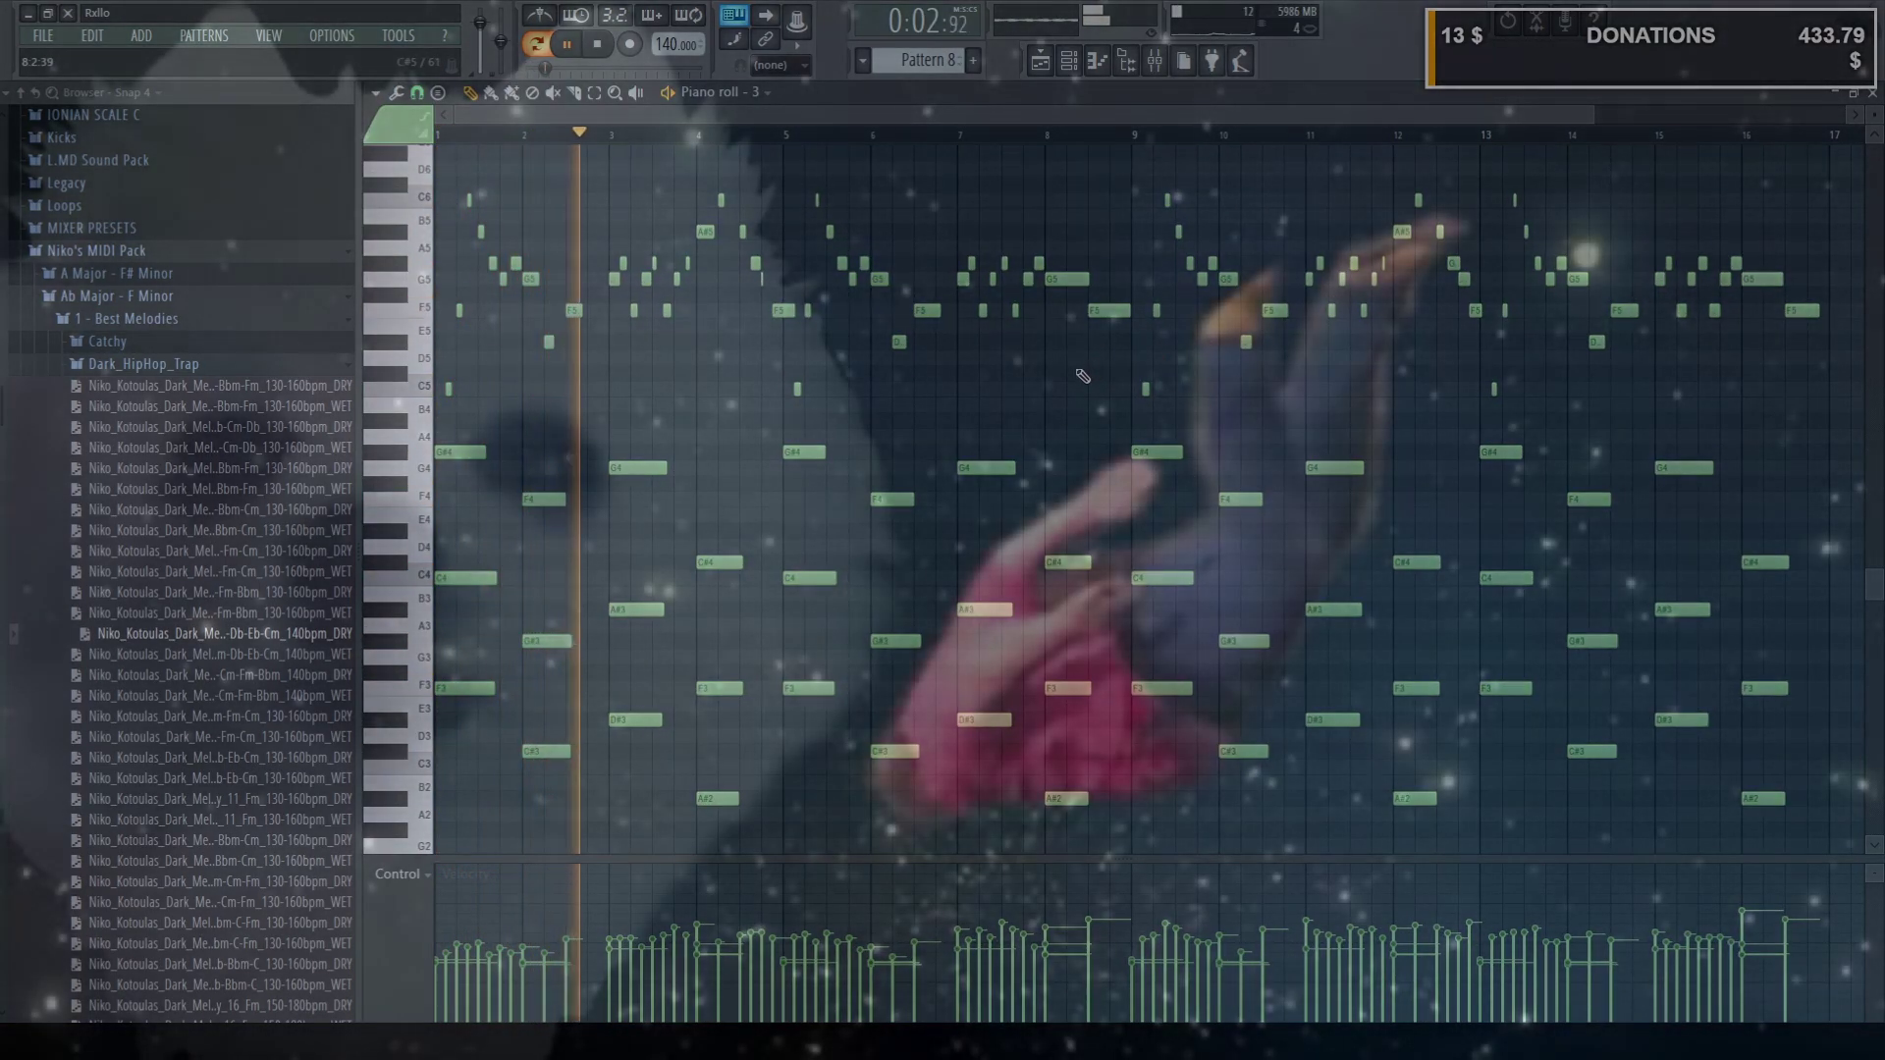
pyautogui.doubleClick(1512, 105)
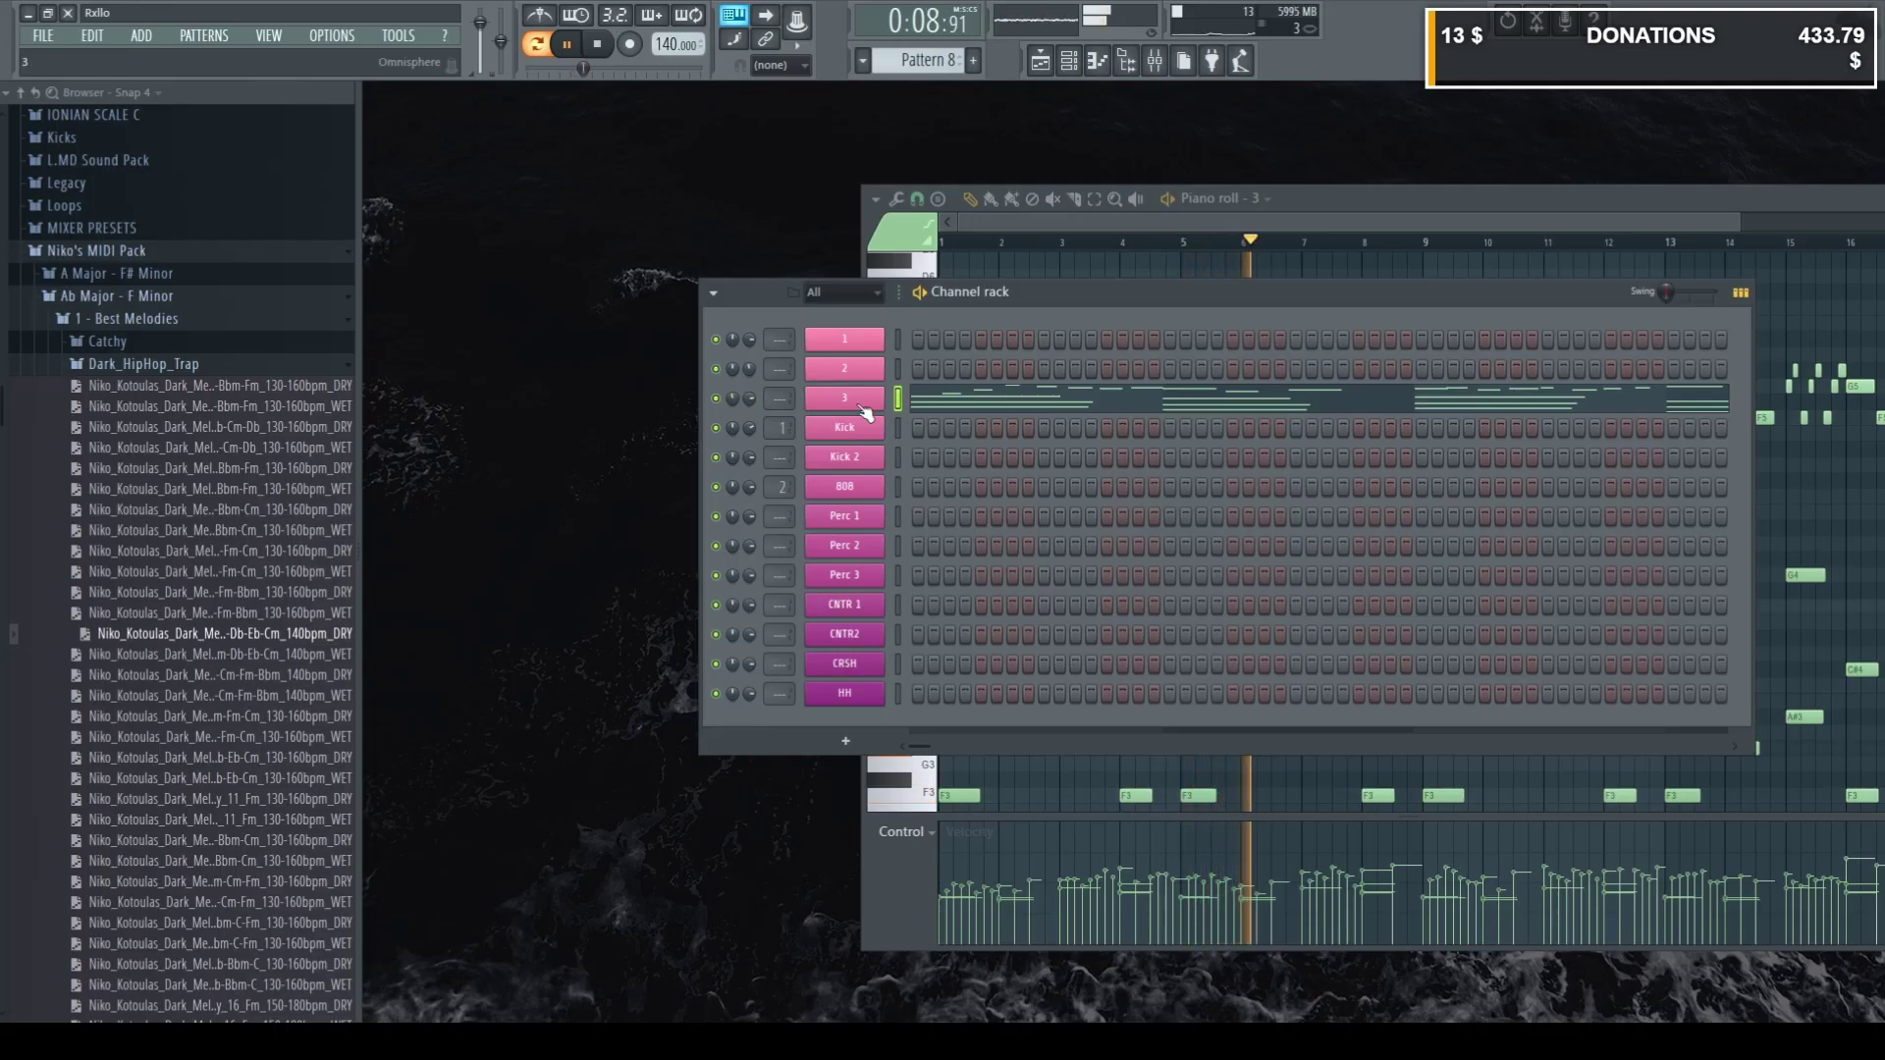
pyautogui.click(1030, 258)
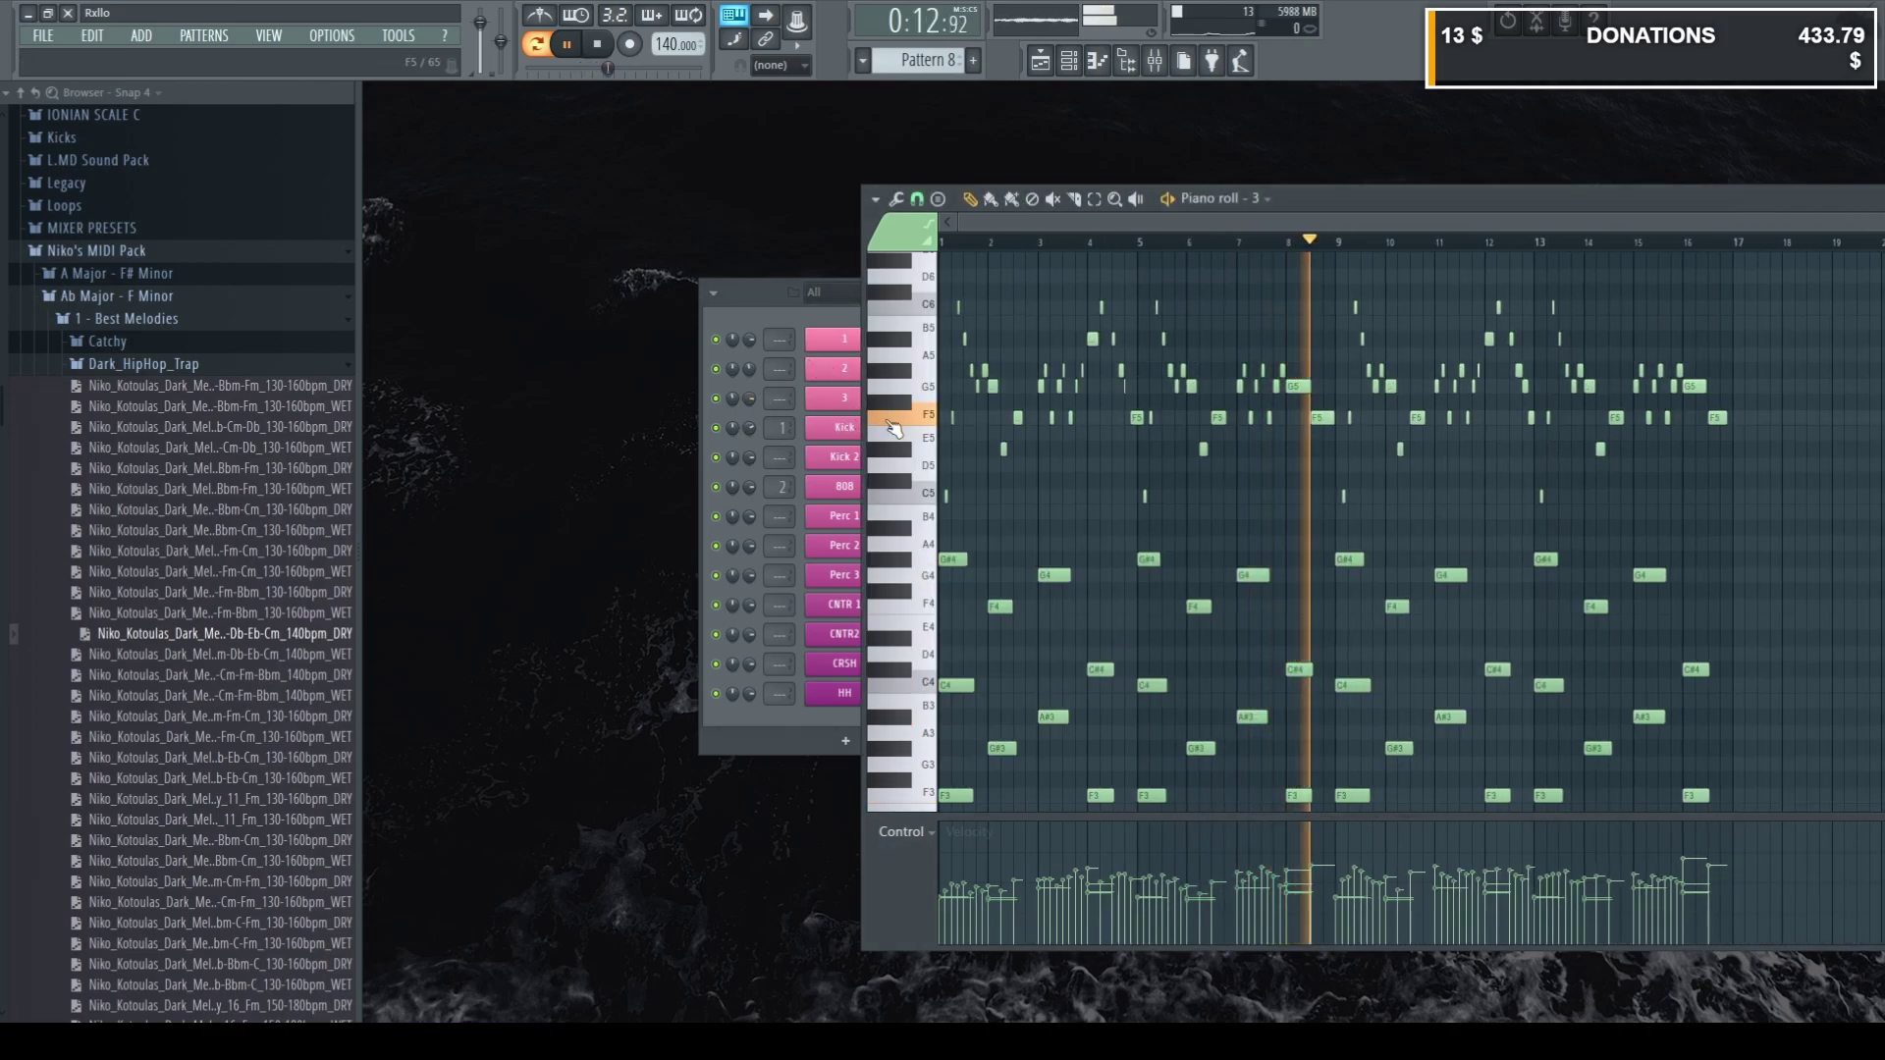
pyautogui.scroll(1, 1536, 504)
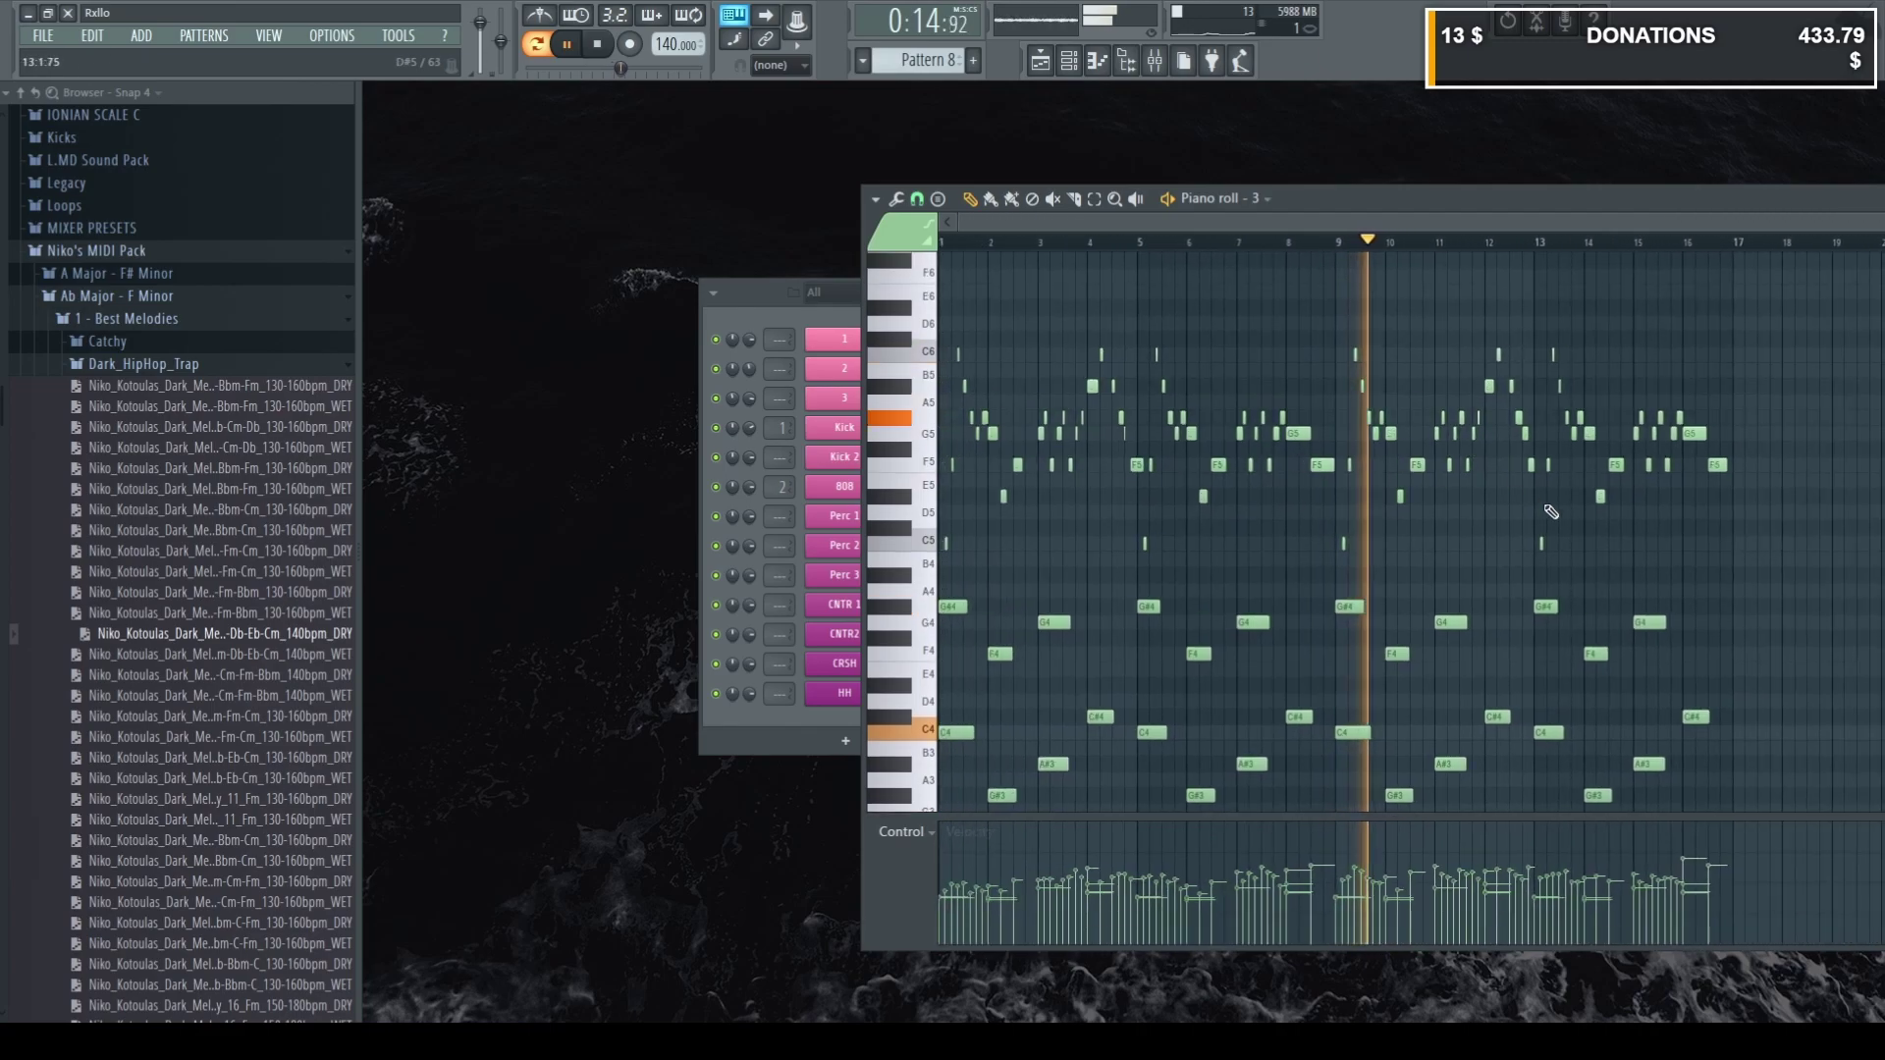
# Try raising the upper melody notes in bars 9 to 16 by an octave, play them back and undo the change.
pyautogui.press('space')
pyautogui.scroll(2, 1696, 559)
pyautogui.moveTo(1787, 550); pyautogui.dragTo(1736, 507)
pyautogui.click(1212, 545)
pyautogui.hotkey('ctrl', 'Up')
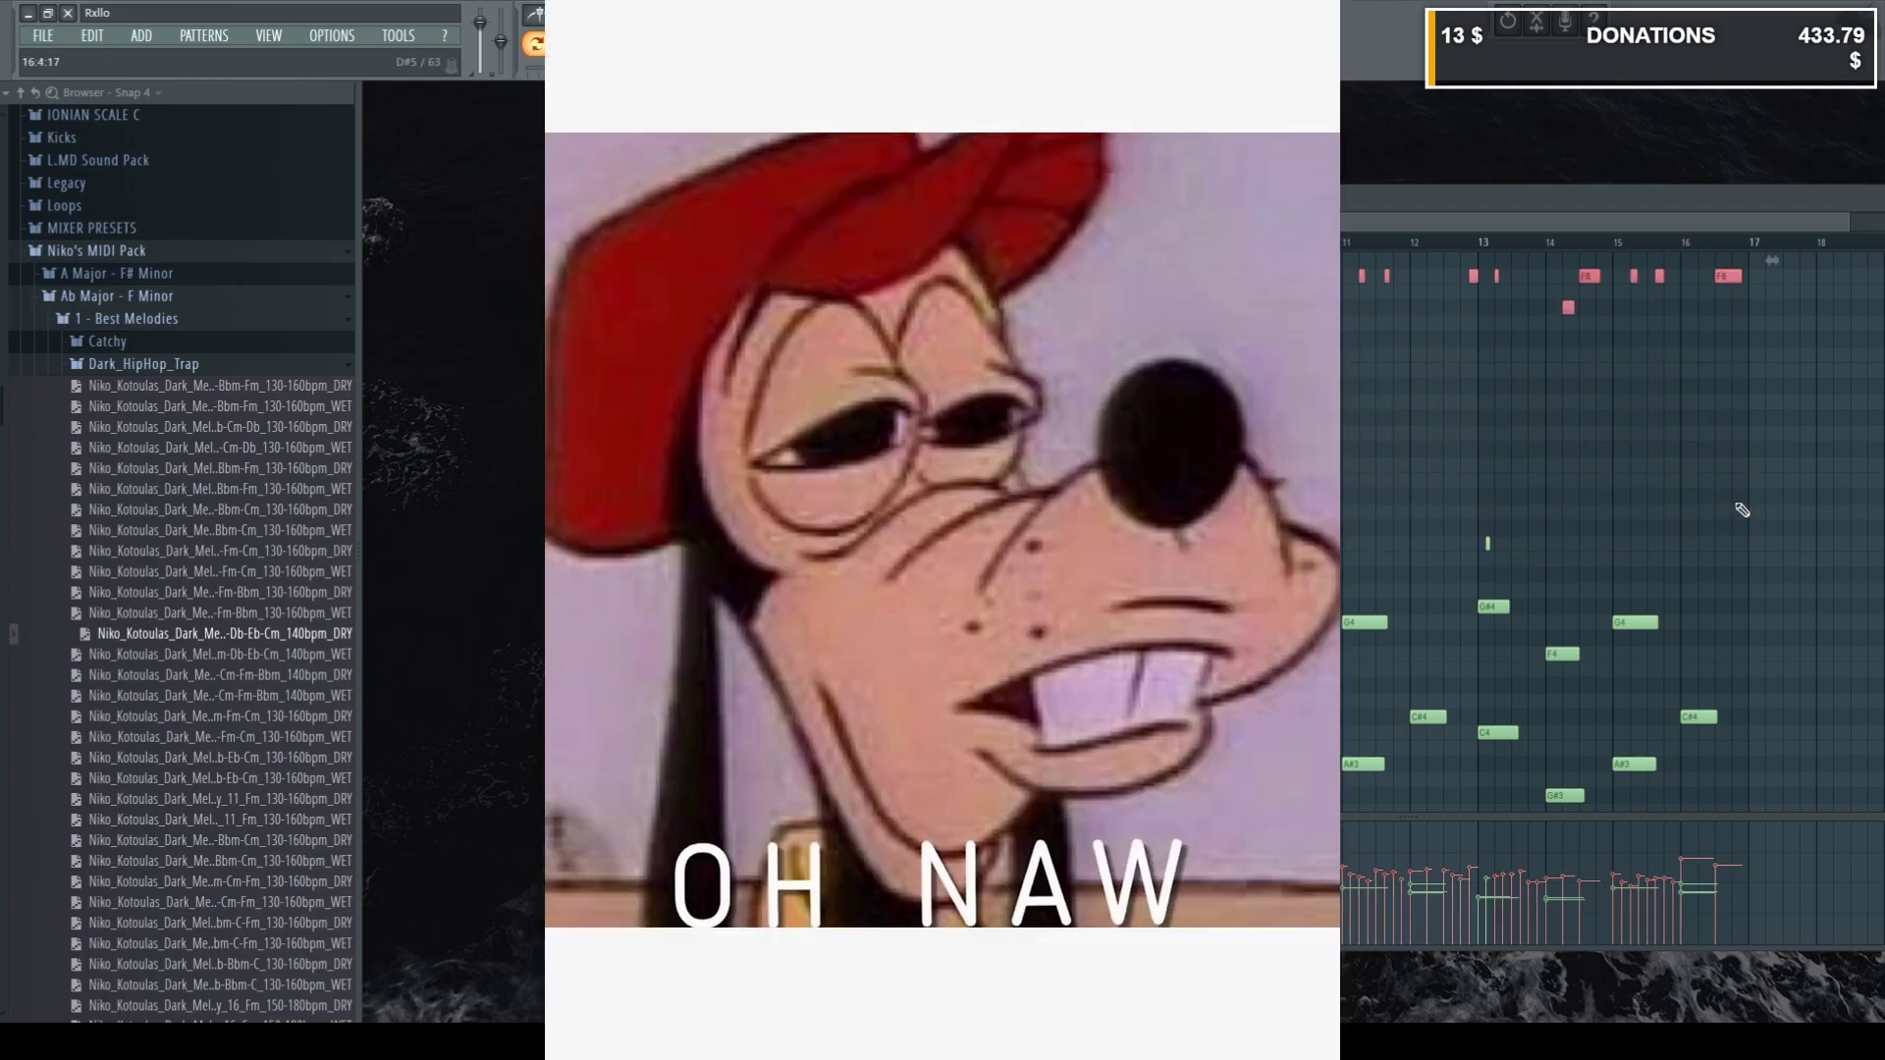
pyautogui.press('space')
pyautogui.scroll(-2, 1740, 510)
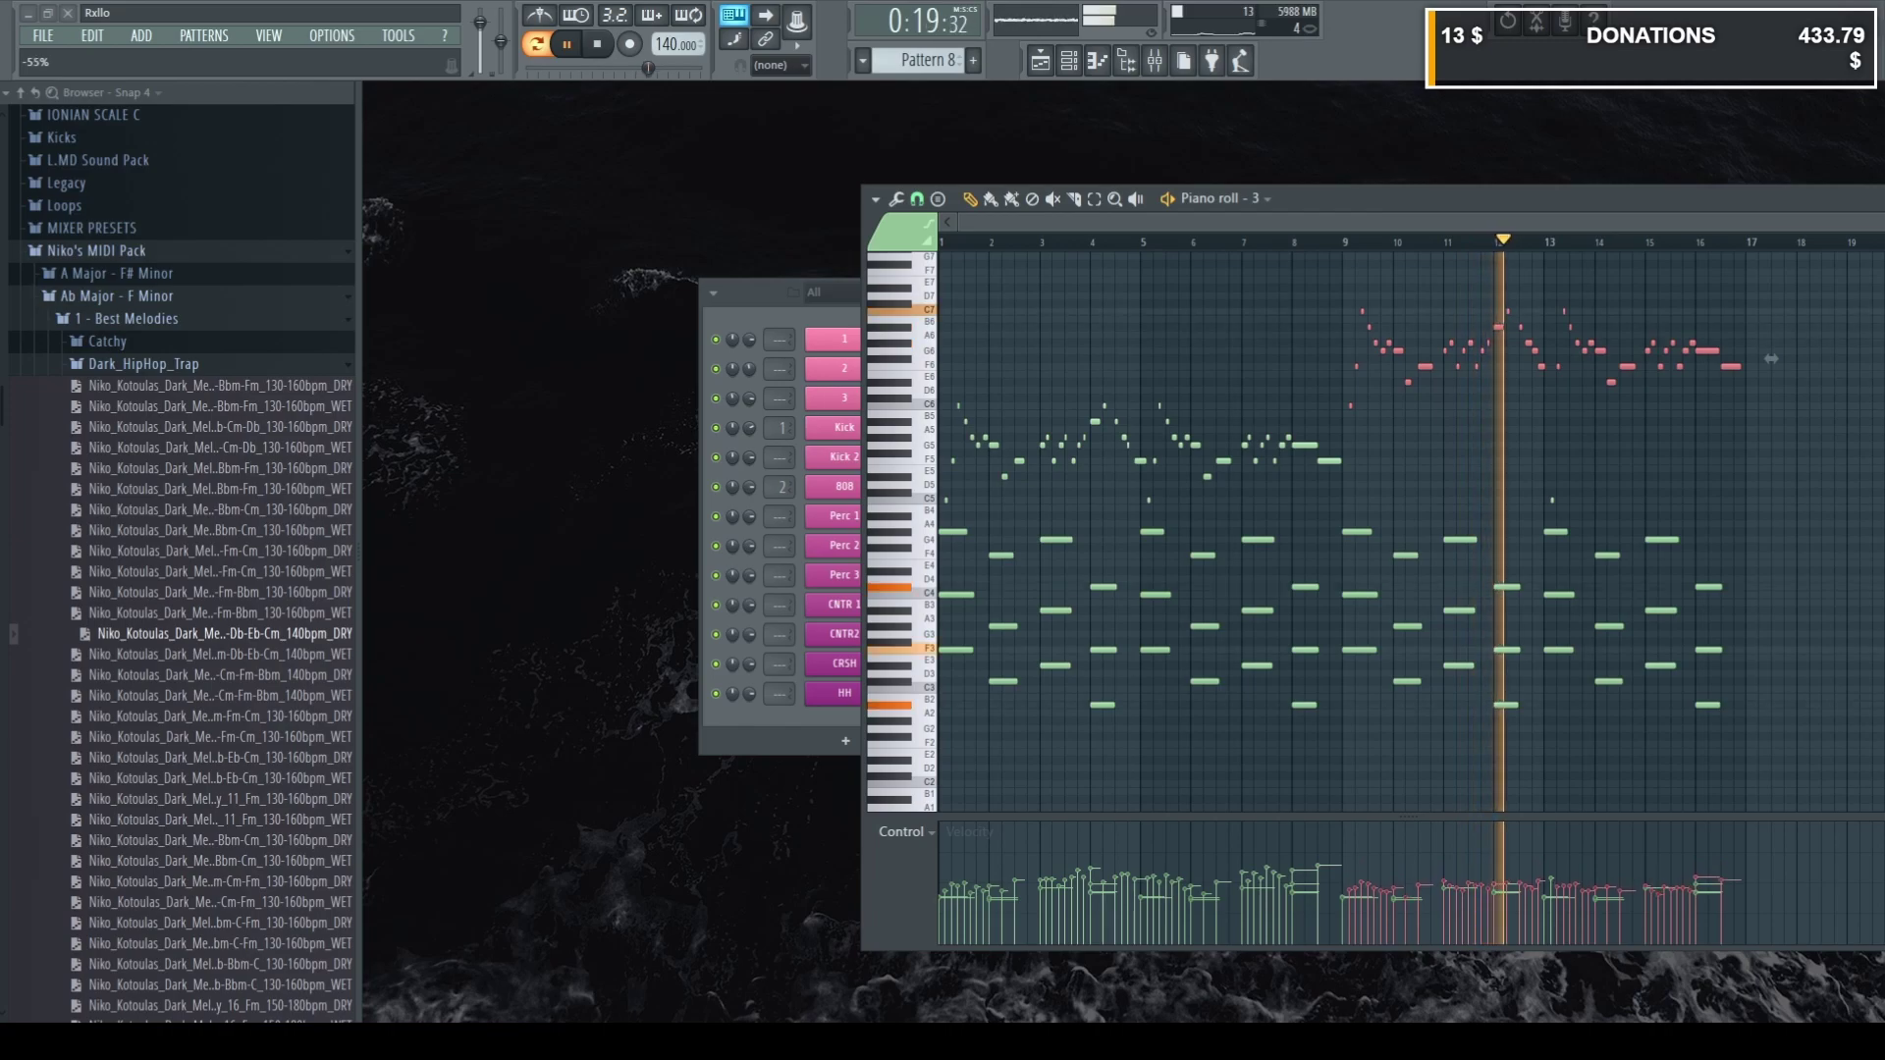
pyautogui.hotkey('ctrl', 'alt', 'z')
pyautogui.hotkey('ctrl', 'alt', 'z')
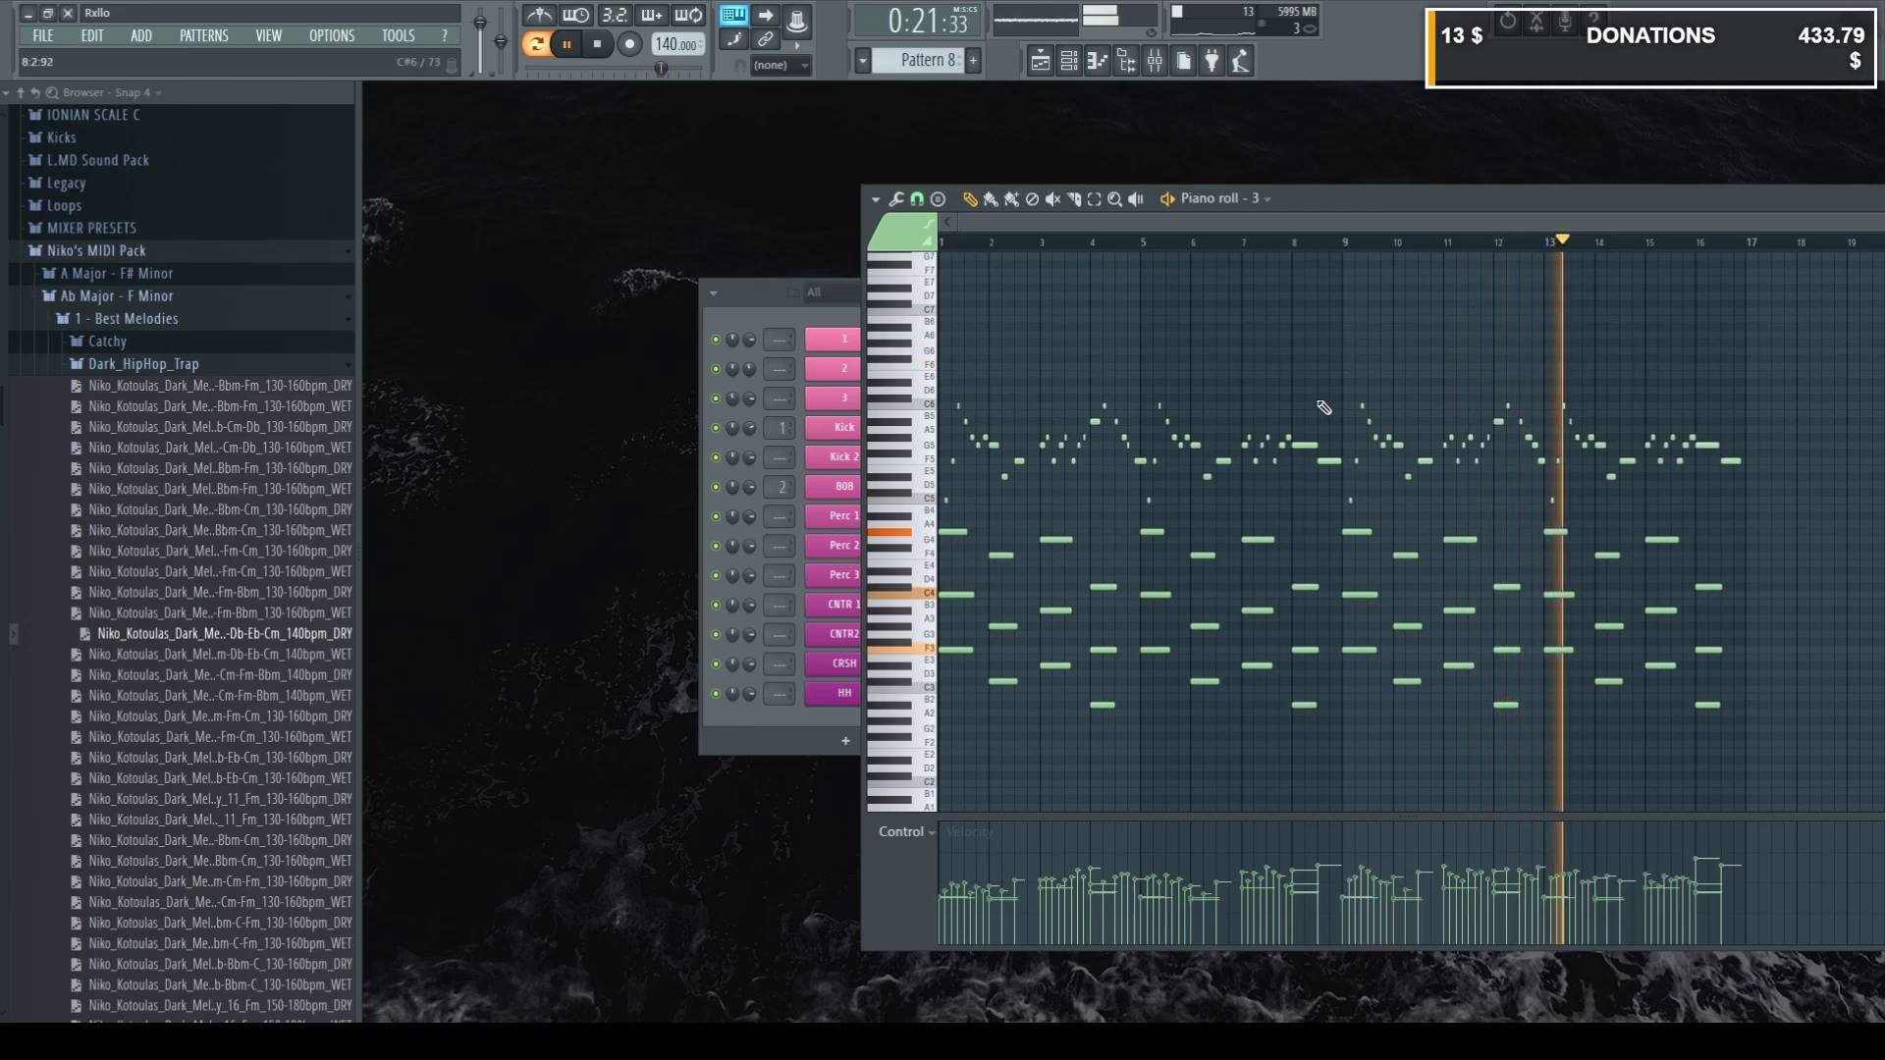
# Copy channel 3's notes to channel 2, play both layers and close the piano roll.
pyautogui.keyDown('ctrl'); pyautogui.rightClick(1390, 593); pyautogui.keyUp('ctrl')
pyautogui.scroll(-1, 1398, 592)
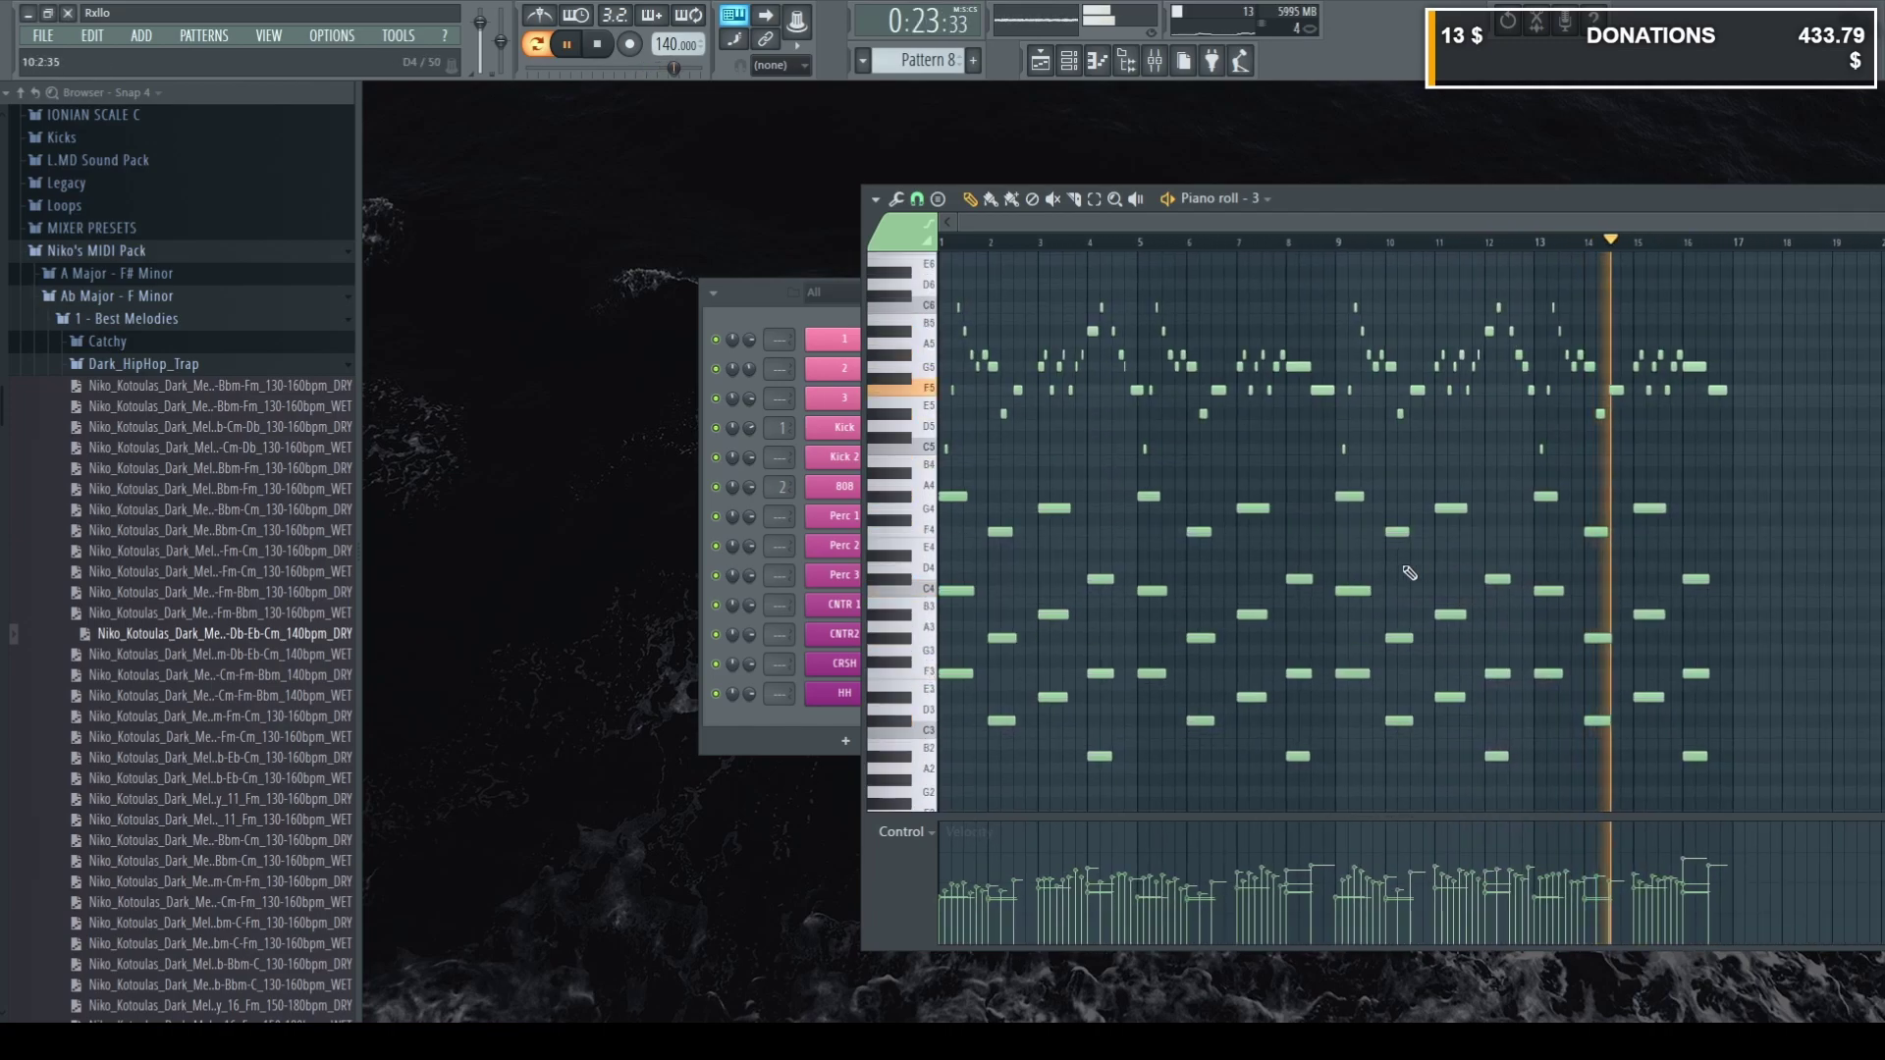
pyautogui.click(744, 364)
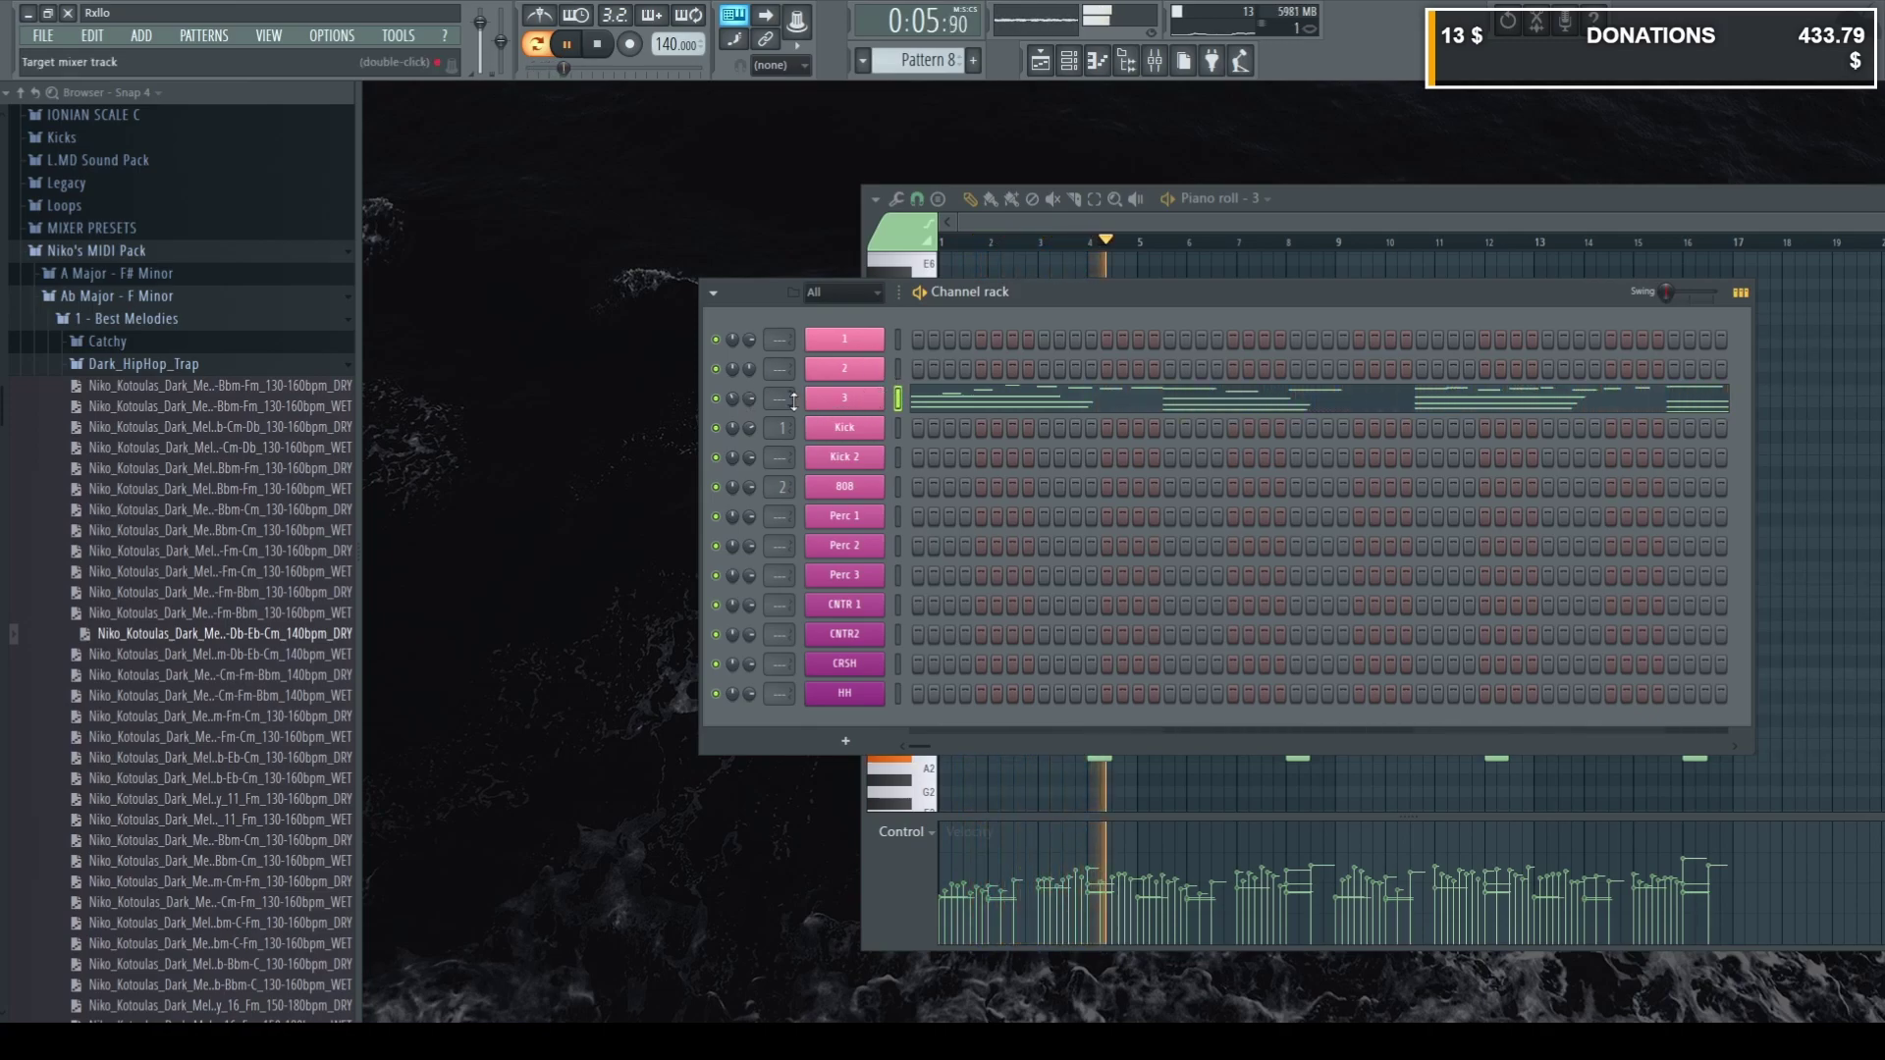
pyautogui.press('space')
pyautogui.click(899, 377)
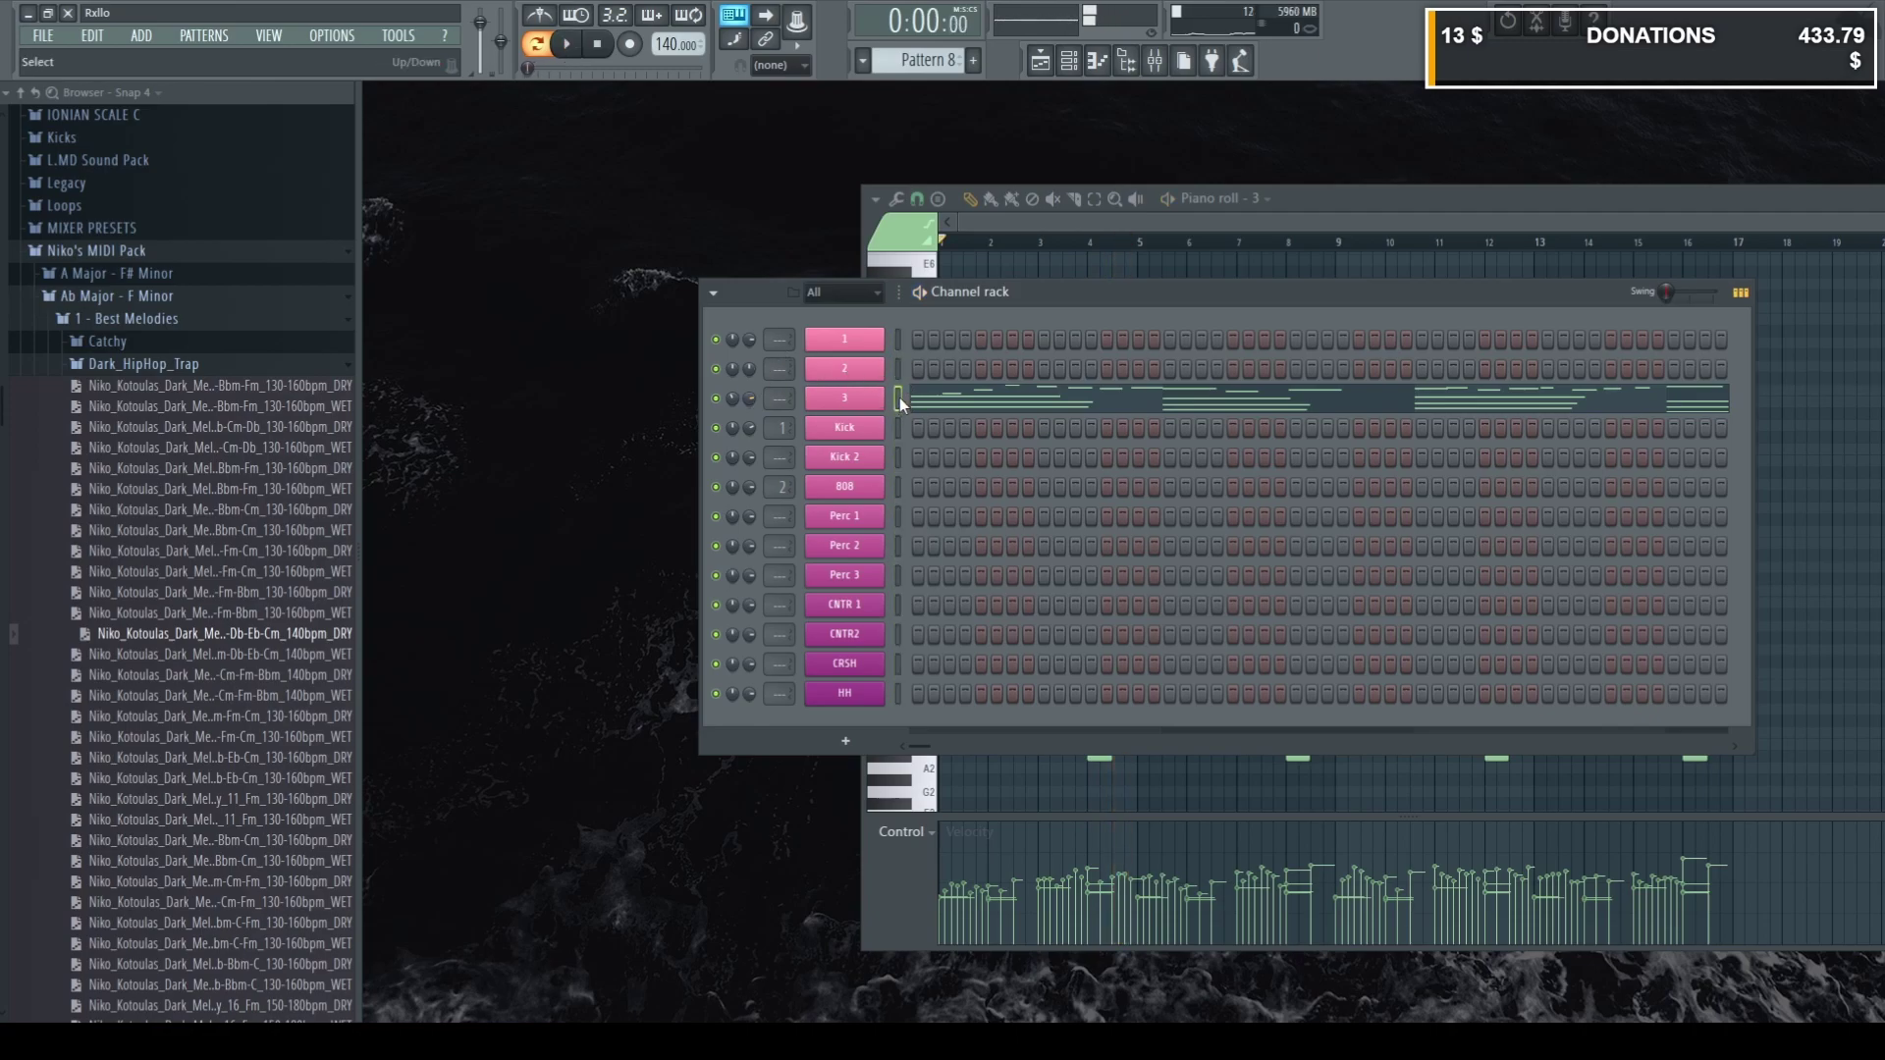
pyautogui.click(895, 369)
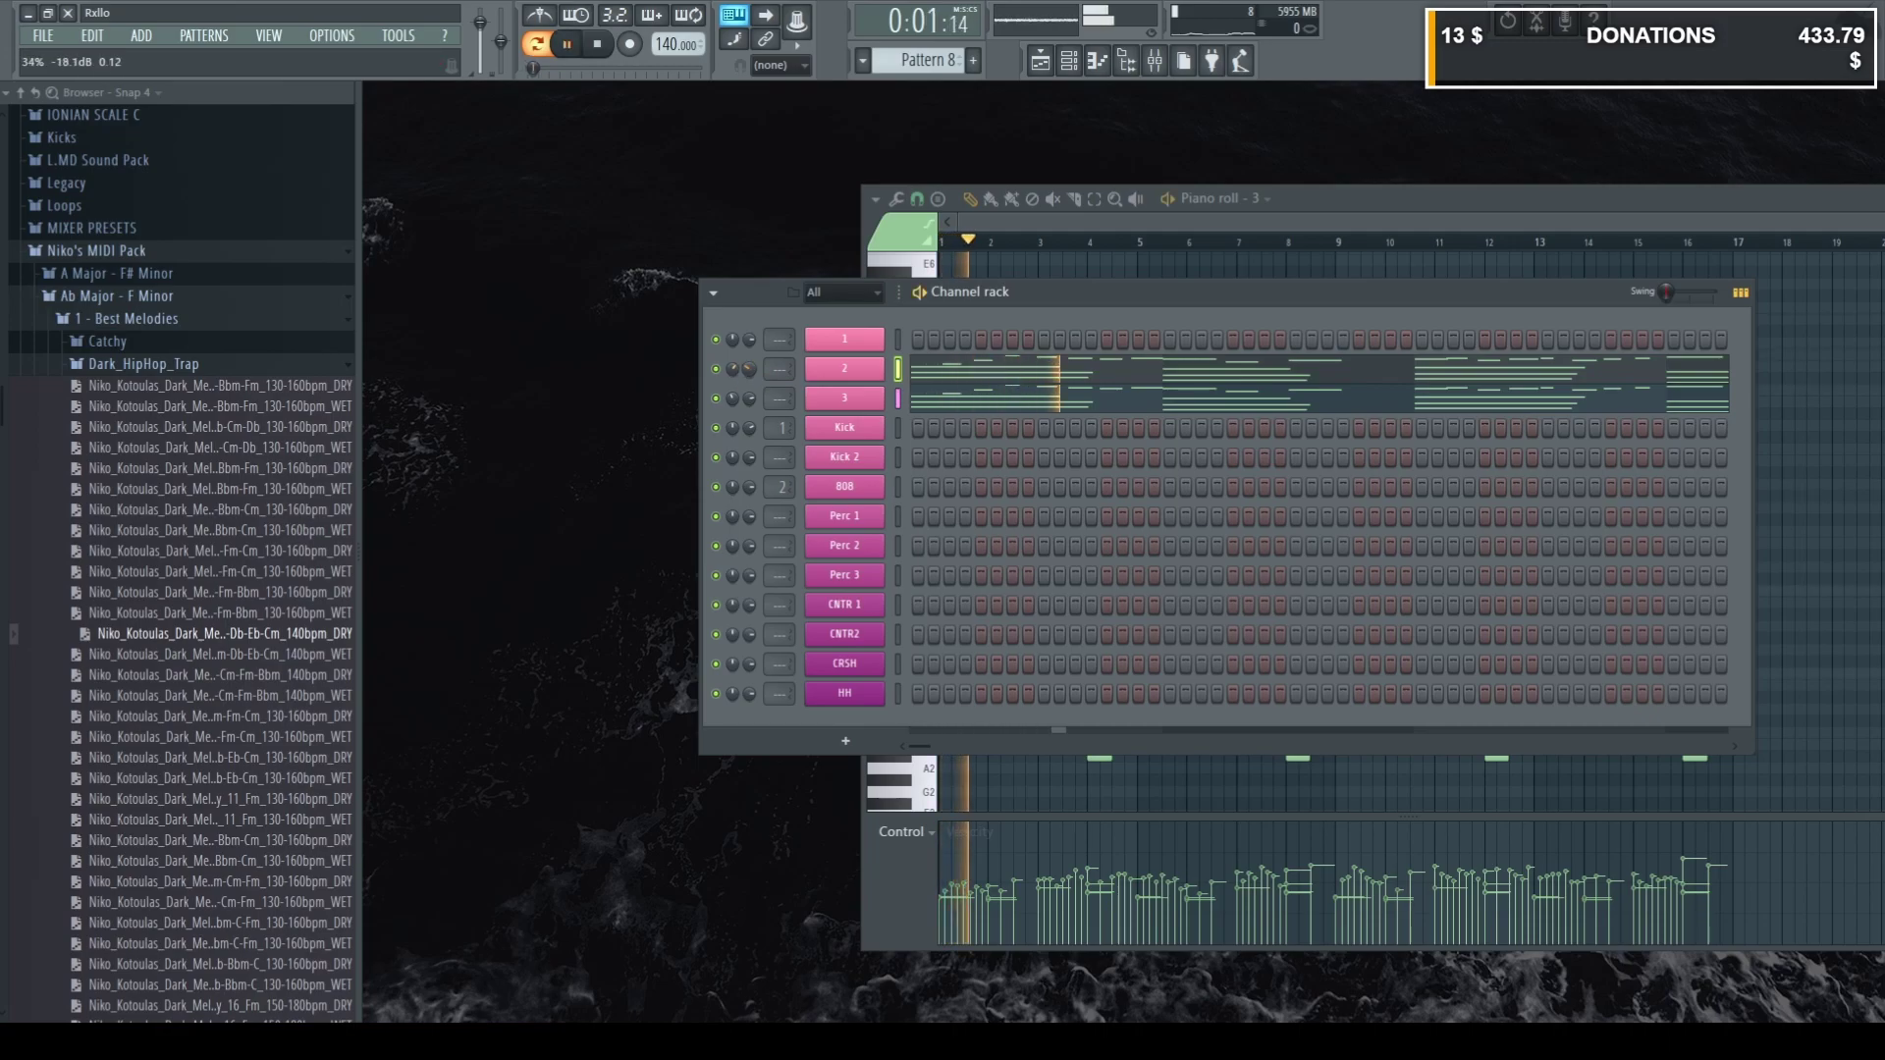
pyautogui.moveTo(1378, 198); pyautogui.dragTo(1021, 243)
pyautogui.click(1586, 243)
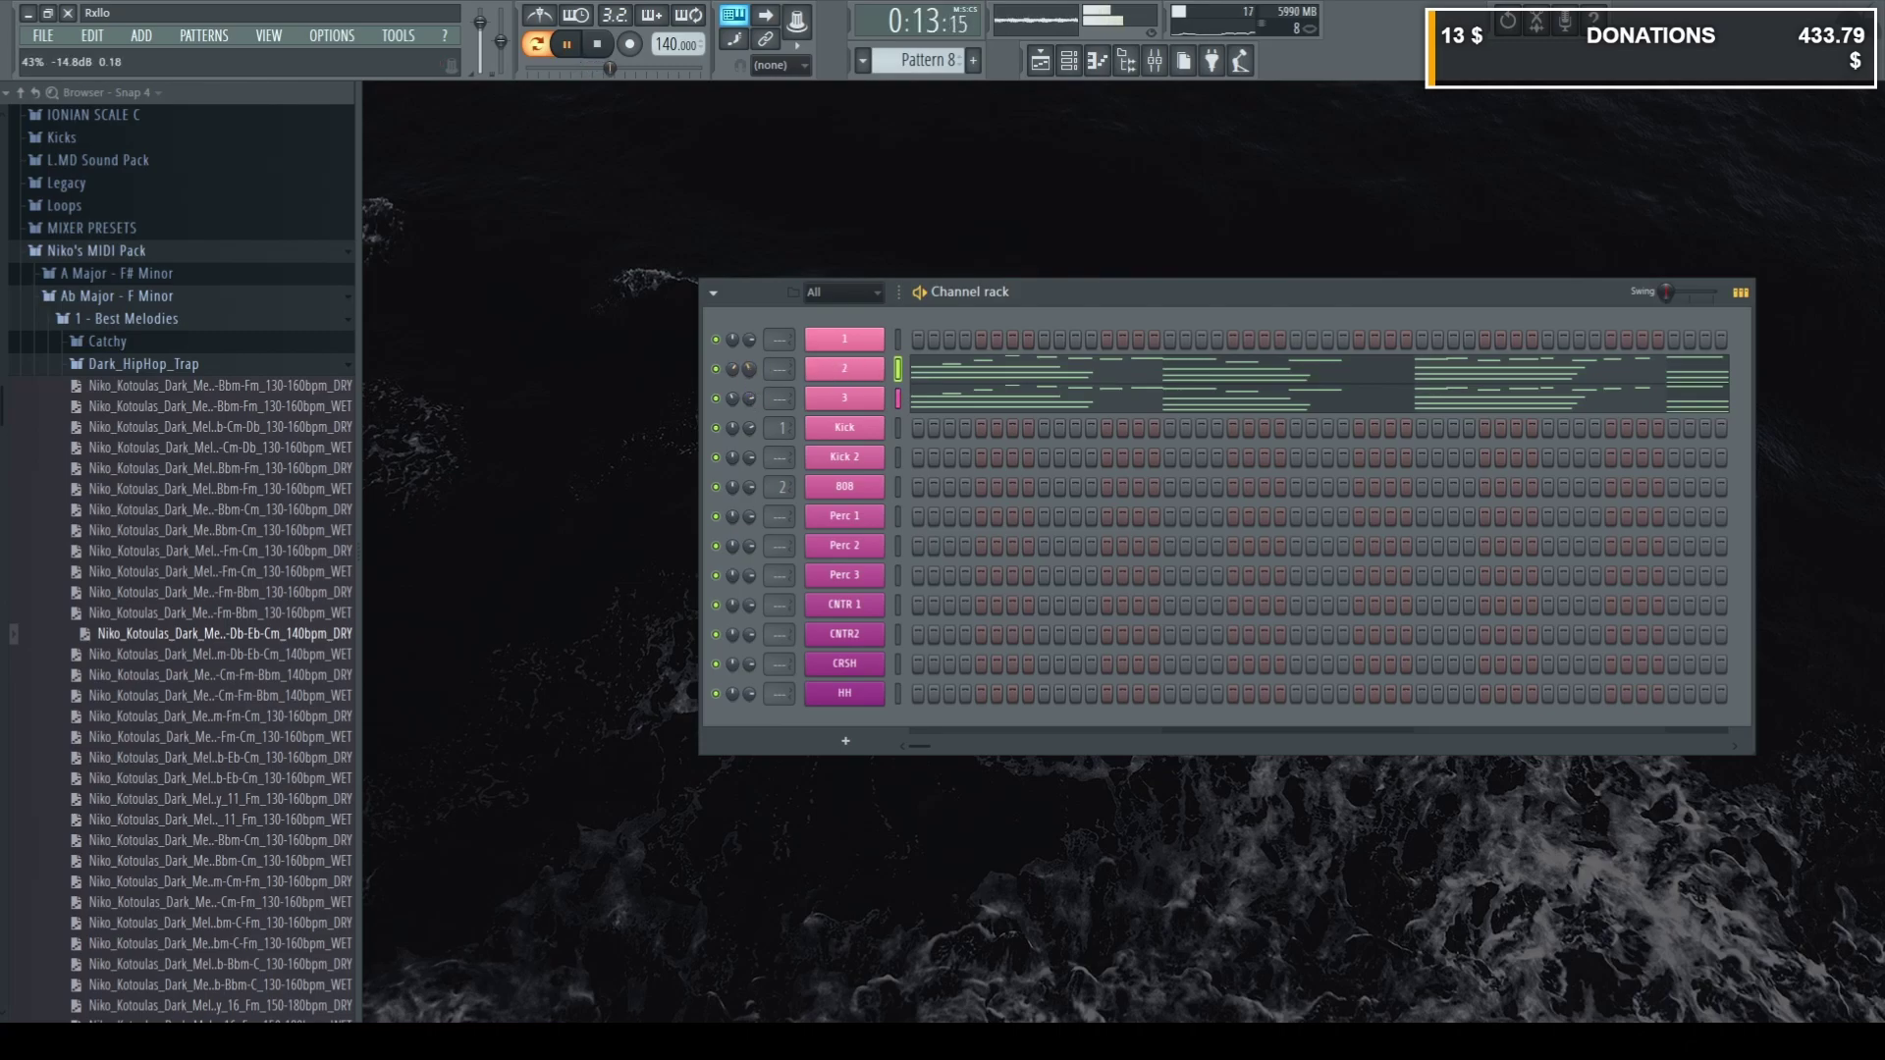
# Copy channel 2's notes to channel 1.
pyautogui.click(894, 371)
pyautogui.hotkey('ctrl', 'c')
pyautogui.click(894, 344)
pyautogui.hotkey('ctrl', 'v')
# Delete the upper melody notes from channel 1 and lengthen its remaining chord notes so each chord reaches the following one.
pyautogui.click(1040, 349)
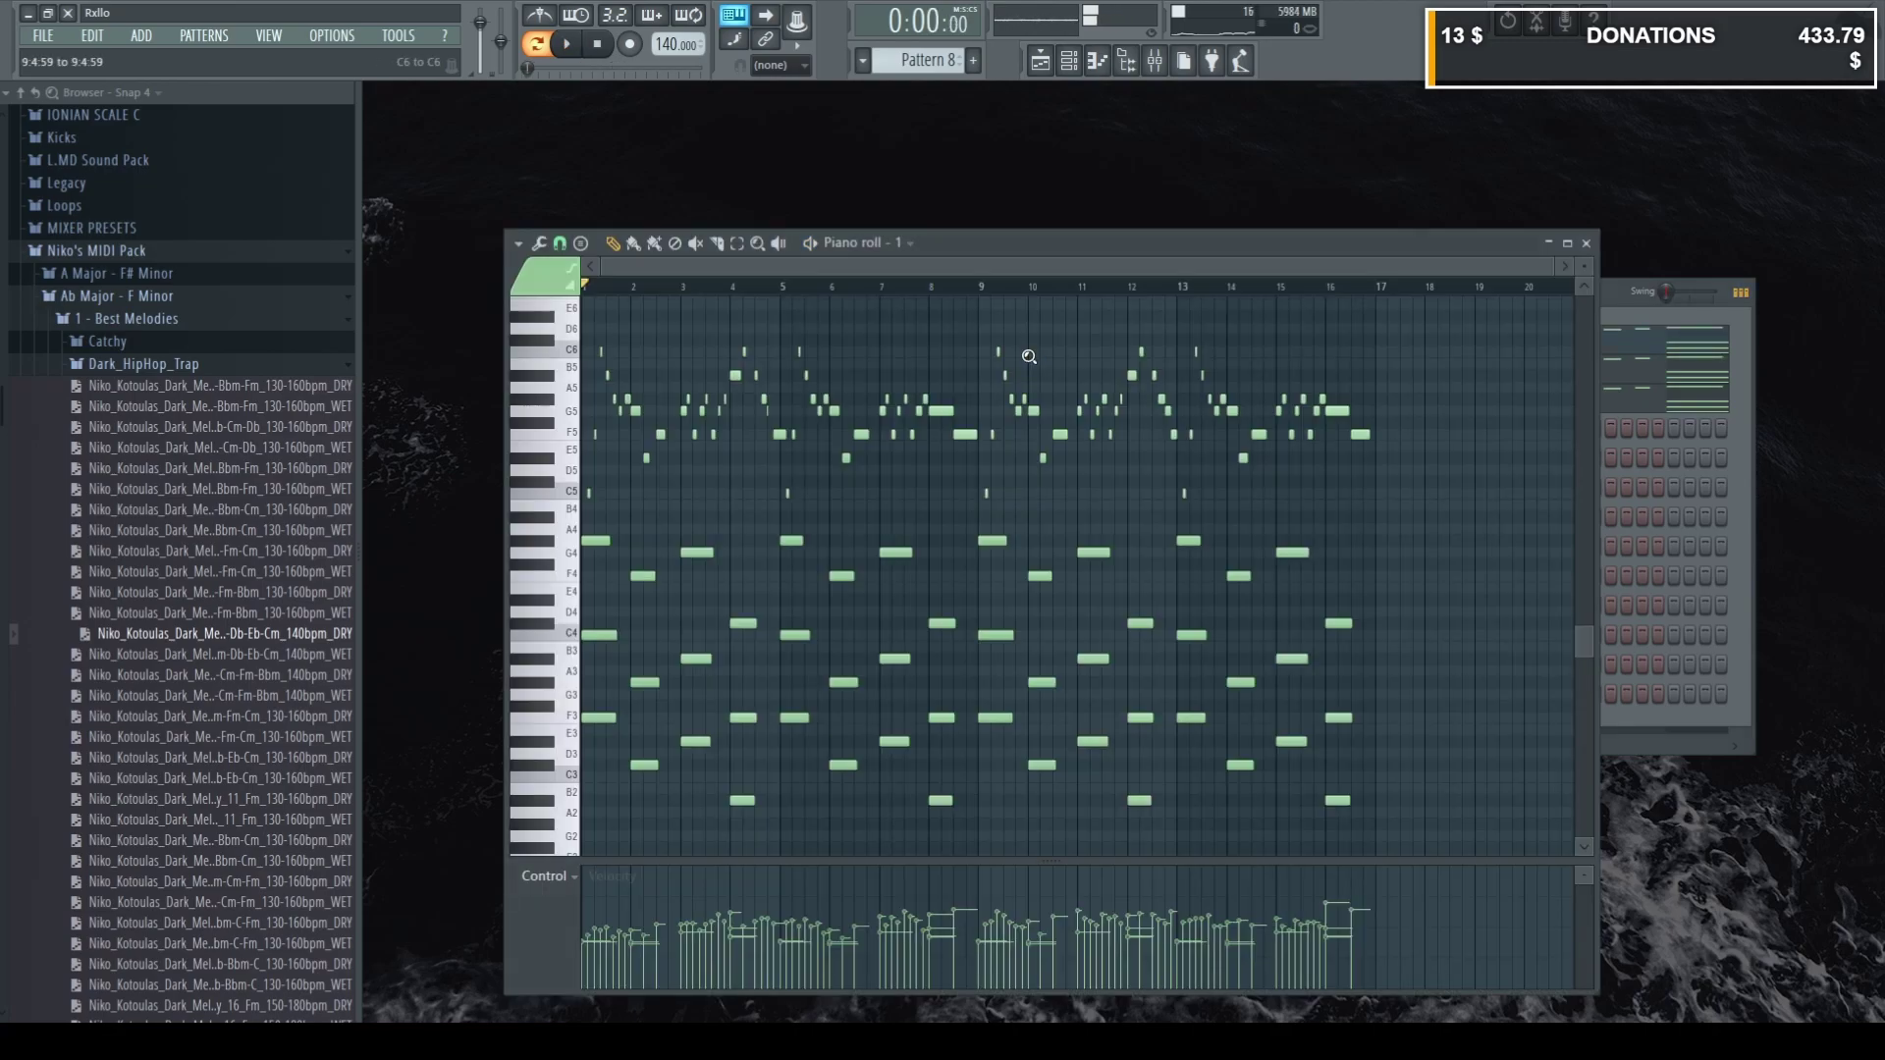
pyautogui.moveTo(1424, 516); pyautogui.dragTo(495, 280)
pyautogui.press('Delete')
pyautogui.hotkey('ctrl', 'a')
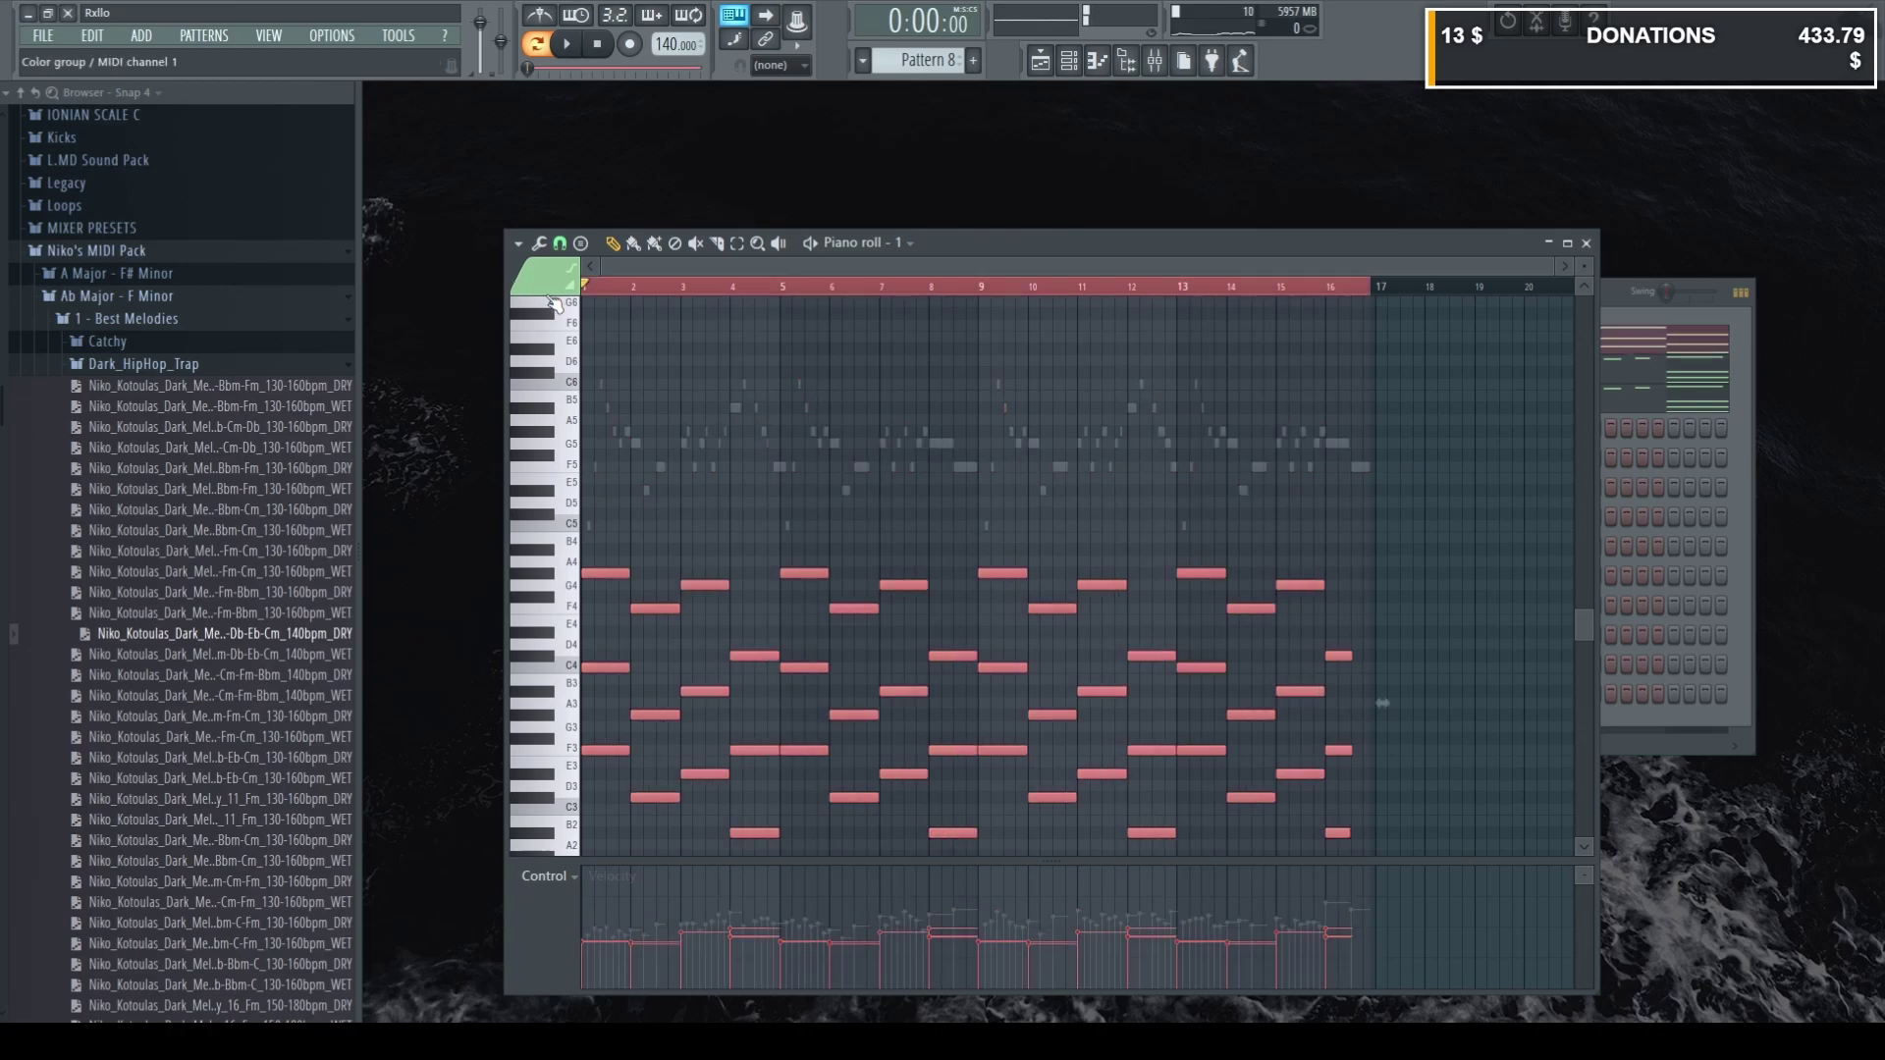
pyautogui.scroll(-2, 542, 298)
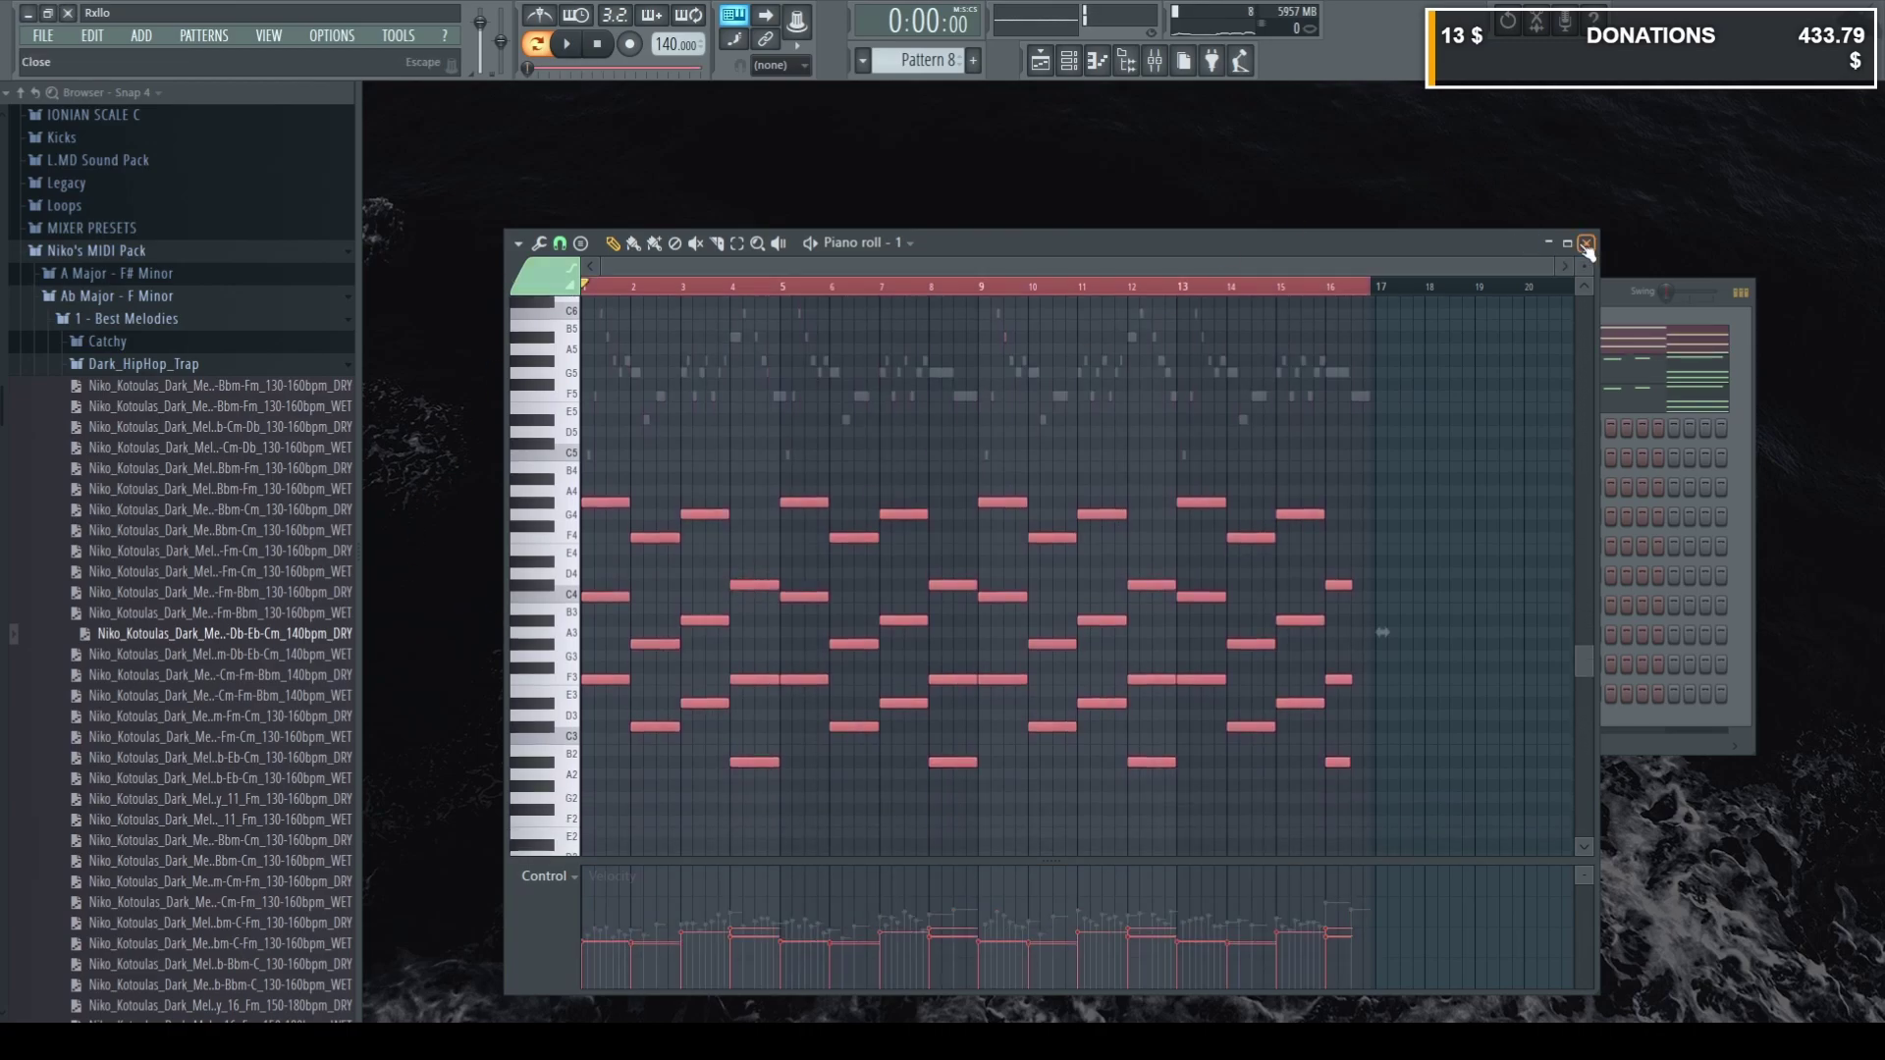
pyautogui.click(1585, 243)
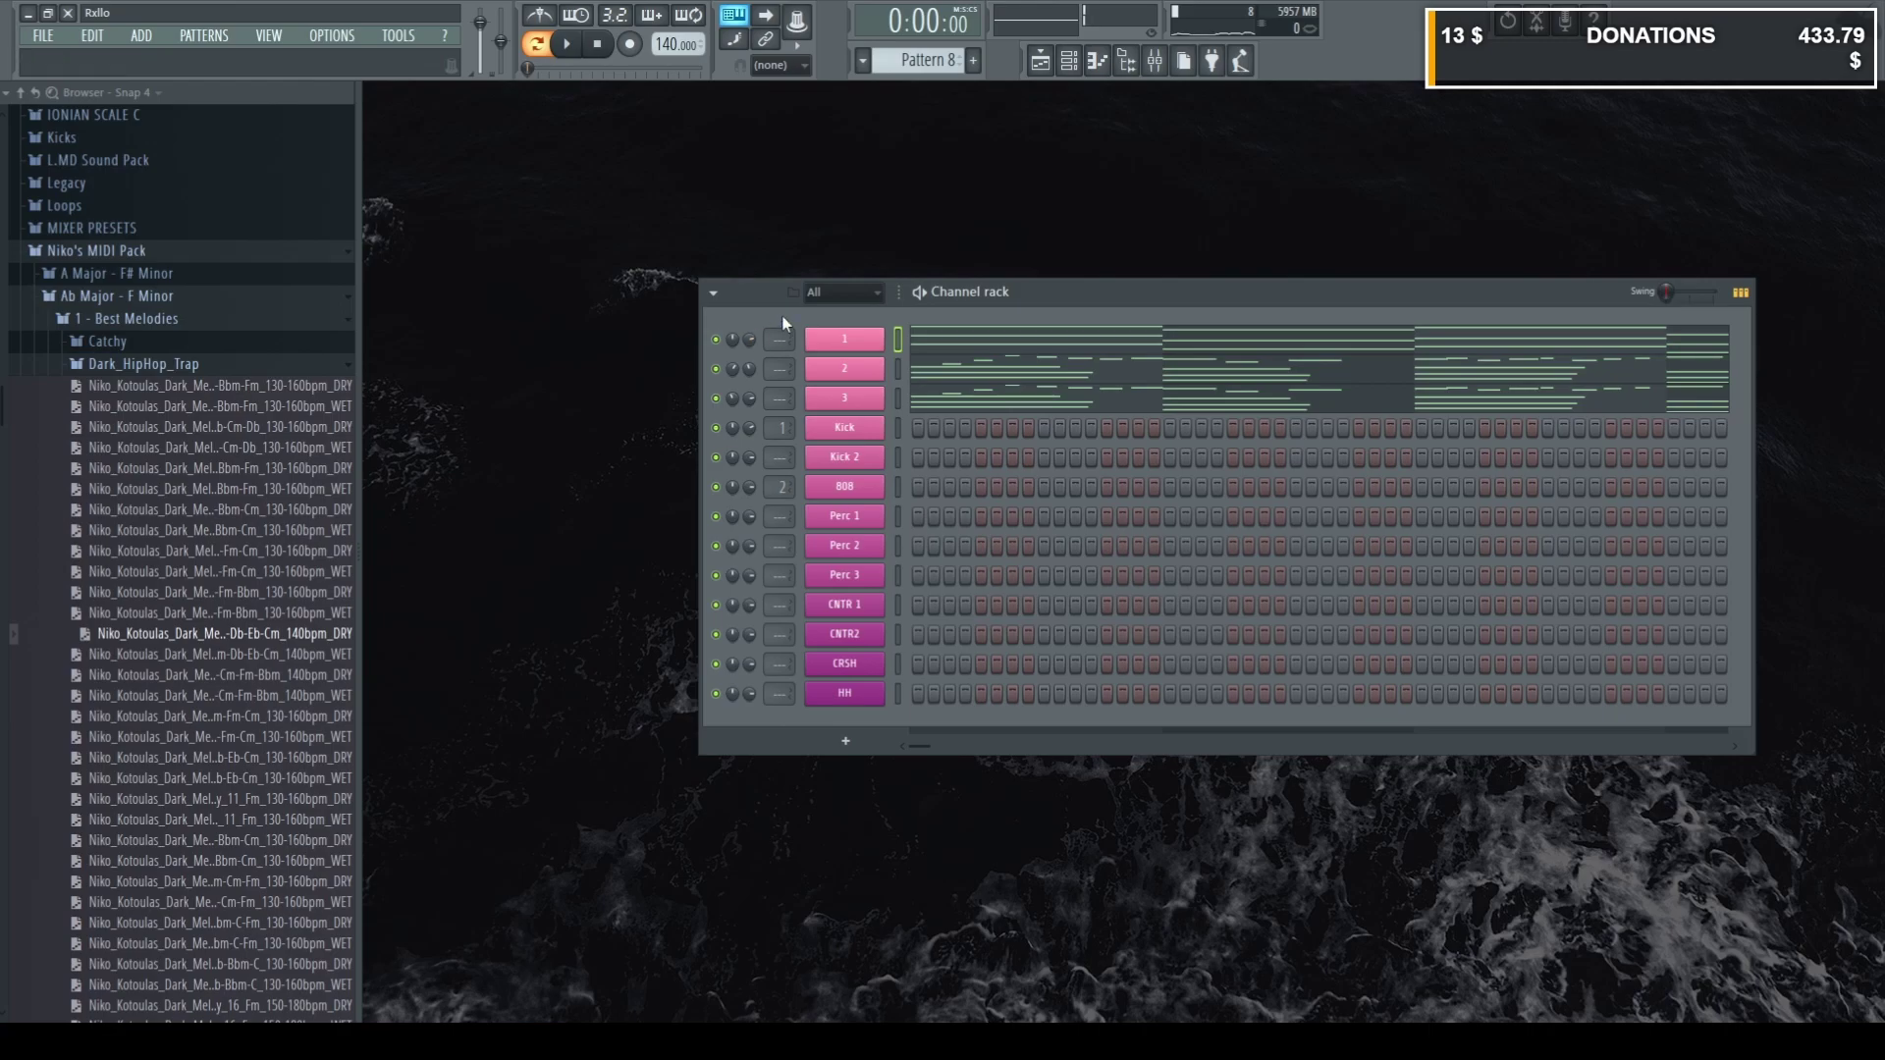
# Play back the layered pattern while adjusting channel 2's volume, and collapse the Dark_HipHop_Trap folder.
pyautogui.press('space')
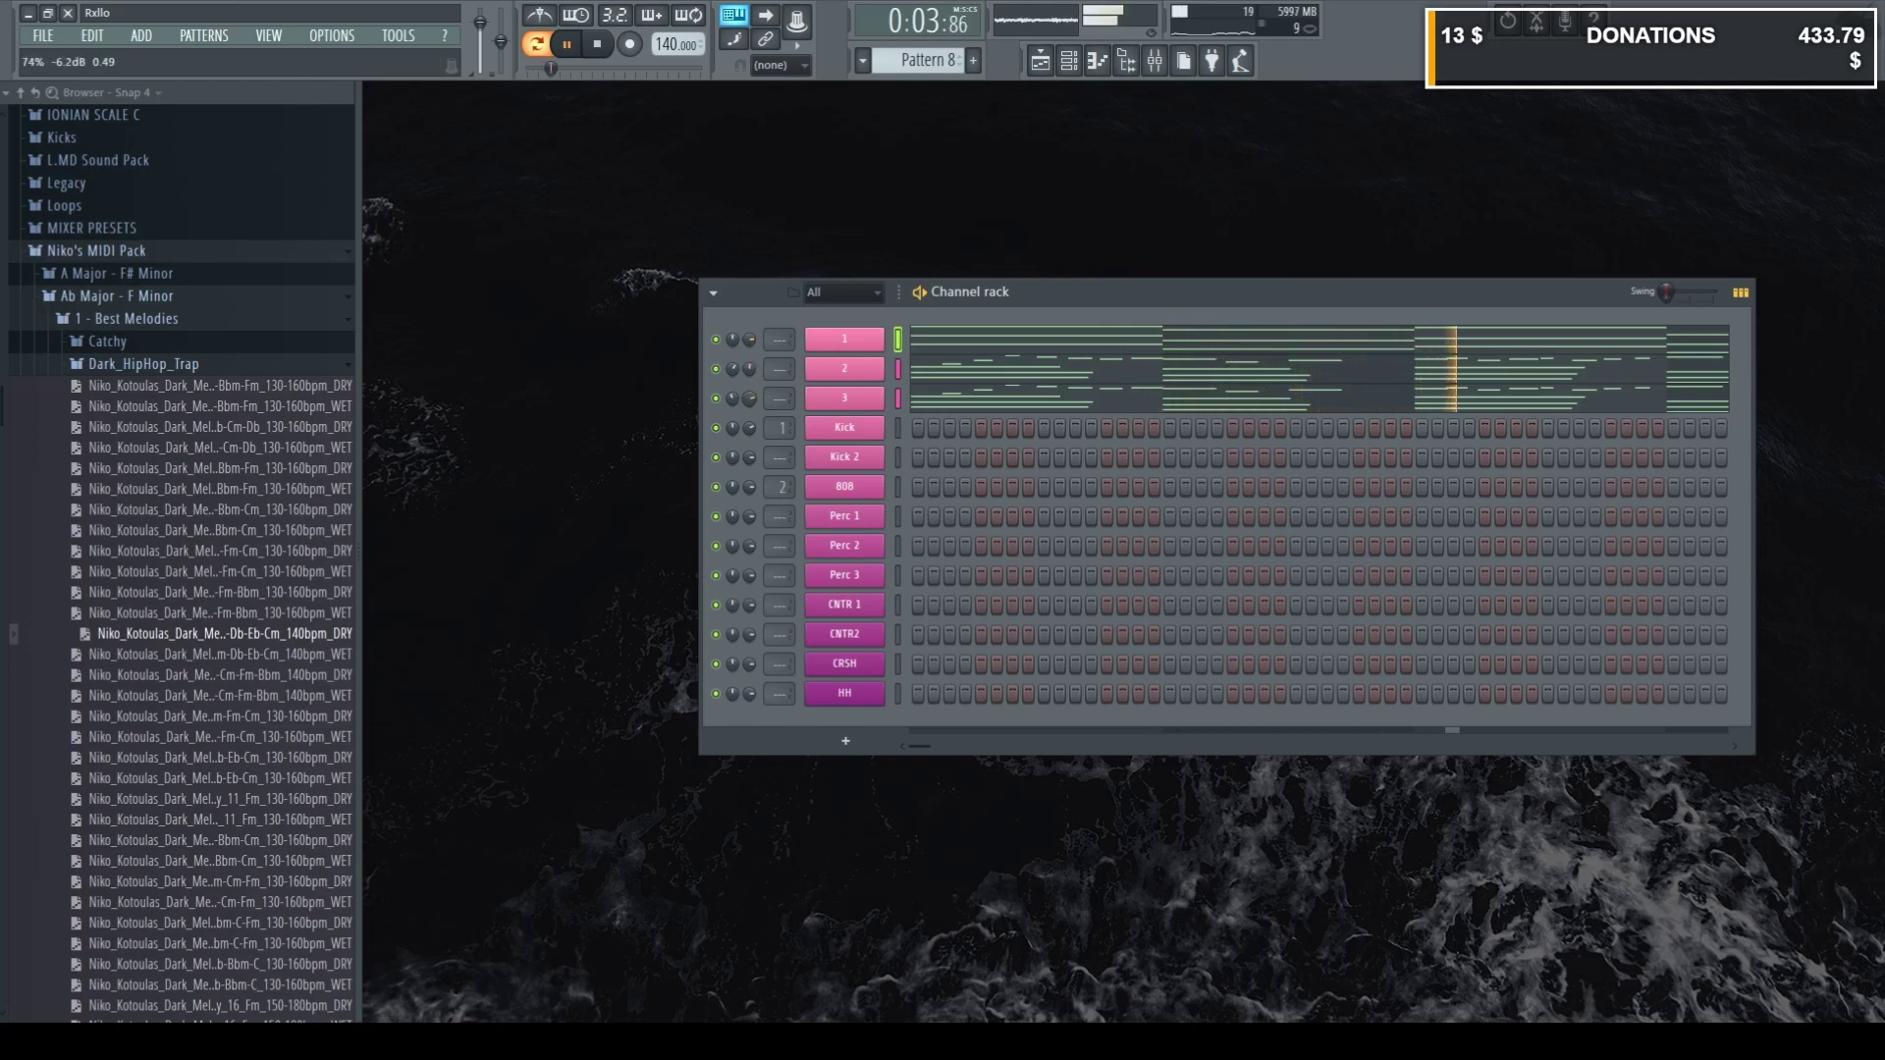
pyautogui.moveTo(748, 377); pyautogui.dragTo(748, 373)
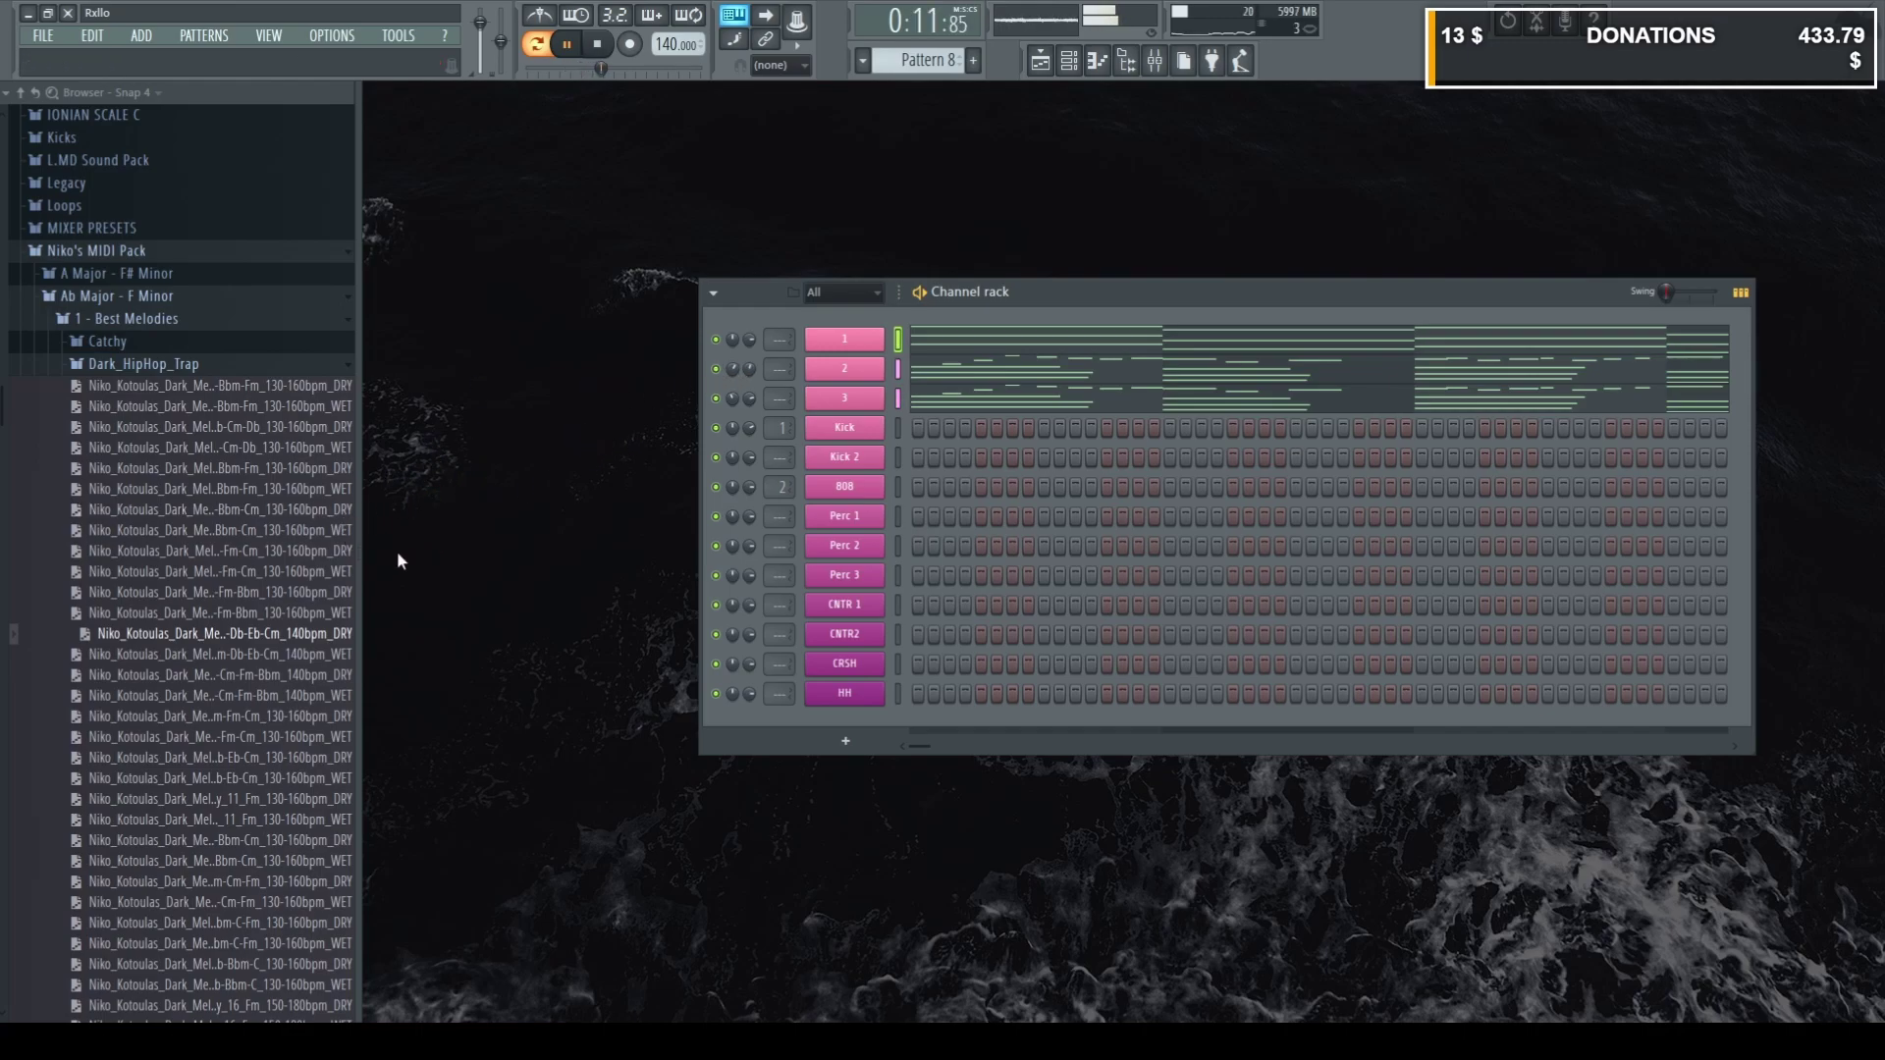
pyautogui.scroll(-6, 289, 569)
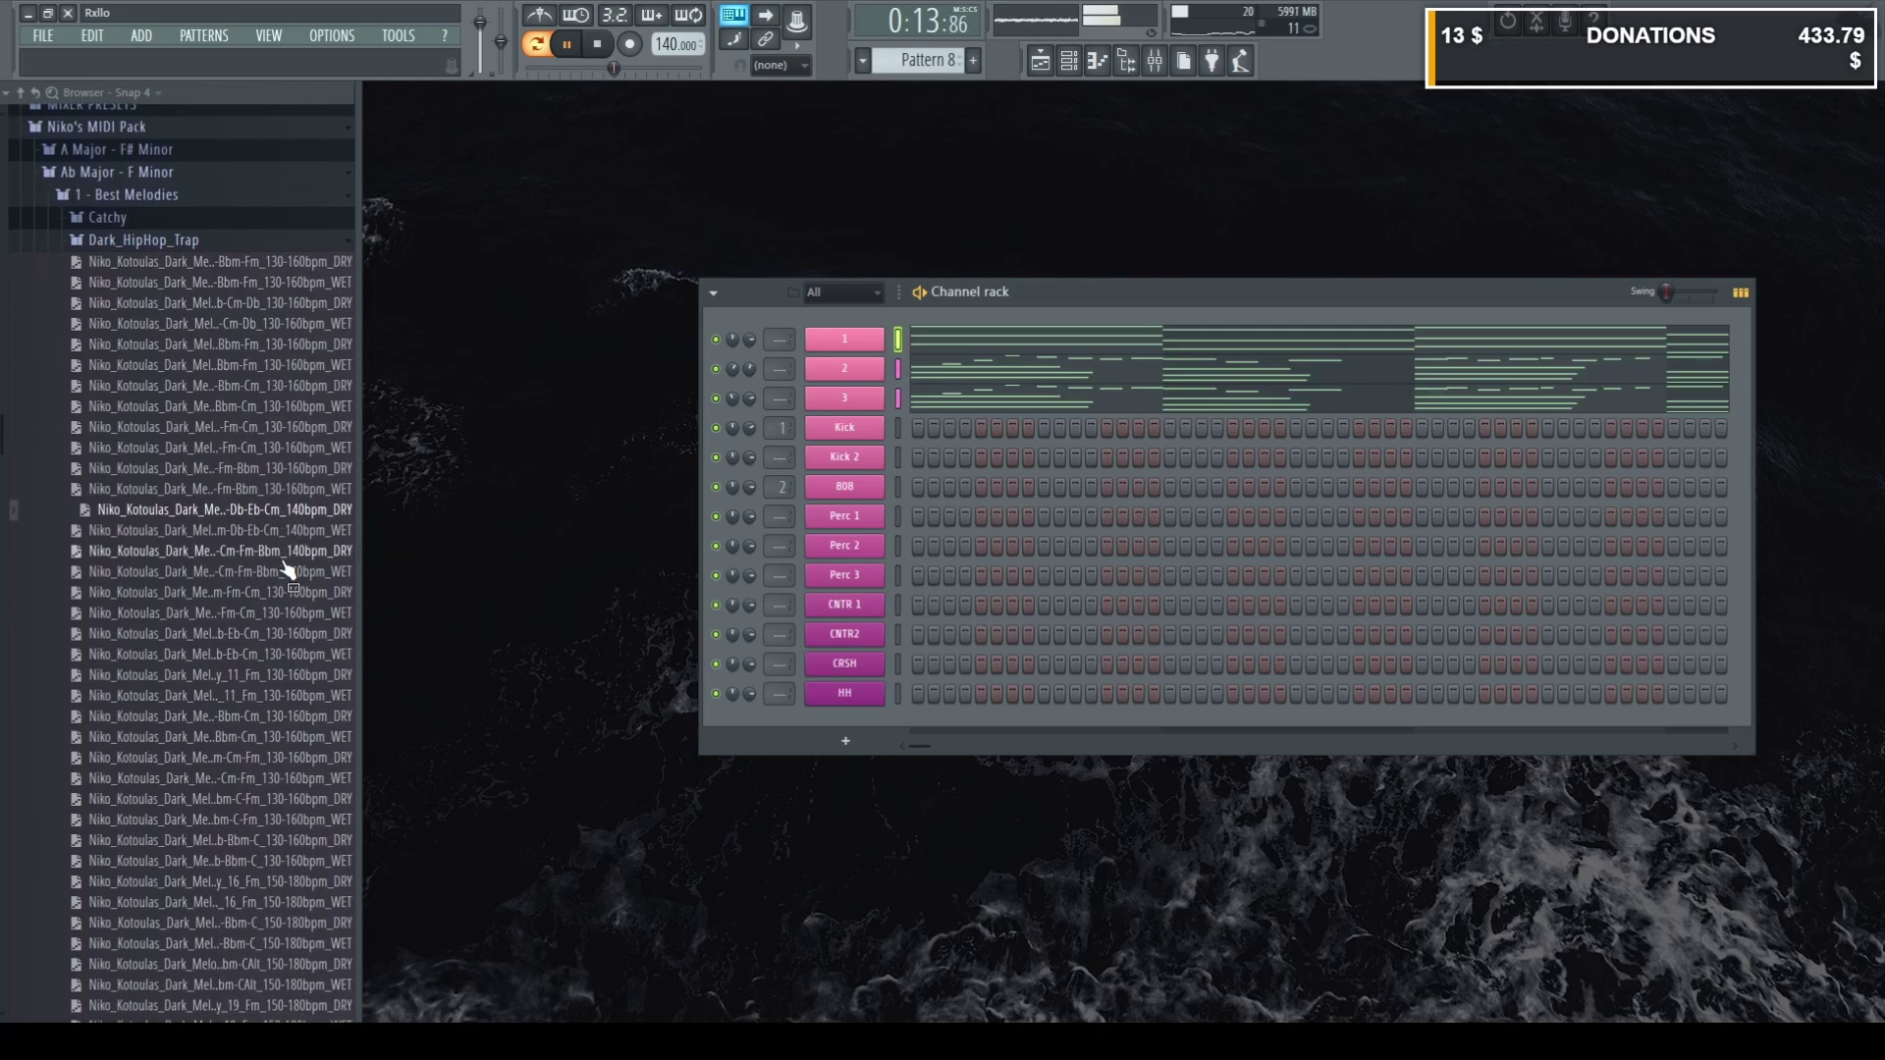
pyautogui.scroll(6, 334, 567)
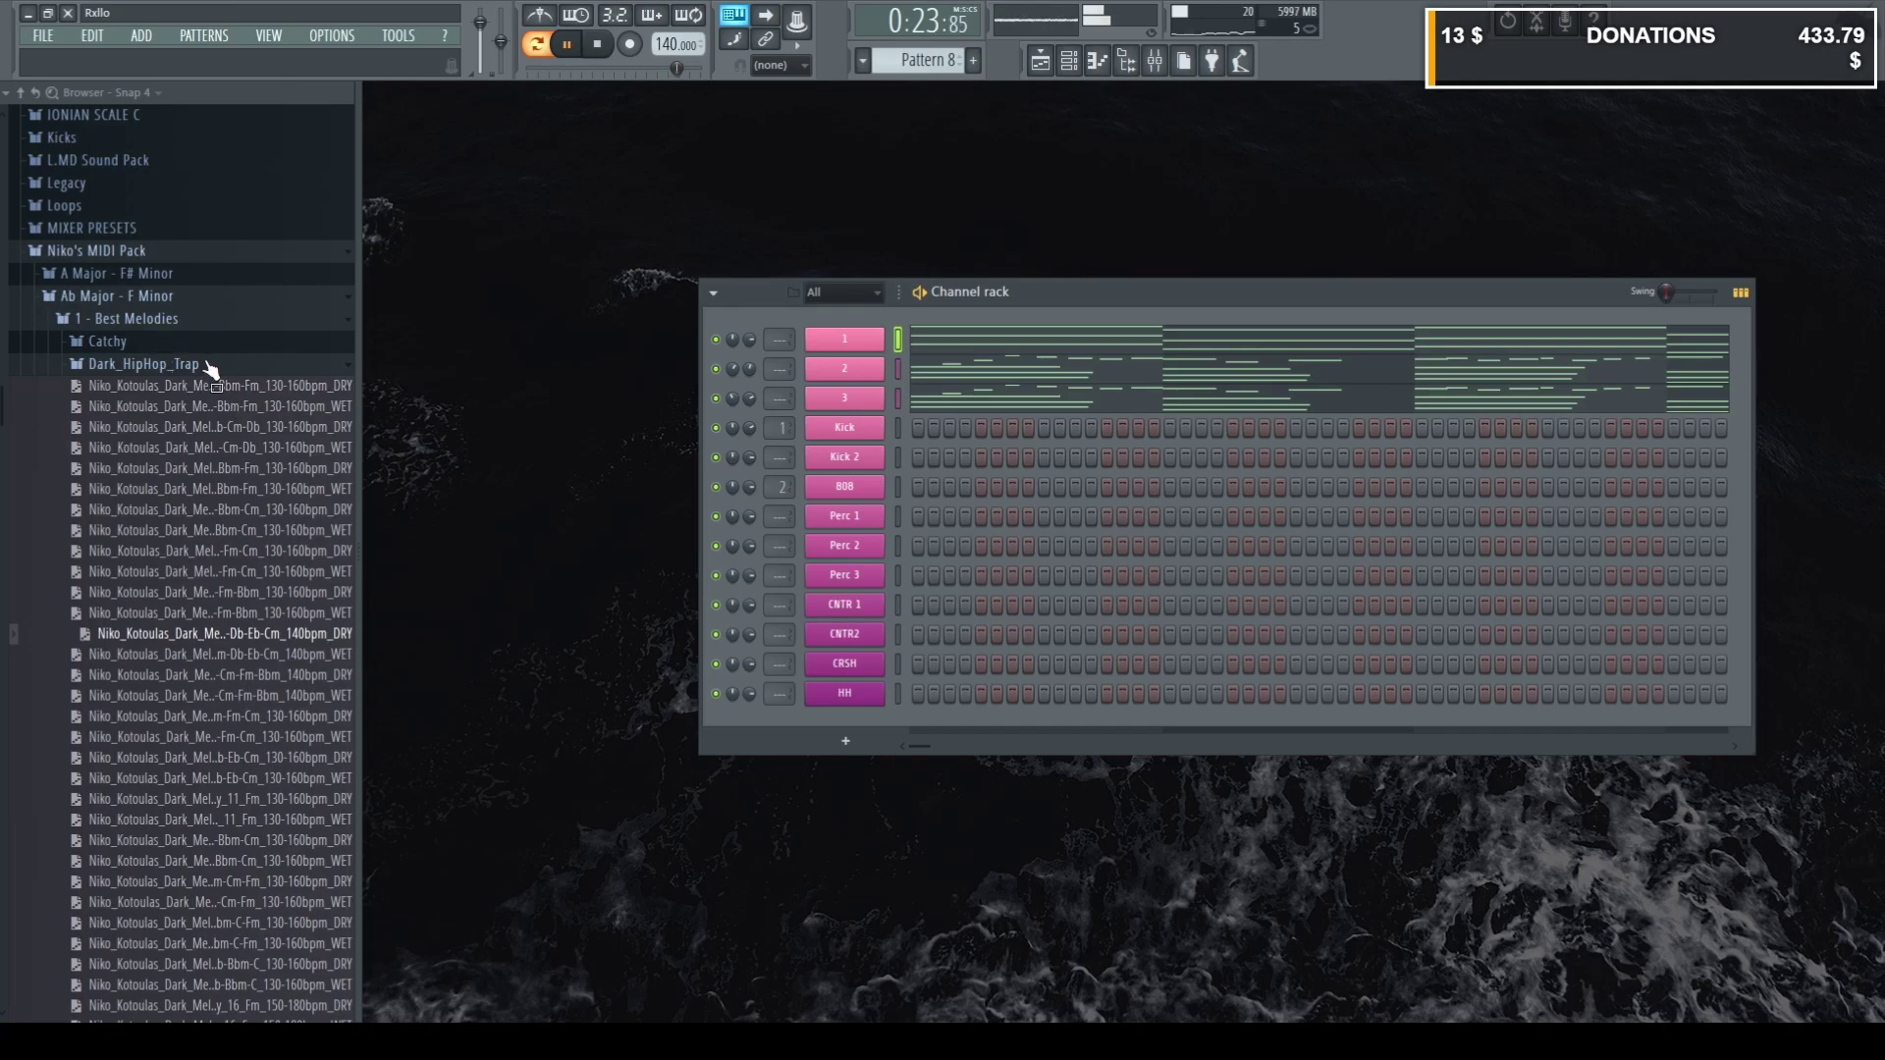
pyautogui.click(212, 368)
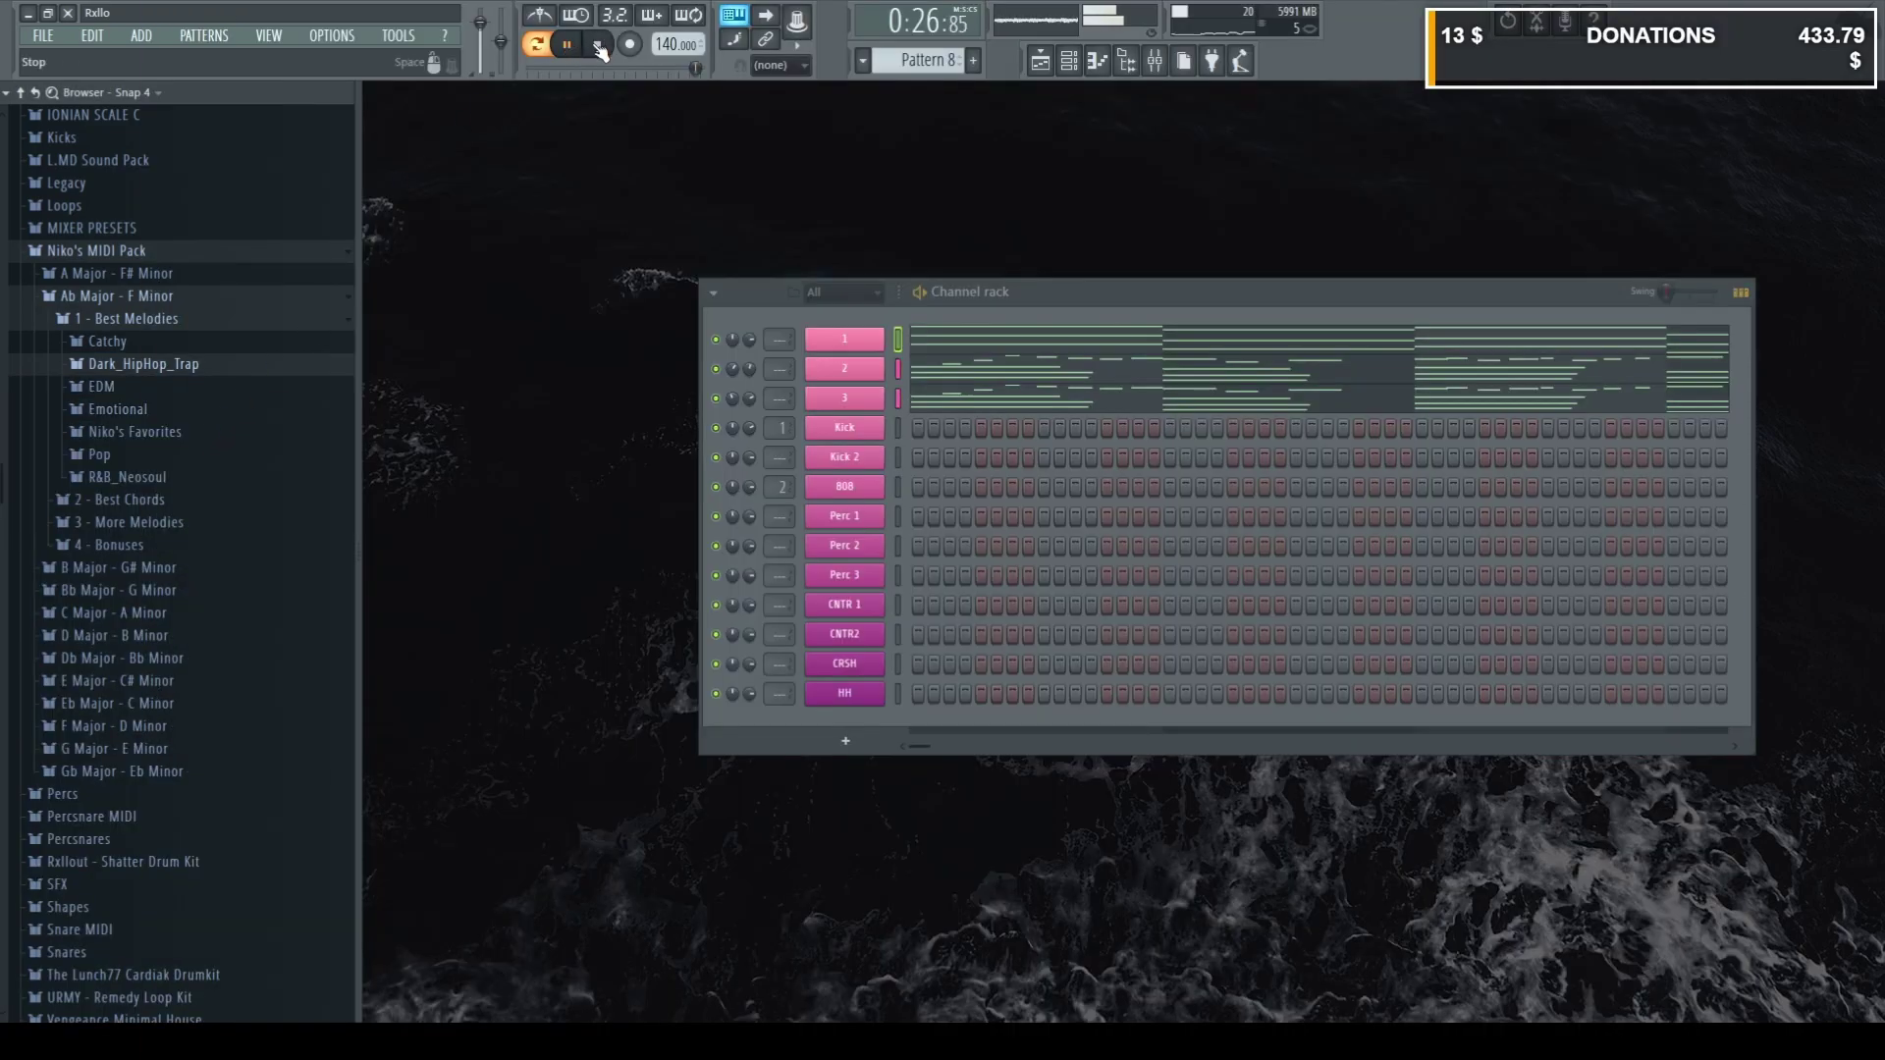
pyautogui.click(598, 44)
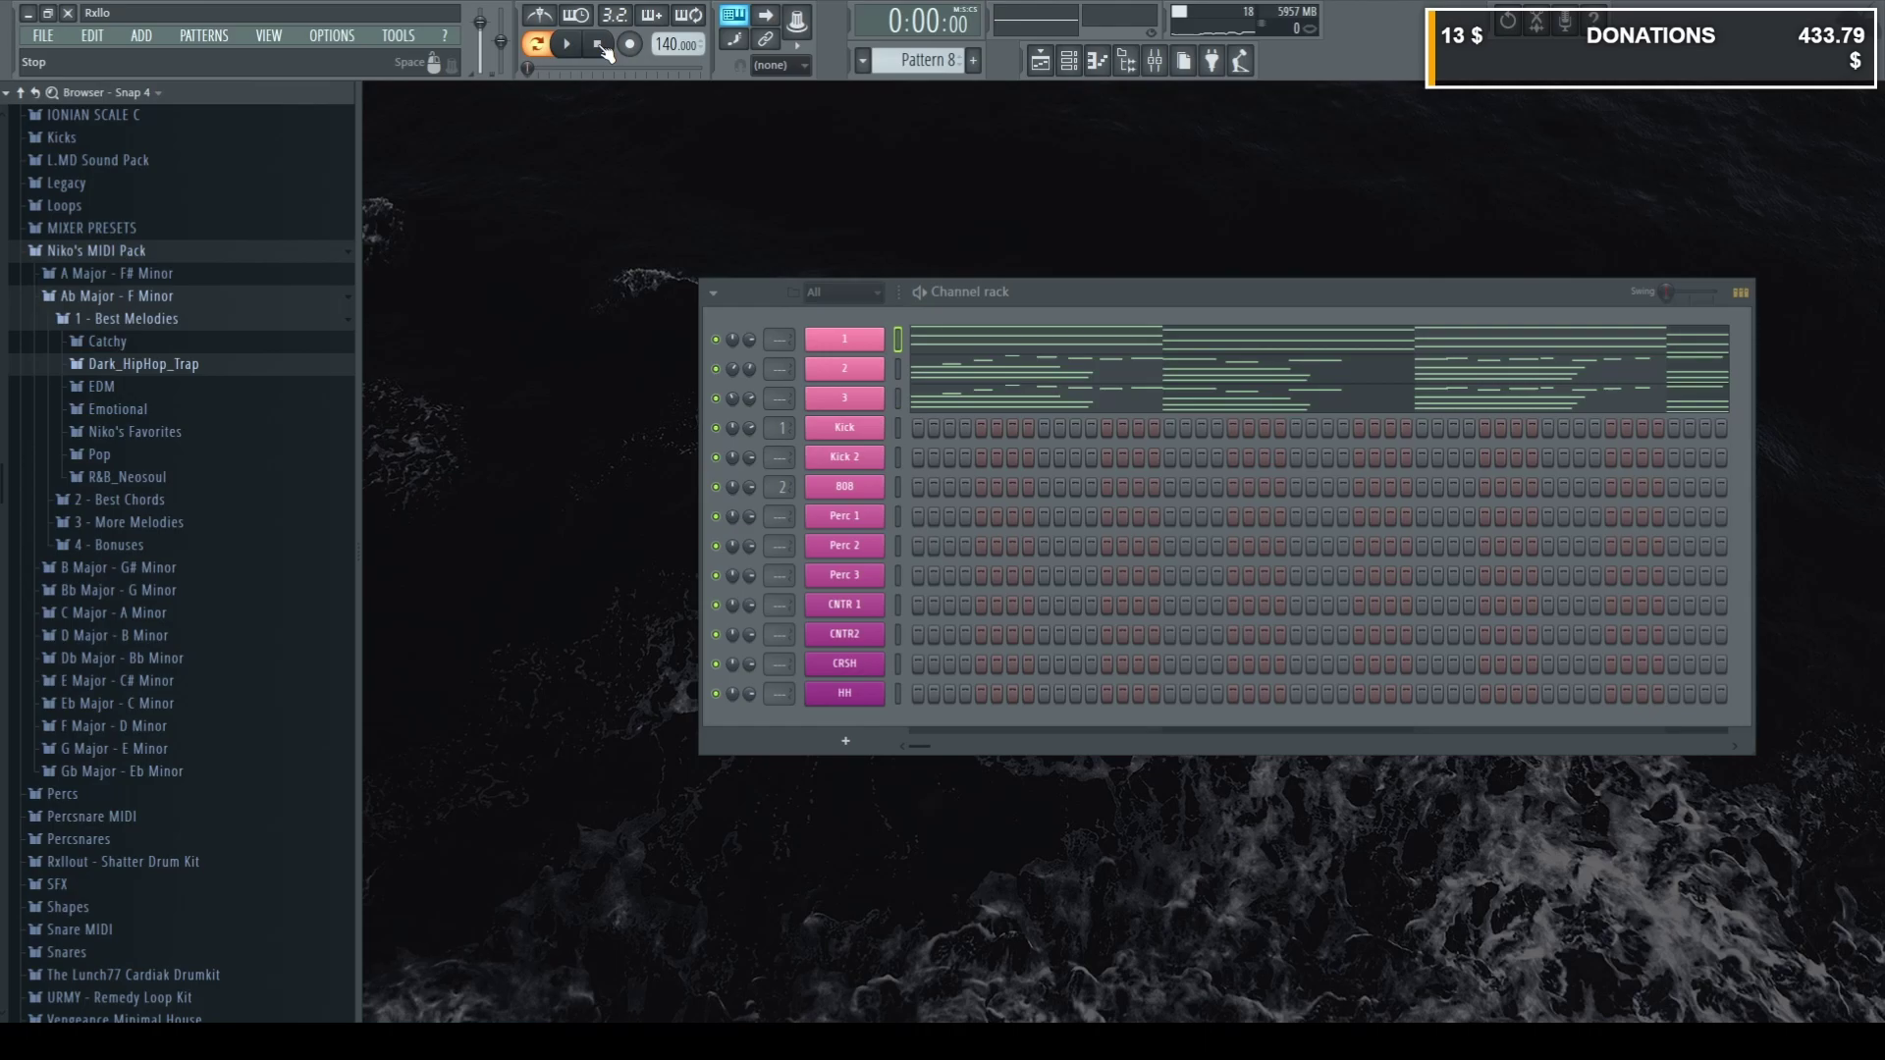
# Check channel 2's notes in the piano roll, and play back the layered pattern briefly.
pyautogui.click(1155, 328)
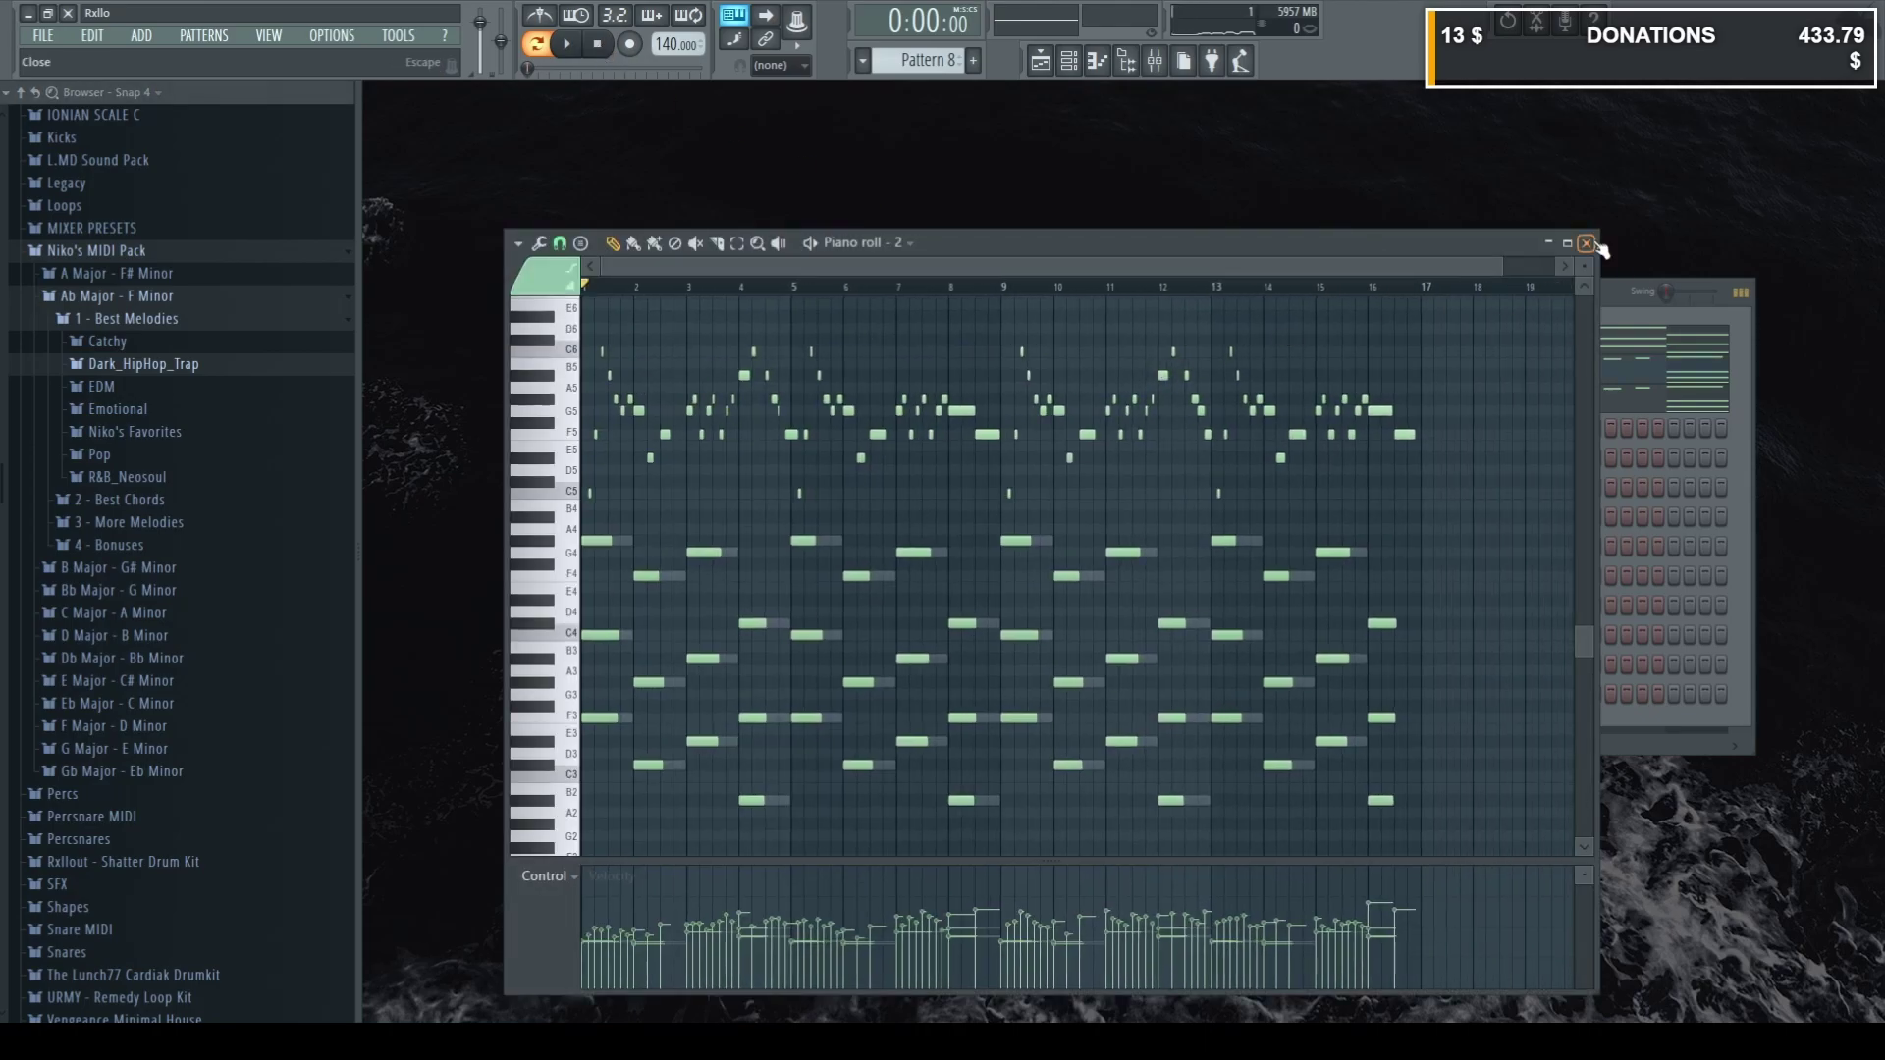
pyautogui.click(1587, 244)
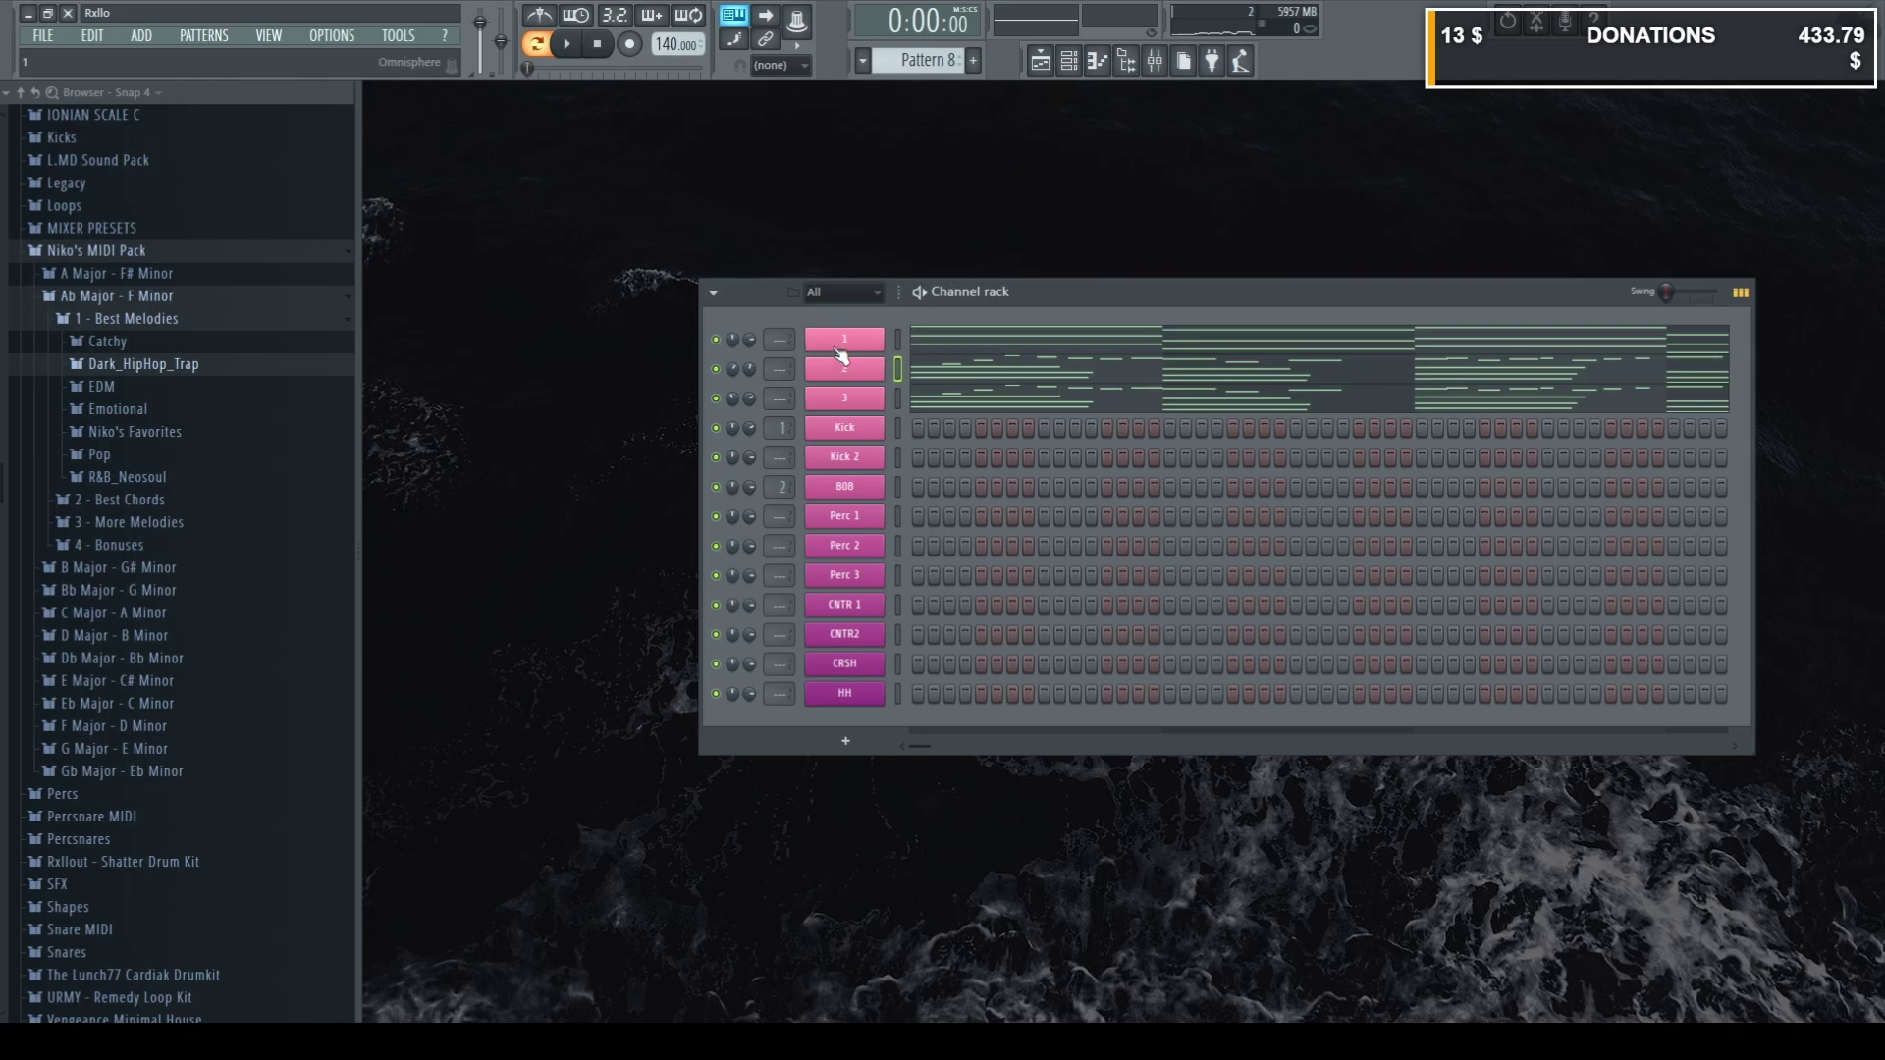
pyautogui.press('space')
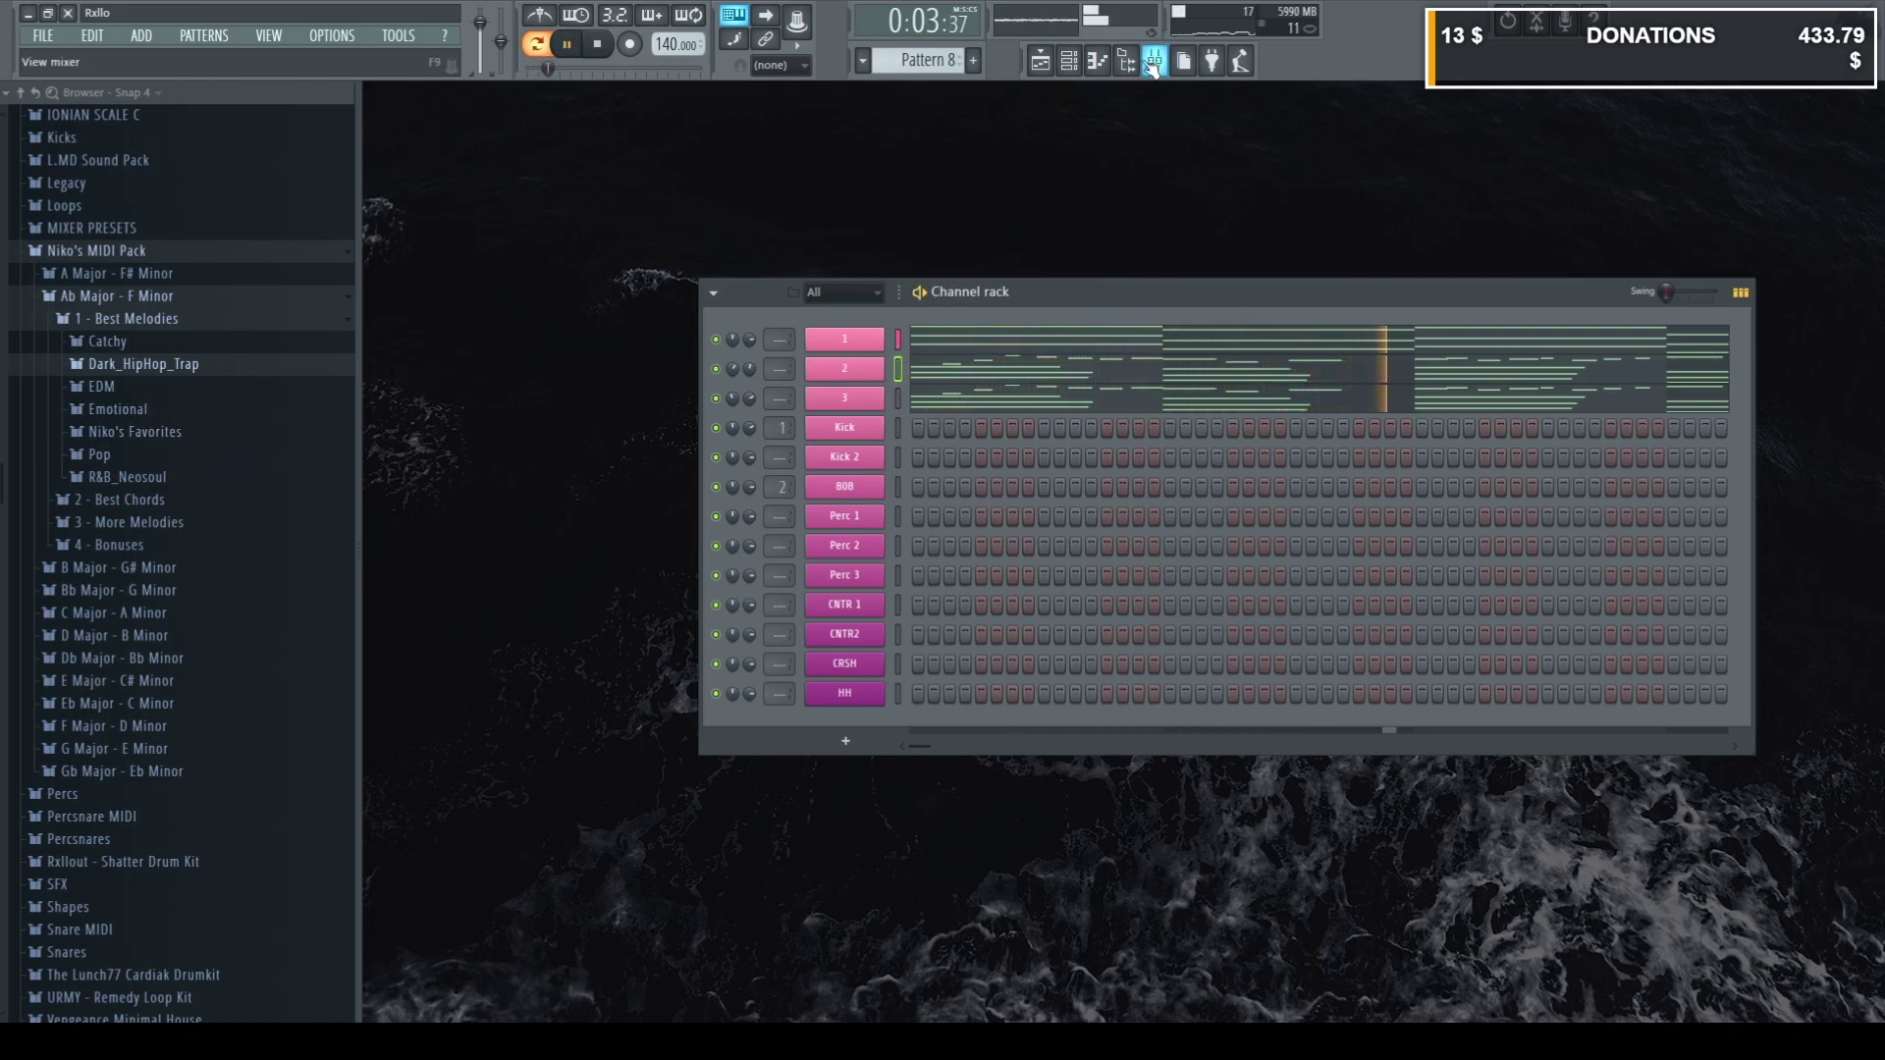
pyautogui.press('space')
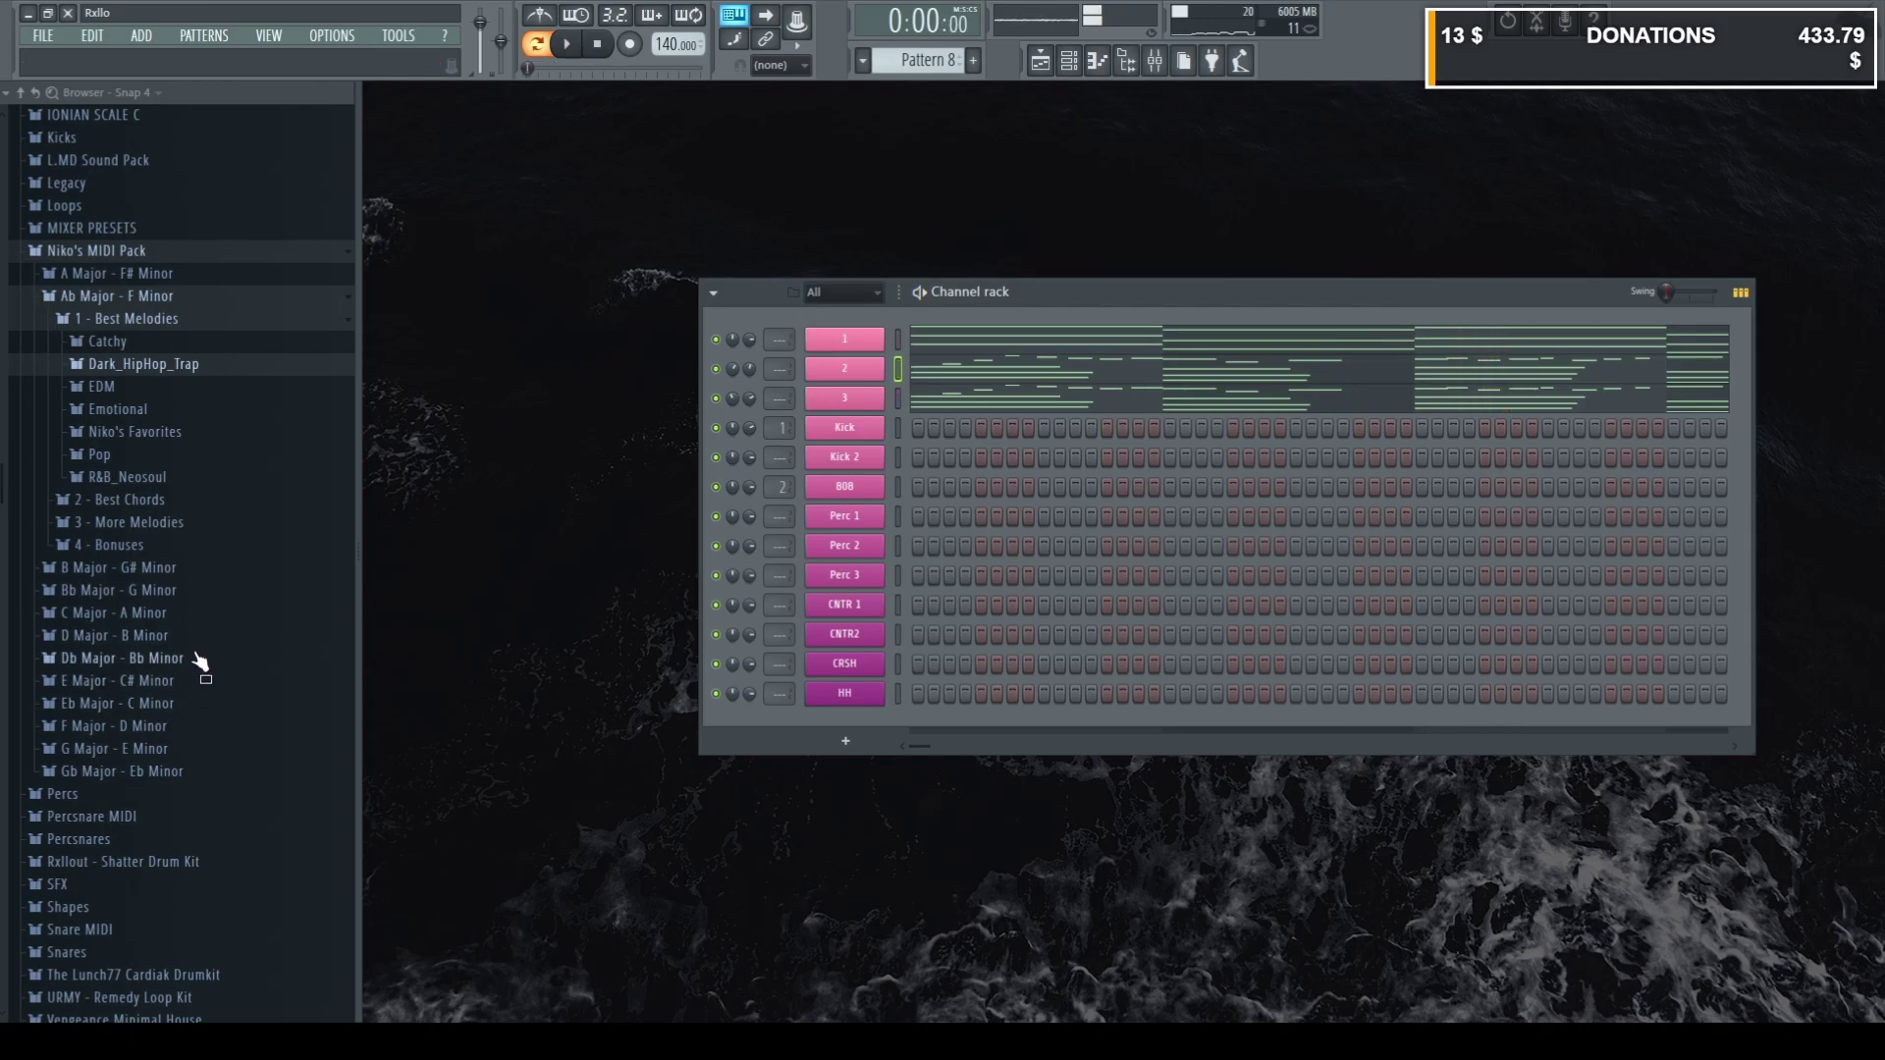
# Browse the MIDI pack to the Dark_HipHop_Trap melodies under D Major - B Minor, 1 - Best Melodies.
pyautogui.click(199, 658)
pyautogui.click(196, 636)
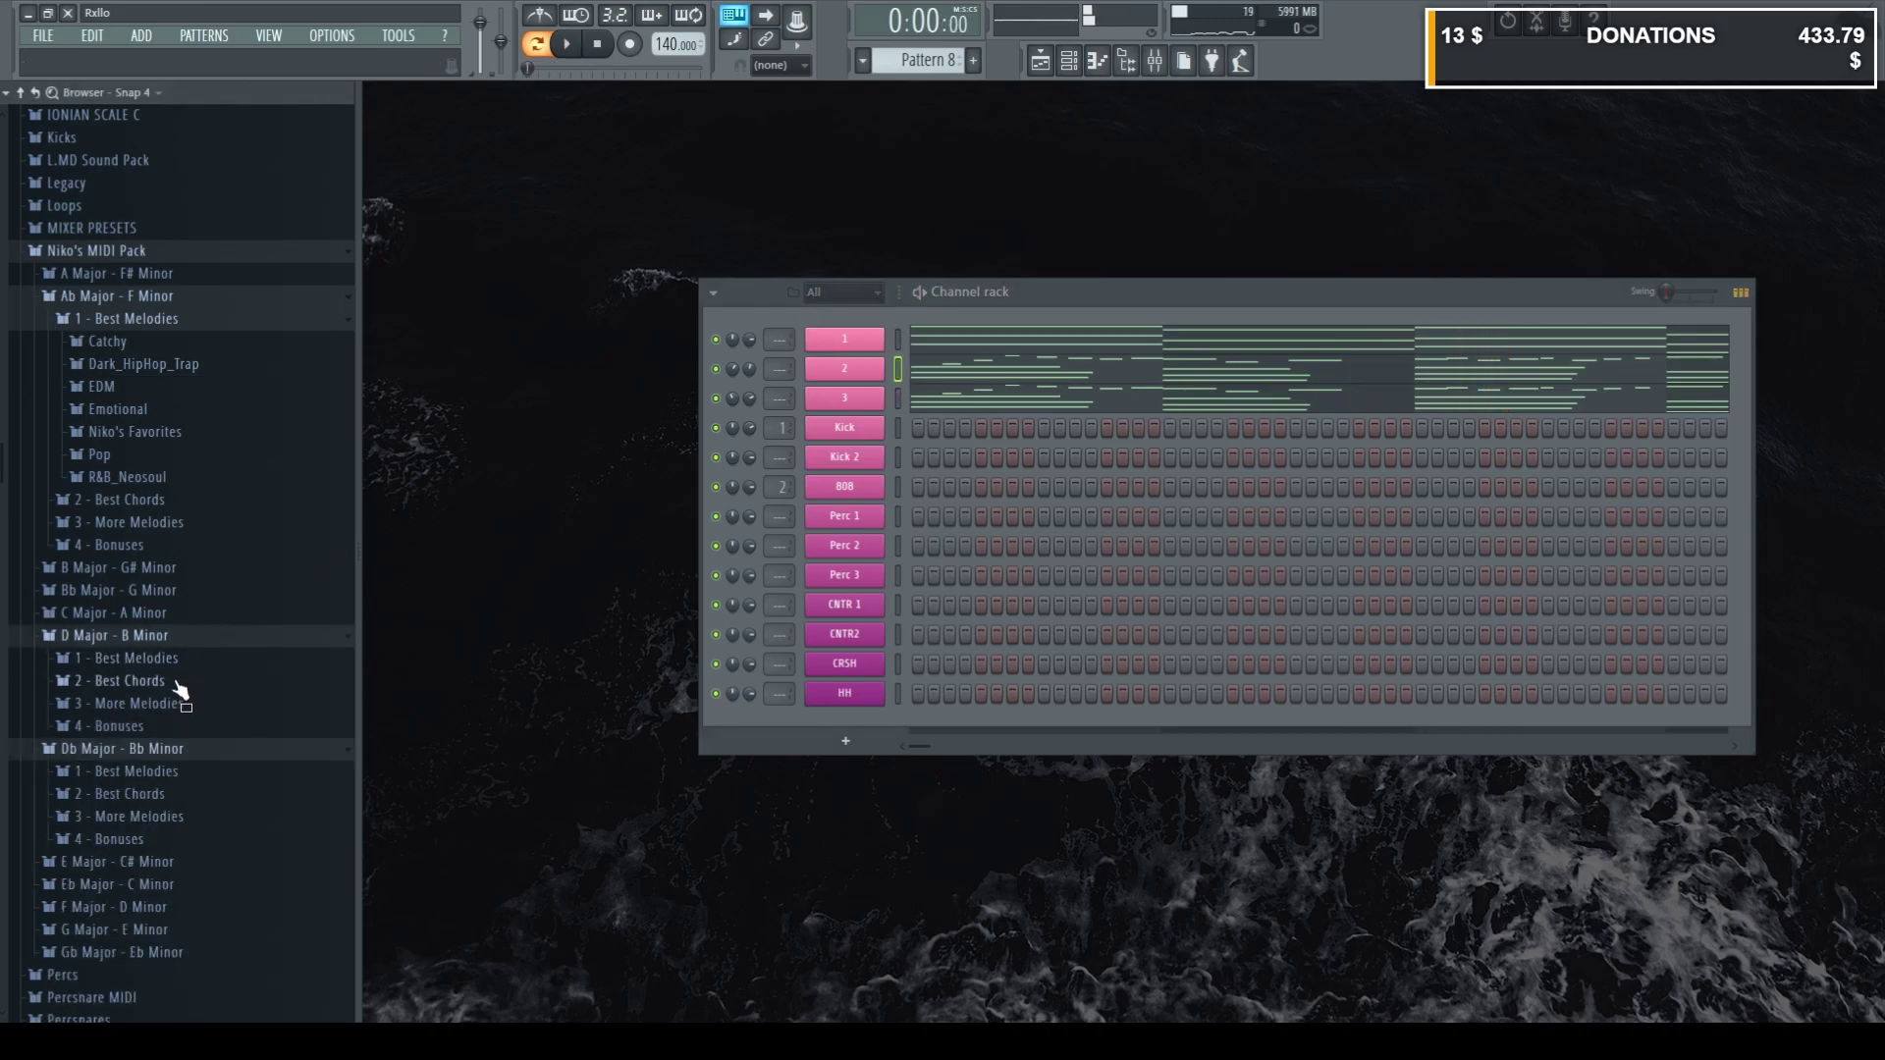
pyautogui.click(177, 660)
pyautogui.click(178, 705)
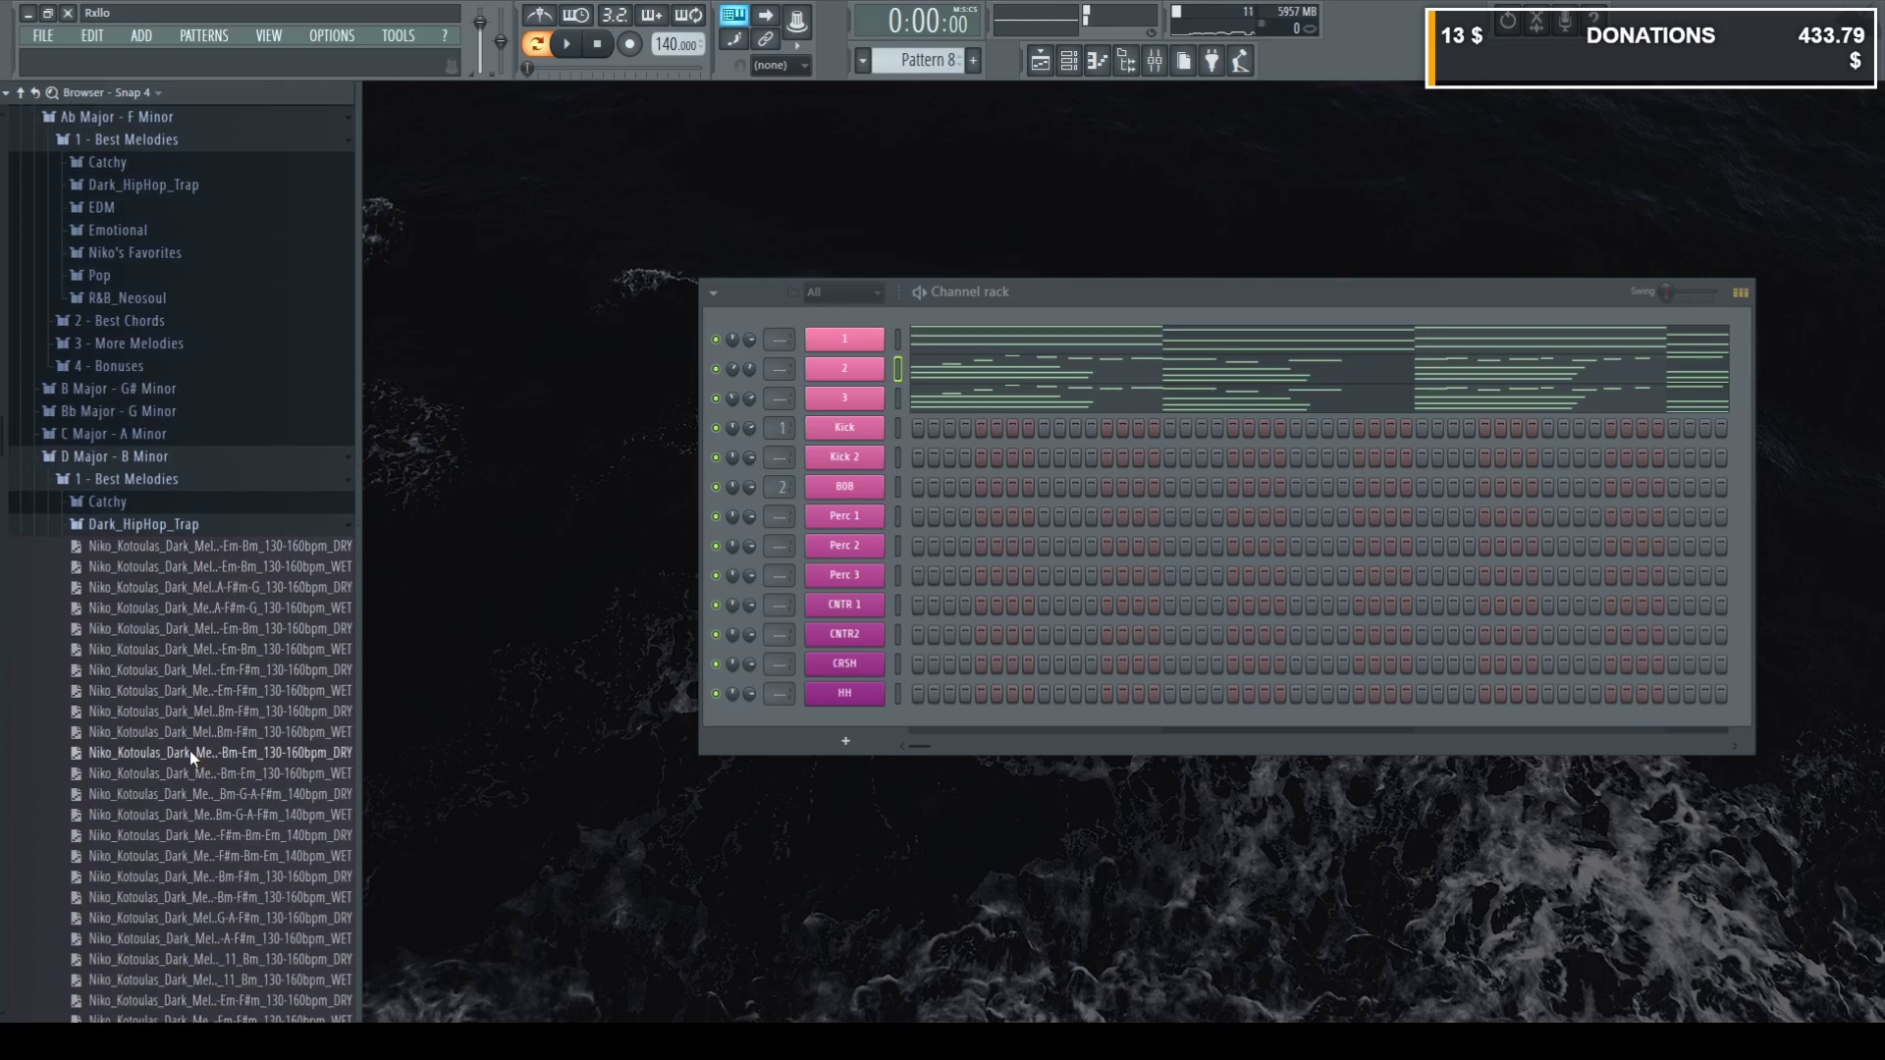
pyautogui.scroll(-3, 194, 761)
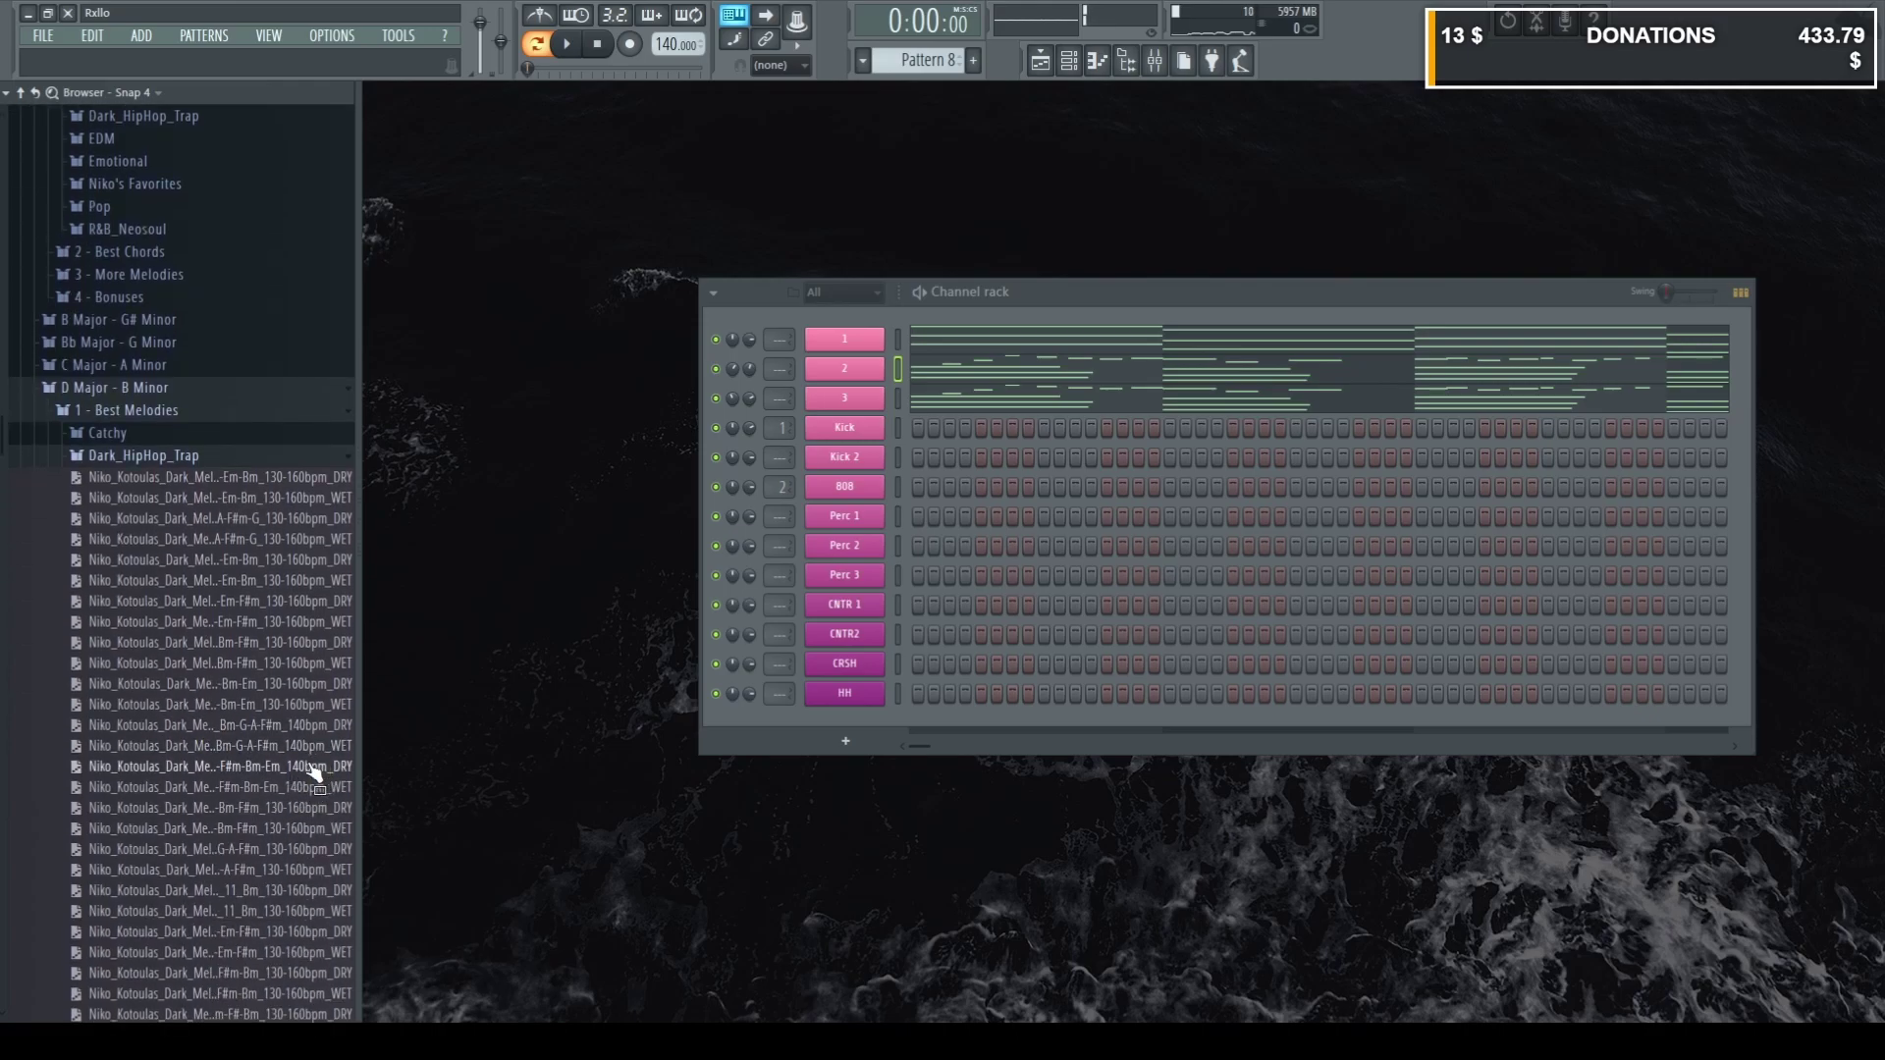
# Load the dark melody MIDI ending F#m-Bm-Em_140bpm_DRY onto channels 3 and 2, and play the pattern.
pyautogui.moveTo(312, 769); pyautogui.dragTo(985, 320)
pyautogui.moveTo(897, 398); pyautogui.dragTo(897, 399)
pyautogui.moveTo(269, 789); pyautogui.dragTo(915, 367)
pyautogui.press('space')
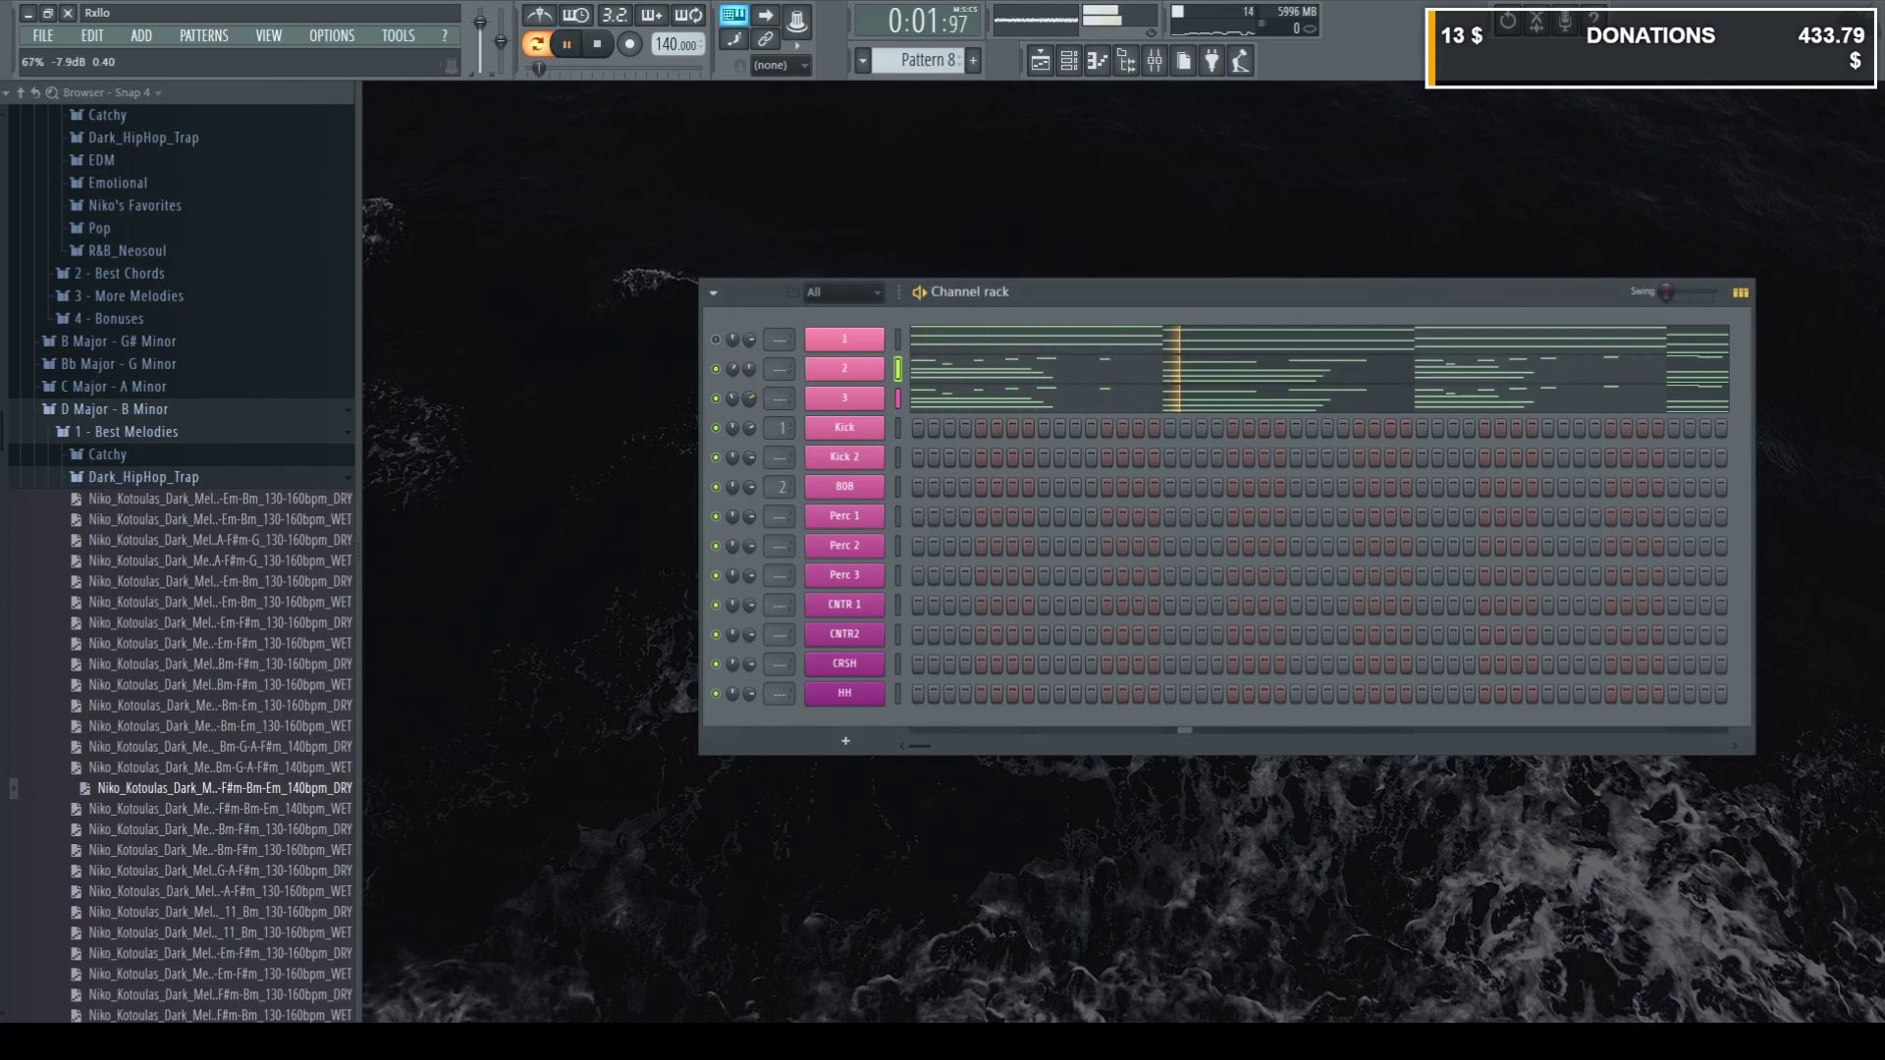
# Duplicate all of channel 3's notes into bars 9 to 16 and close its piano roll.
pyautogui.click(938, 401)
pyautogui.hotkey('ctrl', 'a')
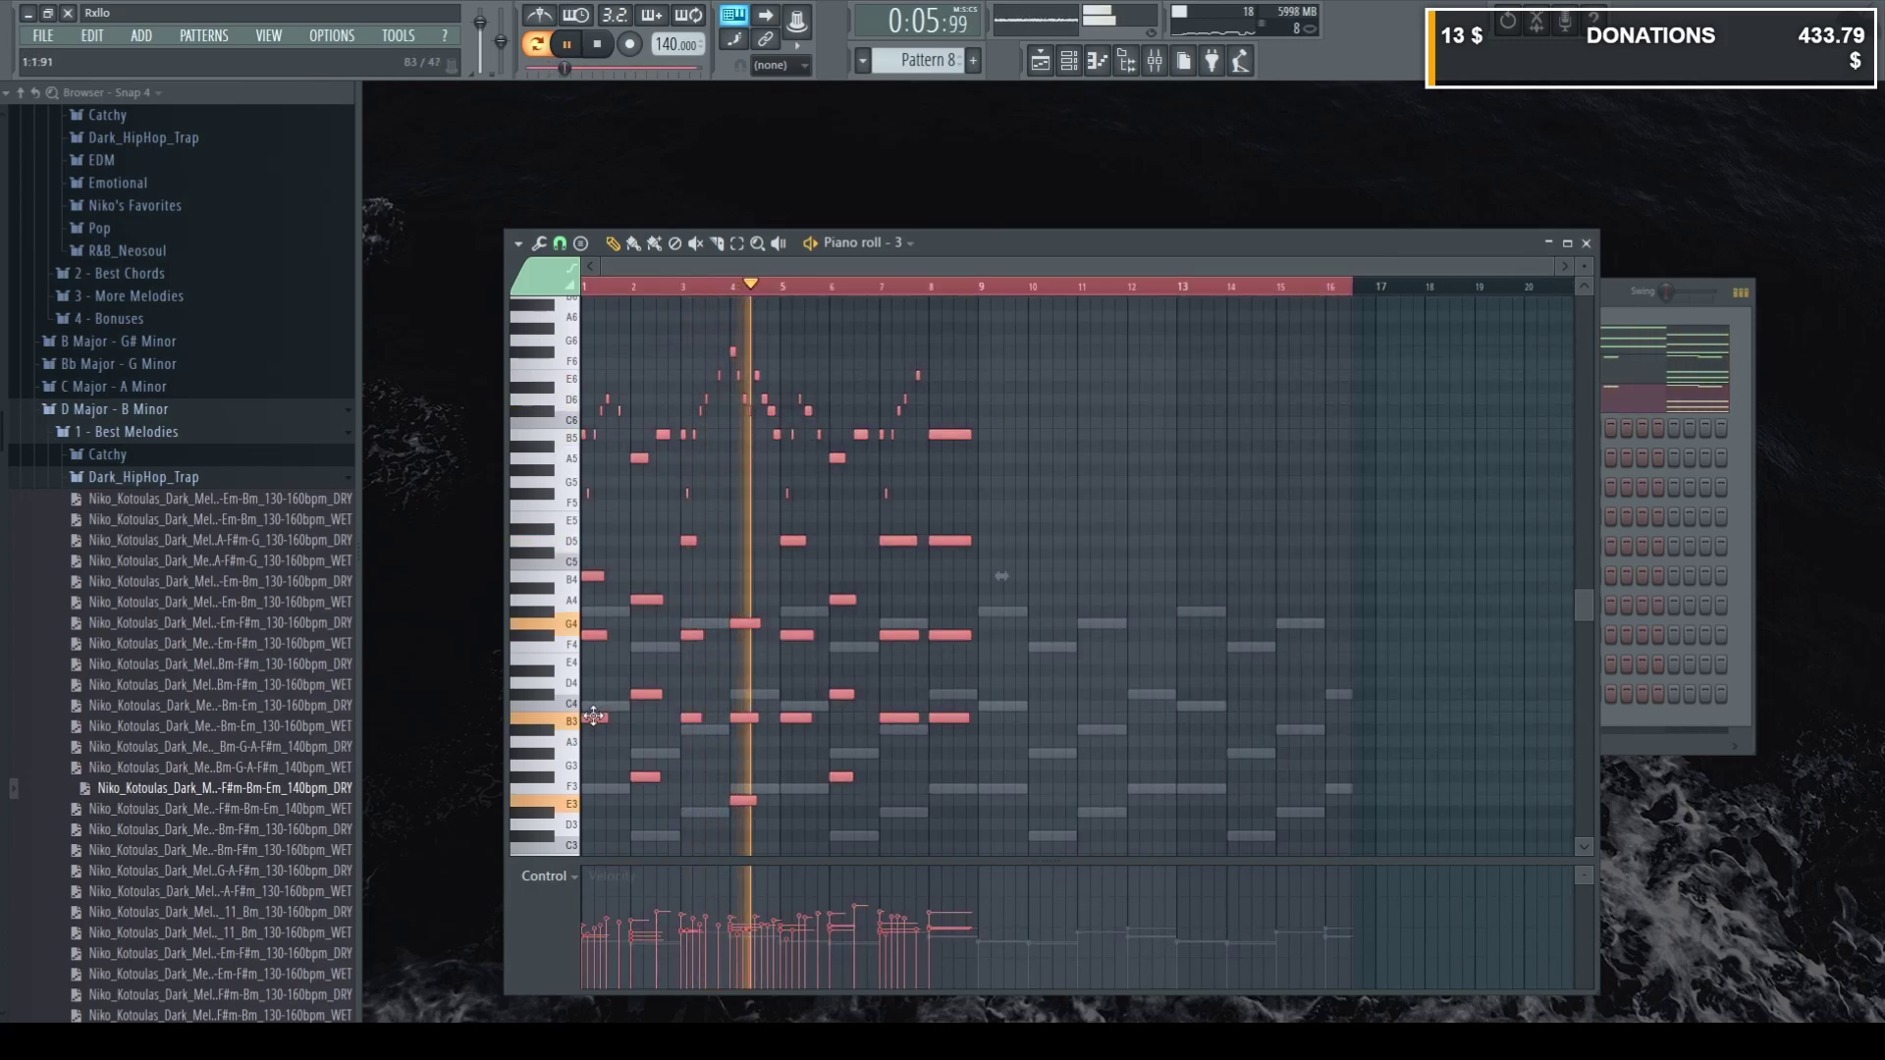
pyautogui.hotkey('ctrl', 'b')
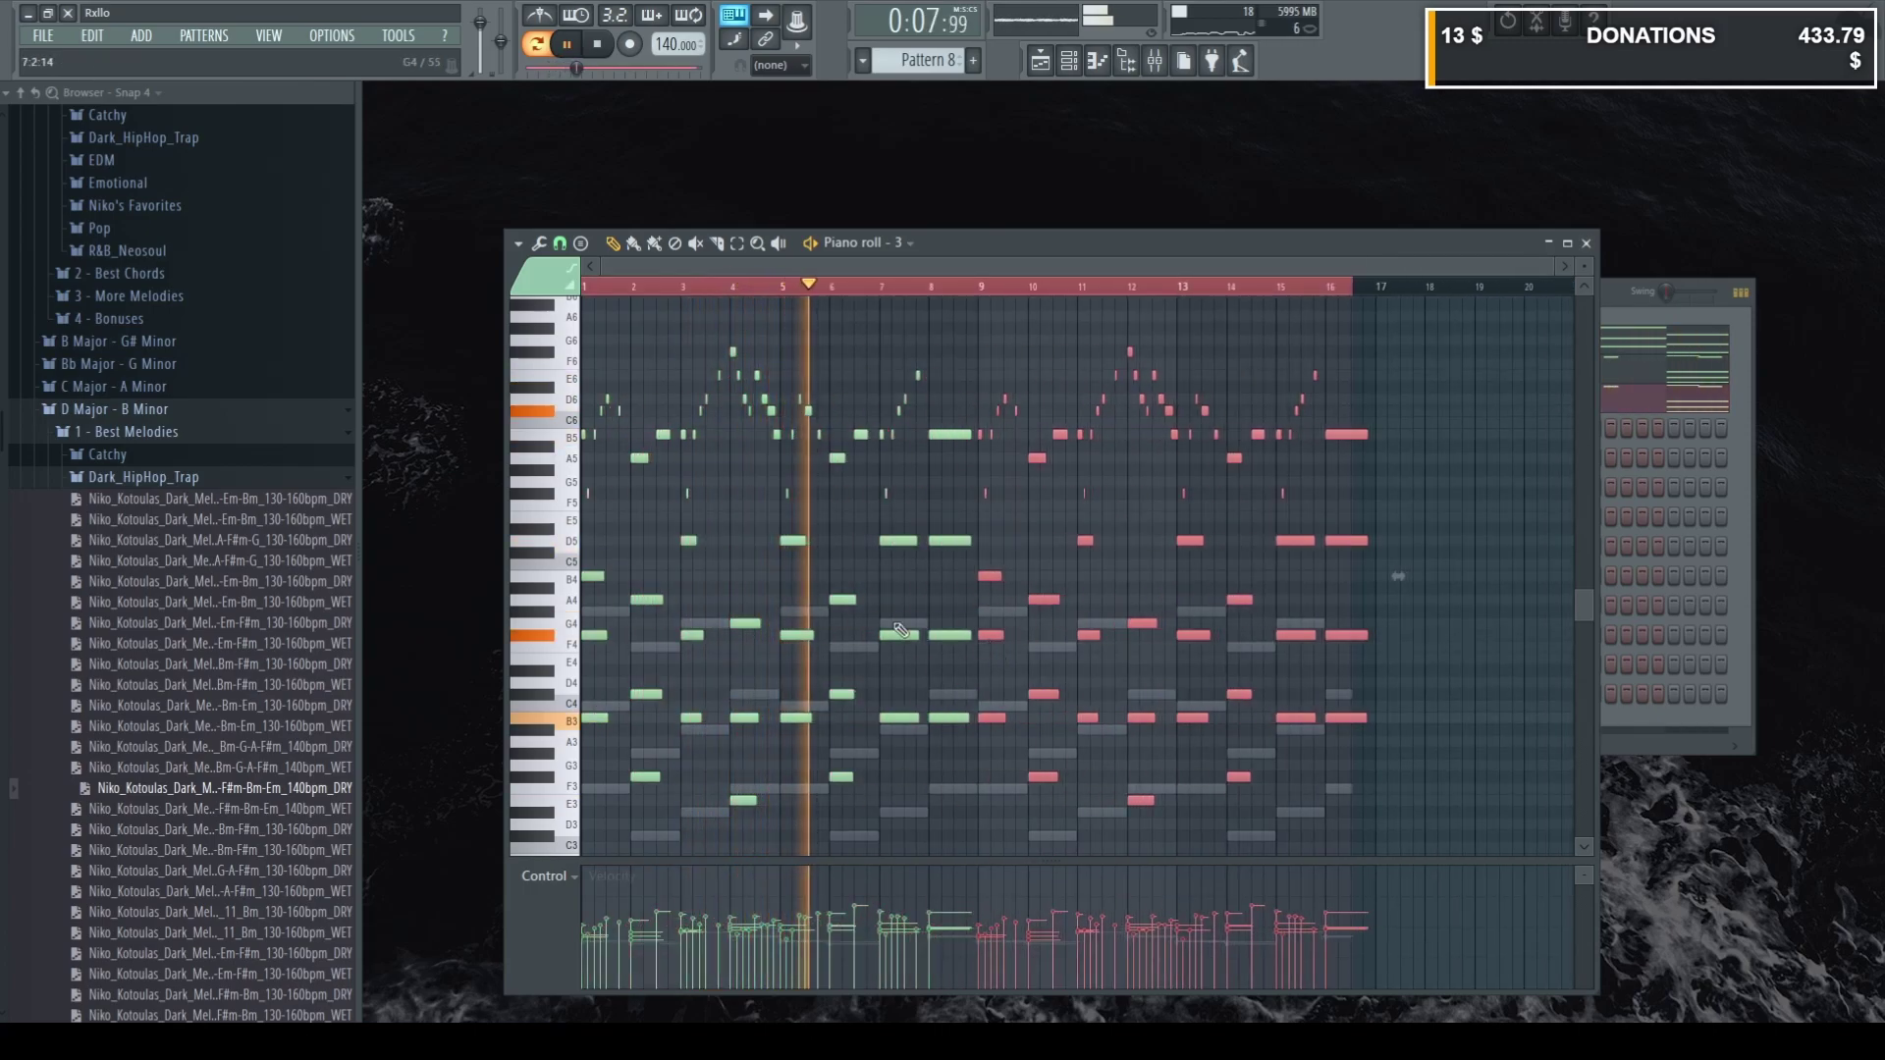
pyautogui.keyDown('ctrl'); pyautogui.click(1376, 293); pyautogui.keyUp('ctrl')
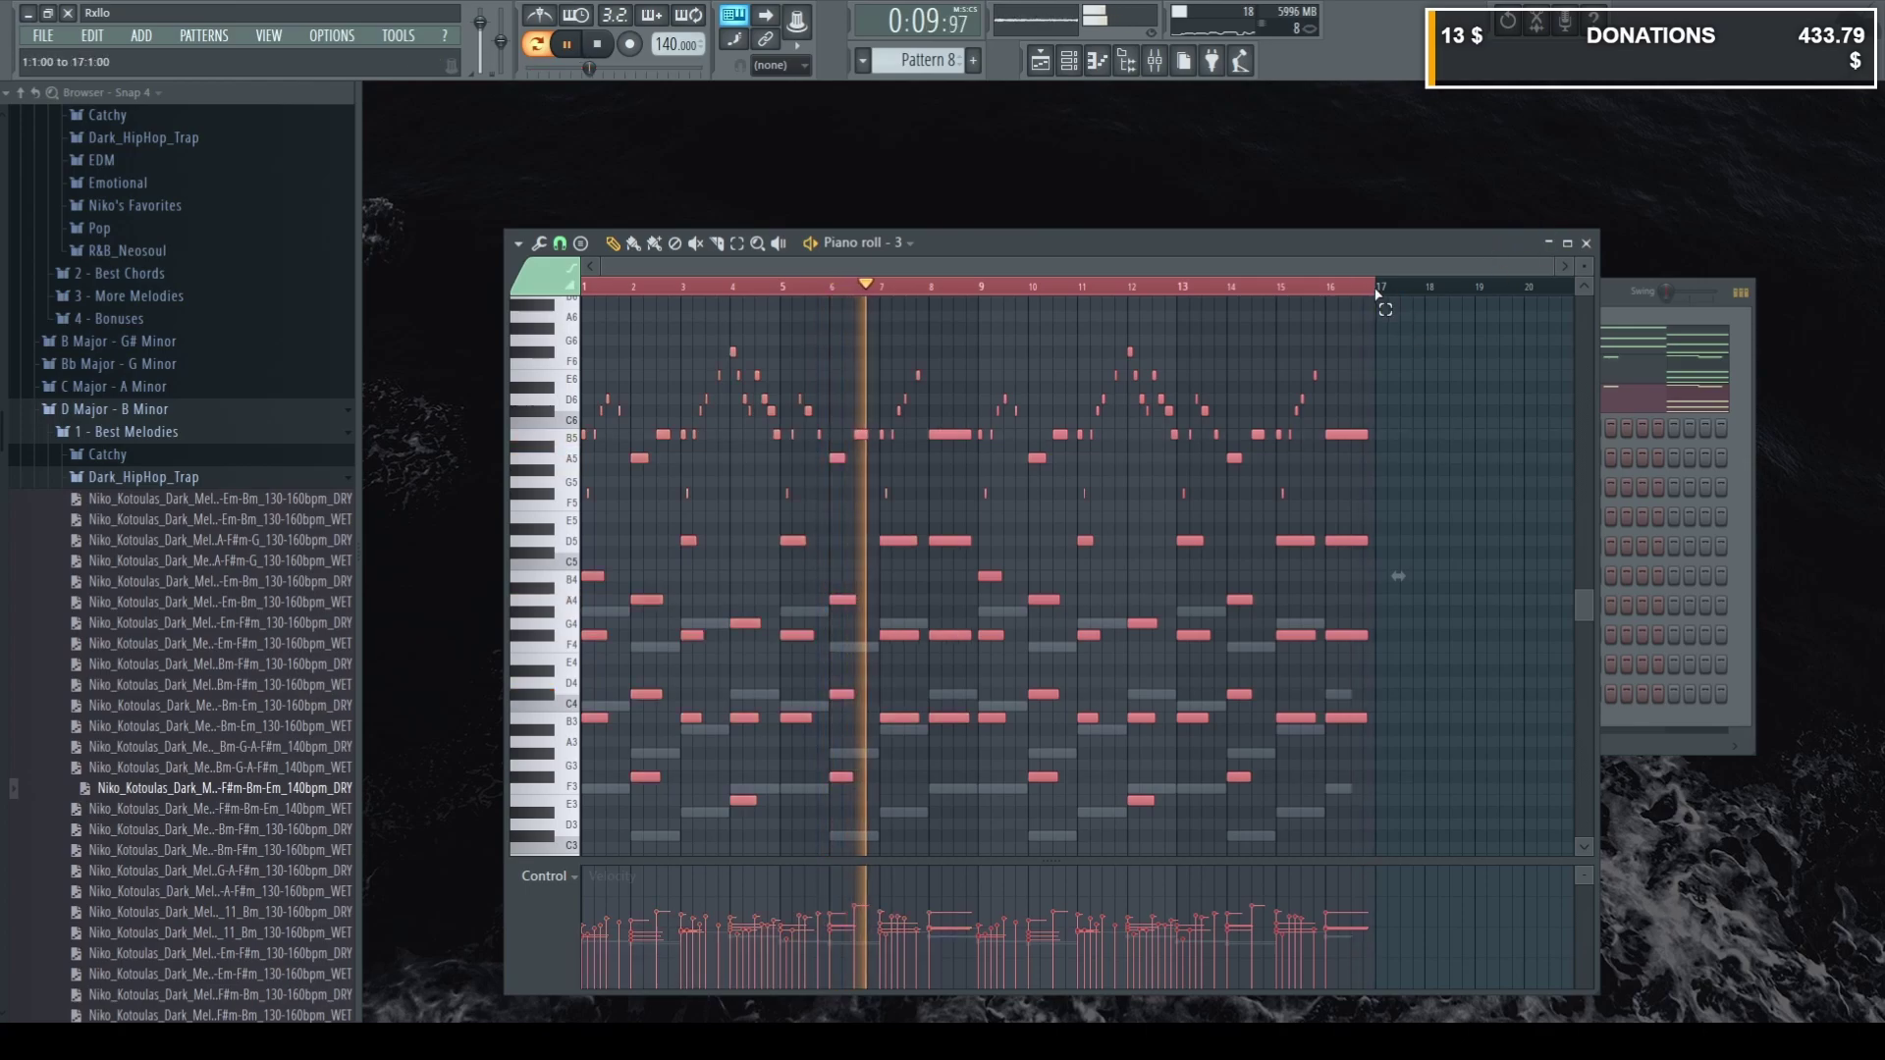
pyautogui.click(1567, 243)
pyautogui.click(1866, 95)
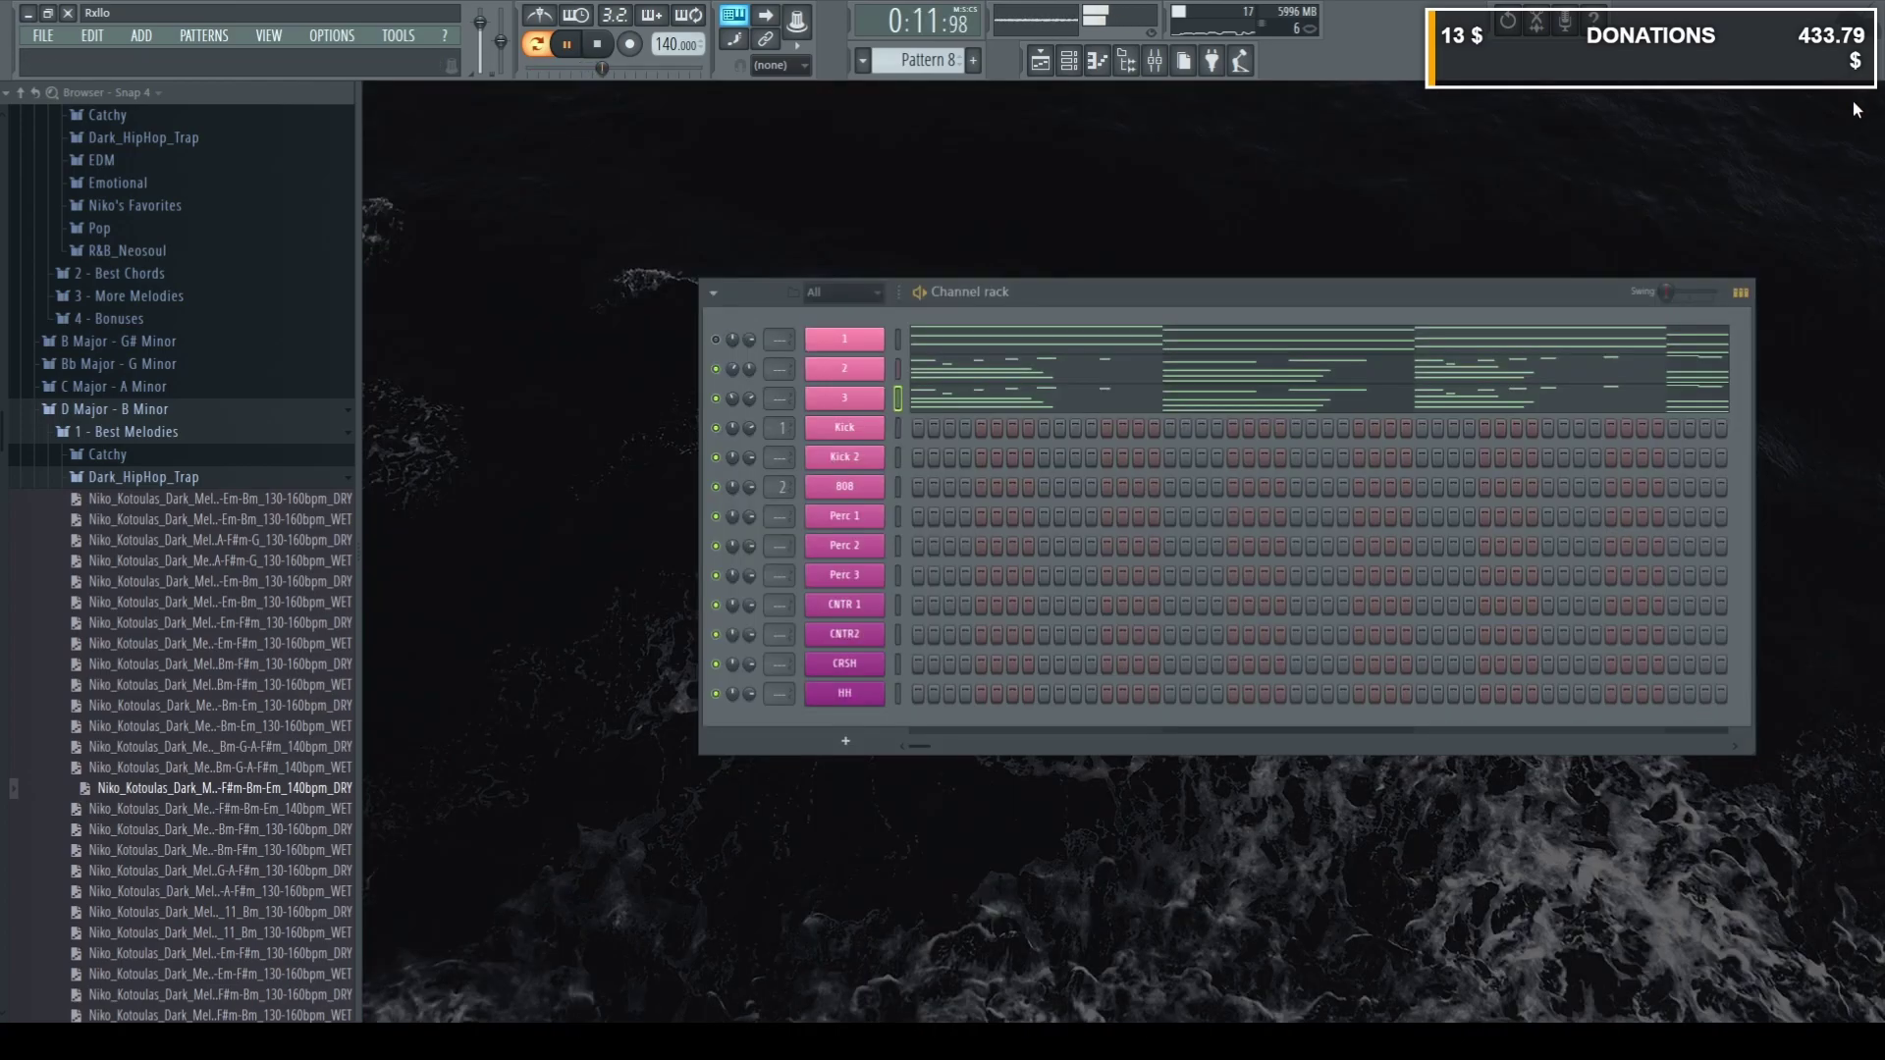
# Duplicate channel 2's notes into bars 9 to 16, delete those in the first eight bars, and stop playback.
pyautogui.scroll(-2, 265, 657)
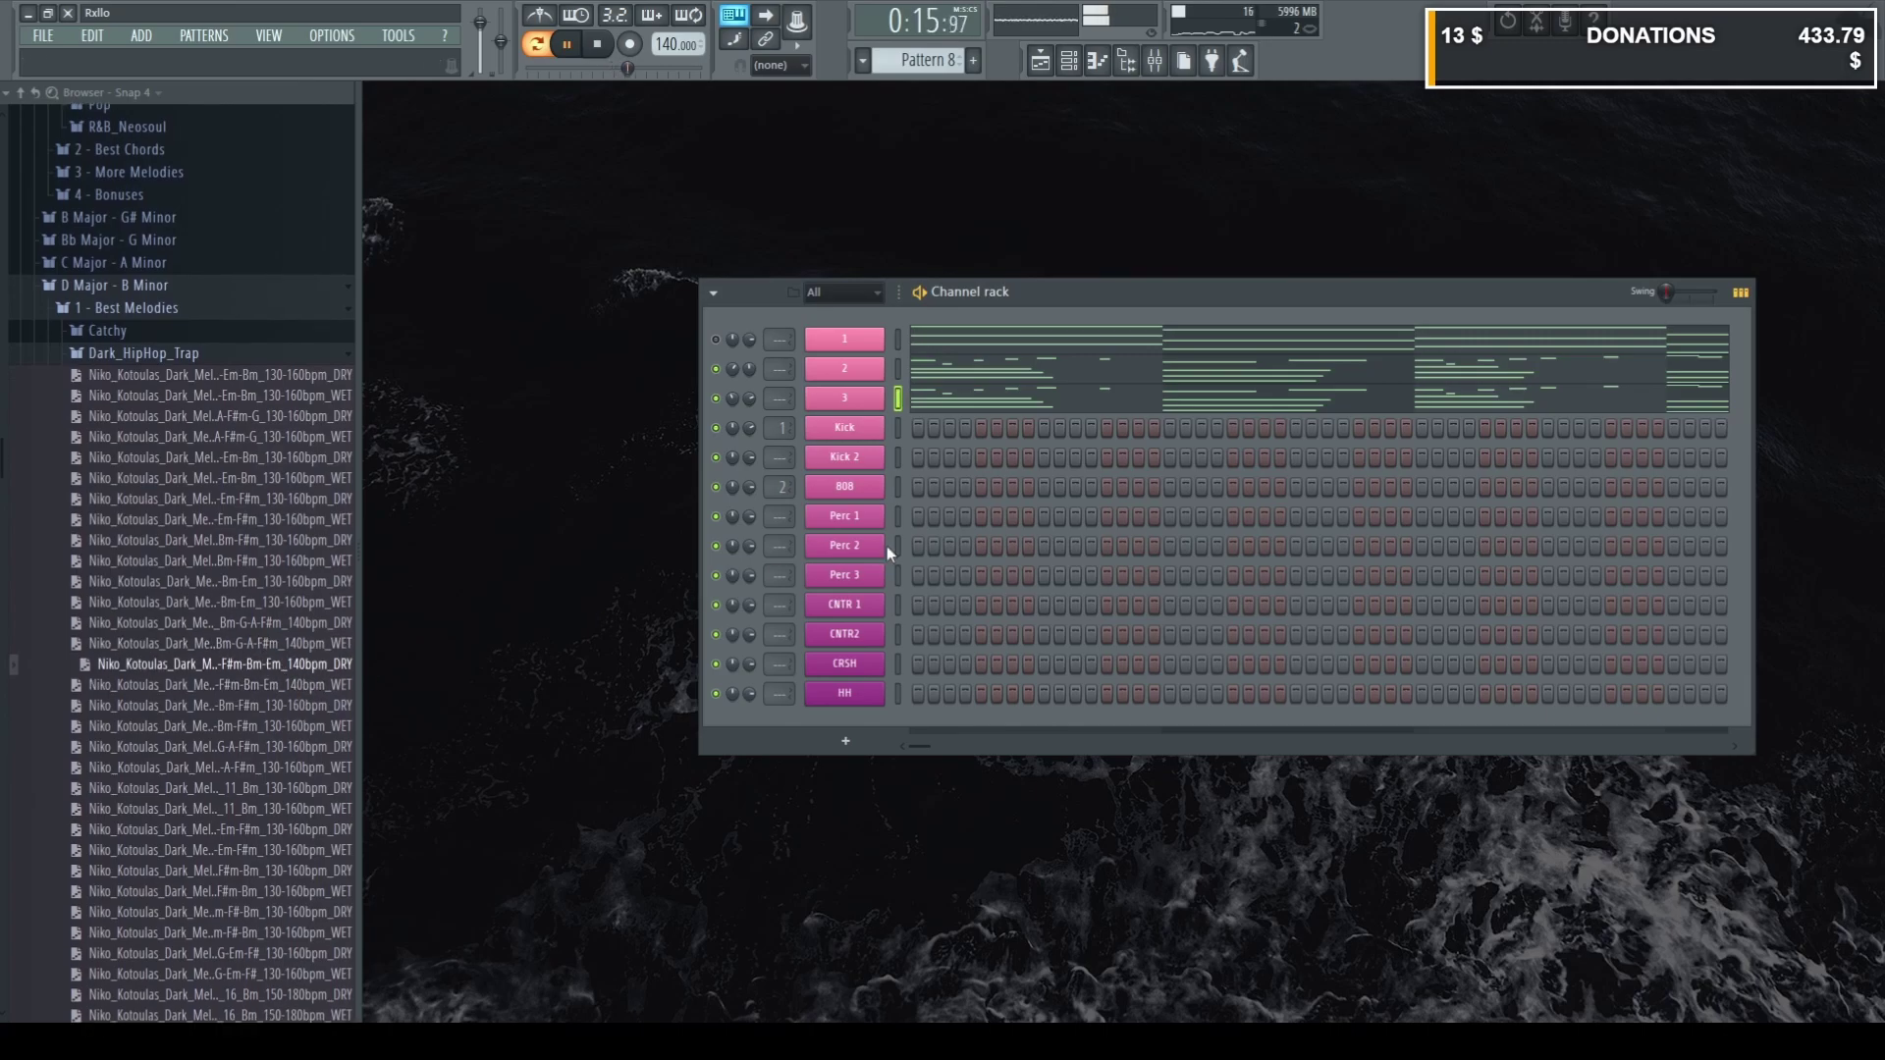
pyautogui.click(957, 413)
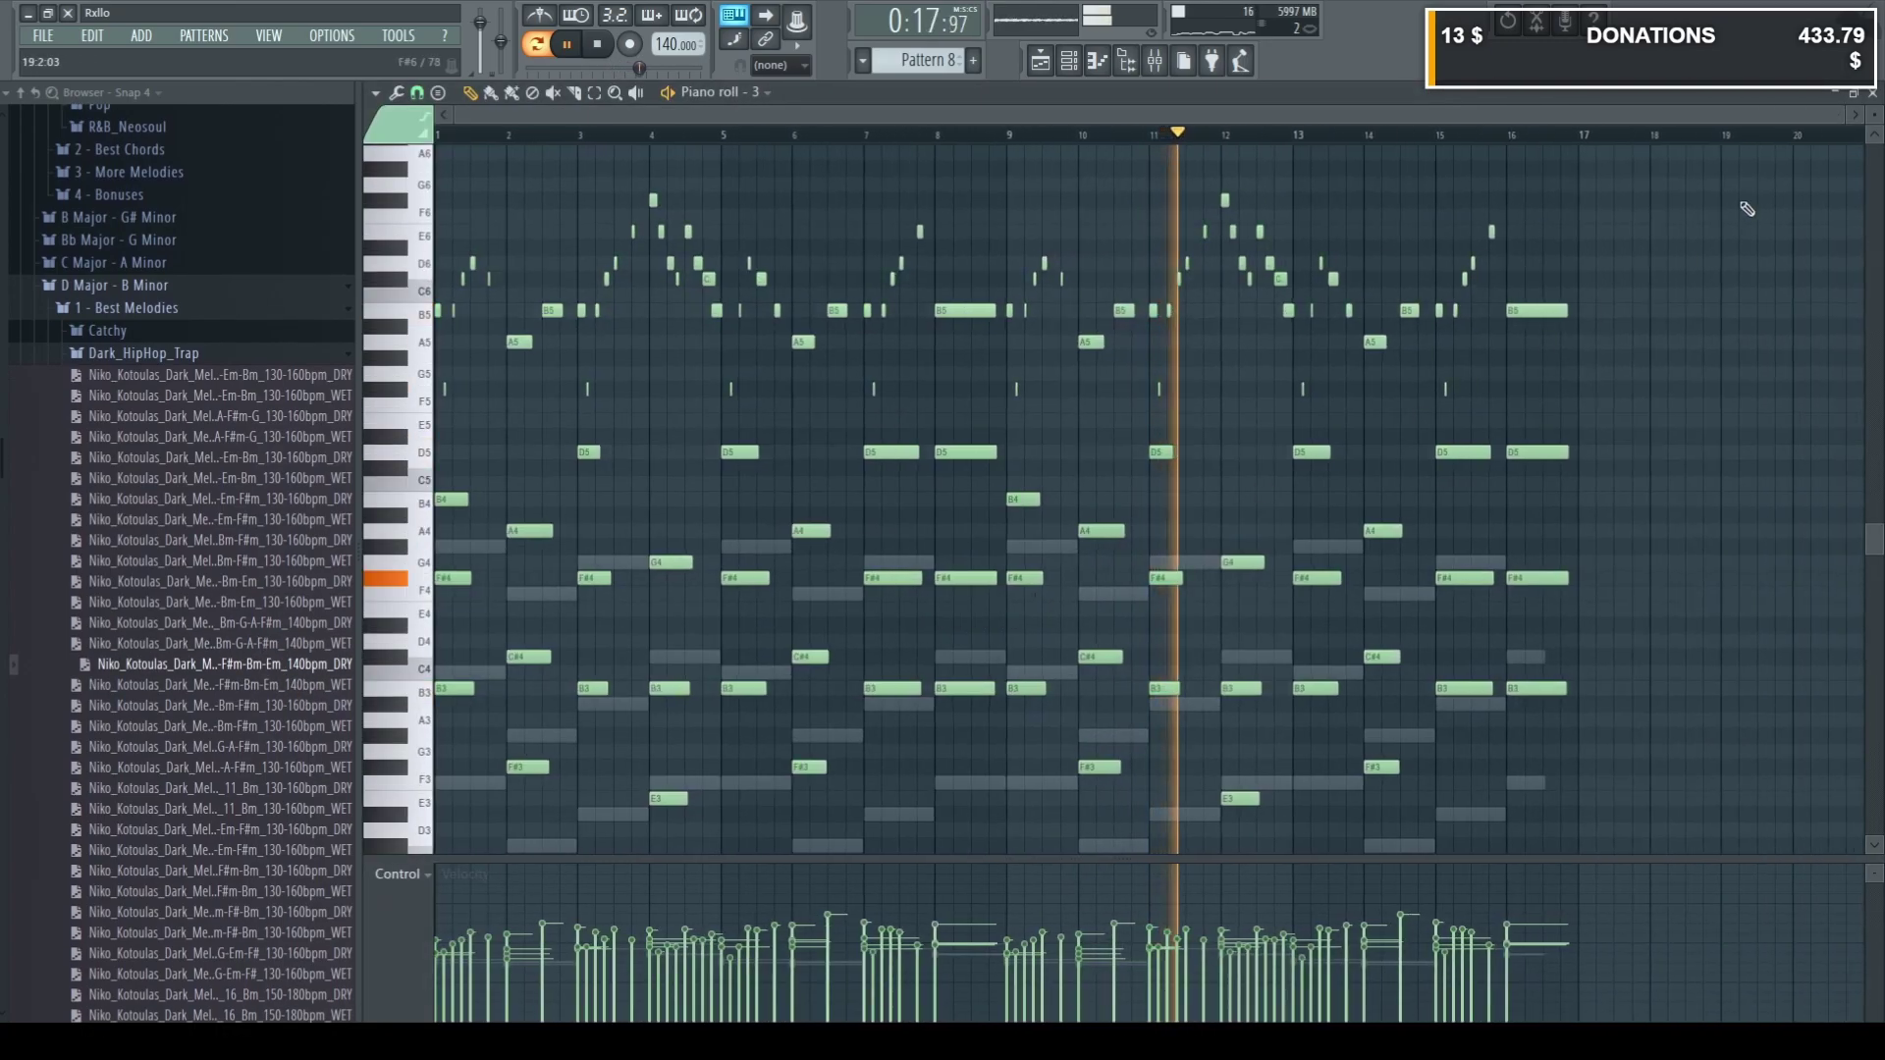
pyautogui.click(1872, 93)
pyautogui.click(1155, 381)
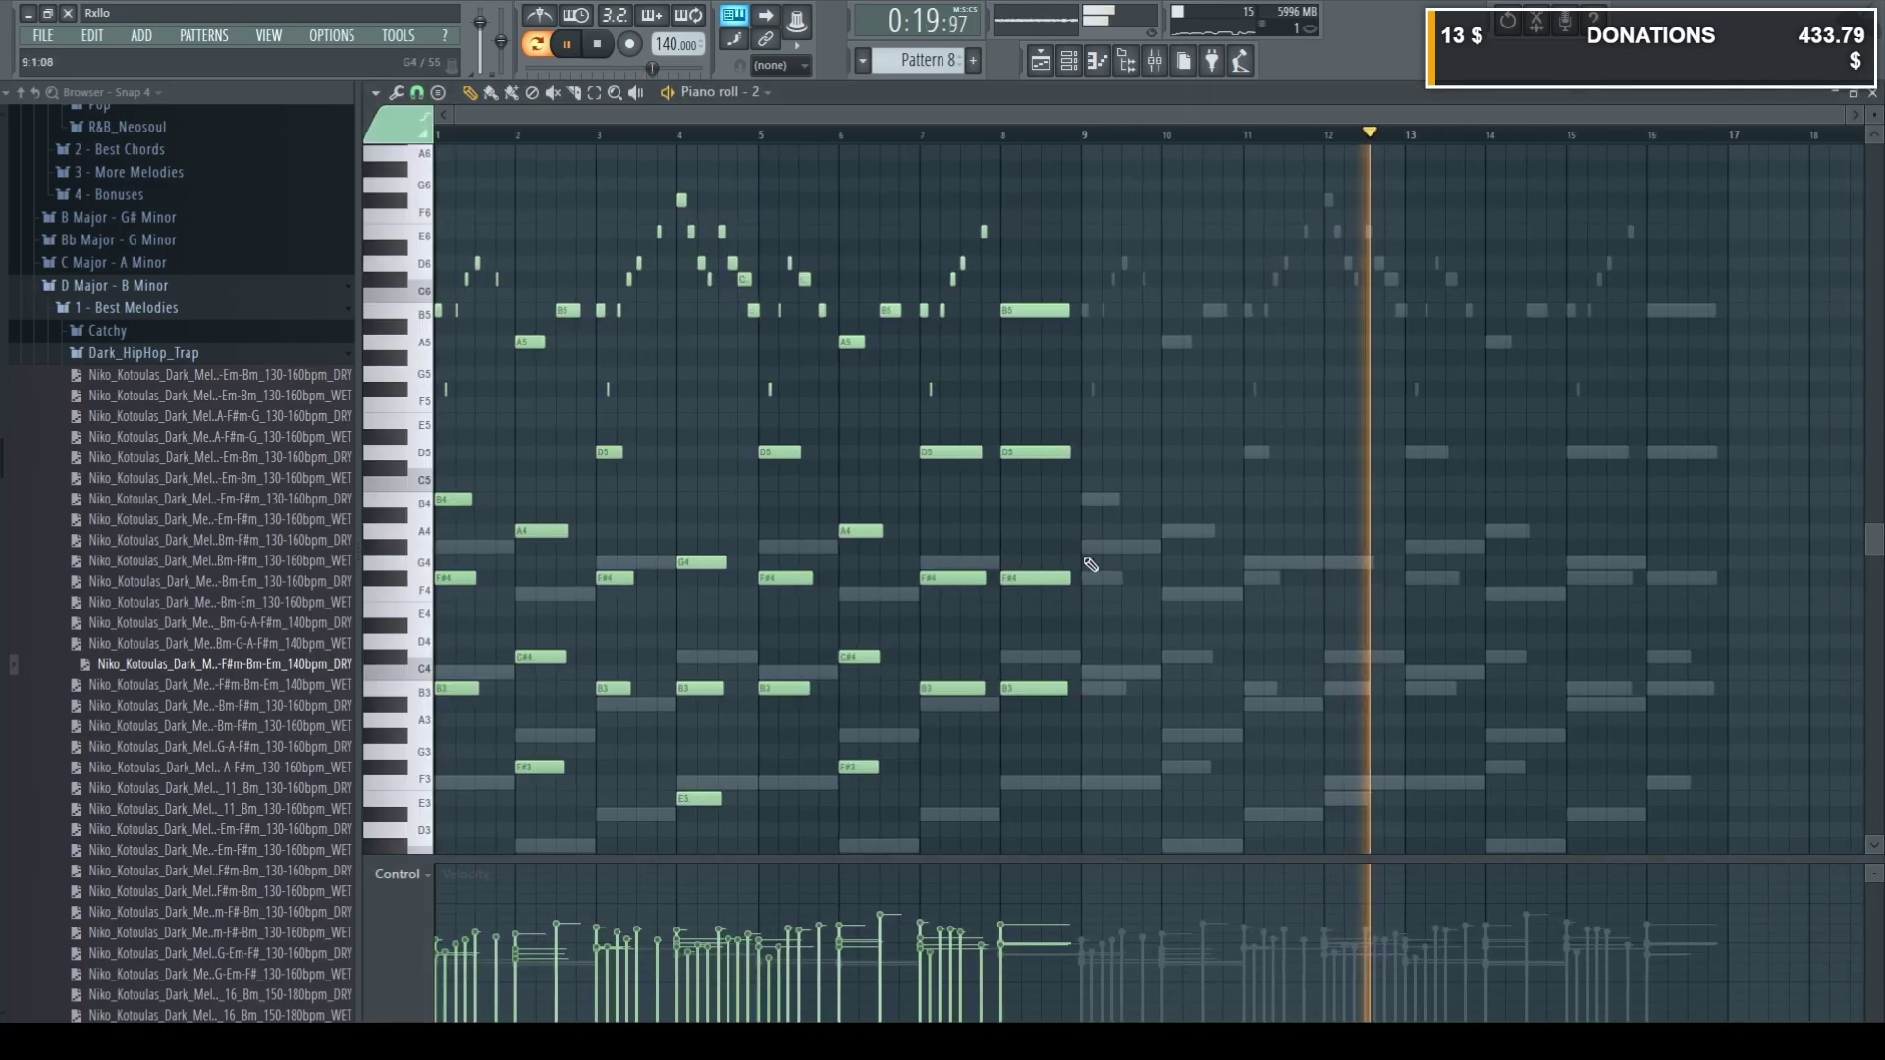
pyautogui.hotkey('ctrl', 'a')
pyautogui.moveTo(457, 688); pyautogui.dragTo(1024, 680)
pyautogui.moveTo(988, 788); pyautogui.dragTo(294, 210)
pyautogui.press('Delete')
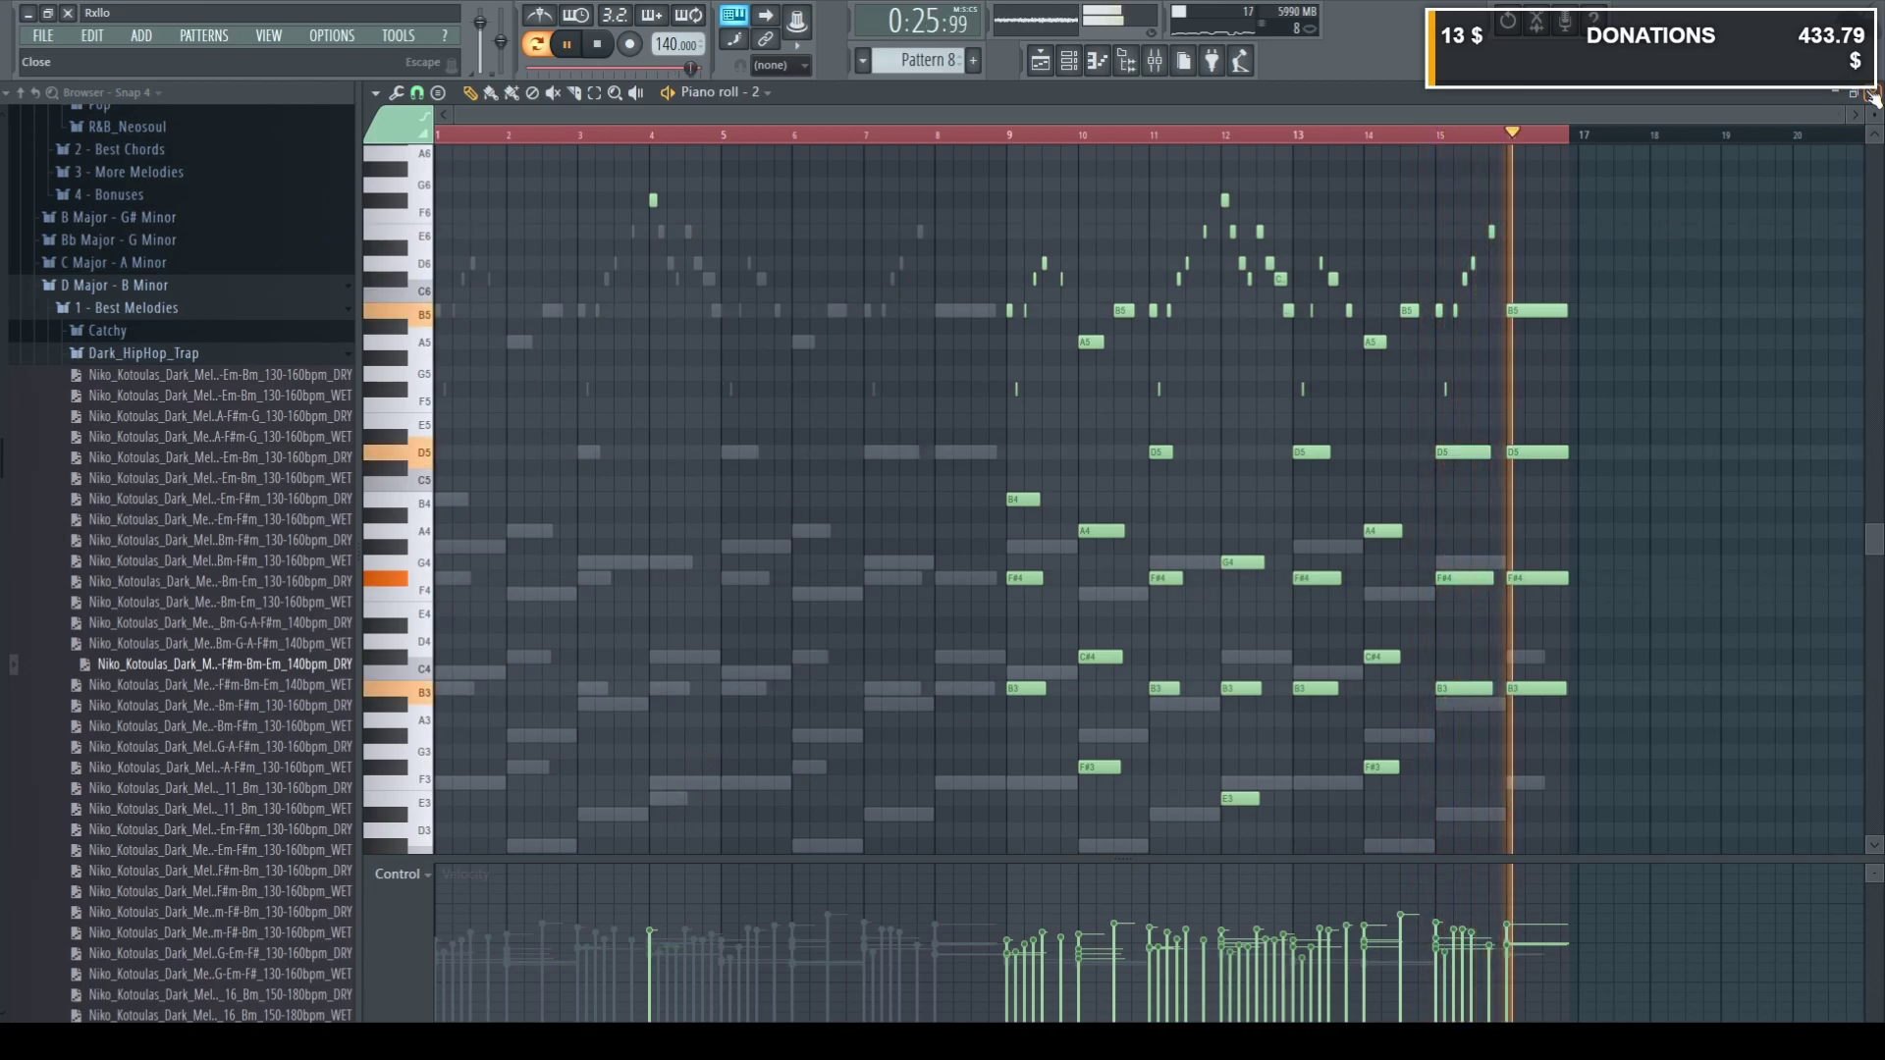
pyautogui.press('F7')
pyautogui.press('space')
# Try the Dark_Melody_8 Bm-F#m-Bm-Em 140bpm WET MIDI on channel 3, and reload the DRY version onto it.
pyautogui.moveTo(299, 687); pyautogui.dragTo(279, 685)
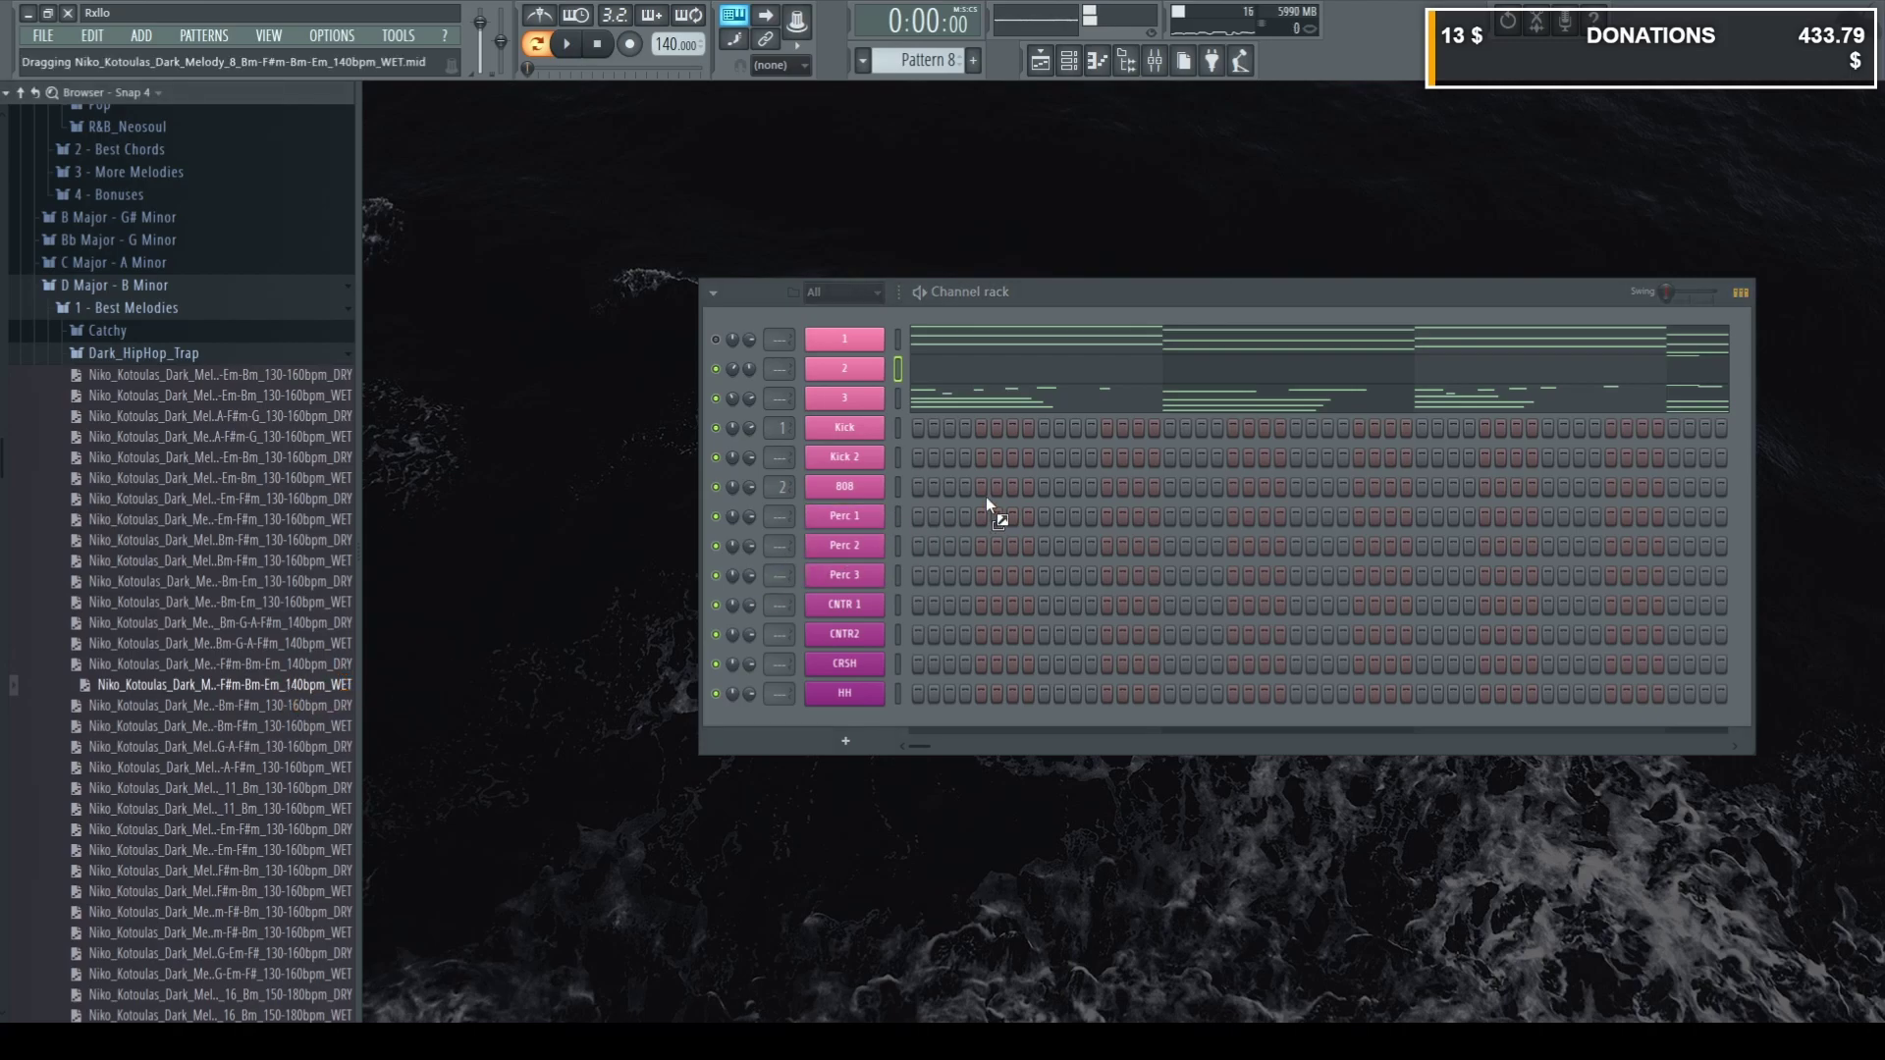
pyautogui.moveTo(905, 409); pyautogui.dragTo(898, 401)
pyautogui.moveTo(292, 674); pyautogui.dragTo(895, 407)
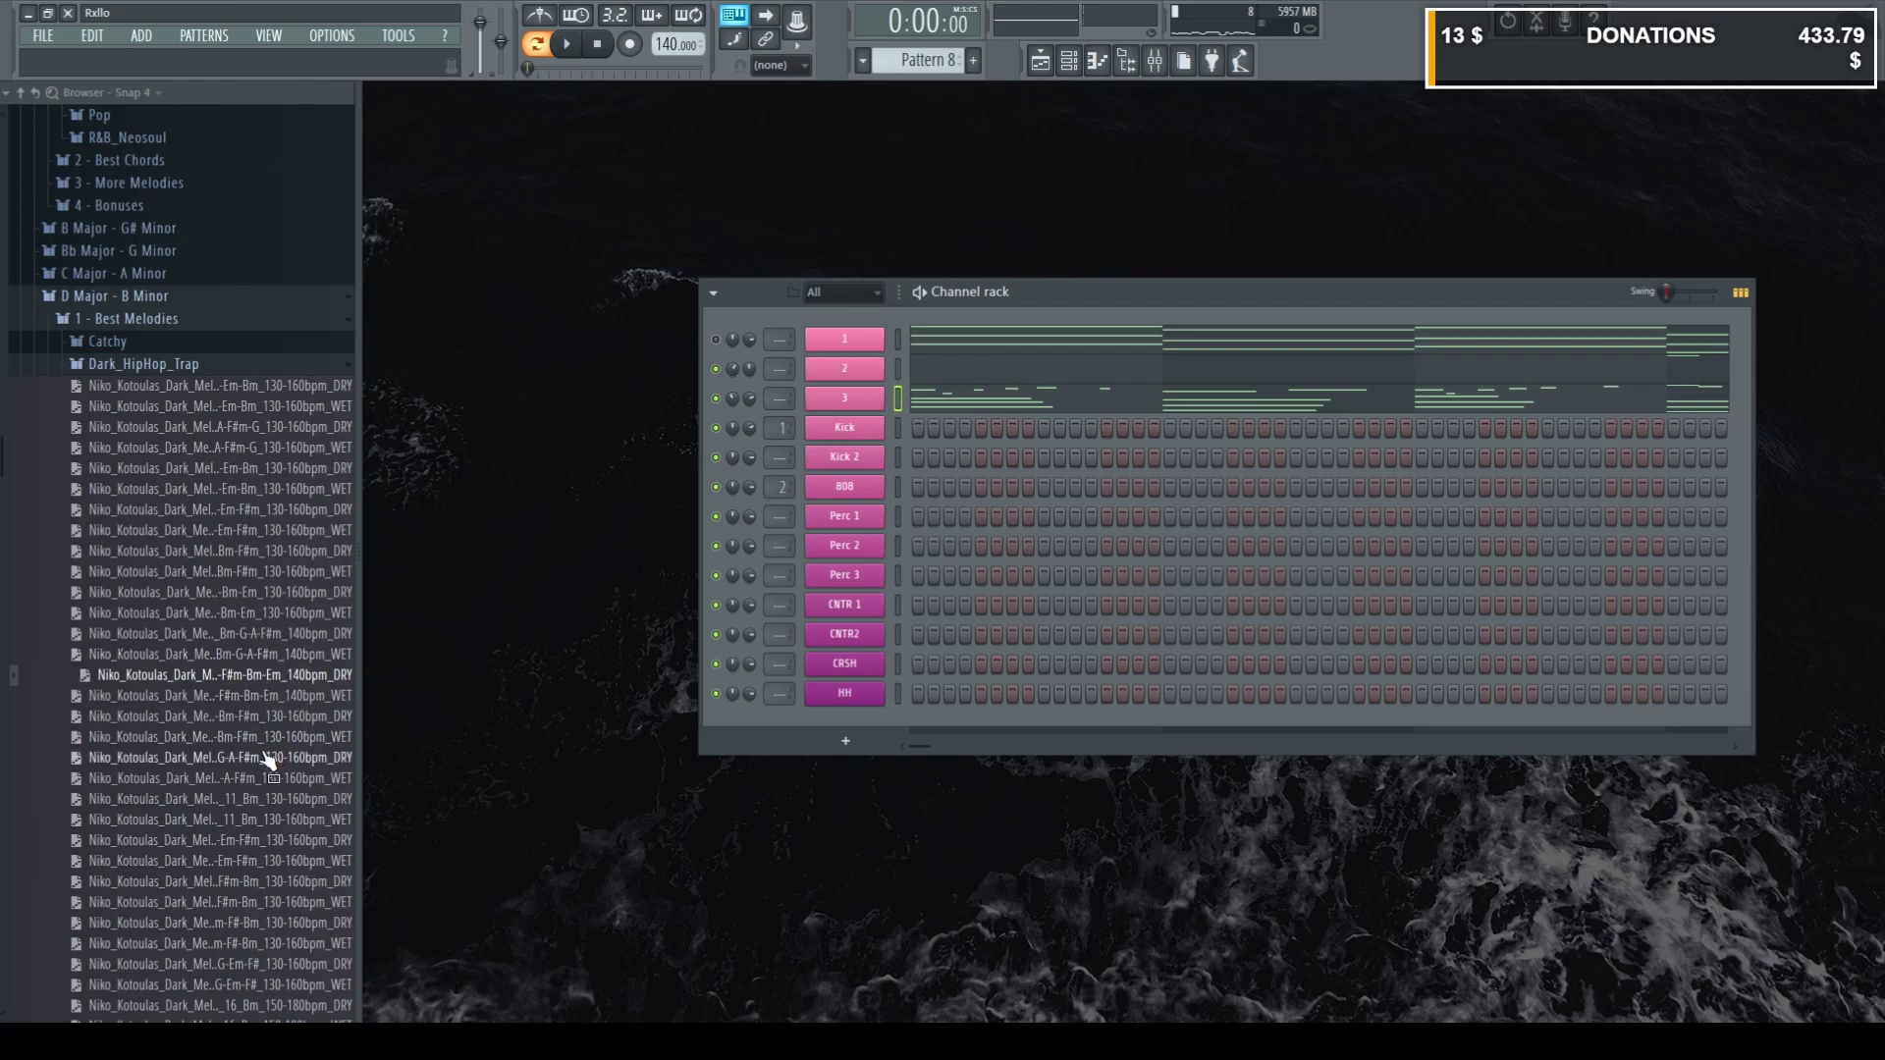
# Collapse the current Dark_HipHop_Trap folder and open the one under F Major - D Minor, 1 - Best Melodies.
pyautogui.scroll(-4, 327, 756)
pyautogui.scroll(7, 294, 717)
pyautogui.click(159, 613)
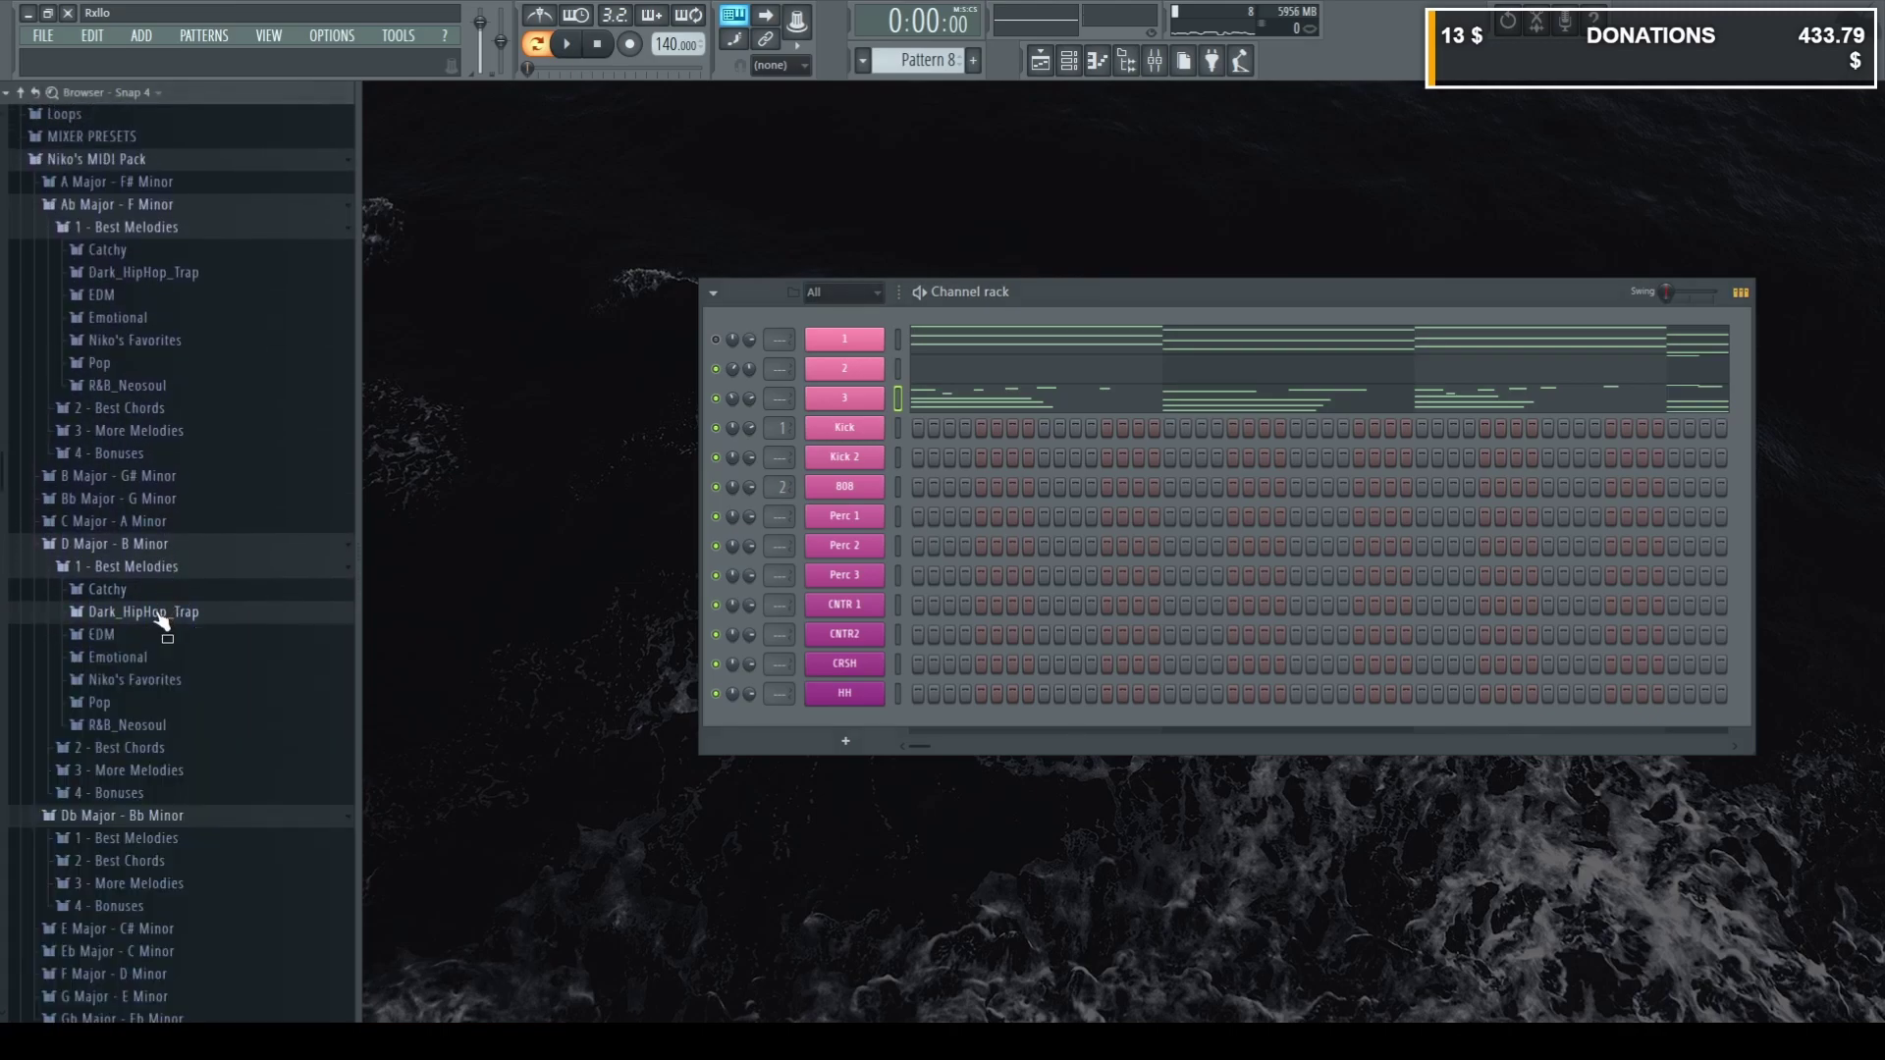
pyautogui.scroll(-4, 189, 729)
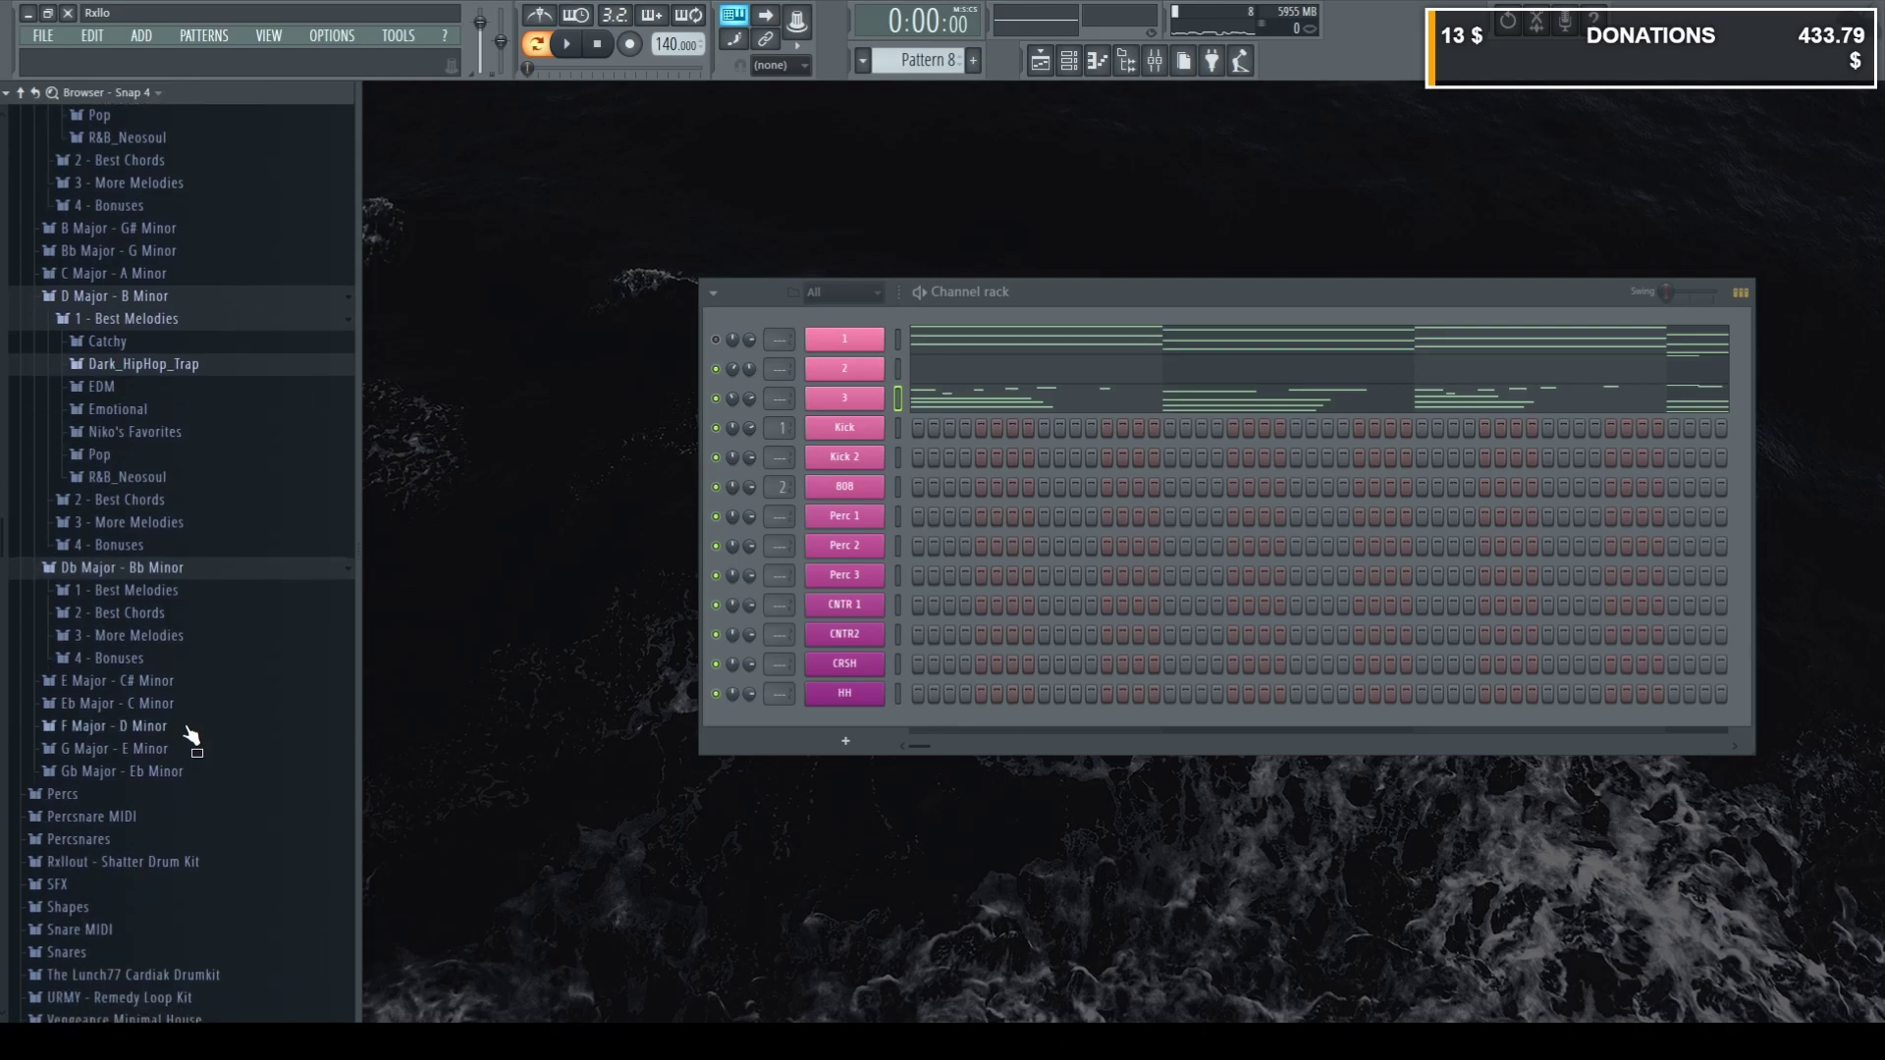
pyautogui.click(185, 729)
pyautogui.scroll(-2, 190, 732)
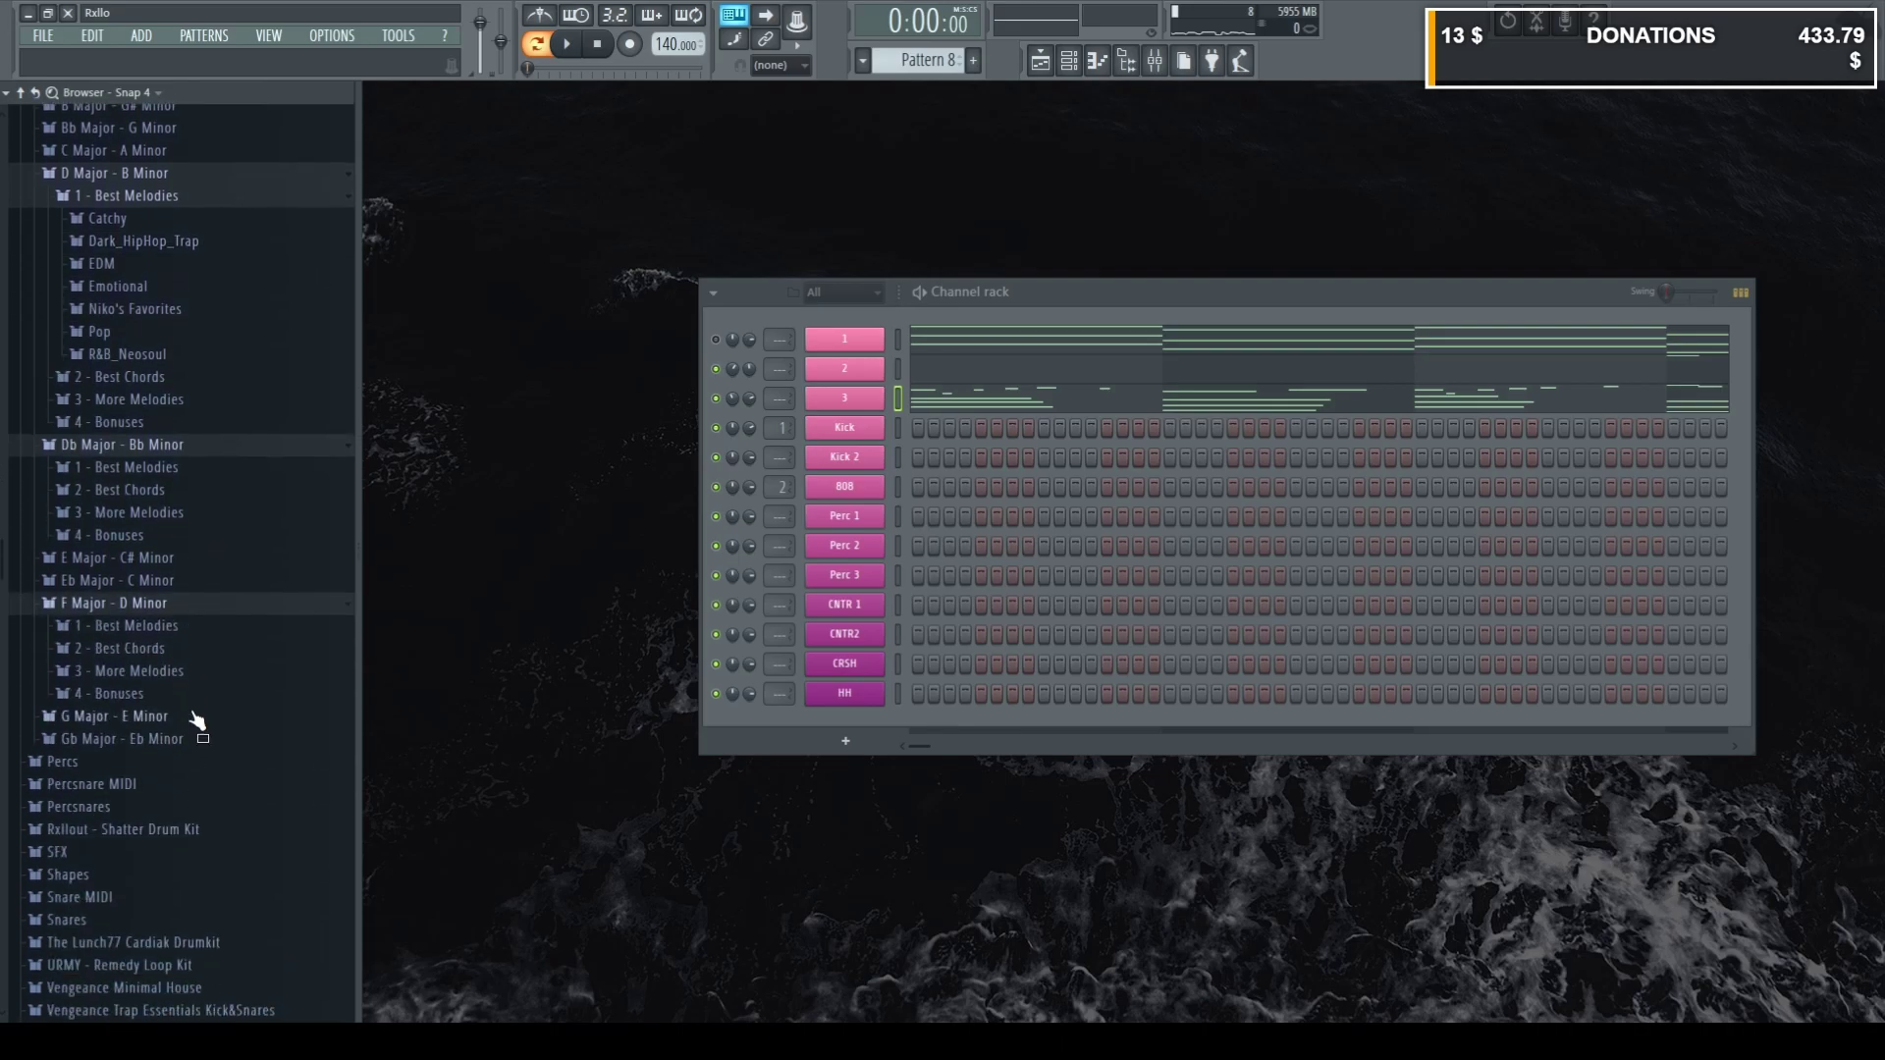
pyautogui.click(193, 628)
pyautogui.click(187, 675)
pyautogui.scroll(-8, 252, 715)
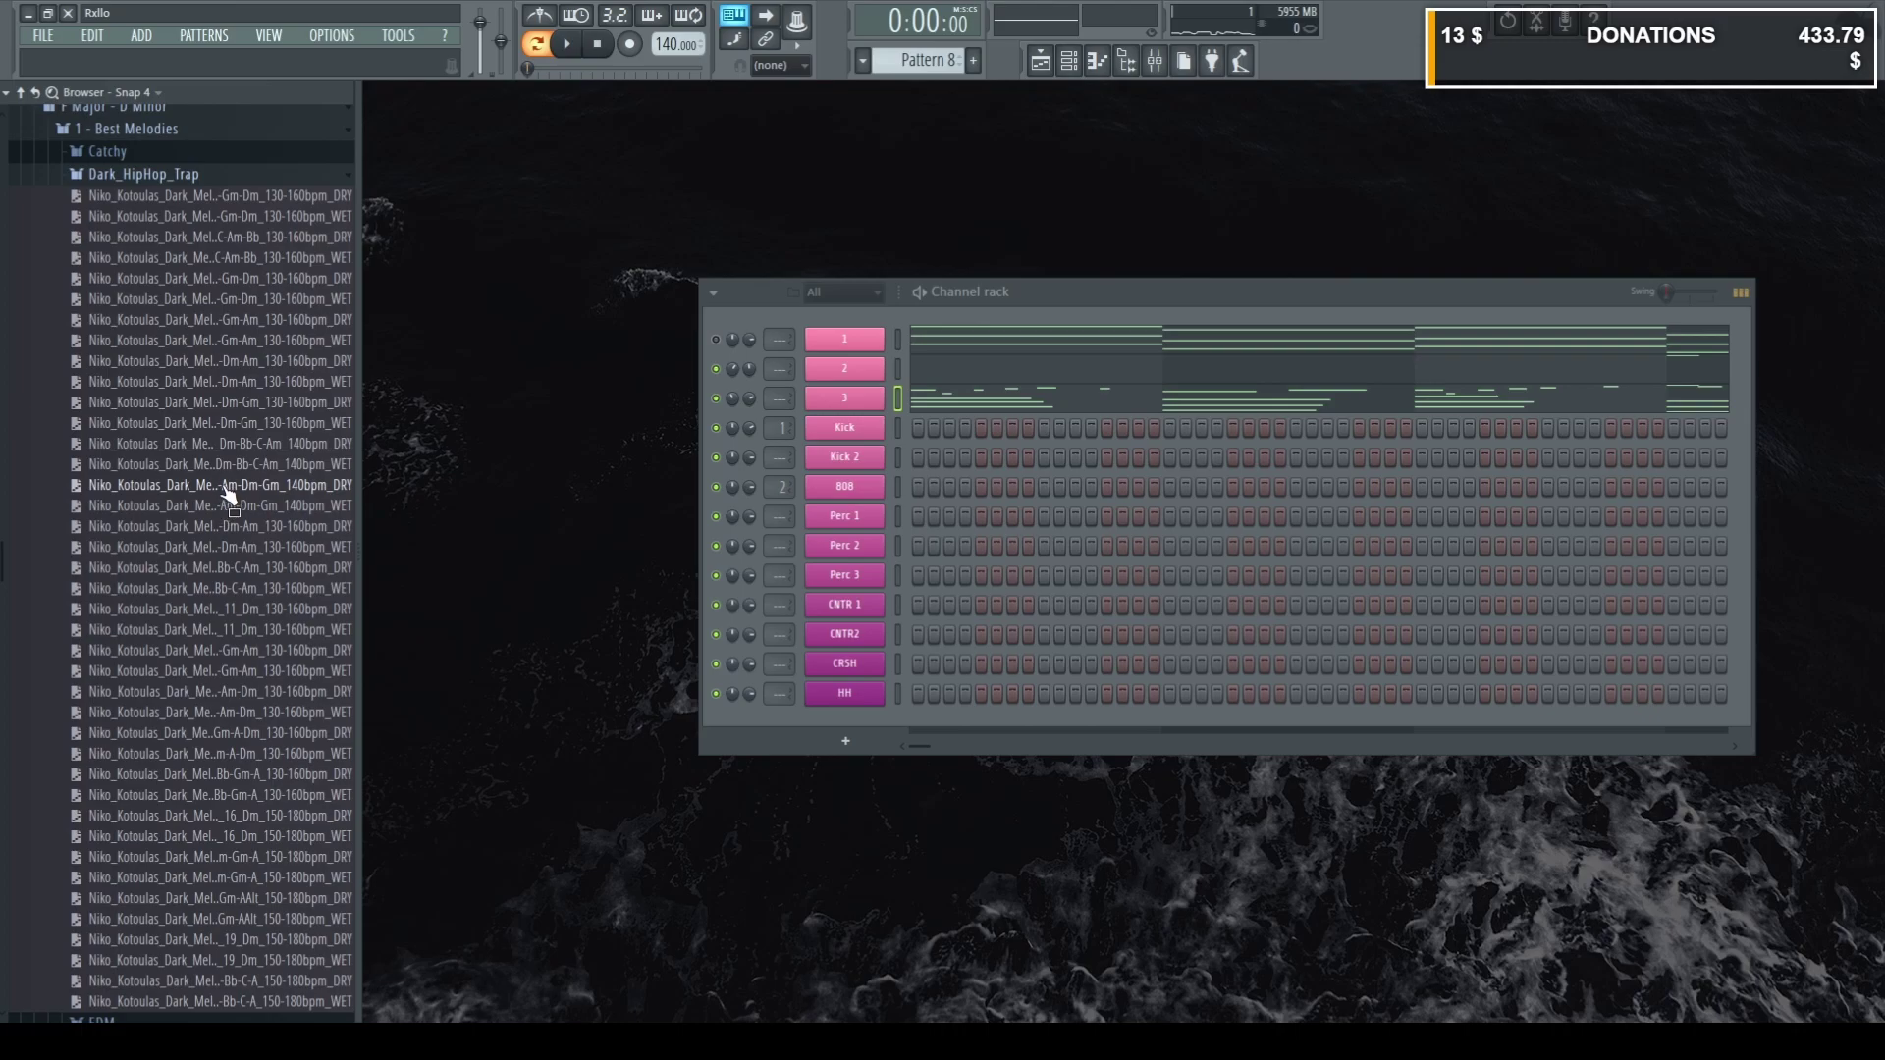
# Audition the Am-Dm-Gm 140bpm DRY and Dm-Bb-C-Am 140bpm WET MIDI melodies on channel 3 in its piano roll.
pyautogui.moveTo(253, 491); pyautogui.dragTo(894, 397)
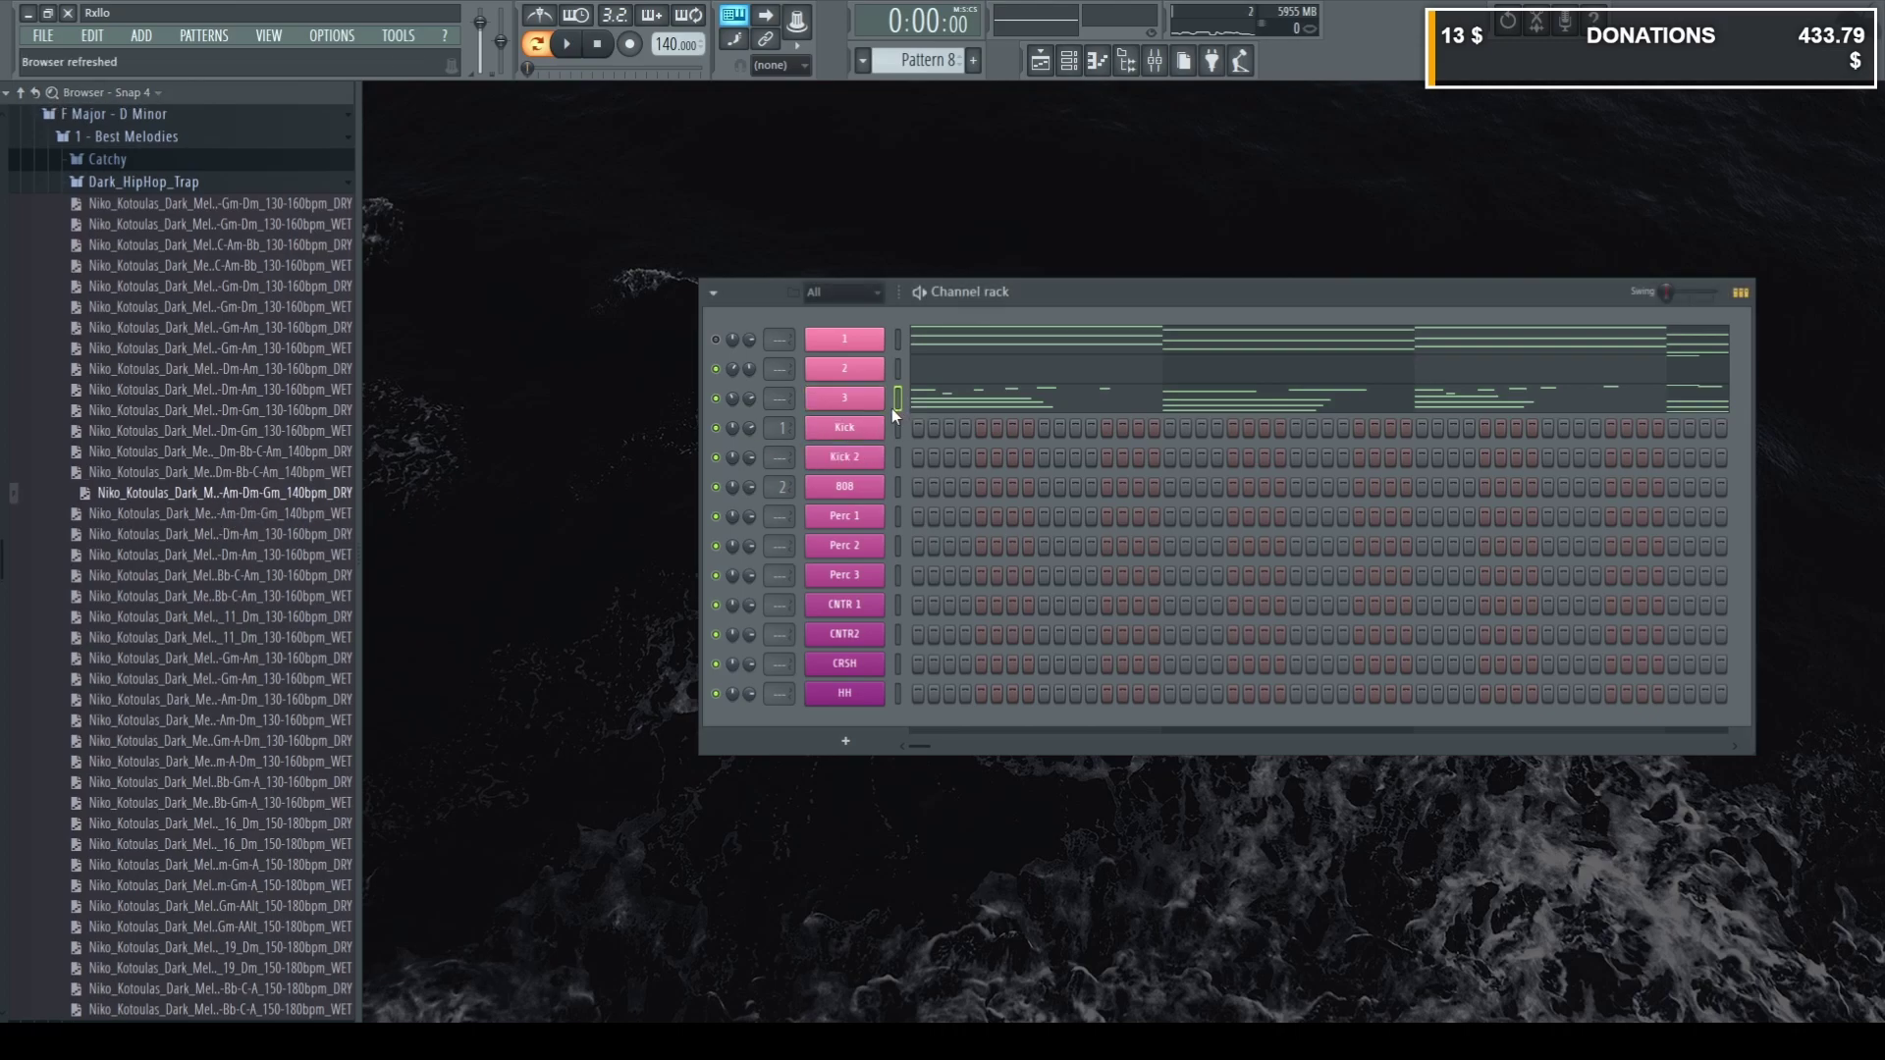
pyautogui.click(995, 403)
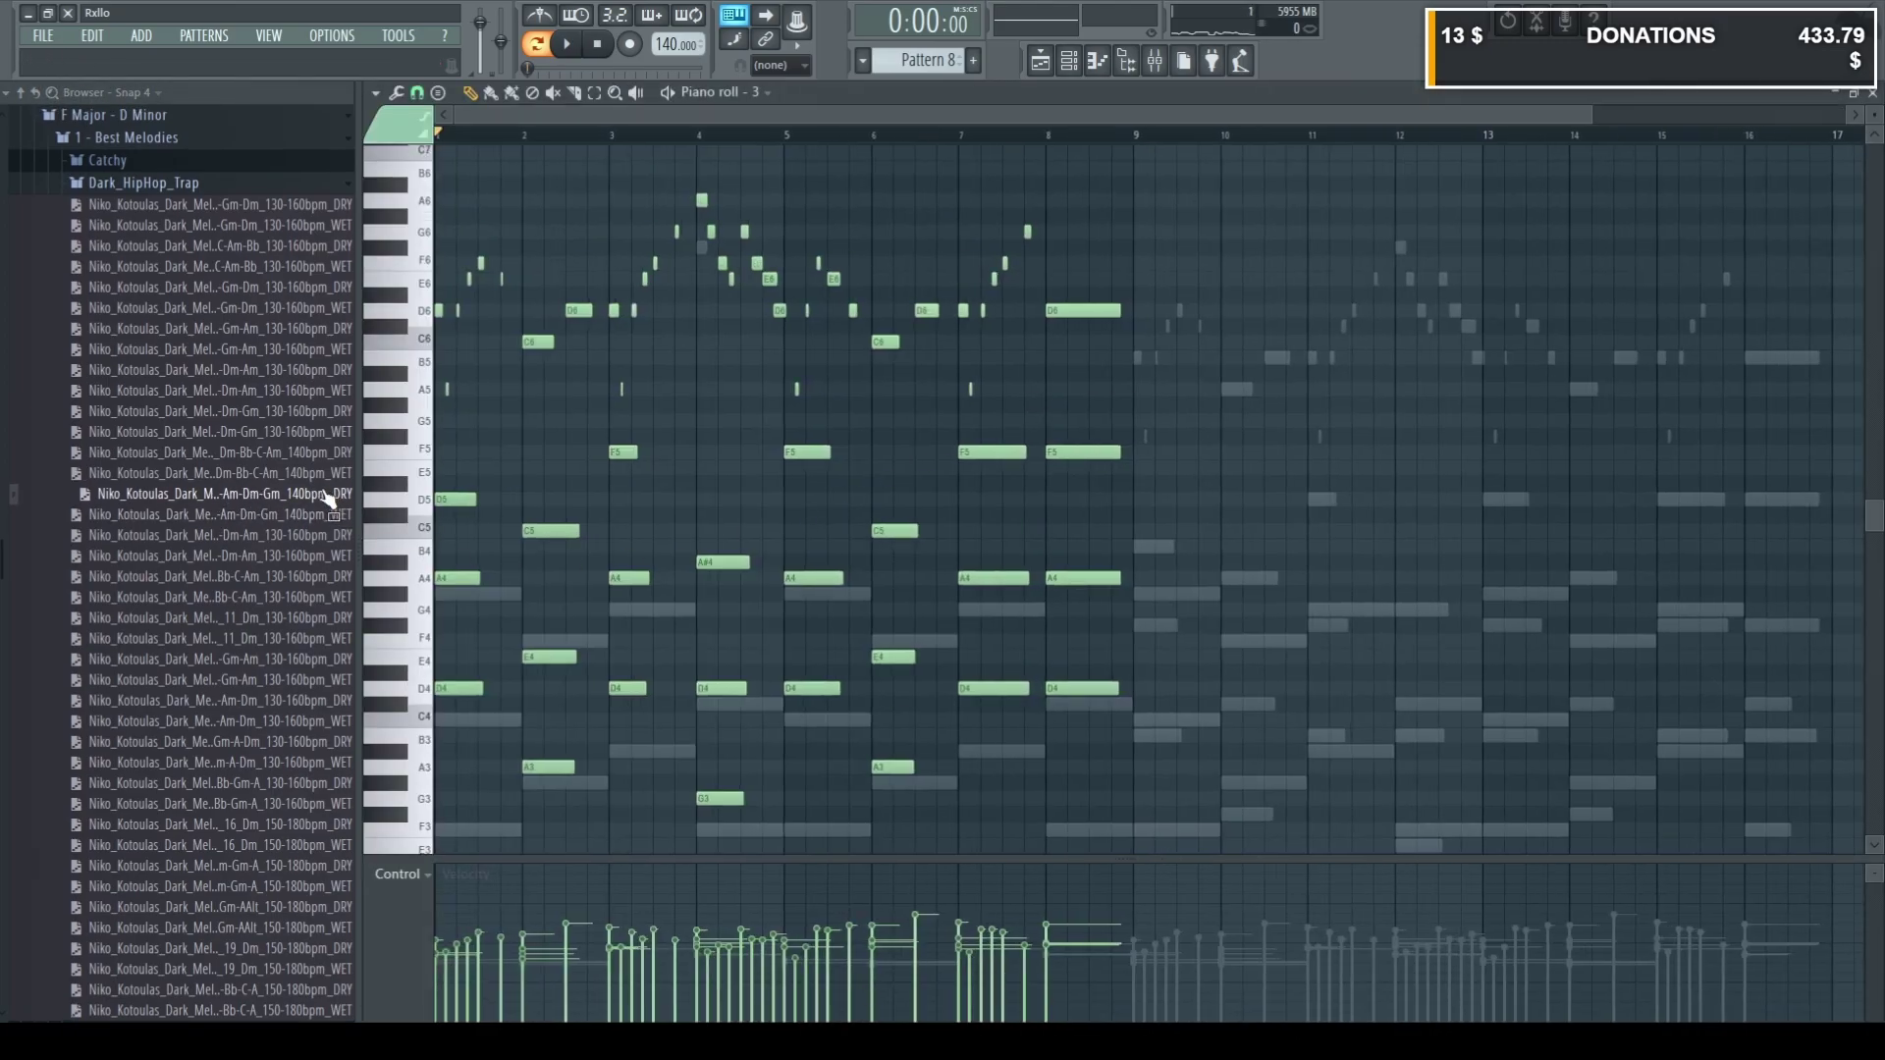
pyautogui.hotkey('ctrl', 'a')
pyautogui.moveTo(334, 491); pyautogui.dragTo(545, 515)
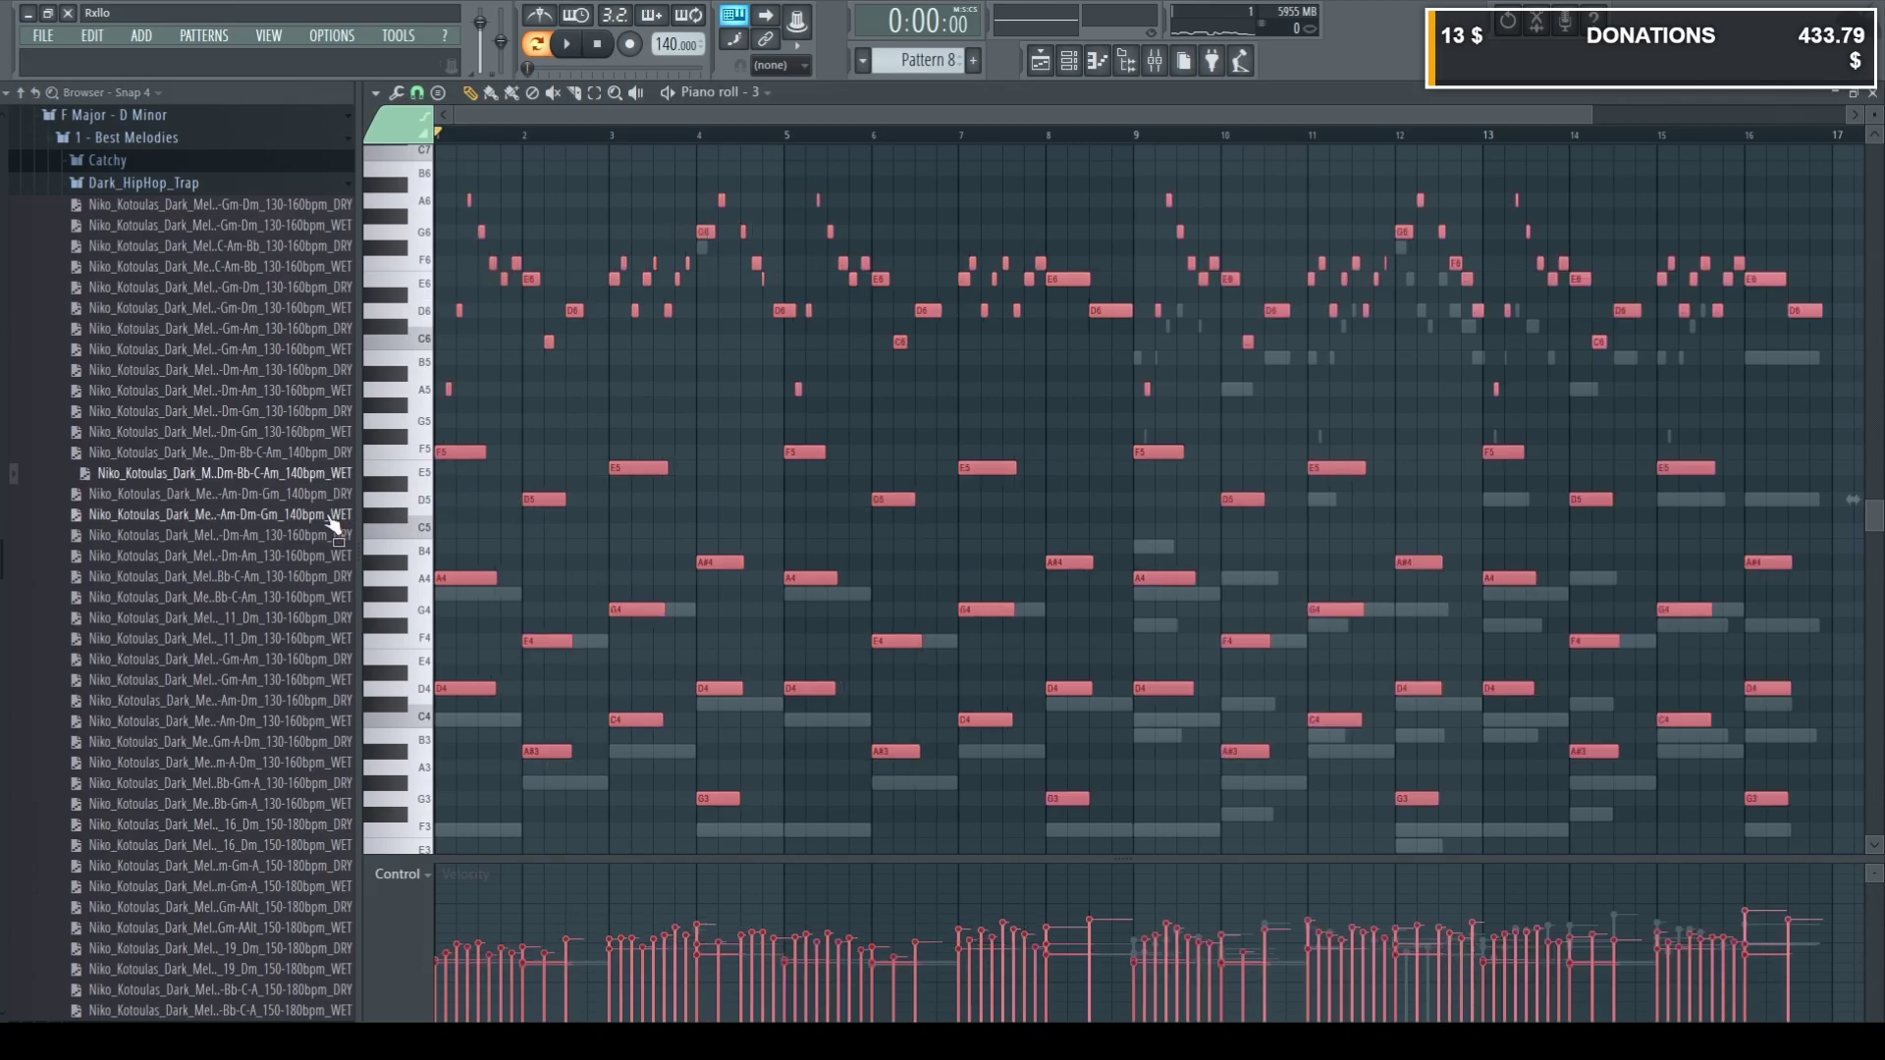
pyautogui.press('space')
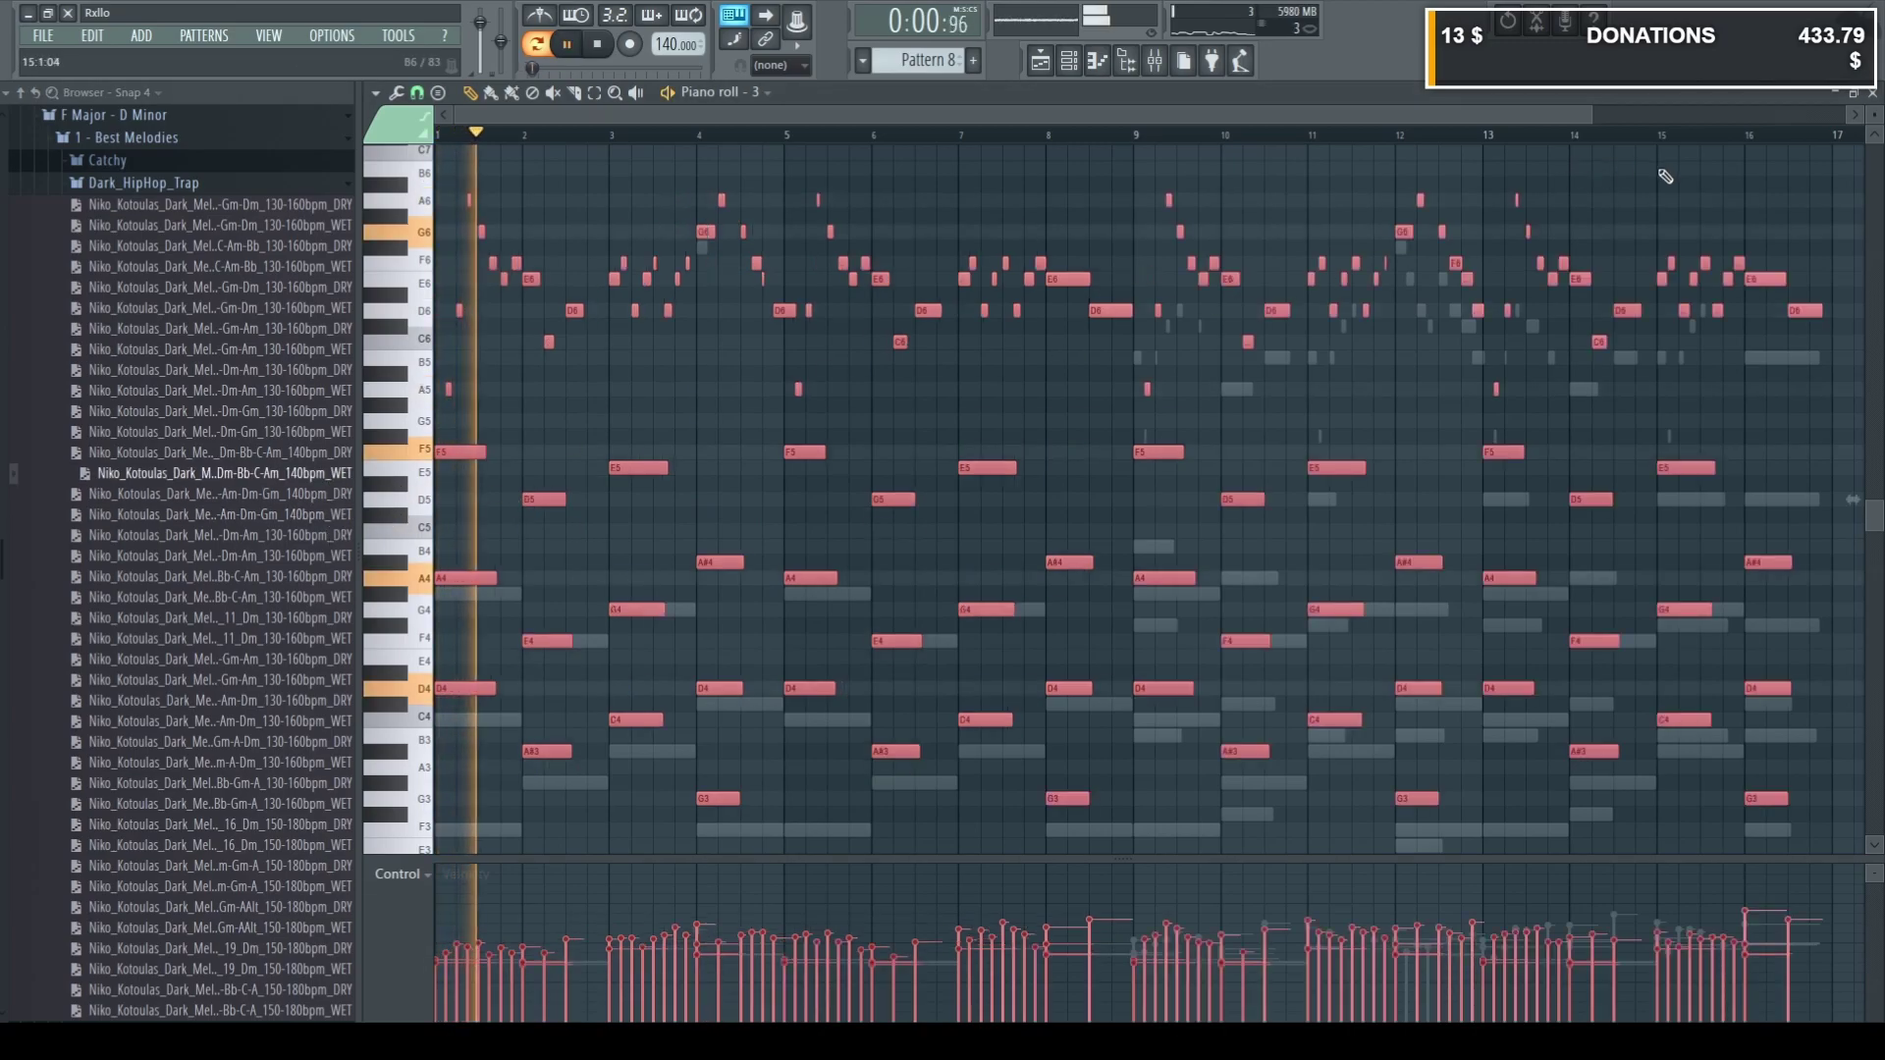
# Load the Am-Dm-Gm 140bpm WET MIDI into channel 3, and copy its notes to channel 2.
pyautogui.moveTo(294, 514); pyautogui.dragTo(644, 530)
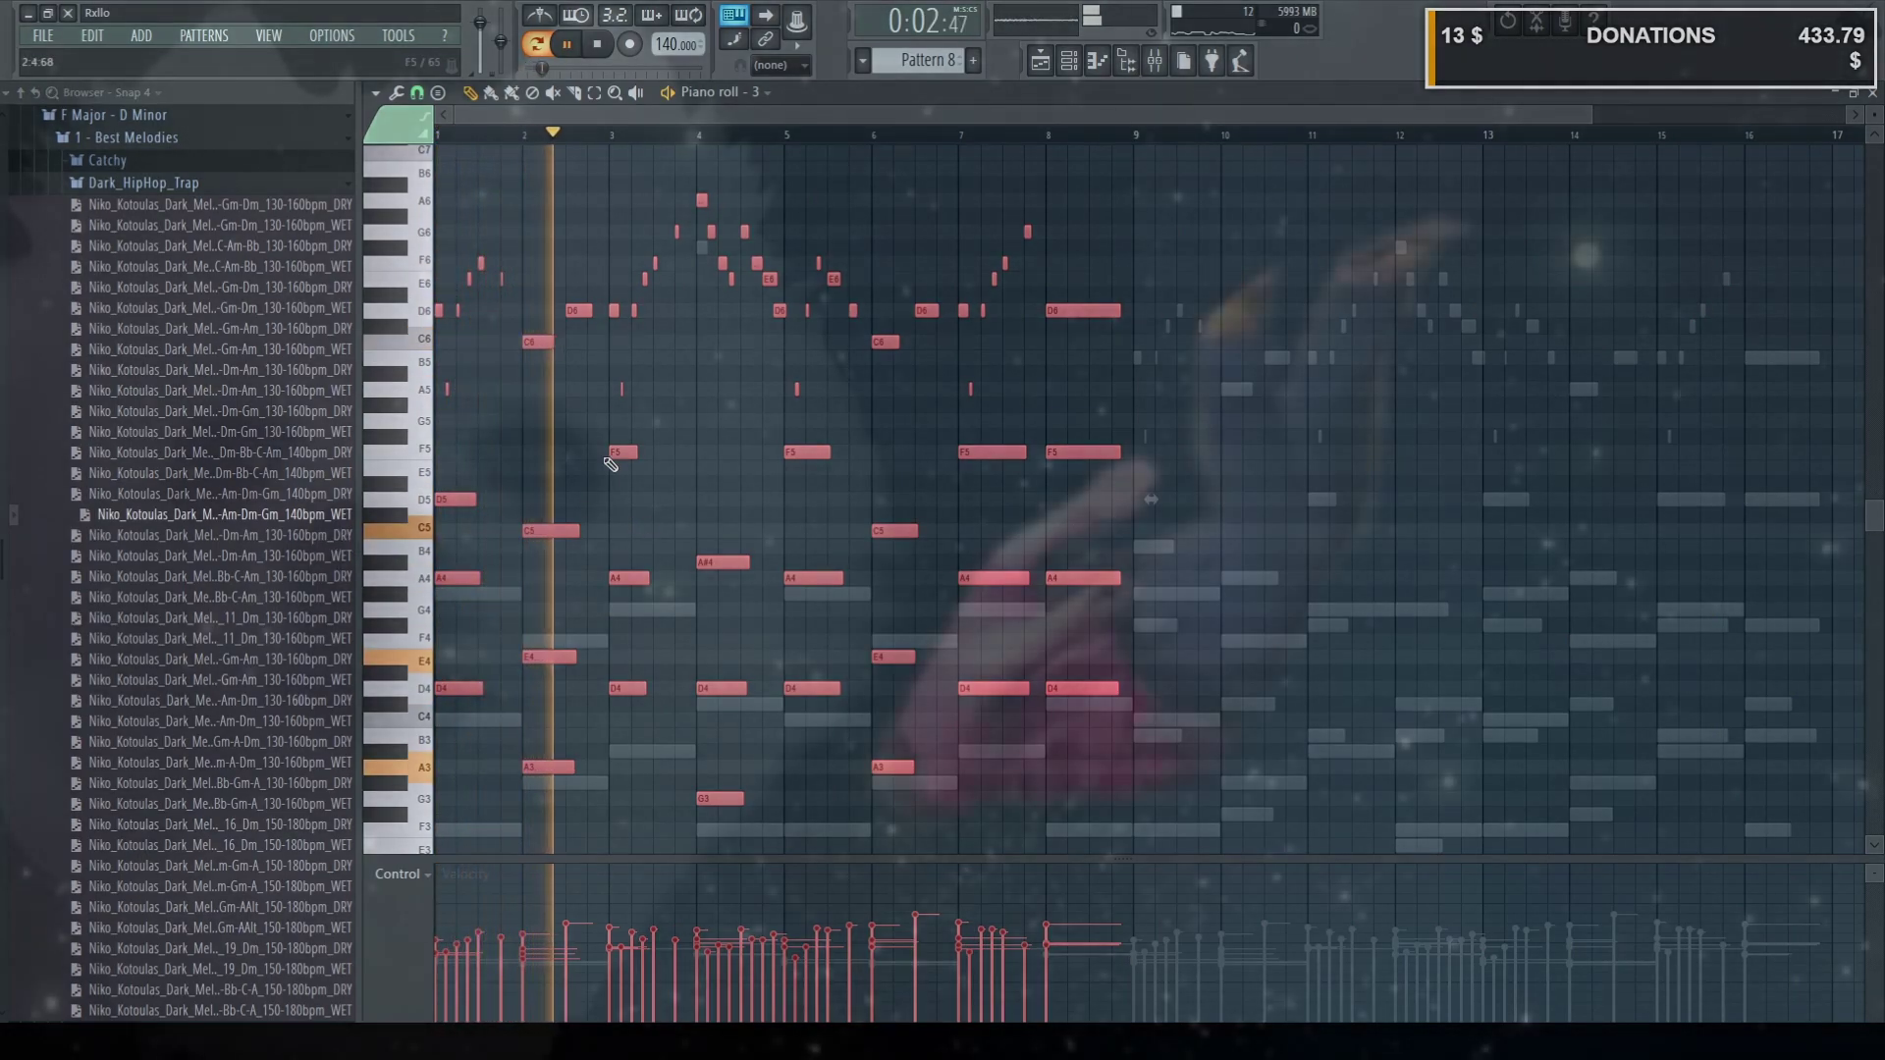
pyautogui.scroll(3, 265, 370)
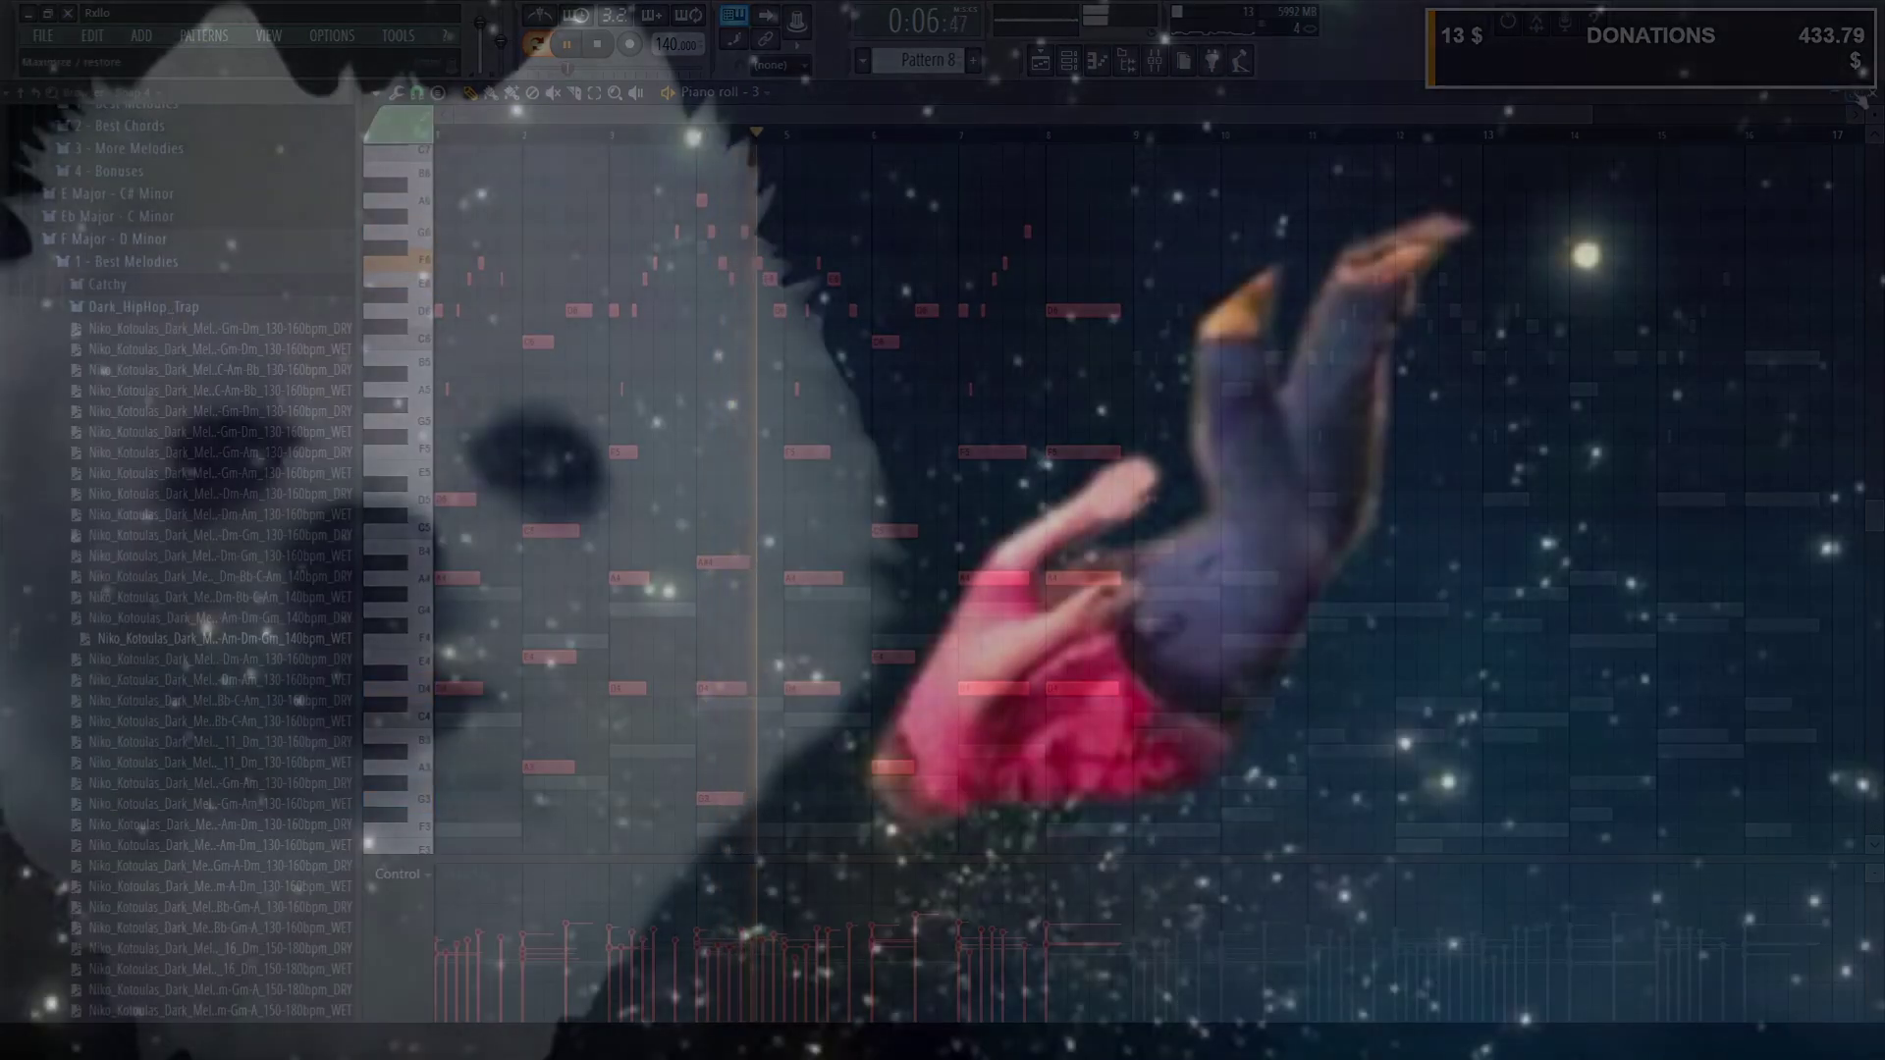
pyautogui.click(1871, 93)
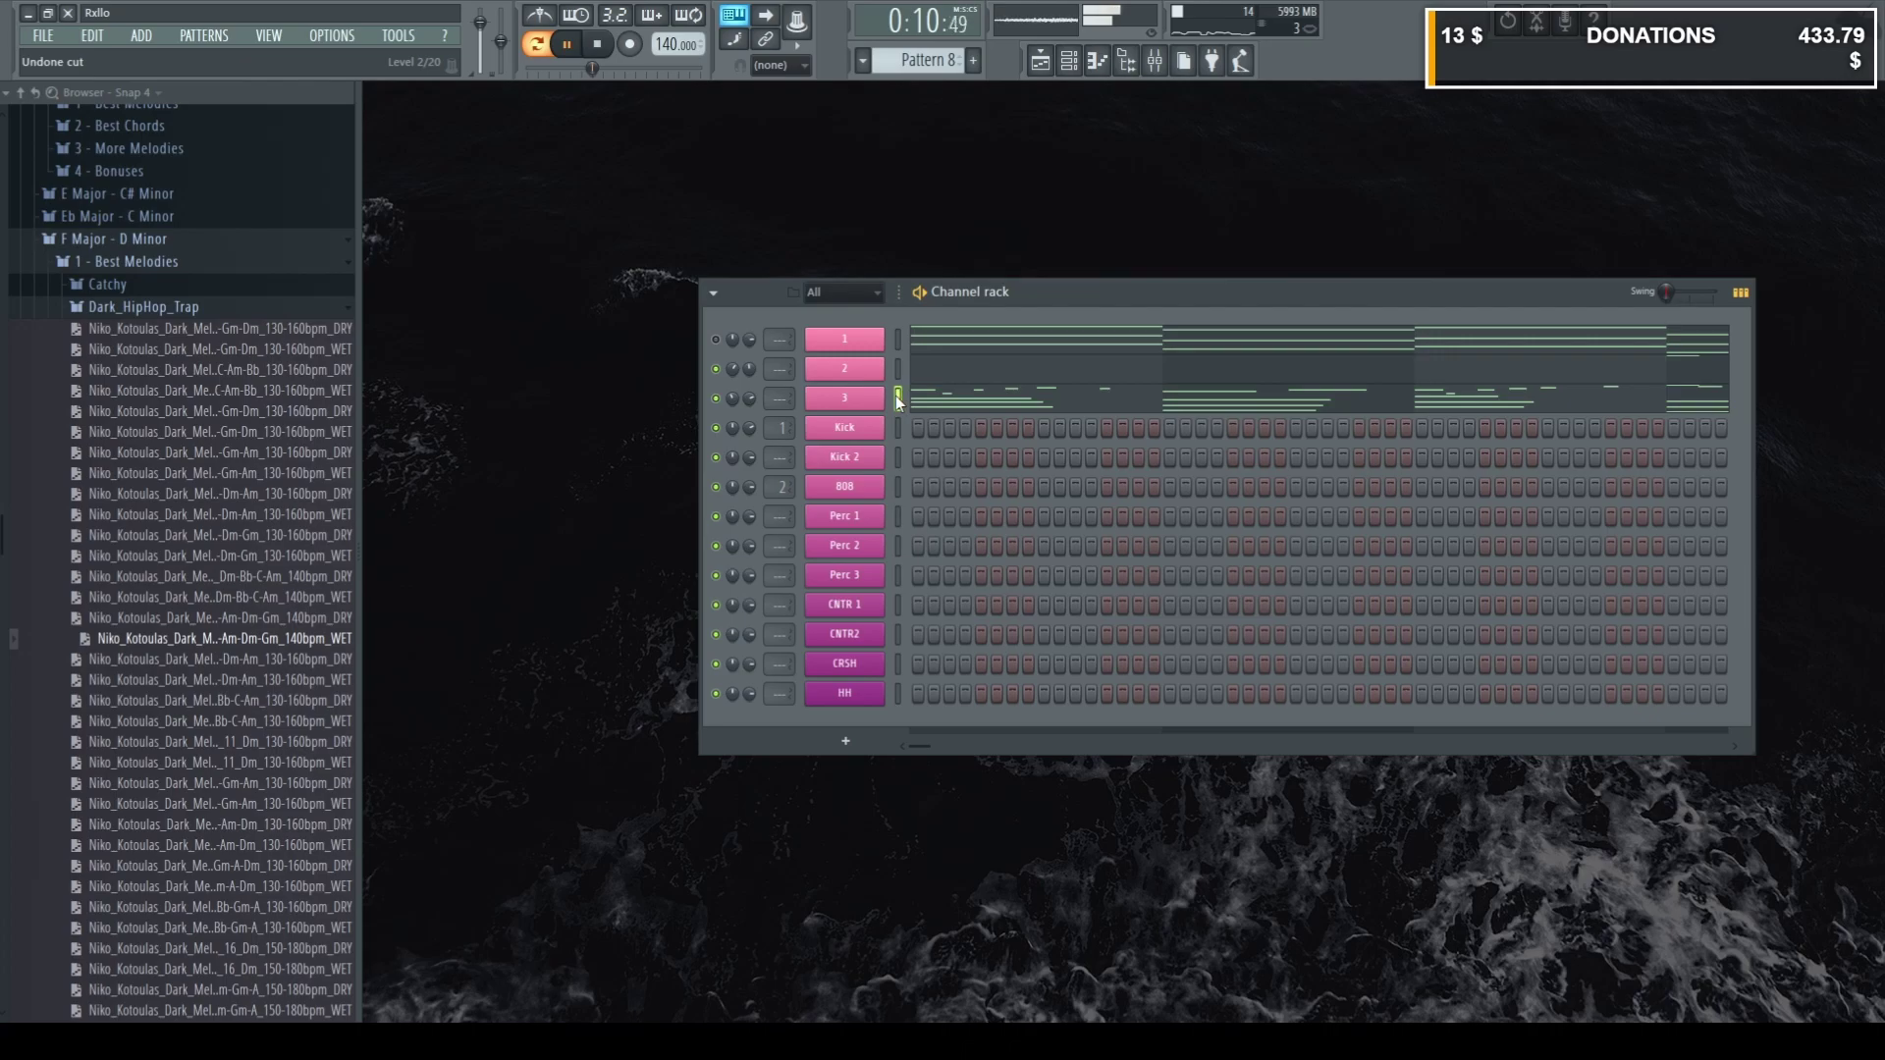
pyautogui.click(897, 369)
pyautogui.hotkey('ctrl', 'v')
# Duplicate channel 2's notes into bars 9 to 16, delete those in the first eight bars, and play the pattern.
pyautogui.click(894, 367)
pyautogui.press('space')
pyautogui.hotkey('ctrl', 'b')
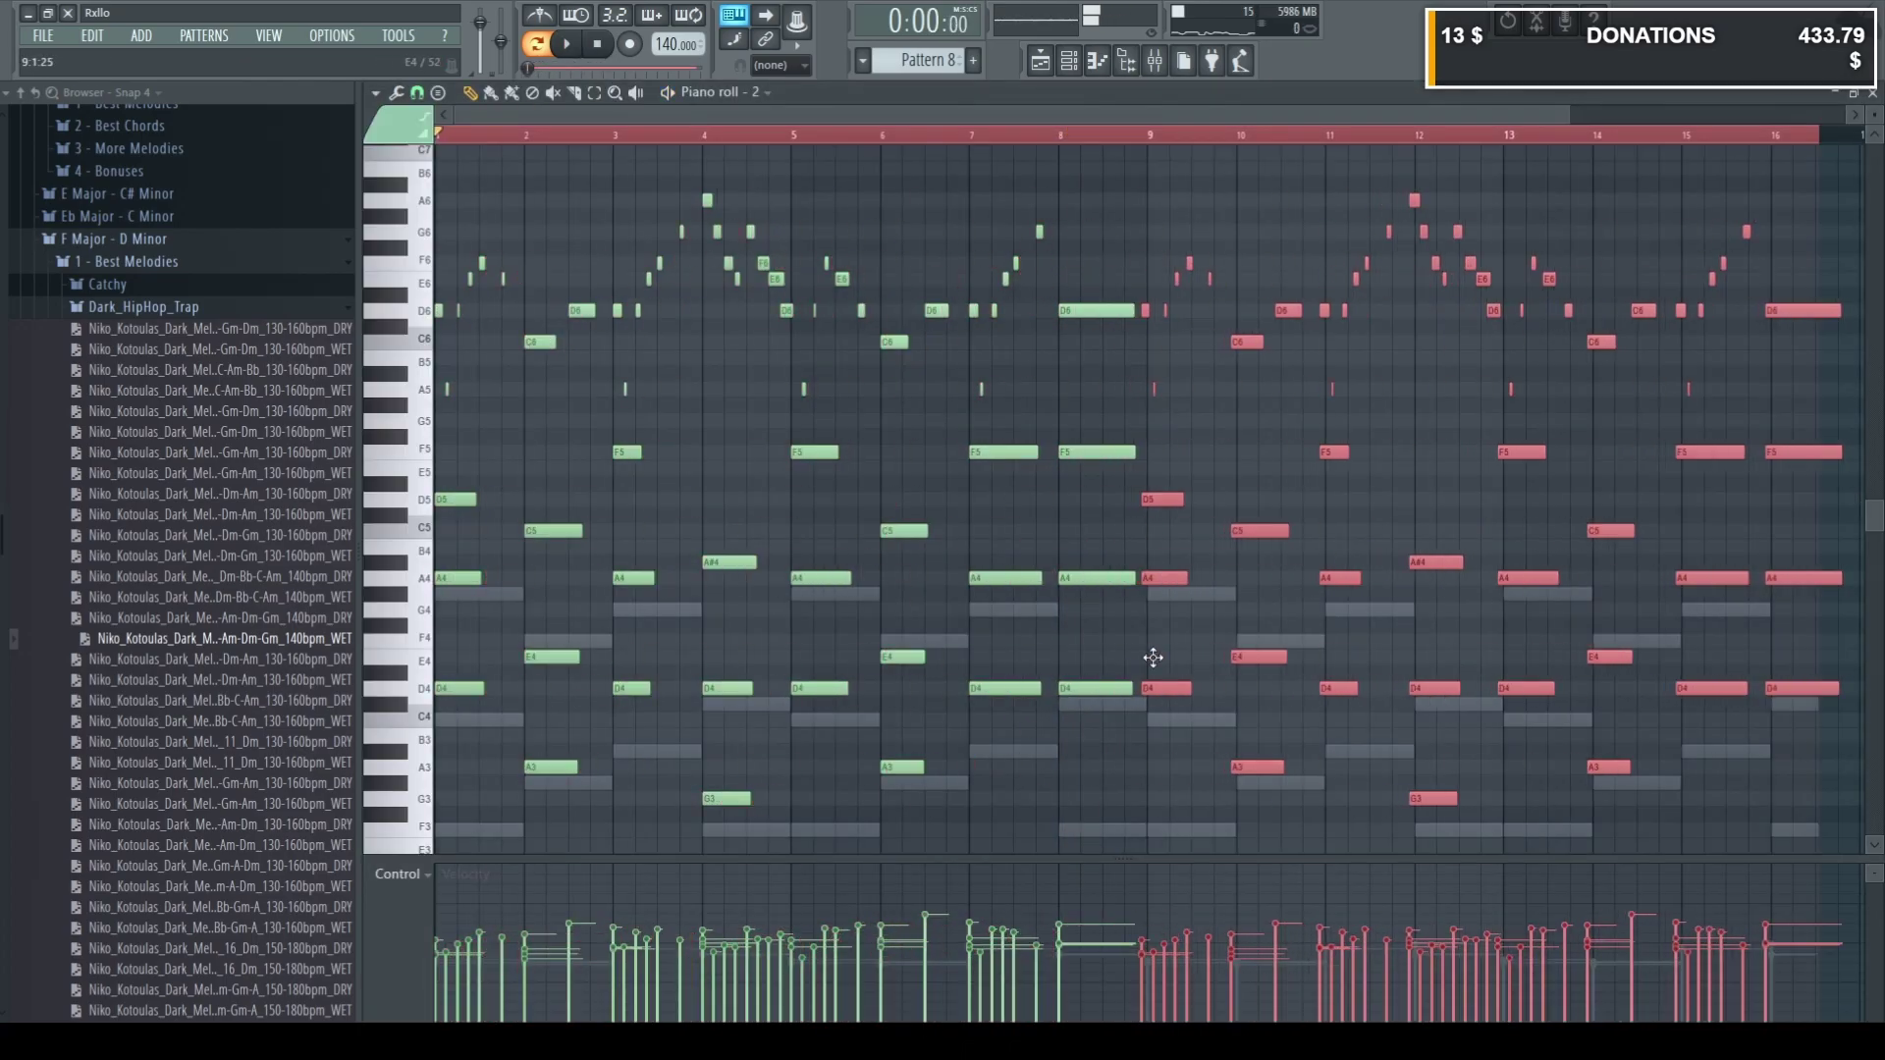
pyautogui.moveTo(1125, 820); pyautogui.dragTo(432, 136)
pyautogui.press('Delete')
pyautogui.press('space')
pyautogui.click(1871, 92)
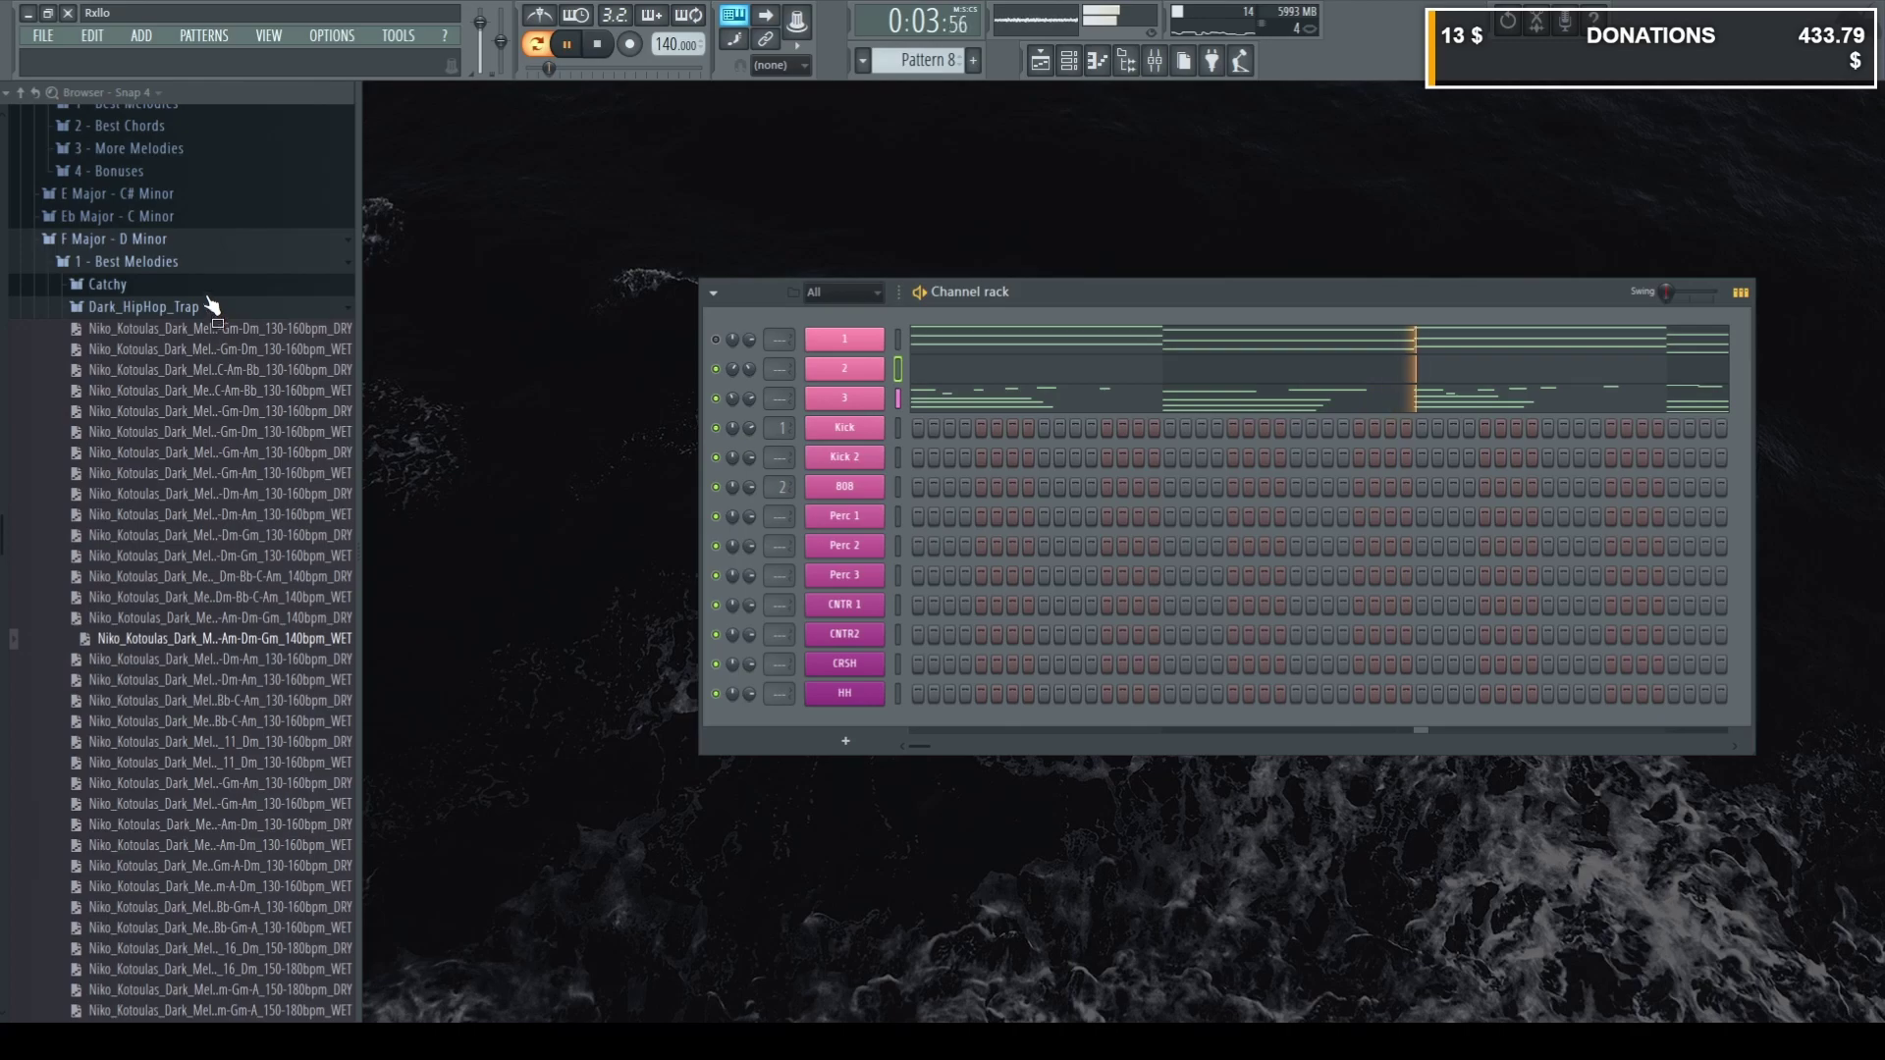
# Collapse the F Major - D Minor folder, and select all of channel 3's notes in its piano roll before closing it.
pyautogui.click(172, 259)
pyautogui.scroll(5, 329, 530)
pyautogui.press('F7')
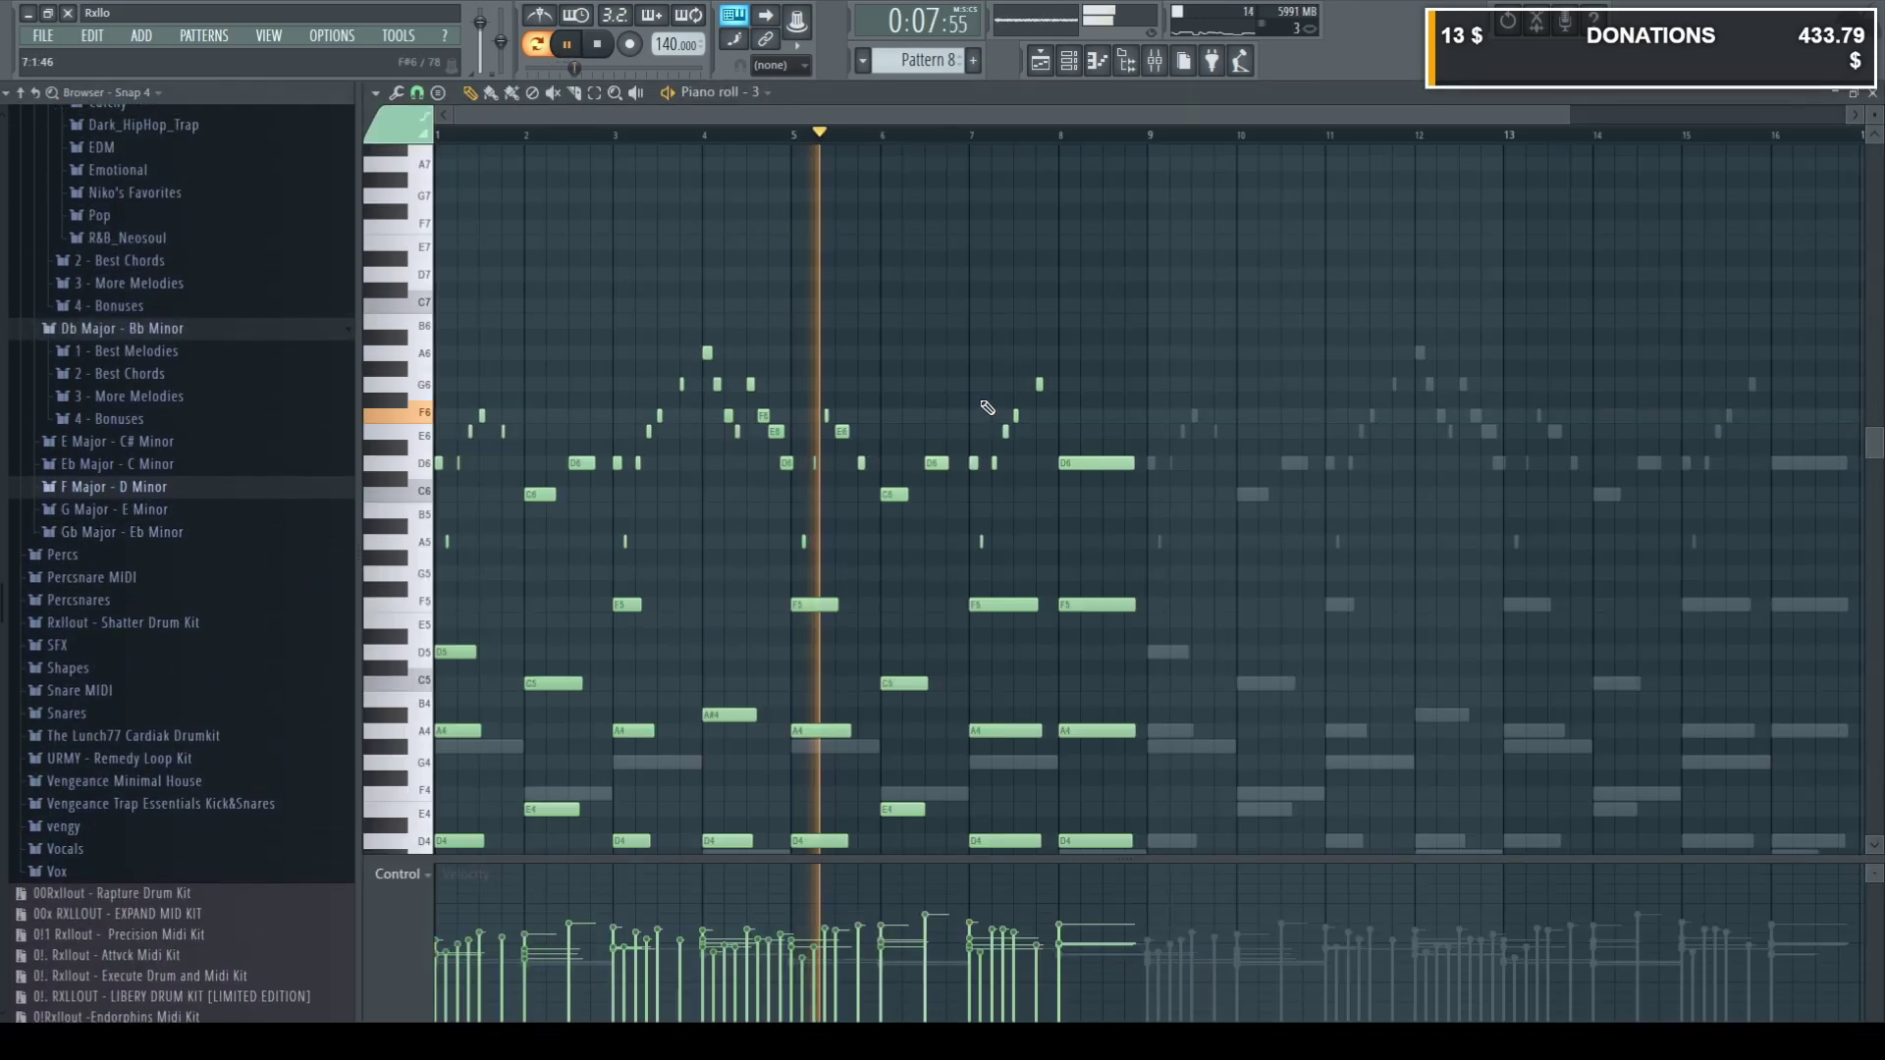
pyautogui.press('F7')
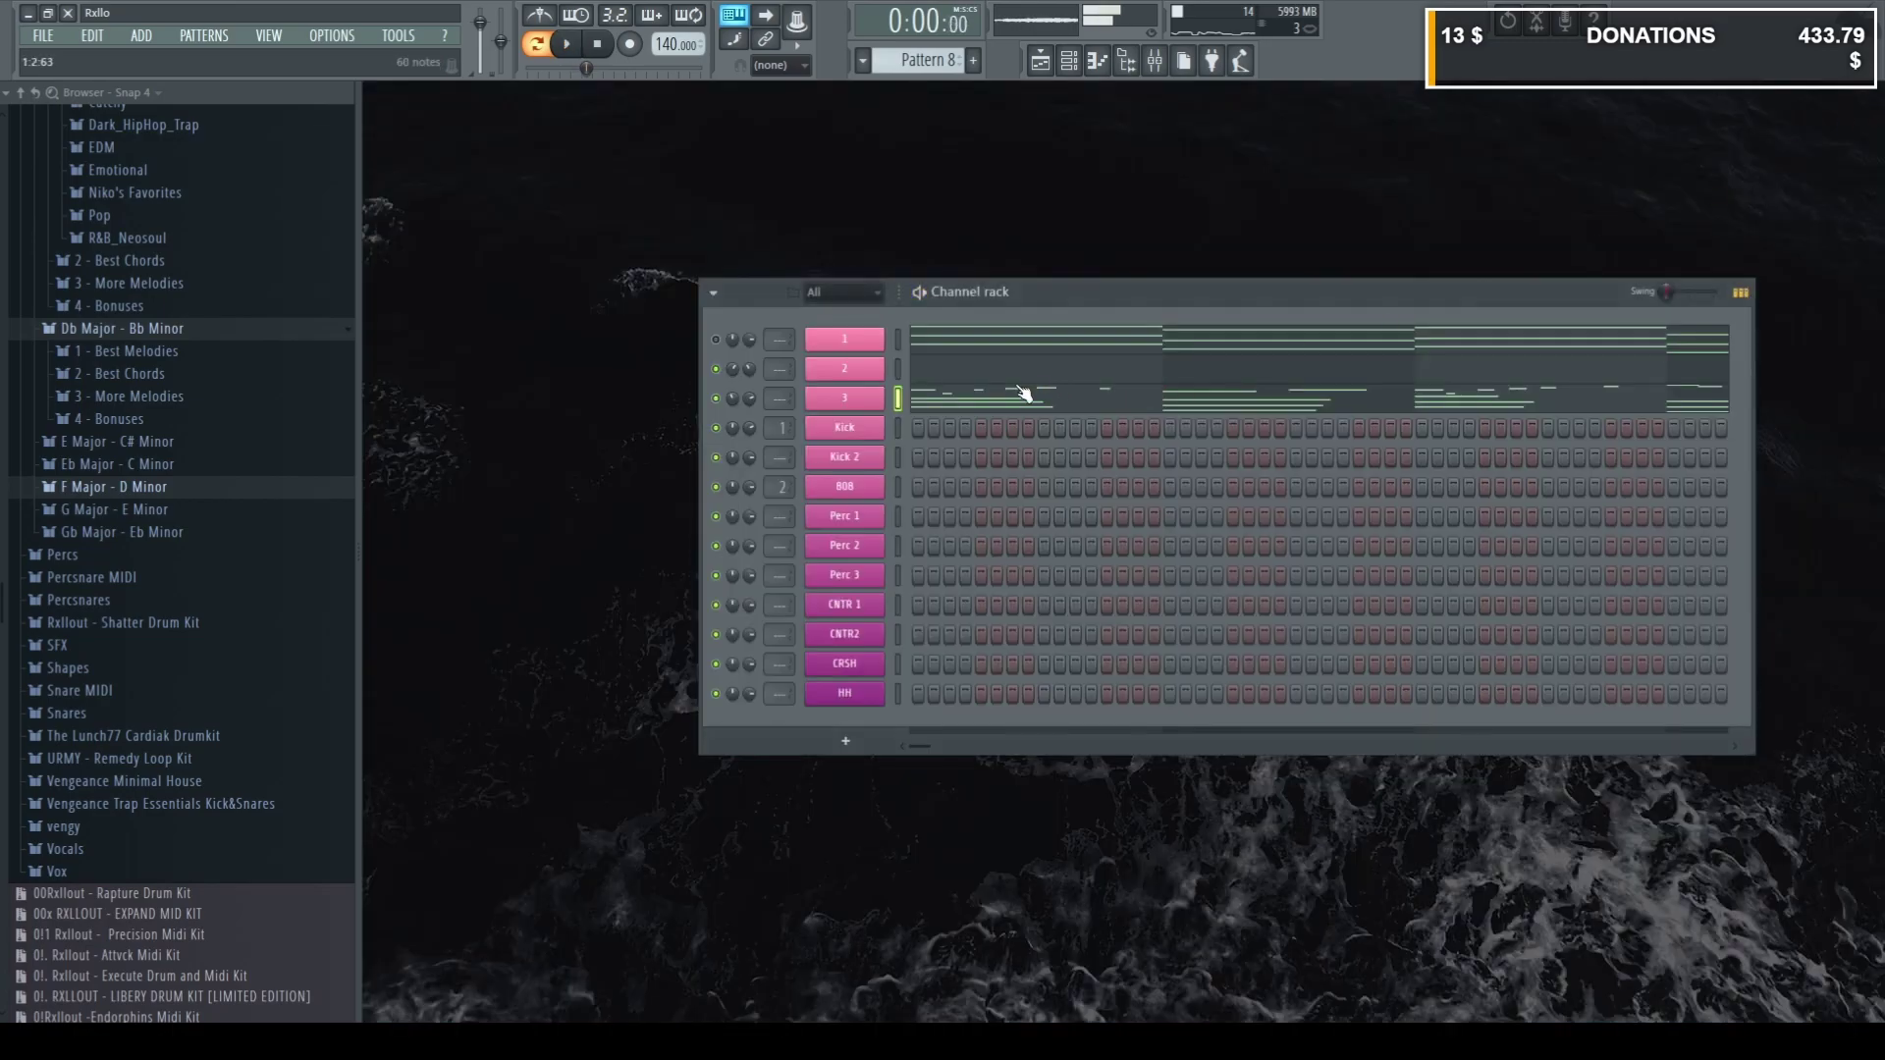
pyautogui.click(958, 406)
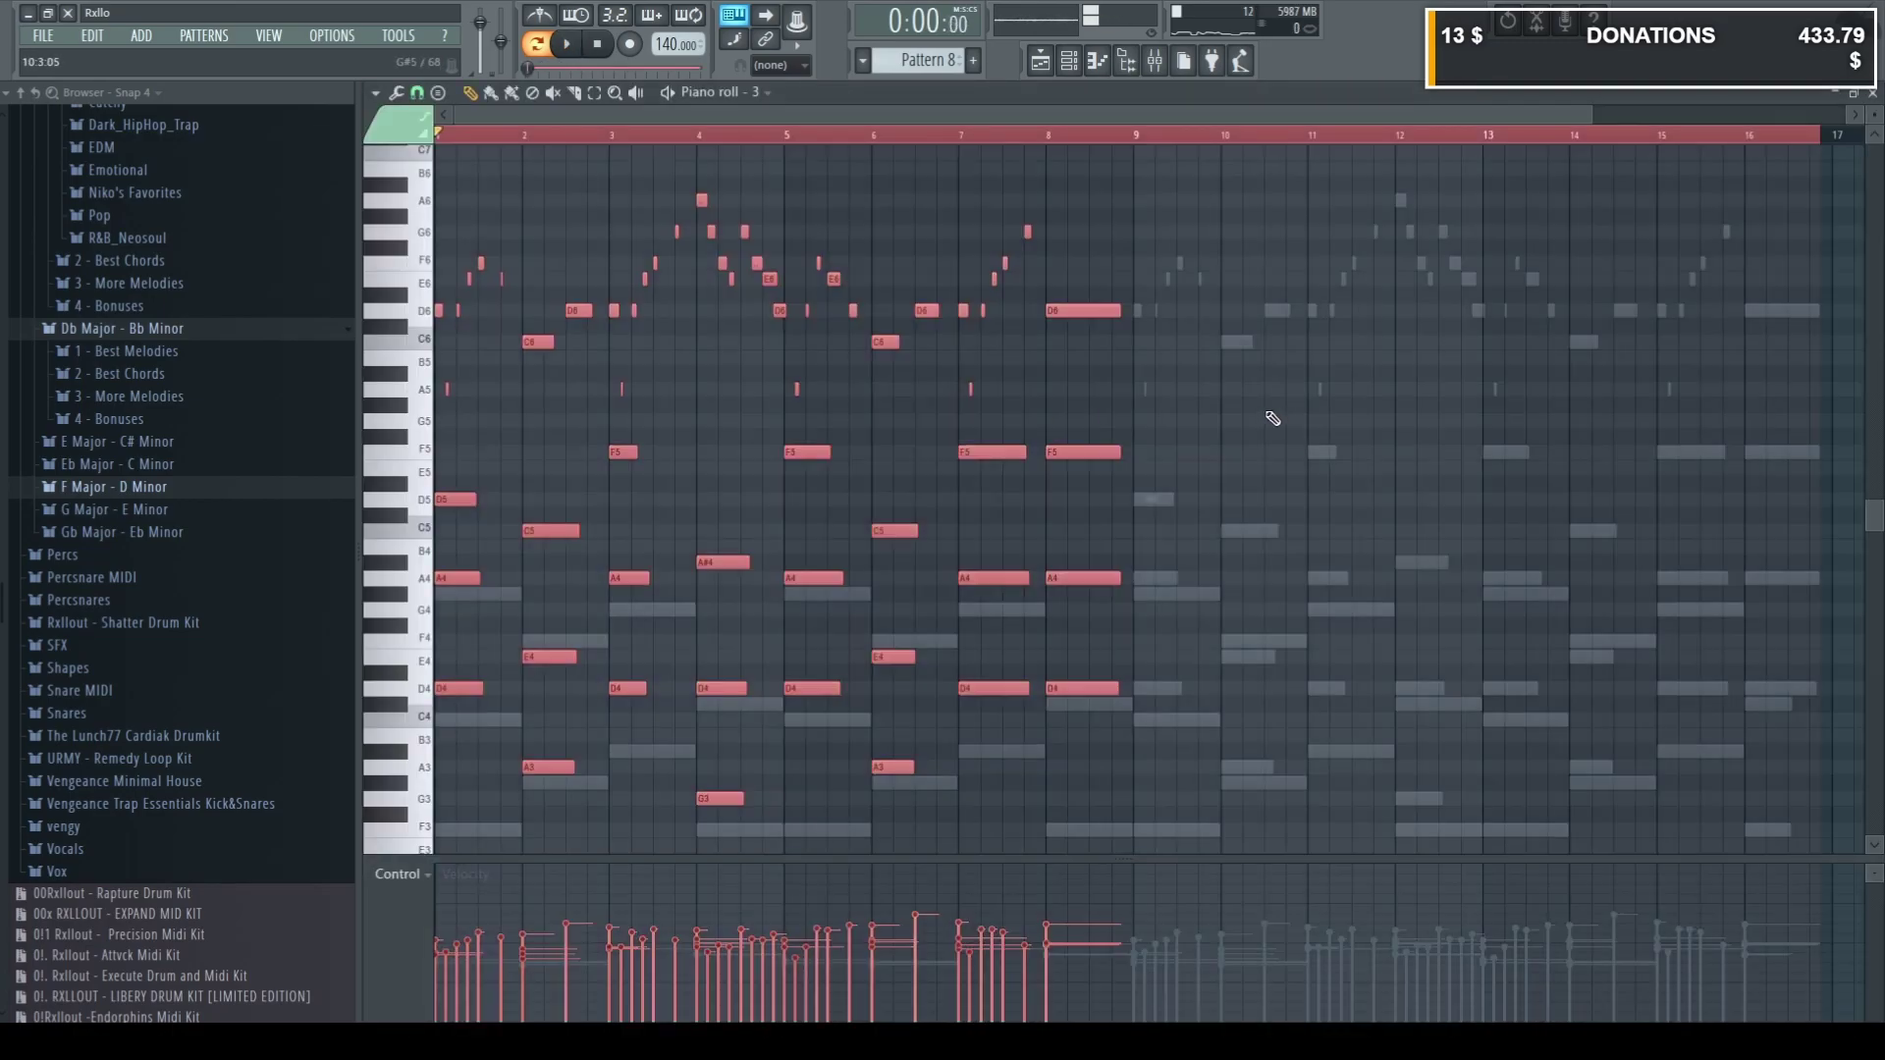
pyautogui.click(1874, 95)
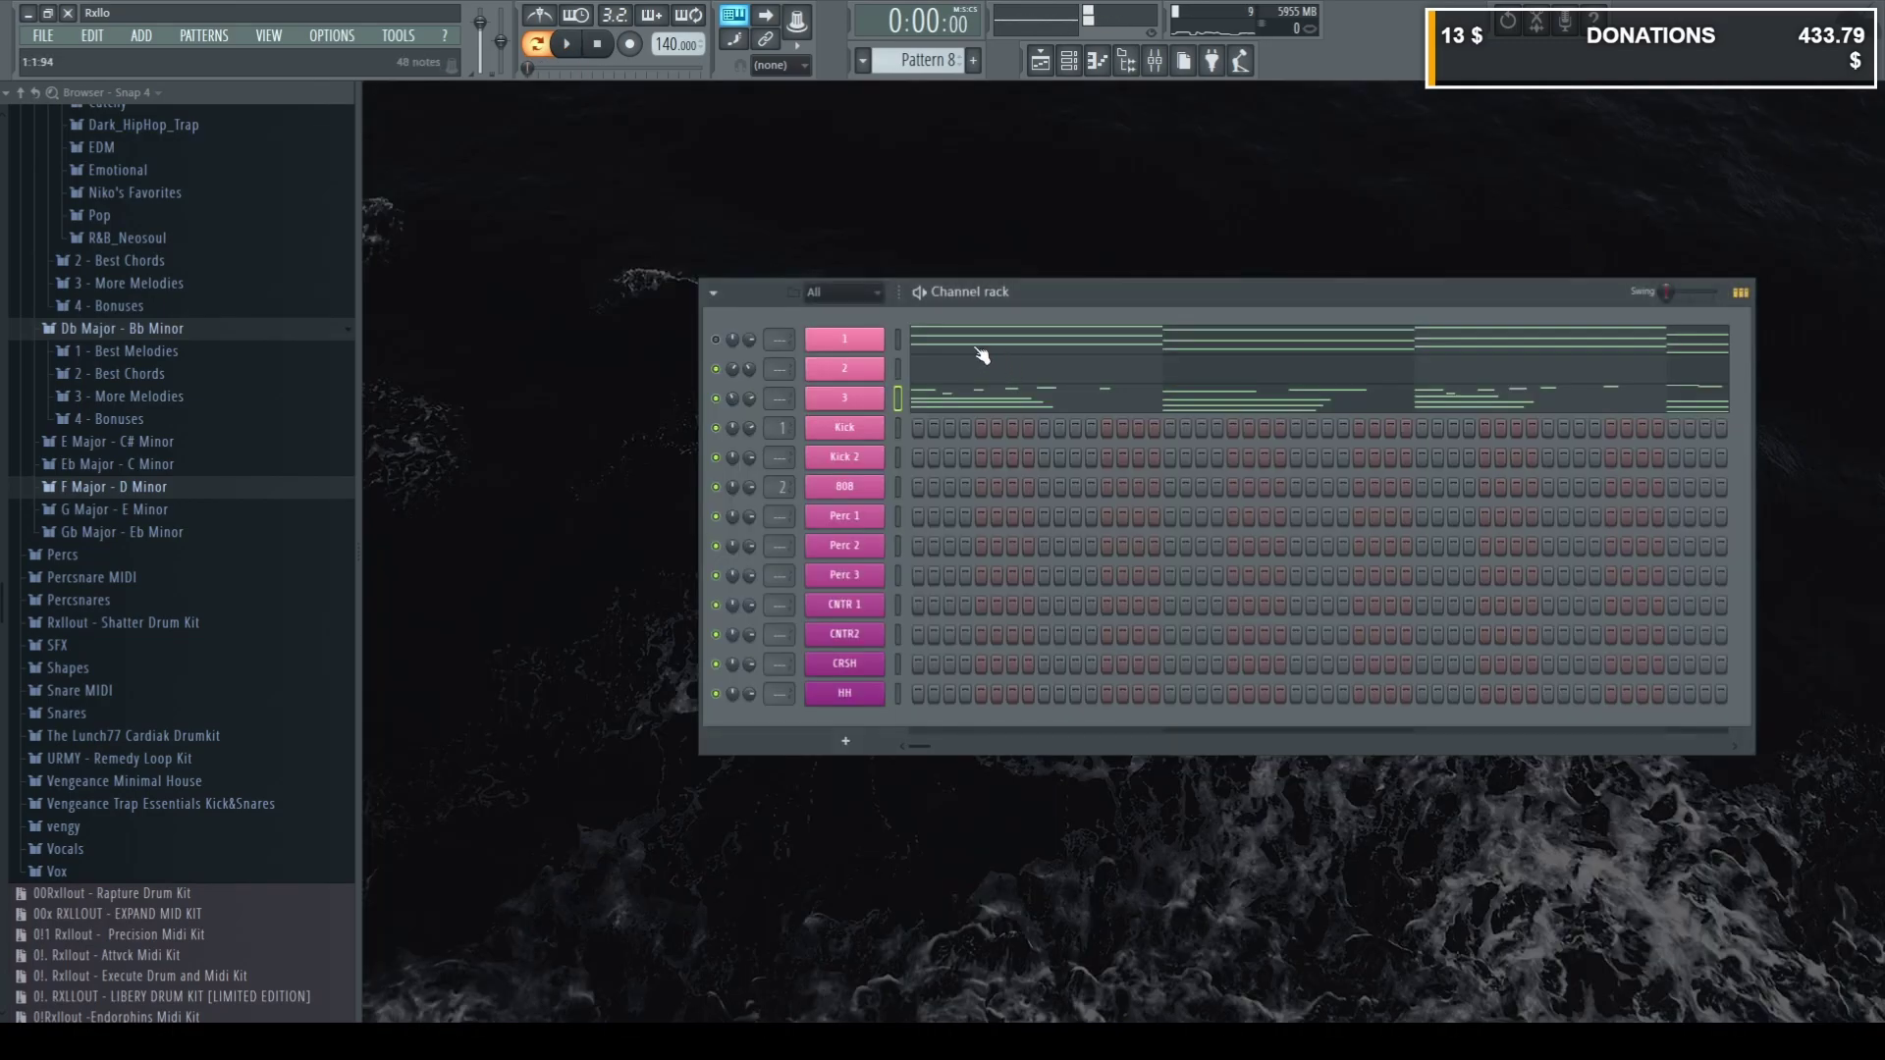
# Replace all of channel 1's notes with the eight-bar melody and chord notes copied from channel 3.
pyautogui.click(999, 344)
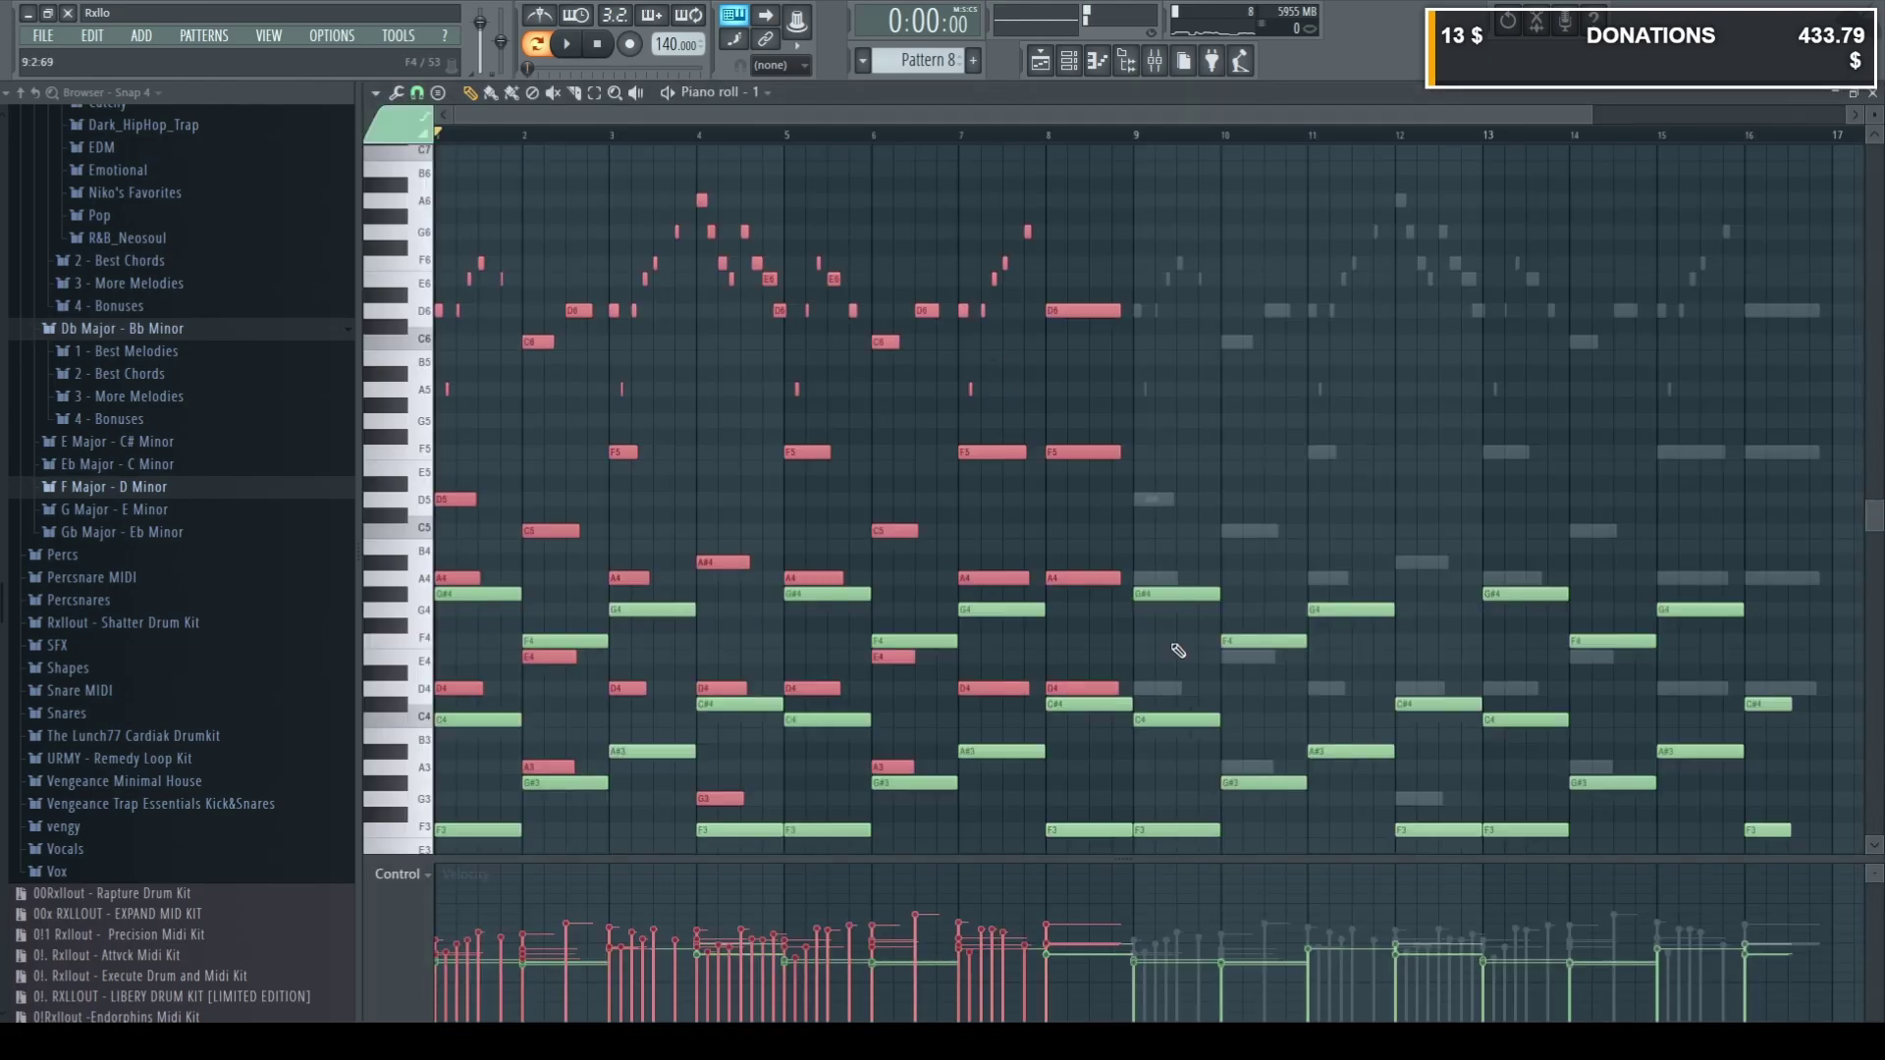
pyautogui.hotkey('ctrl', 'a')
pyautogui.hotkey('ctrl', 'z')
pyautogui.scroll(-3, 1384, 795)
pyautogui.moveTo(1766, 832); pyautogui.dragTo(153, 16)
pyautogui.press('Delete')
pyautogui.hotkey('ctrl', 'v')
pyautogui.scroll(3, 791, 673)
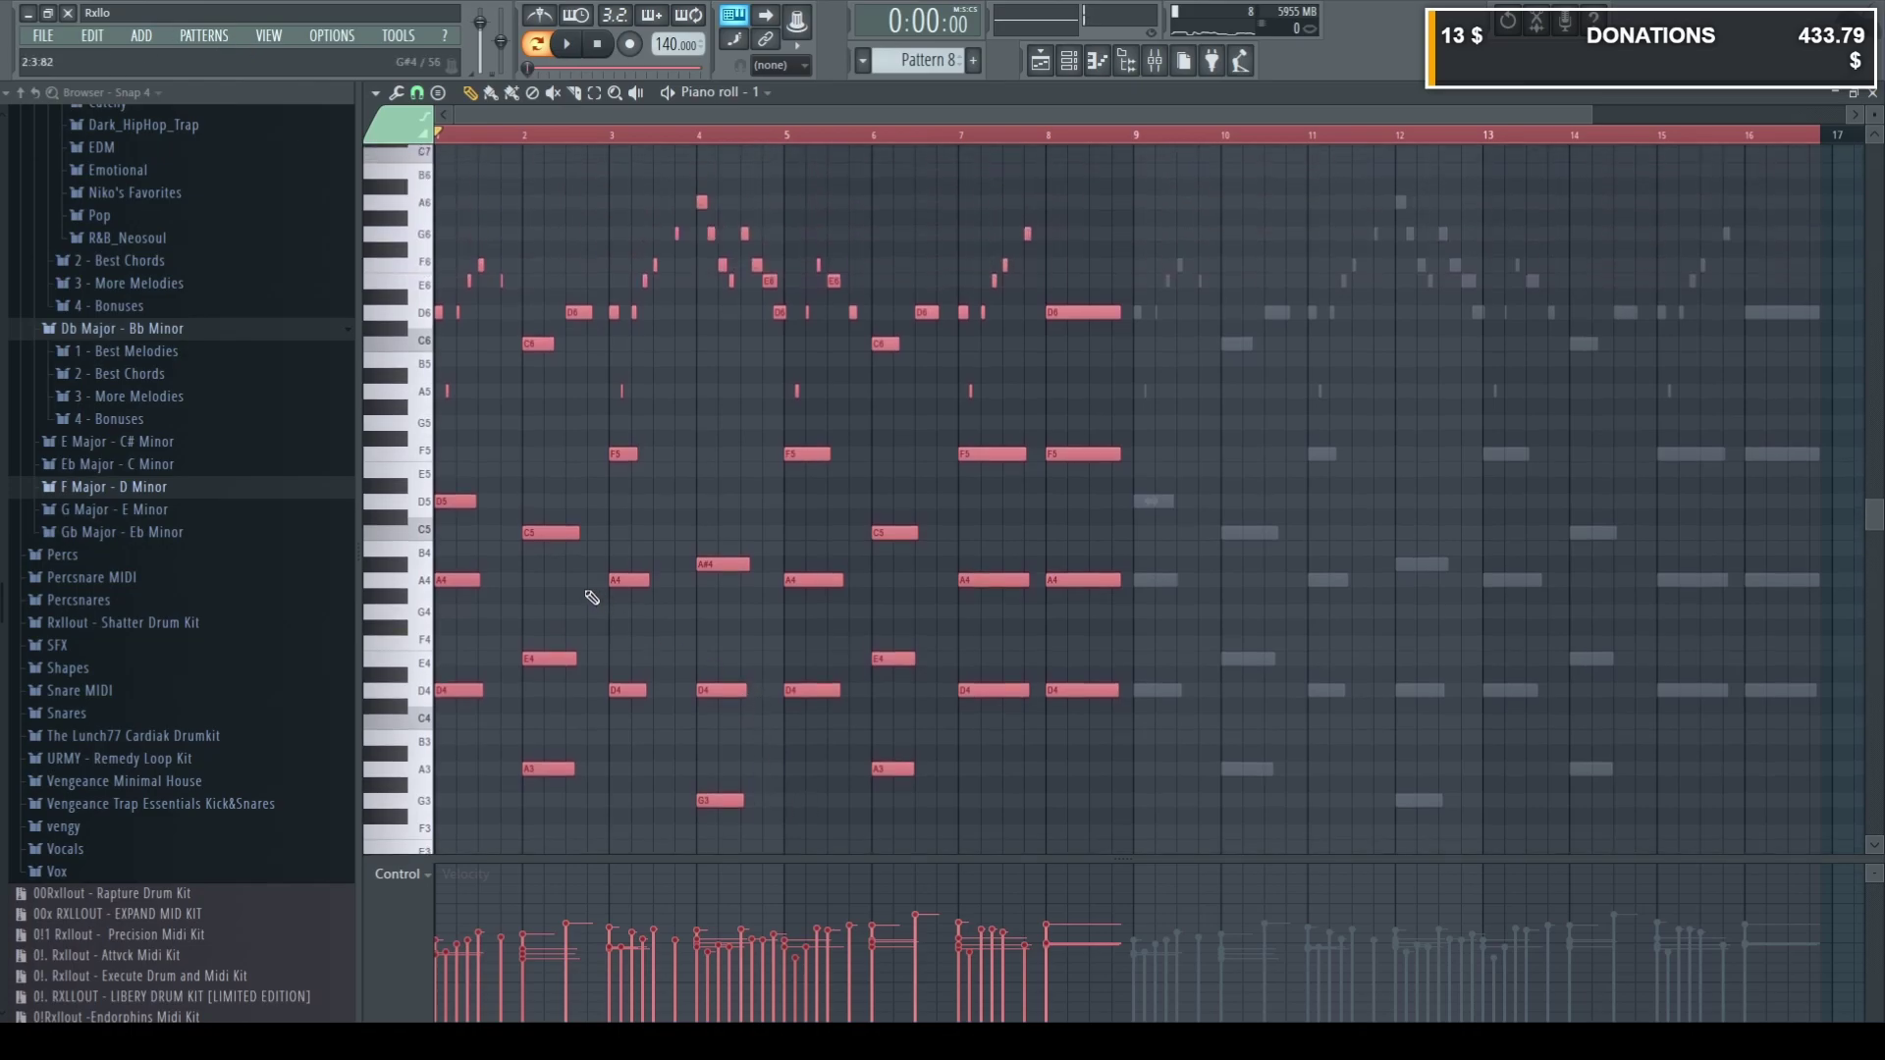
# Delete the high melody notes above F5 in channel 1's first eight bars.
pyautogui.rightClick(530, 410)
pyautogui.moveTo(1166, 426); pyautogui.dragTo(151, 135)
pyautogui.press('Delete')
# Lengthen channel 1's chord notes so they play legato, and copy them into bars 9 to 16.
pyautogui.hotkey('ctrl', 'a')
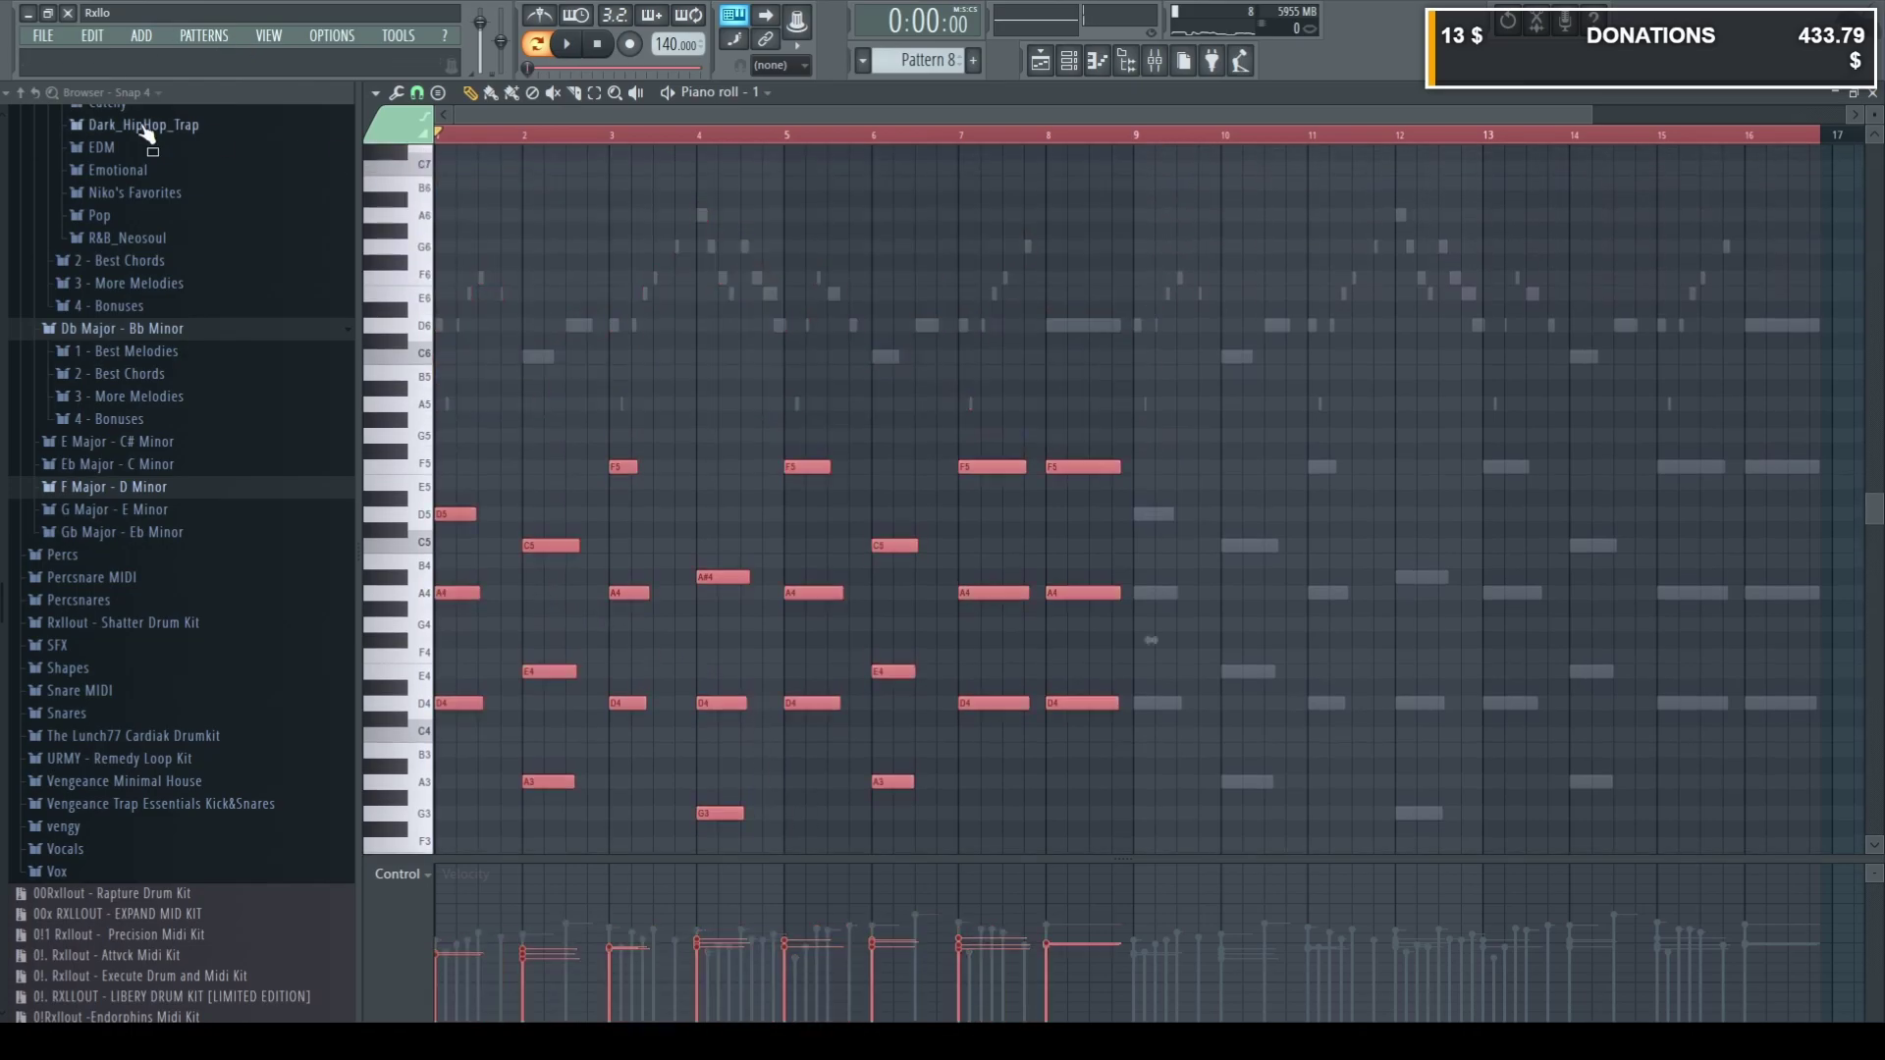
pyautogui.hotkey('ctrl', 'l')
pyautogui.moveTo(462, 515); pyautogui.dragTo(1159, 446)
pyautogui.scroll(-2, 1102, 488)
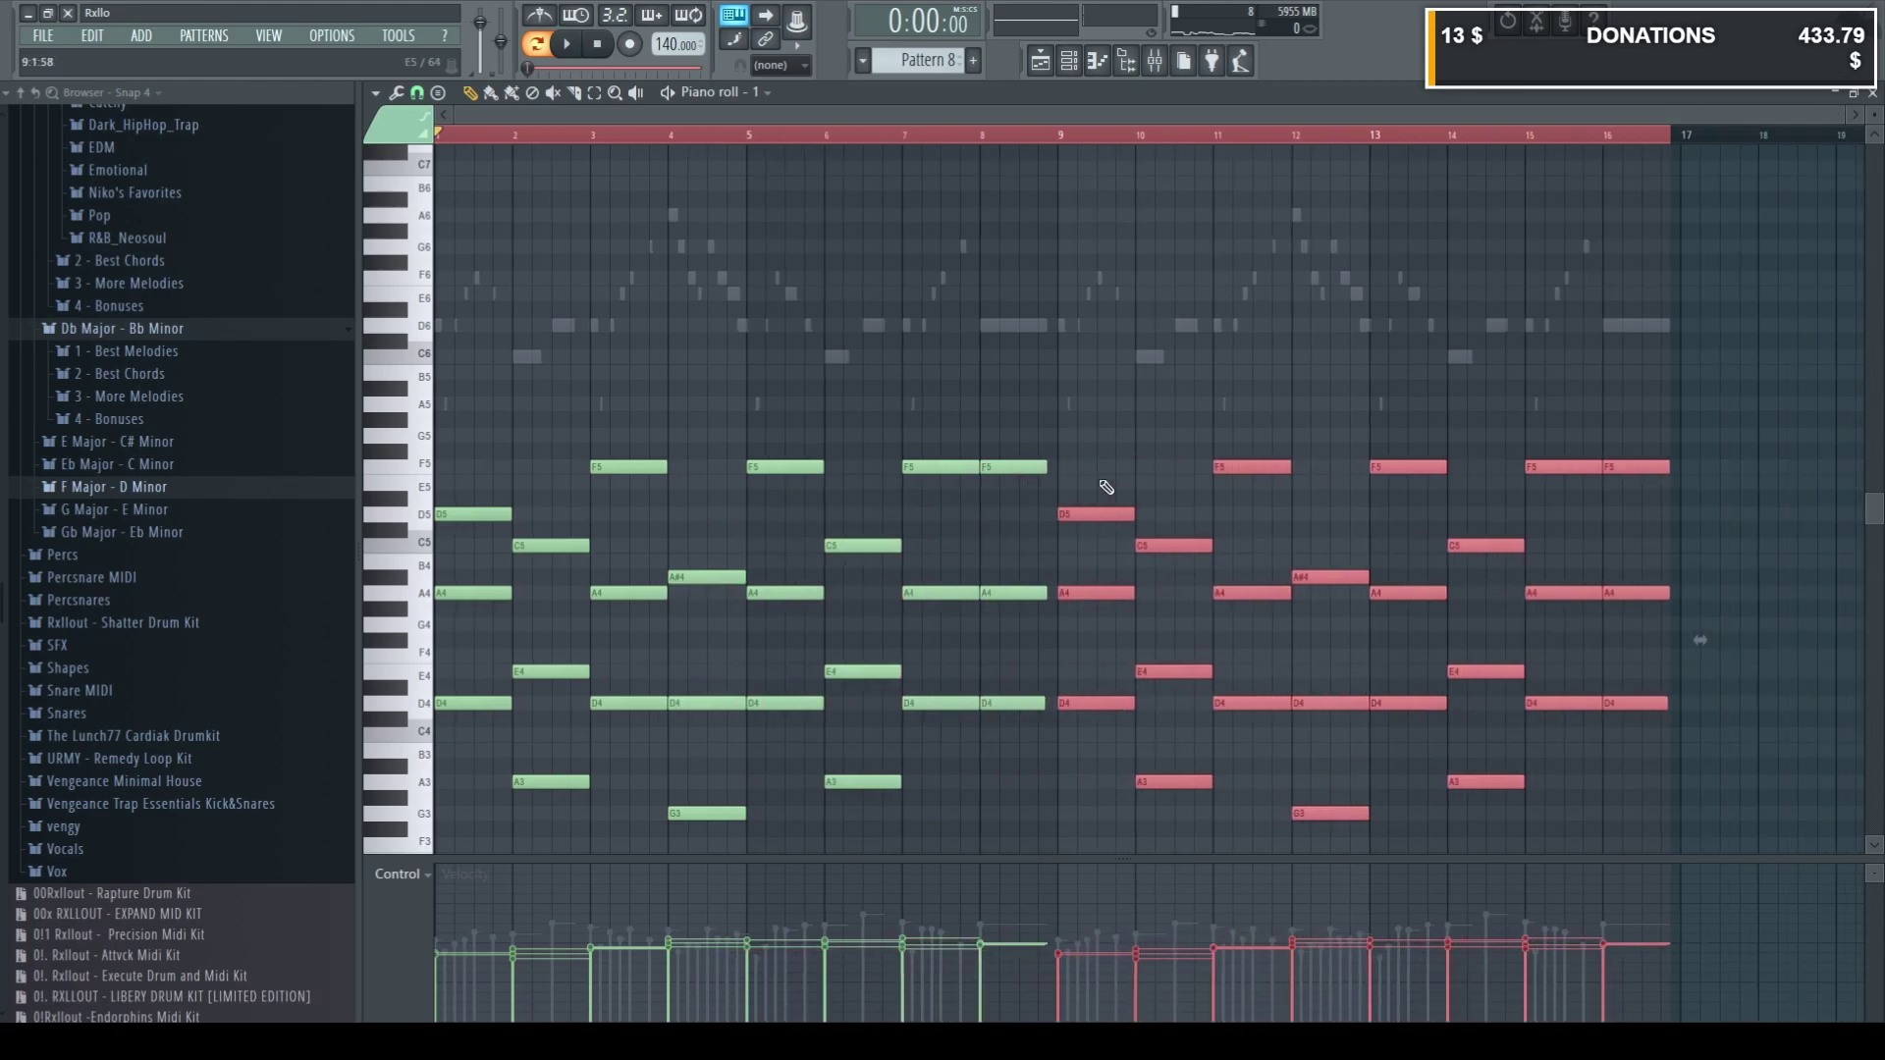
# Transpose all of channel 1's chord notes up one octave, and listen to the pattern before closing the piano roll.
pyautogui.hotkey('ctrl', 'a')
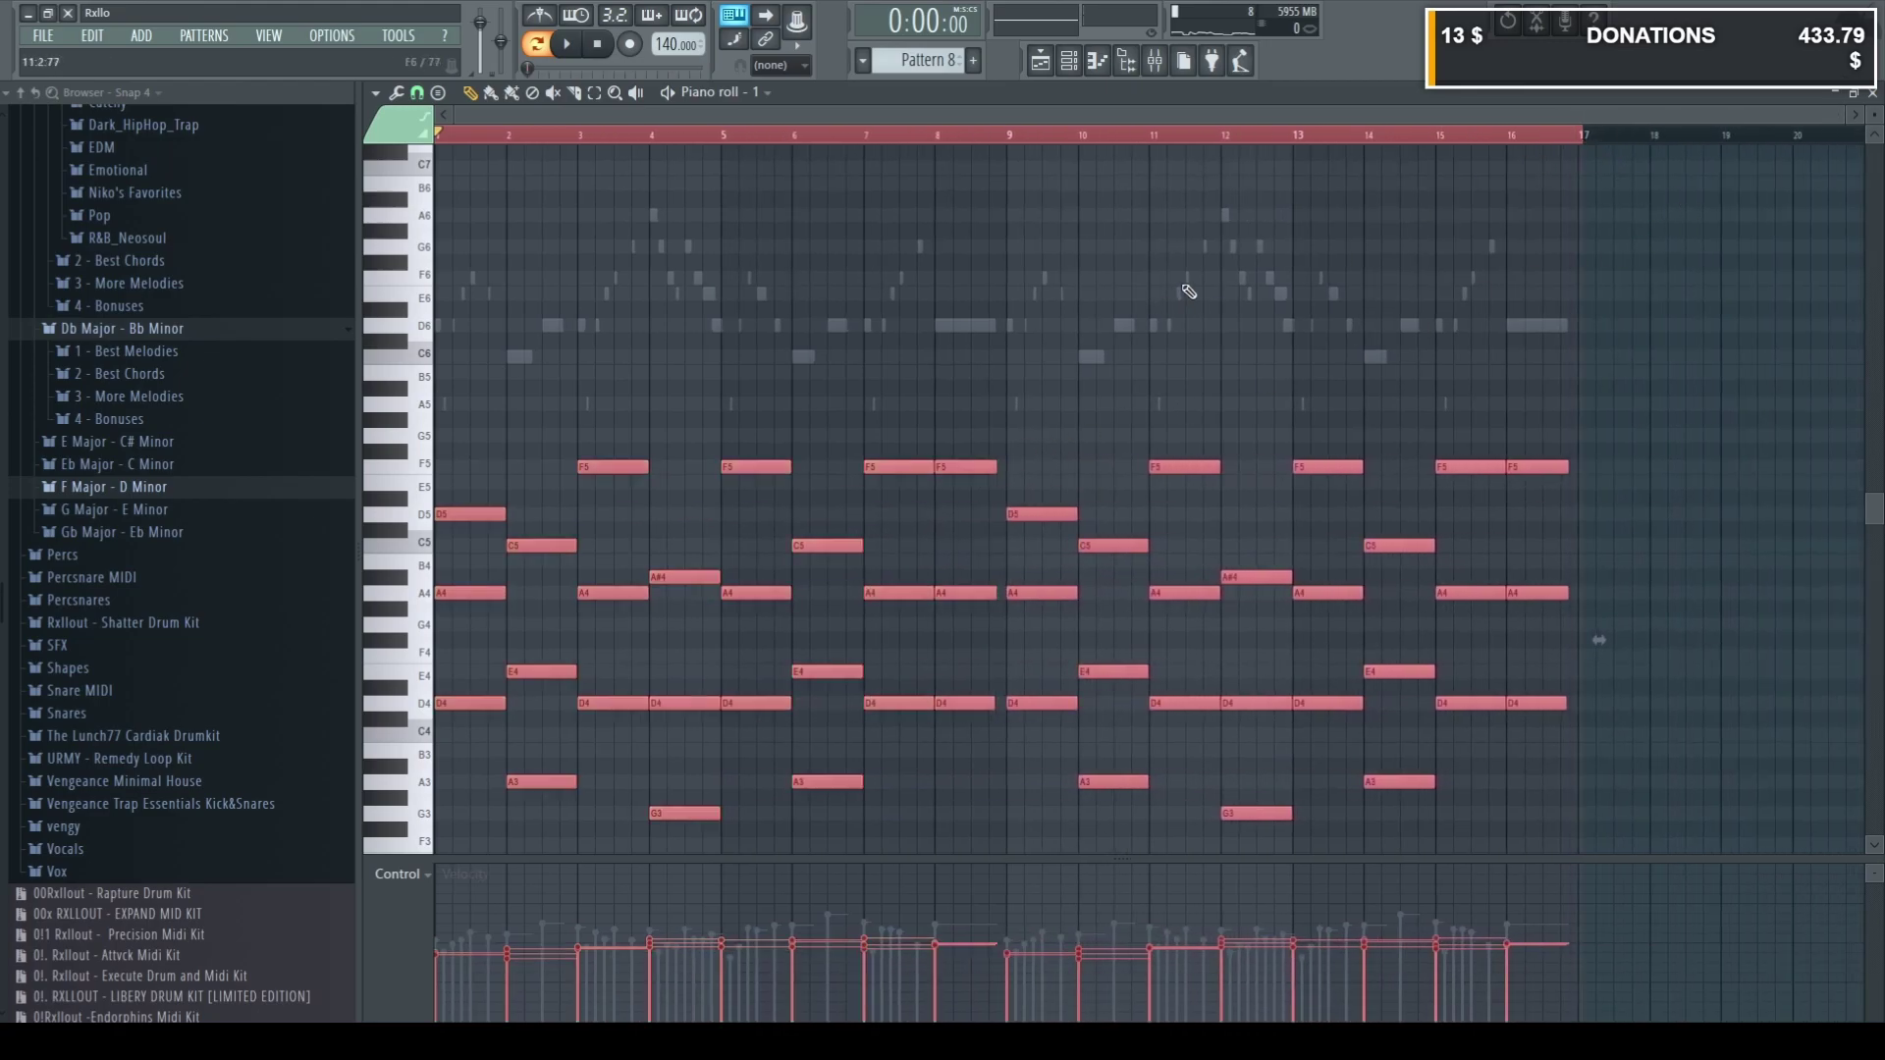
pyautogui.hotkey('ctrl', 'd')
pyautogui.press('space')
pyautogui.press('F7')
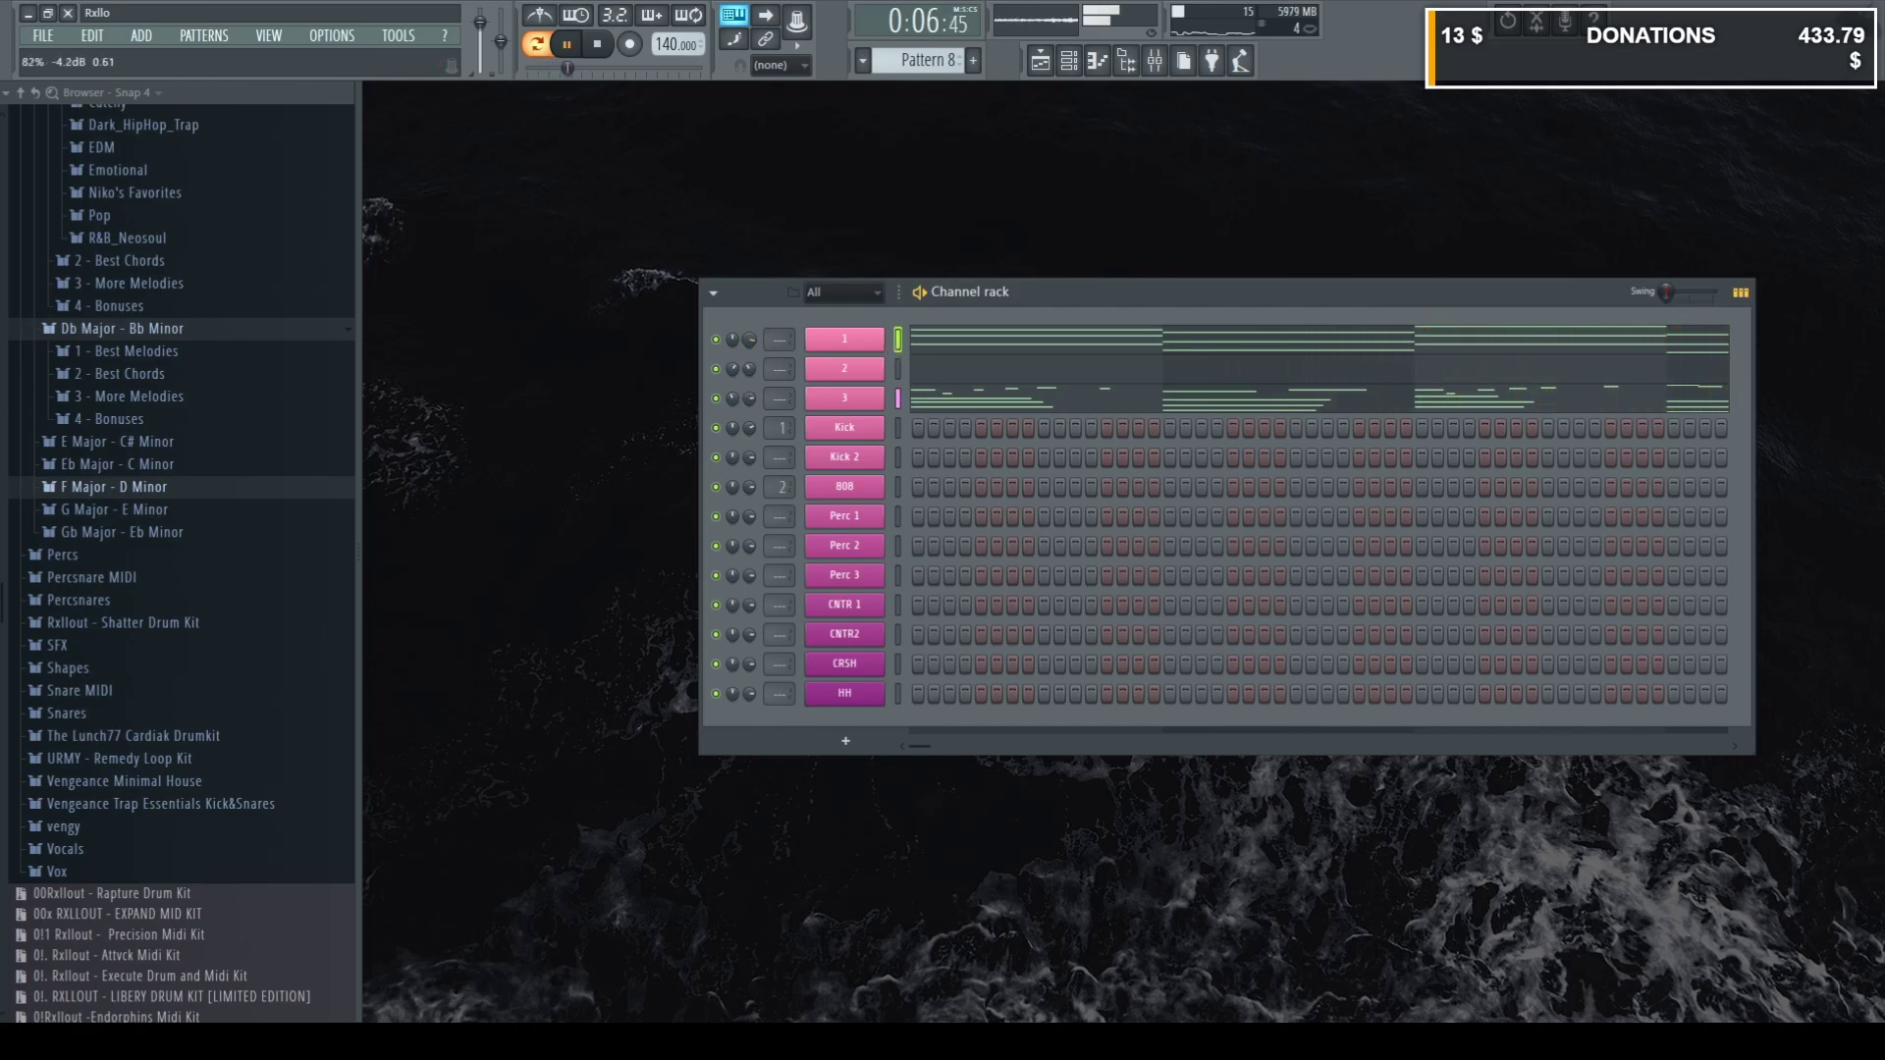
pyautogui.click(962, 348)
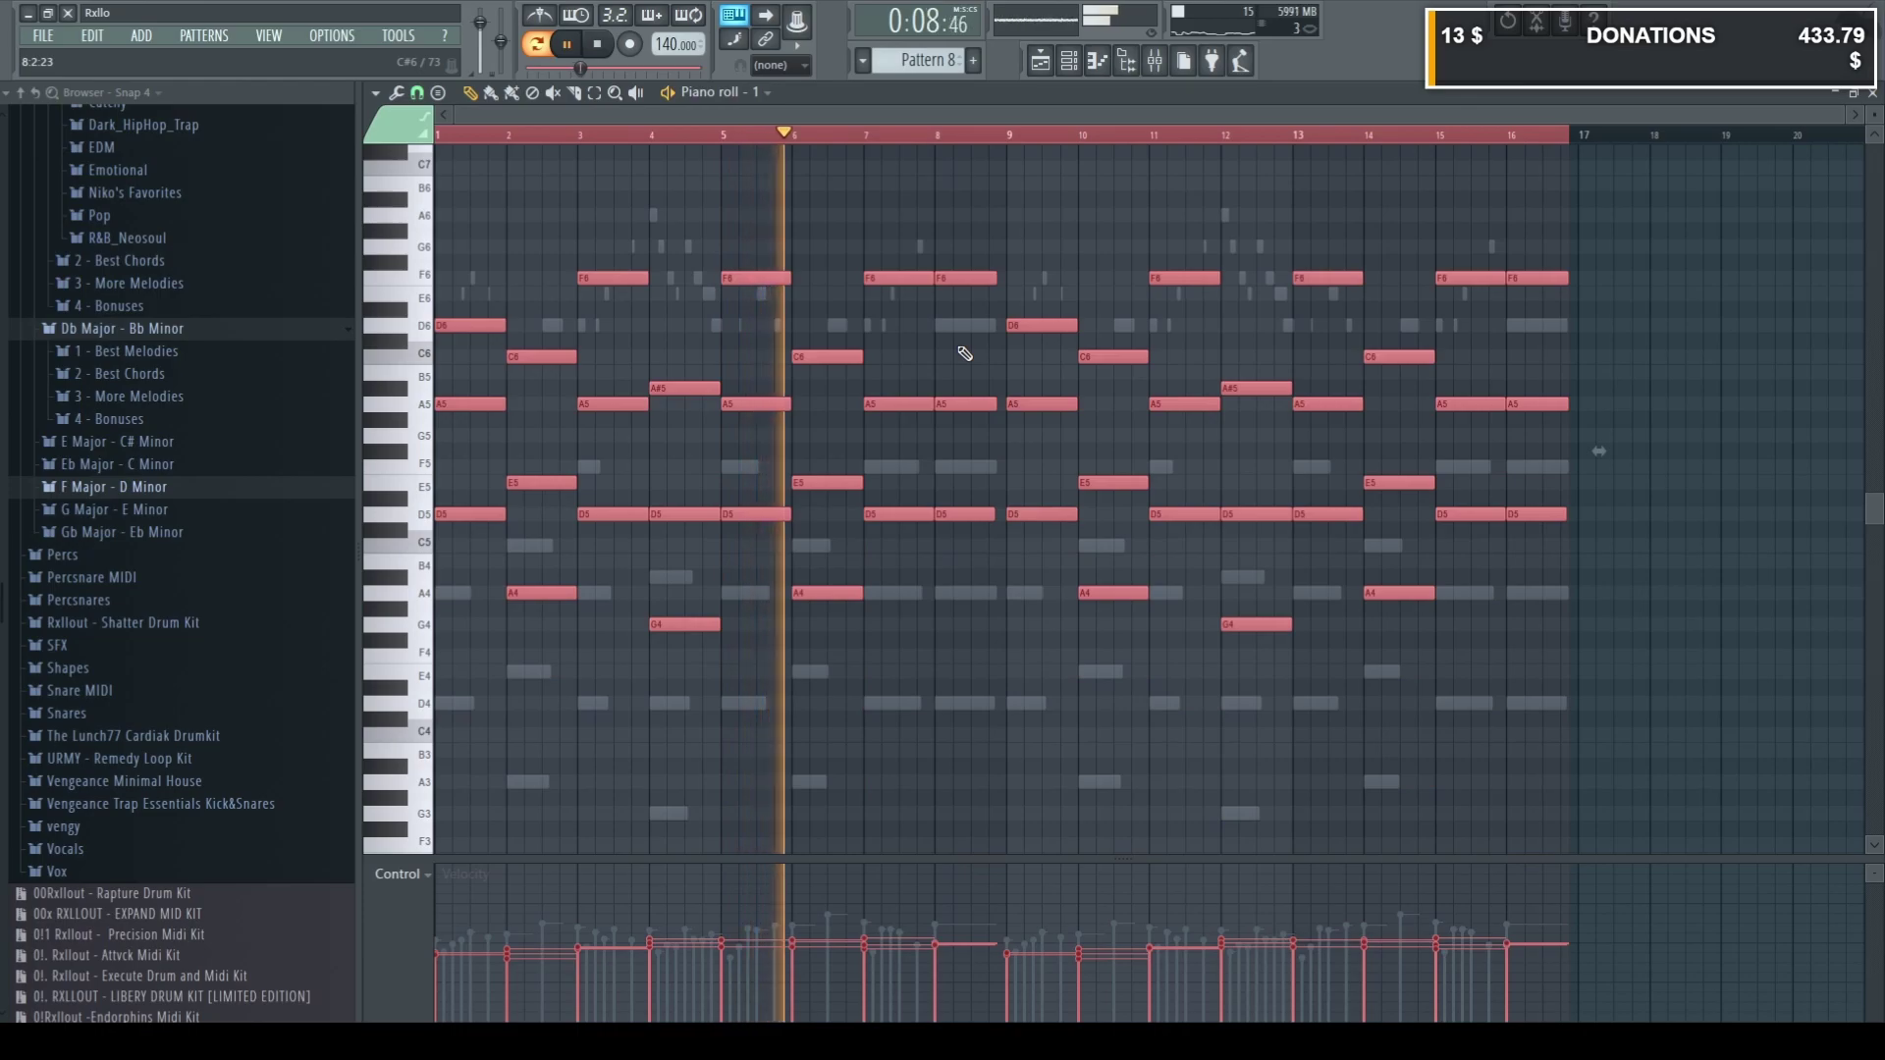
pyautogui.click(1872, 93)
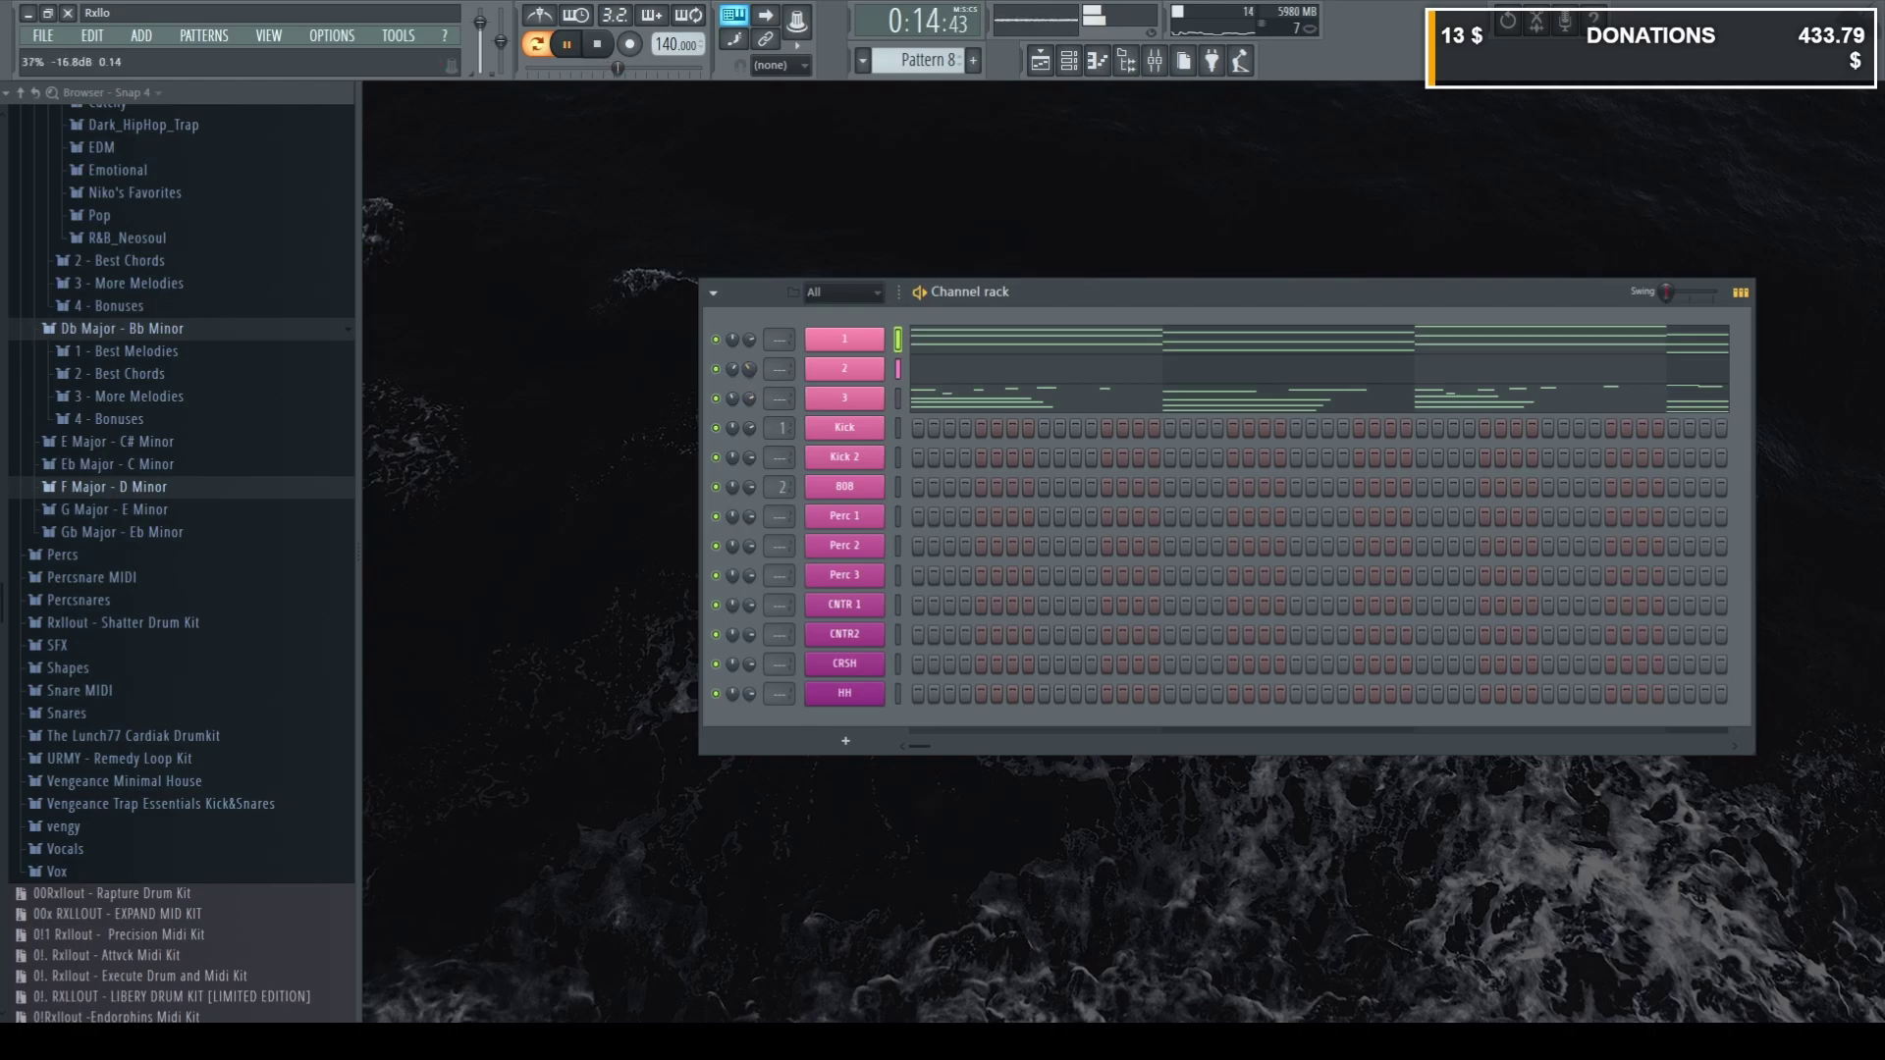
# Transpose channel 2's notes in bars 9 to 16 down one octave, playing the pattern to check them.
pyautogui.click(1017, 370)
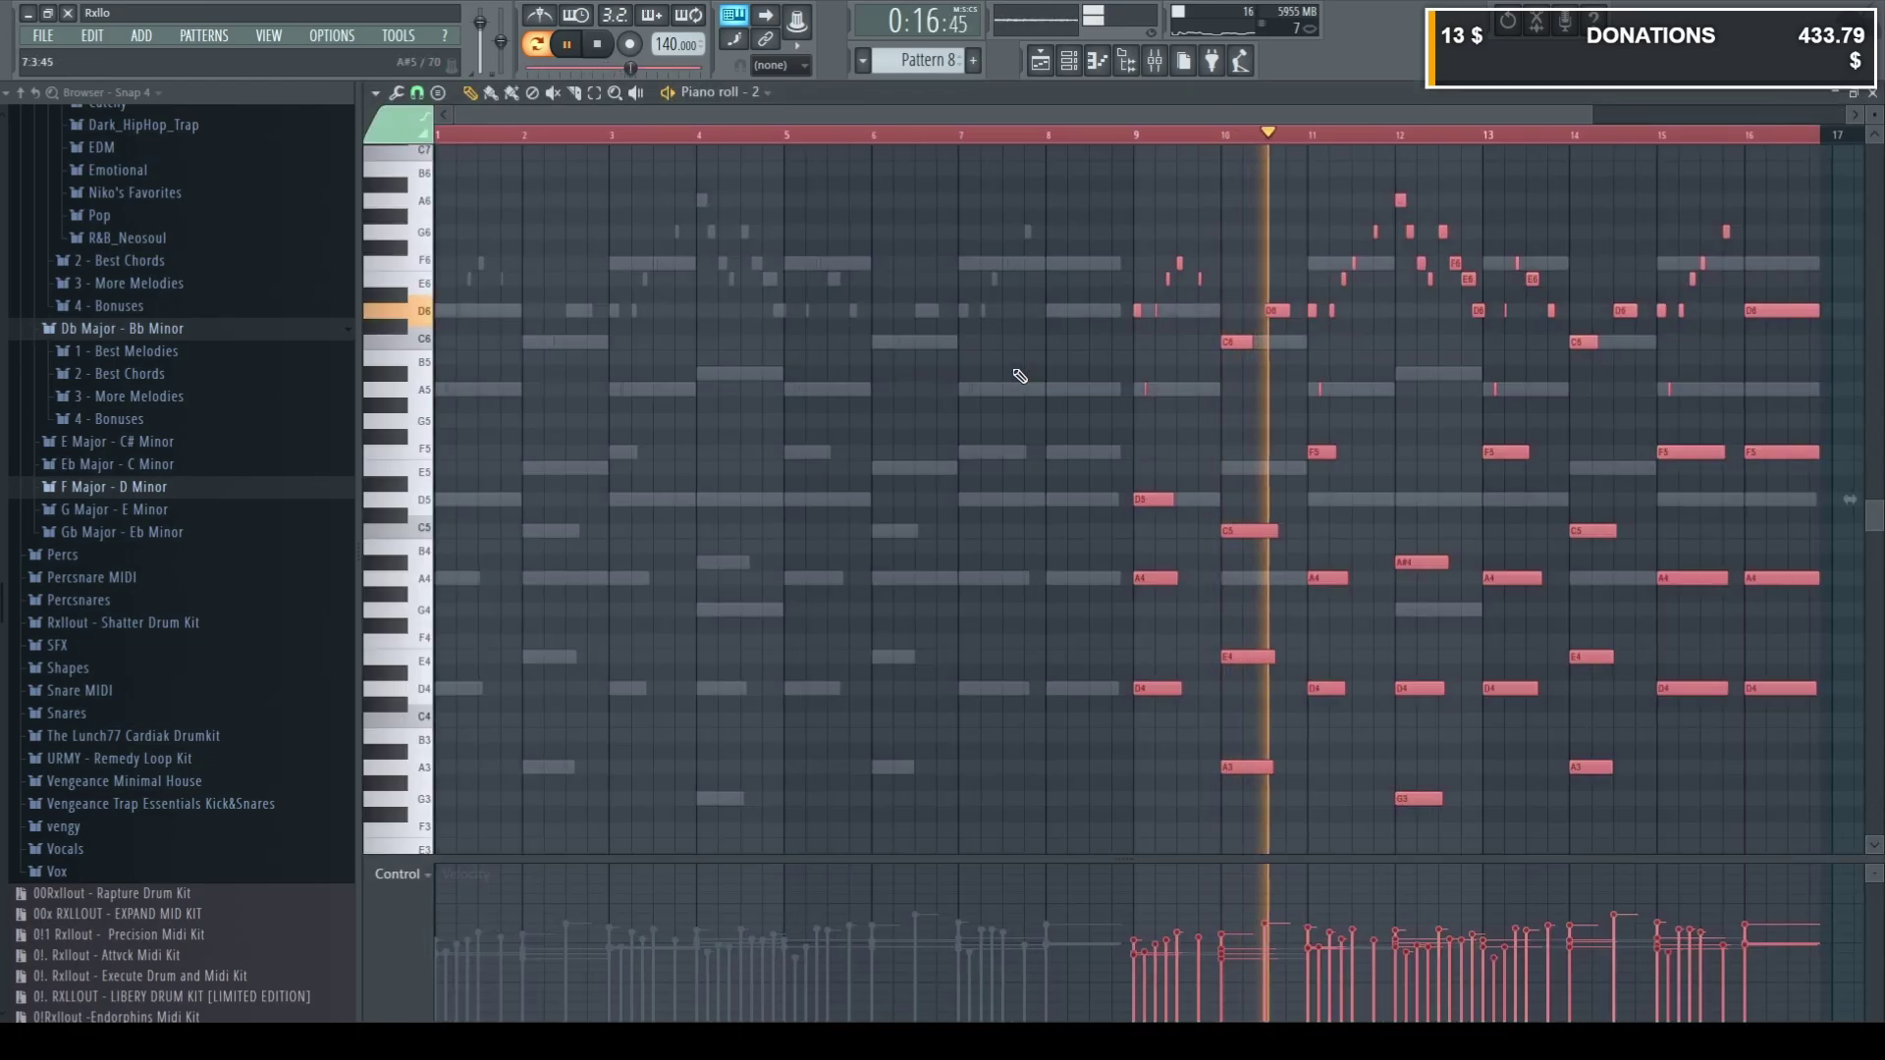
pyautogui.press('Escape')
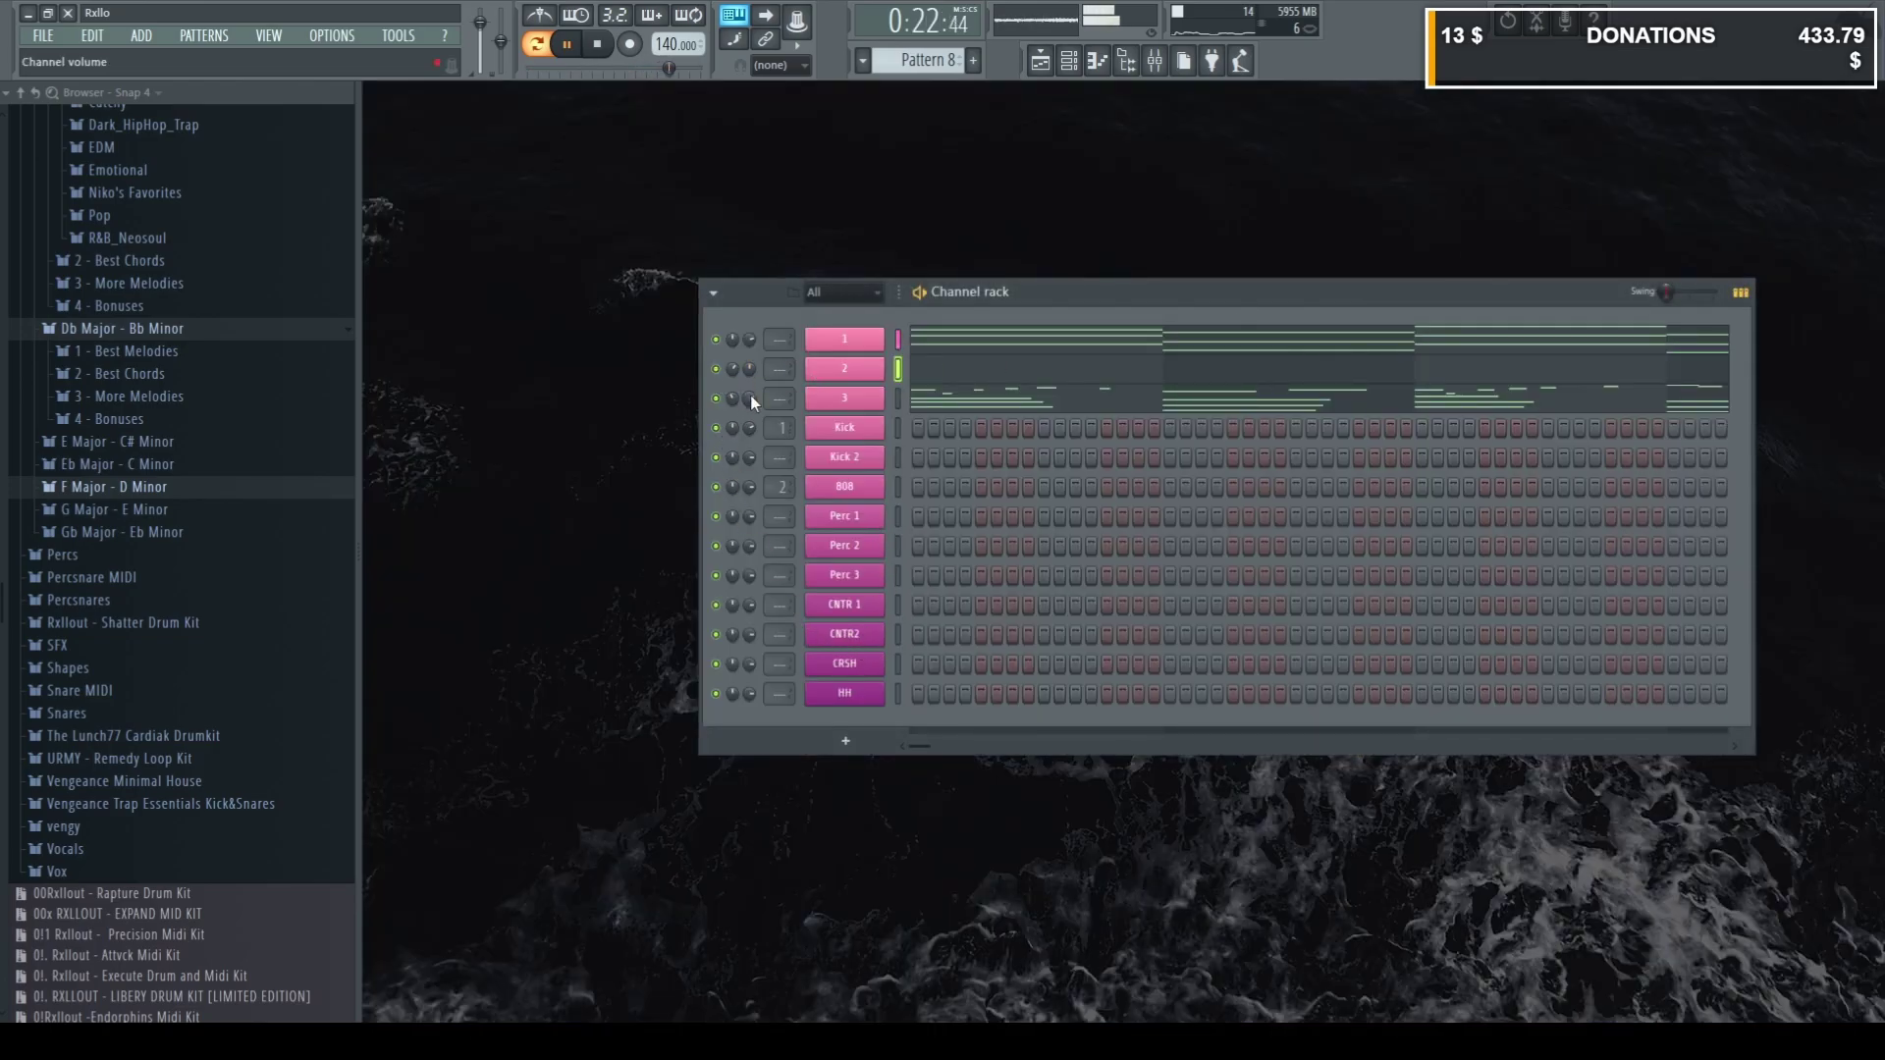
pyautogui.moveTo(1077, 307); pyautogui.dragTo(973, 296)
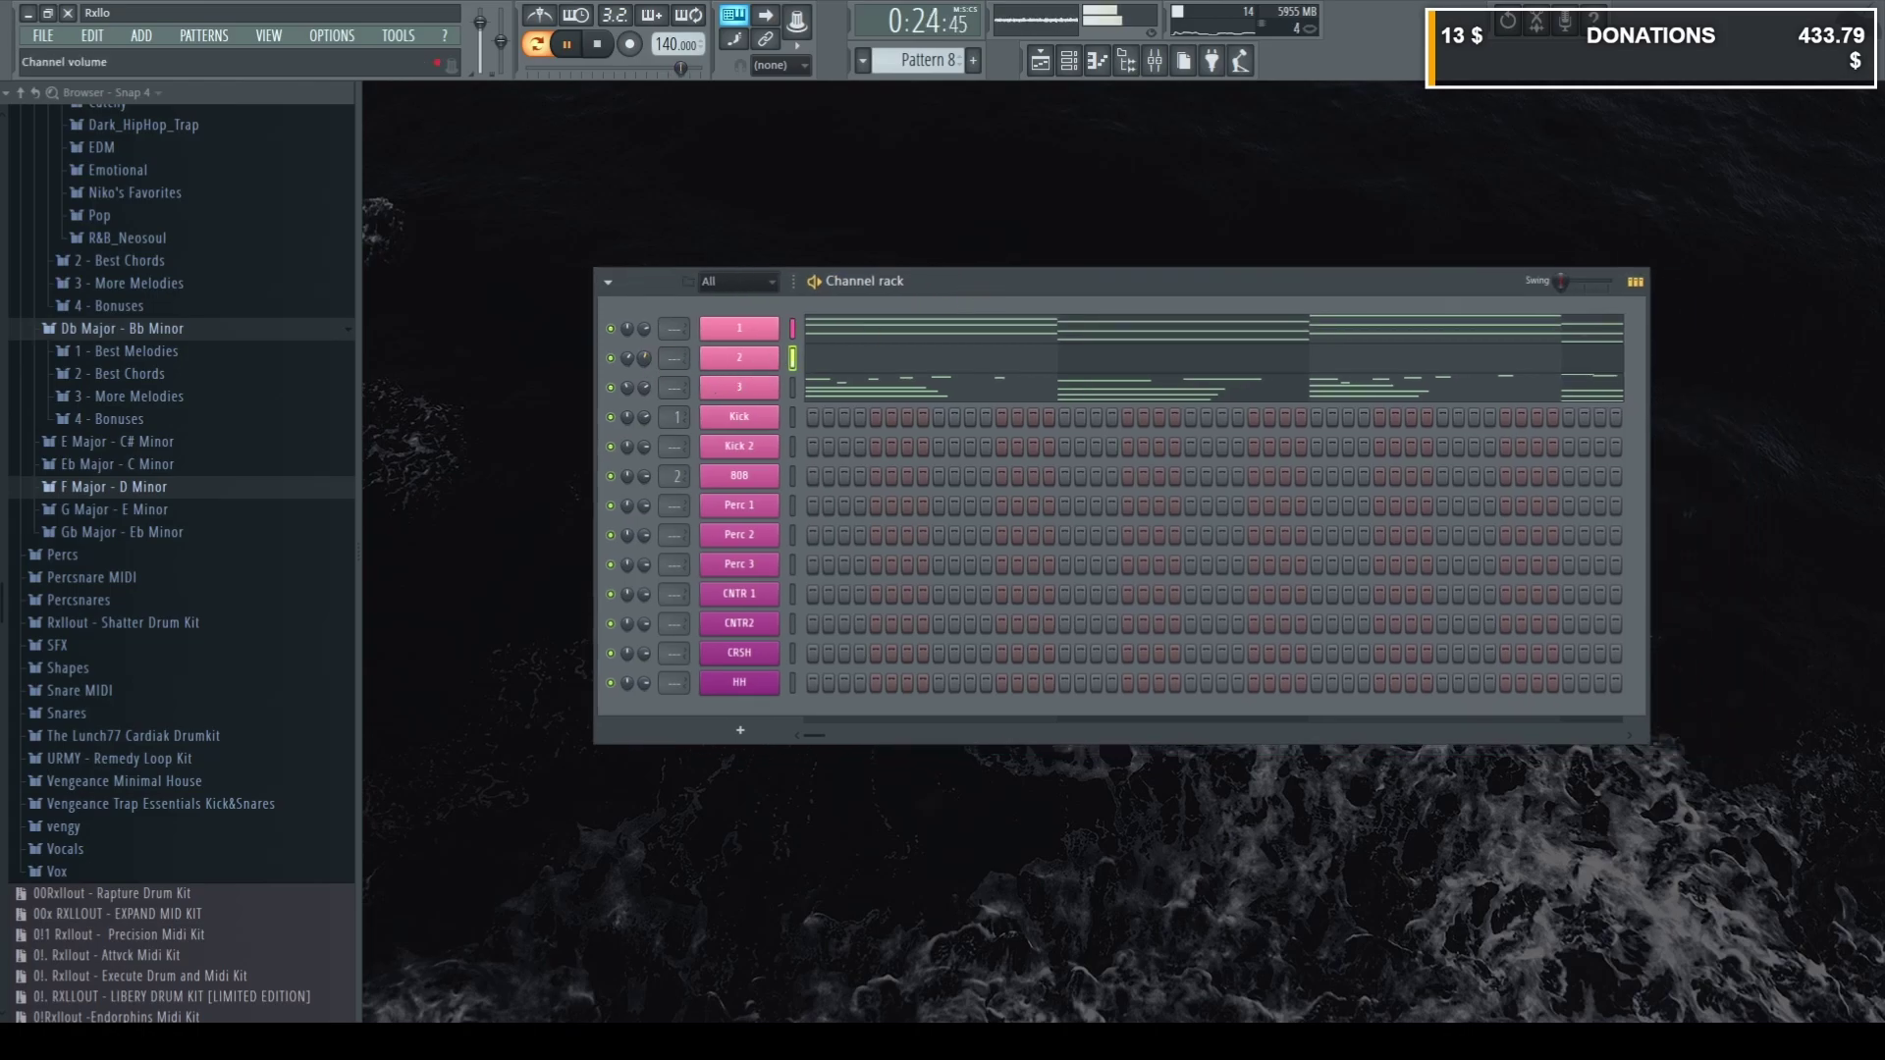
pyautogui.click(940, 368)
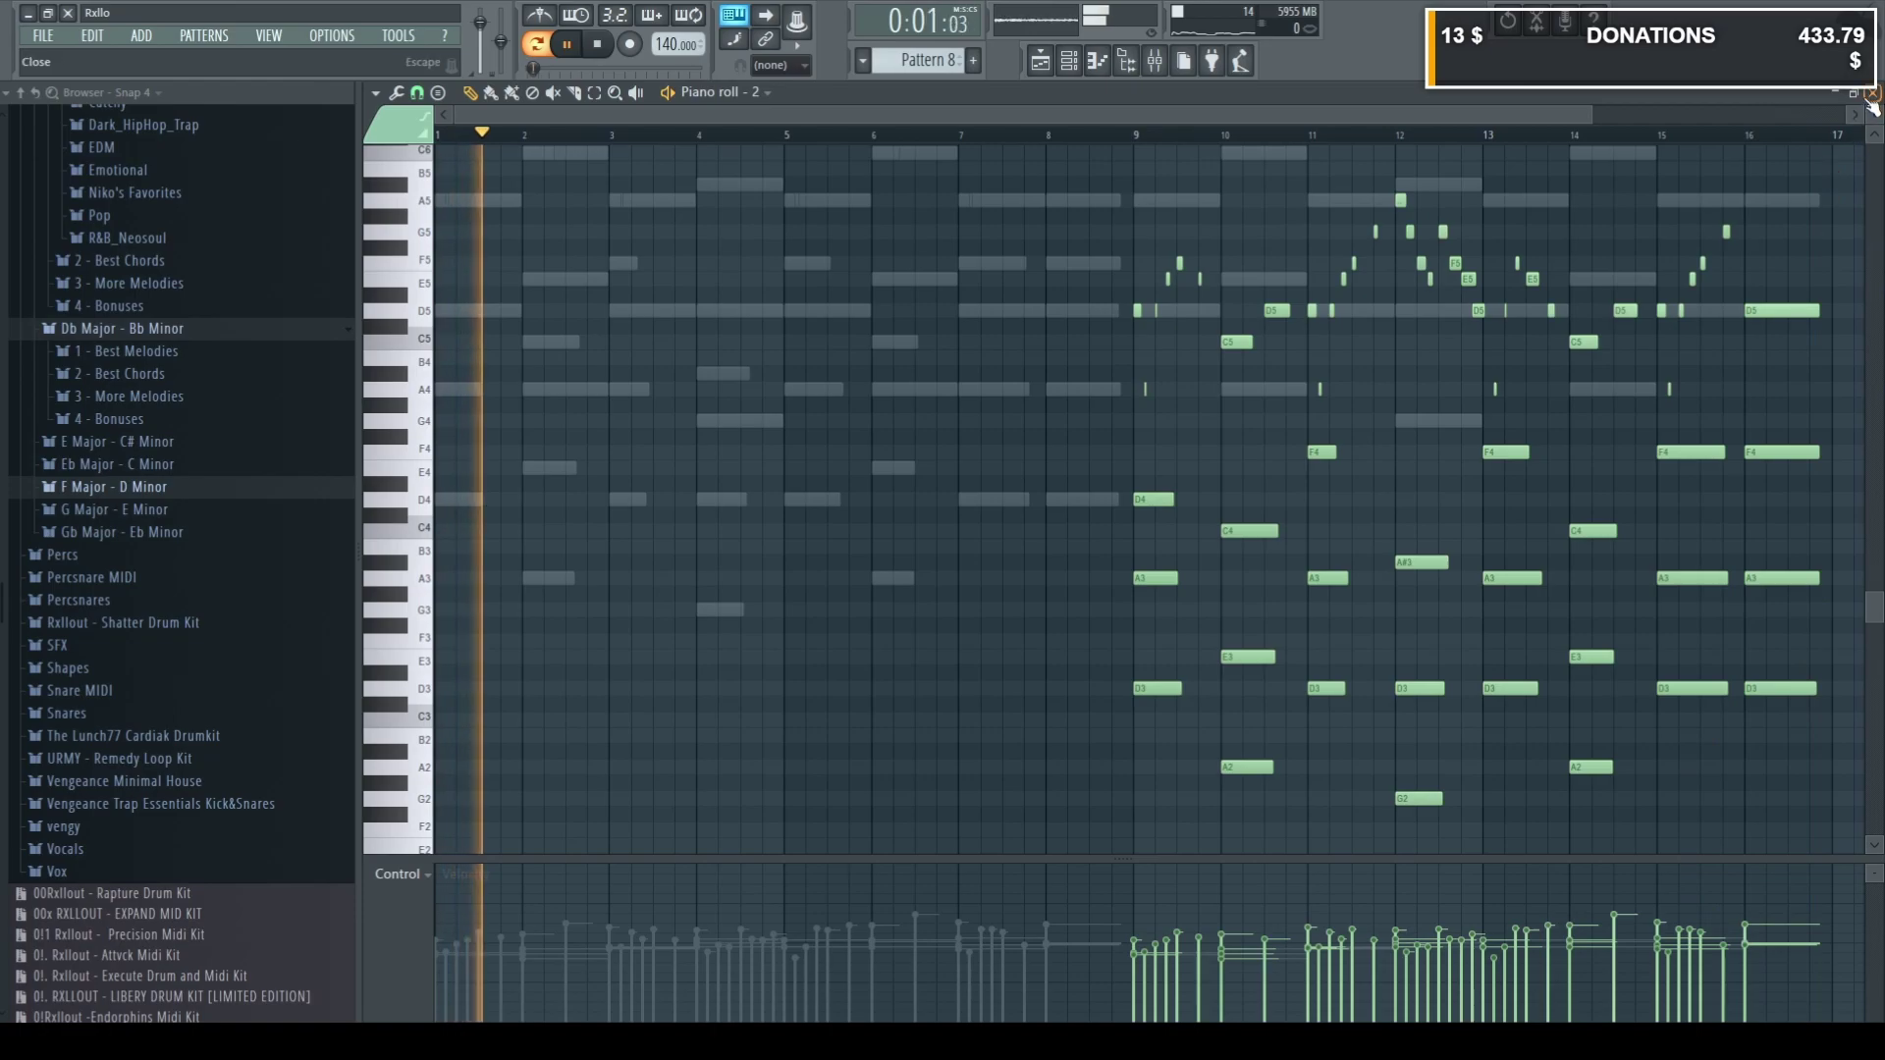
pyautogui.press('F7')
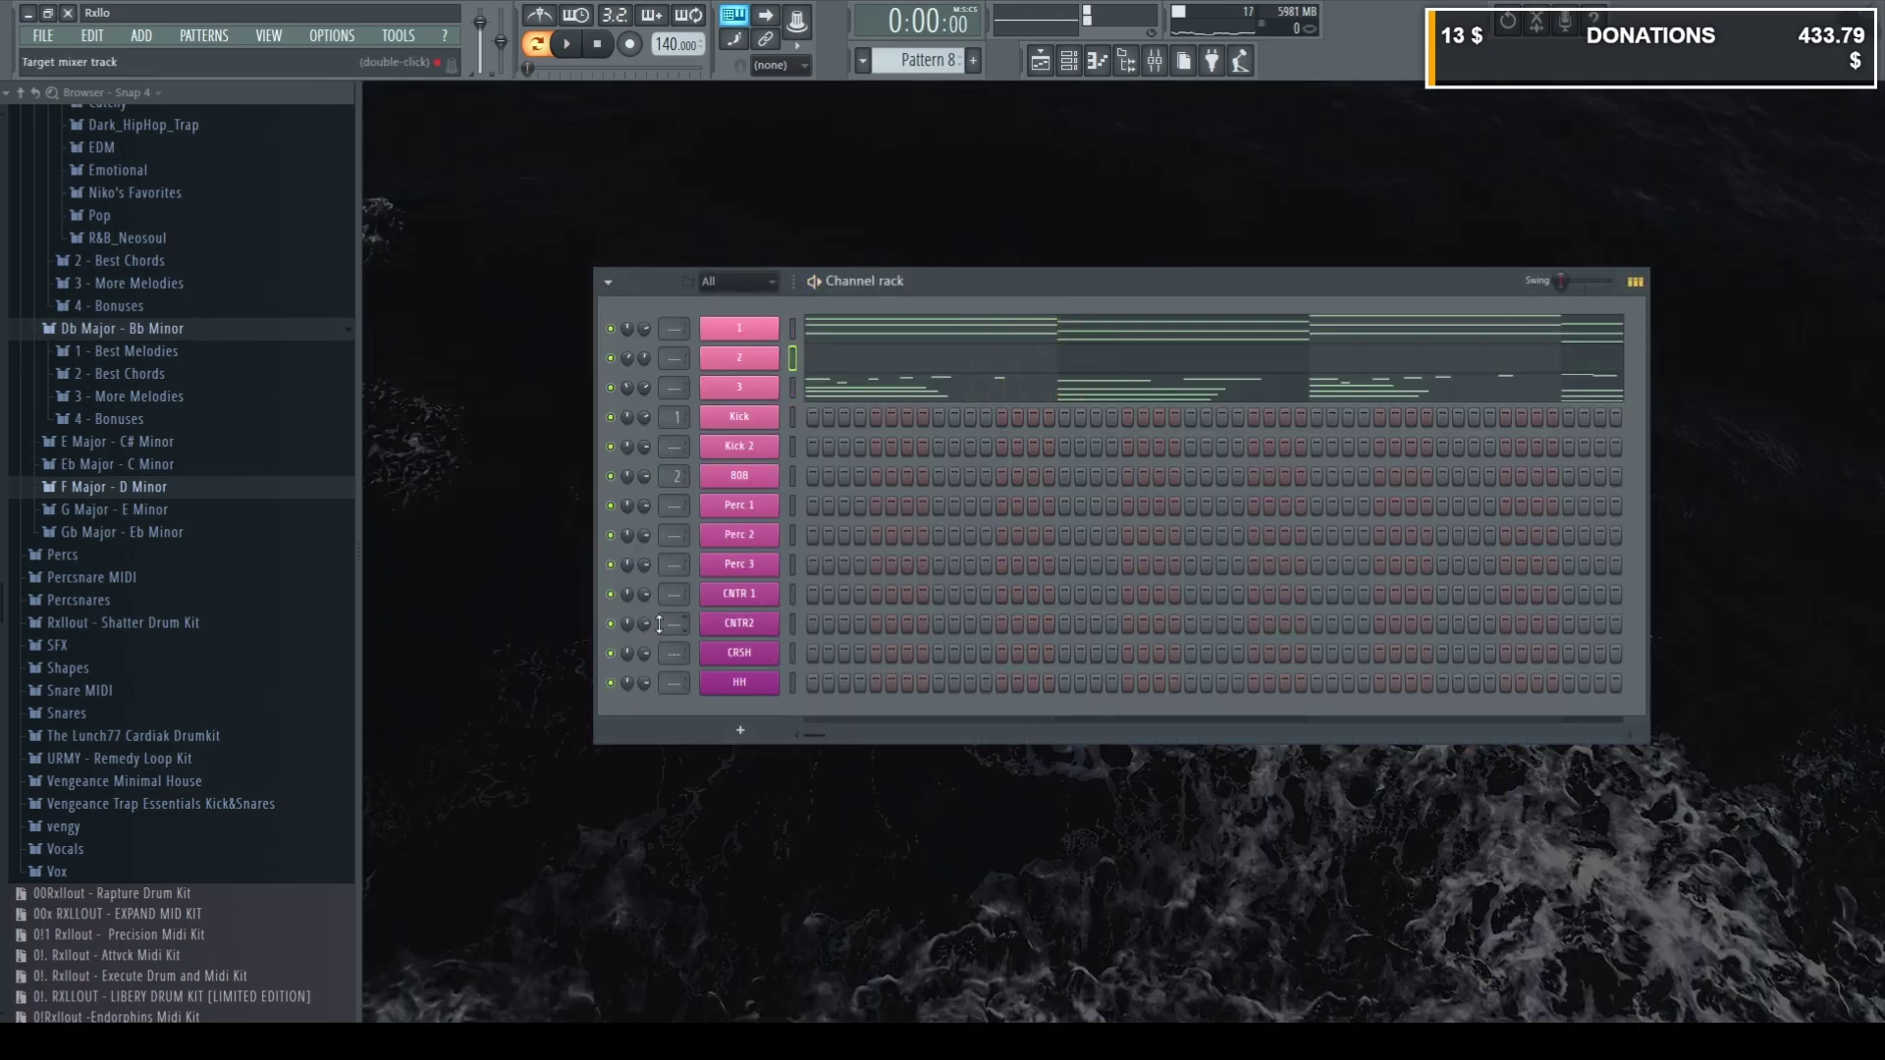
# Place three consecutive D5 notes at the start of the CNTR 1 channel, giving the second and third a lower velocity.
pyautogui.scroll(5, 189, 597)
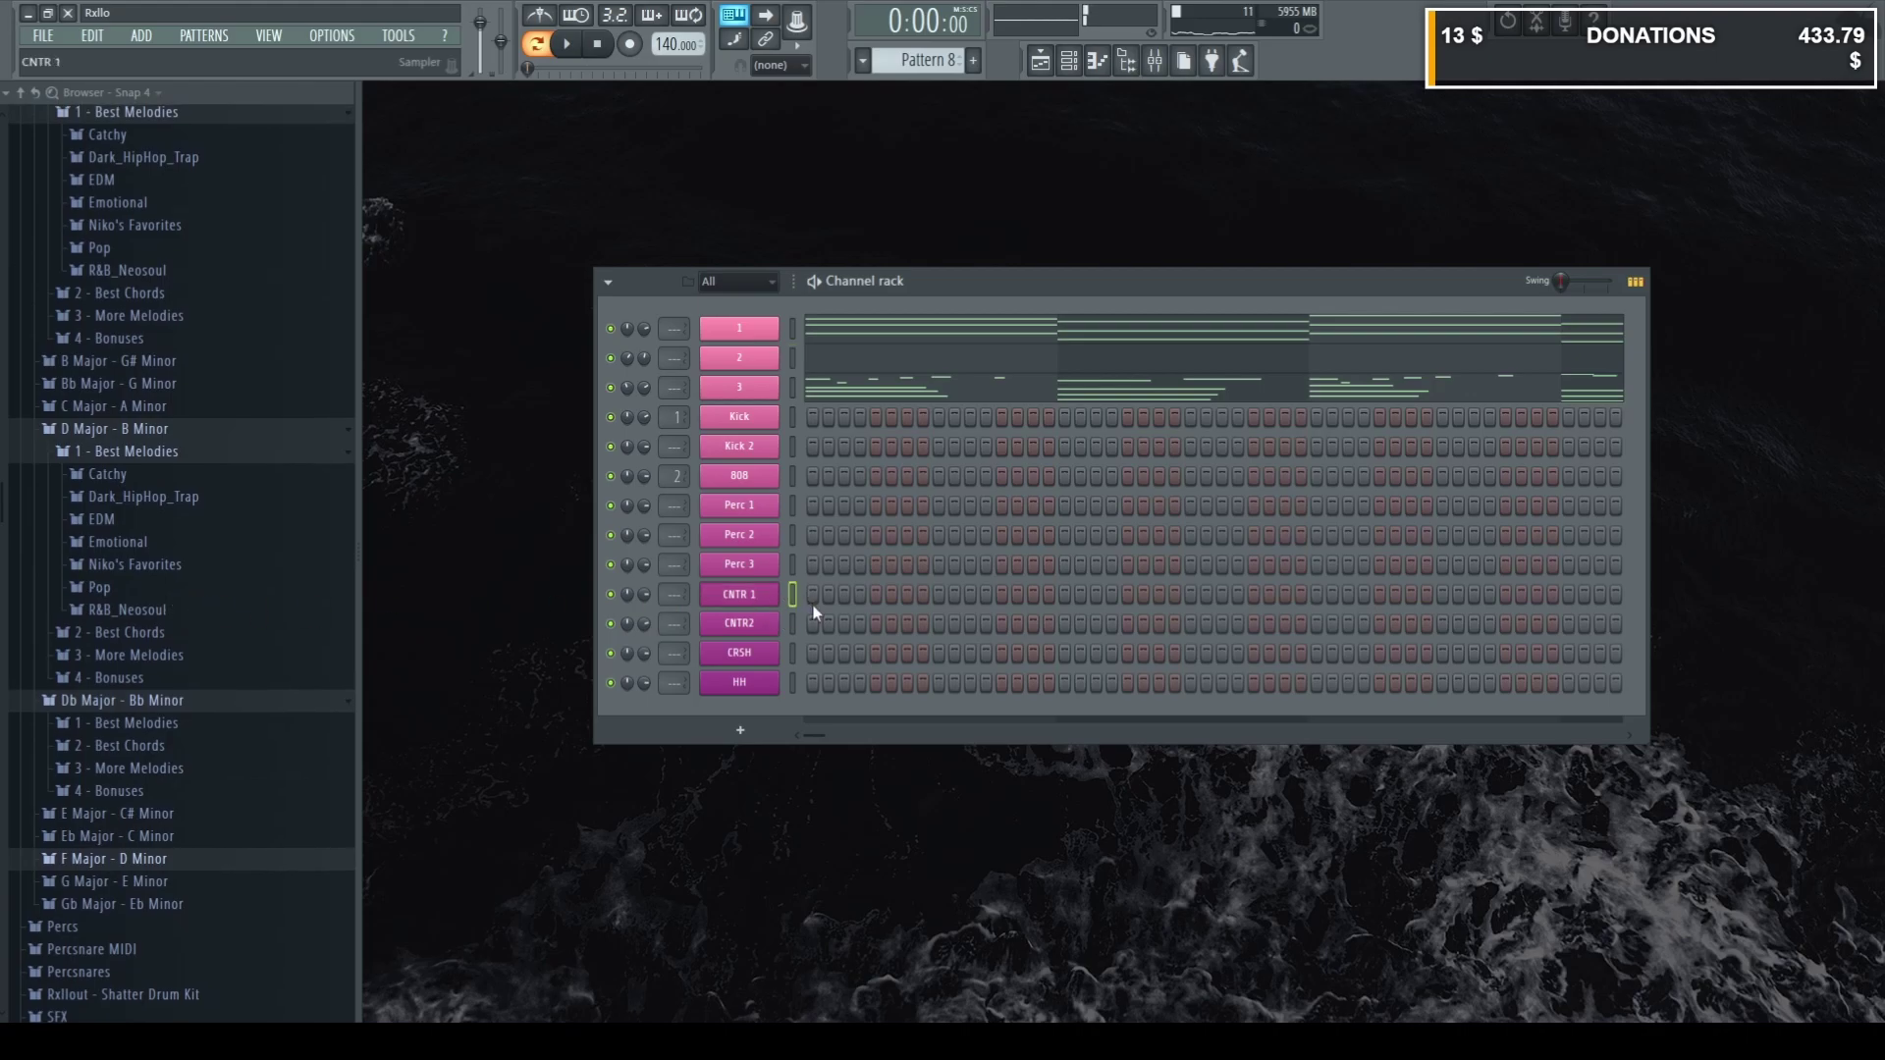
pyautogui.press('F7')
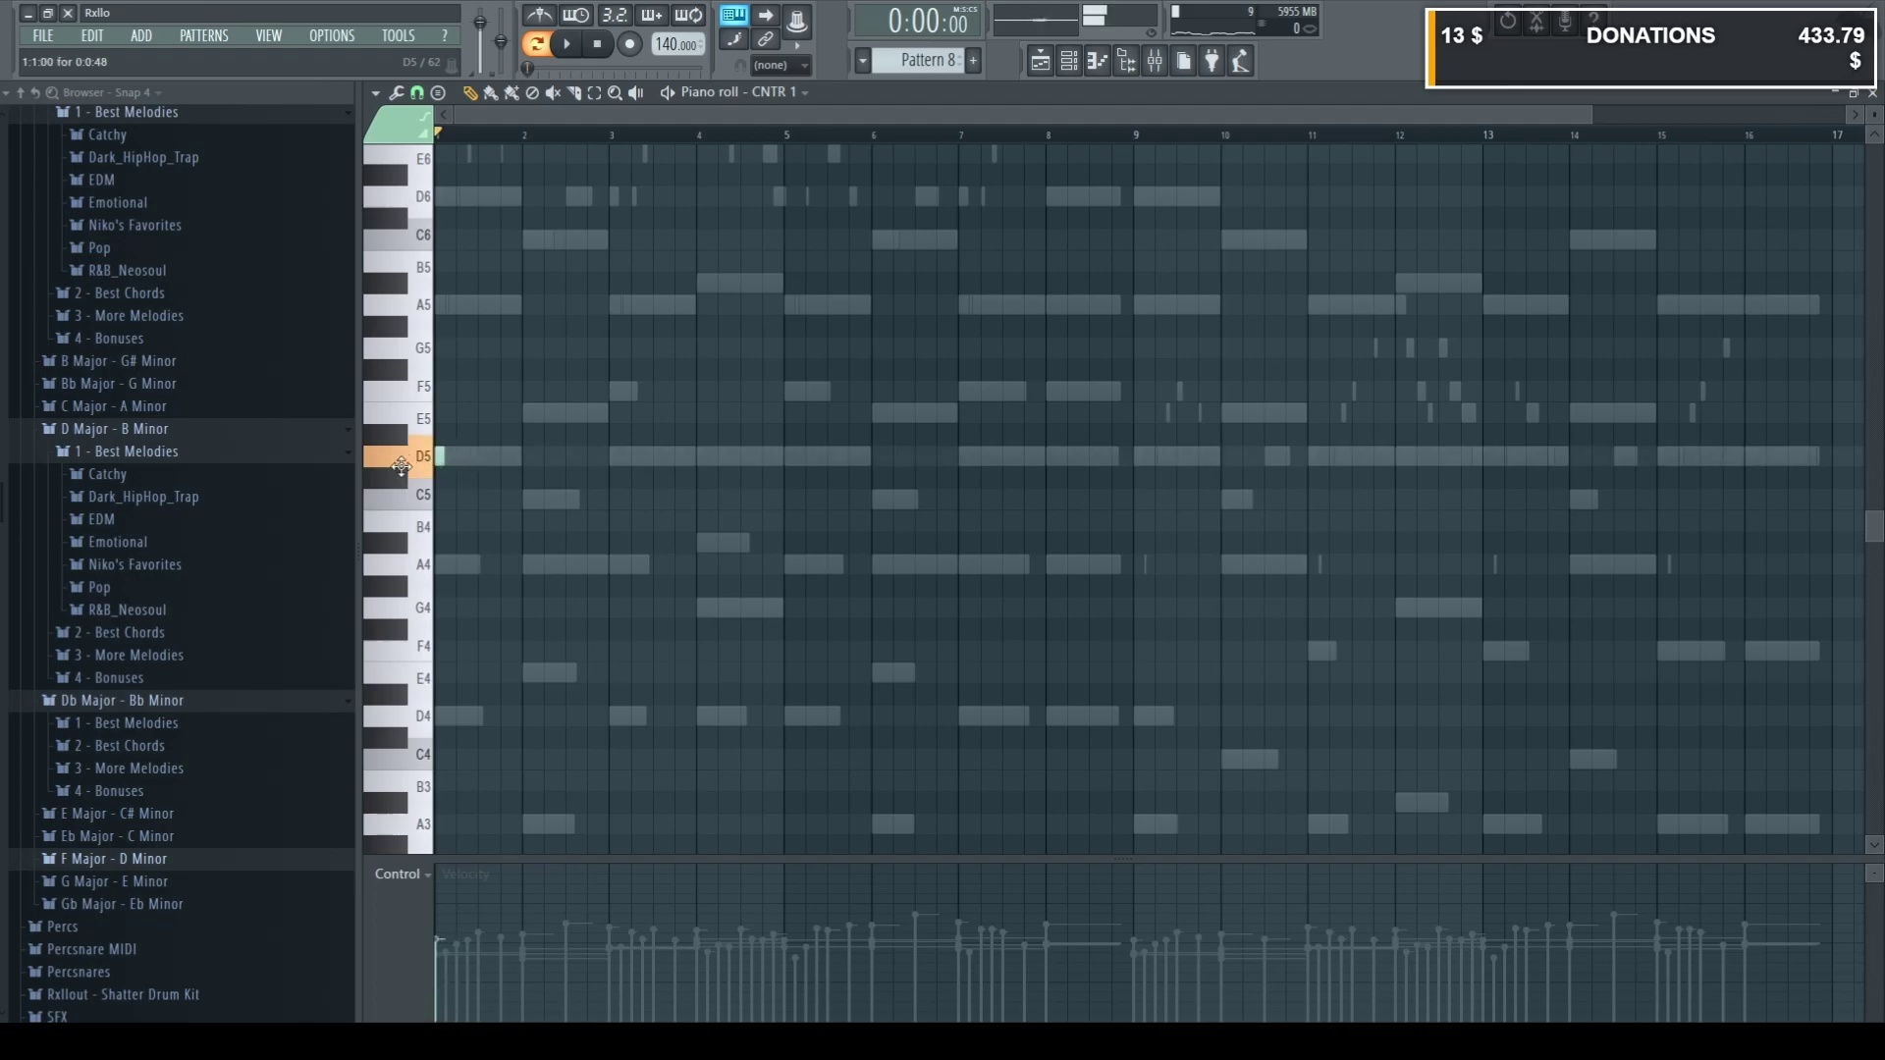
pyautogui.scroll(5, 454, 470)
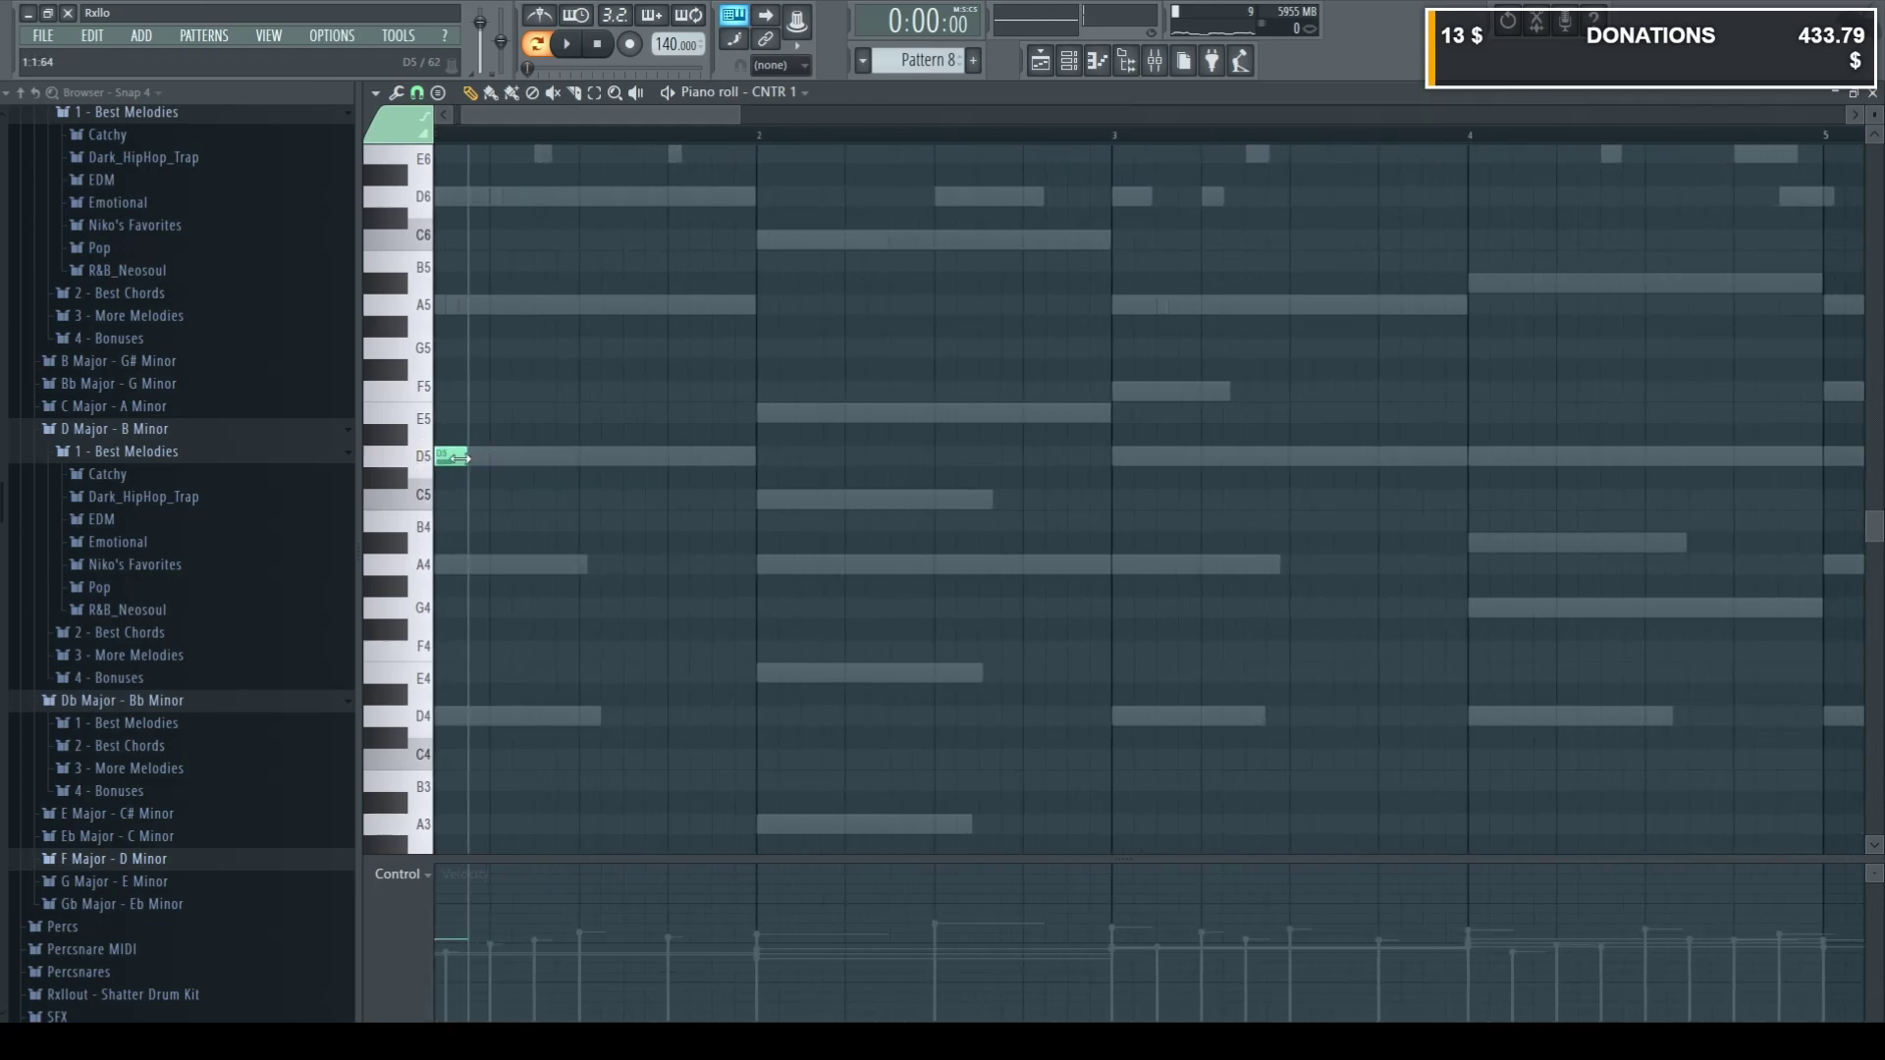
pyautogui.press('space')
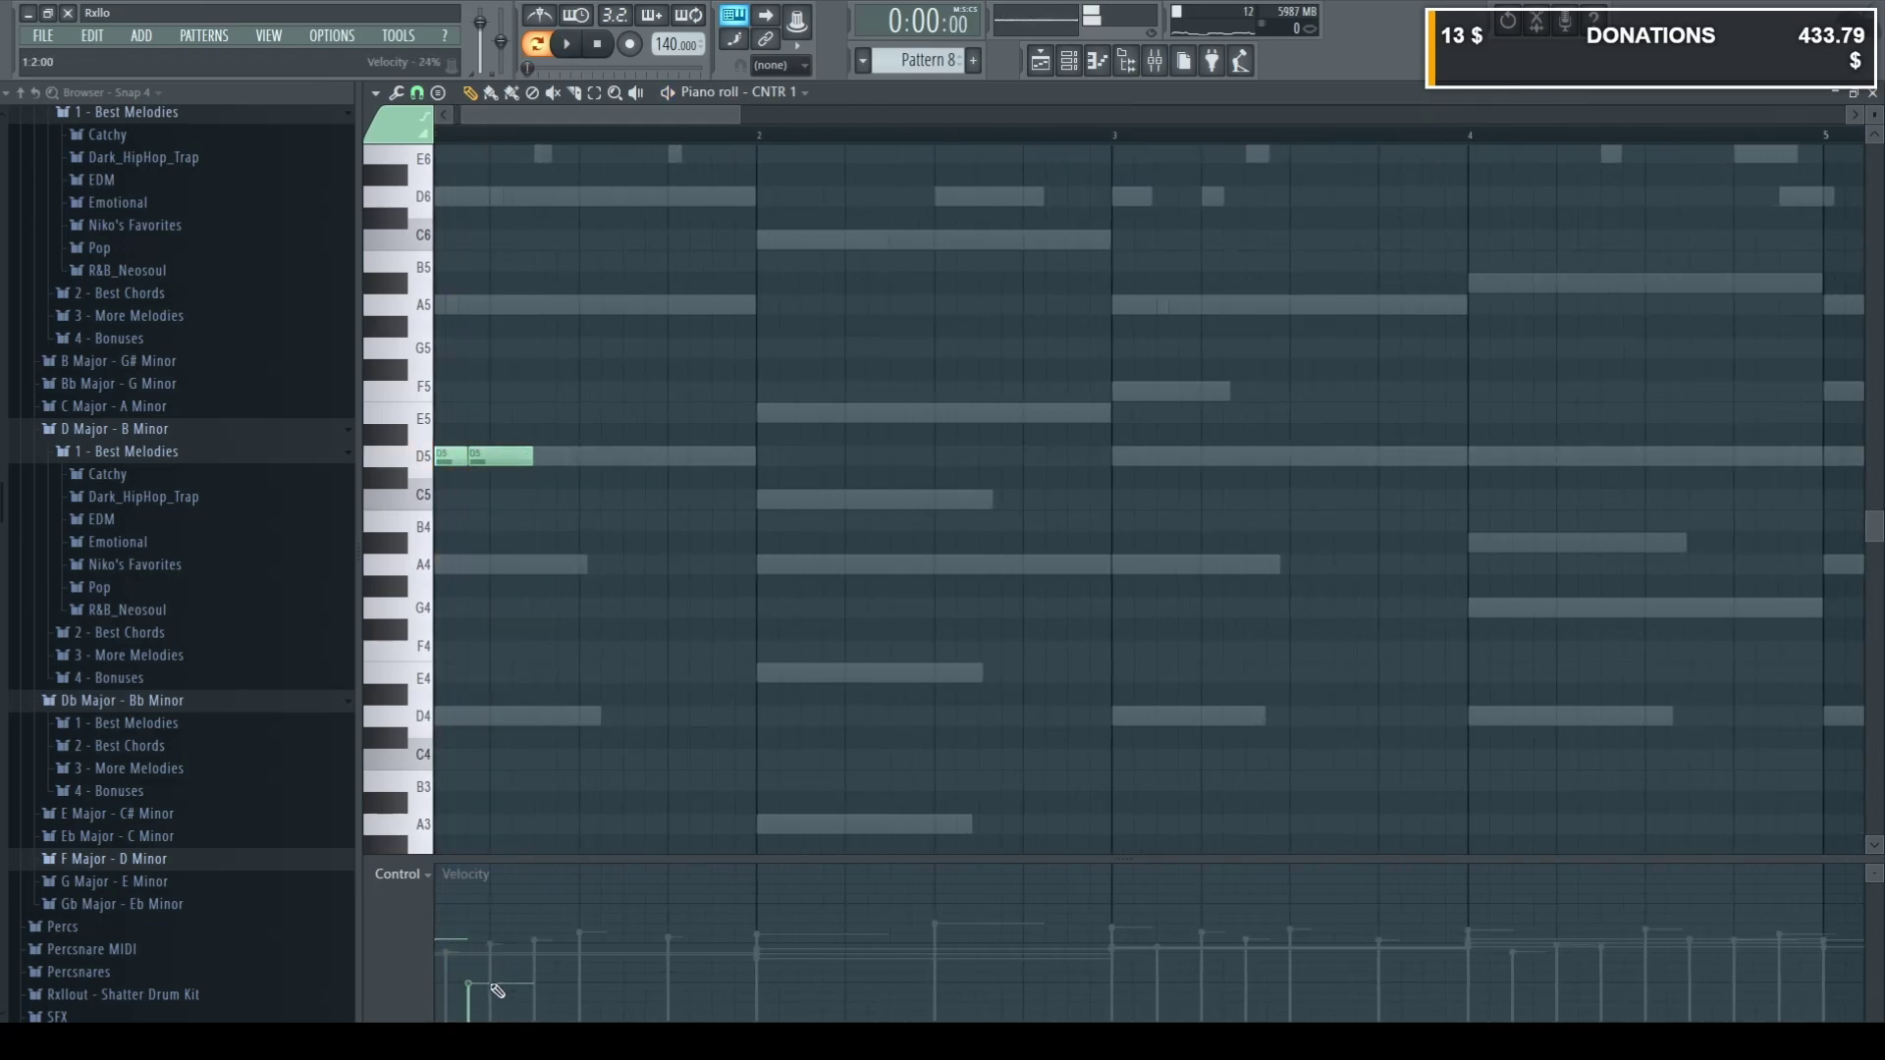
pyautogui.press('space')
pyautogui.moveTo(560, 475); pyautogui.dragTo(549, 447)
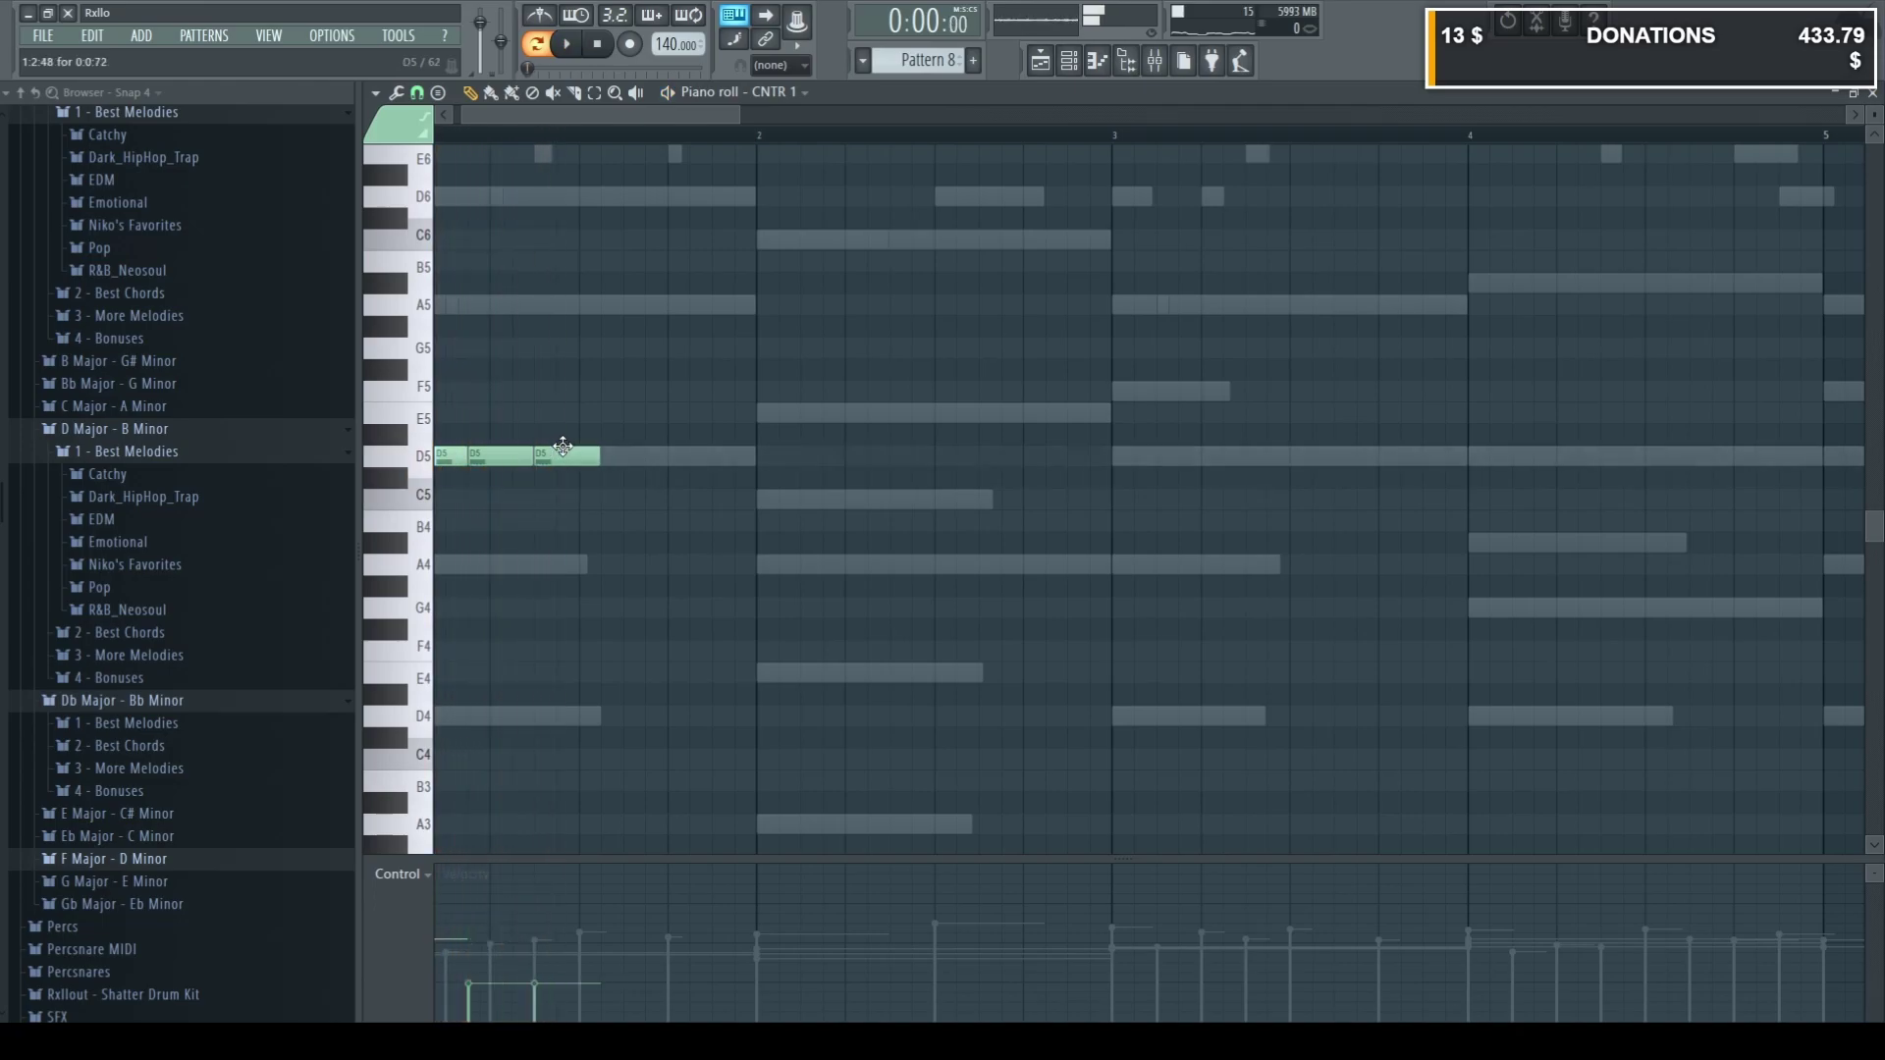
pyautogui.click(1872, 92)
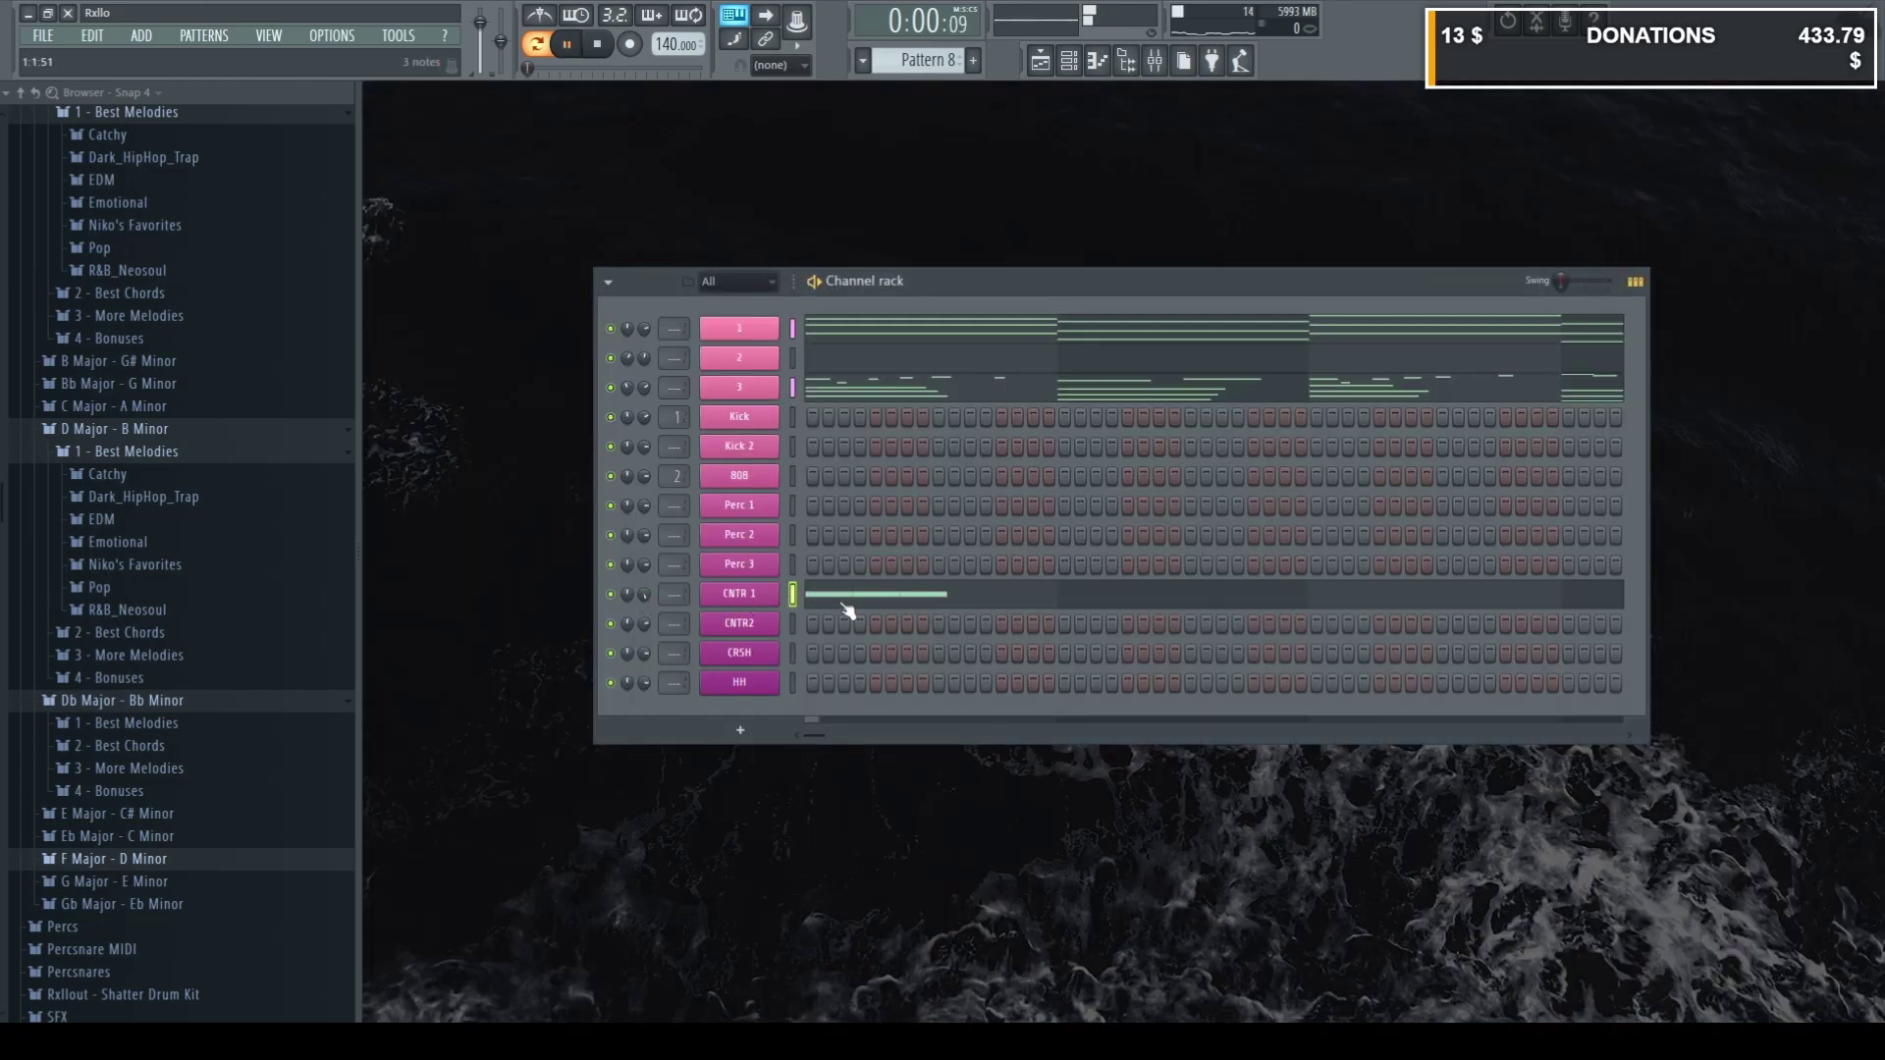
# Rework CNTR 1's opening D5 notes into a tighter rhythm, and add two quiet notes near the end of bar 1.
pyautogui.click(844, 605)
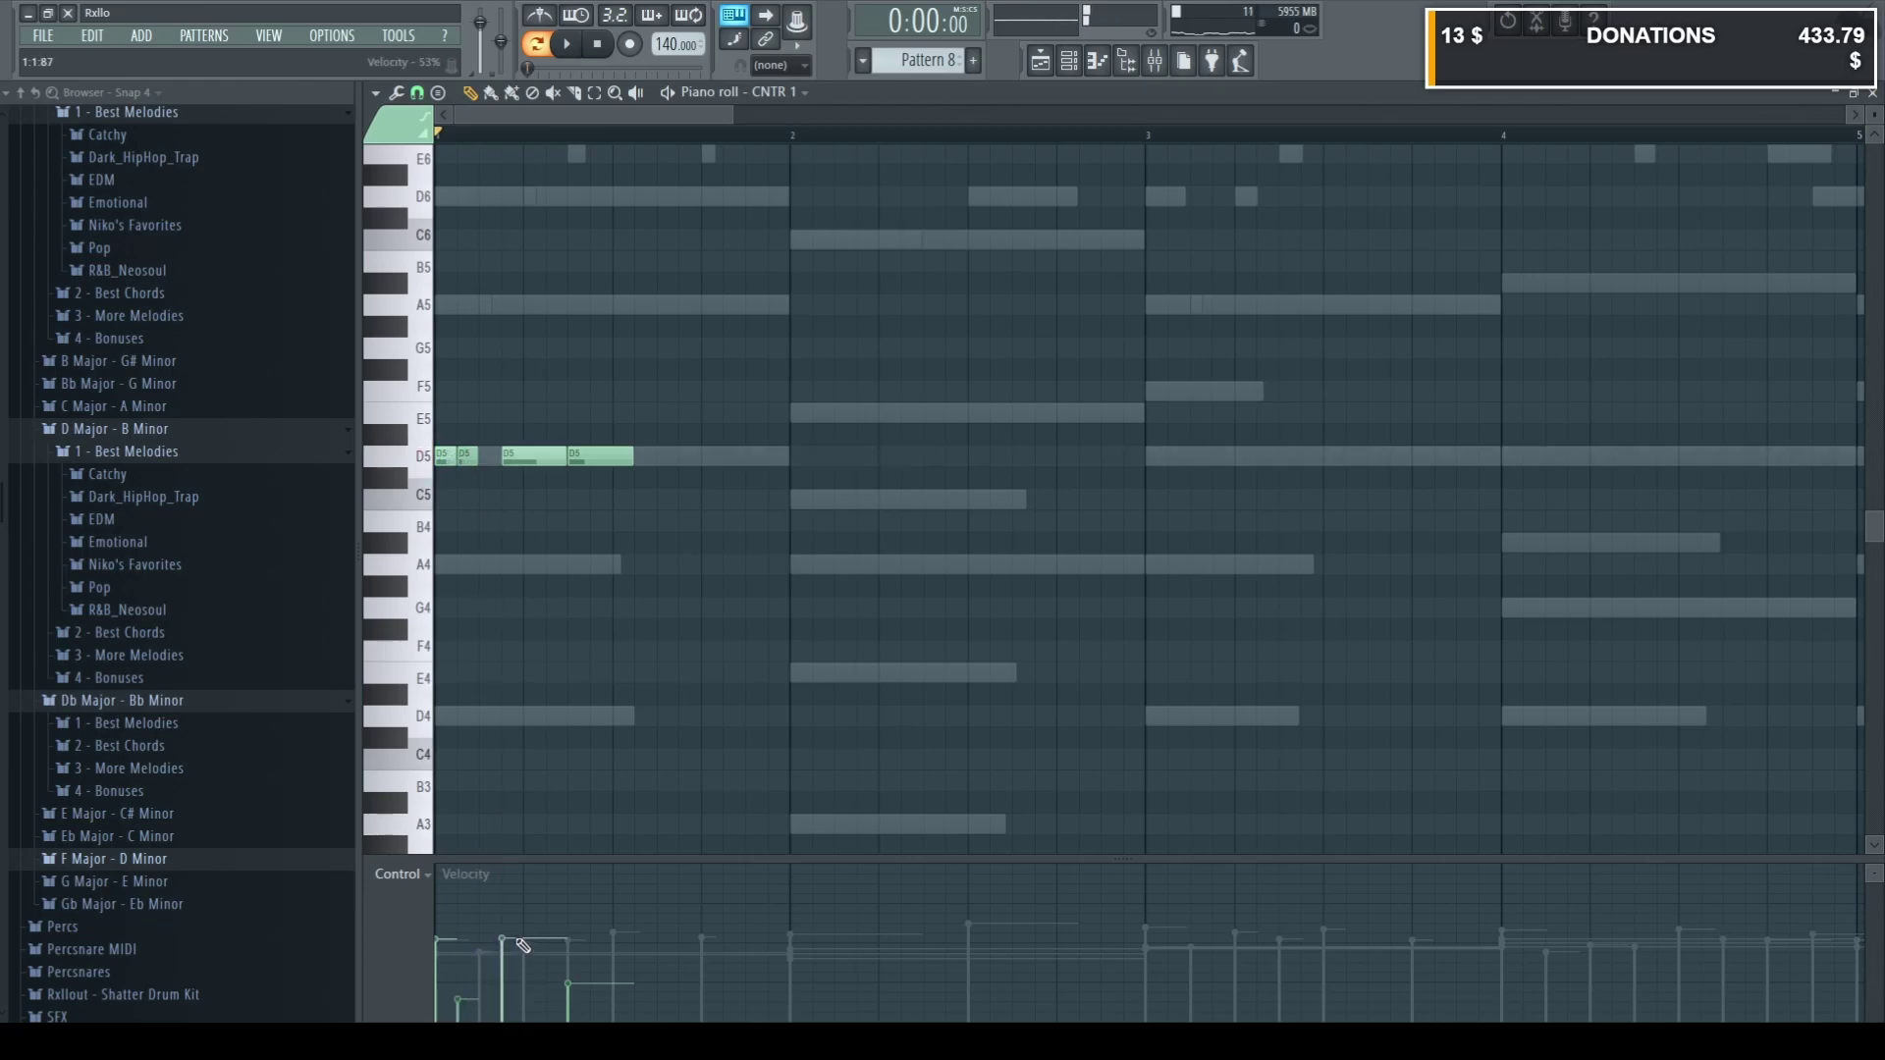
pyautogui.scroll(-1, 579, 648)
pyautogui.keyDown('ctrl'); pyautogui.moveTo(642, 502); pyautogui.dragTo(646, 455); pyautogui.keyUp('ctrl')
pyautogui.rightClick(618, 455)
pyautogui.press('space')
pyautogui.press('space')
pyautogui.click(636, 457)
pyautogui.click(716, 461)
pyautogui.moveTo(647, 459); pyautogui.dragTo(667, 458)
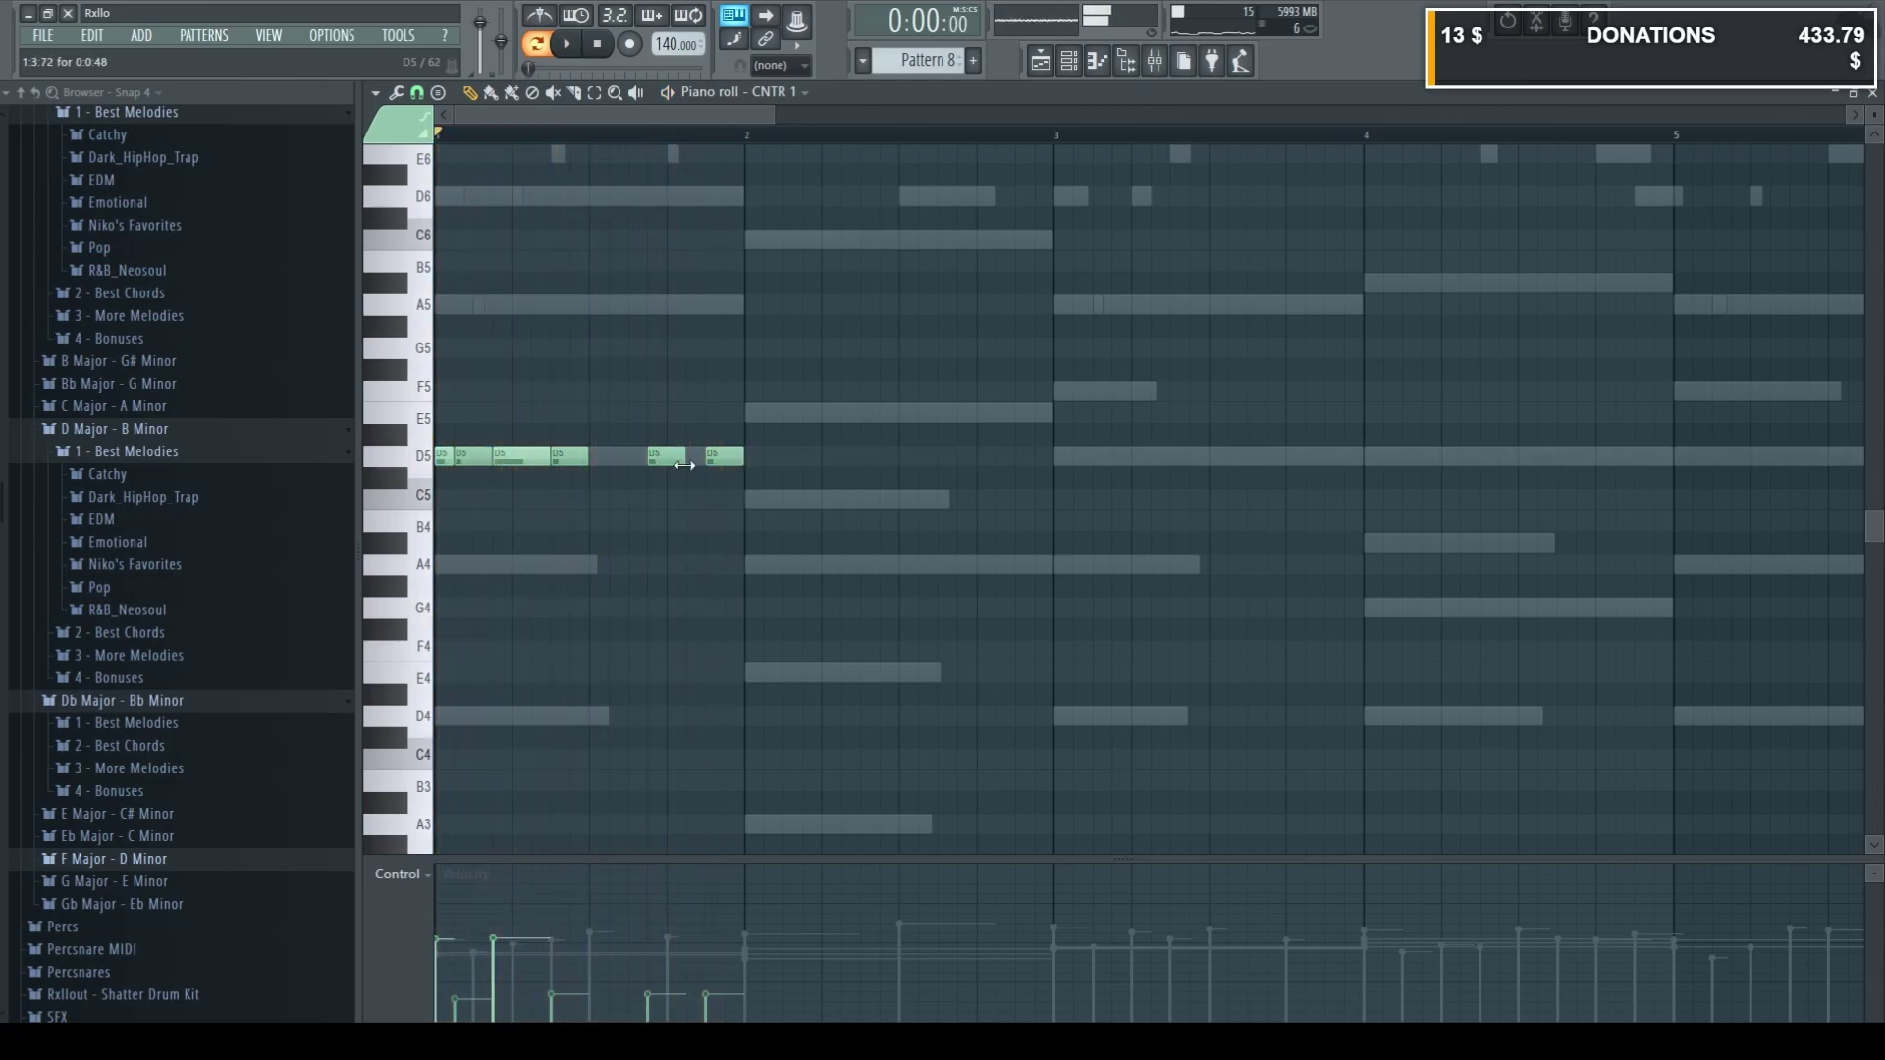
# Add short D5 notes within beats 2 and 3 of CNTR 1's first bar, shortening the neighbouring notes to make room.
pyautogui.hotkey('ctrl', 'a')
pyautogui.click(577, 488)
pyautogui.click(601, 456)
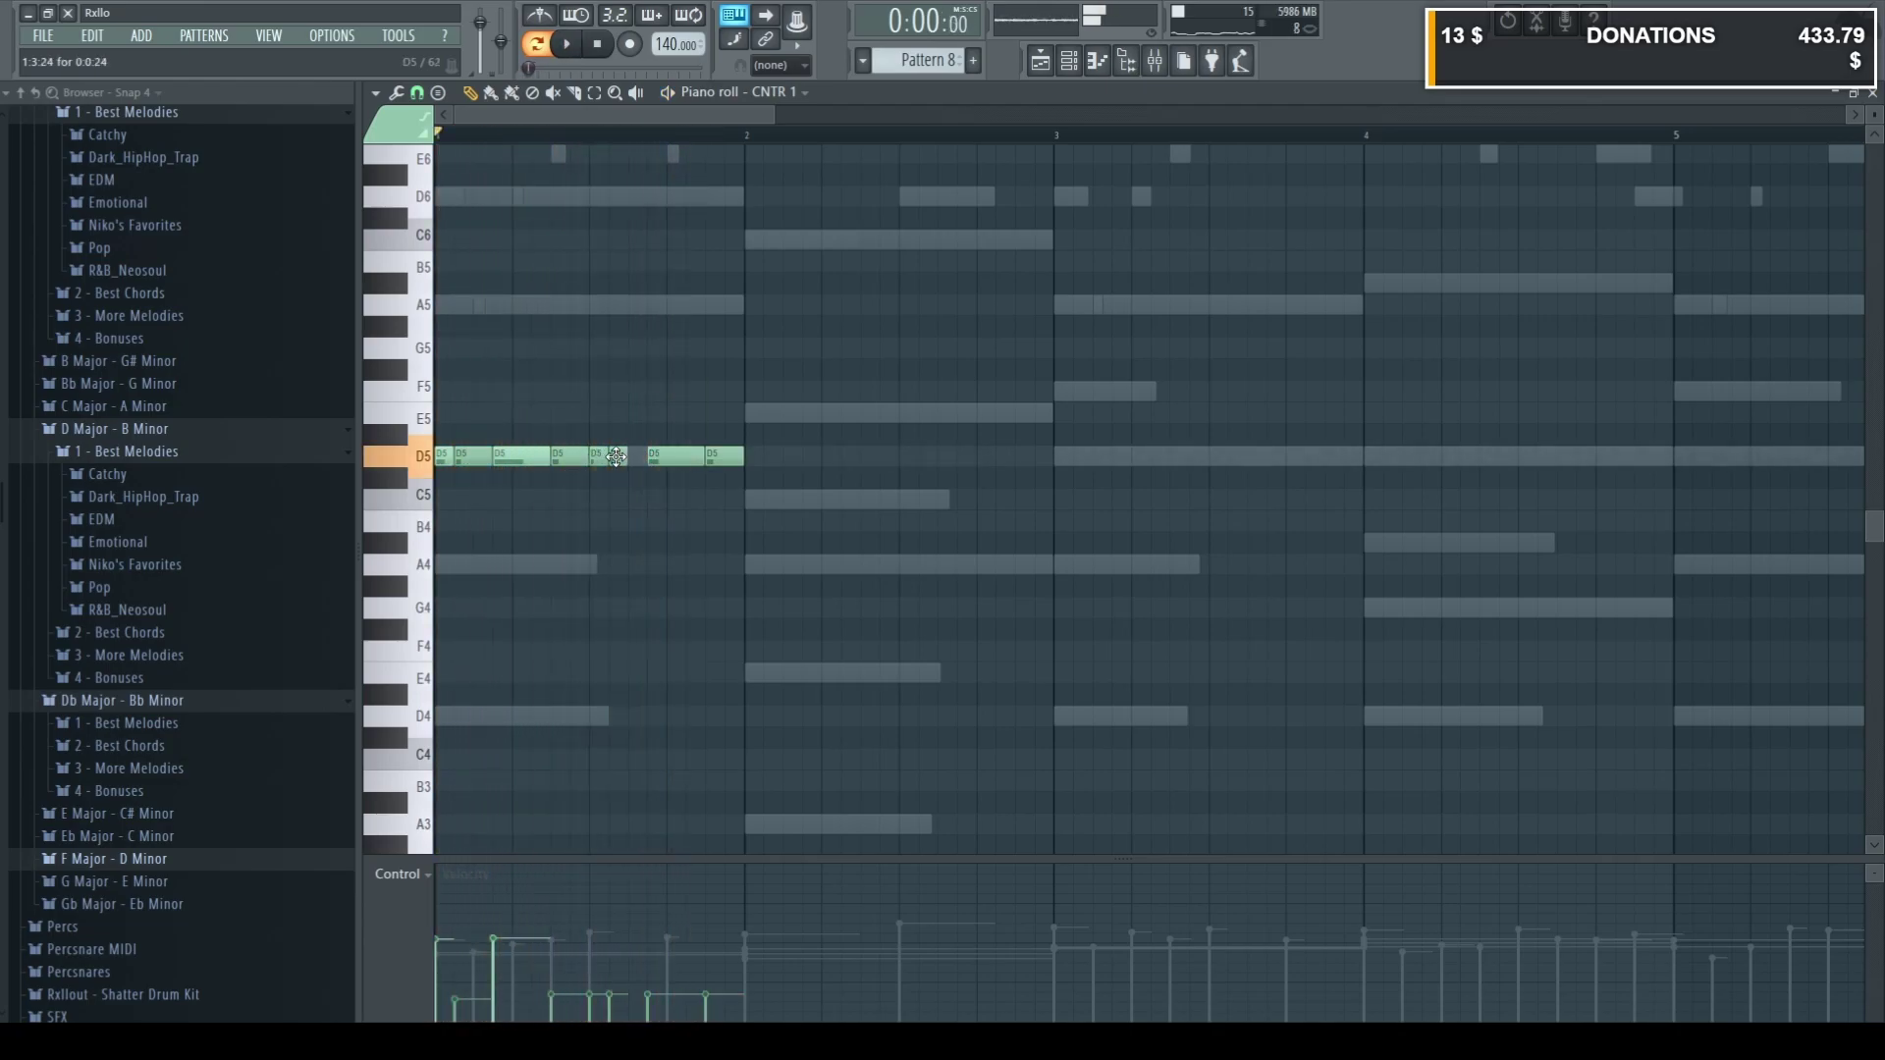
pyautogui.moveTo(586, 457); pyautogui.dragTo(530, 457)
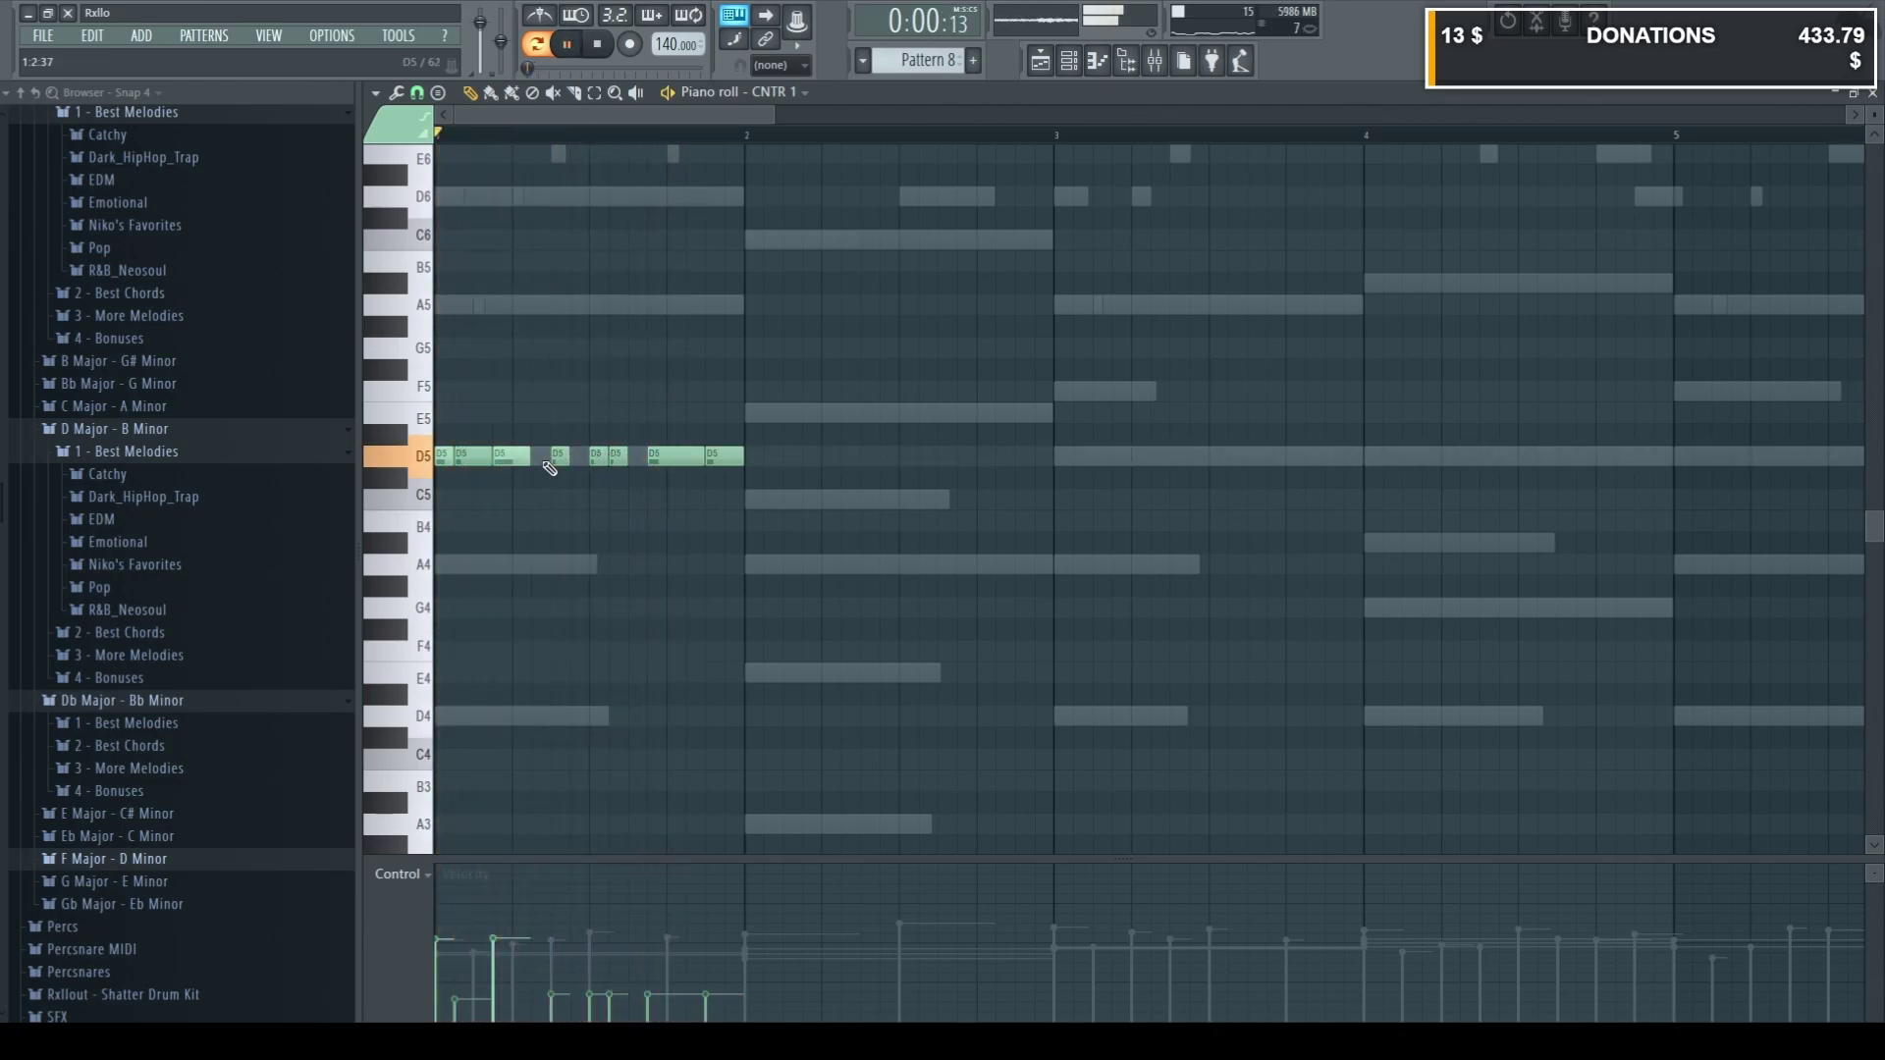
pyautogui.click(559, 456)
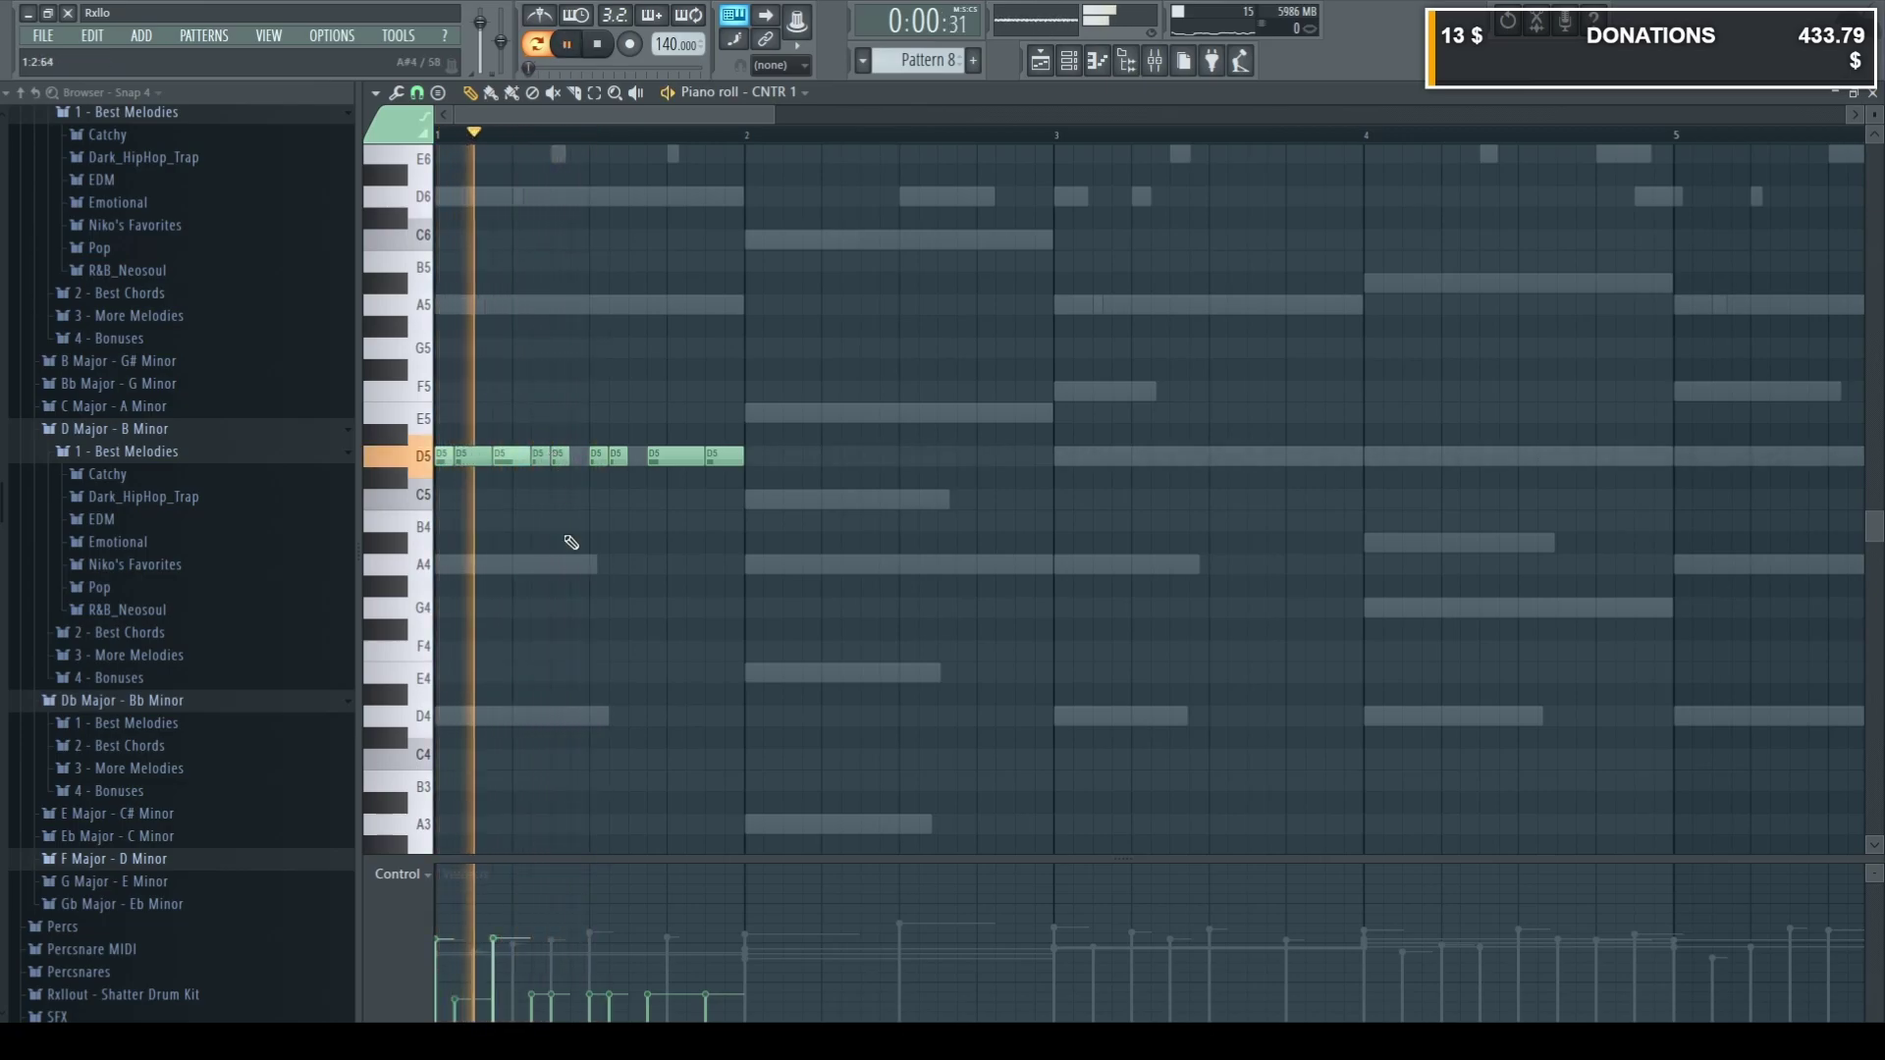
# Raise the velocity of the second note in both short D5 pairs of bar 1 to about 58%, and play the pattern.
pyautogui.click(553, 934)
pyautogui.press('space')
pyautogui.press('space')
pyautogui.press('space')
pyautogui.moveTo(647, 986); pyautogui.dragTo(609, 934)
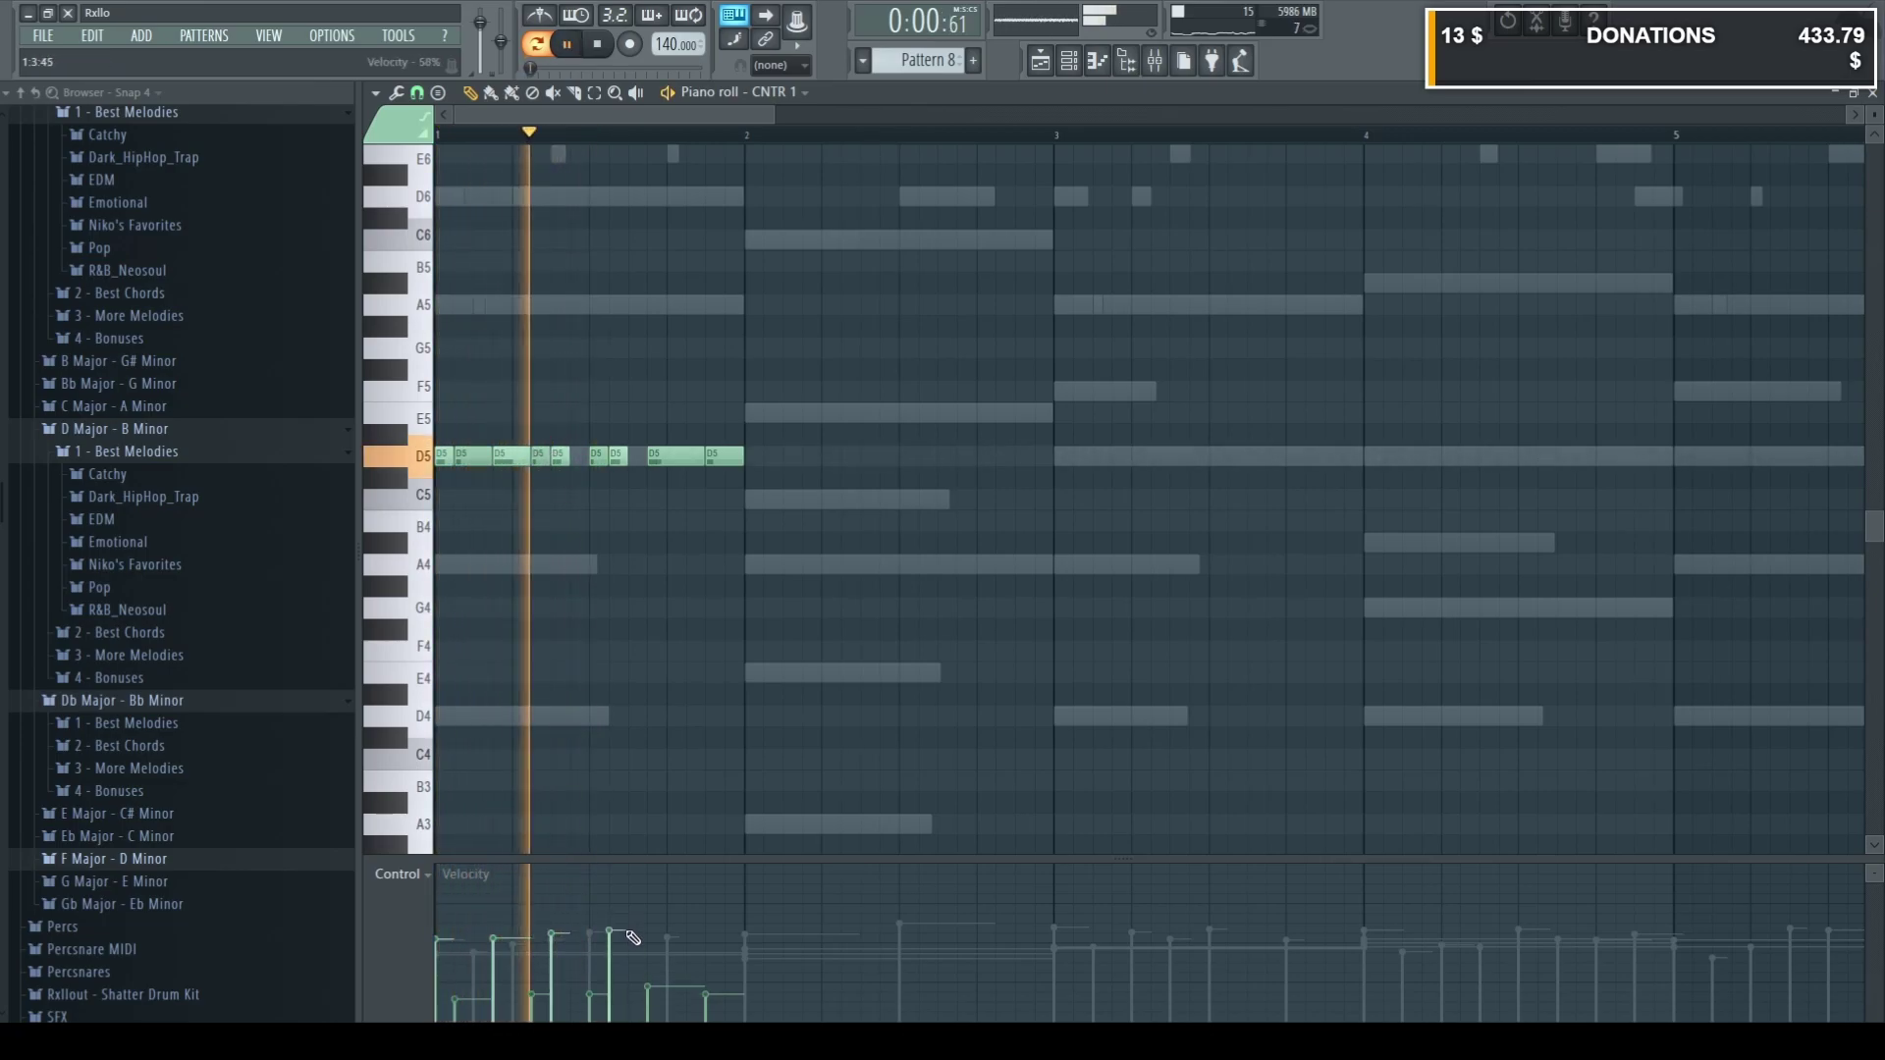
# Duplicate CNTR 1's one-bar D5 rhythm into bar 2, and play both bars.
pyautogui.press('space')
pyautogui.moveTo(778, 510); pyautogui.dragTo(757, 458)
pyautogui.press('space')
pyautogui.hotkey('ctrl', 'a')
pyautogui.hotkey('ctrl', 'd')
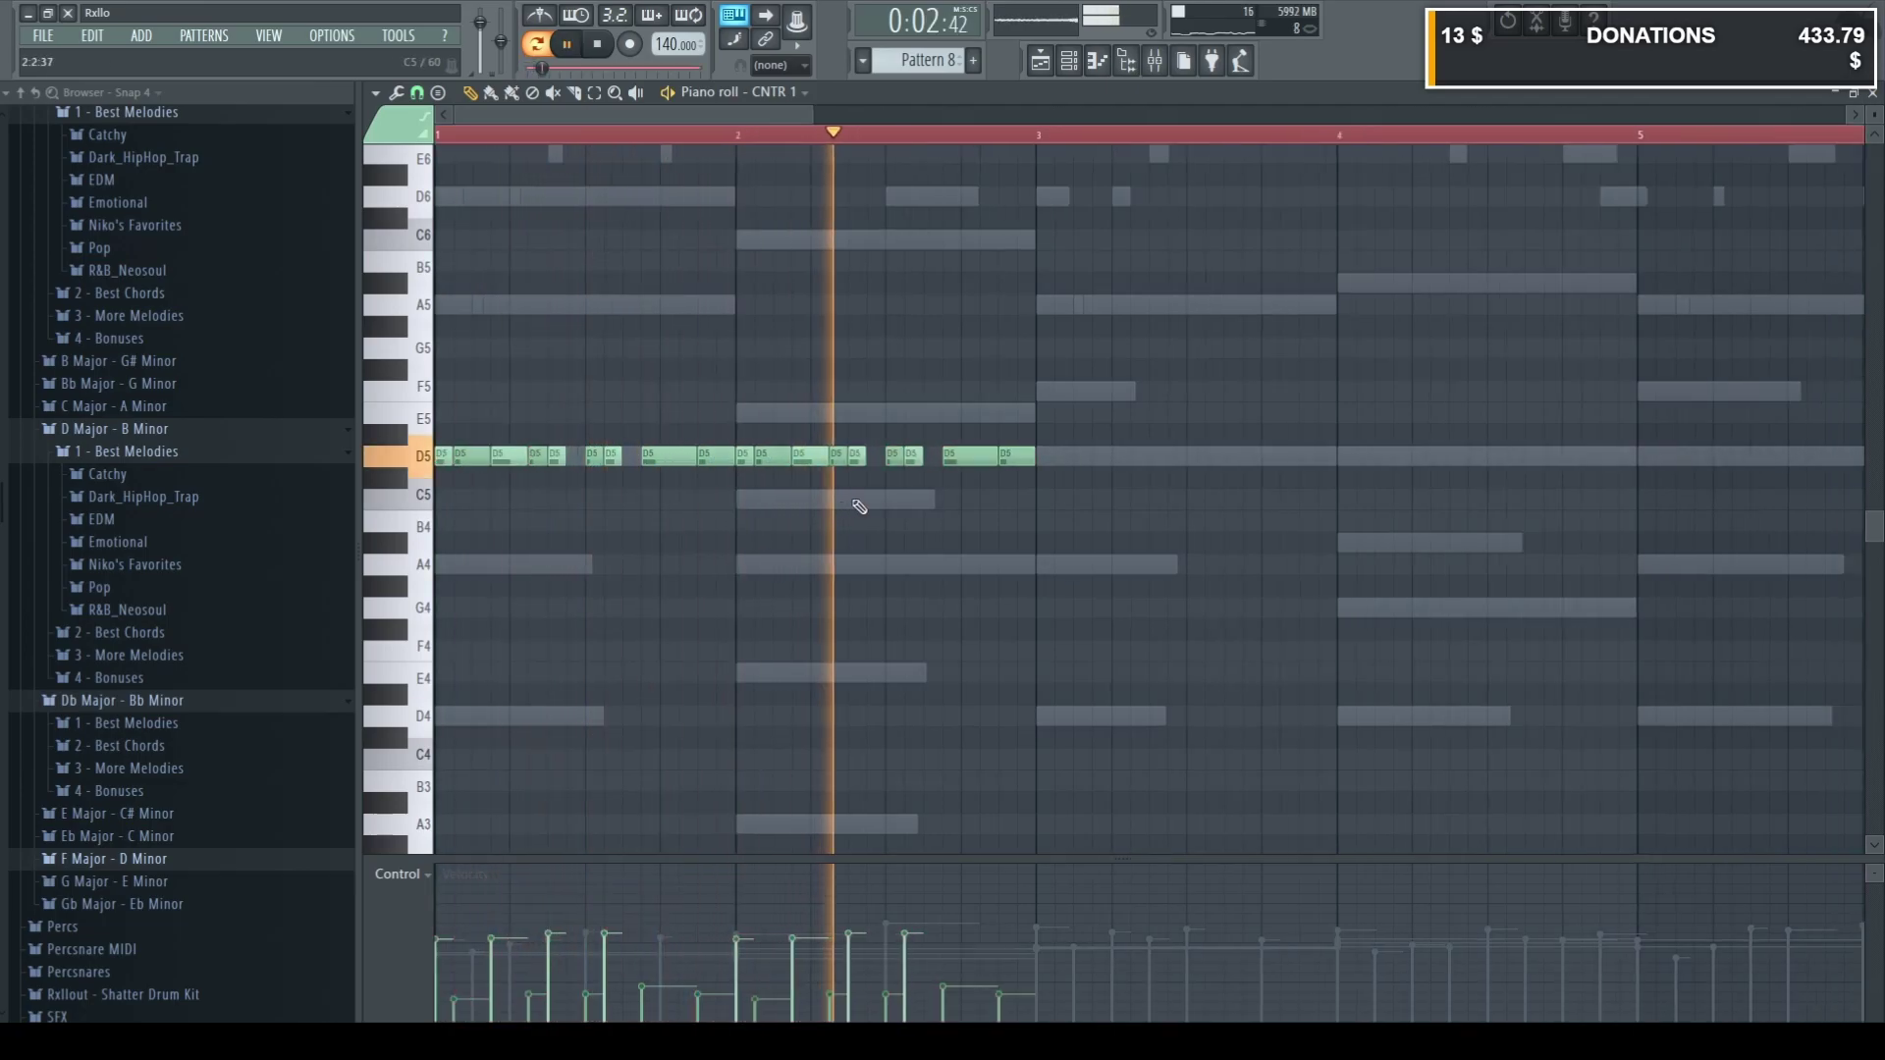
pyautogui.scroll(-2, 851, 499)
pyautogui.press('space')
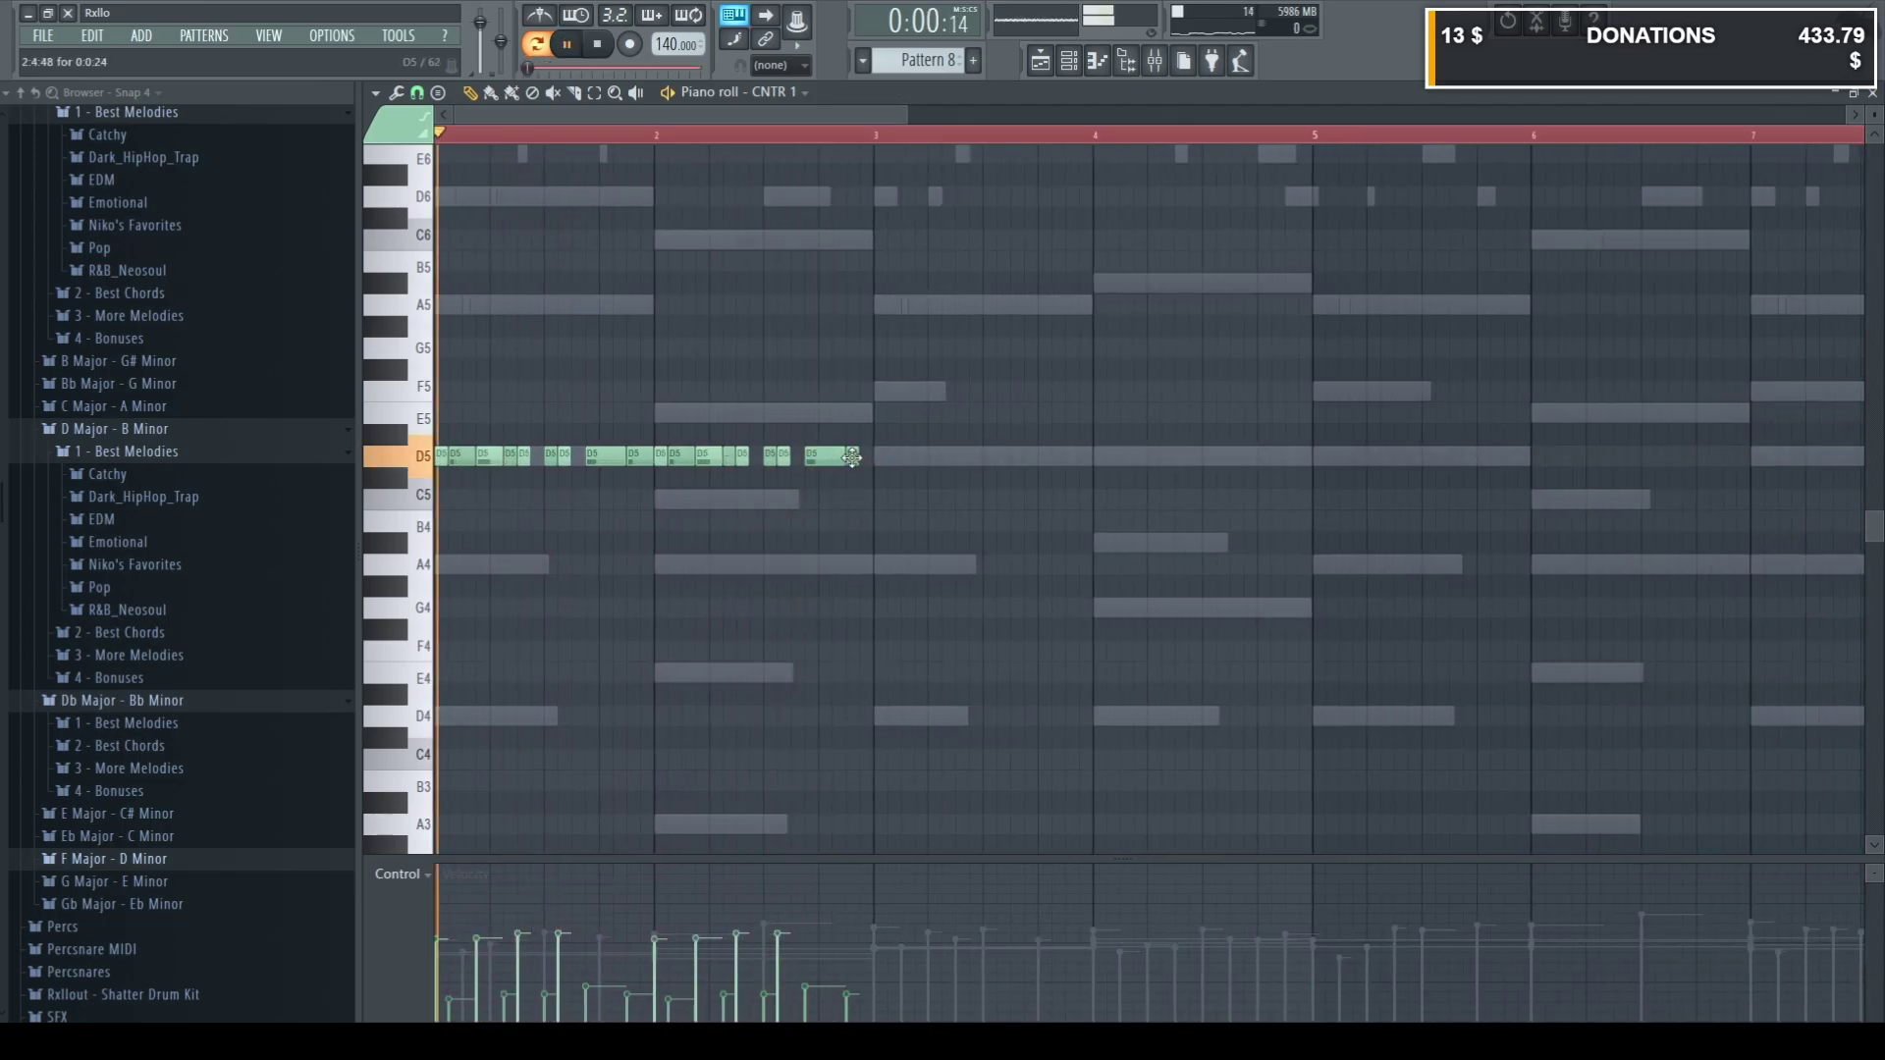
# Add a short D5 note at the end of CNTR 1's second bar, and duplicate the two-bar rhythm through bar 8.
pyautogui.hotkey('ctrl', 'a')
pyautogui.hotkey('ctrl', 'b')
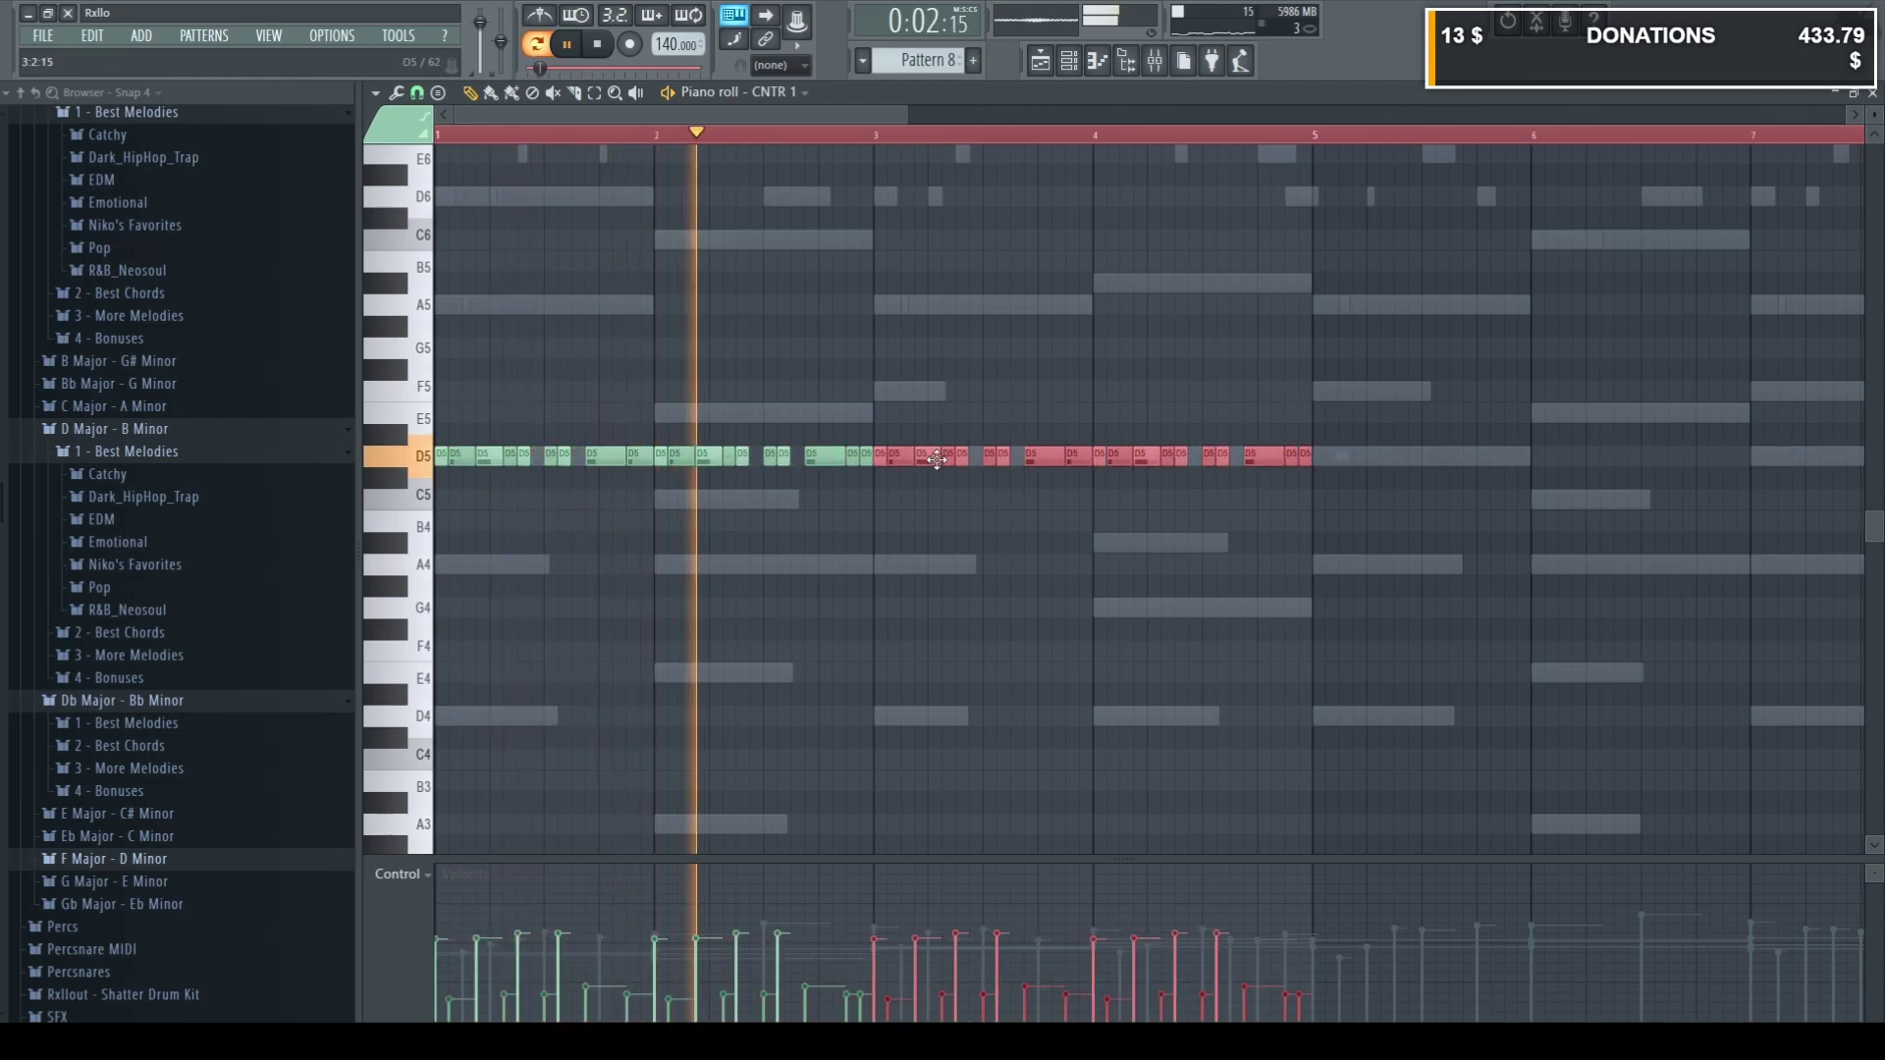
pyautogui.scroll(-4, 887, 518)
pyautogui.scroll(3, 628, 497)
pyautogui.hotkey('ctrl', 'a')
pyautogui.scroll(-2, 576, 504)
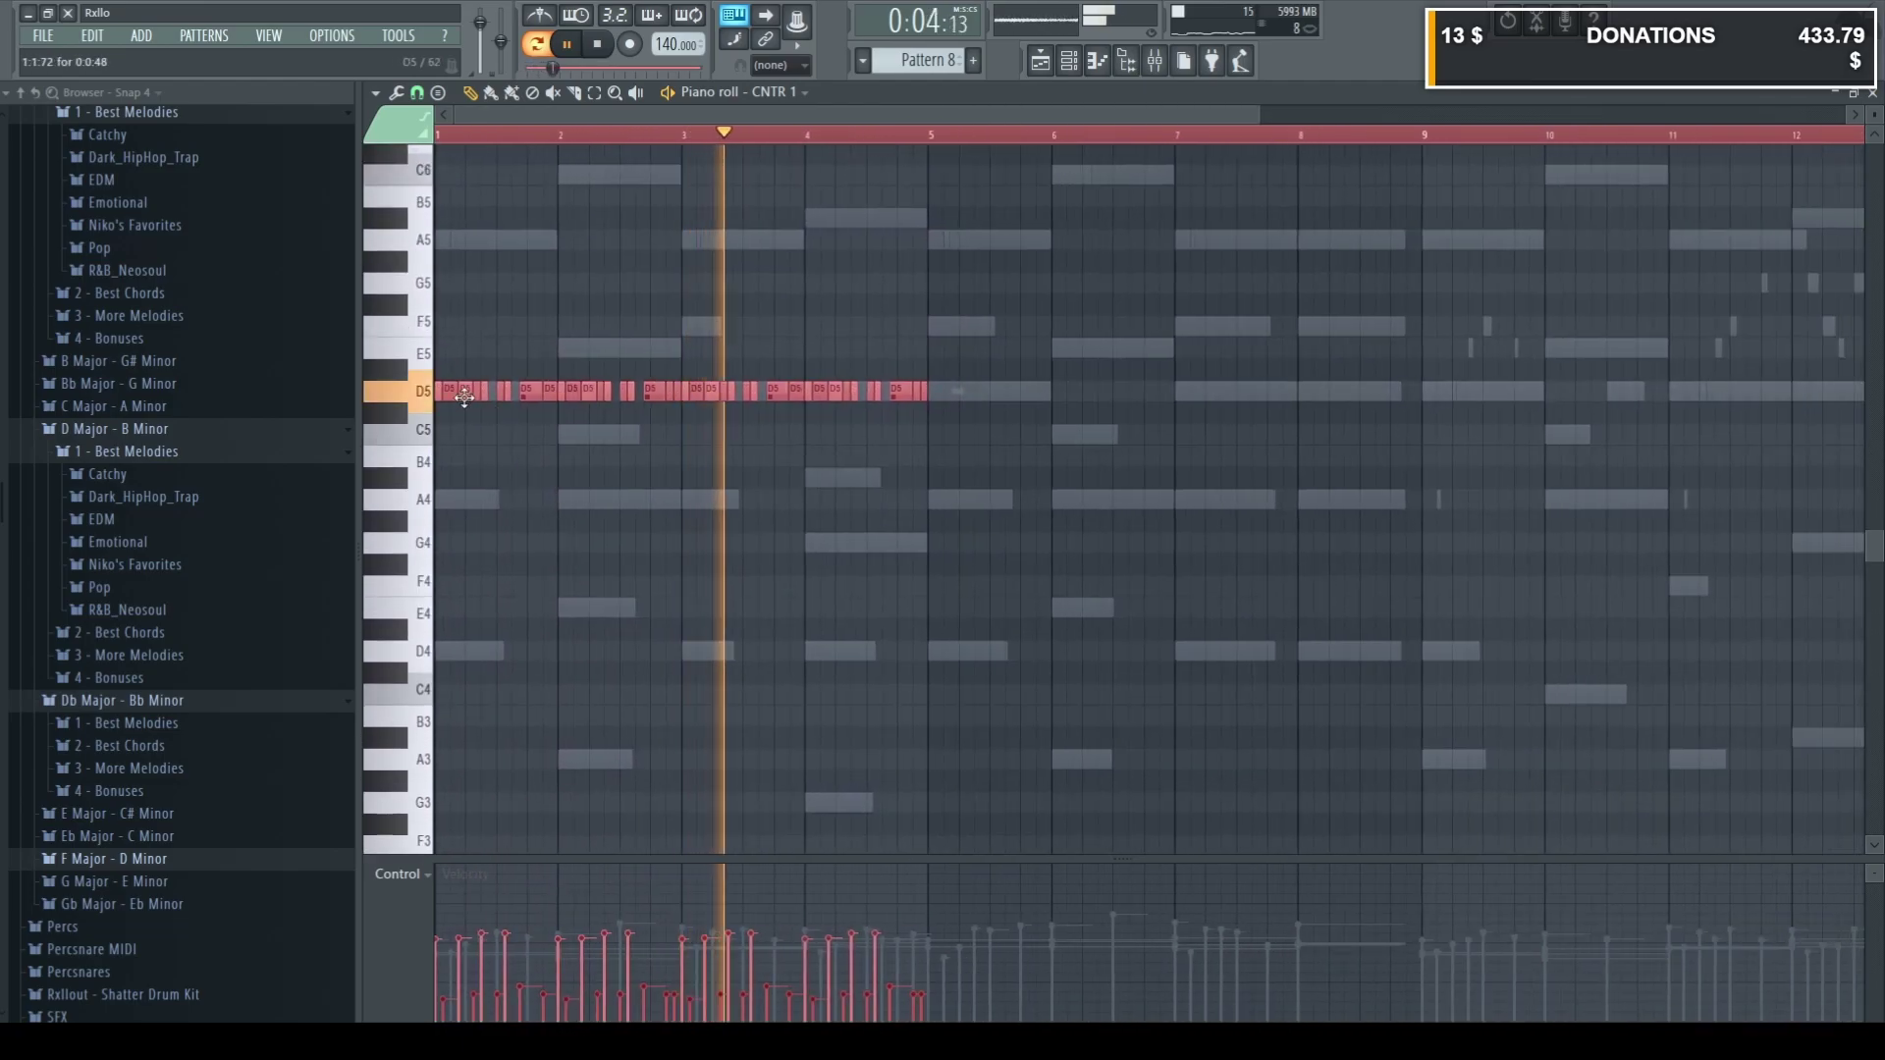
pyautogui.hotkey('ctrl', 'b')
pyautogui.scroll(2, 938, 466)
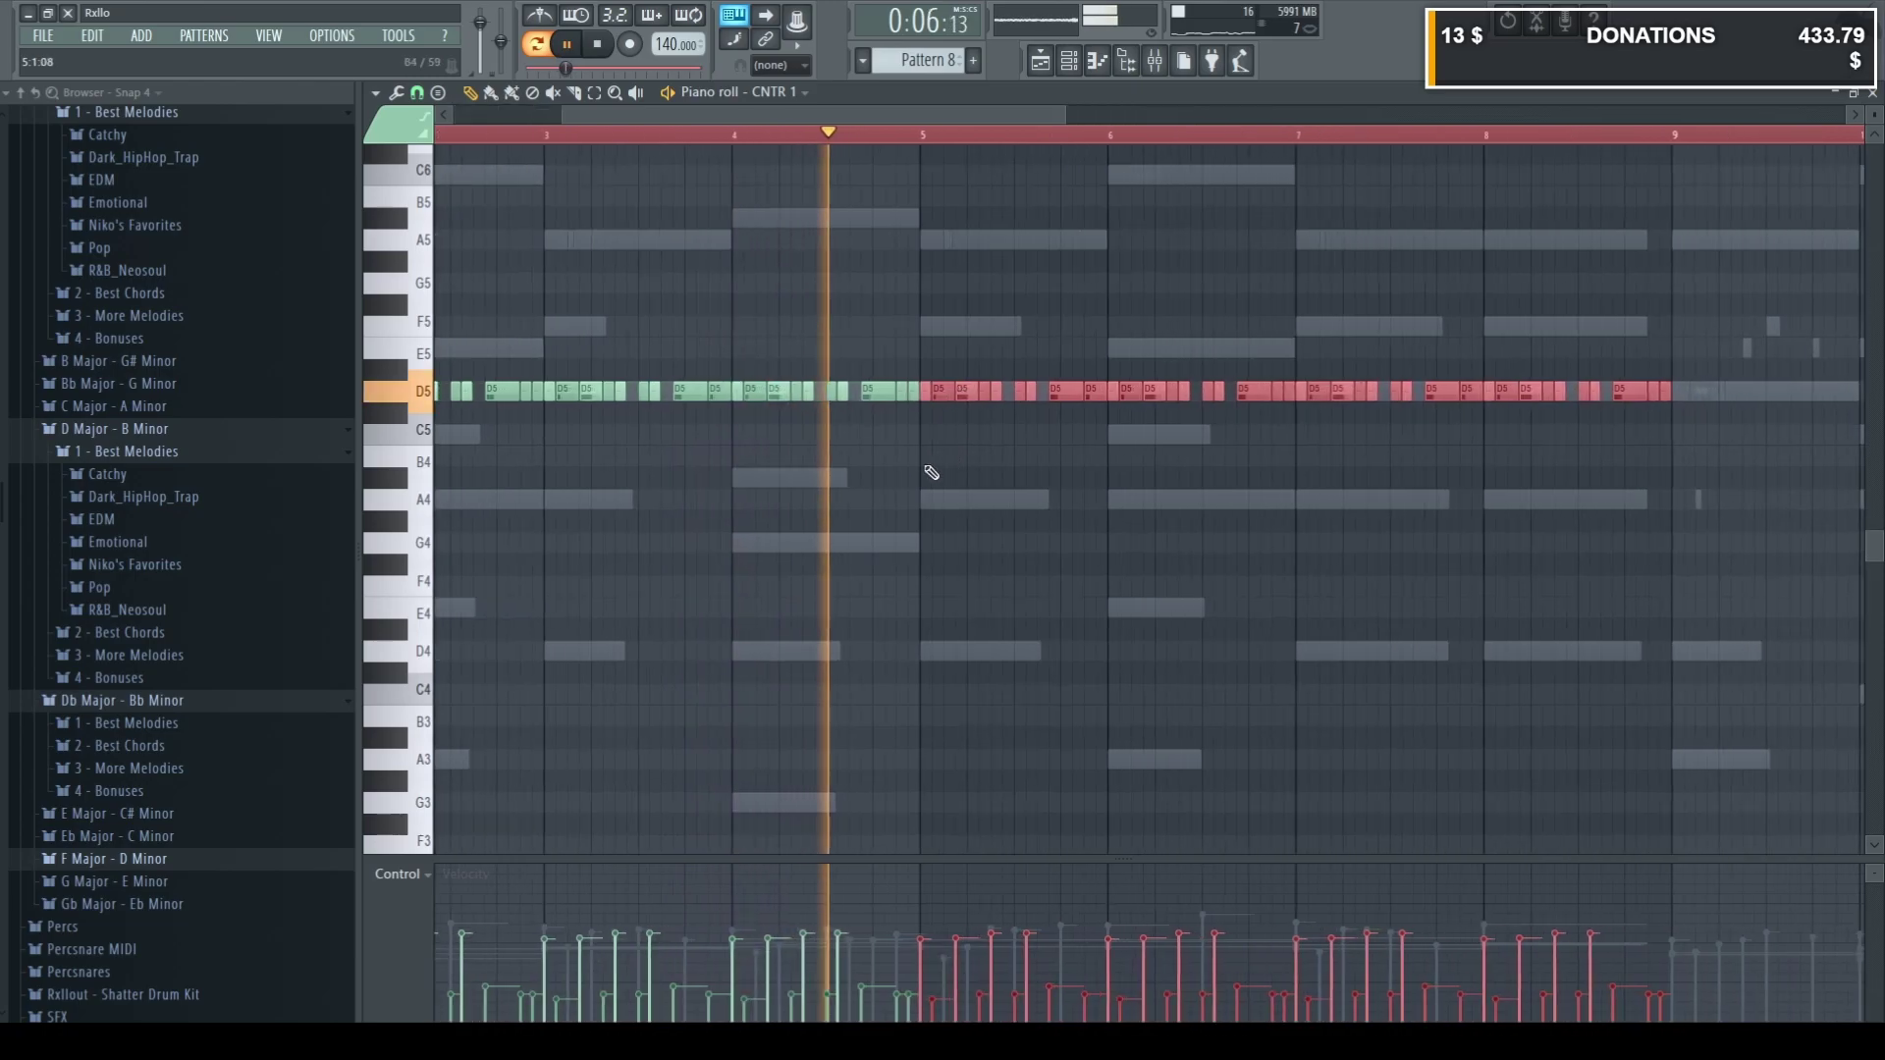
# Duplicate CNTR 1's eight-bar rhythm into bars 9 to 16, and close the piano roll.
pyautogui.hotkey('ctrl', 'd')
pyautogui.scroll(-2, 1030, 488)
pyautogui.hotkey('ctrl', 'a')
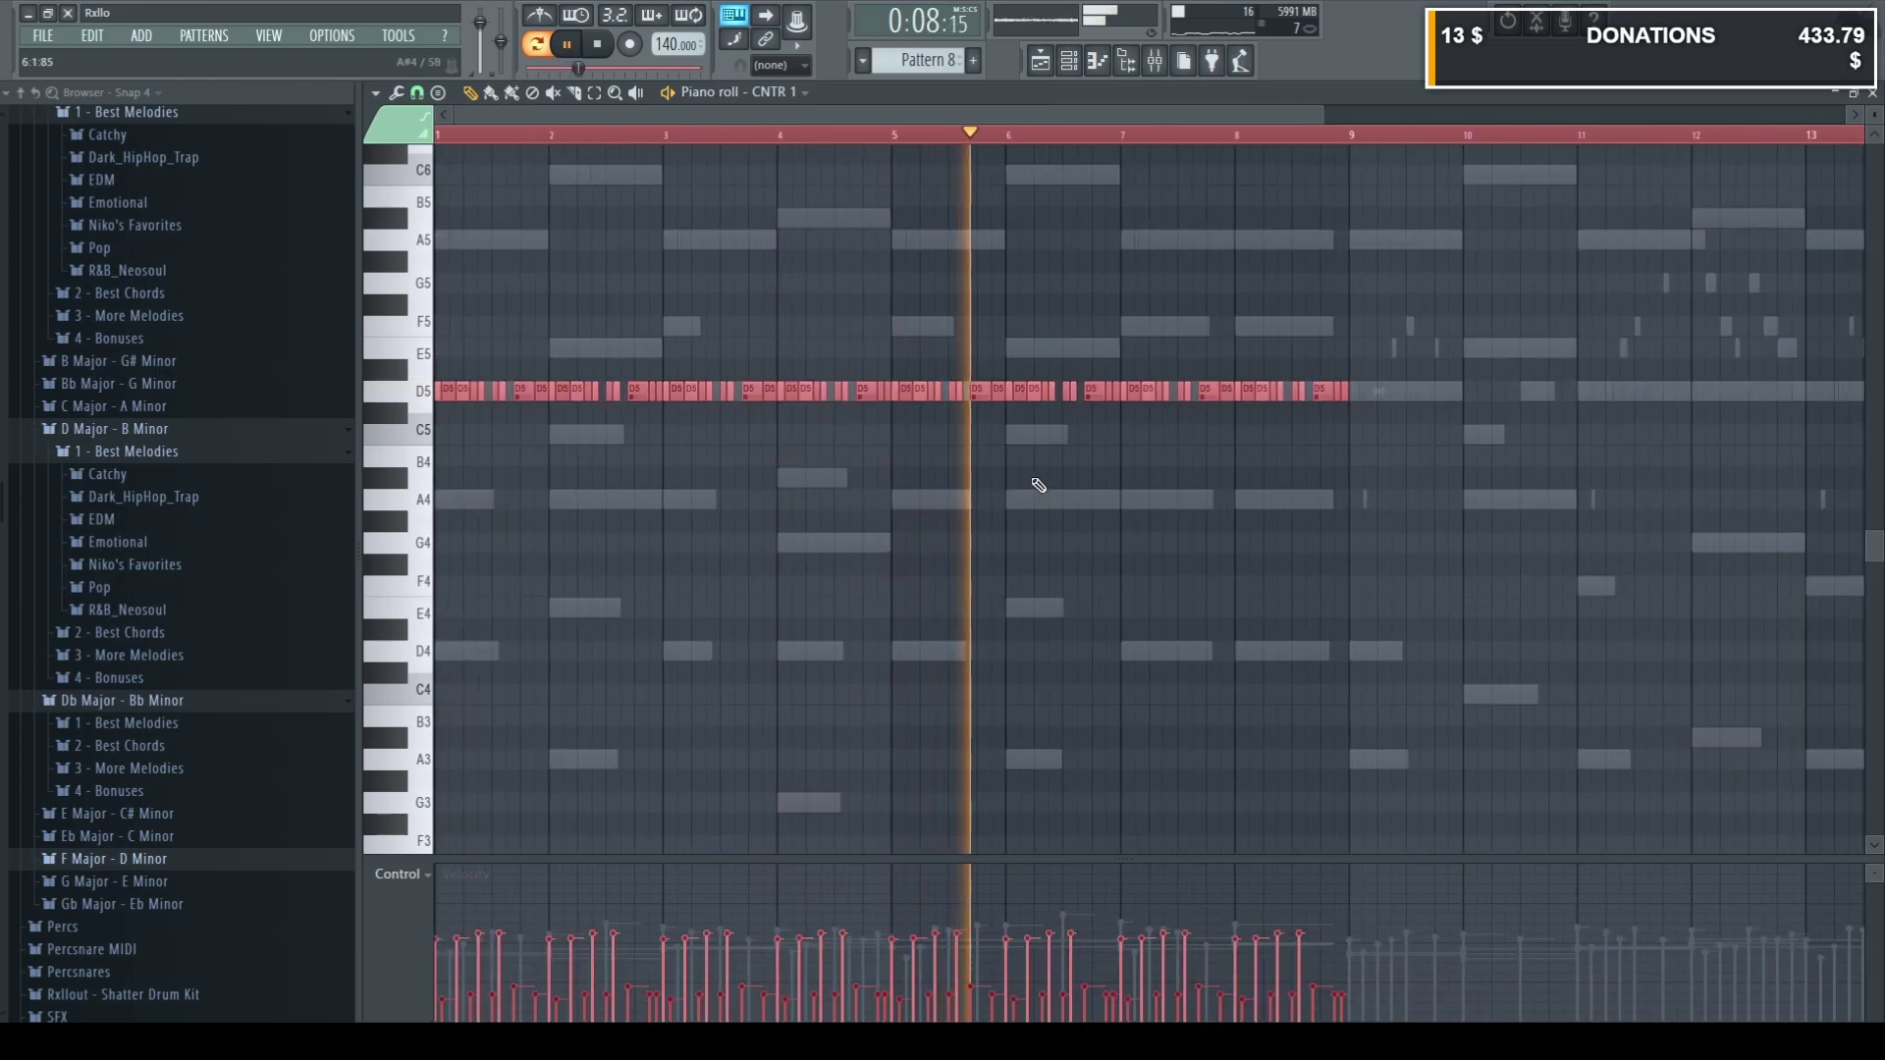
pyautogui.scroll(-3, 1035, 480)
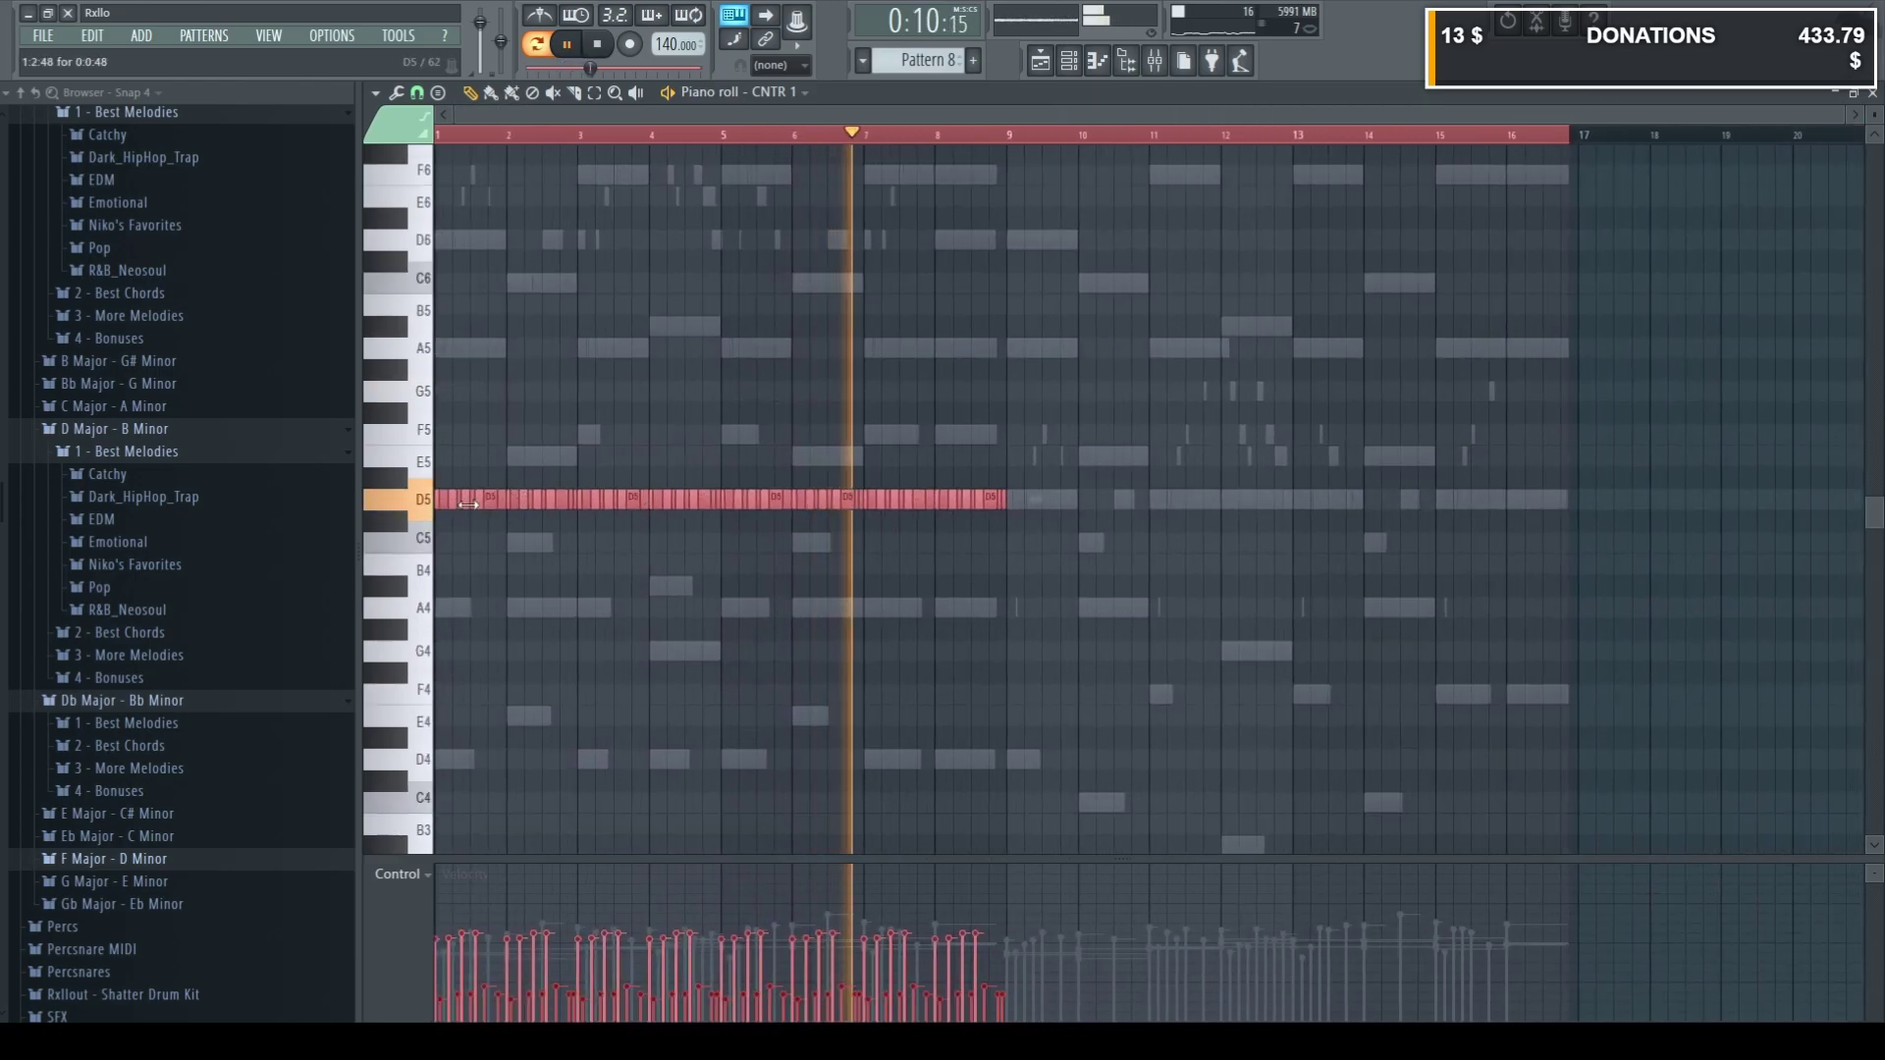
pyautogui.hotkey('ctrl', 'b')
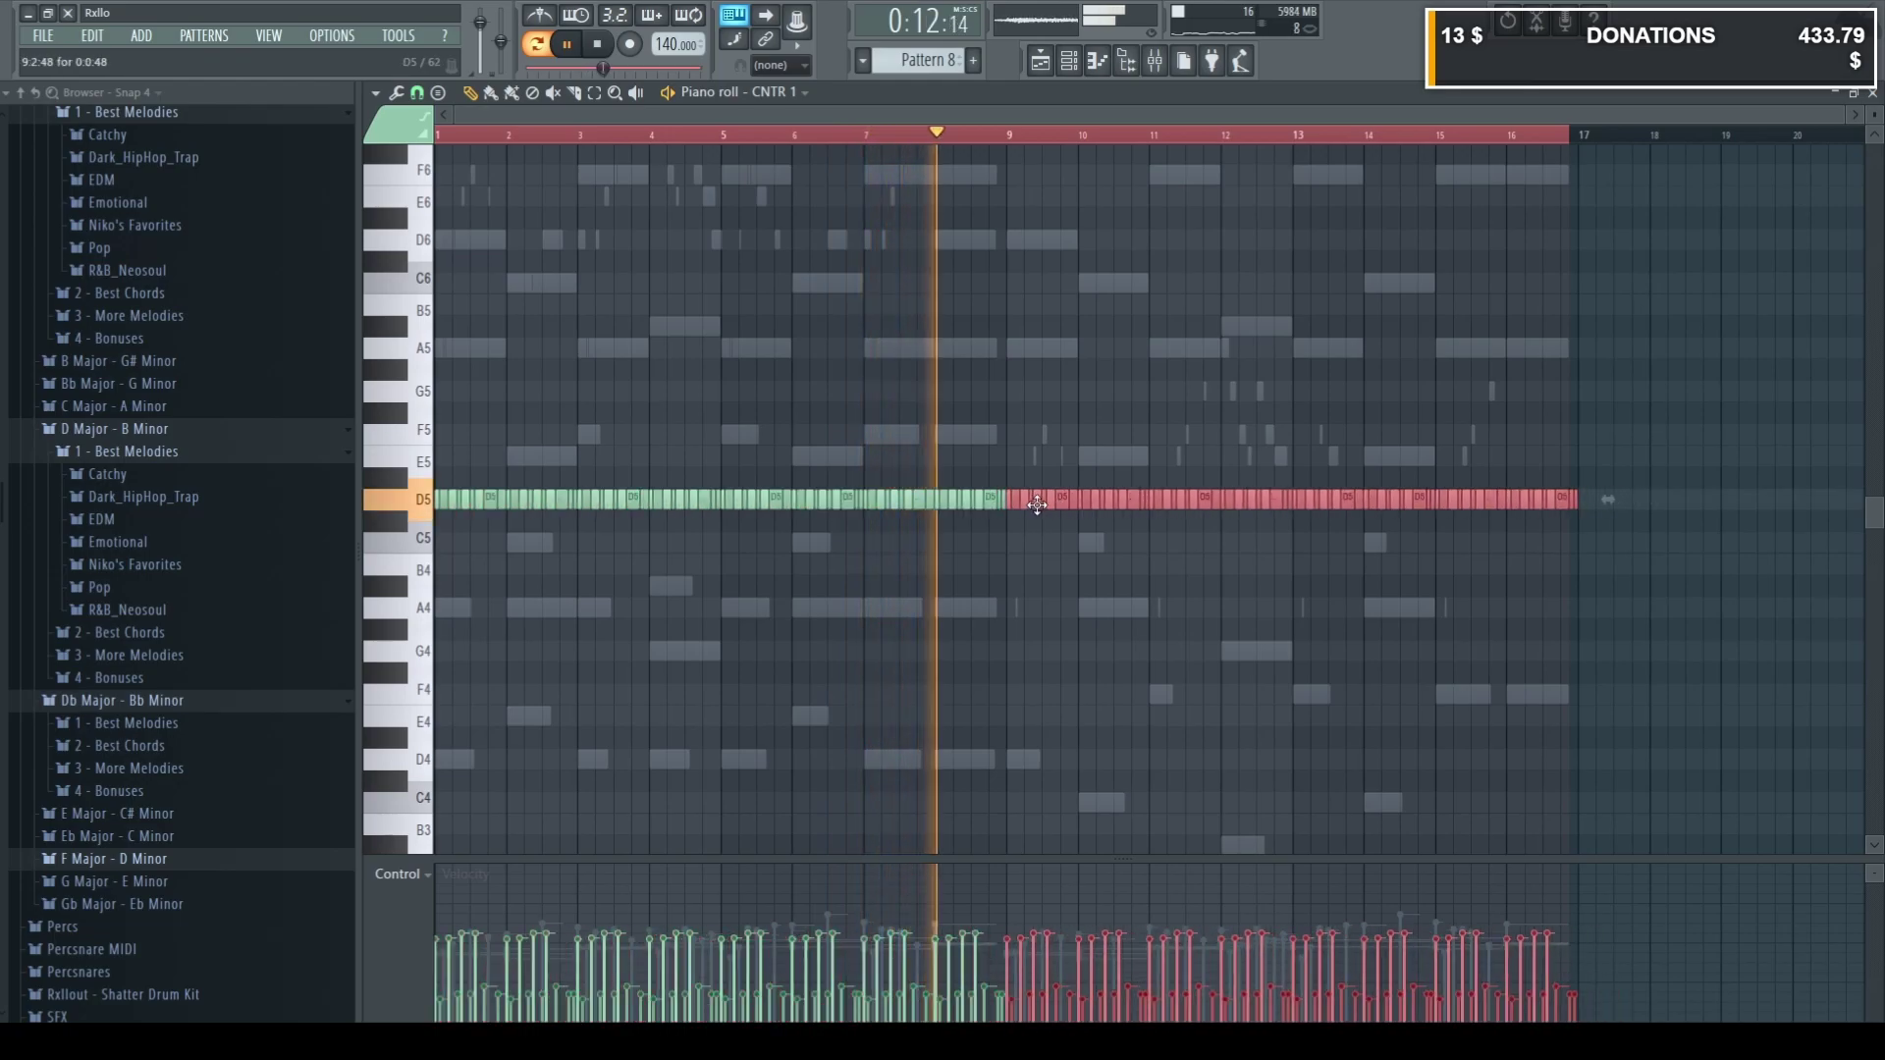
pyautogui.hotkey('ctrl', 'd')
pyautogui.hotkey('ctrl', 'a')
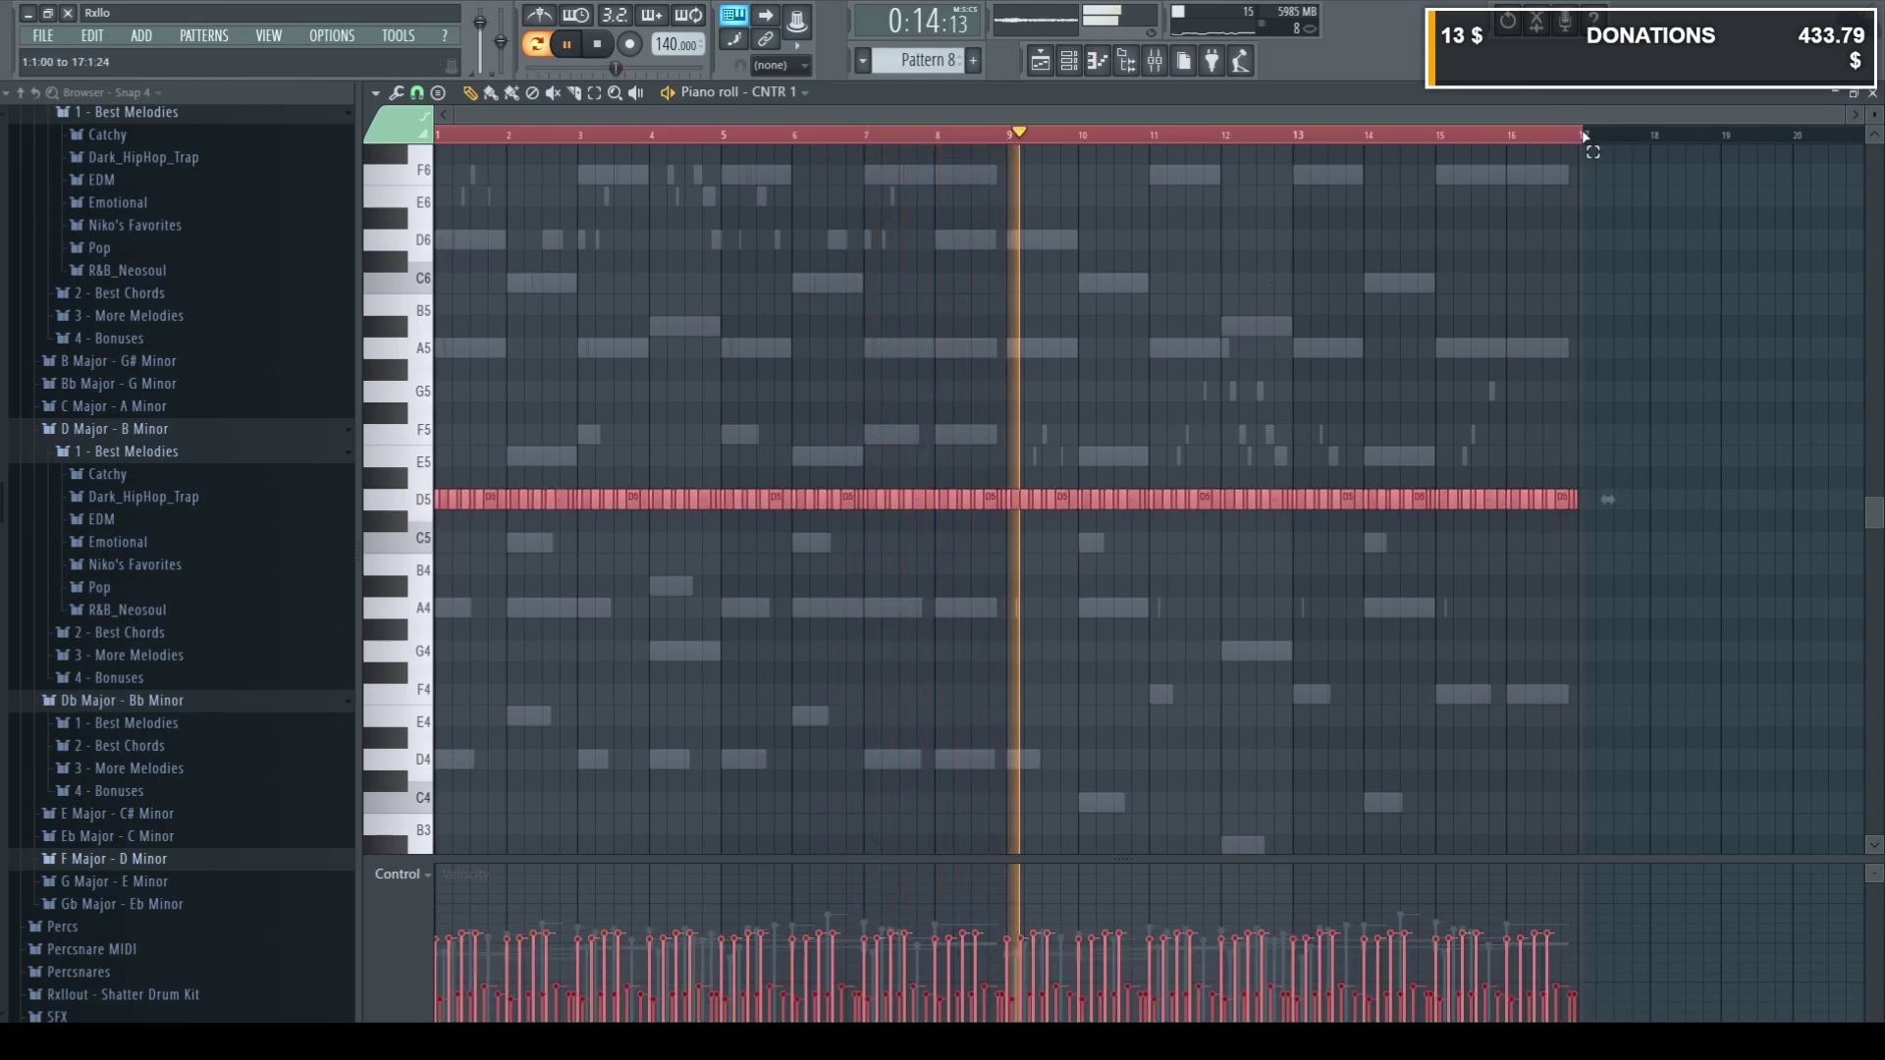
pyautogui.click(1872, 93)
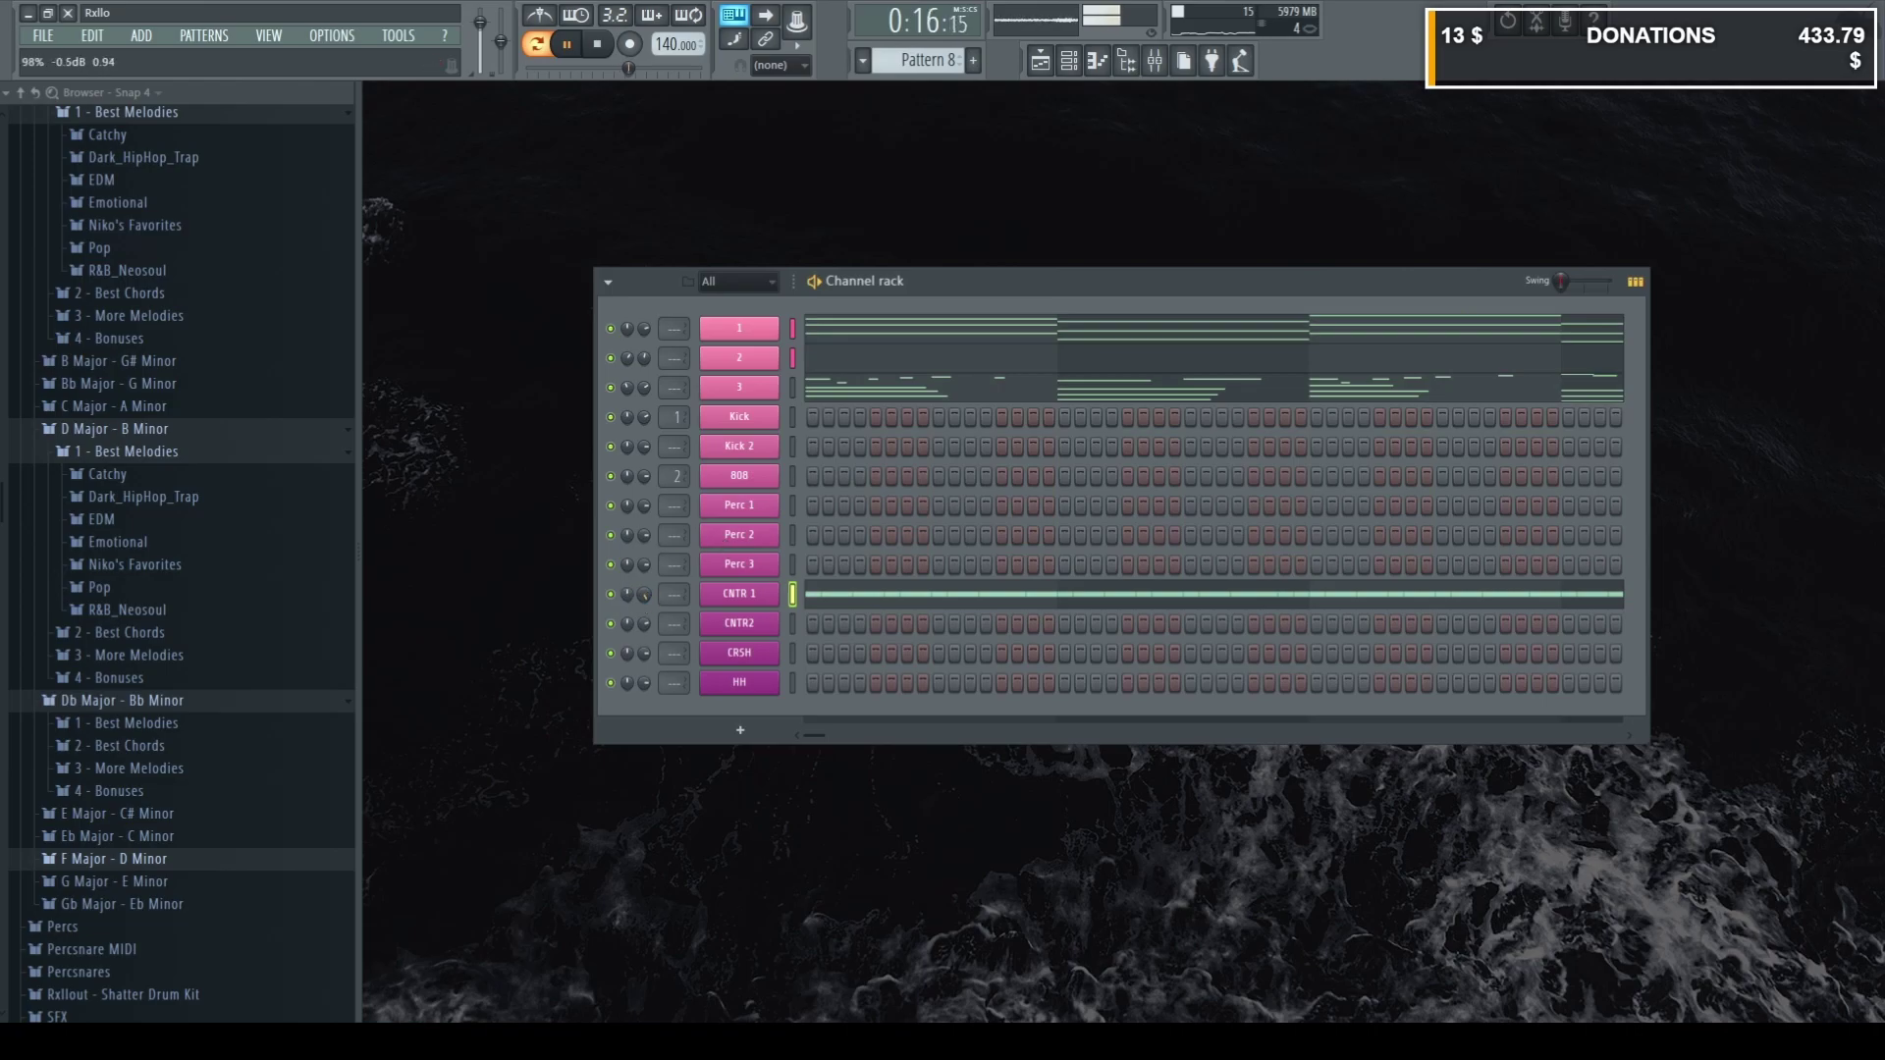
# Inspect the Celestebells patch layers on channel 2, and raise Omnisphere's output level to about 0.64 dB.
pyautogui.click(755, 361)
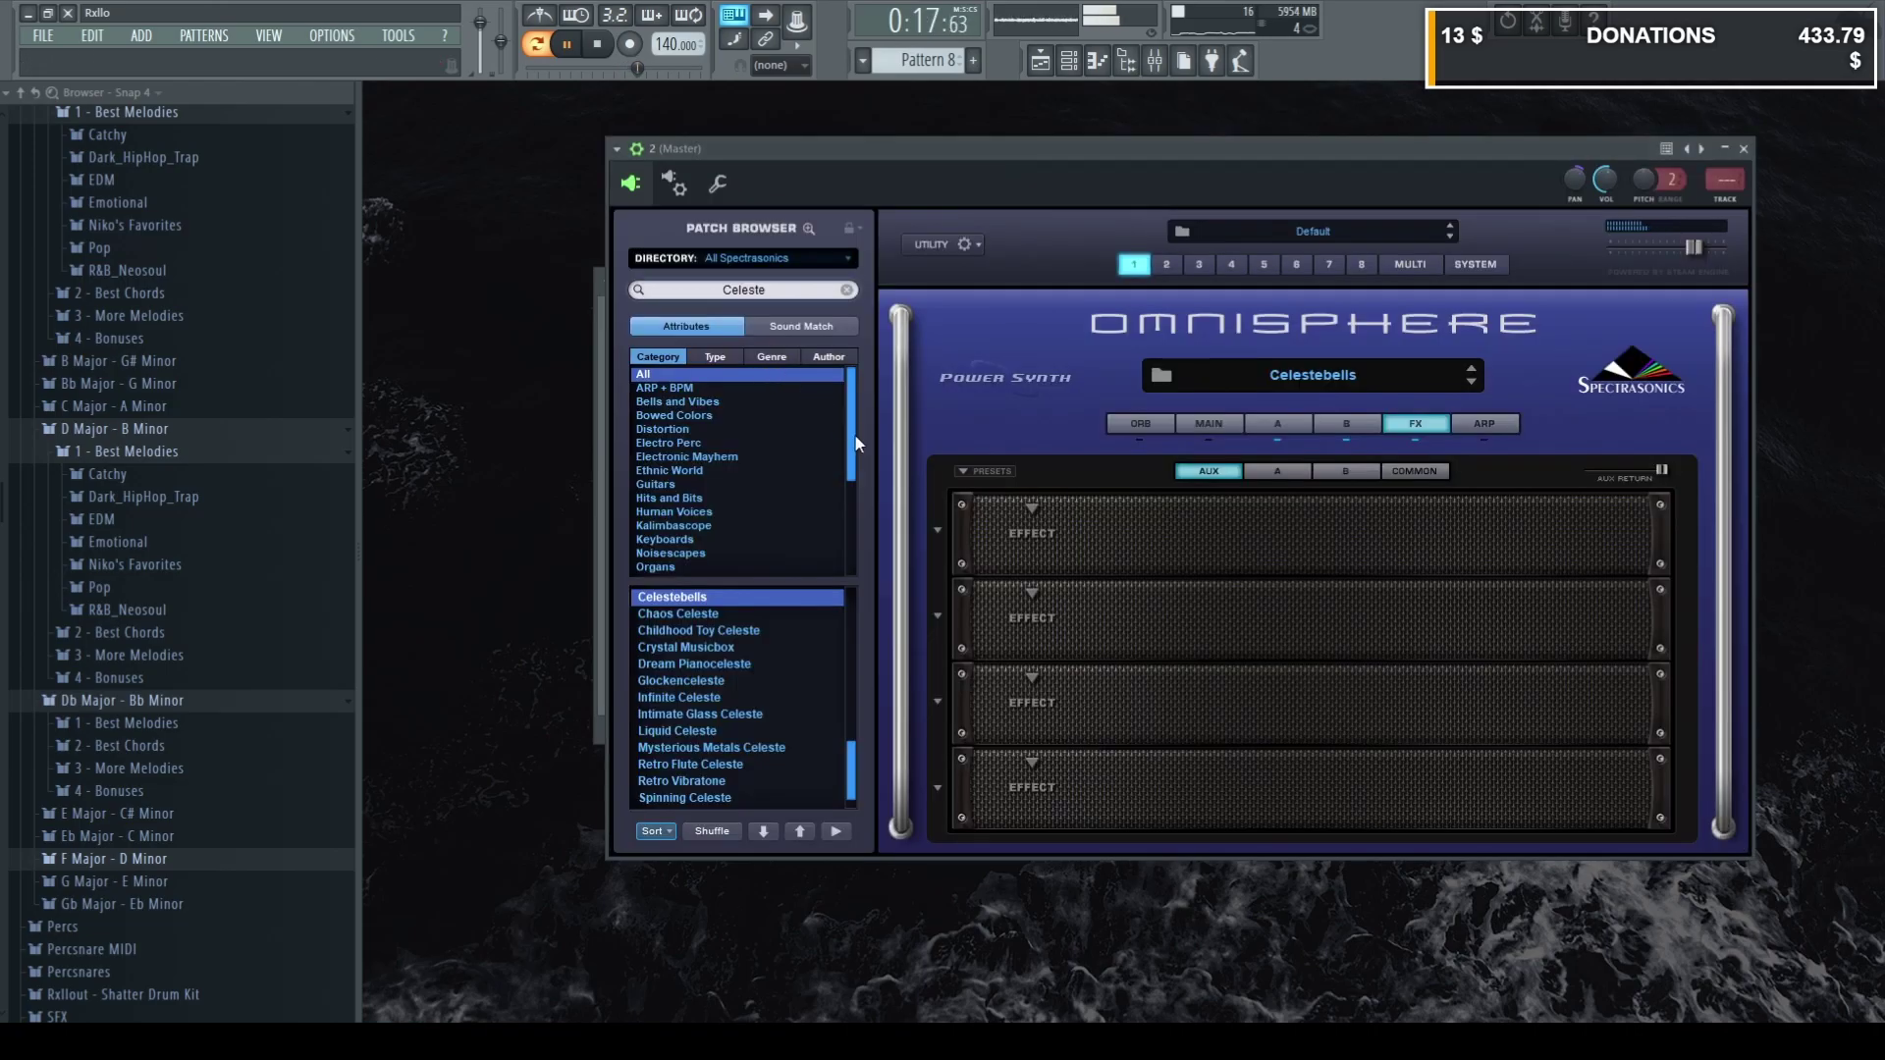
pyautogui.click(1286, 428)
pyautogui.click(1345, 430)
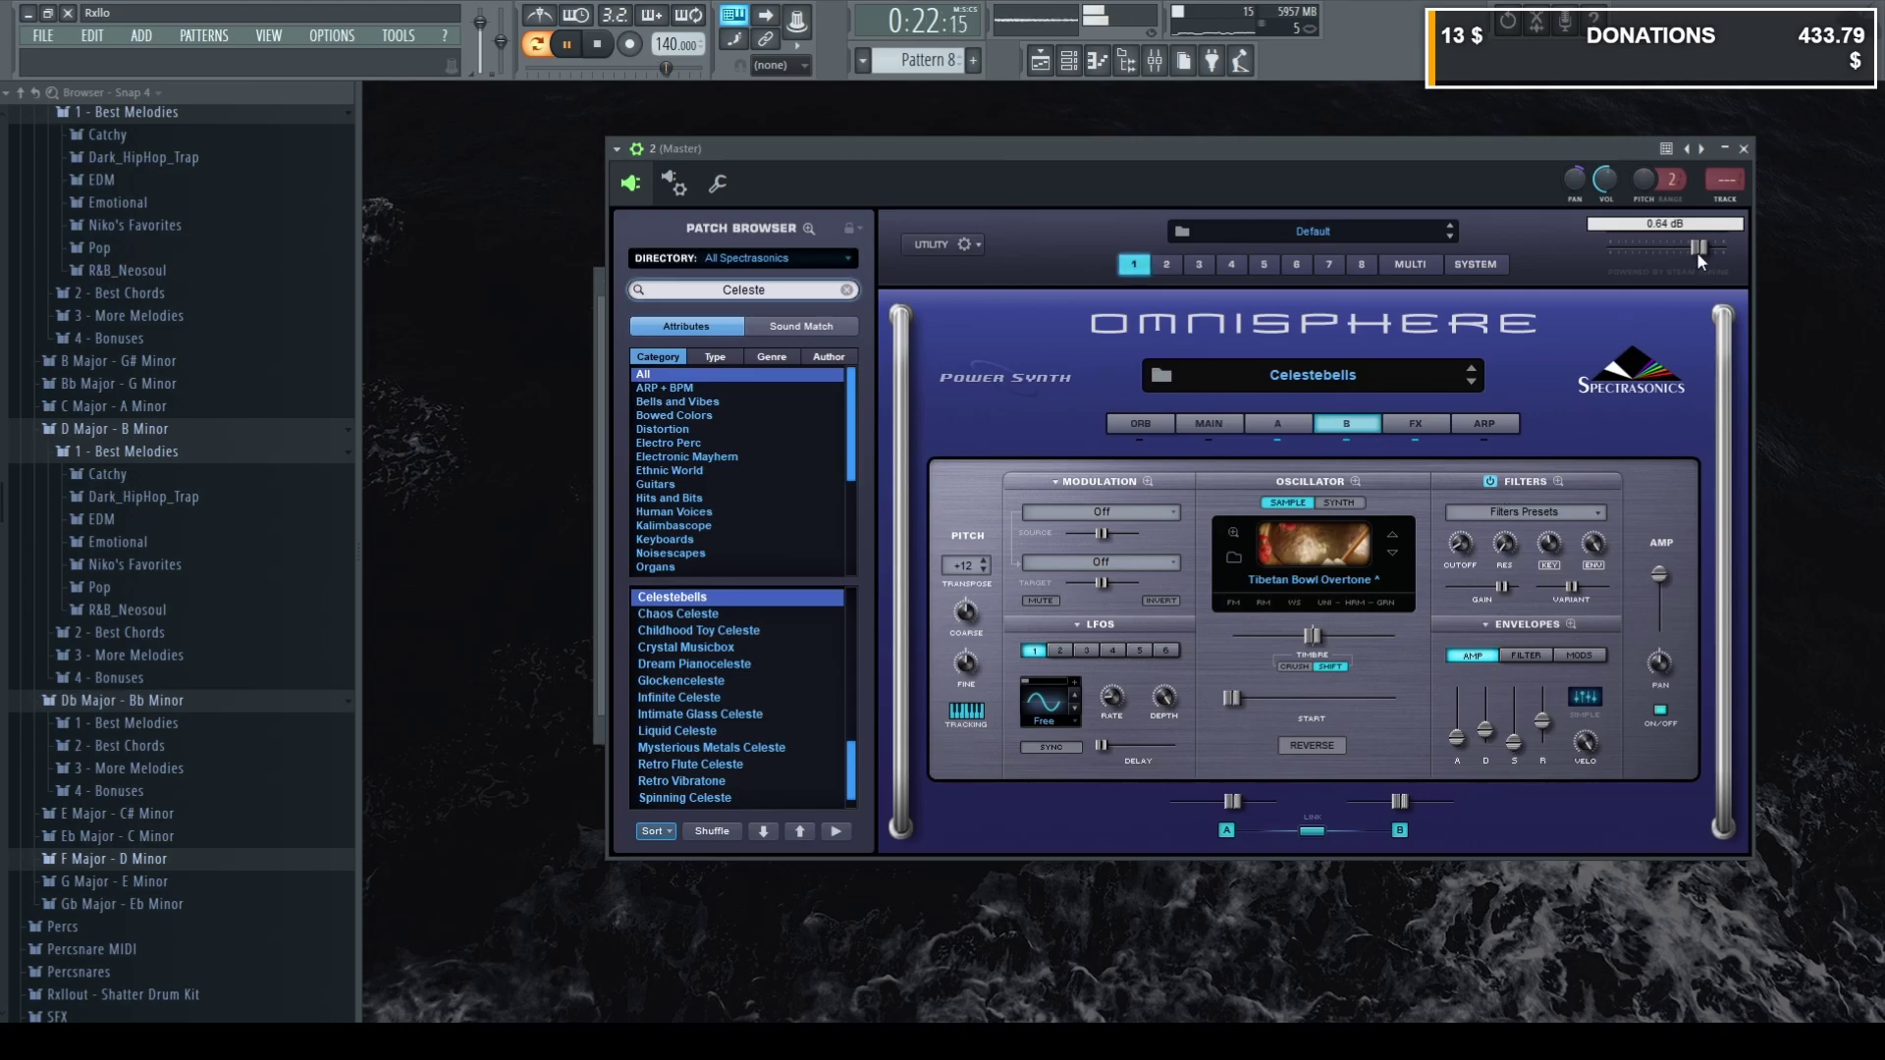
pyautogui.click(1743, 149)
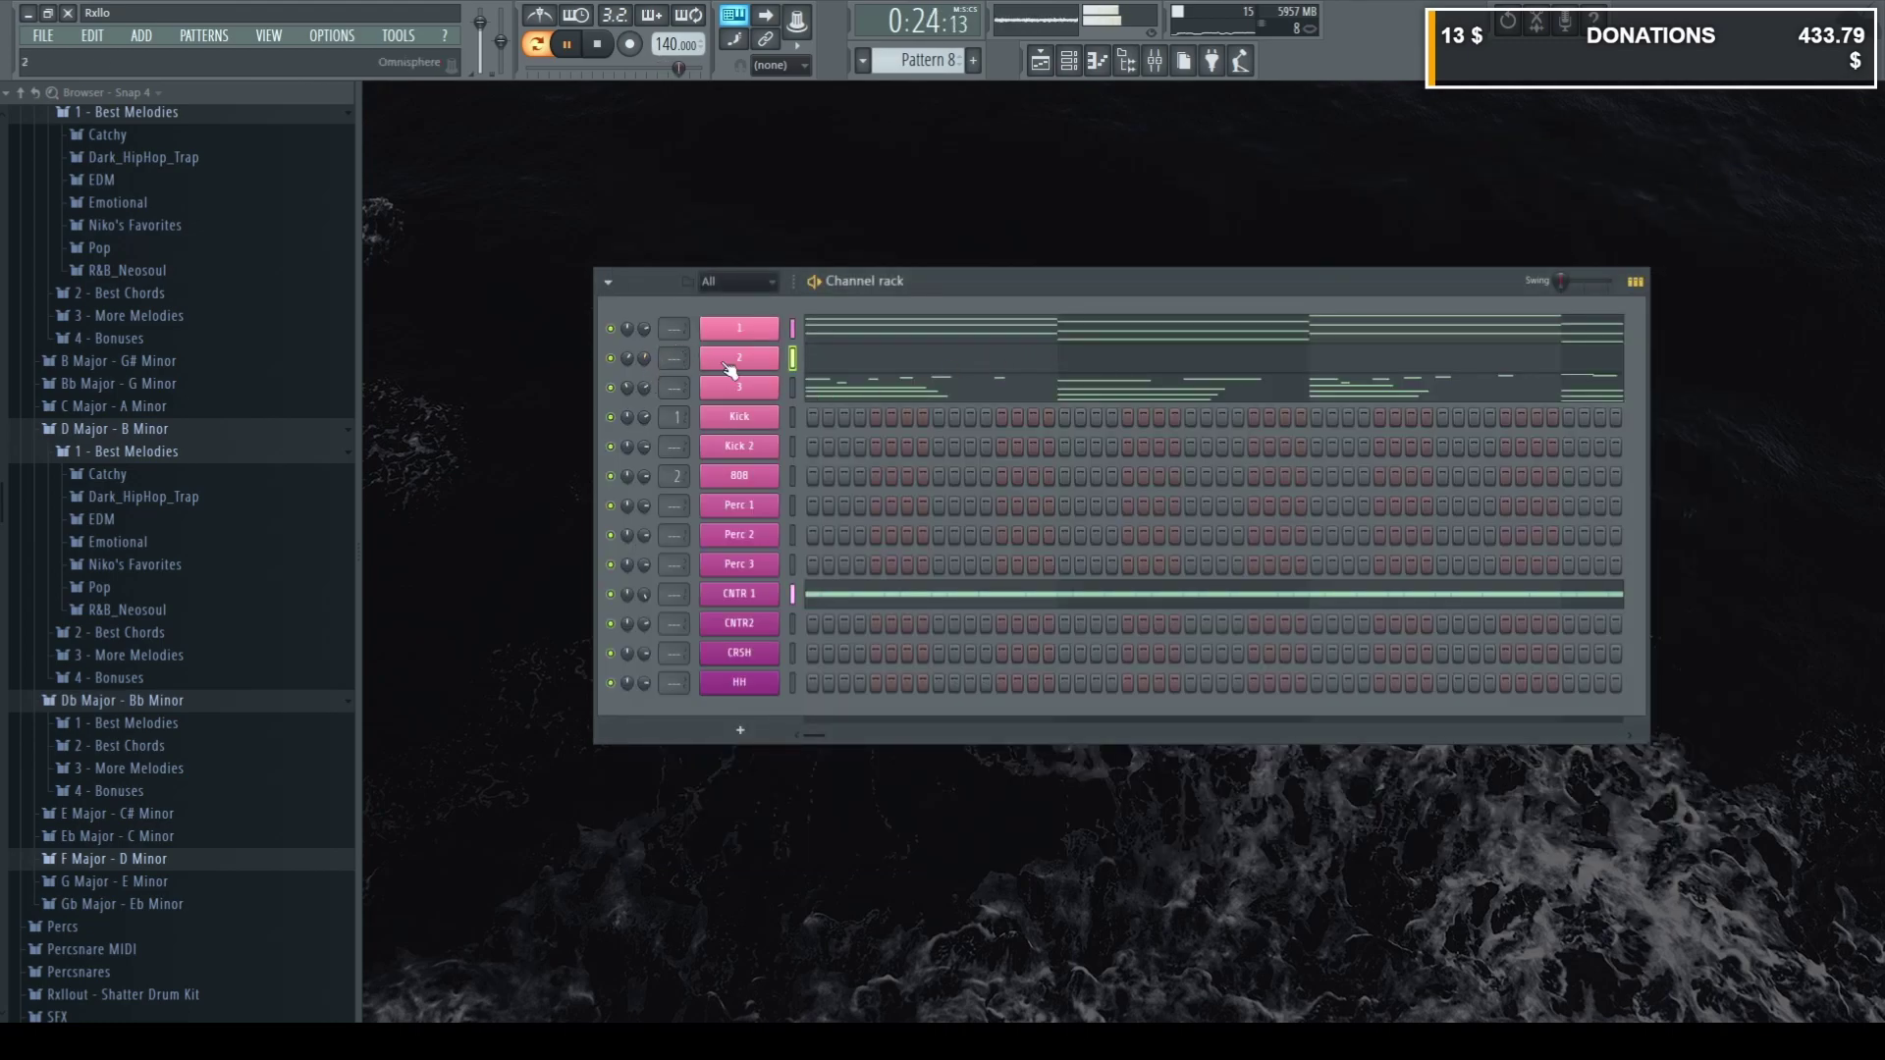
# Lower the velocity of channel 2's D5 note in bar 14 to about 55%, and play the passage from bar 13.
pyautogui.click(888, 361)
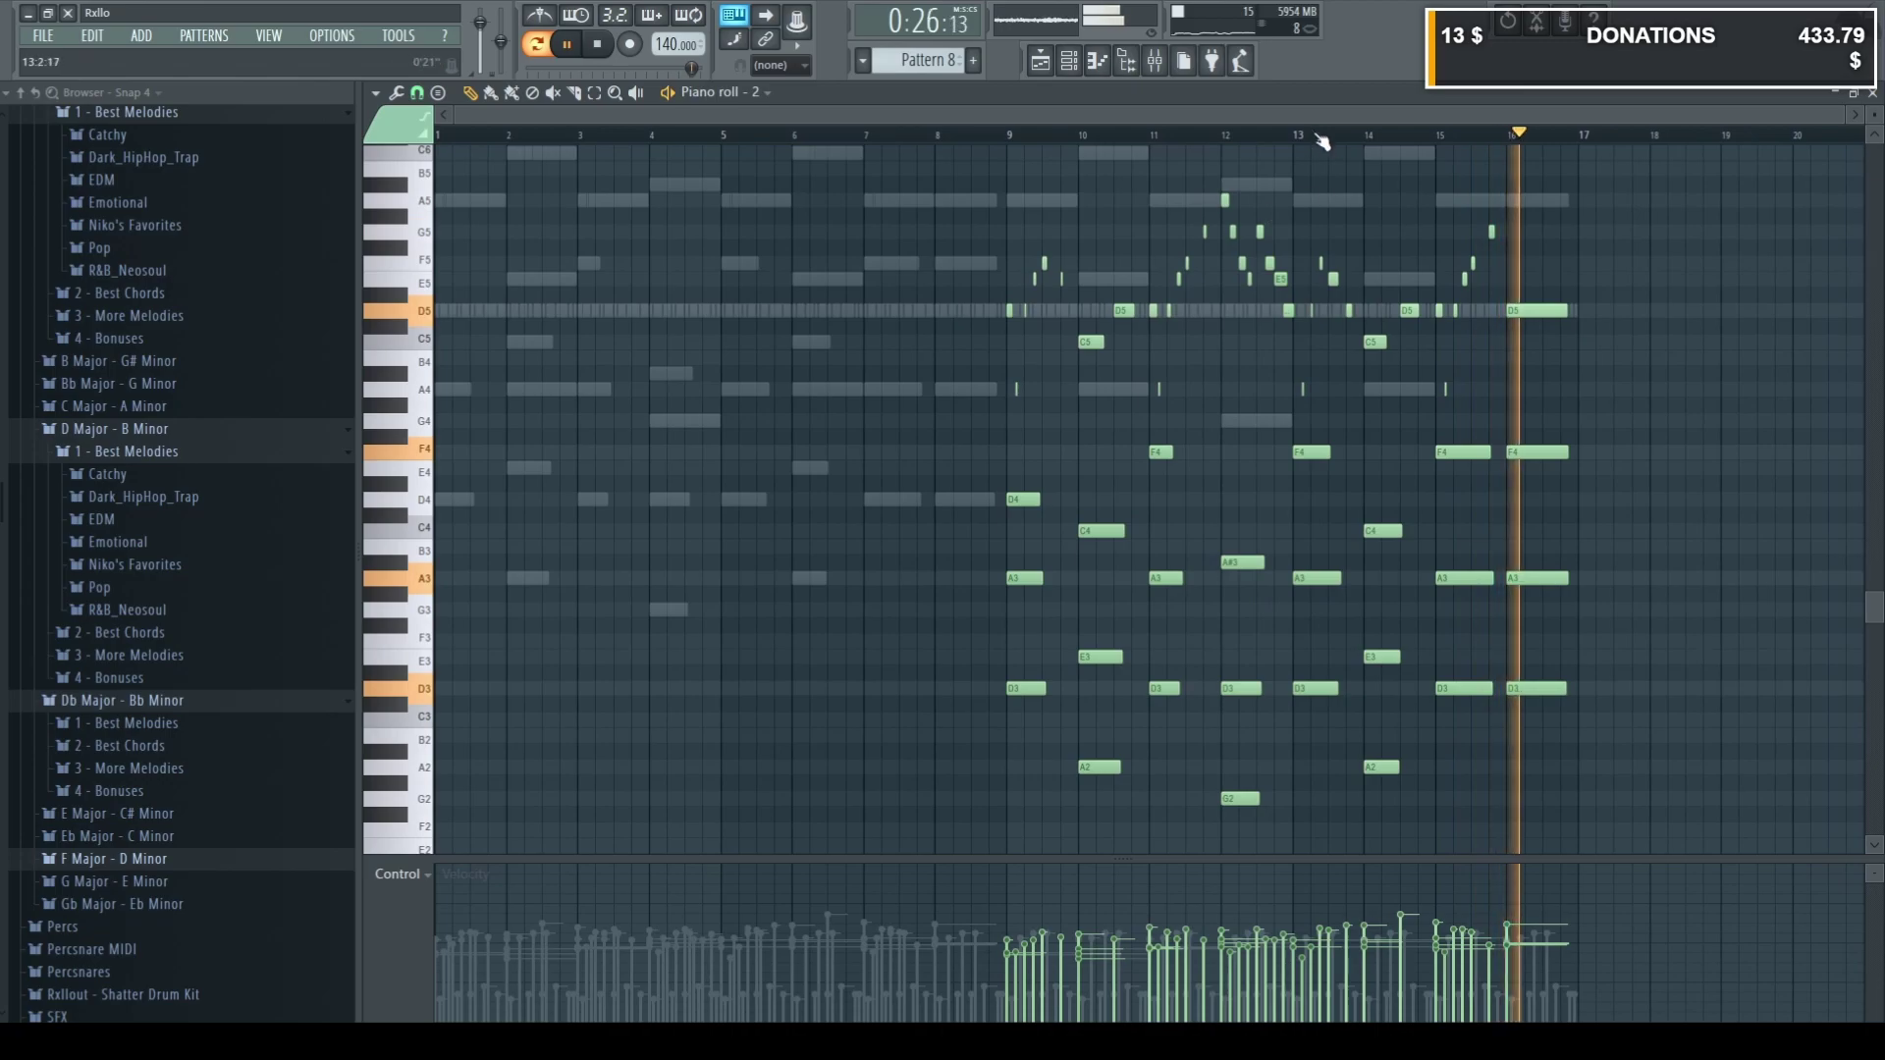
pyautogui.click(1298, 135)
pyautogui.scroll(5, 1502, 379)
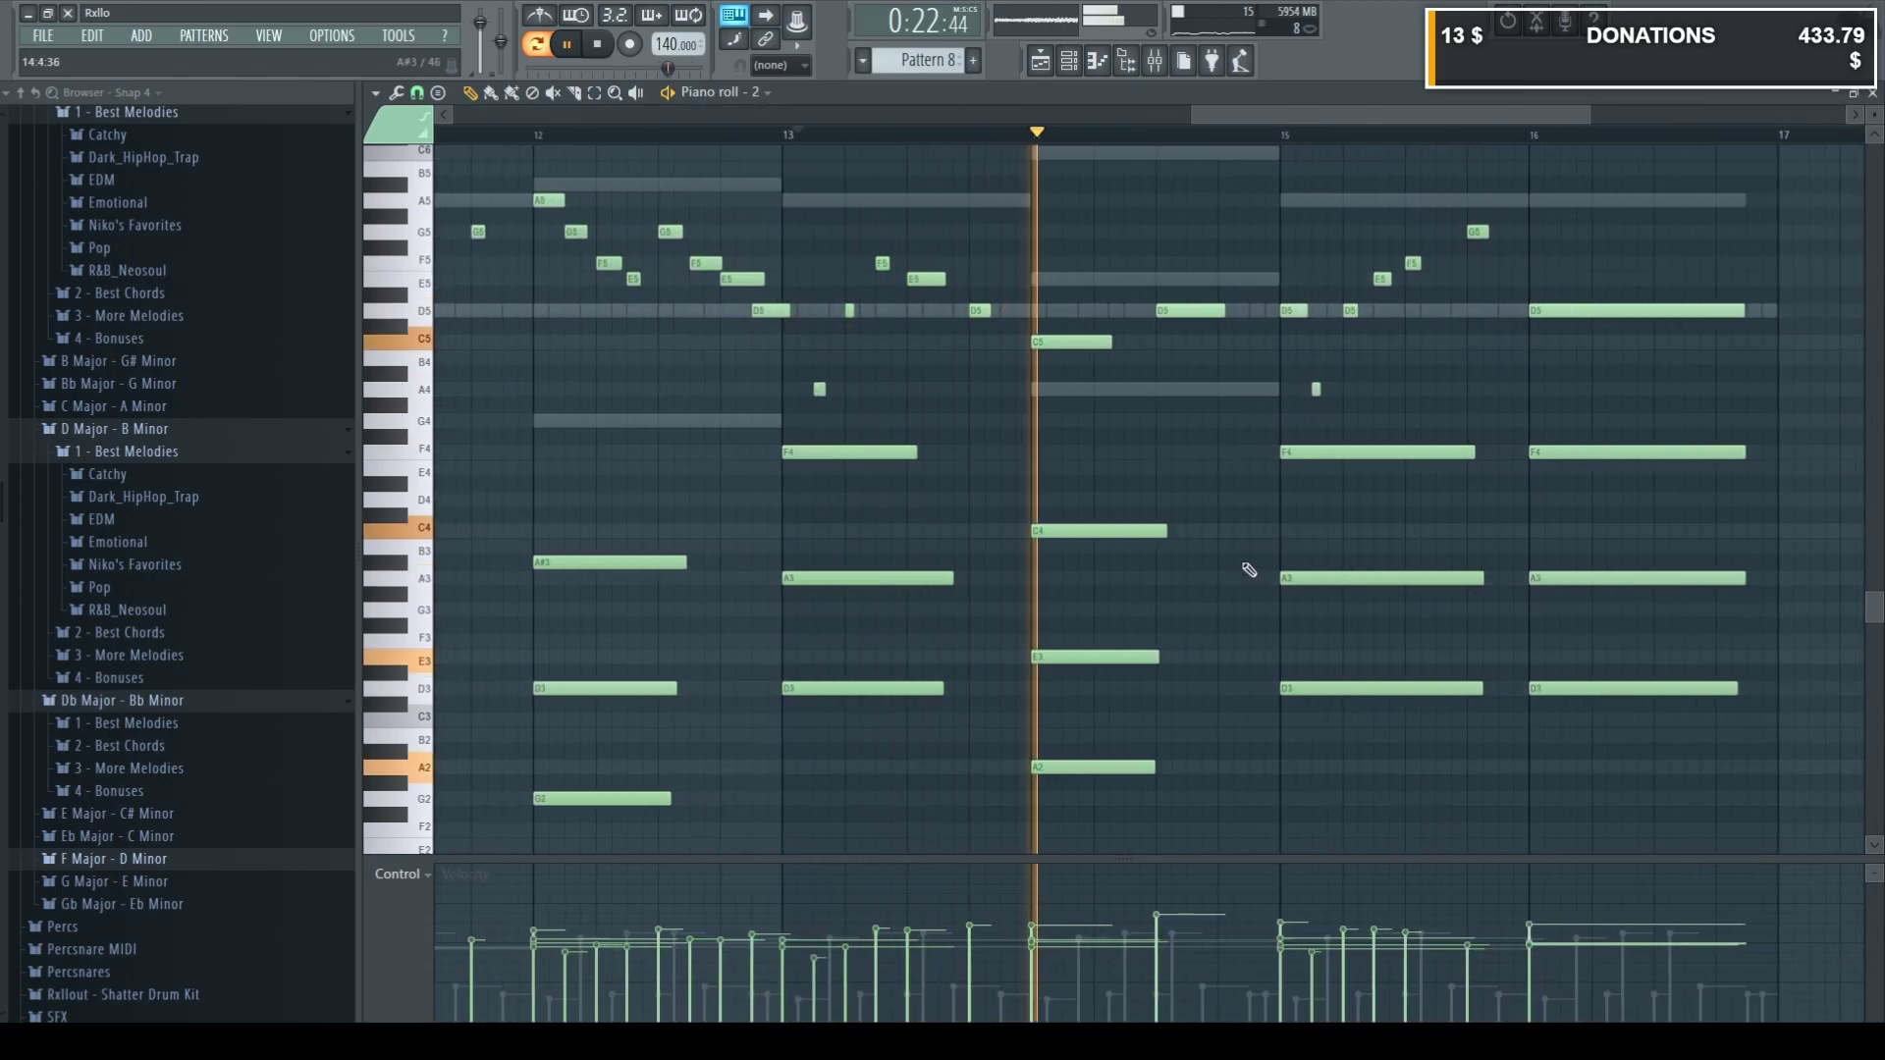
pyautogui.press('space')
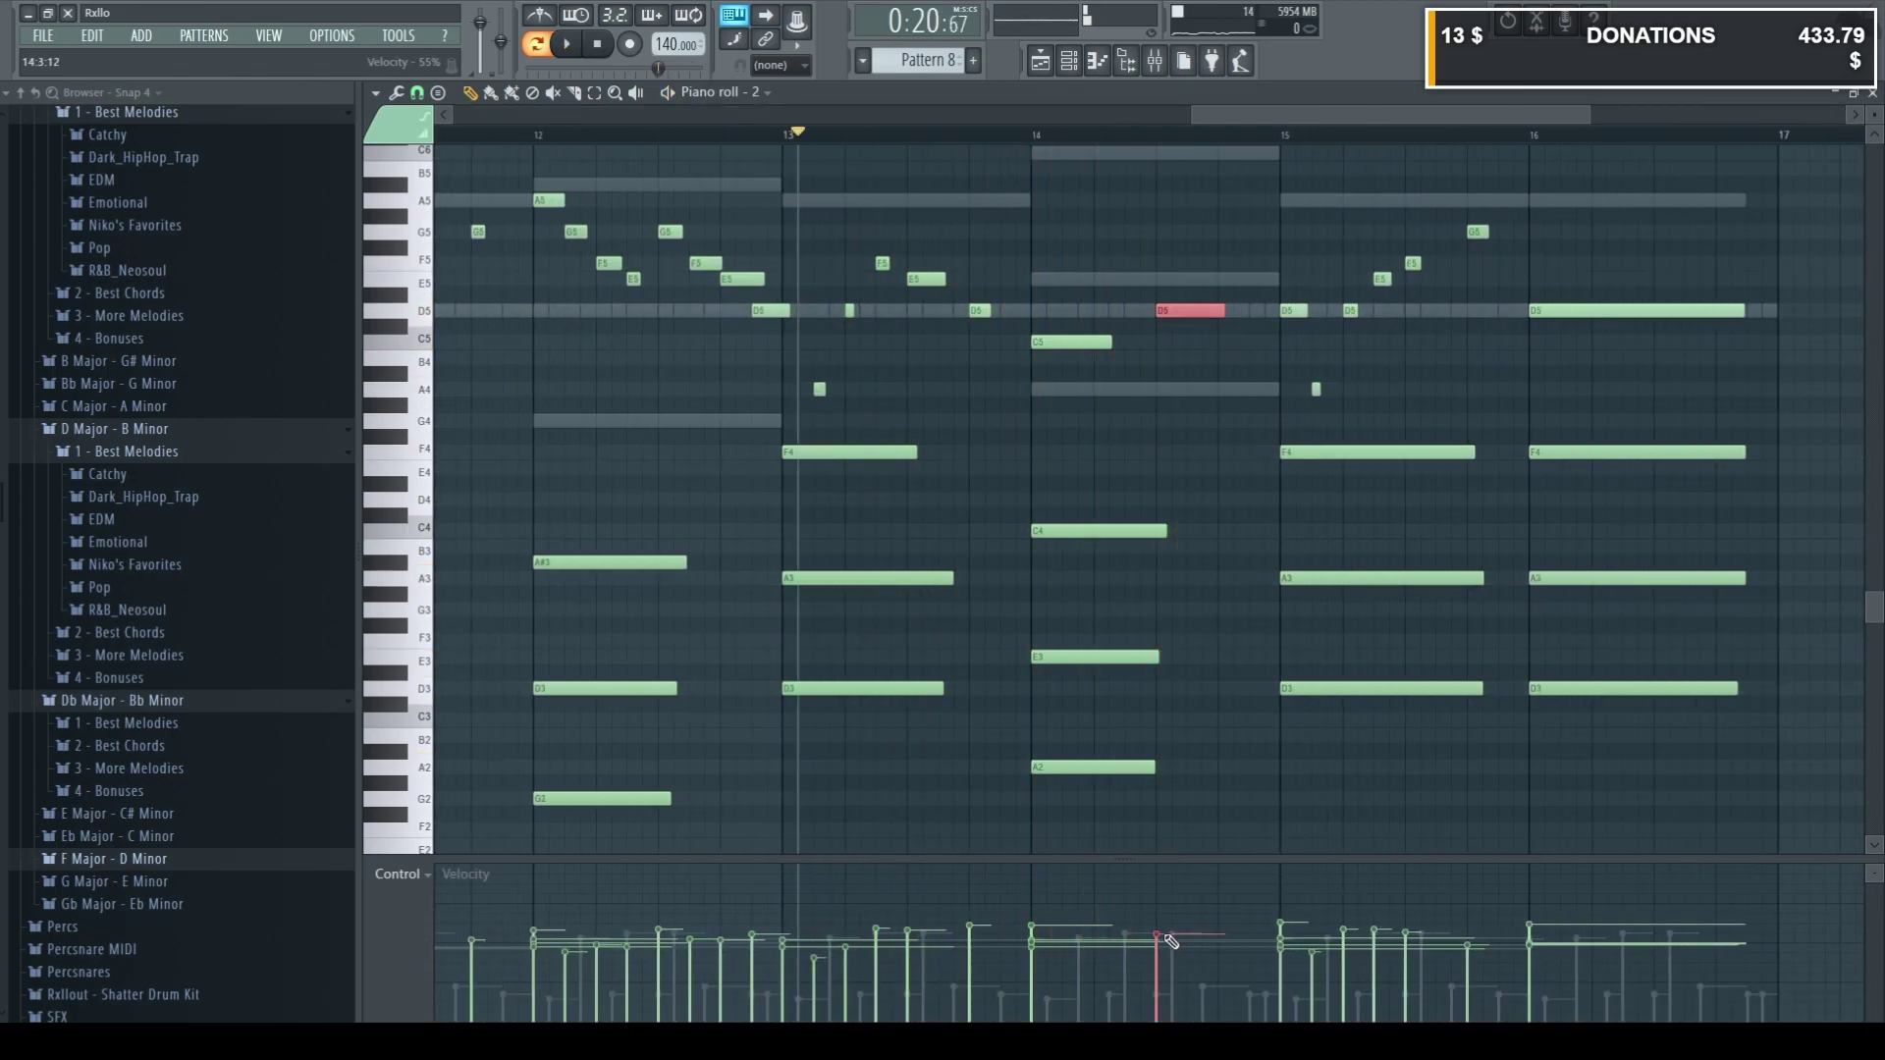
pyautogui.press('space')
pyautogui.scroll(-4, 1242, 762)
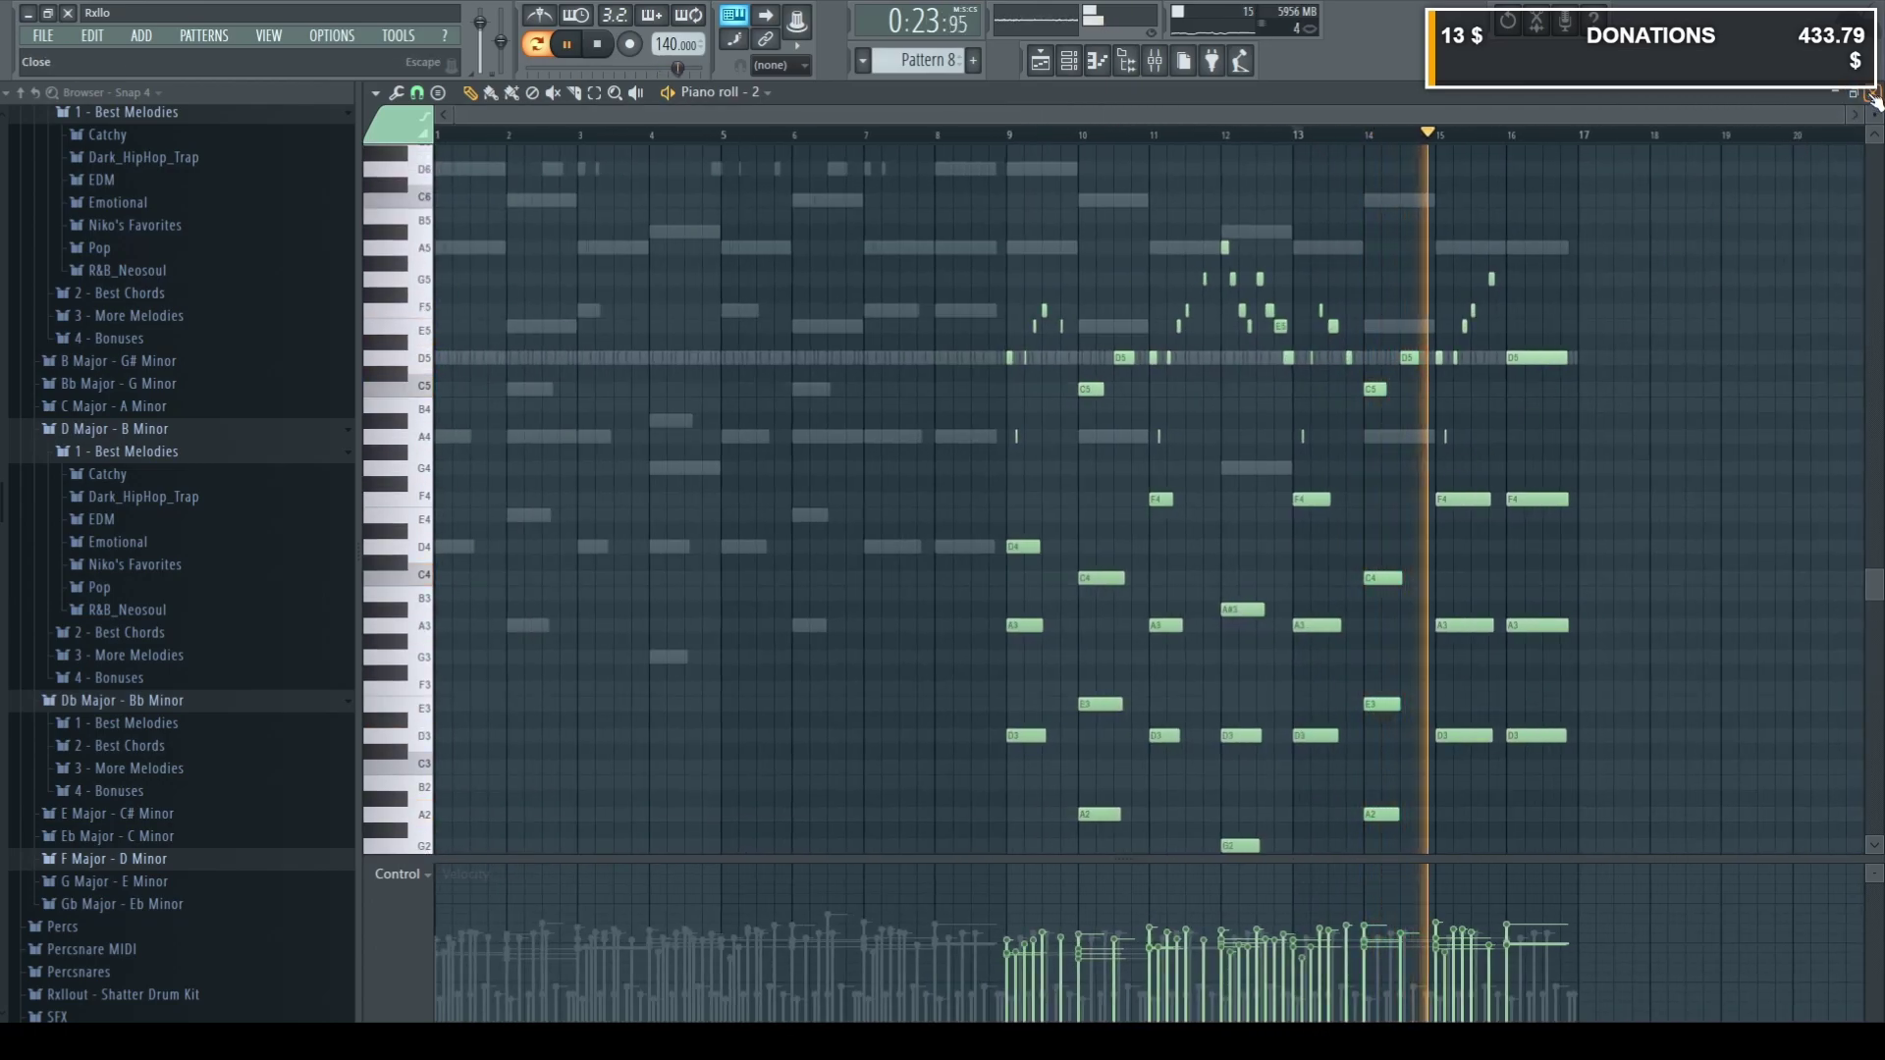
pyautogui.press('F7')
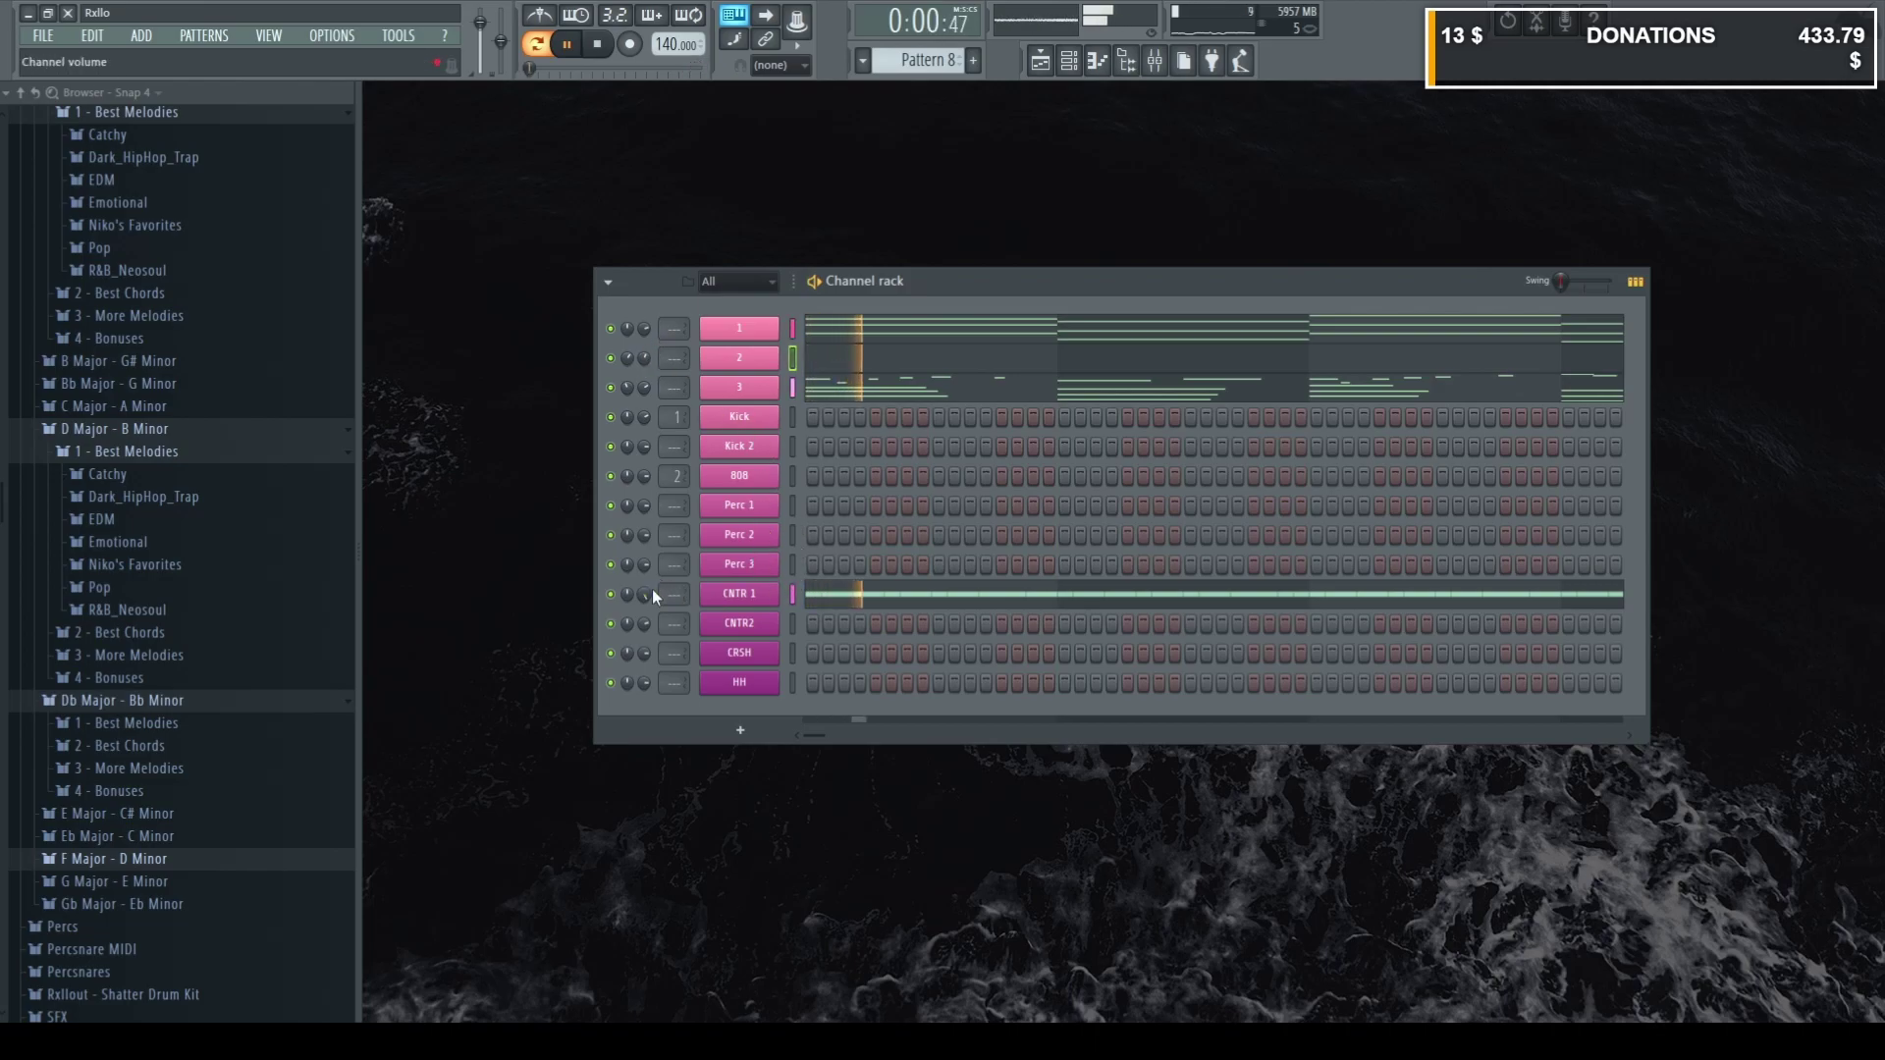
pyautogui.press('space')
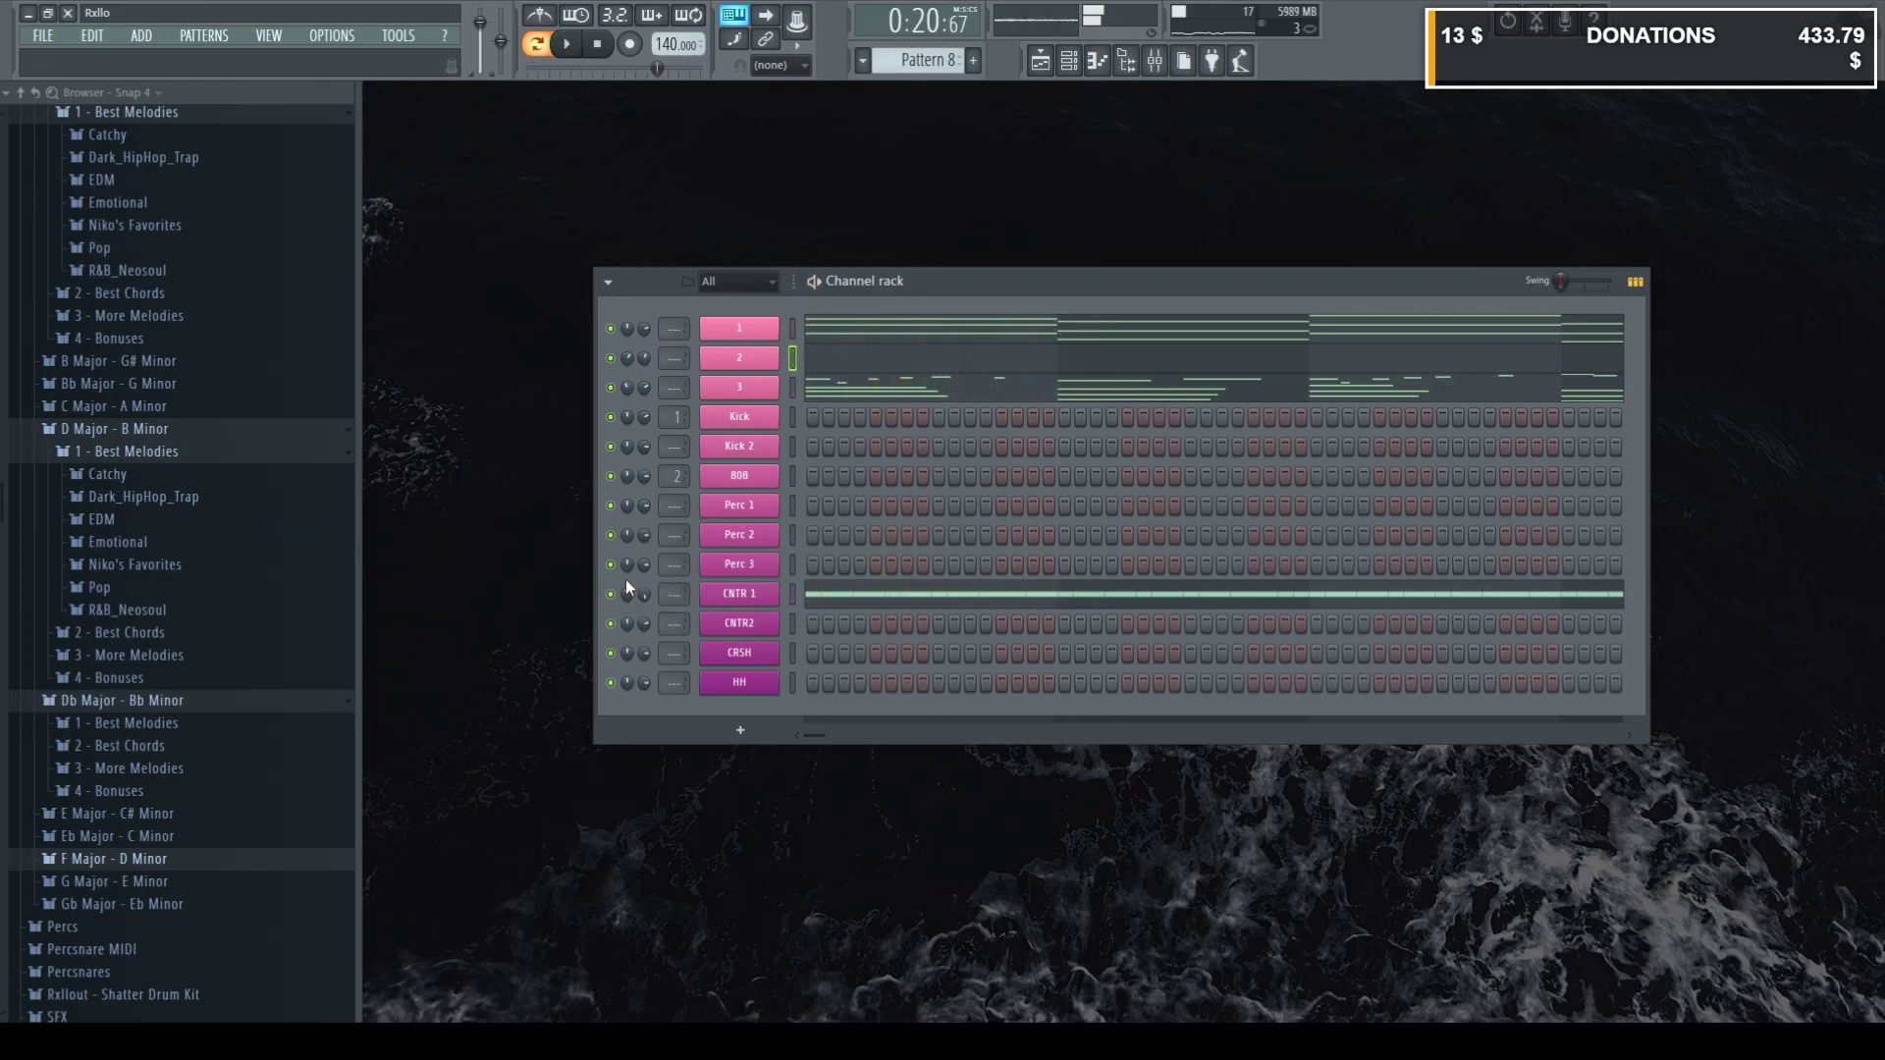
# Show the snare MIDI files of the Rxllout Enhance MIDI Kit.
pyautogui.scroll(15, 232, 535)
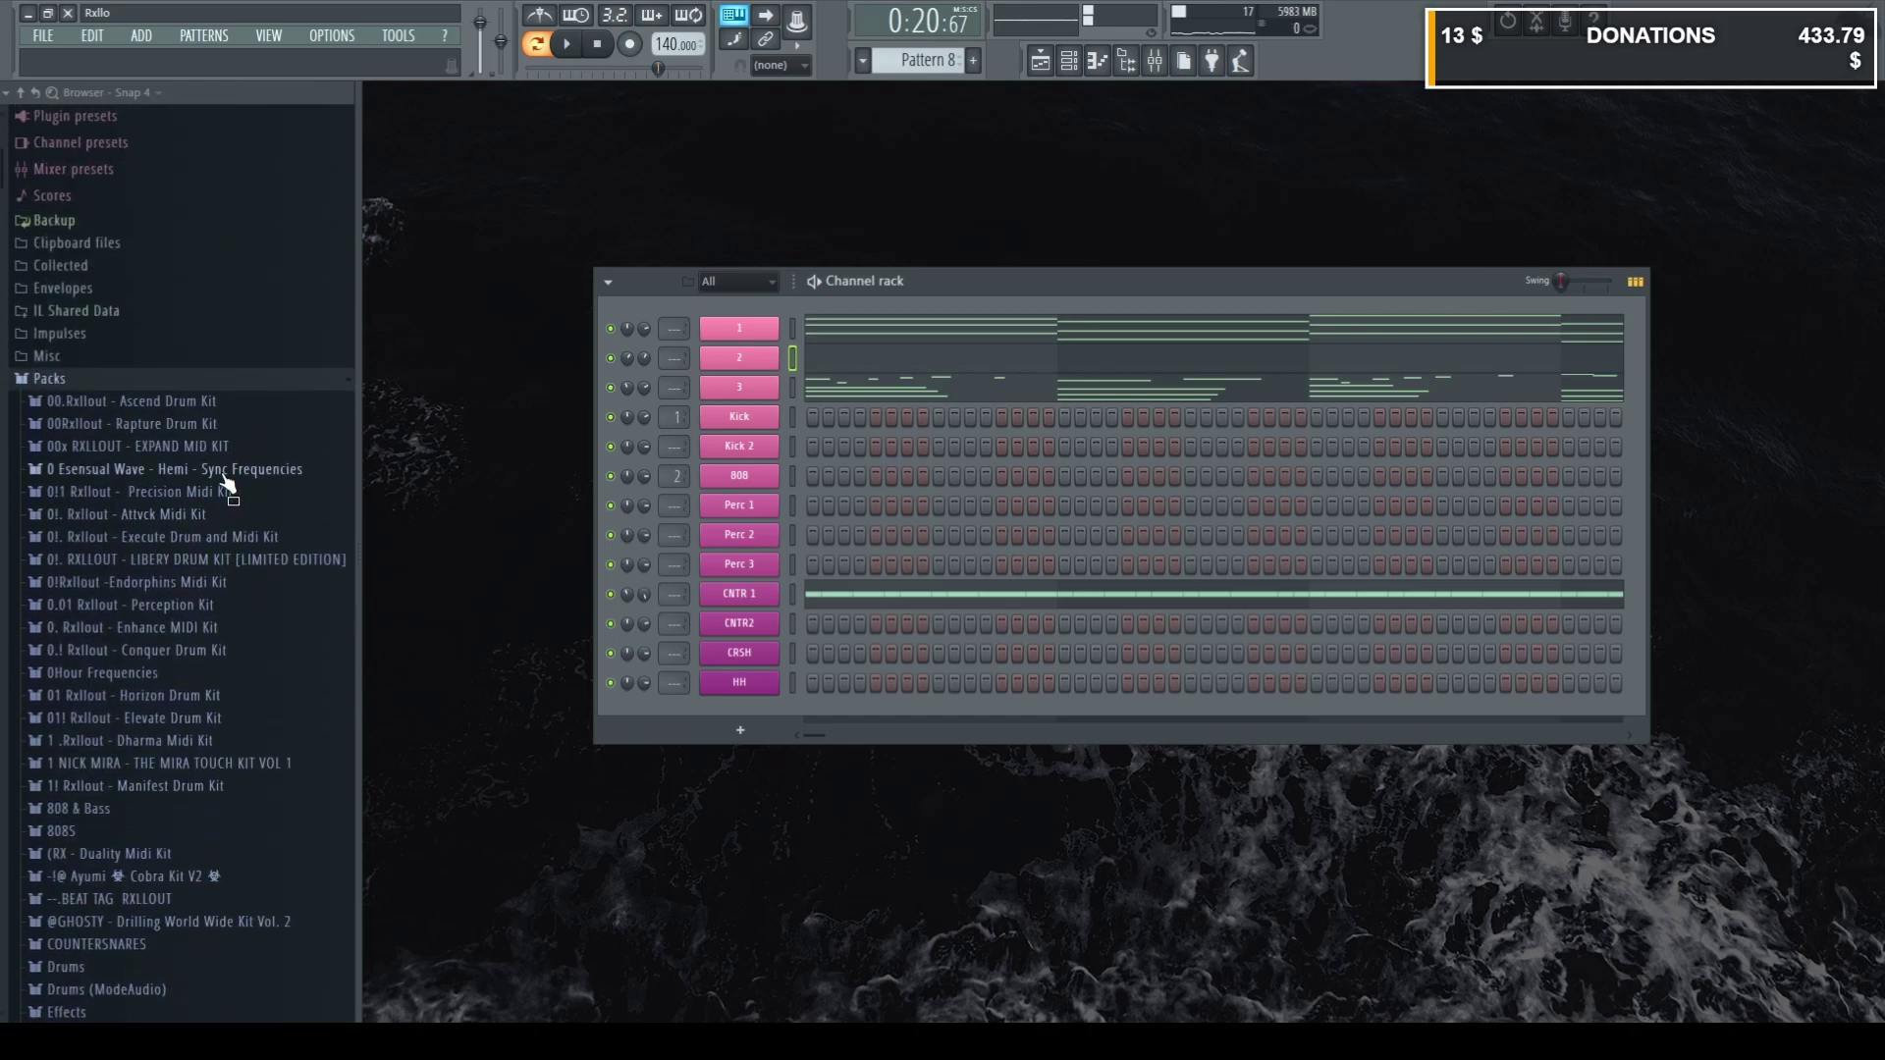
pyautogui.click(201, 626)
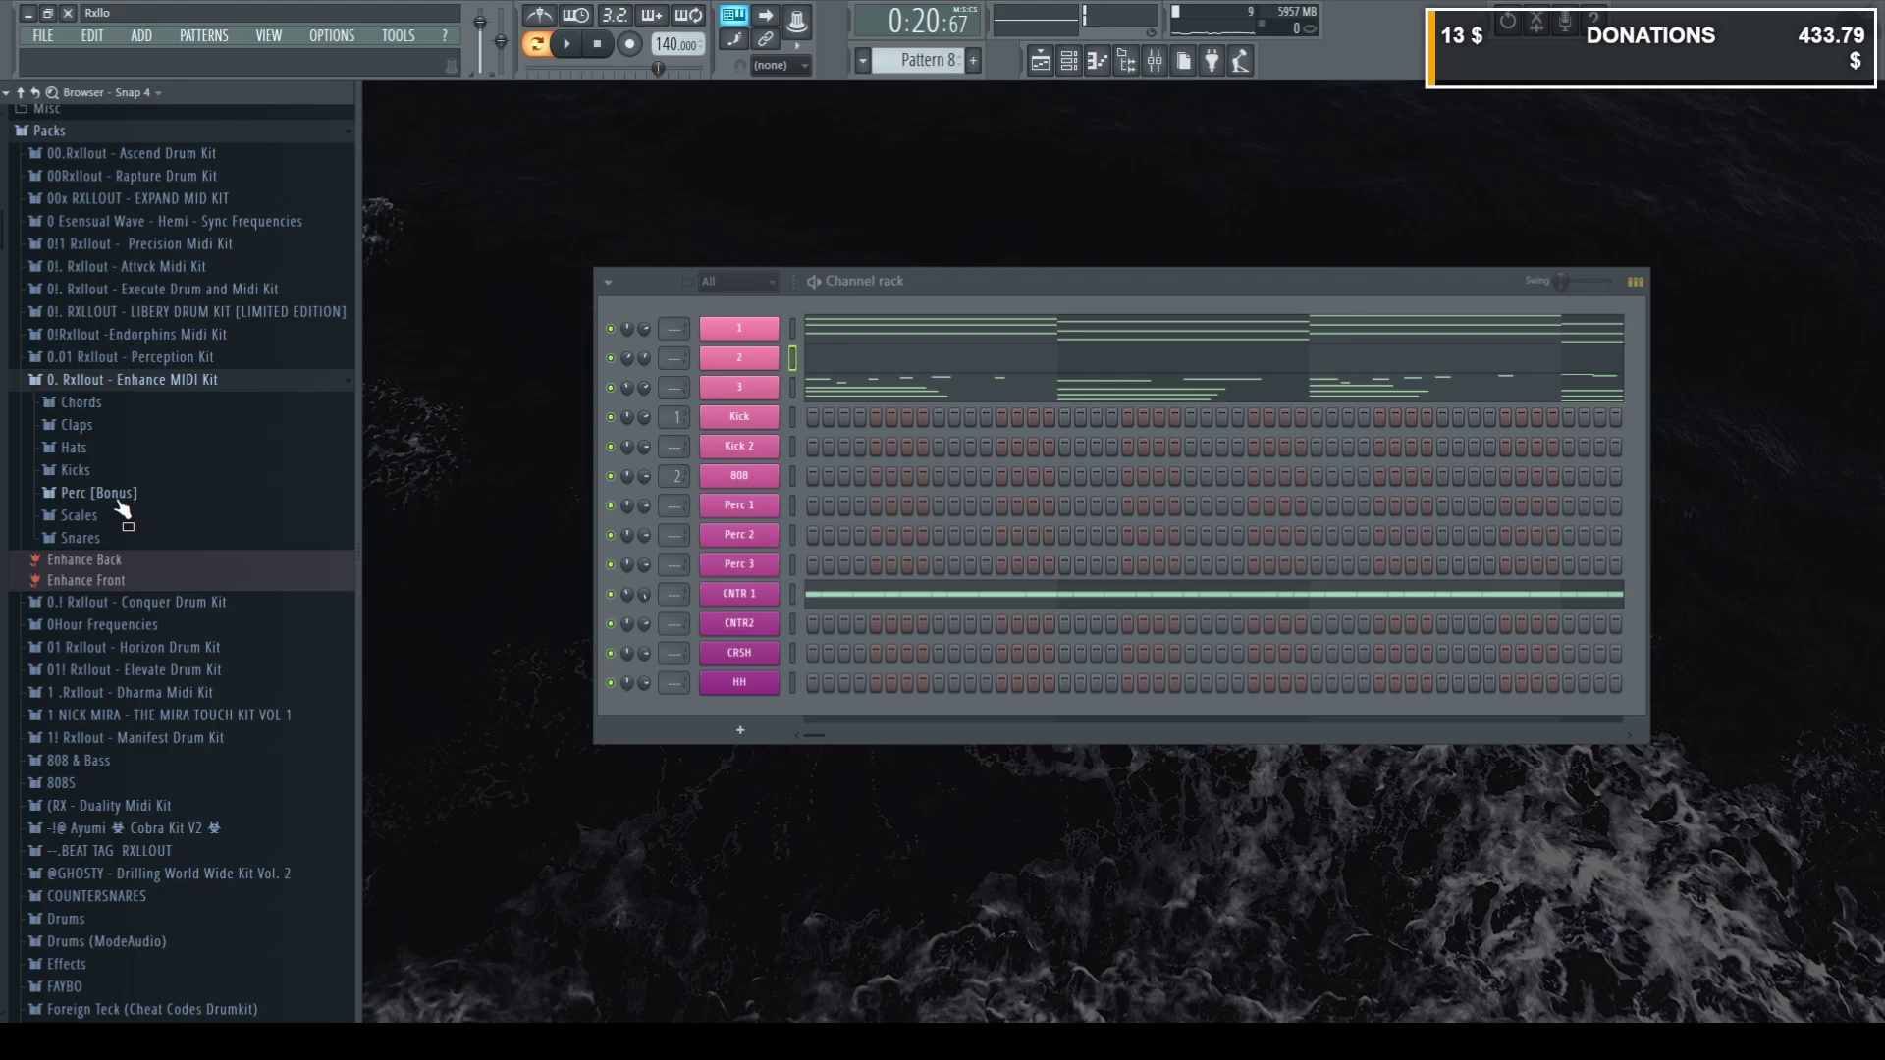
pyautogui.click(118, 537)
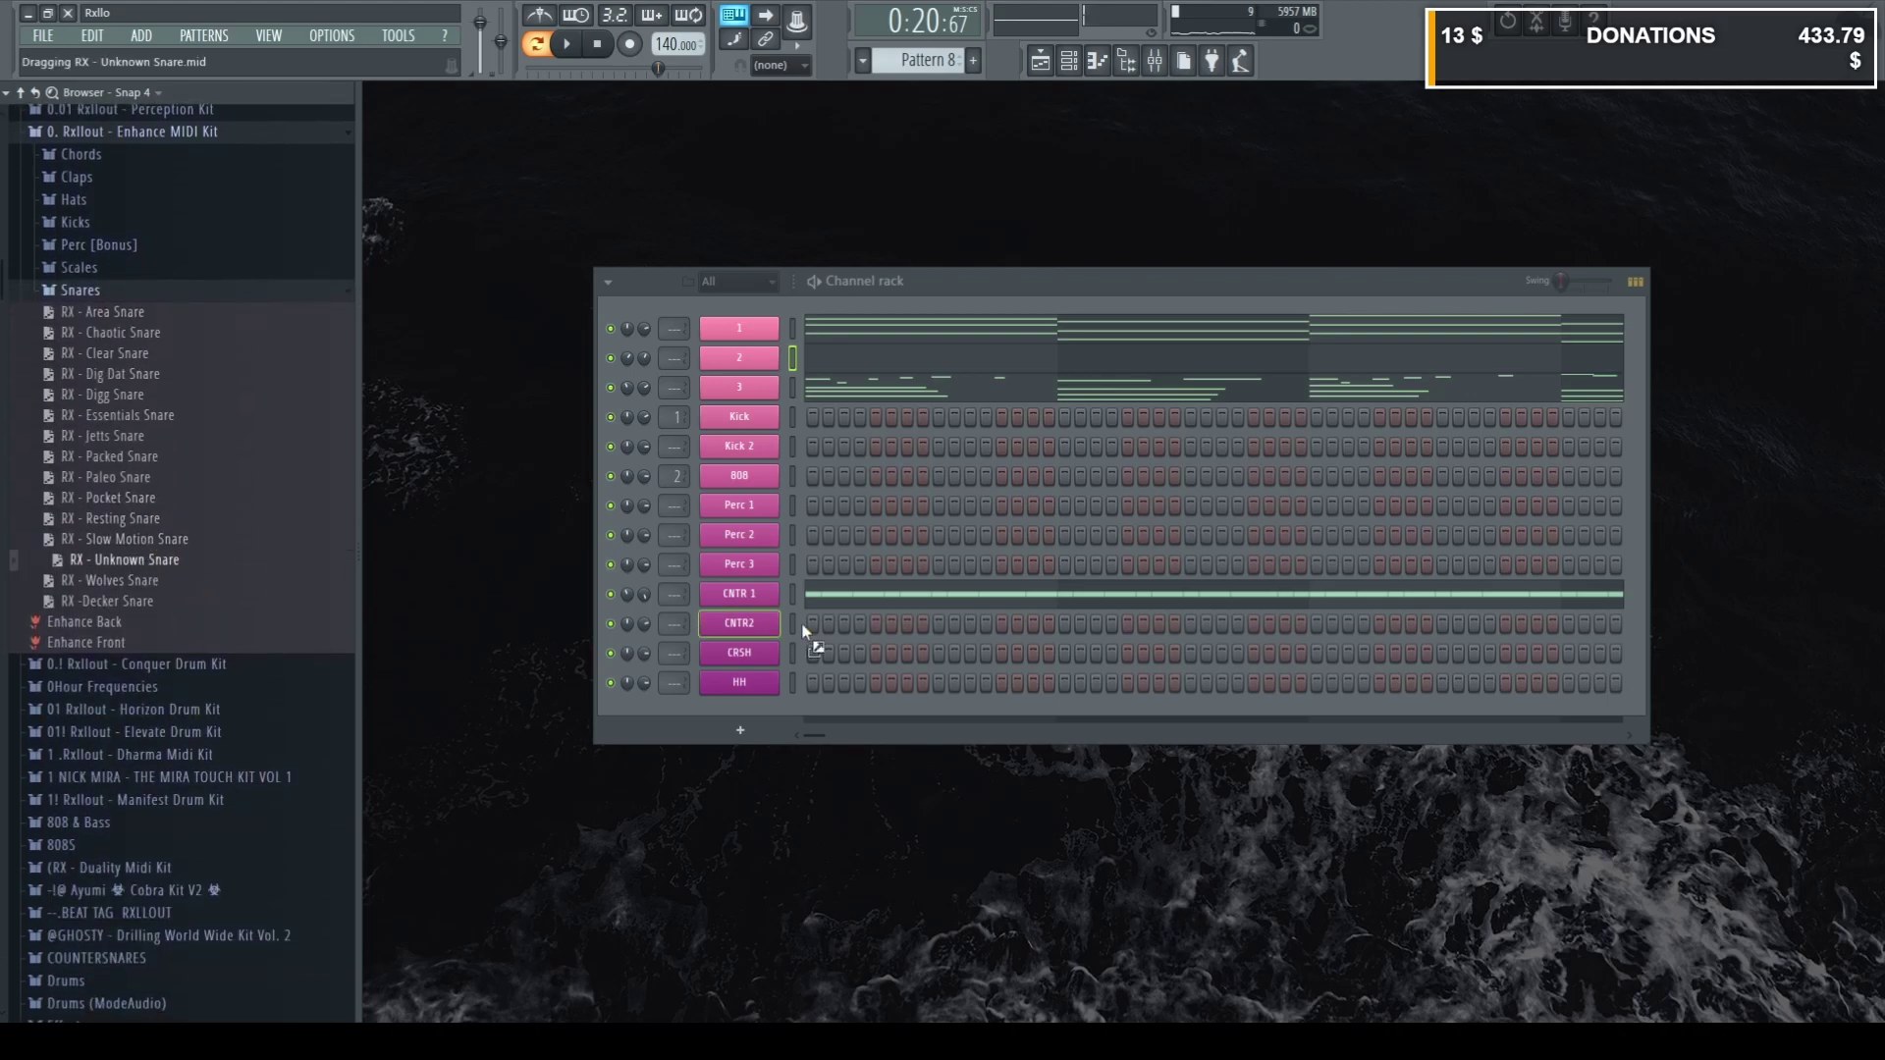
# Try the RX - Unknown Snare rhythm on CNTR2, with its notes transposed up to D5.
pyautogui.moveTo(791, 621); pyautogui.dragTo(793, 624)
pyautogui.press('space')
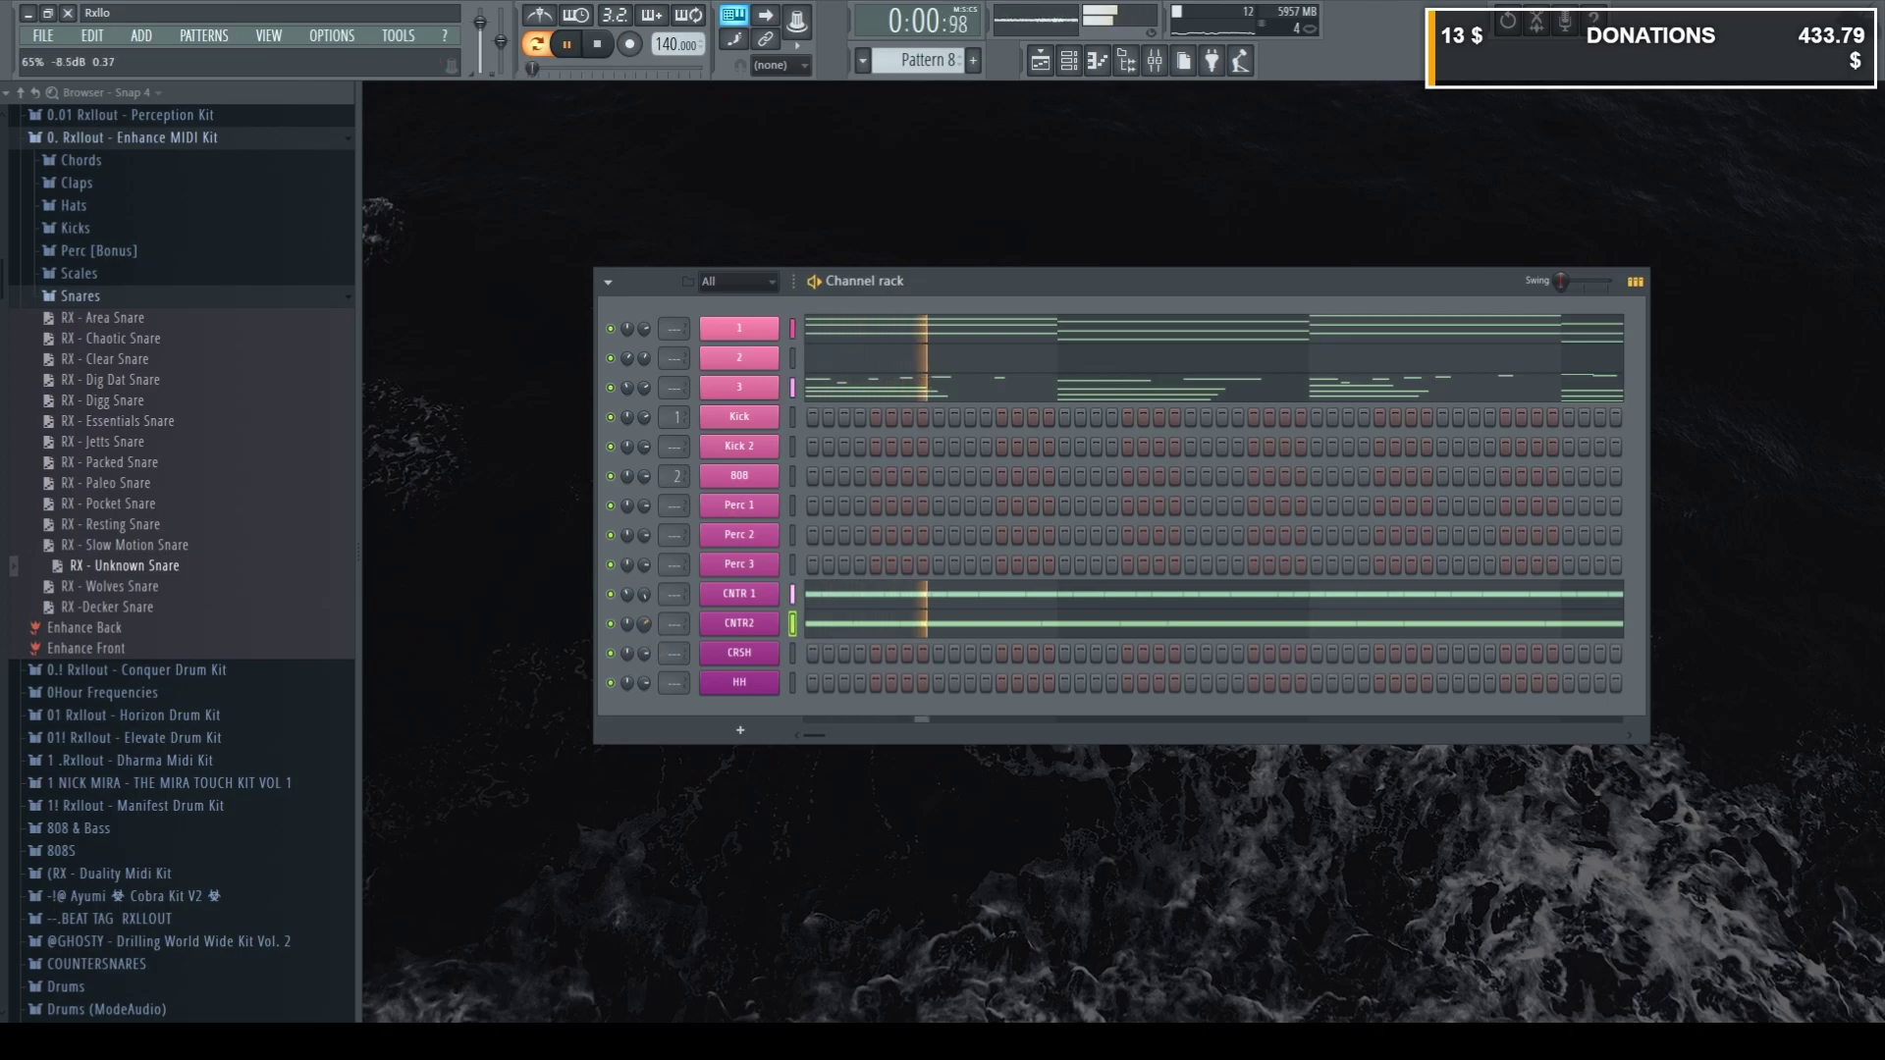
pyautogui.click(828, 624)
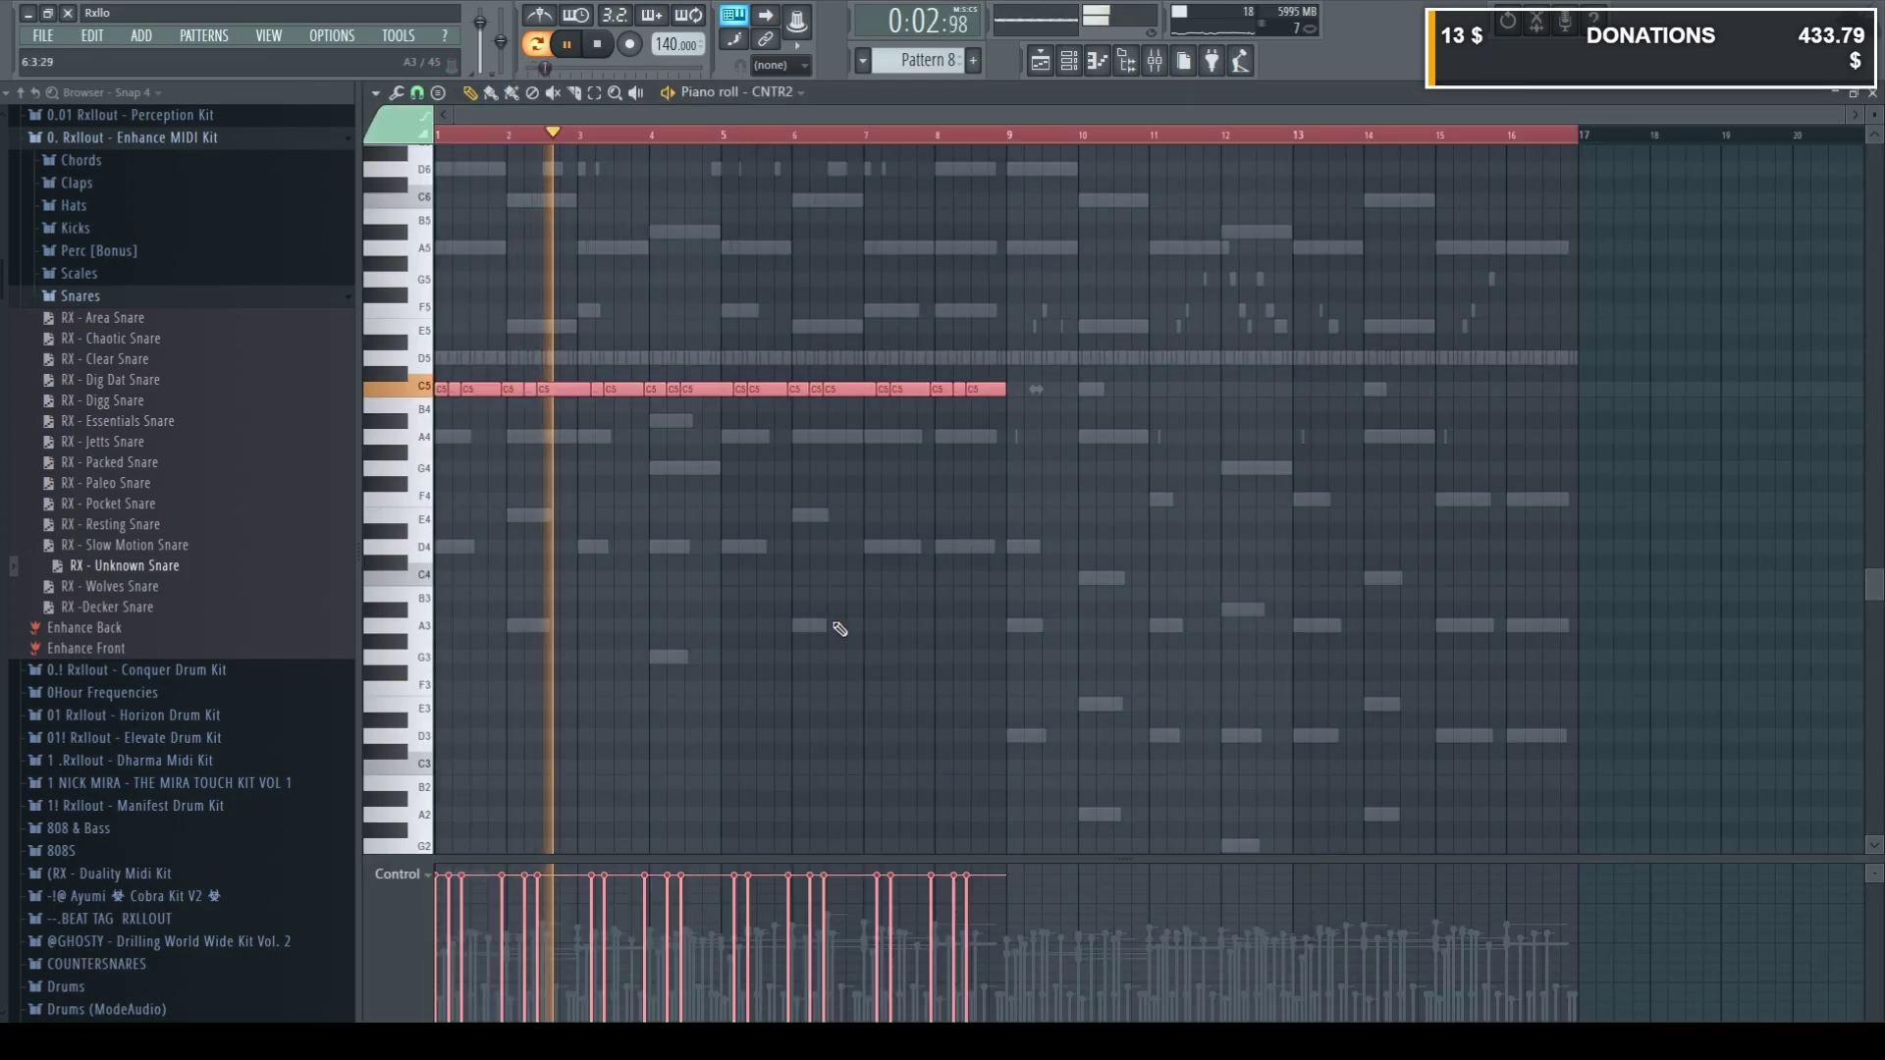
pyautogui.hotkey('shift', 'Up')
pyautogui.hotkey('shift', 'Up')
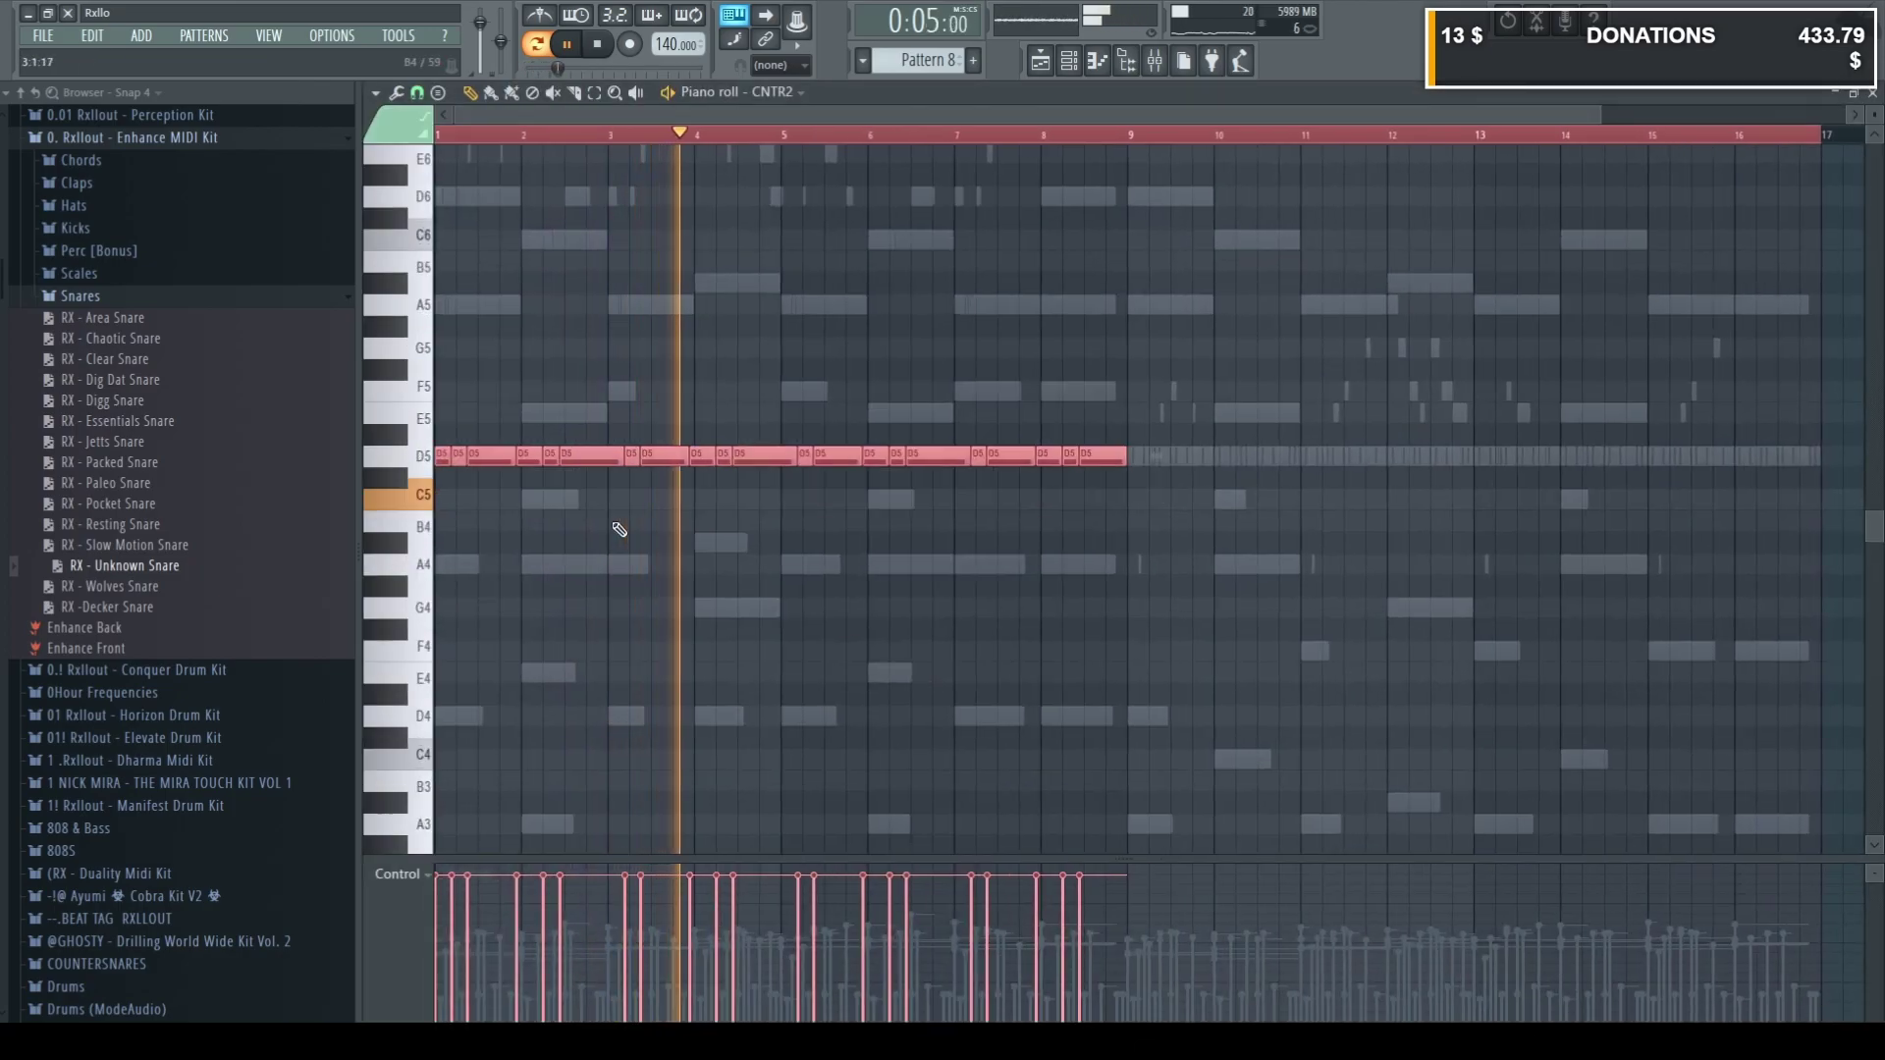
# Try the RX - Slow Motion Snare and RX - Resting Snare rhythms on CNTR2.
pyautogui.moveTo(183, 548); pyautogui.dragTo(539, 551)
pyautogui.press('space')
pyautogui.moveTo(147, 524); pyautogui.dragTo(461, 561)
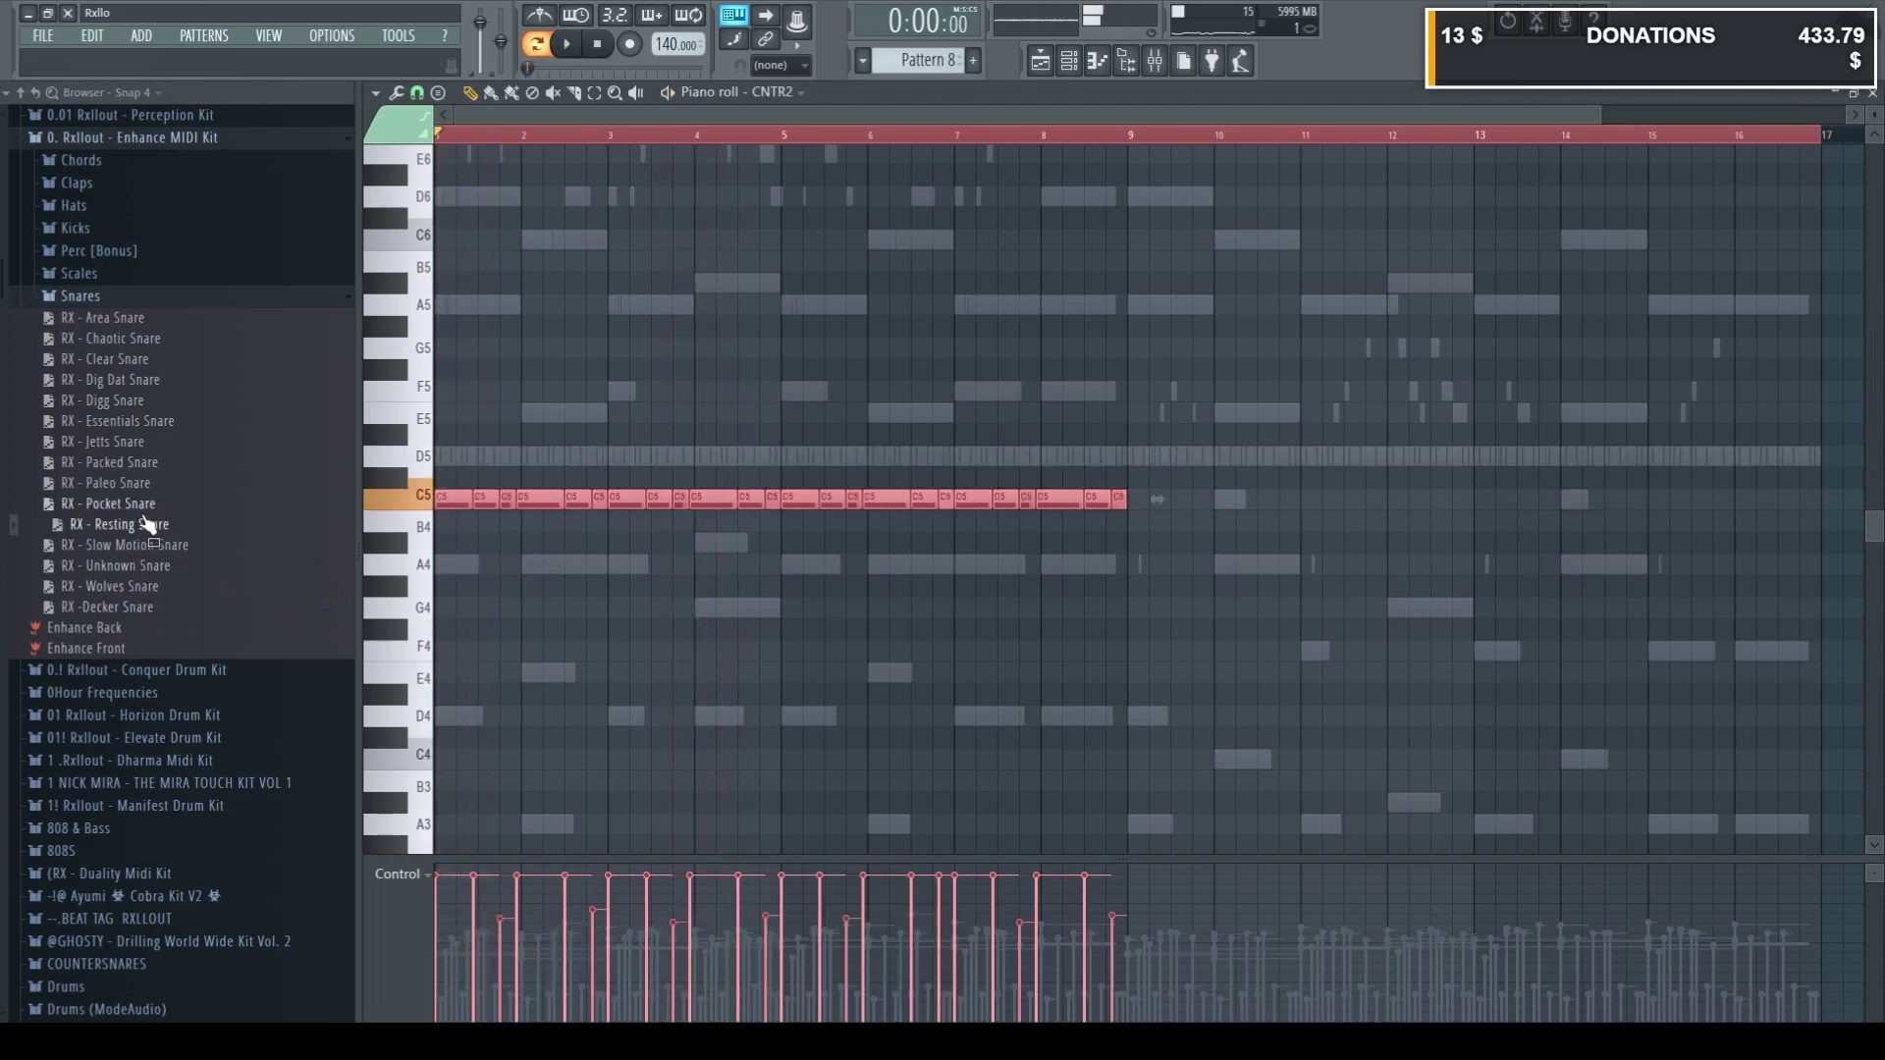
# Import the RX - Essentials Snare rhythm into CNTR2, and transpose all its notes to D5.
pyautogui.moveTo(157, 431); pyautogui.dragTo(681, 577)
pyautogui.press('space')
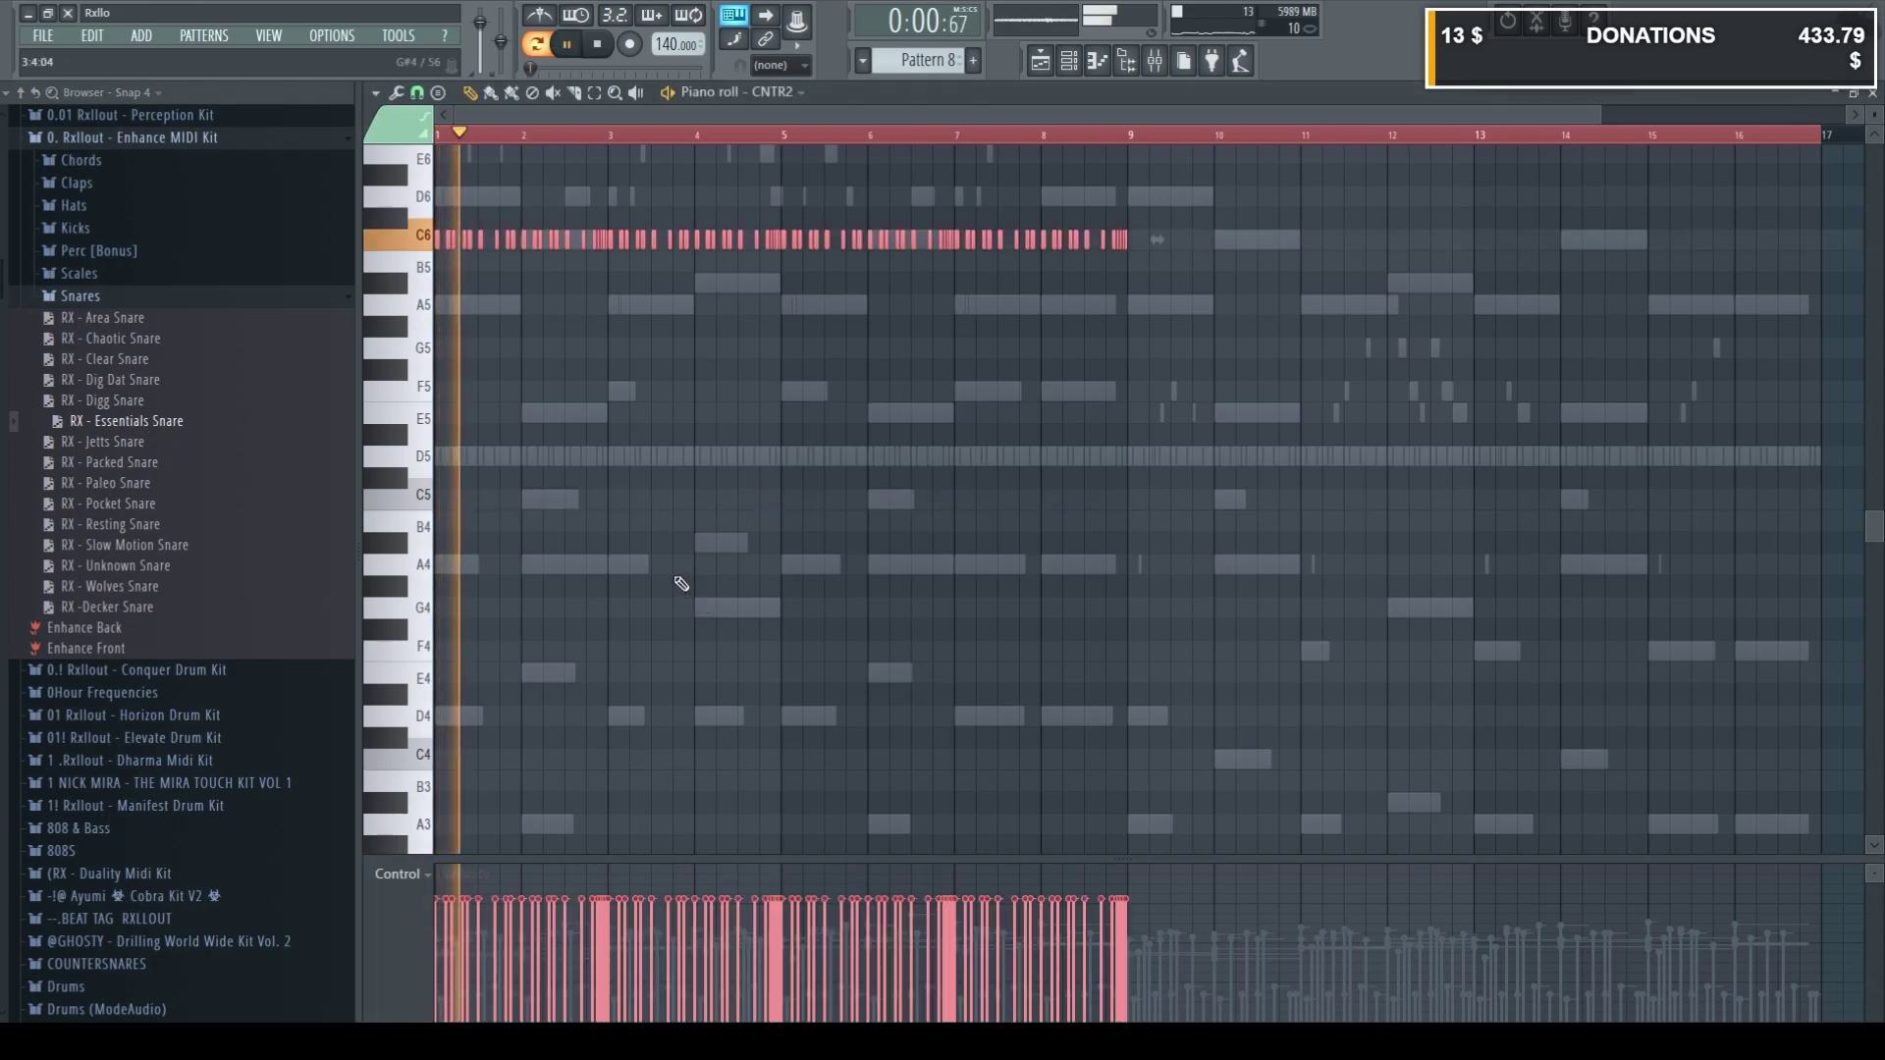
pyautogui.hotkey('shift', 'Up')
pyautogui.hotkey('shift', 'Up')
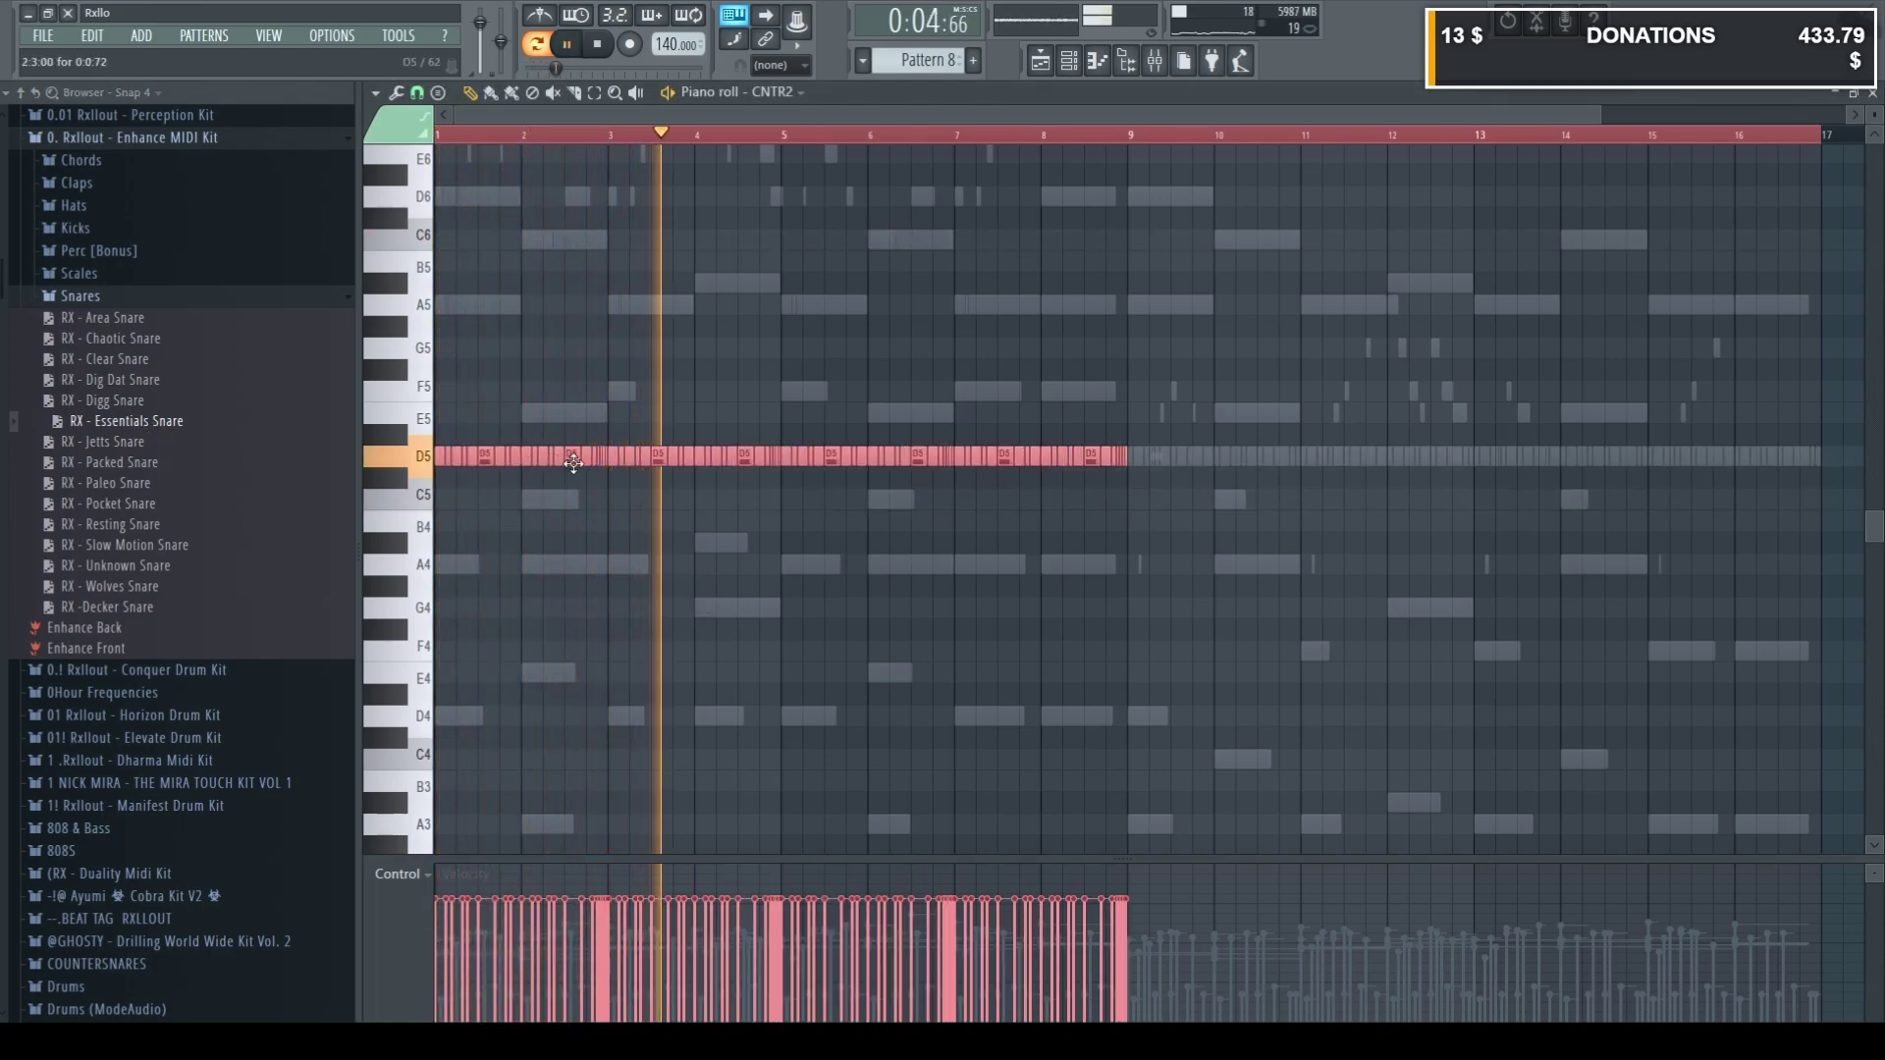
# Duplicate CNTR2's eight-bar D5 rhythm into bars 9 to 16, and play it.
pyautogui.hotkey('ctrl', 'b')
pyautogui.moveTo(1287, 466); pyautogui.dragTo(1266, 466)
pyautogui.hotkey('ctrl', 'd')
pyautogui.press('space')
pyautogui.press('space')
# Vary CNTR2's velocities in bars 1 to 8, lowering in-between hits and ramping up the rolls ending bars 2, 4, 6 and 8.
pyautogui.moveTo(459, 992)
pyautogui.mouseDown()
pyautogui.moveTo(787, 979)
pyautogui.moveTo(867, 934)
pyautogui.moveTo(744, 985)
pyautogui.moveTo(761, 985)
pyautogui.moveTo(756, 904)
pyautogui.moveTo(808, 992)
pyautogui.moveTo(958, 962)
pyautogui.mouseUp()
pyautogui.click(798, 984)
pyautogui.click(813, 984)
pyautogui.click(858, 984)
pyautogui.press('space')
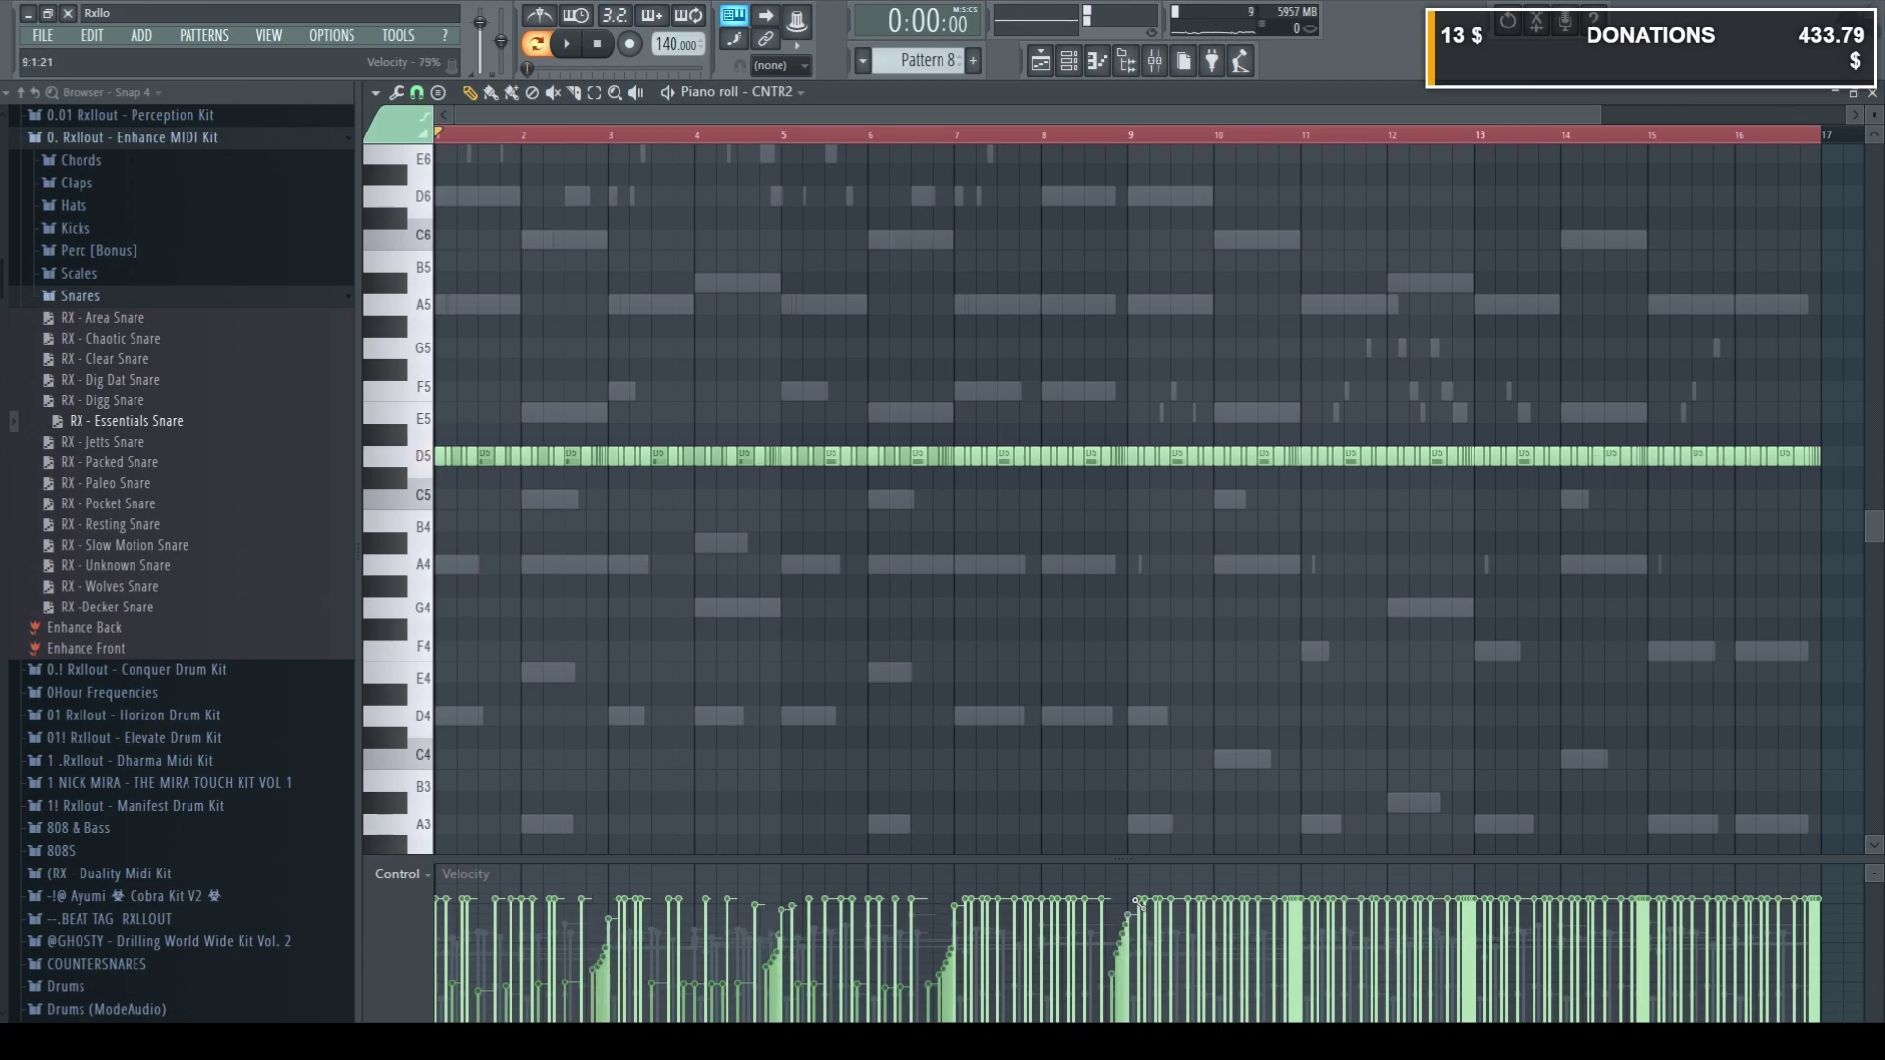
# Replace CNTR2's bars 9 to 16 with a copy of the velocity-edited first eight bars, and play the pattern.
pyautogui.moveTo(1836, 506); pyautogui.dragTo(1142, 338)
pyautogui.press('Delete')
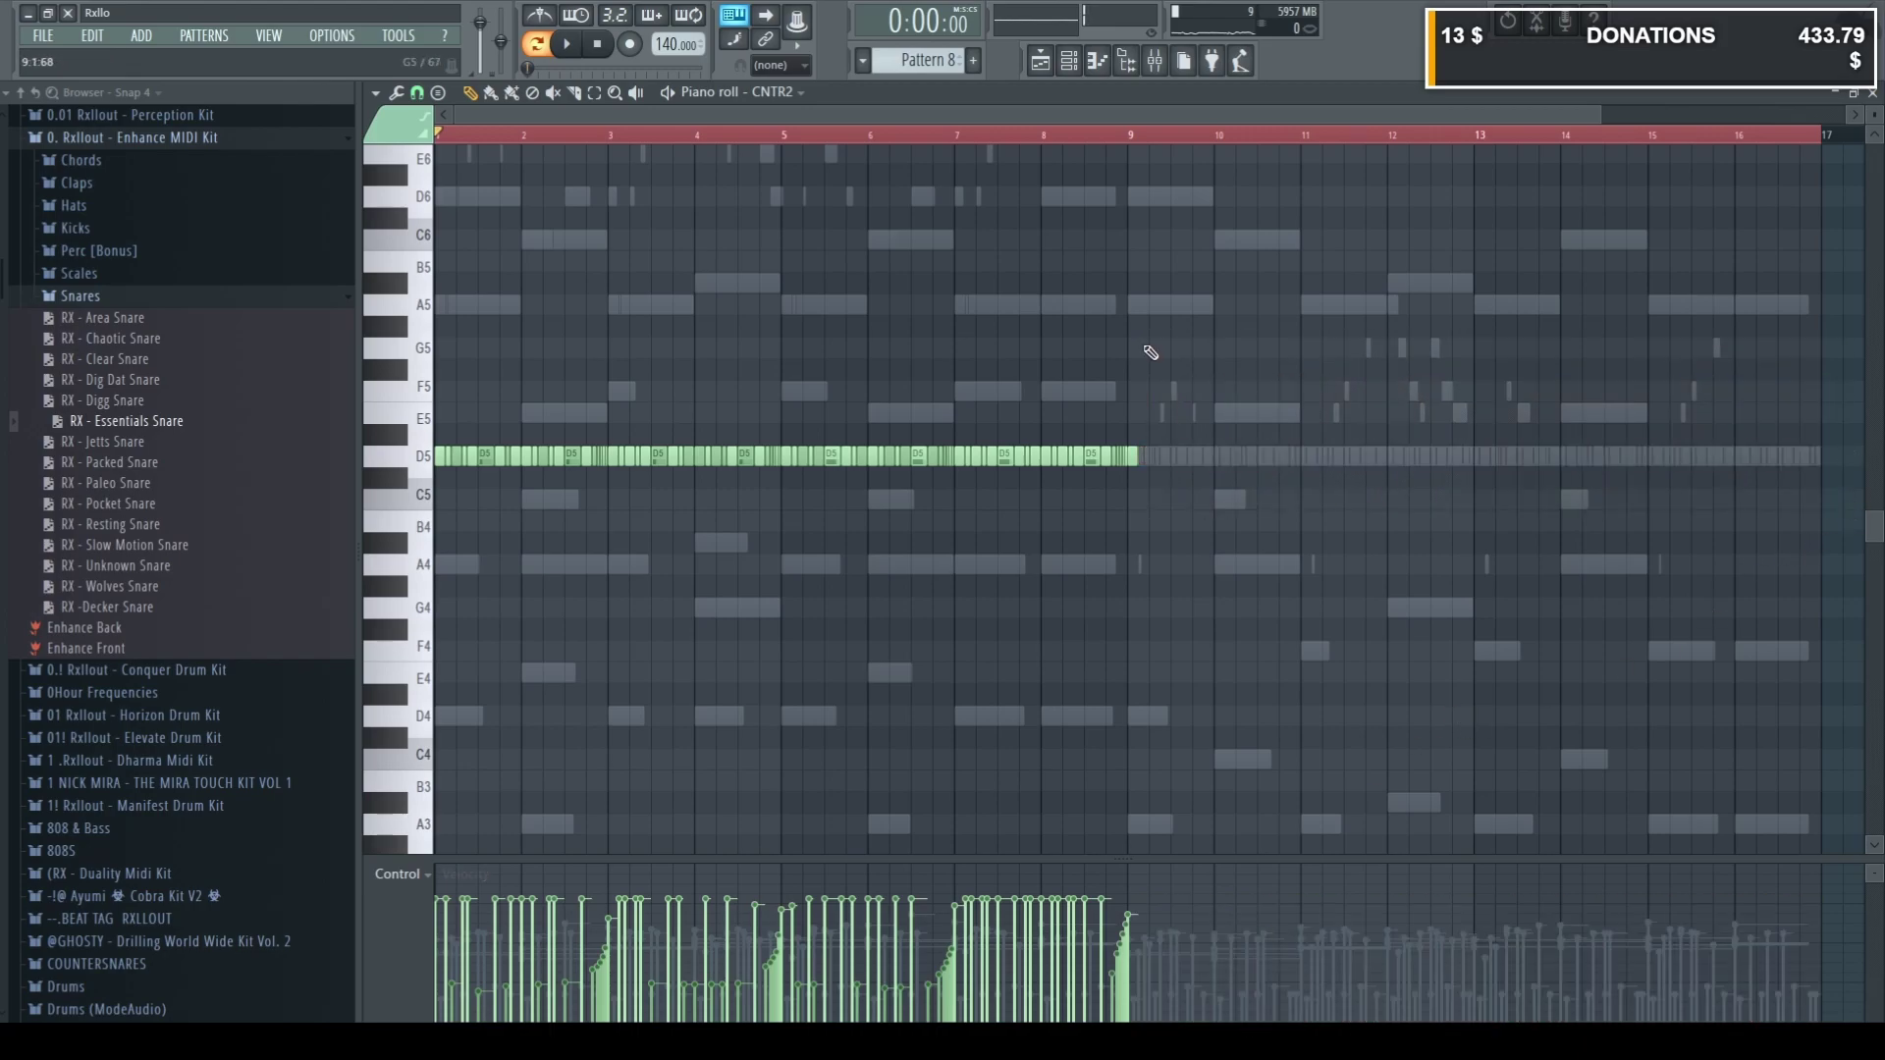
pyautogui.hotkey('ctrl', 'a')
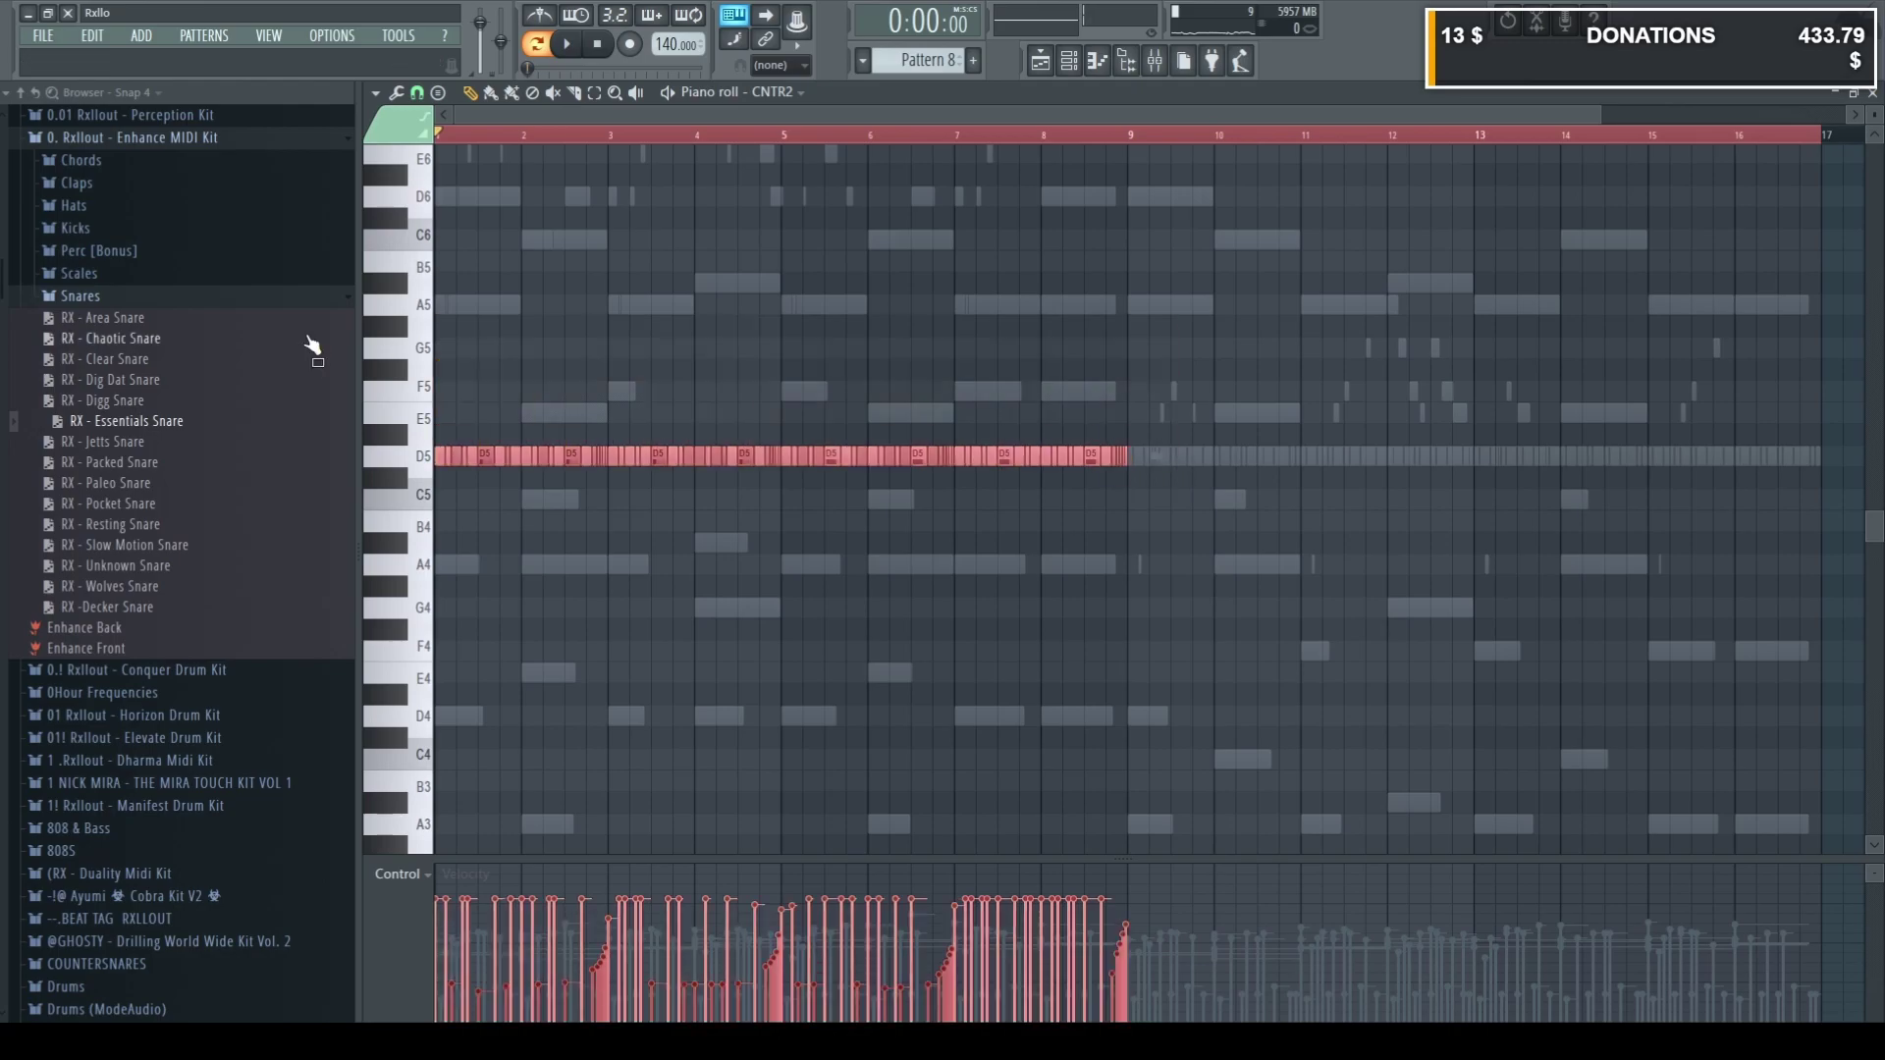
pyautogui.moveTo(449, 449); pyautogui.dragTo(1136, 458)
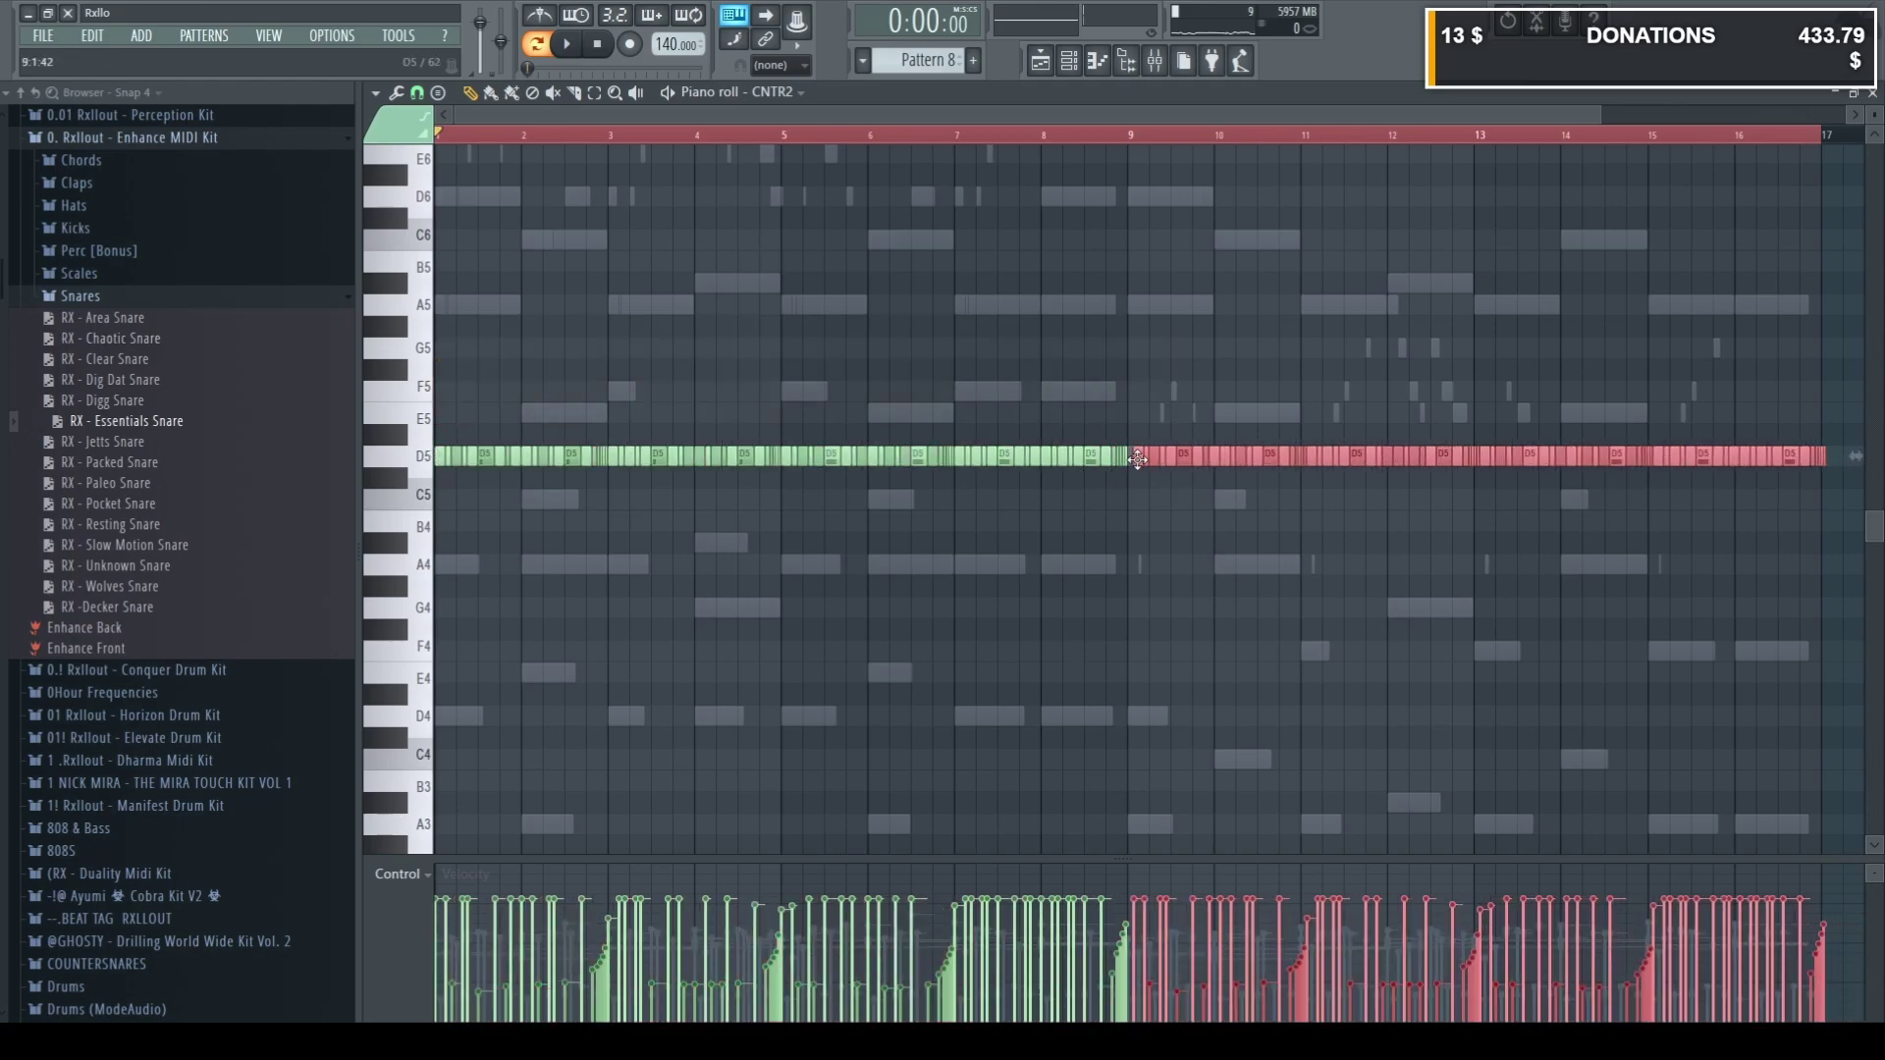
pyautogui.scroll(-1, 1156, 584)
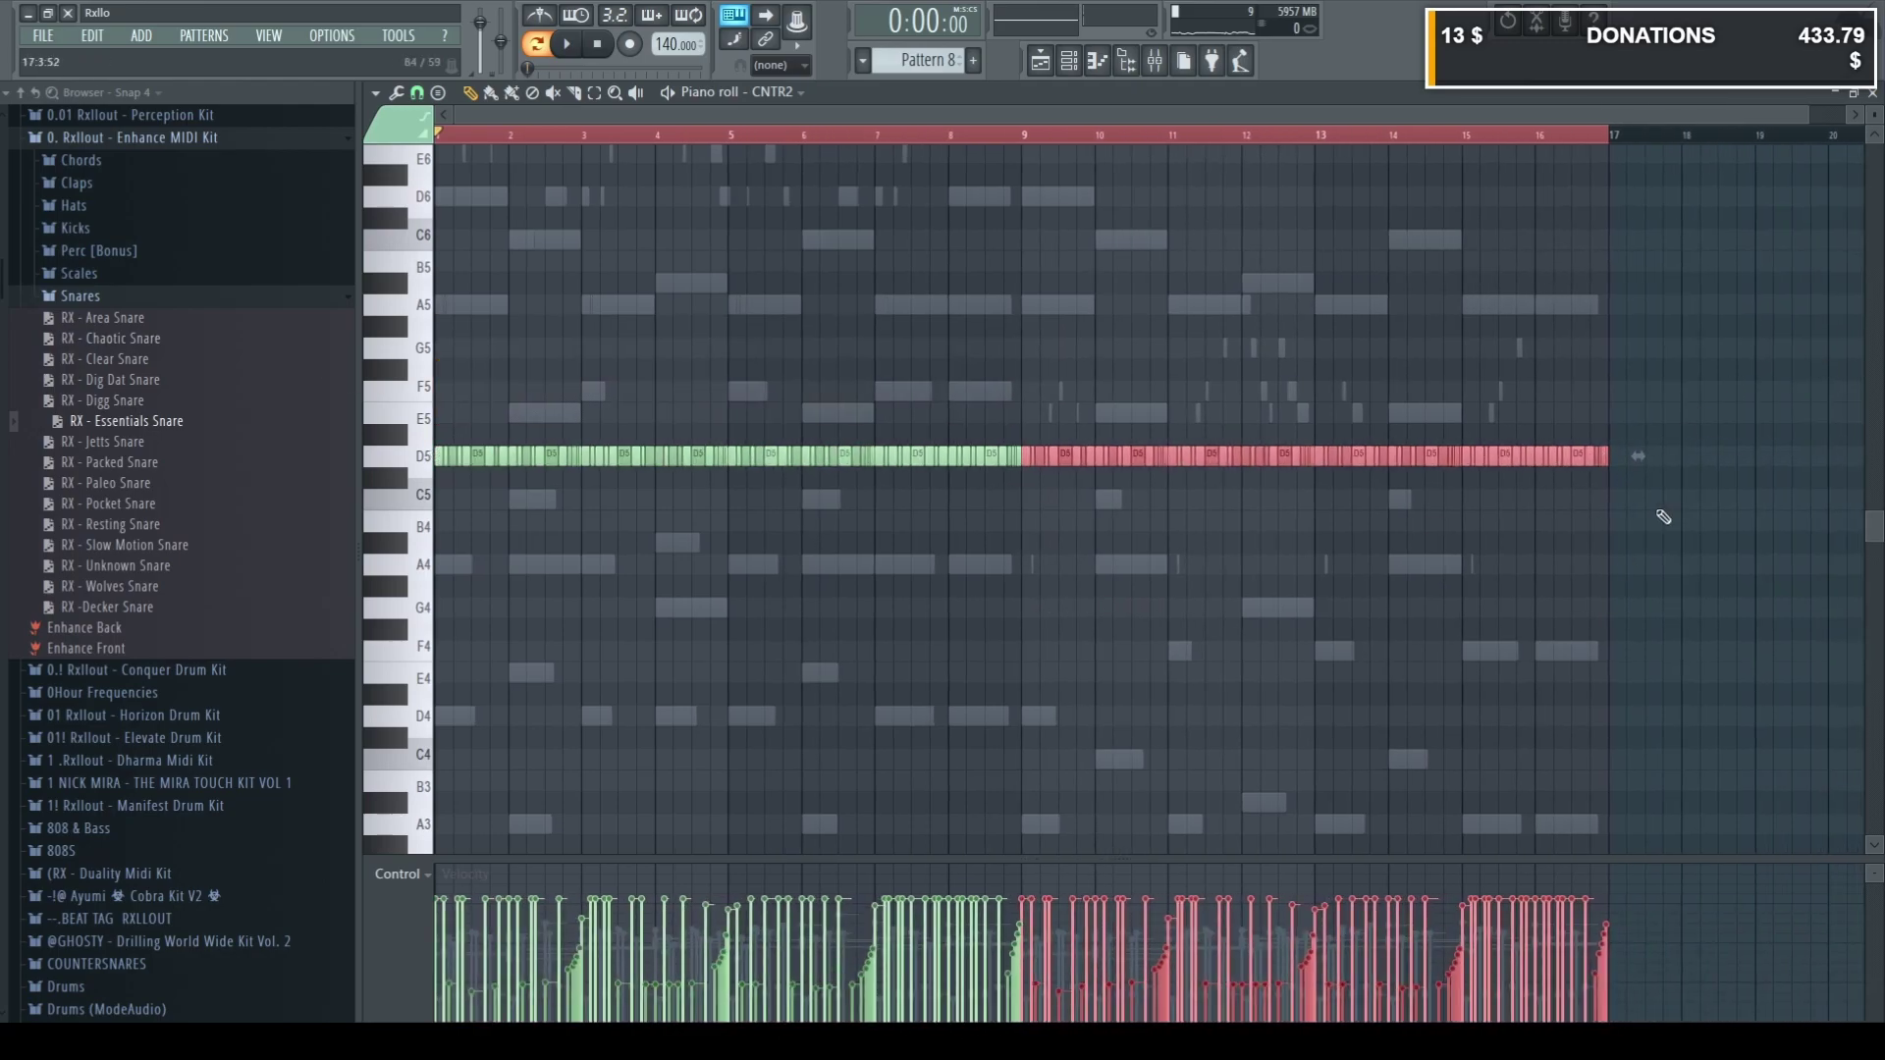
pyautogui.click(1872, 93)
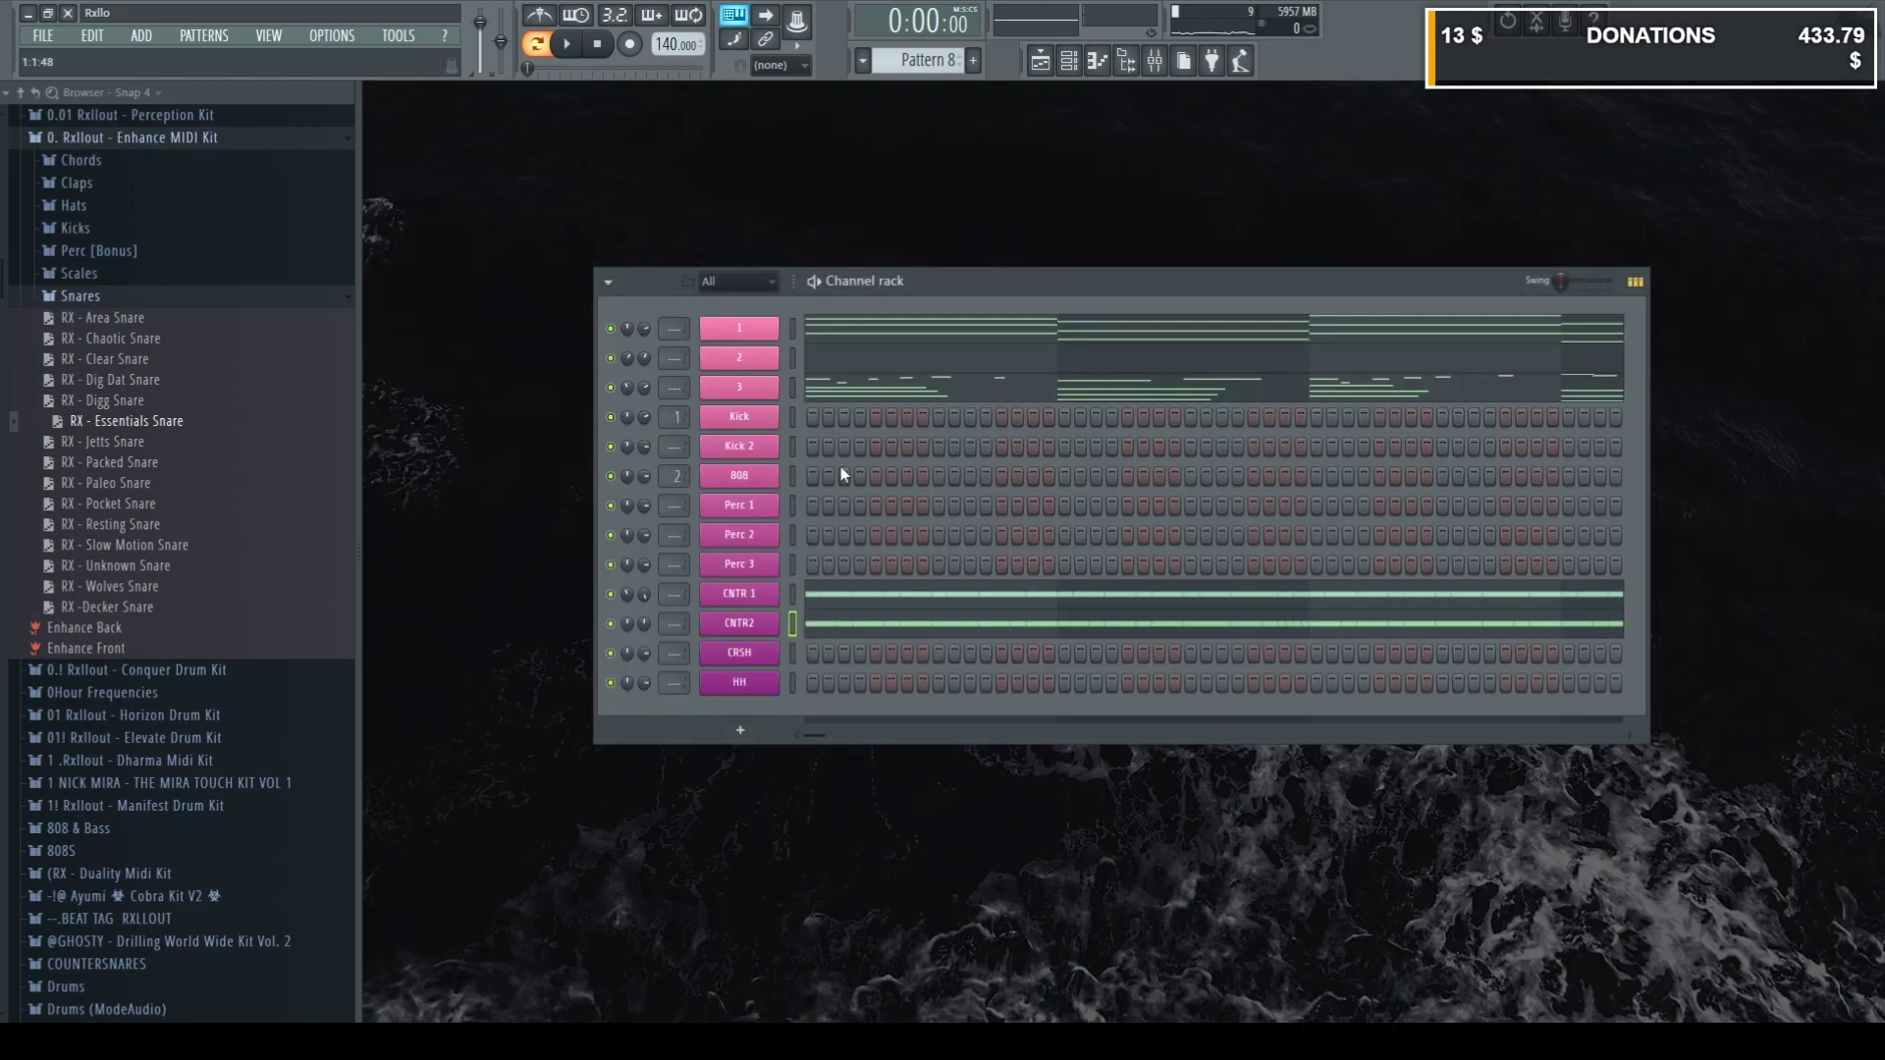
pyautogui.press('space')
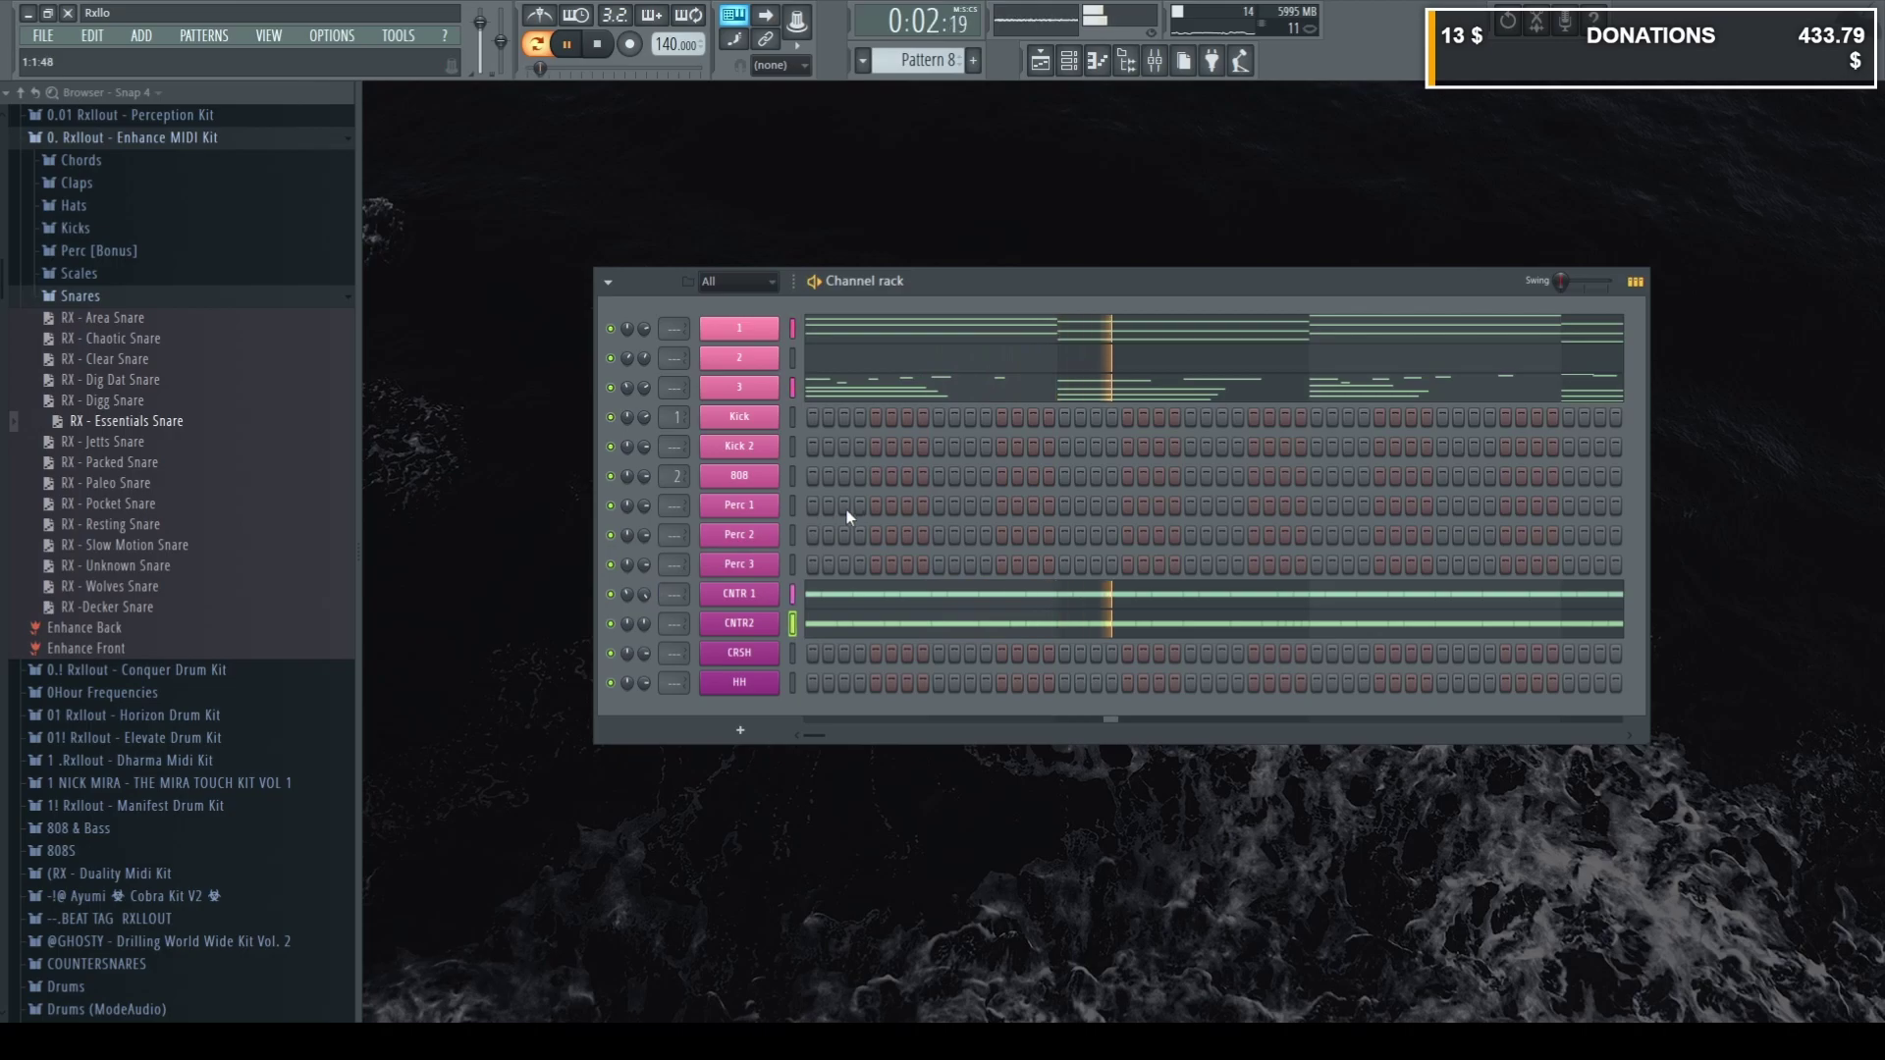
# Look through the sound kits in the Packs folder for one containing snare samples.
pyautogui.scroll(8, 153, 481)
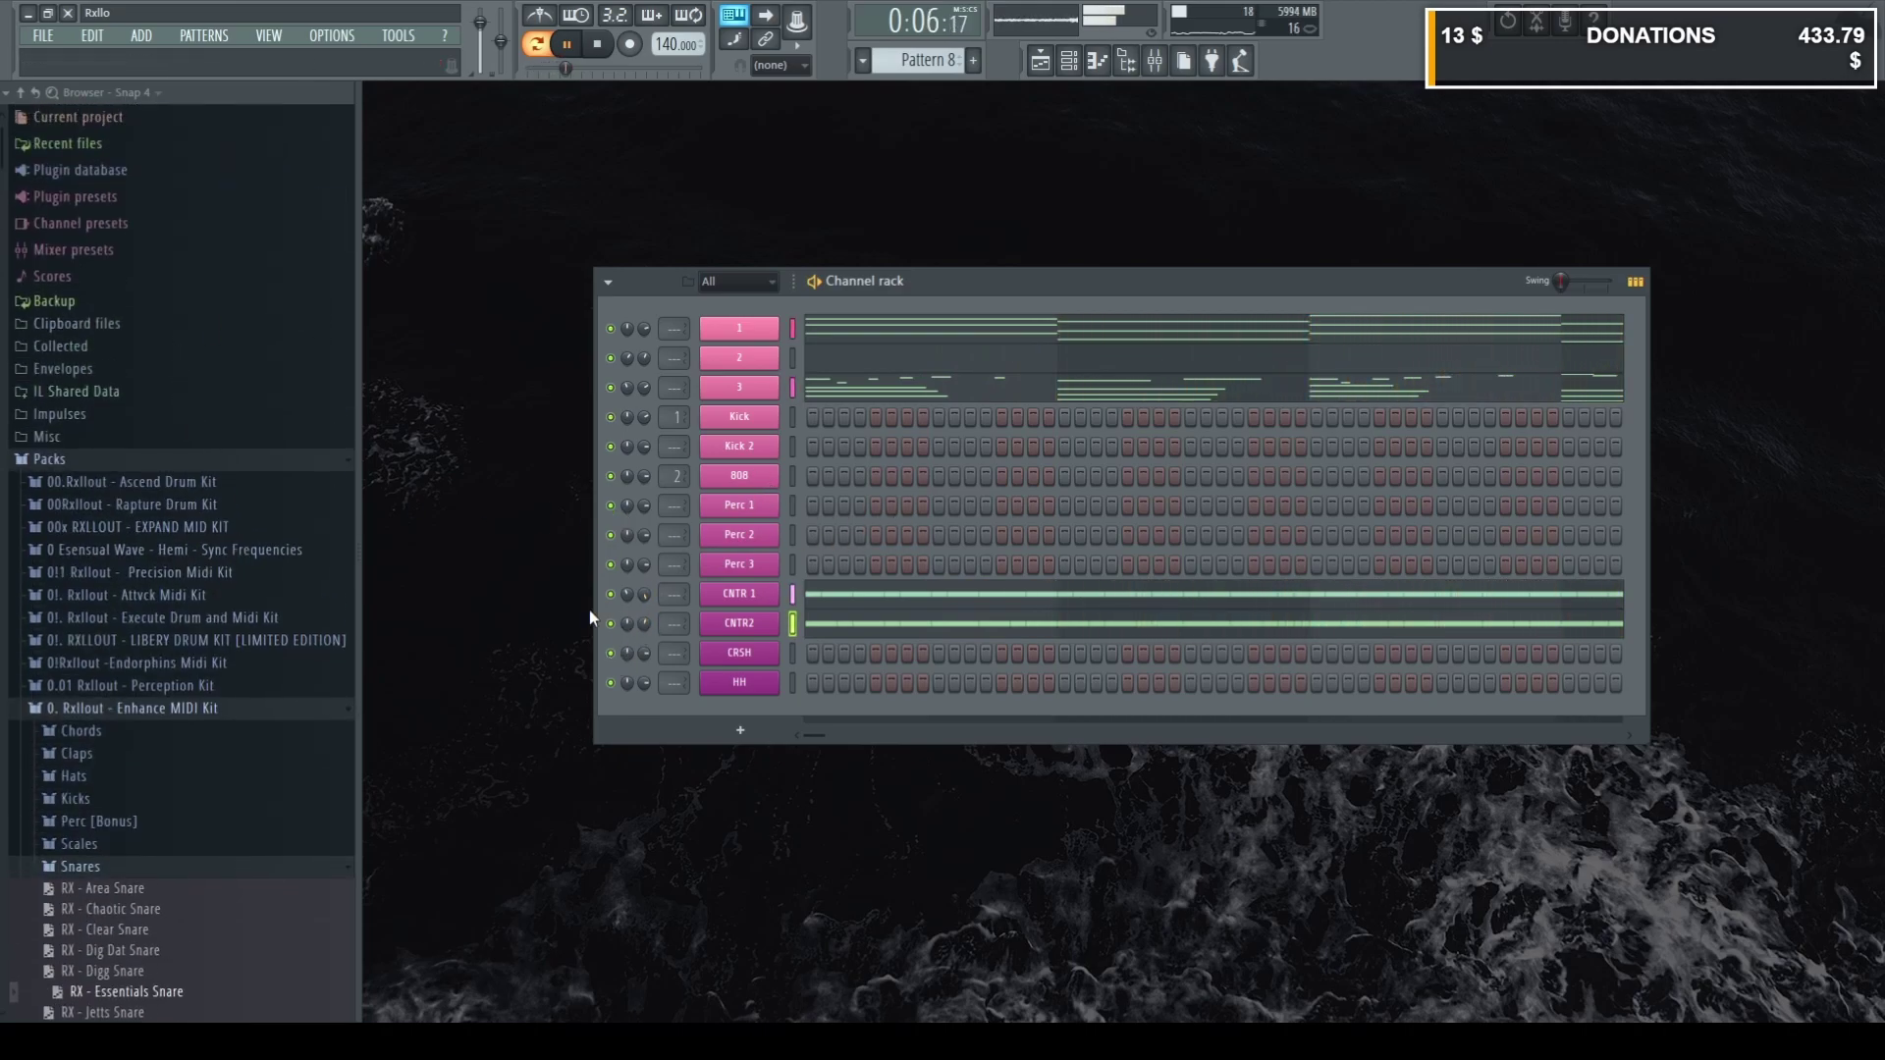
pyautogui.scroll(-20, 219, 686)
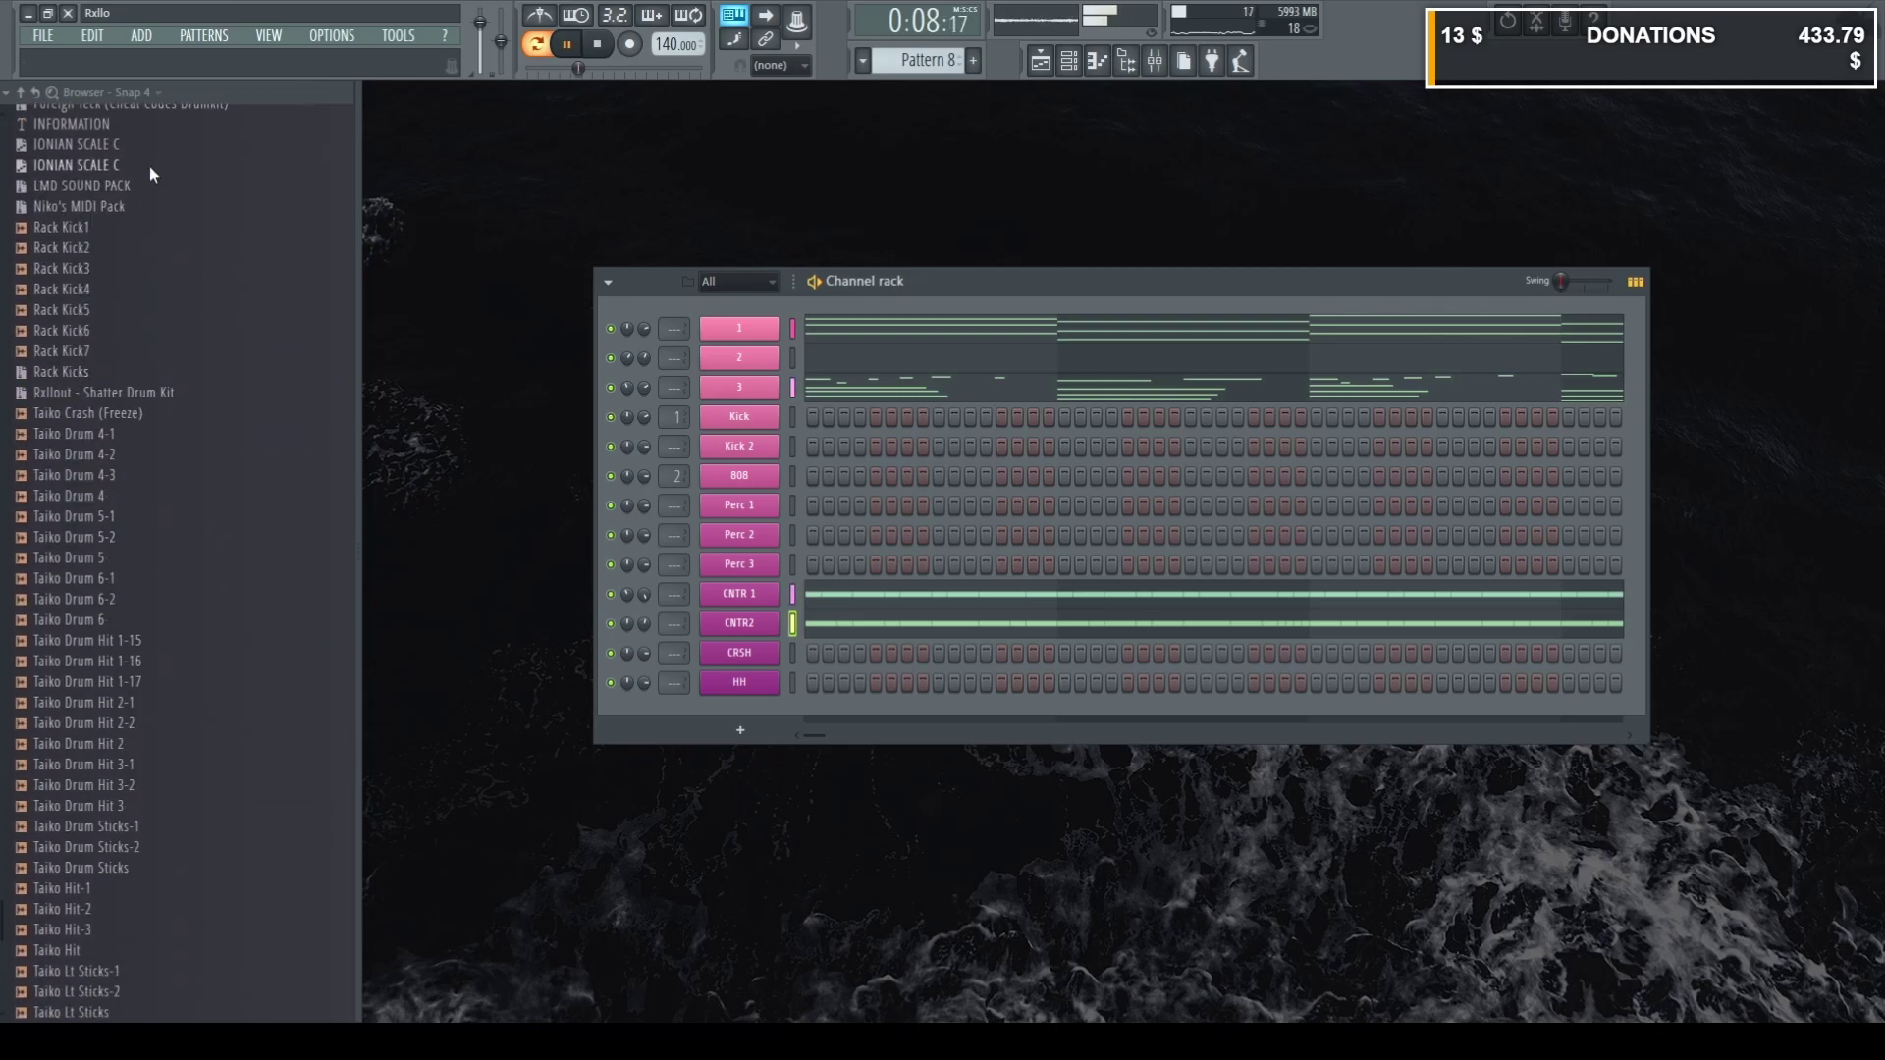
pyautogui.click(22, 92)
pyautogui.click(65, 461)
pyautogui.scroll(-15, 167, 616)
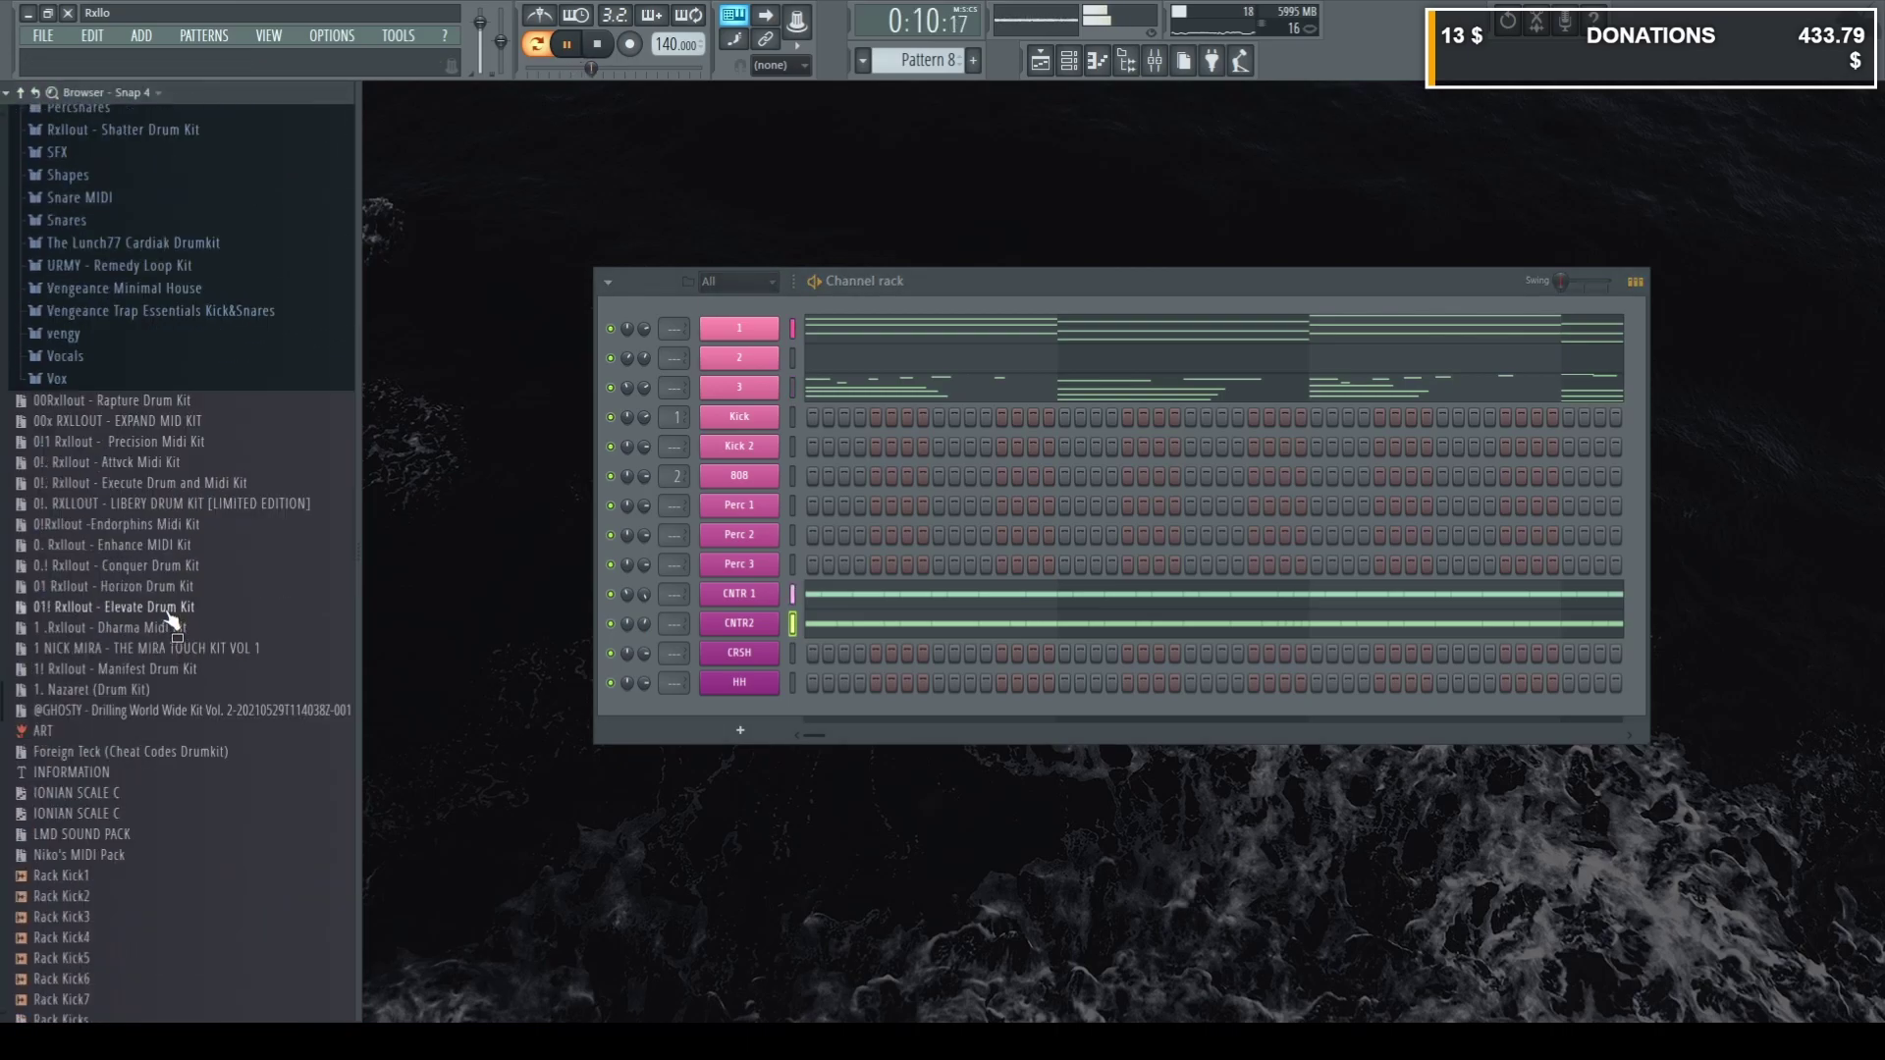
pyautogui.scroll(5, 172, 621)
pyautogui.scroll(5, 186, 644)
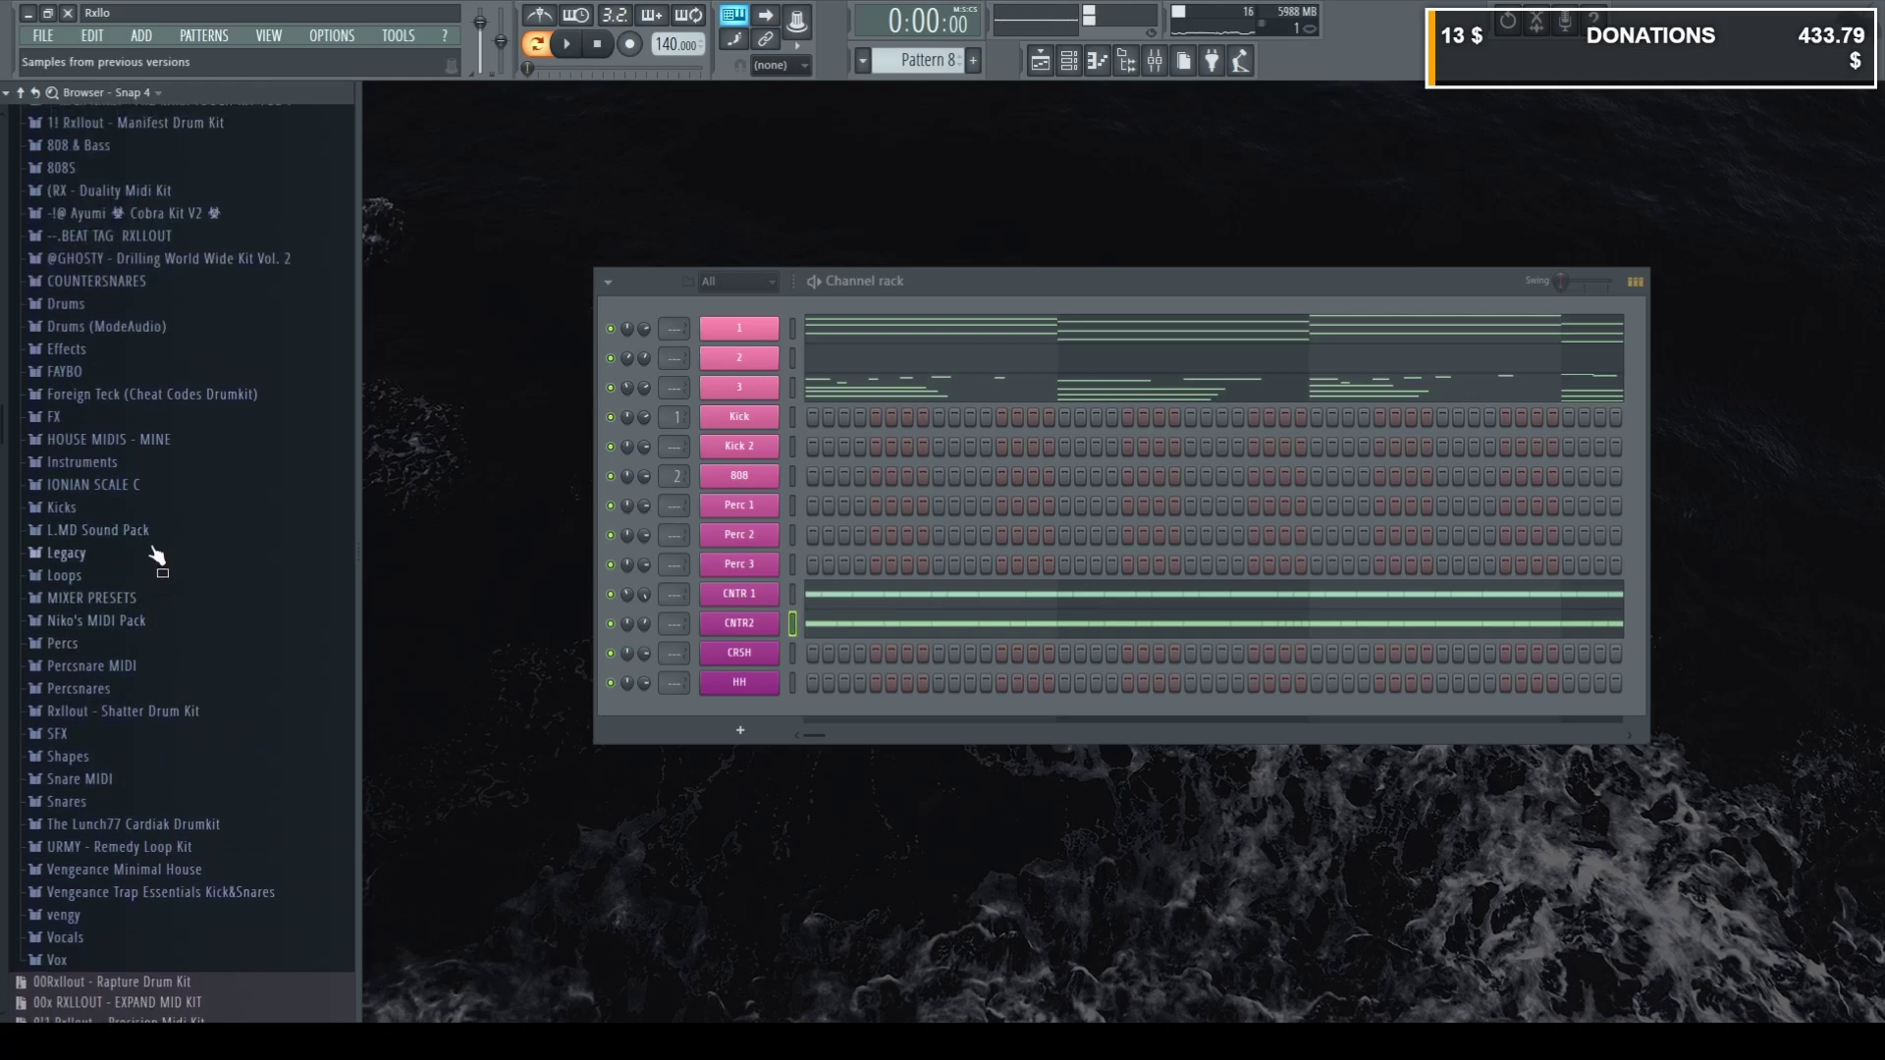
pyautogui.scroll(3, 175, 570)
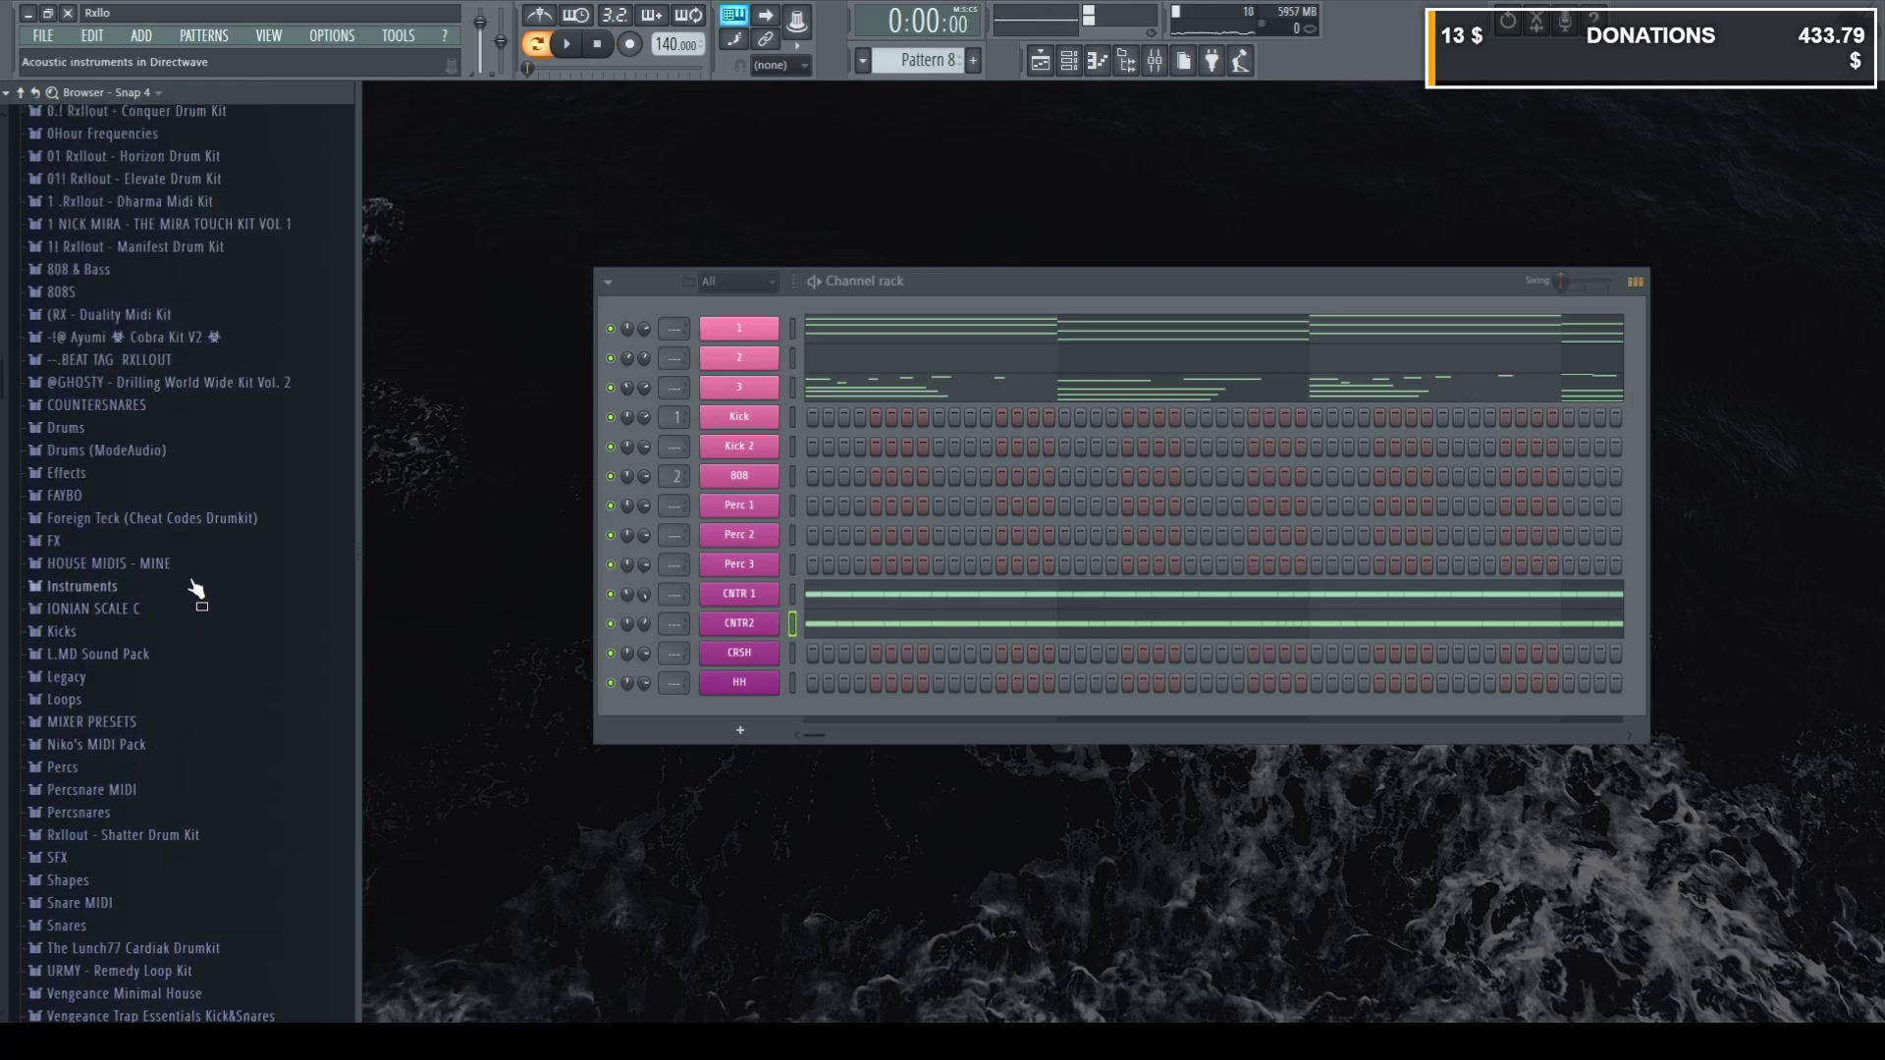
# Audition snare samples from the L.MD Sound Pack, and collapse its Snares folder.
pyautogui.click(113, 656)
pyautogui.click(84, 857)
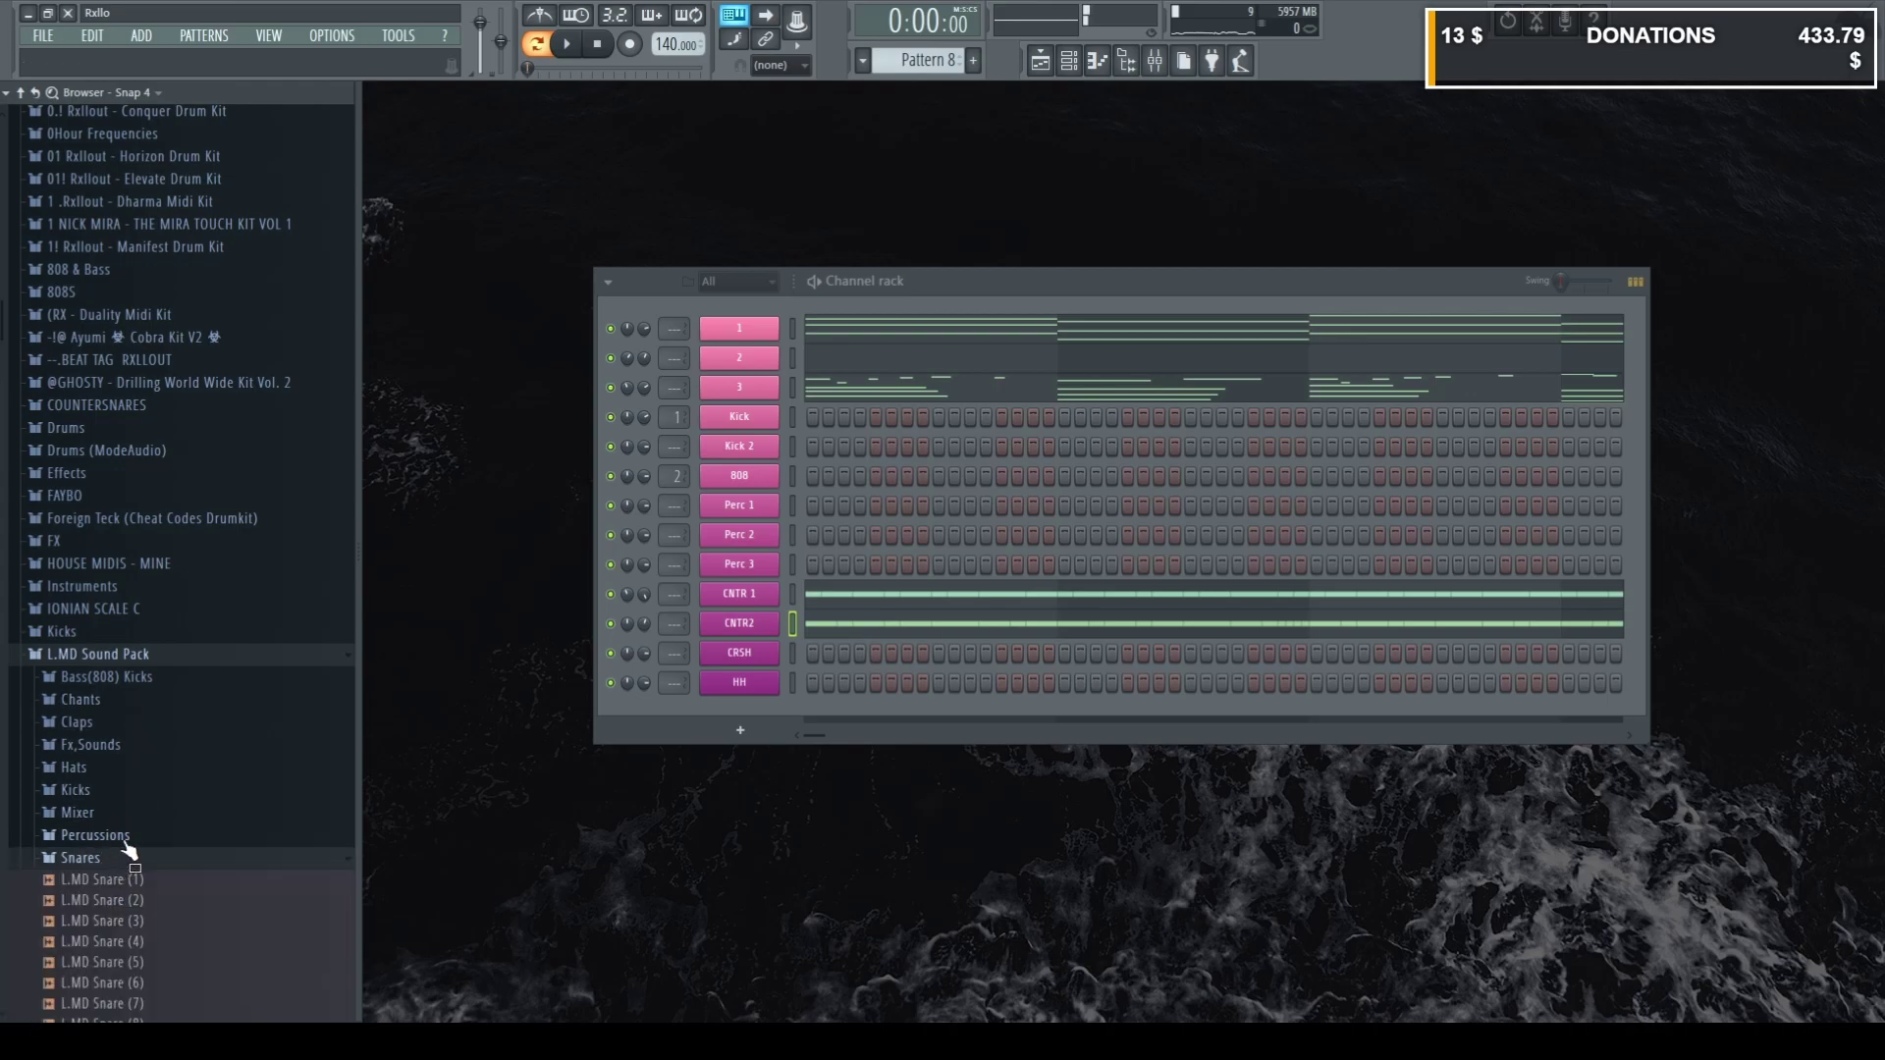
pyautogui.scroll(-7, 98, 857)
pyautogui.click(114, 756)
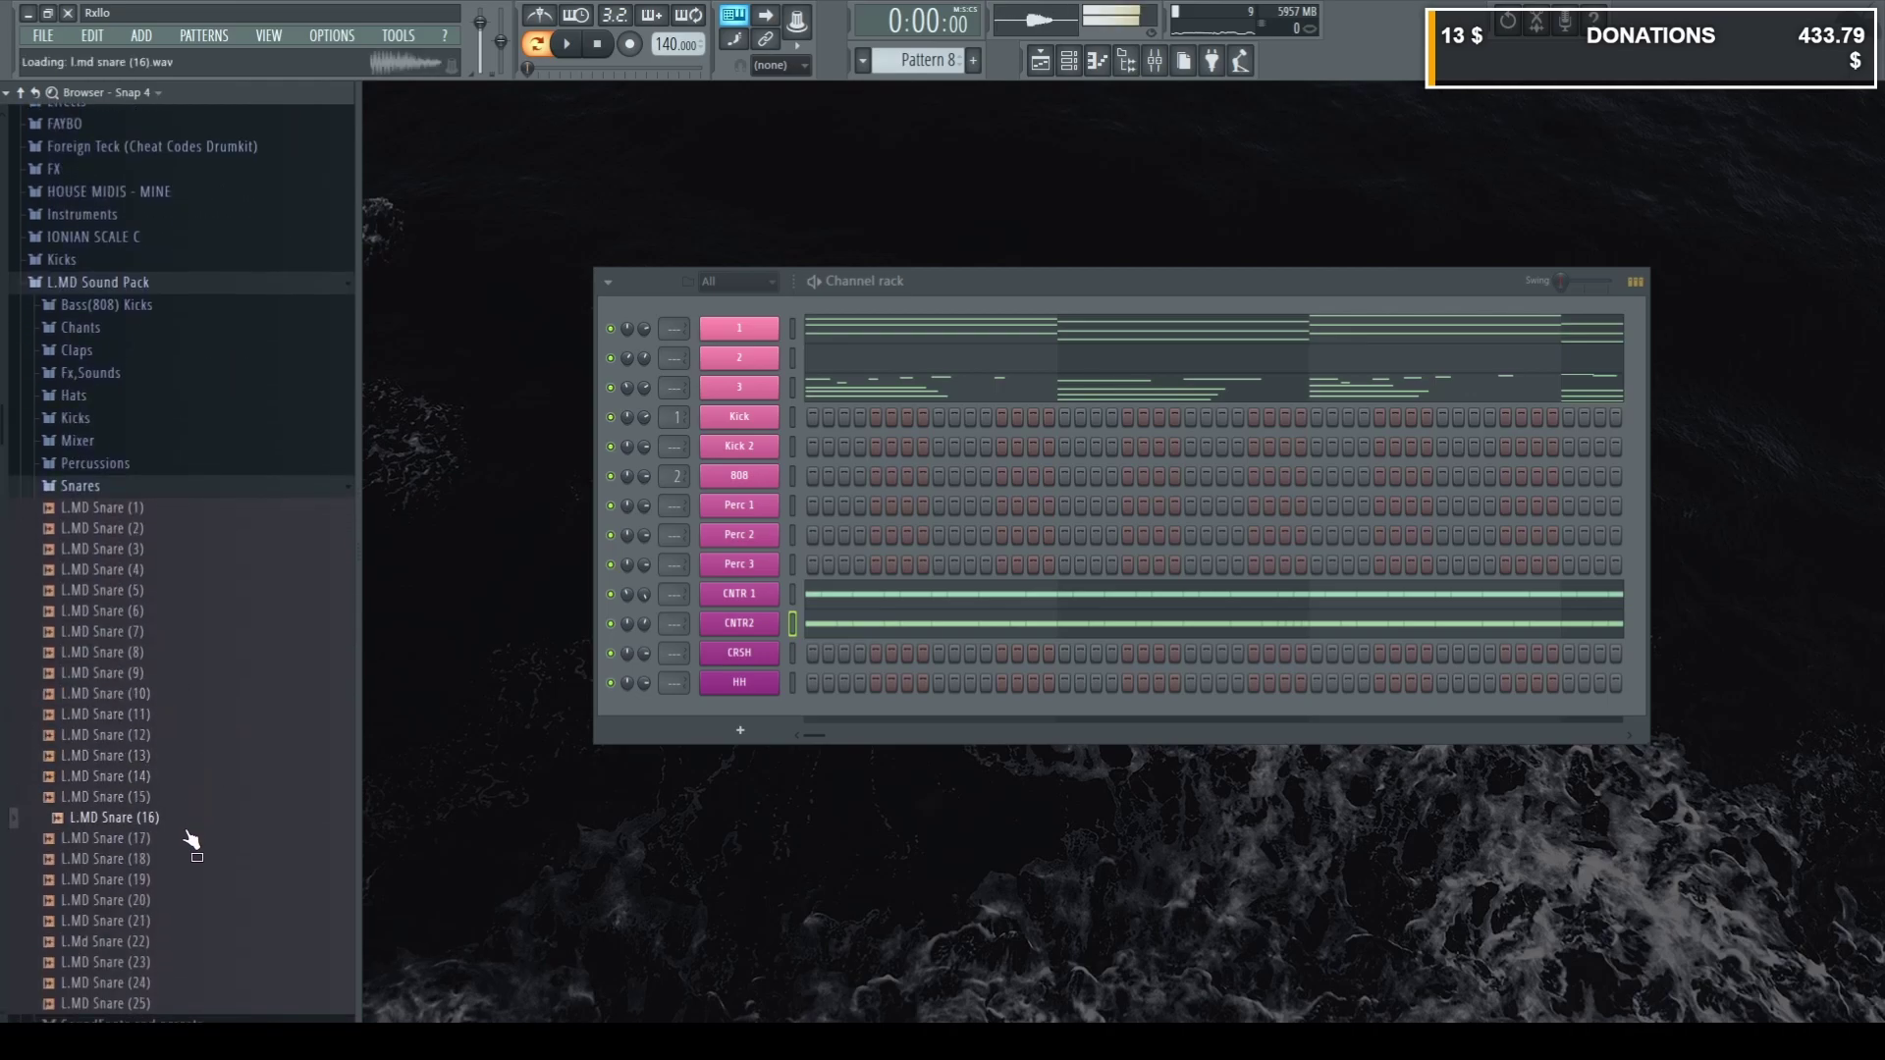
pyautogui.click(163, 488)
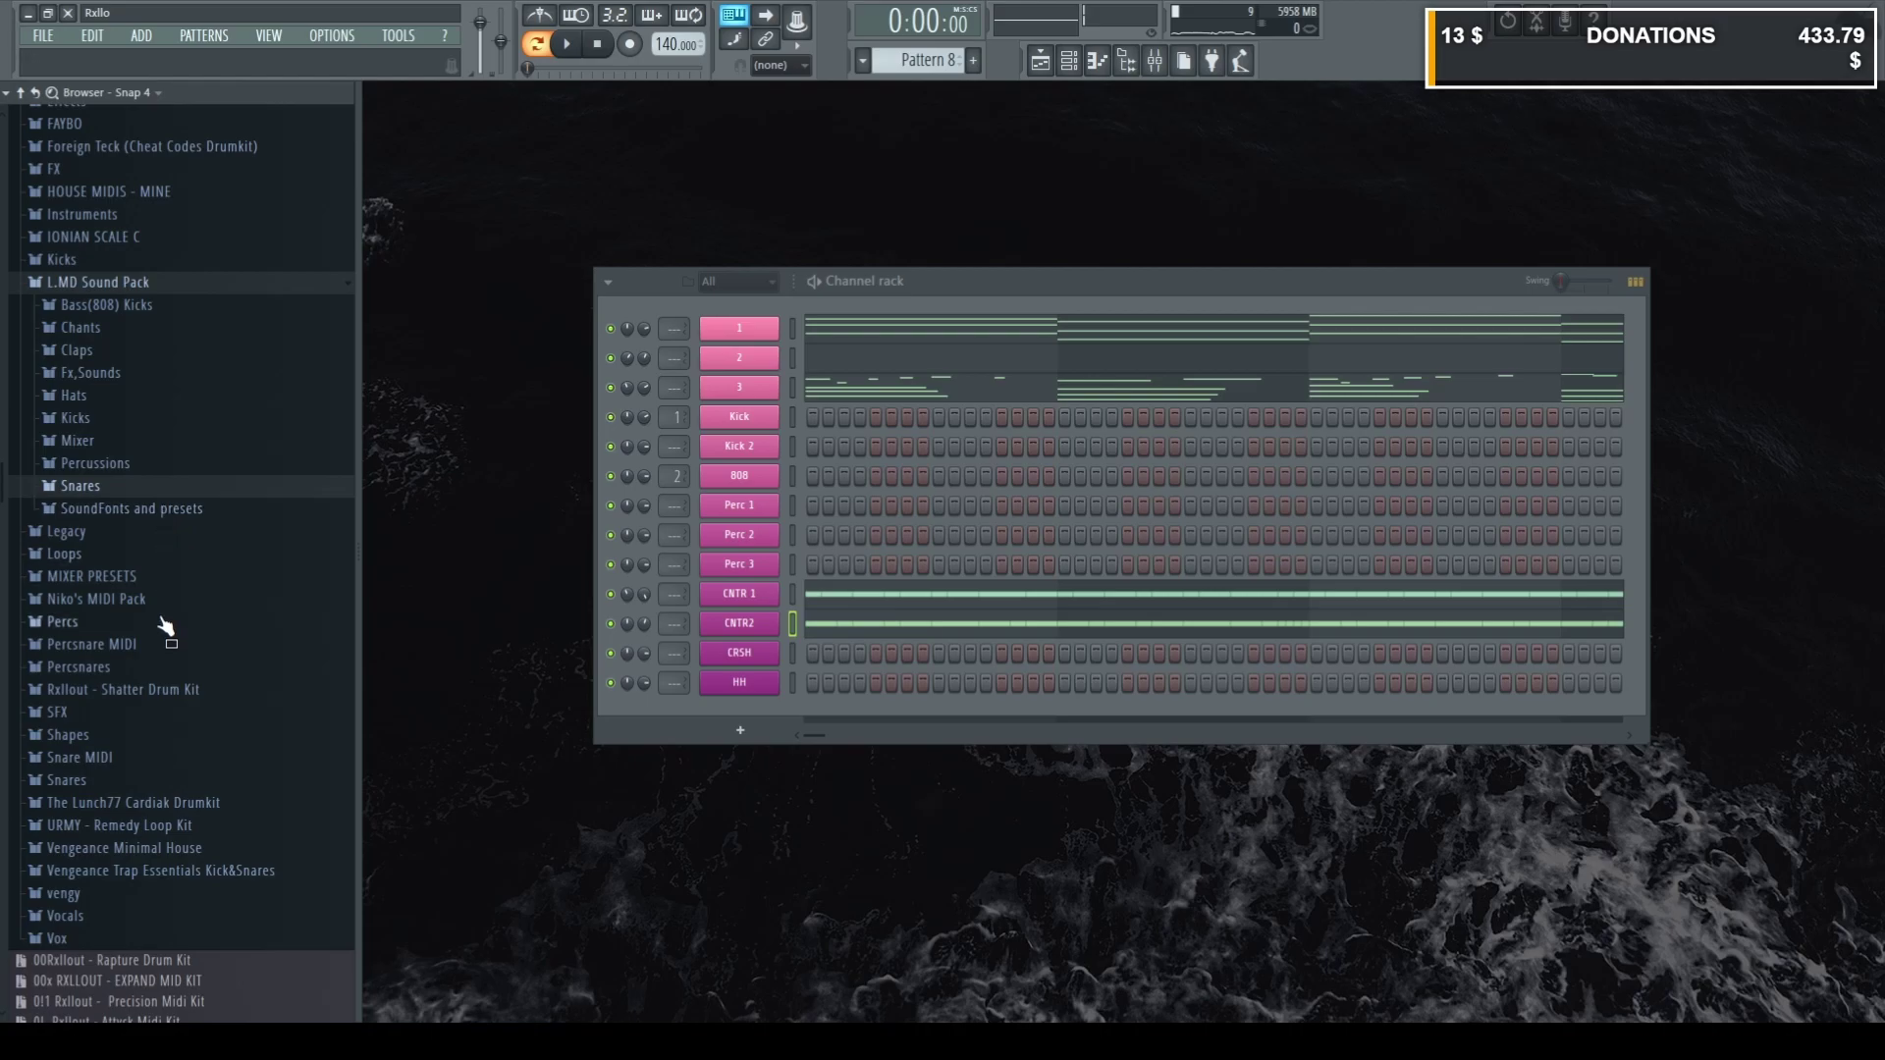
# Audition snares from The Lunch77 Cardiak Drumkit, covering the ASVP, ATR, Banks and Black Mozart samples.
pyautogui.click(152, 803)
pyautogui.scroll(-5, 126, 589)
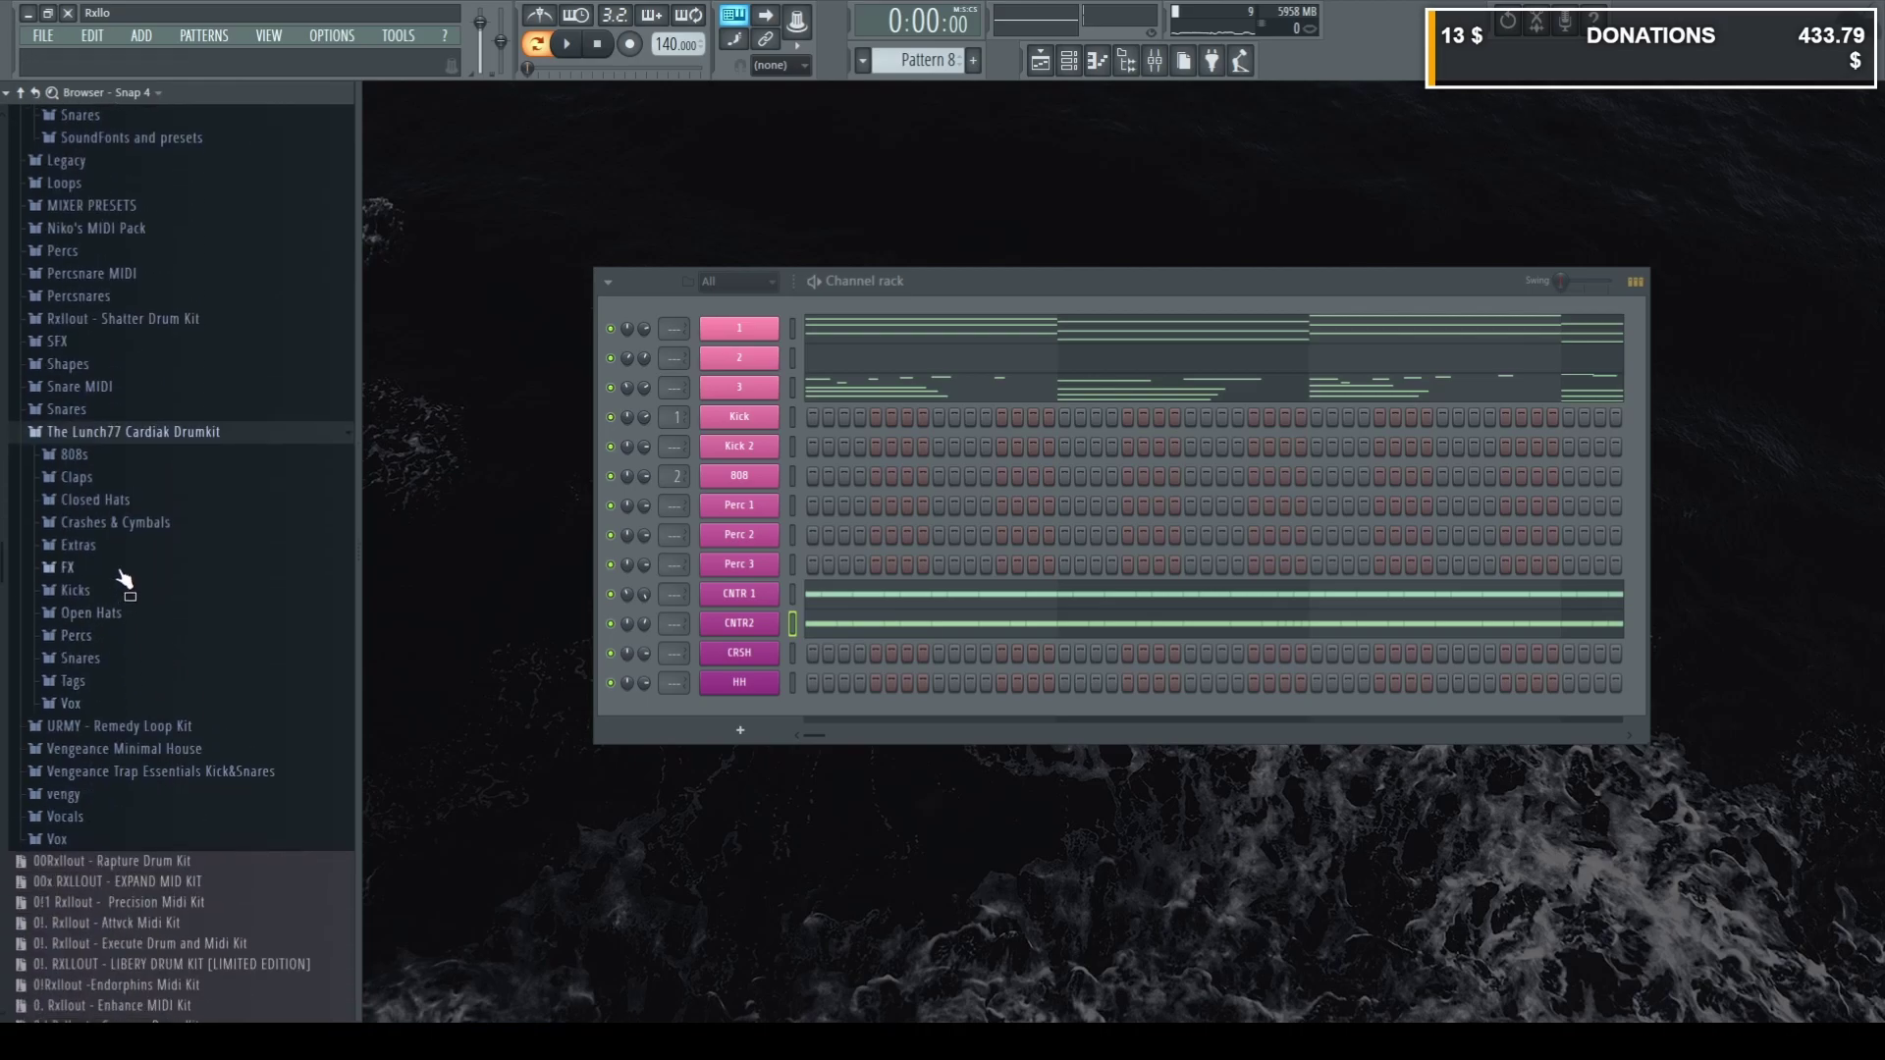
pyautogui.click(106, 660)
pyautogui.click(147, 576)
pyautogui.click(160, 599)
pyautogui.click(163, 535)
pyautogui.click(182, 452)
pyautogui.click(185, 410)
pyautogui.click(186, 368)
pyautogui.click(189, 327)
pyautogui.click(189, 307)
pyautogui.click(182, 349)
pyautogui.click(186, 390)
# Audition more snares from The Lunch77 Cardiak Drumkit, and add Cardiak'sLexSnare as a new channel below HH.
pyautogui.click(196, 658)
pyautogui.click(207, 723)
pyautogui.click(212, 785)
pyautogui.click(204, 764)
pyautogui.click(209, 826)
pyautogui.click(209, 805)
pyautogui.click(200, 847)
pyautogui.click(196, 873)
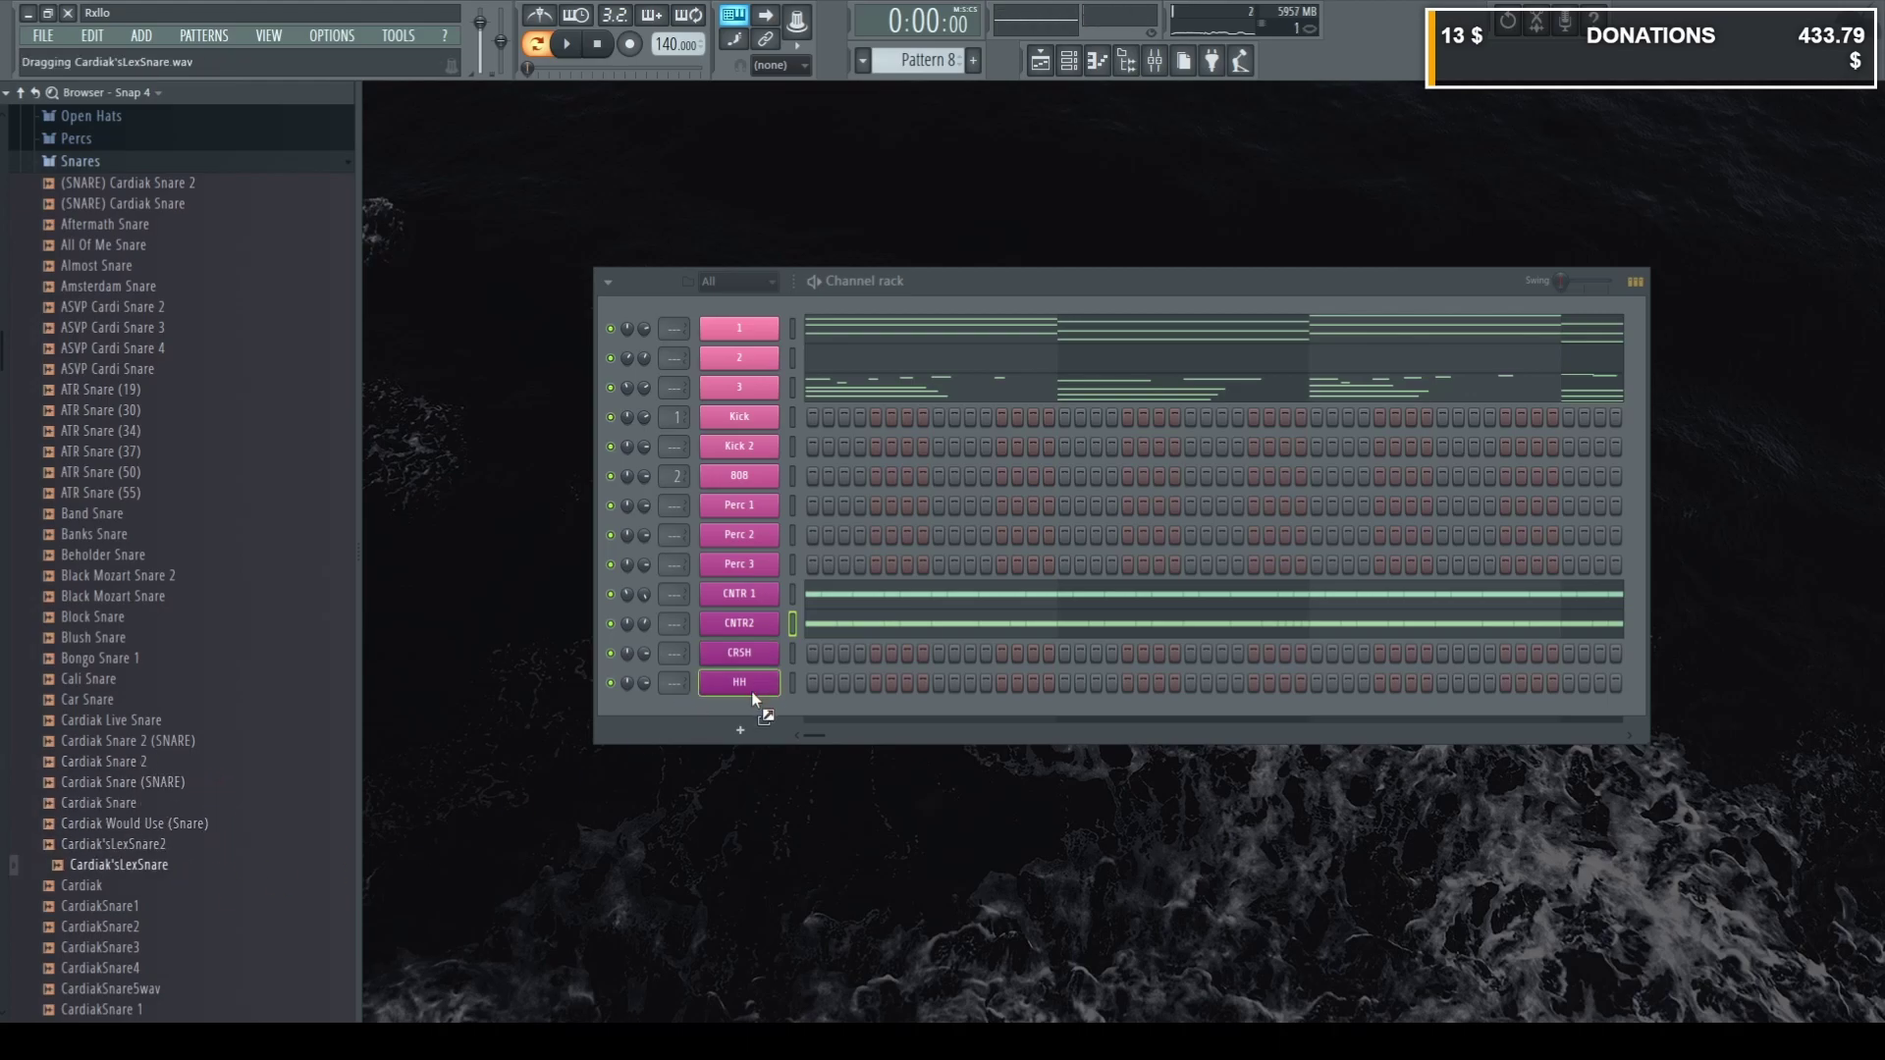
pyautogui.moveTo(752, 691); pyautogui.dragTo(752, 699)
# Program the Cardiak'sLexSnare channel on steps 9, 29, 41 and 61 during playback, widening the channel rack to 64 steps.
pyautogui.press('space')
pyautogui.click(938, 711)
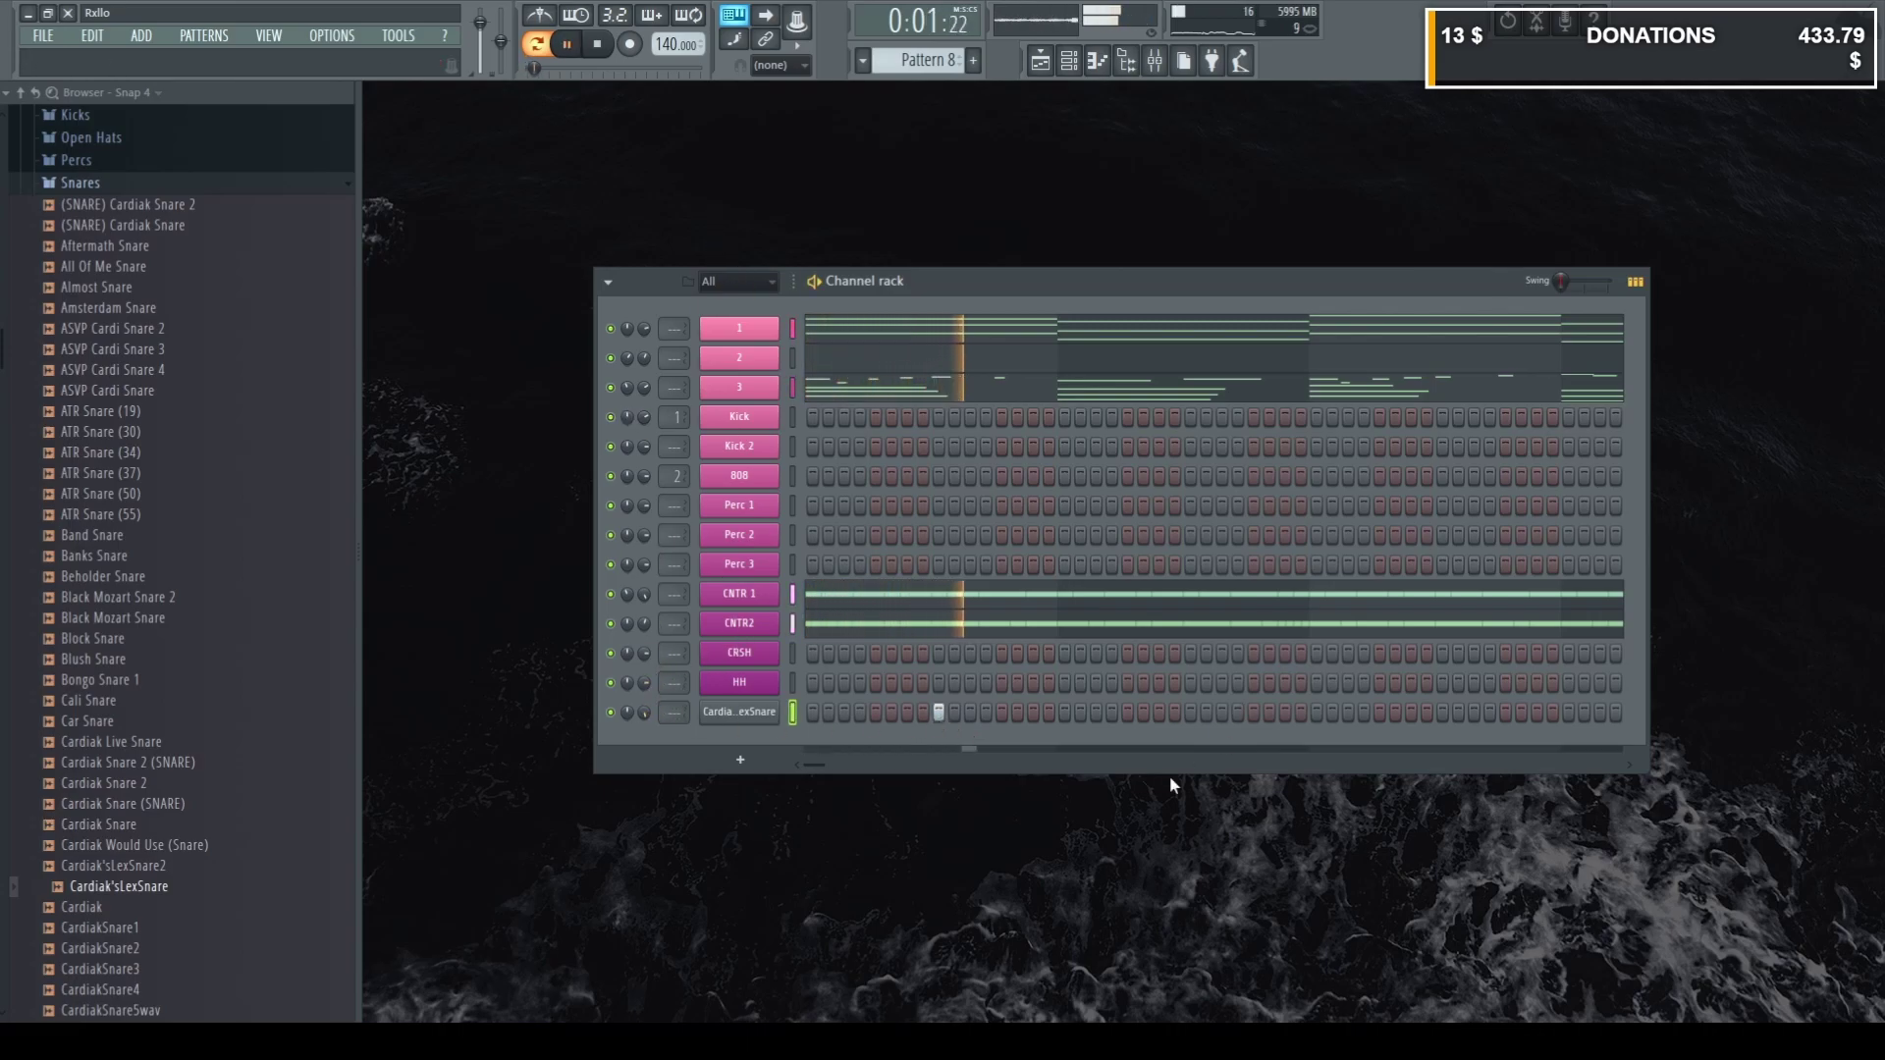
pyautogui.click(1253, 713)
pyautogui.click(1441, 712)
pyautogui.moveTo(1648, 750); pyautogui.dragTo(1838, 750)
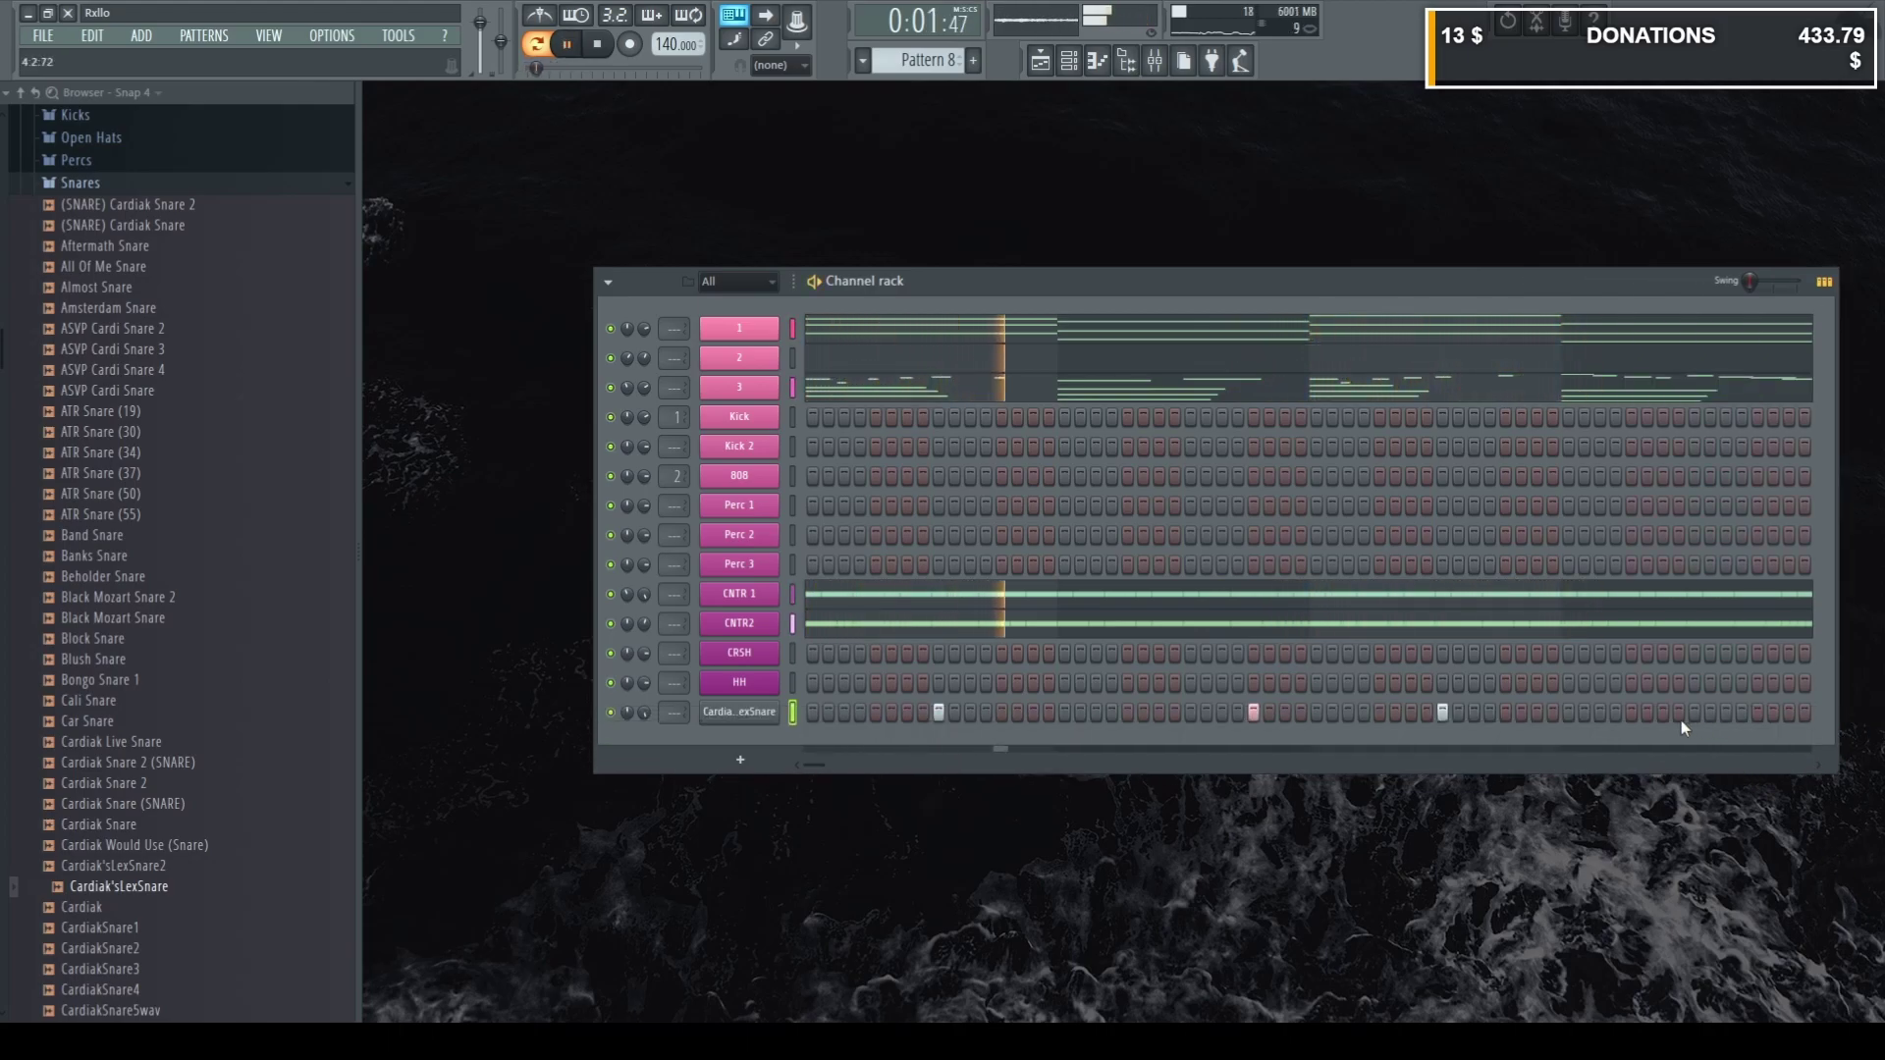
pyautogui.click(1757, 712)
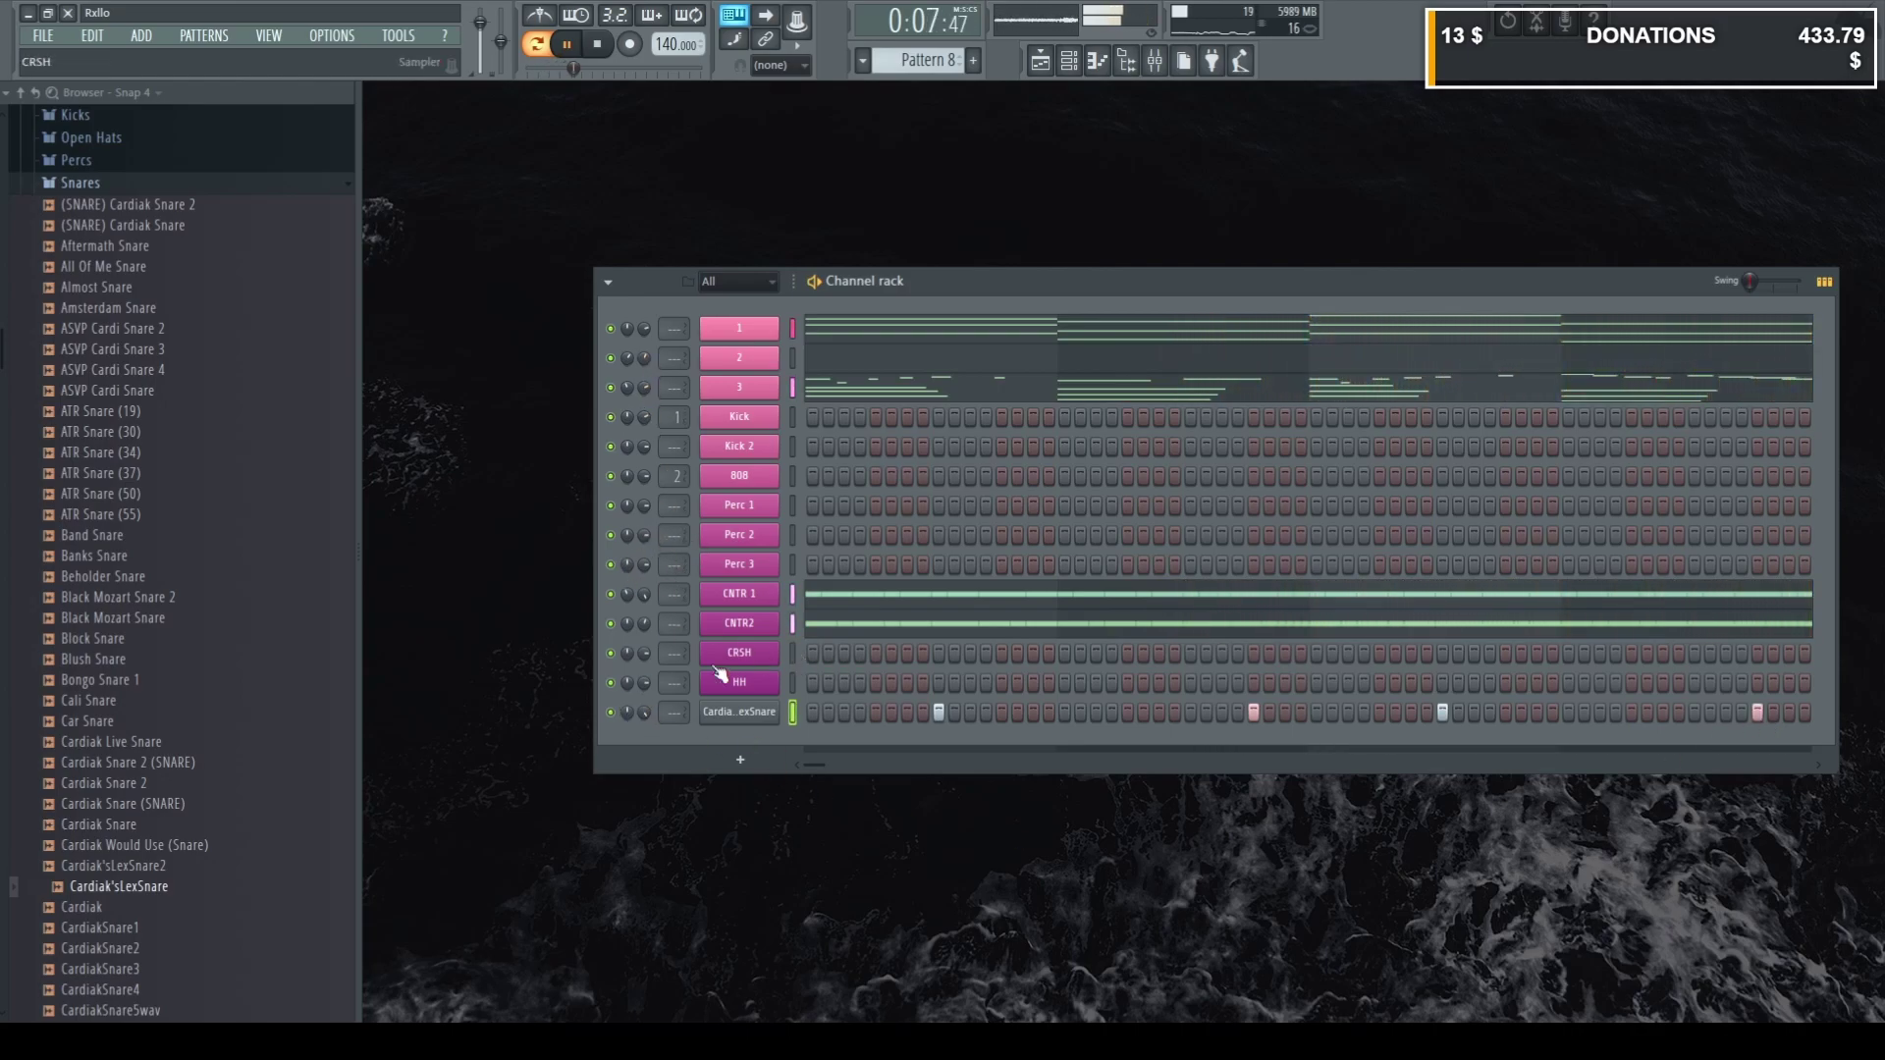
# Program HH hits on steps 5, 37 and 53, and repeat the rhythm through bar 16 in the piano roll.
pyautogui.click(875, 682)
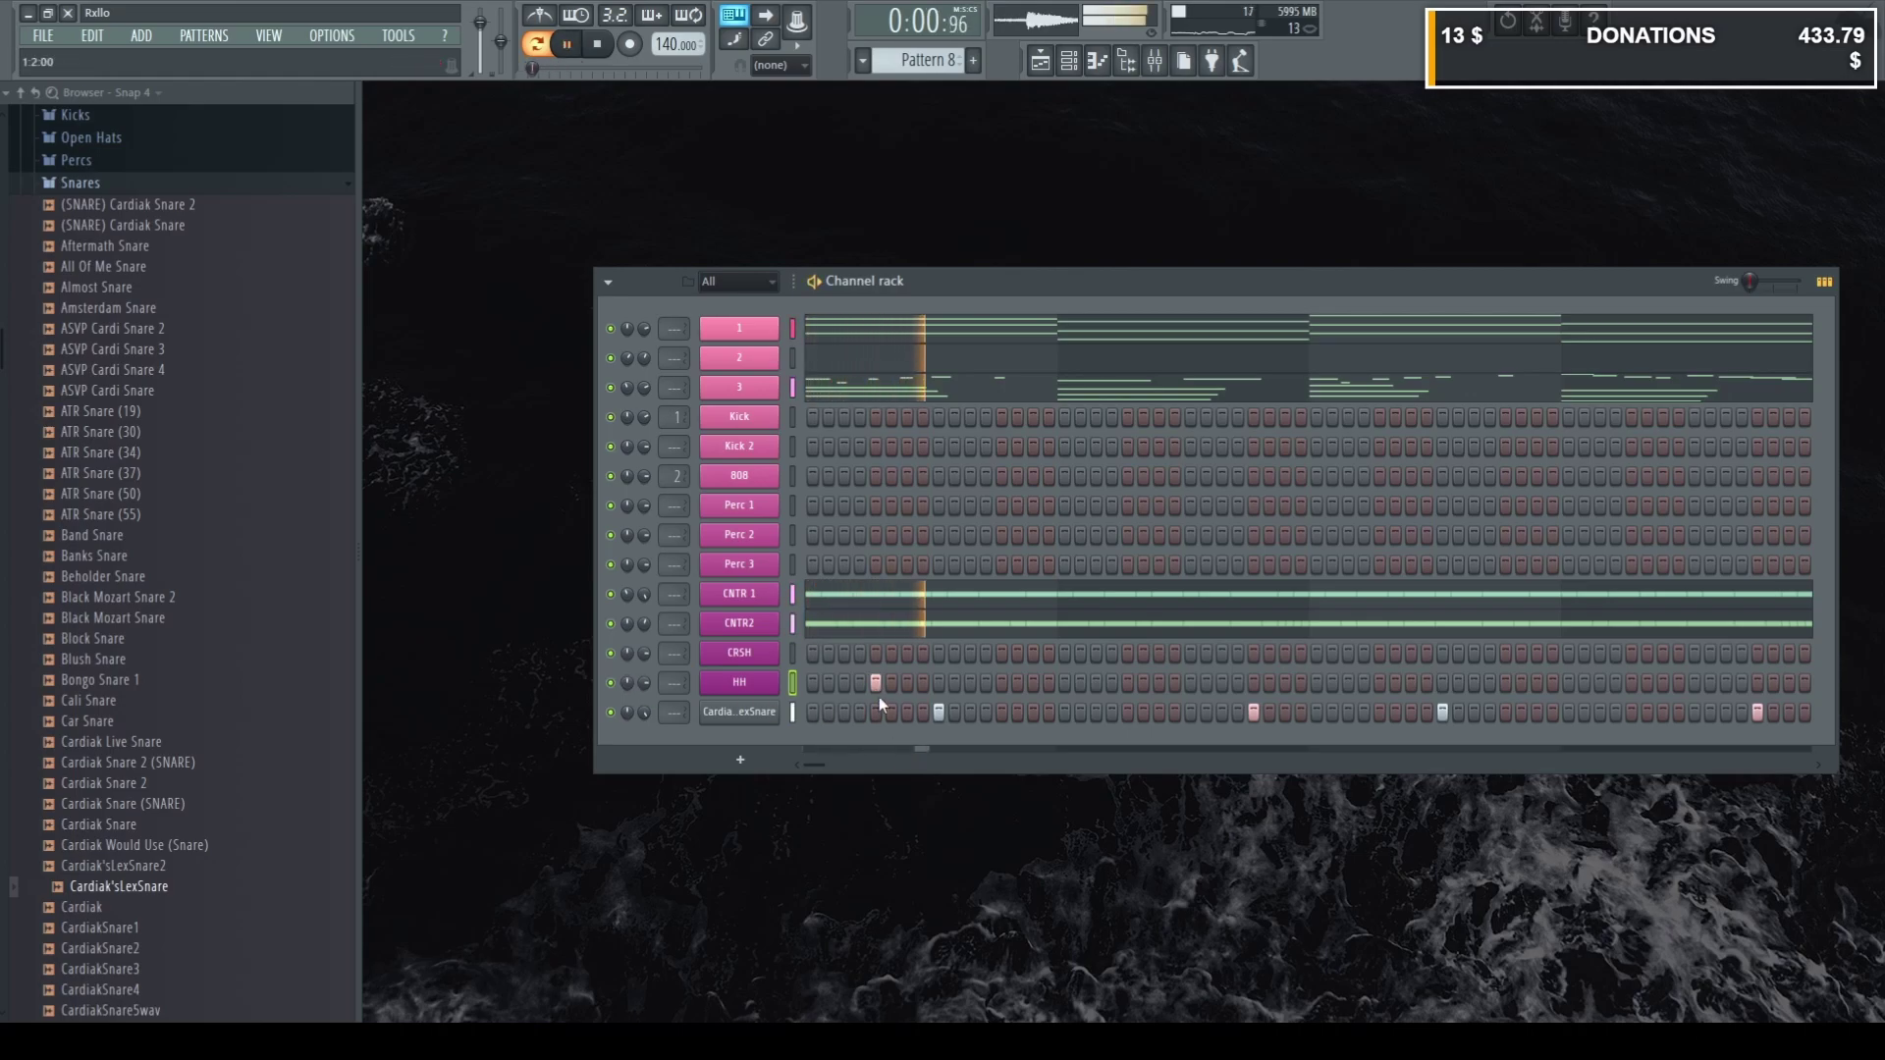
pyautogui.click(1378, 684)
pyautogui.click(1631, 684)
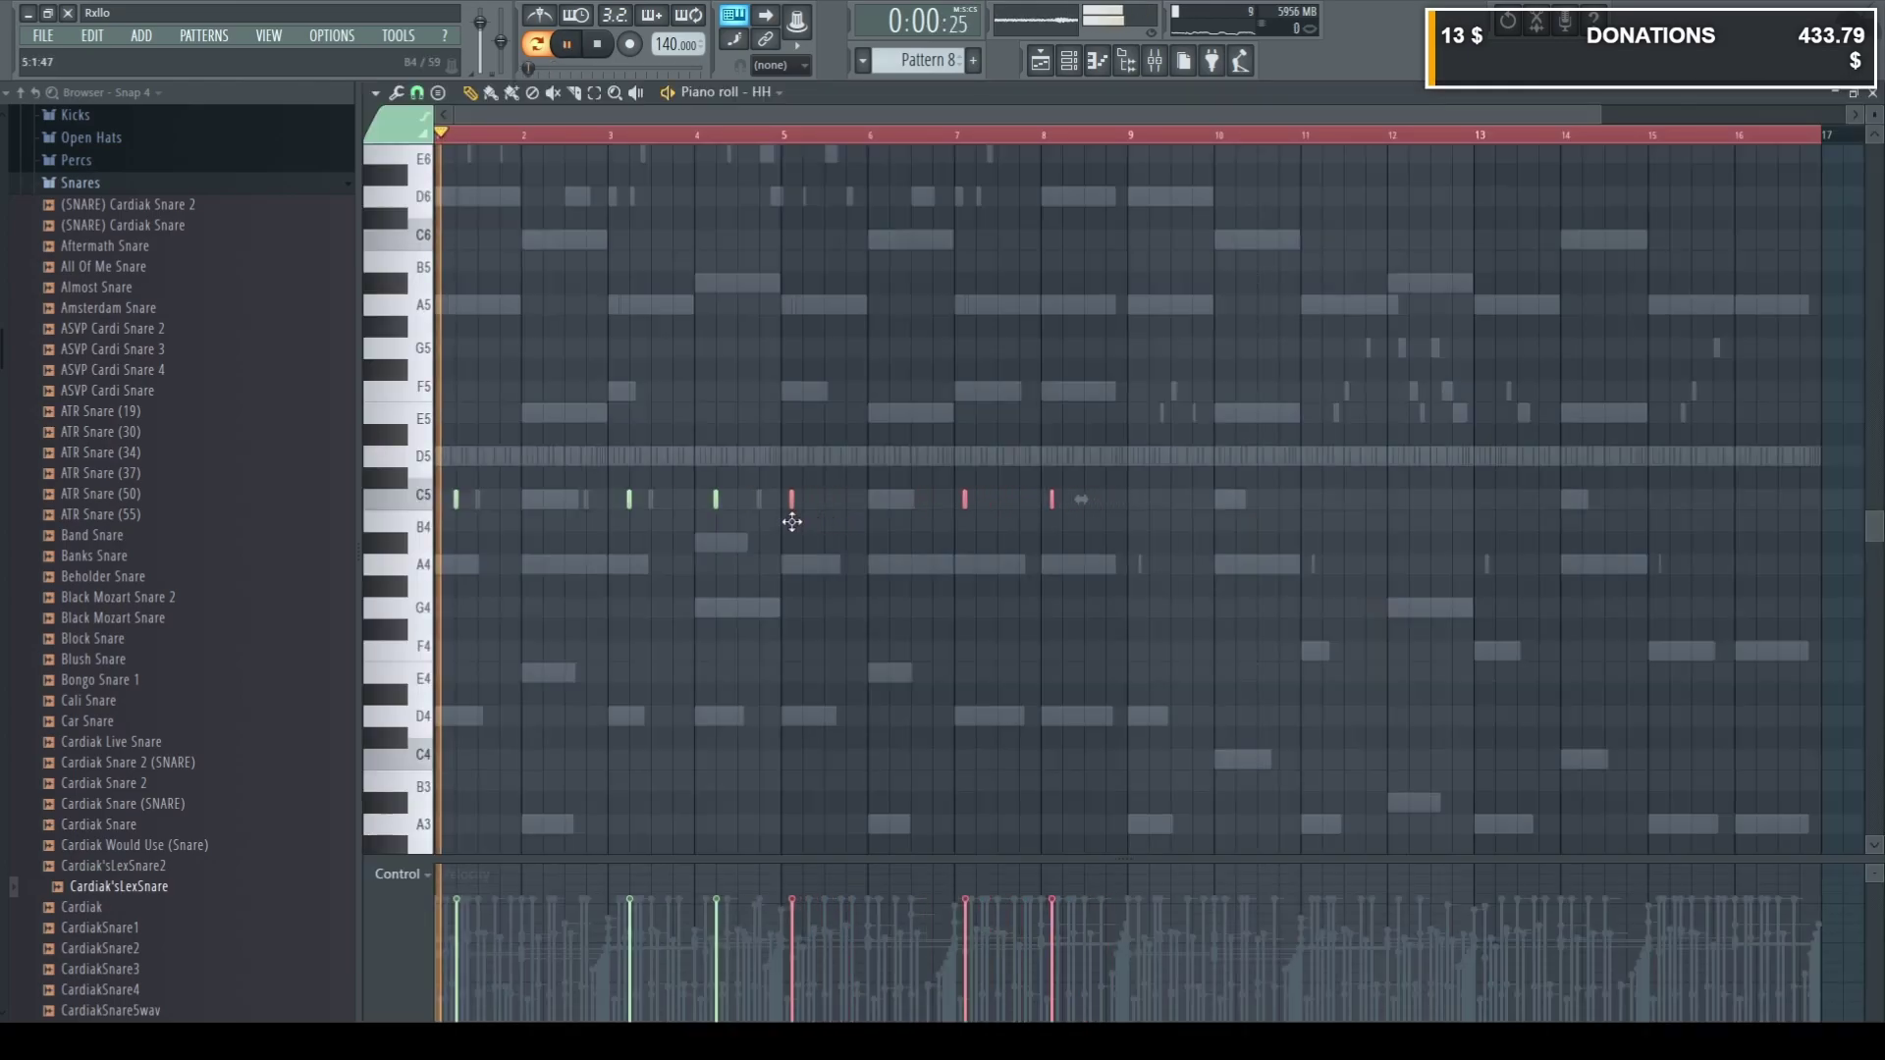
pyautogui.moveTo(791, 521); pyautogui.dragTo(802, 521)
pyautogui.moveTo(1186, 441); pyautogui.dragTo(1154, 513)
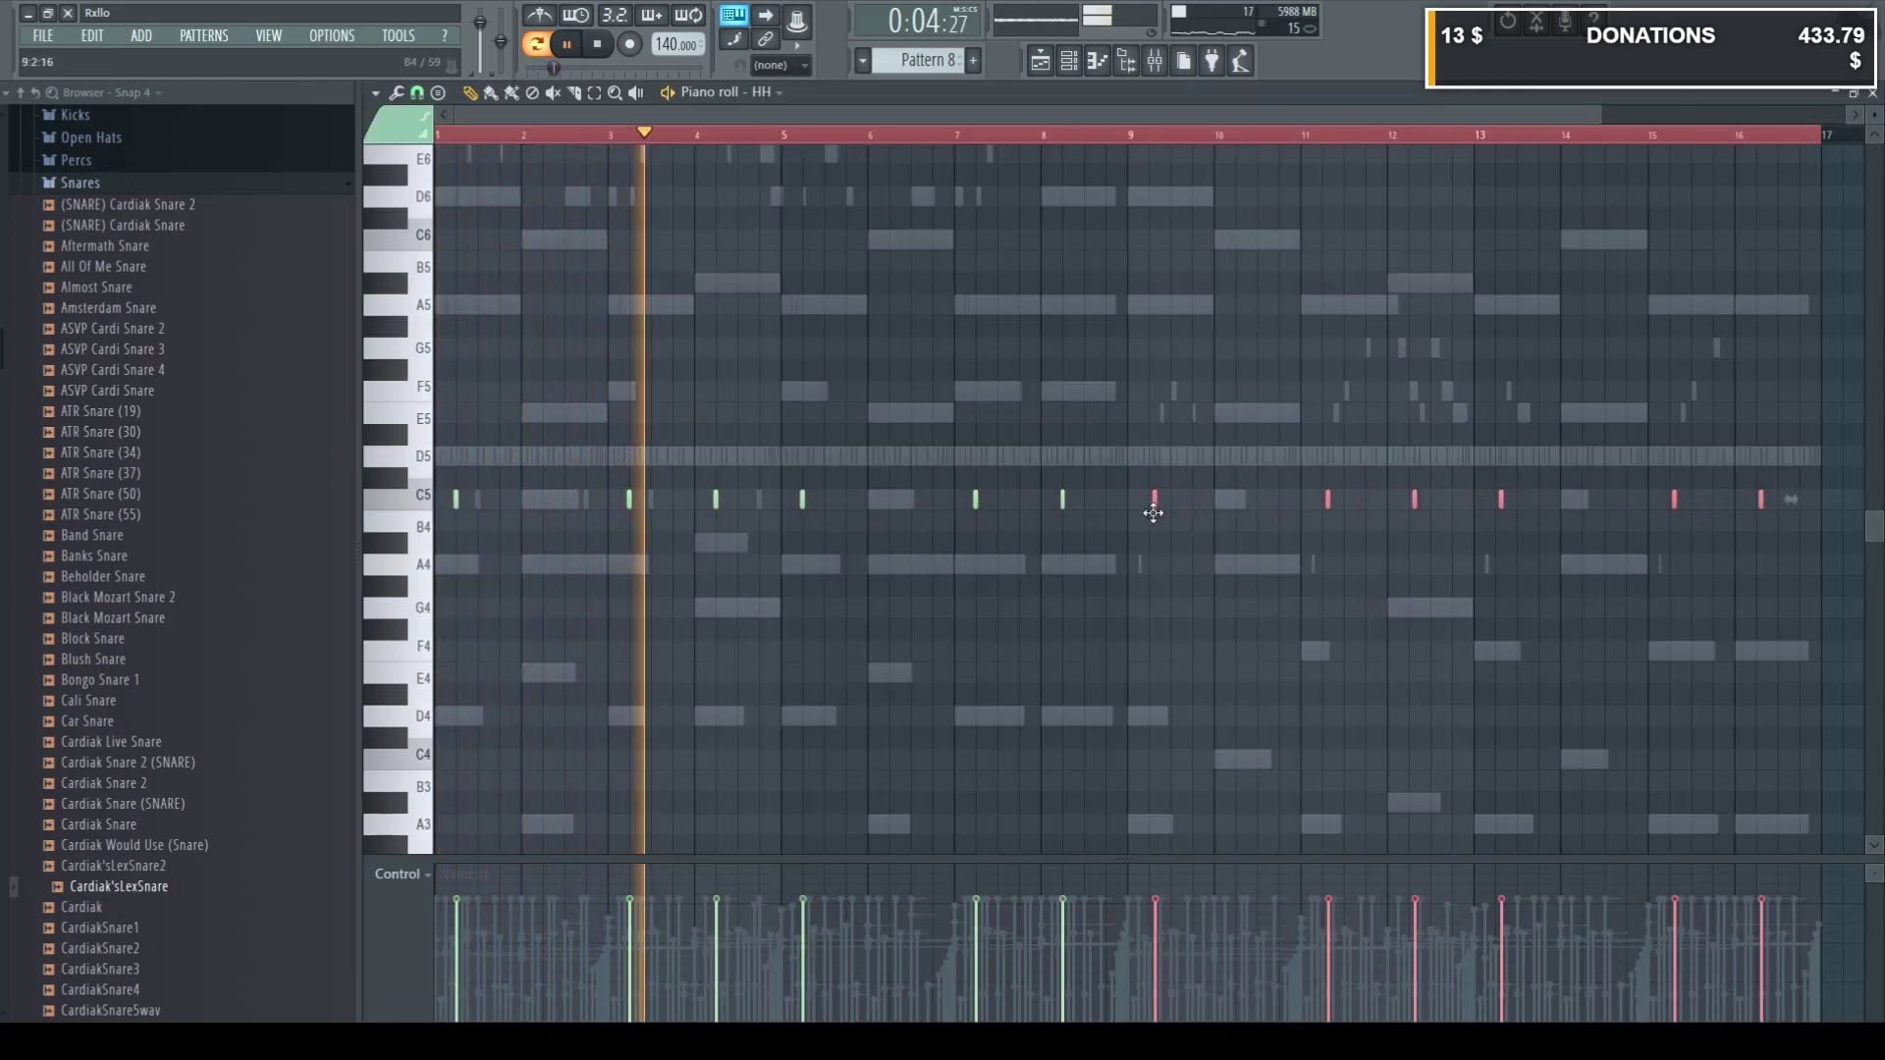
pyautogui.press('F7')
# Try out Perc 1 hits against the melody, keeping them on steps 3 and 35.
pyautogui.press('space')
pyautogui.click(844, 505)
pyautogui.press('space')
pyautogui.click(873, 505)
pyautogui.press('space')
pyautogui.rightClick(874, 504)
pyautogui.press('space')
pyautogui.press('space')
pyautogui.click(845, 506)
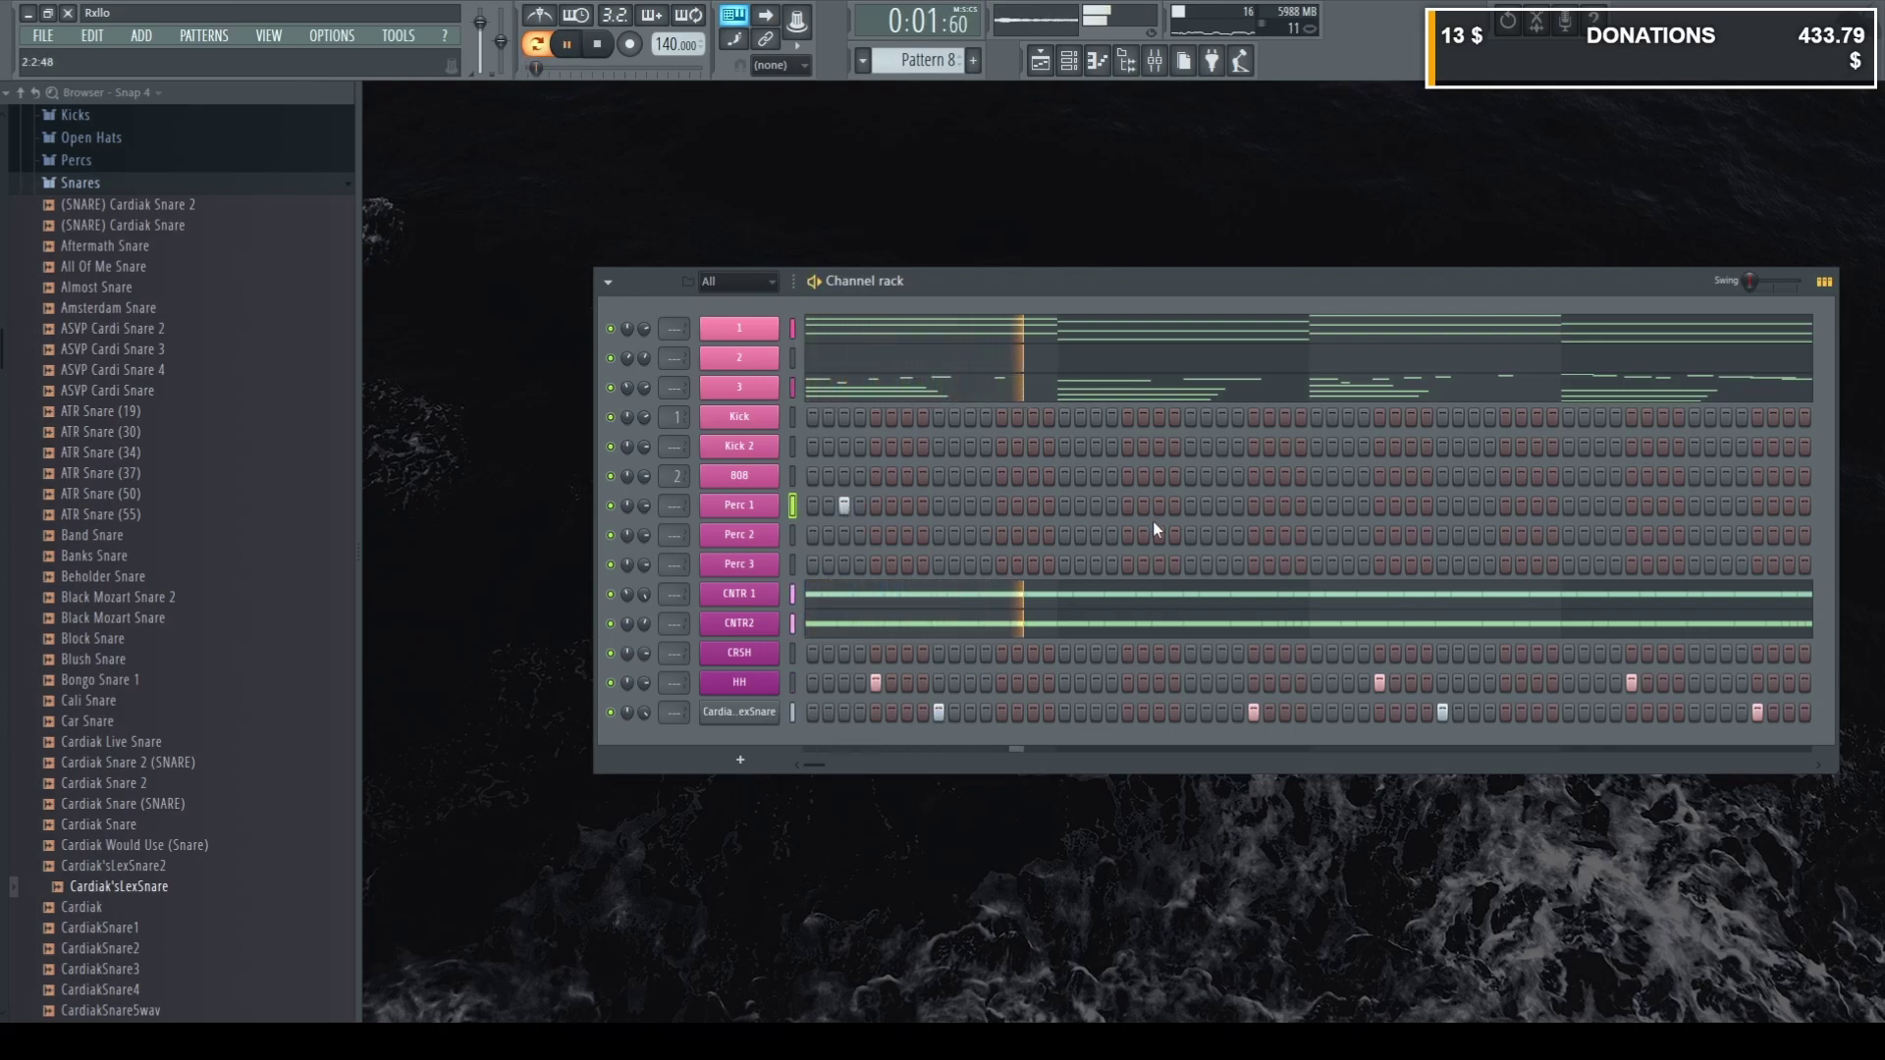
pyautogui.click(1348, 506)
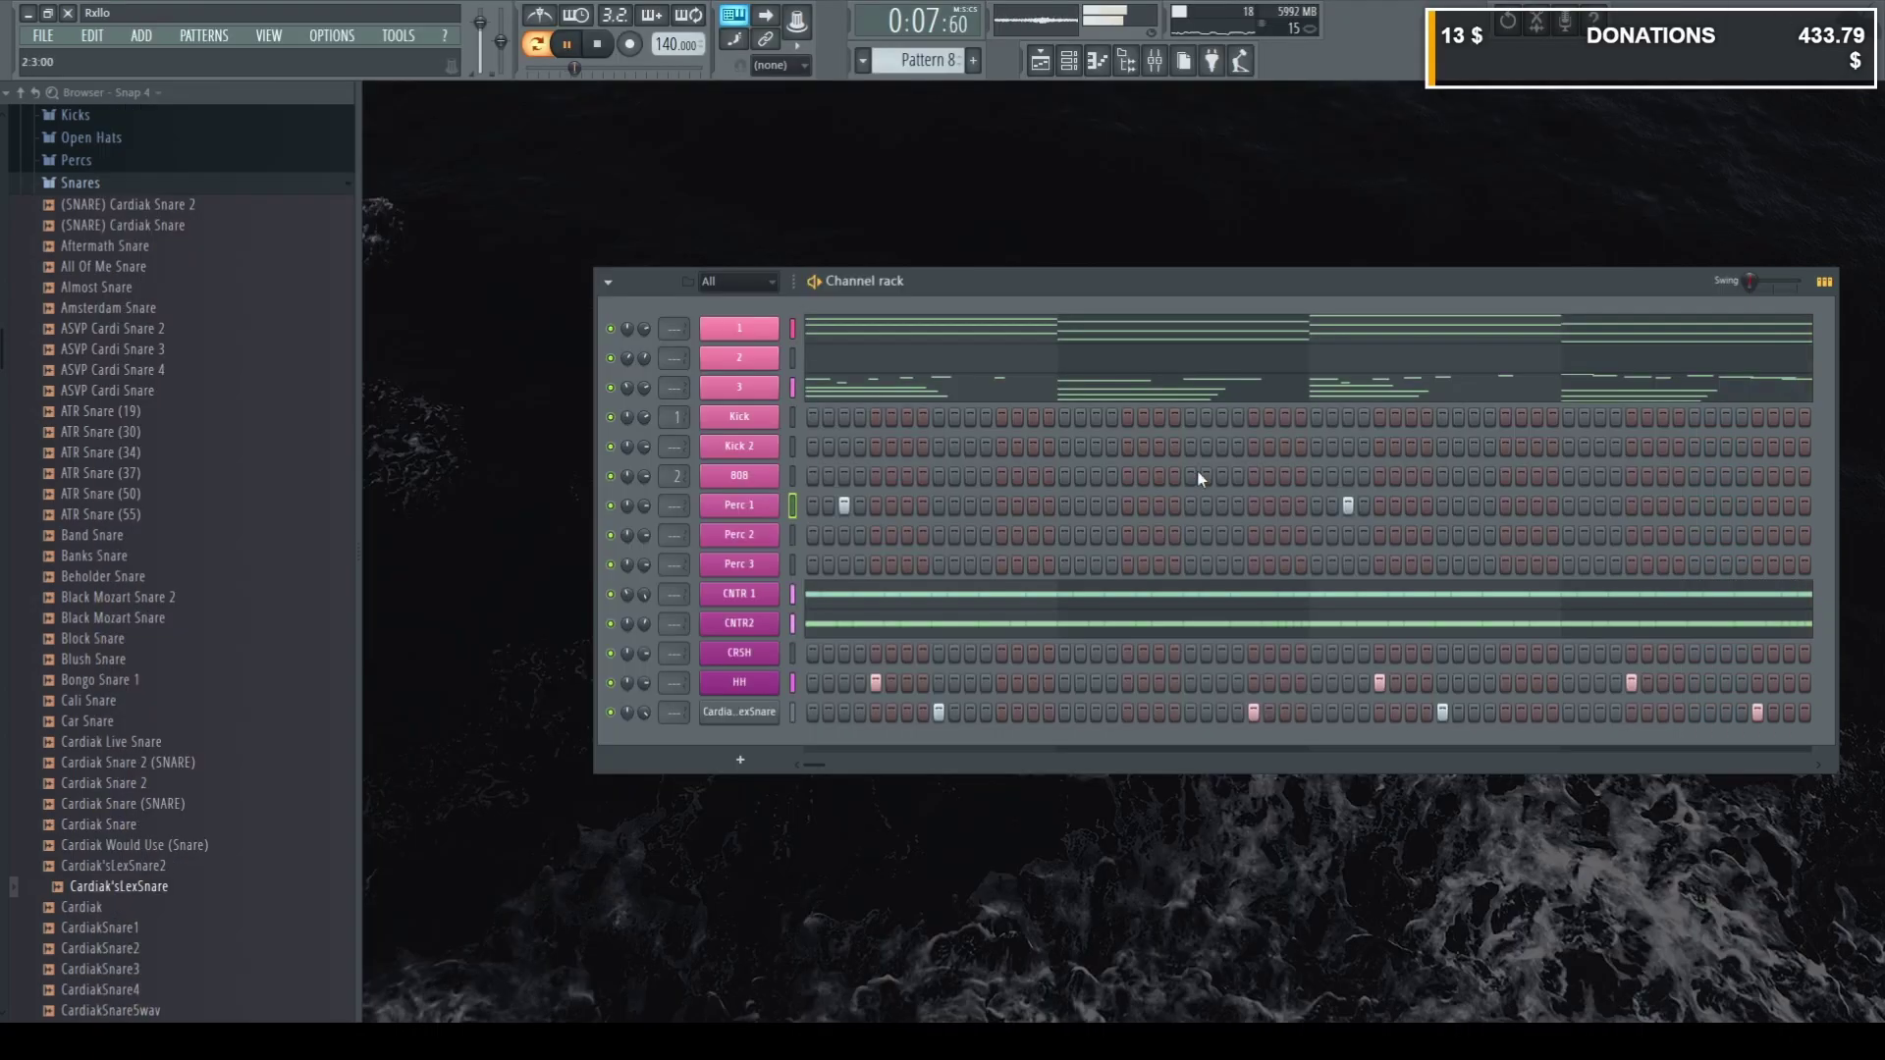
# Raise the Perc 1 notes to D5 and repeat them every two bars through bar 16.
pyautogui.press('F7')
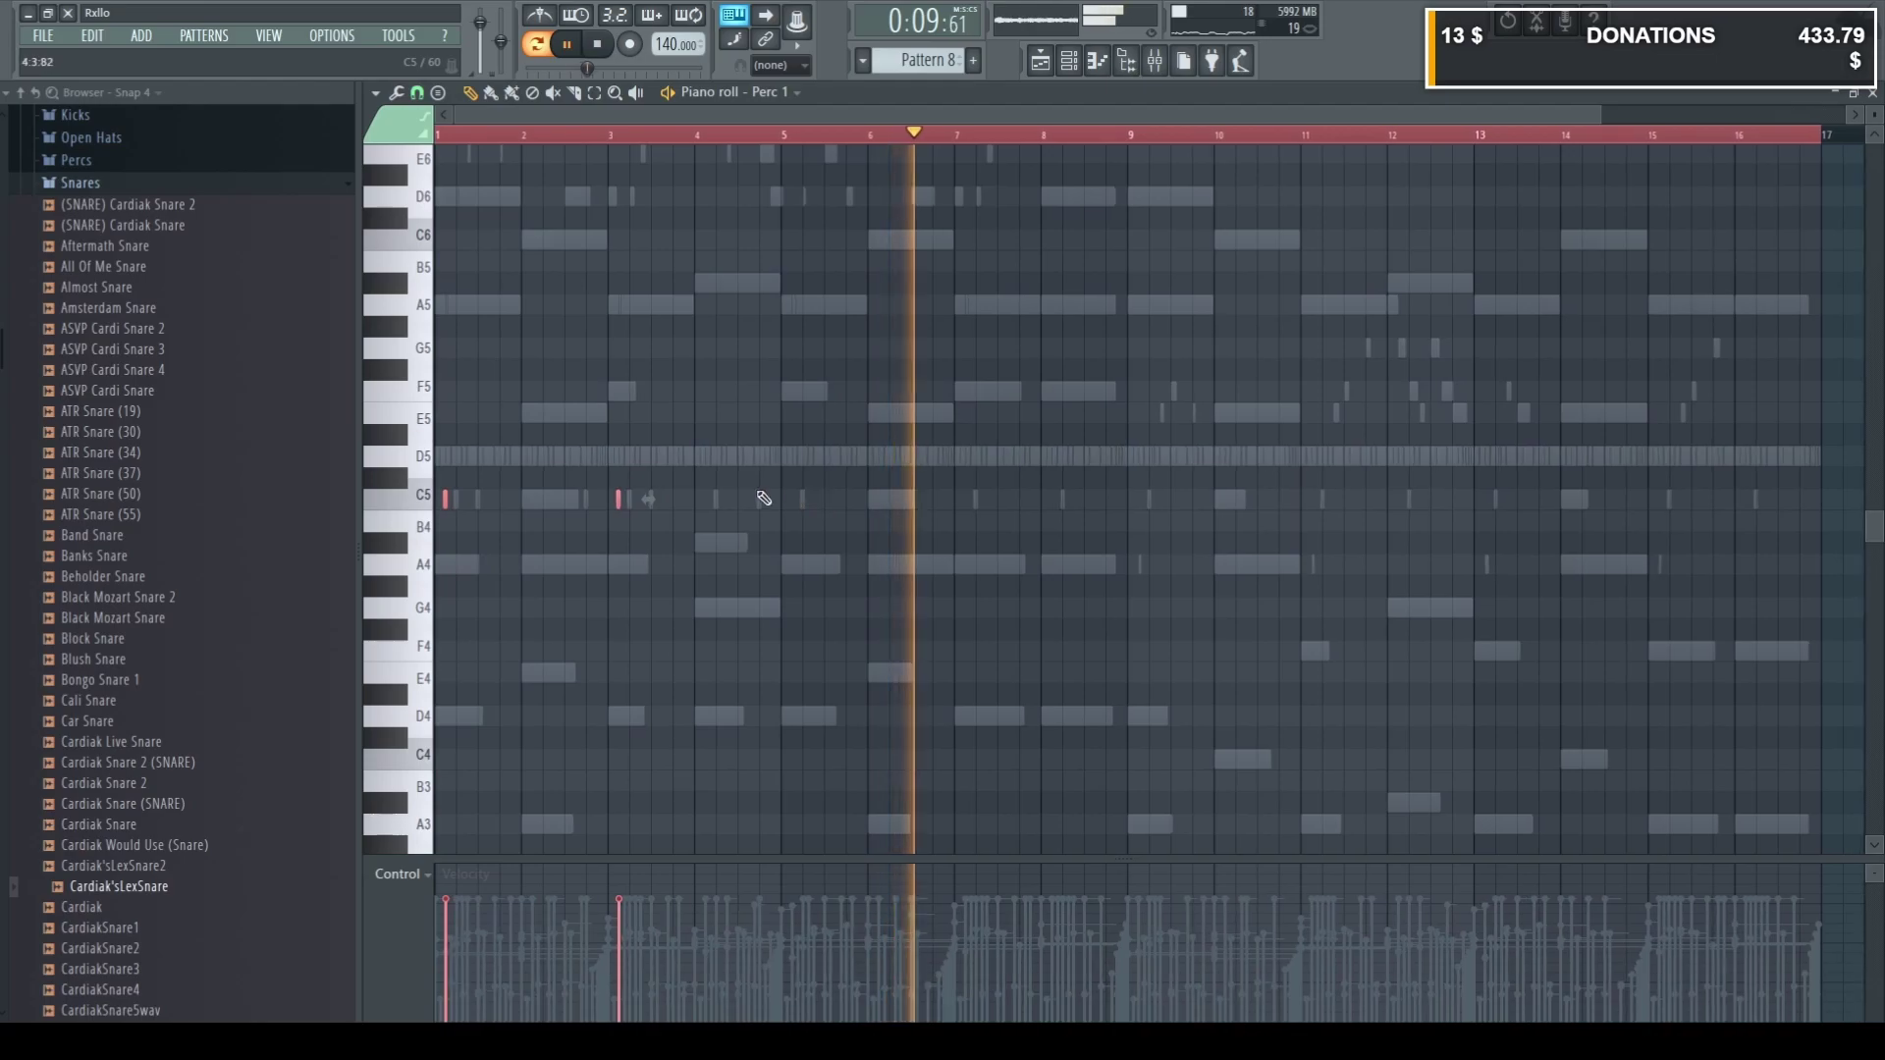
pyautogui.moveTo(619, 456); pyautogui.dragTo(963, 459)
pyautogui.hotkey('ctrl', 'a')
pyautogui.hotkey('ctrl', 'b')
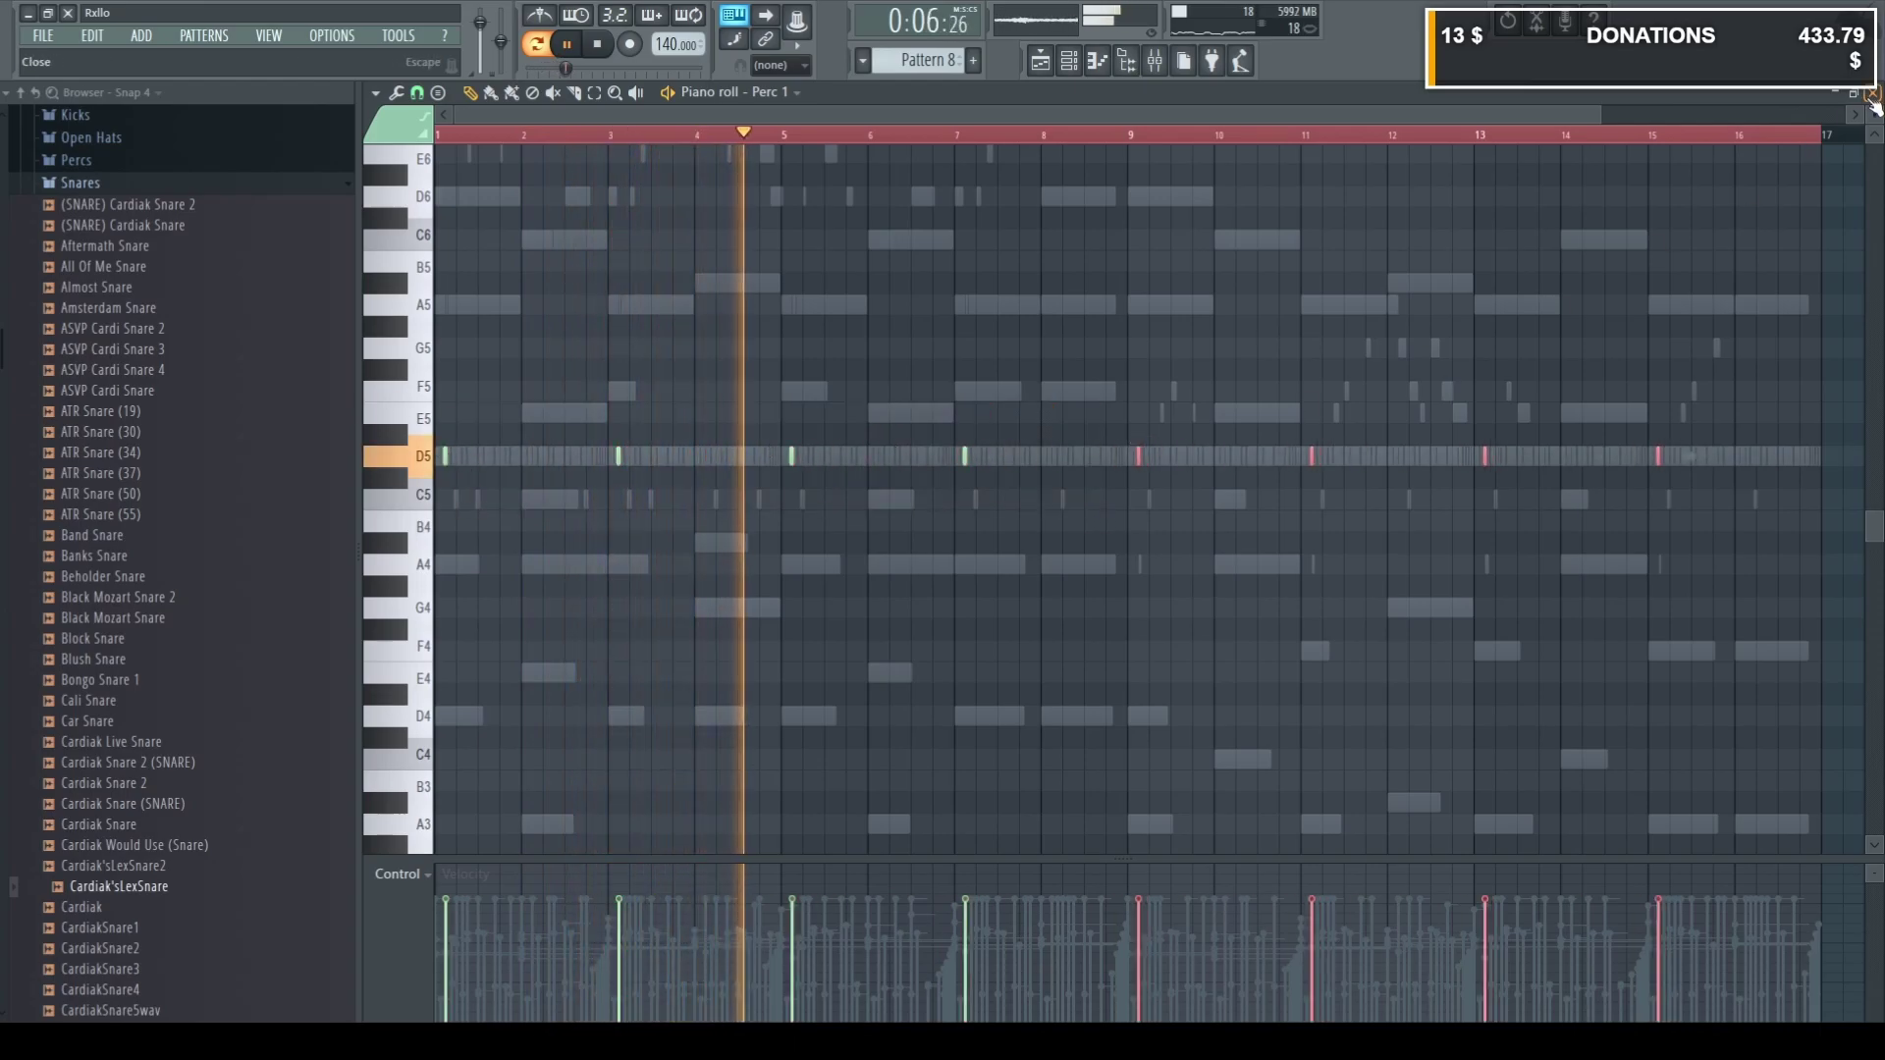
pyautogui.scroll(1, 1429, 432)
pyautogui.scroll(3, 1429, 432)
pyautogui.keyDown('ctrl'); pyautogui.rightClick(1283, 470); pyautogui.keyUp('ctrl')
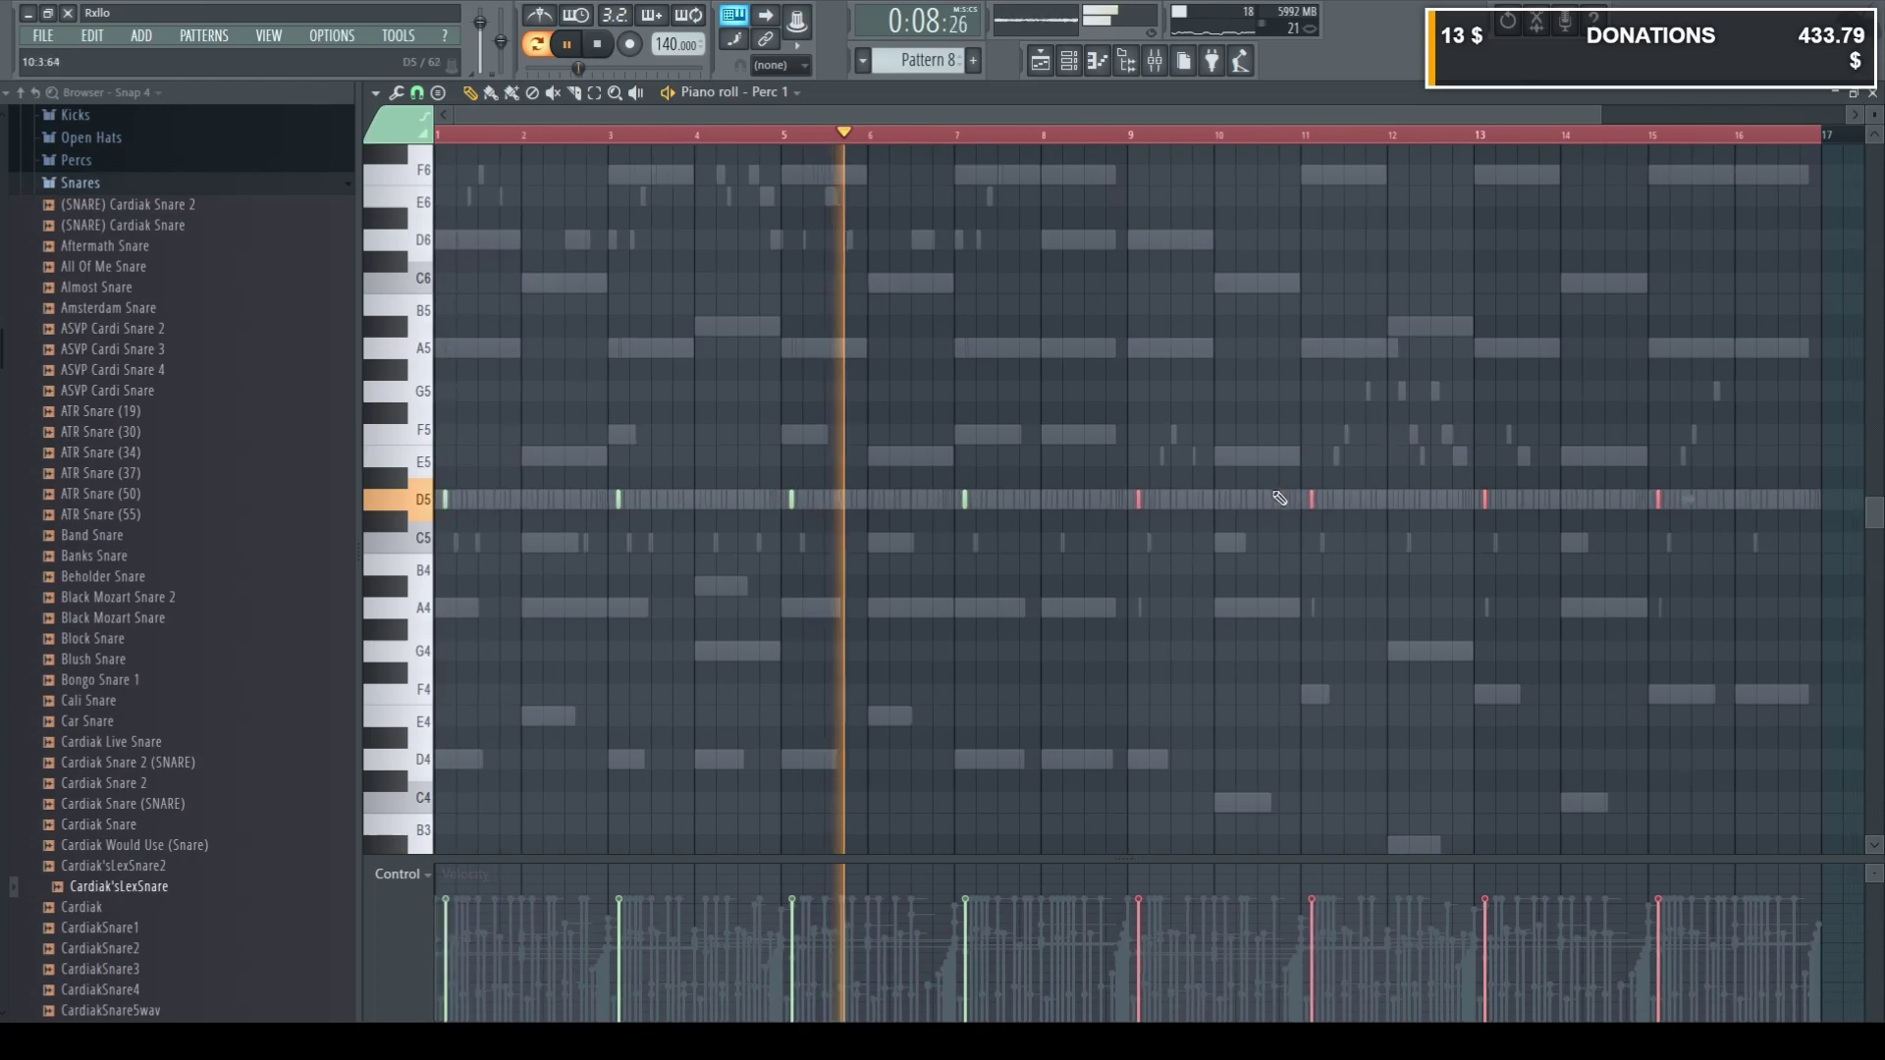
pyautogui.click(1873, 94)
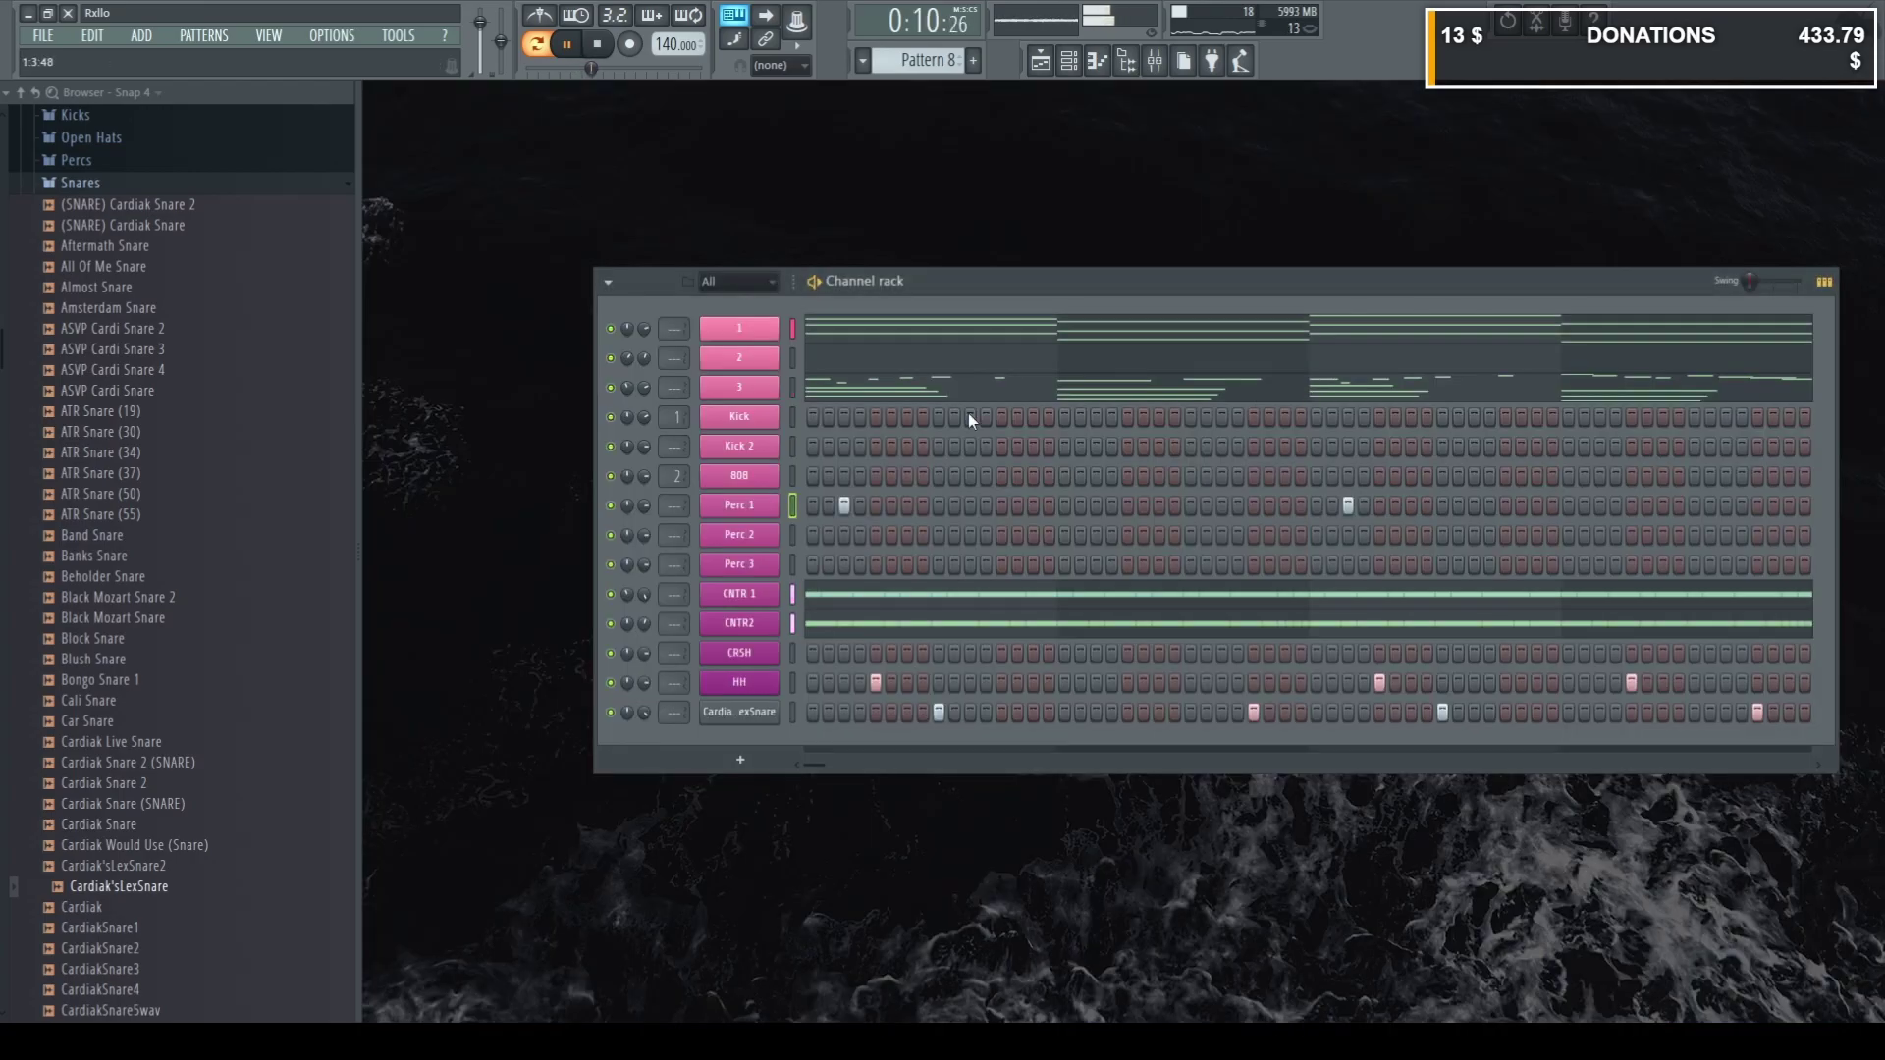
# Test the first Kick and 808 steps without keeping them, and program Perc 2 hits on steps 15, 47 and 63.
pyautogui.click(814, 417)
pyautogui.click(813, 475)
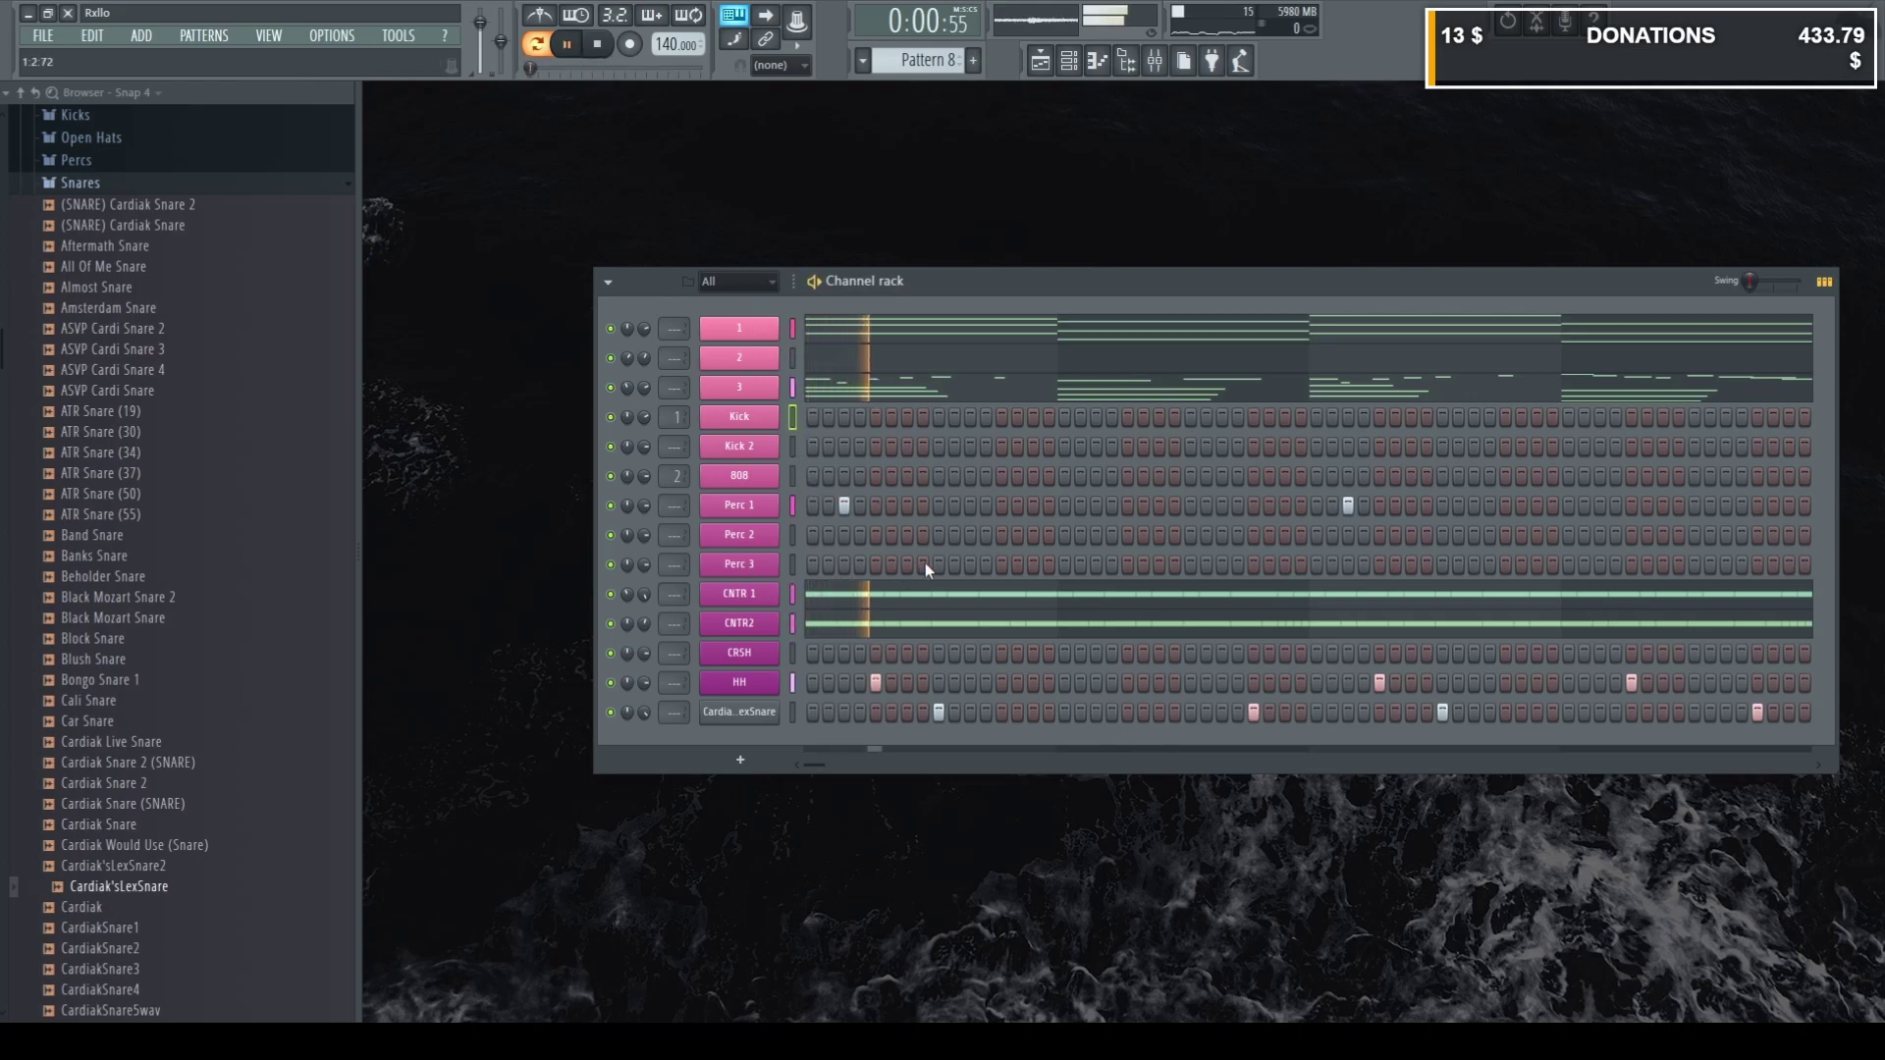
pyautogui.click(1032, 535)
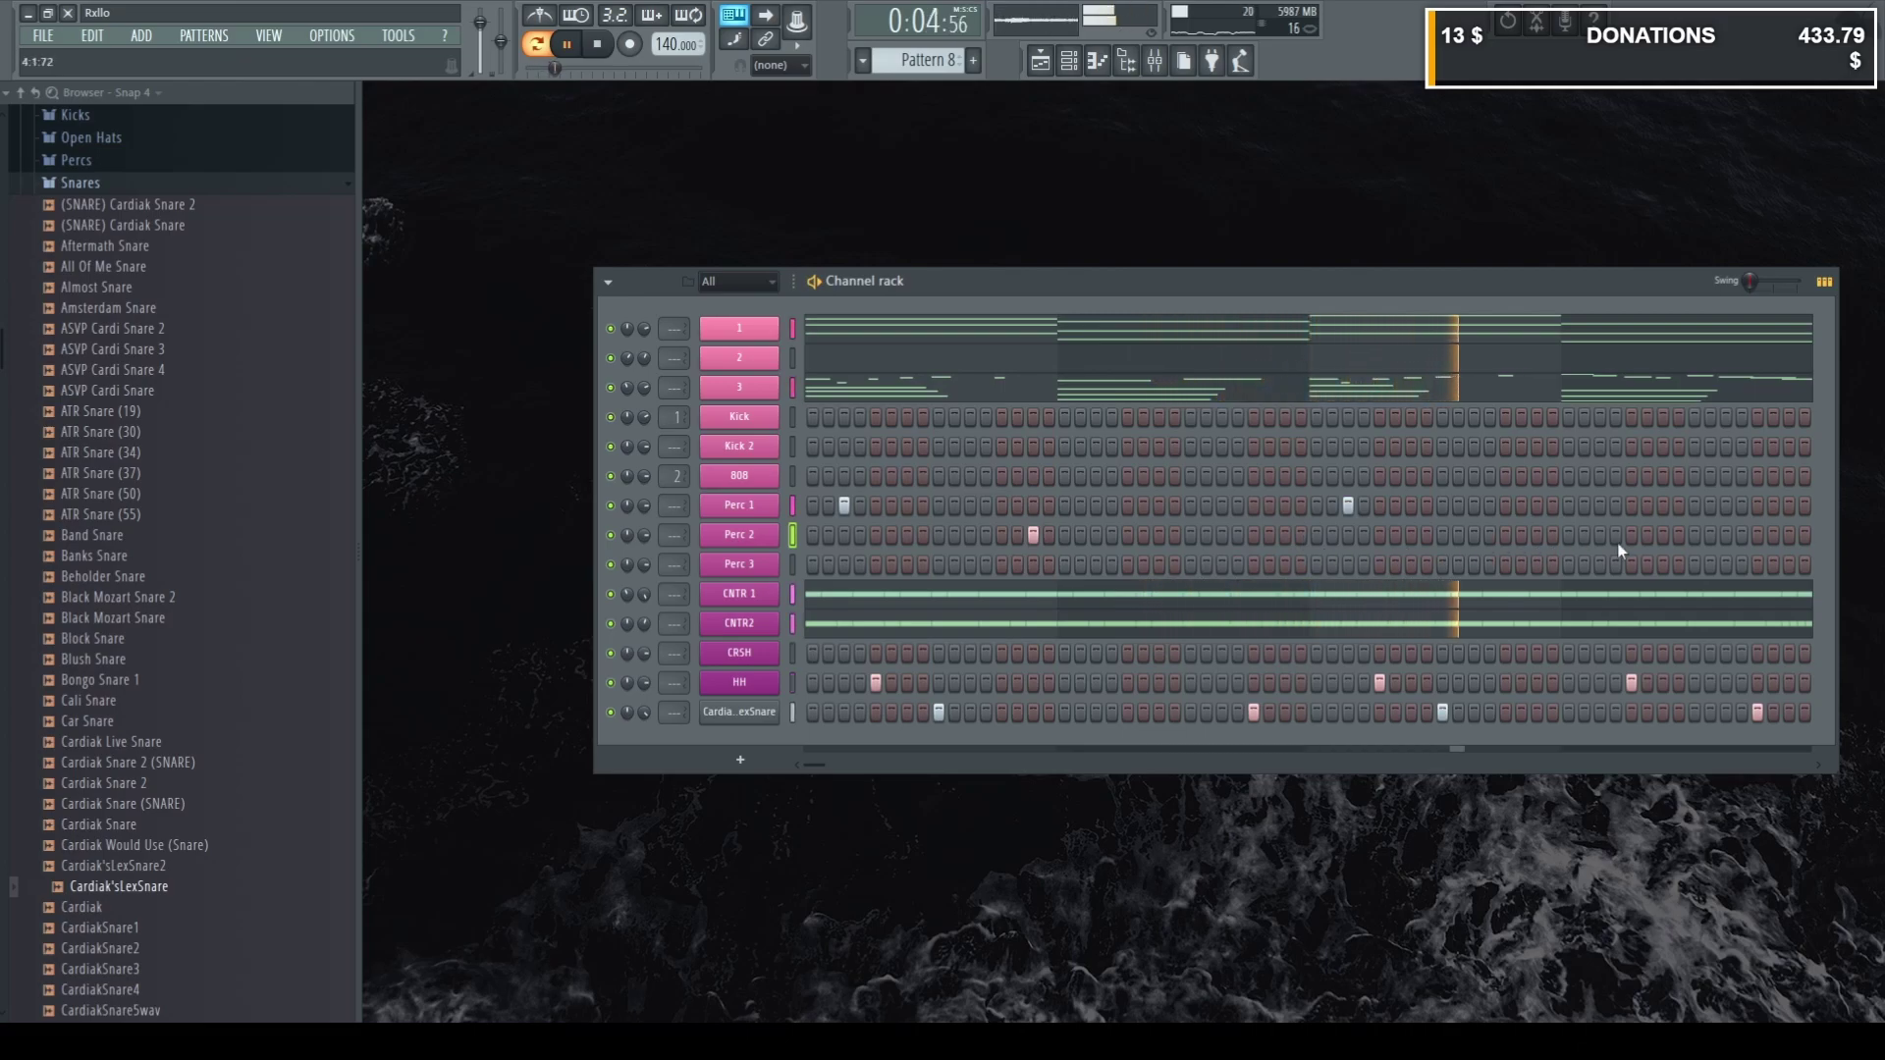
pyautogui.click(1663, 535)
pyautogui.press('space')
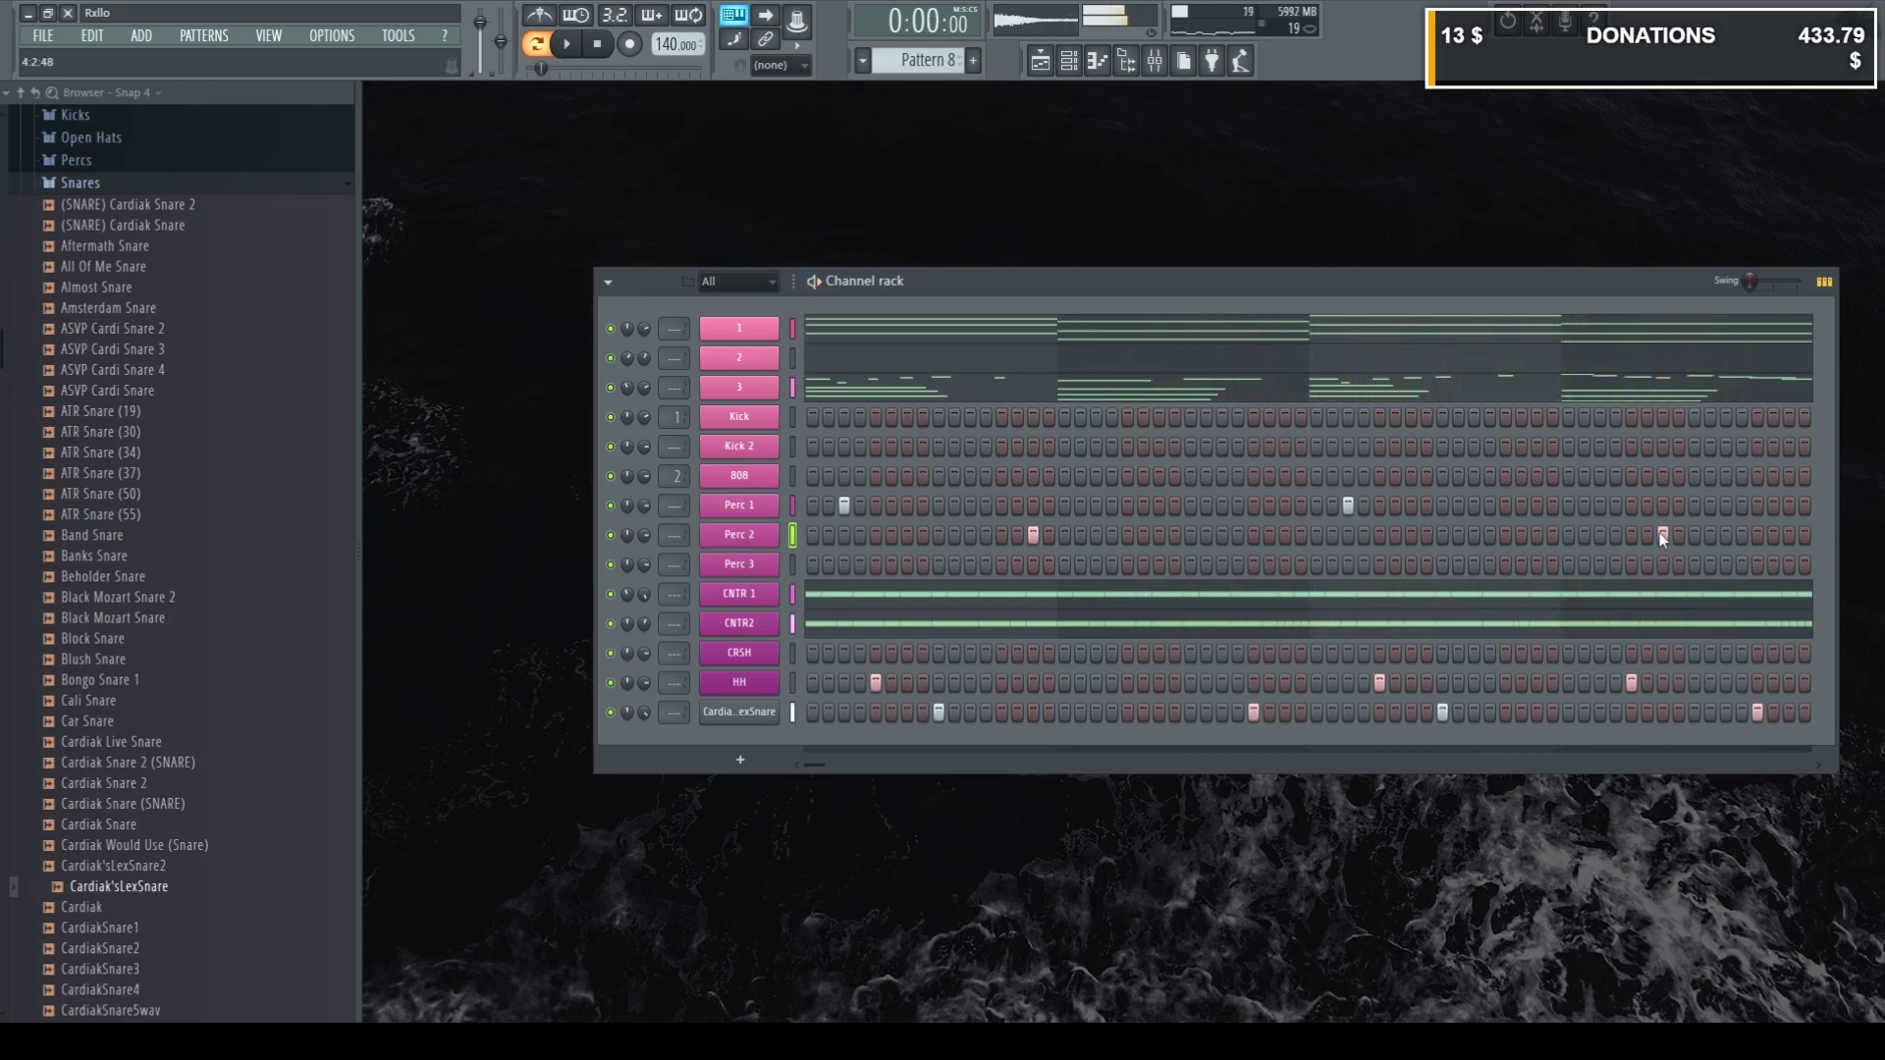
pyautogui.click(1537, 535)
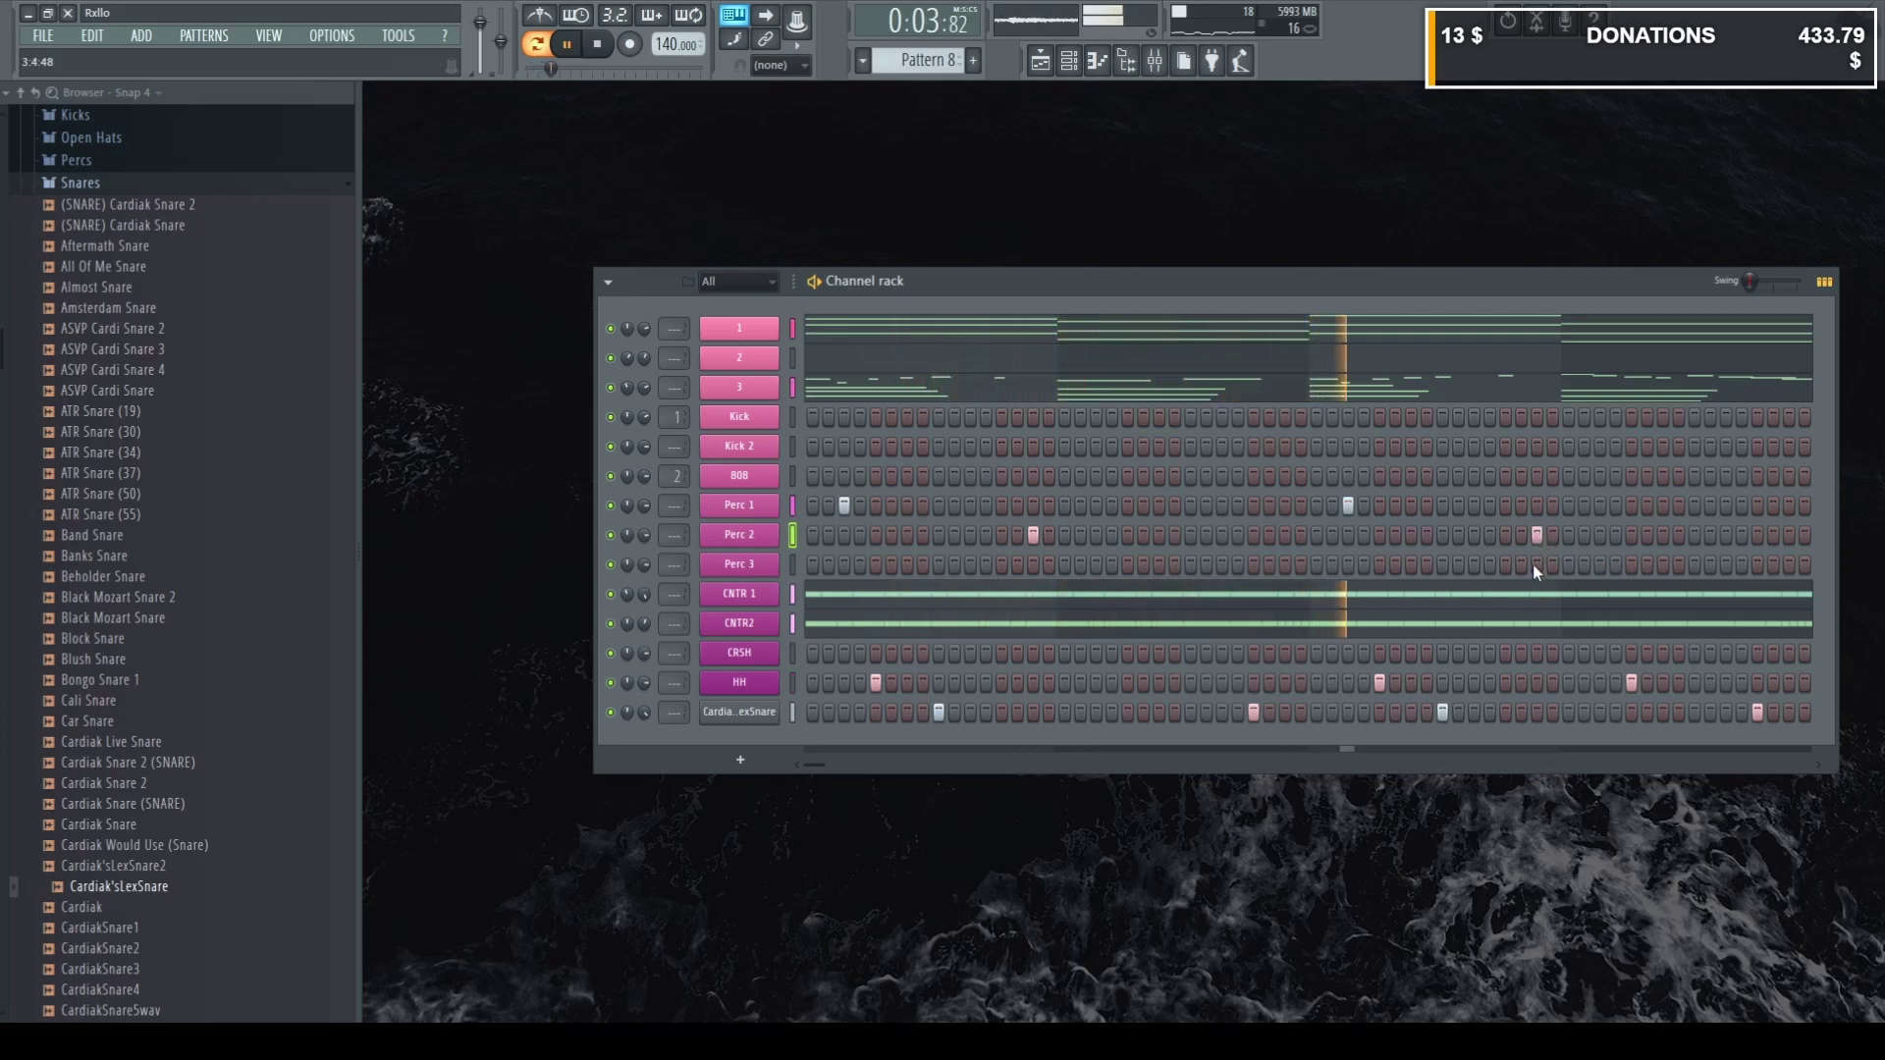
pyautogui.click(1789, 535)
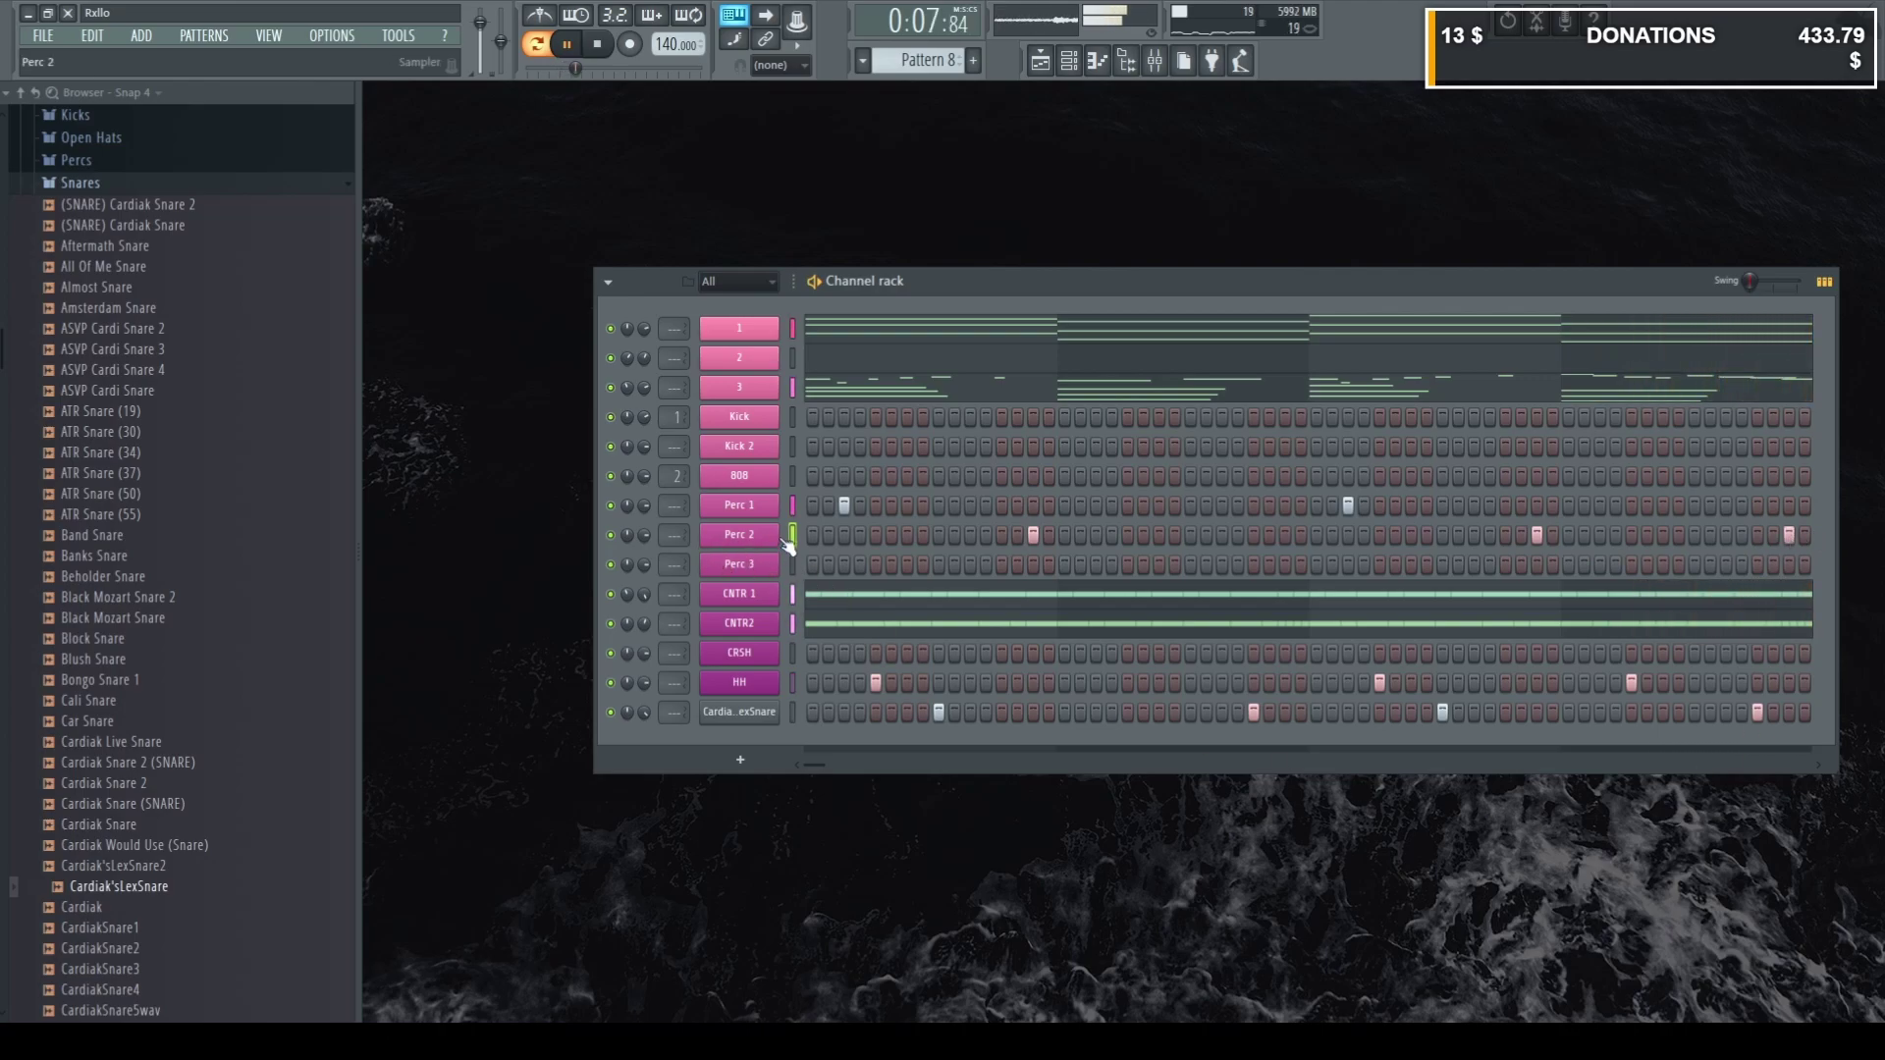
# Raise the Perc 2 notes to D5, copy them eight bars ahead starting in bar 9, and stop playback.
pyautogui.press('F7')
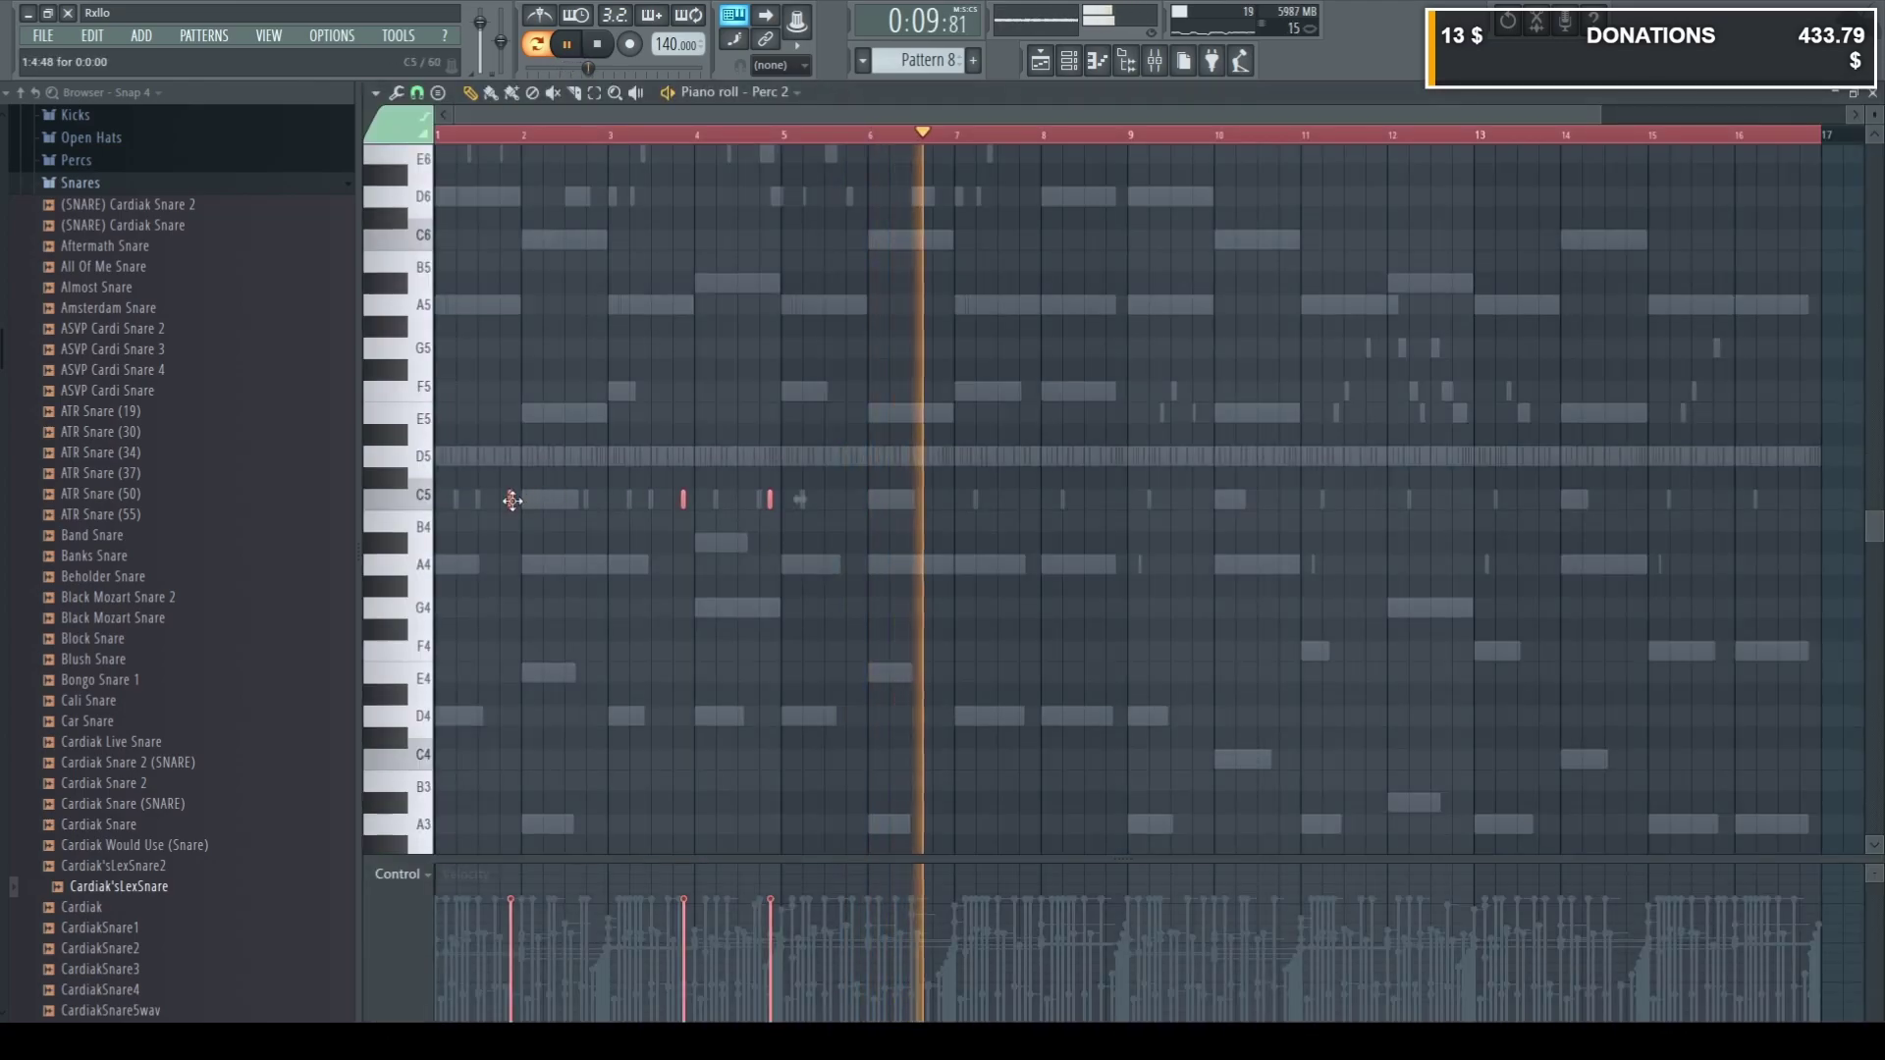
pyautogui.moveTo(510, 457); pyautogui.dragTo(1207, 492)
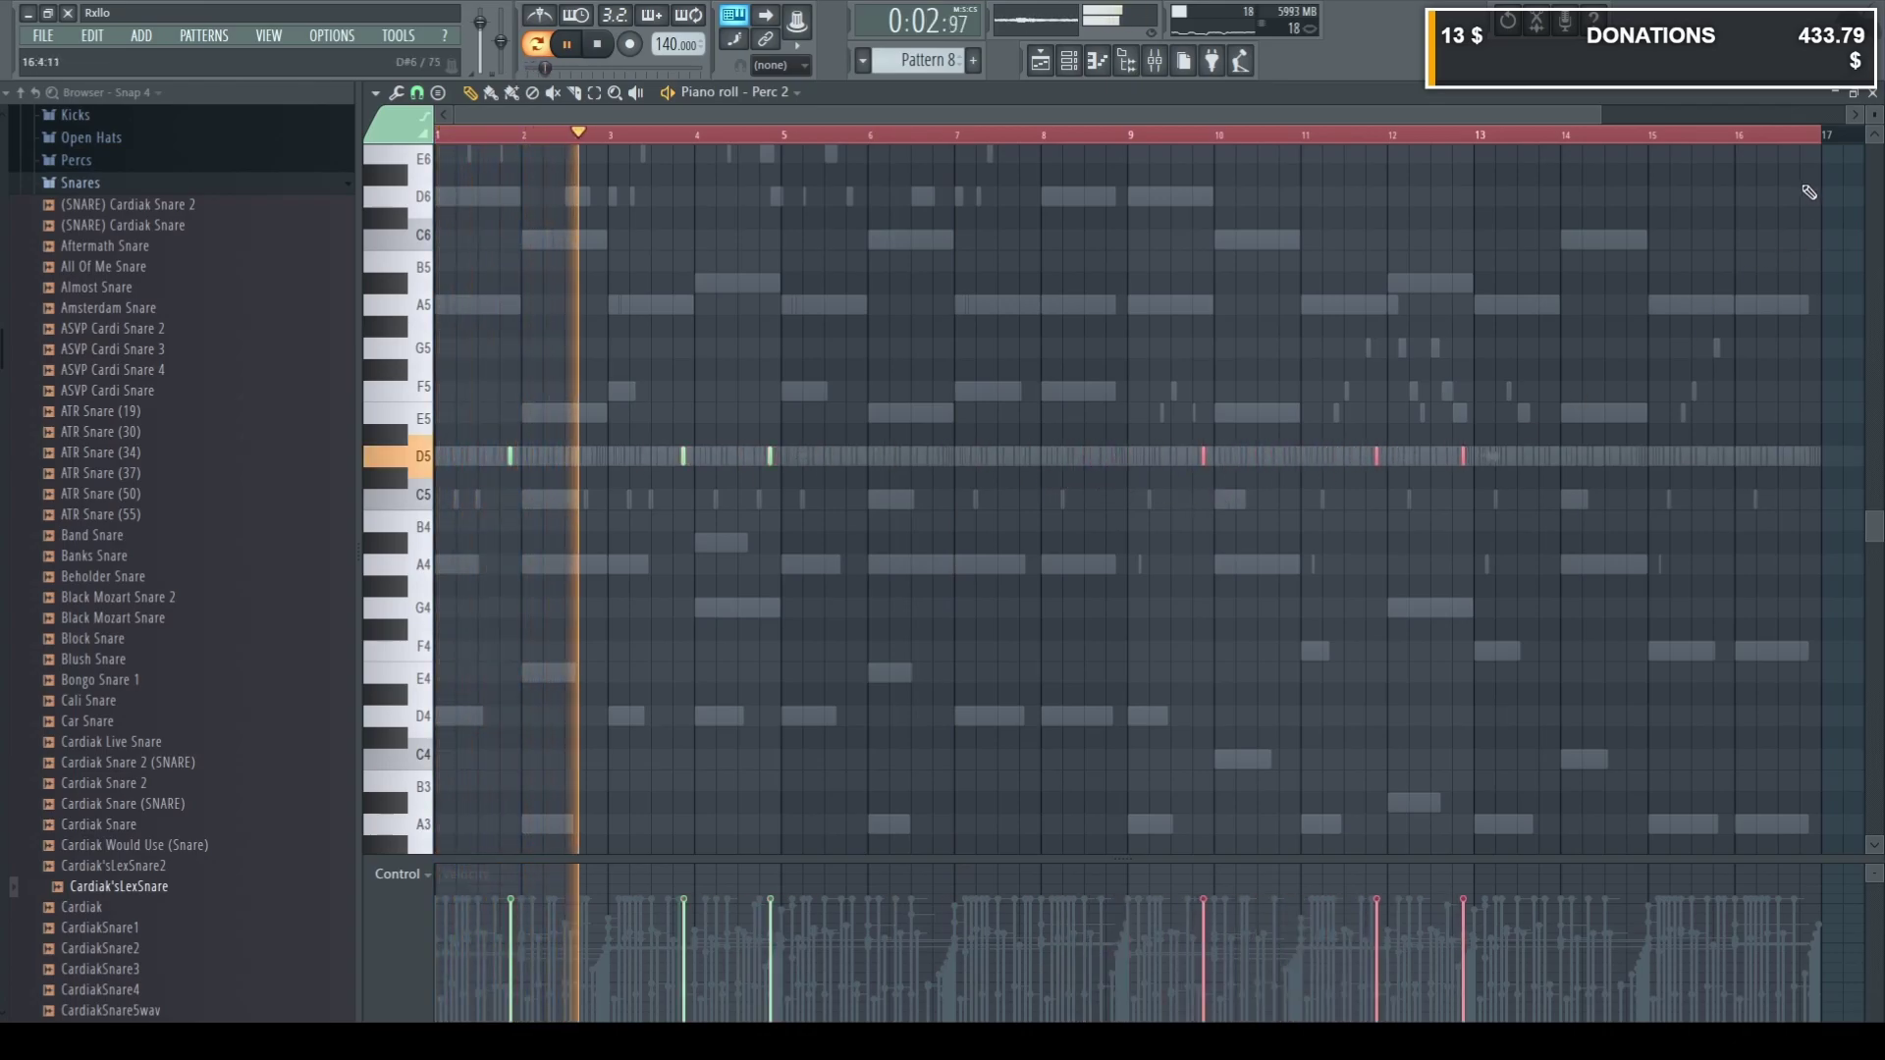
pyautogui.click(1872, 92)
pyautogui.click(569, 45)
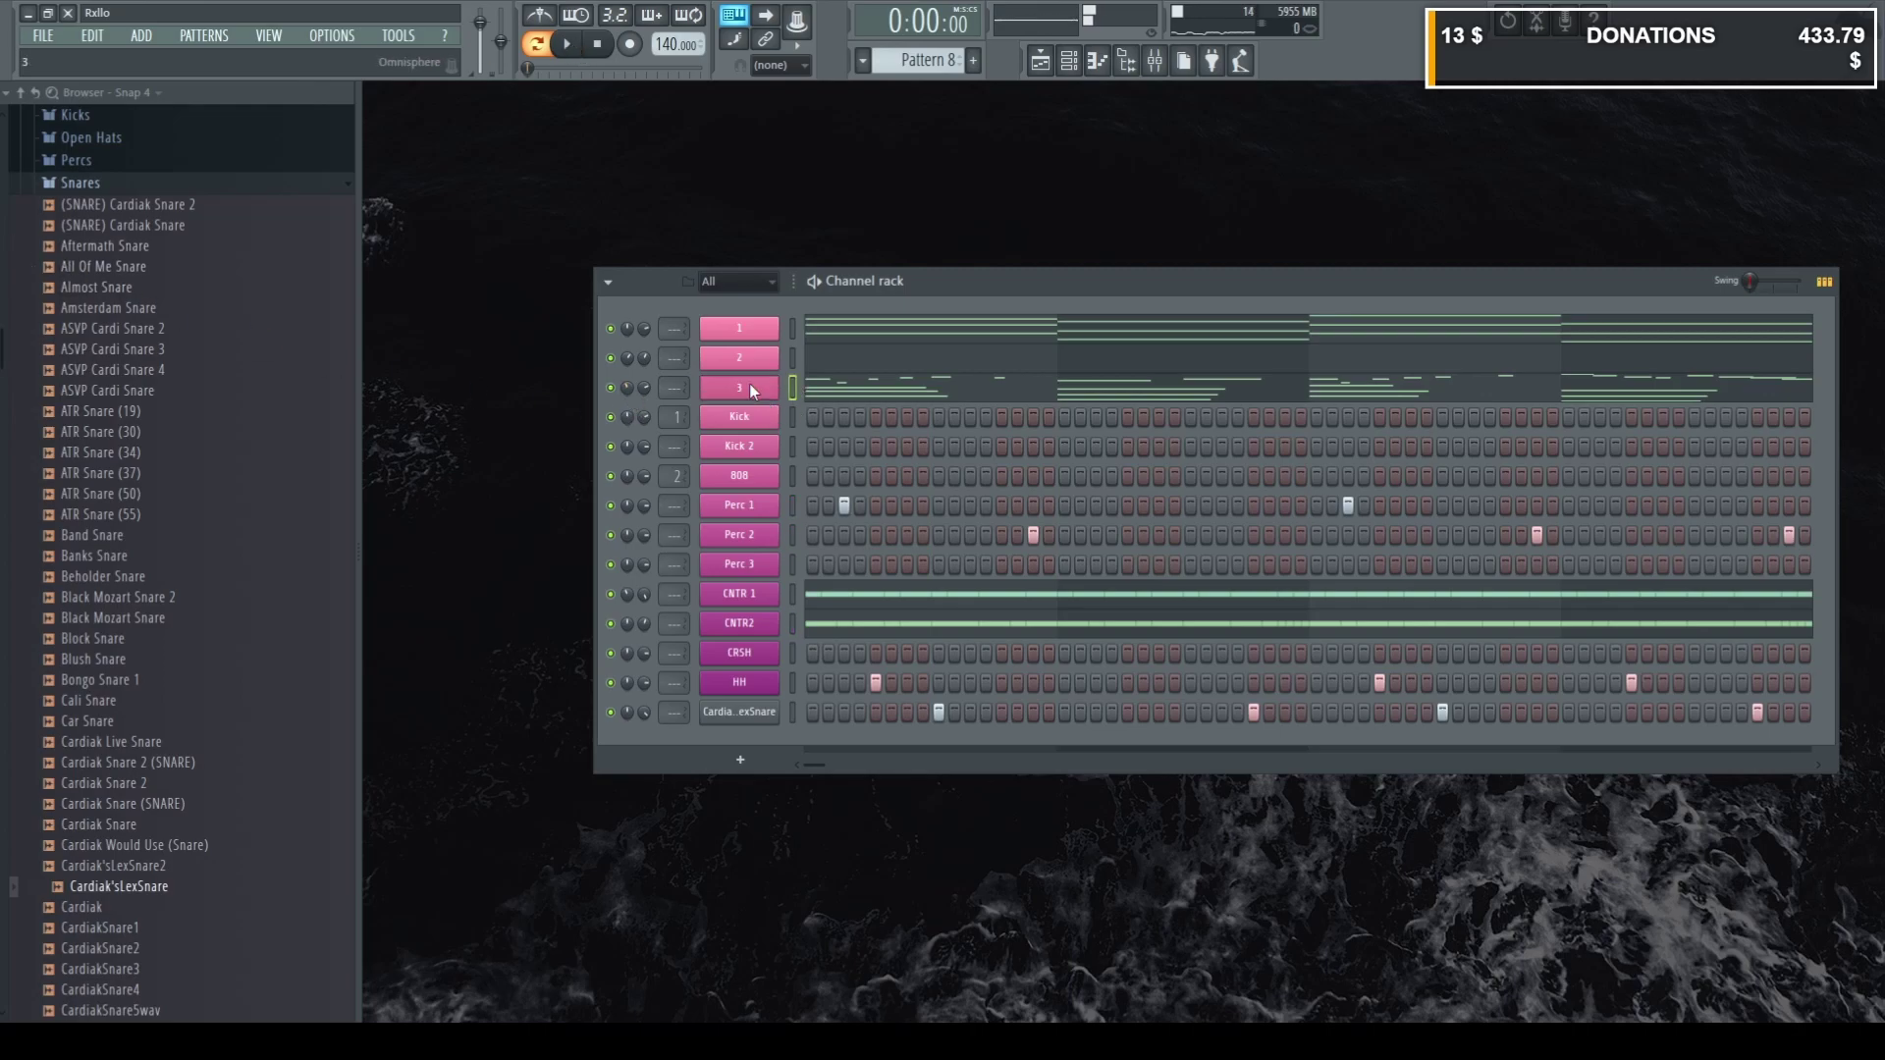
pyautogui.moveTo(981, 287); pyautogui.dragTo(978, 287)
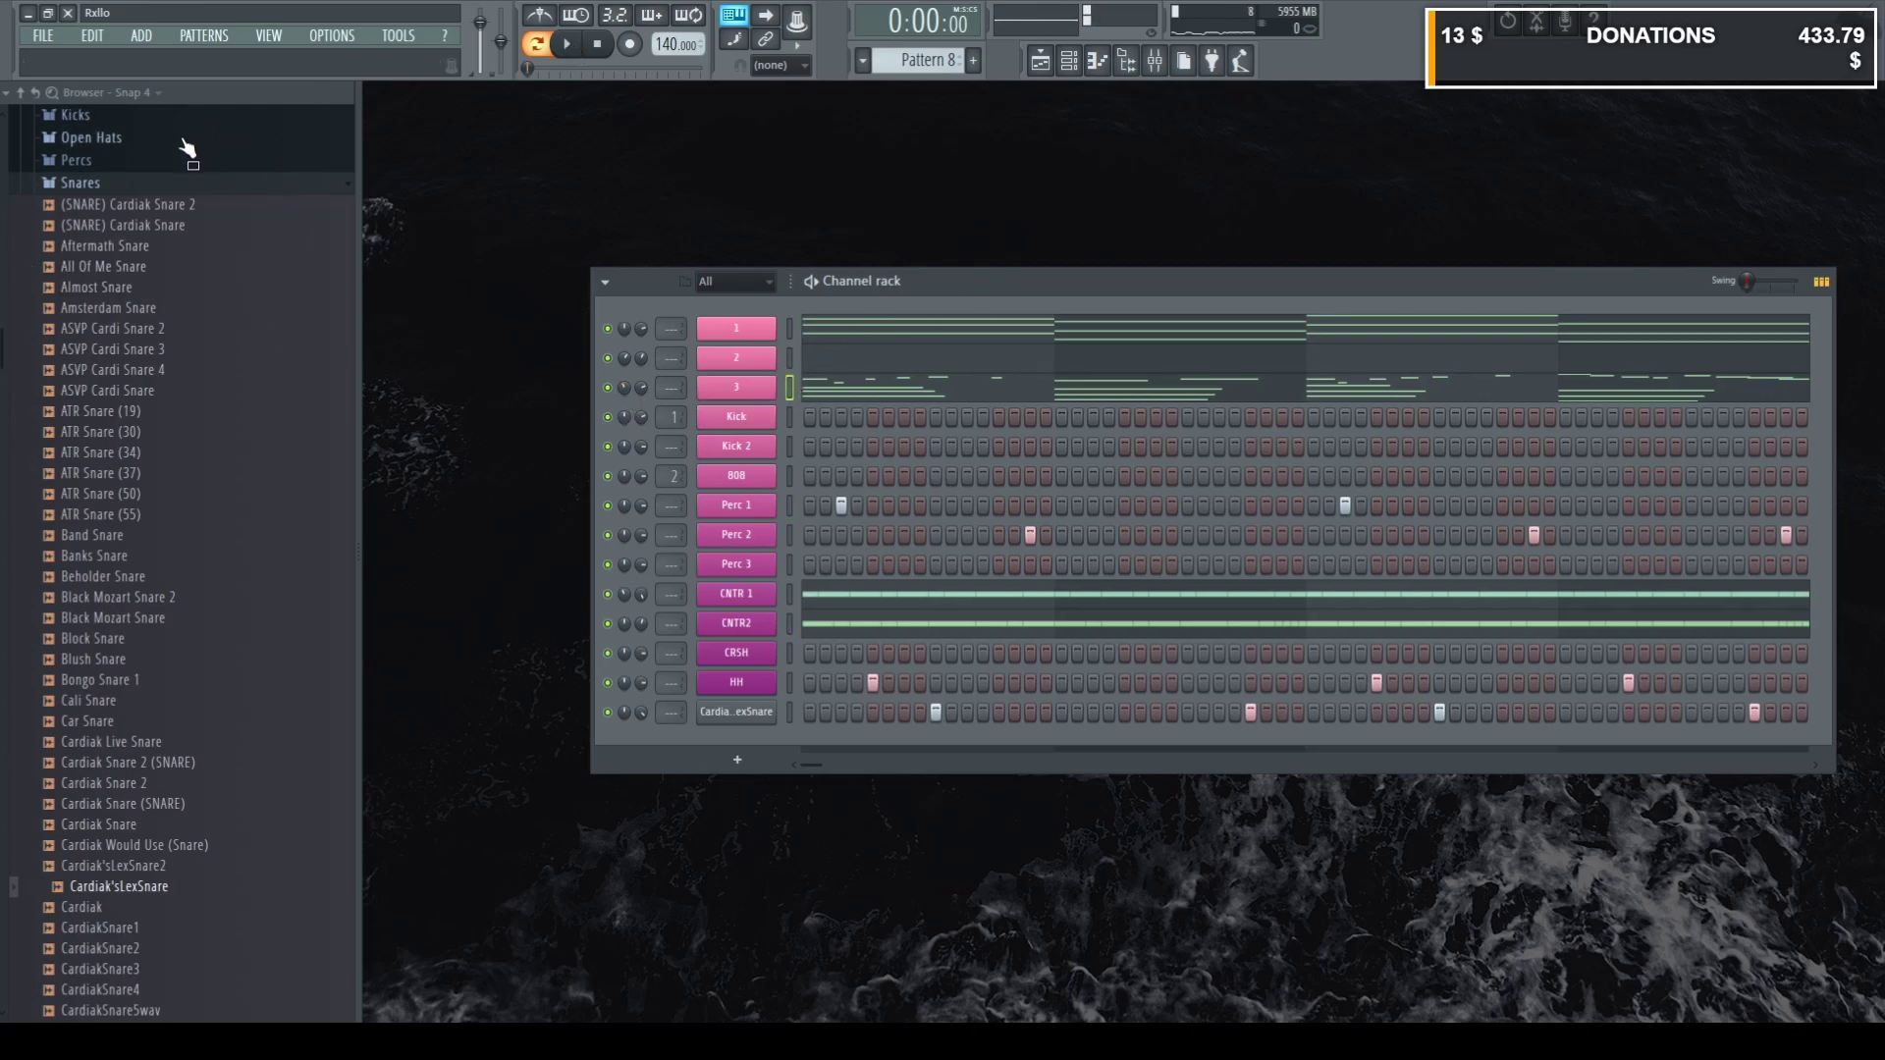
# Collapse the Cardiak kit's Snares folder, and review channel 3's notes in the piano roll.
pyautogui.click(136, 187)
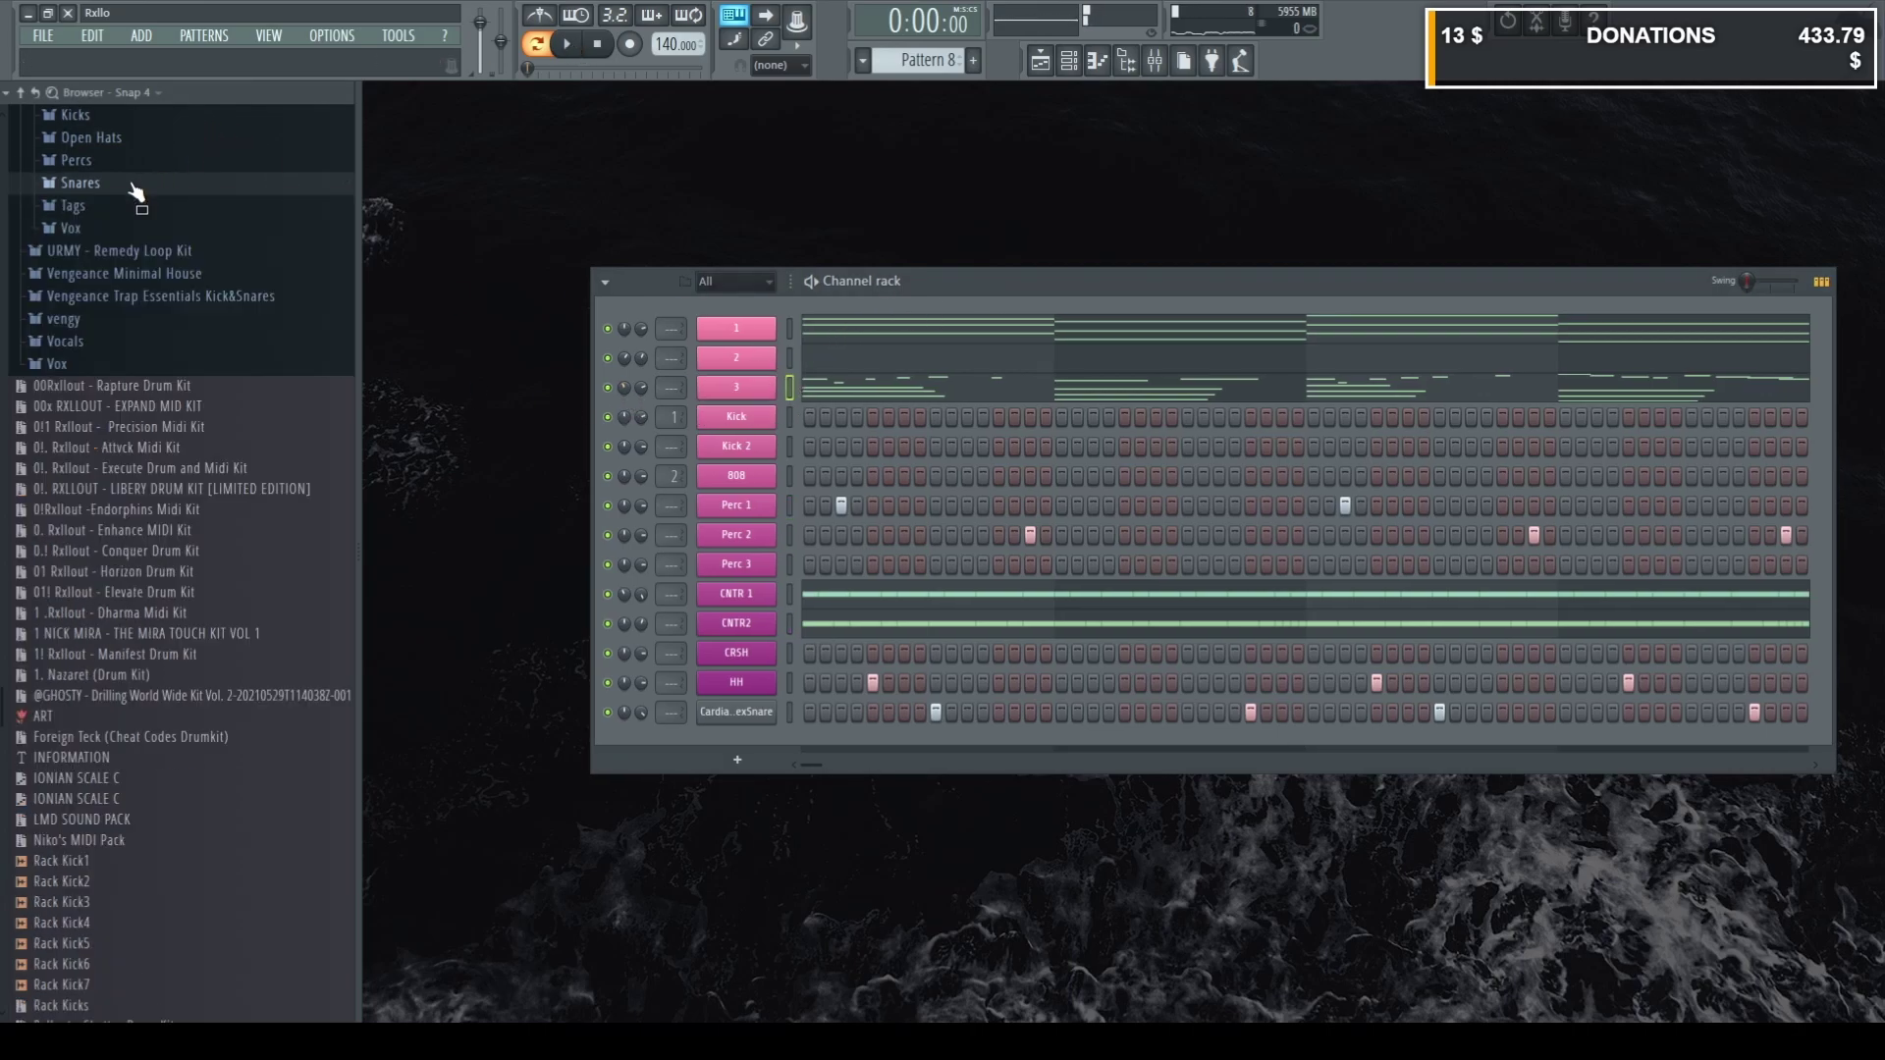
pyautogui.click(850, 395)
pyautogui.scroll(10, 187, 471)
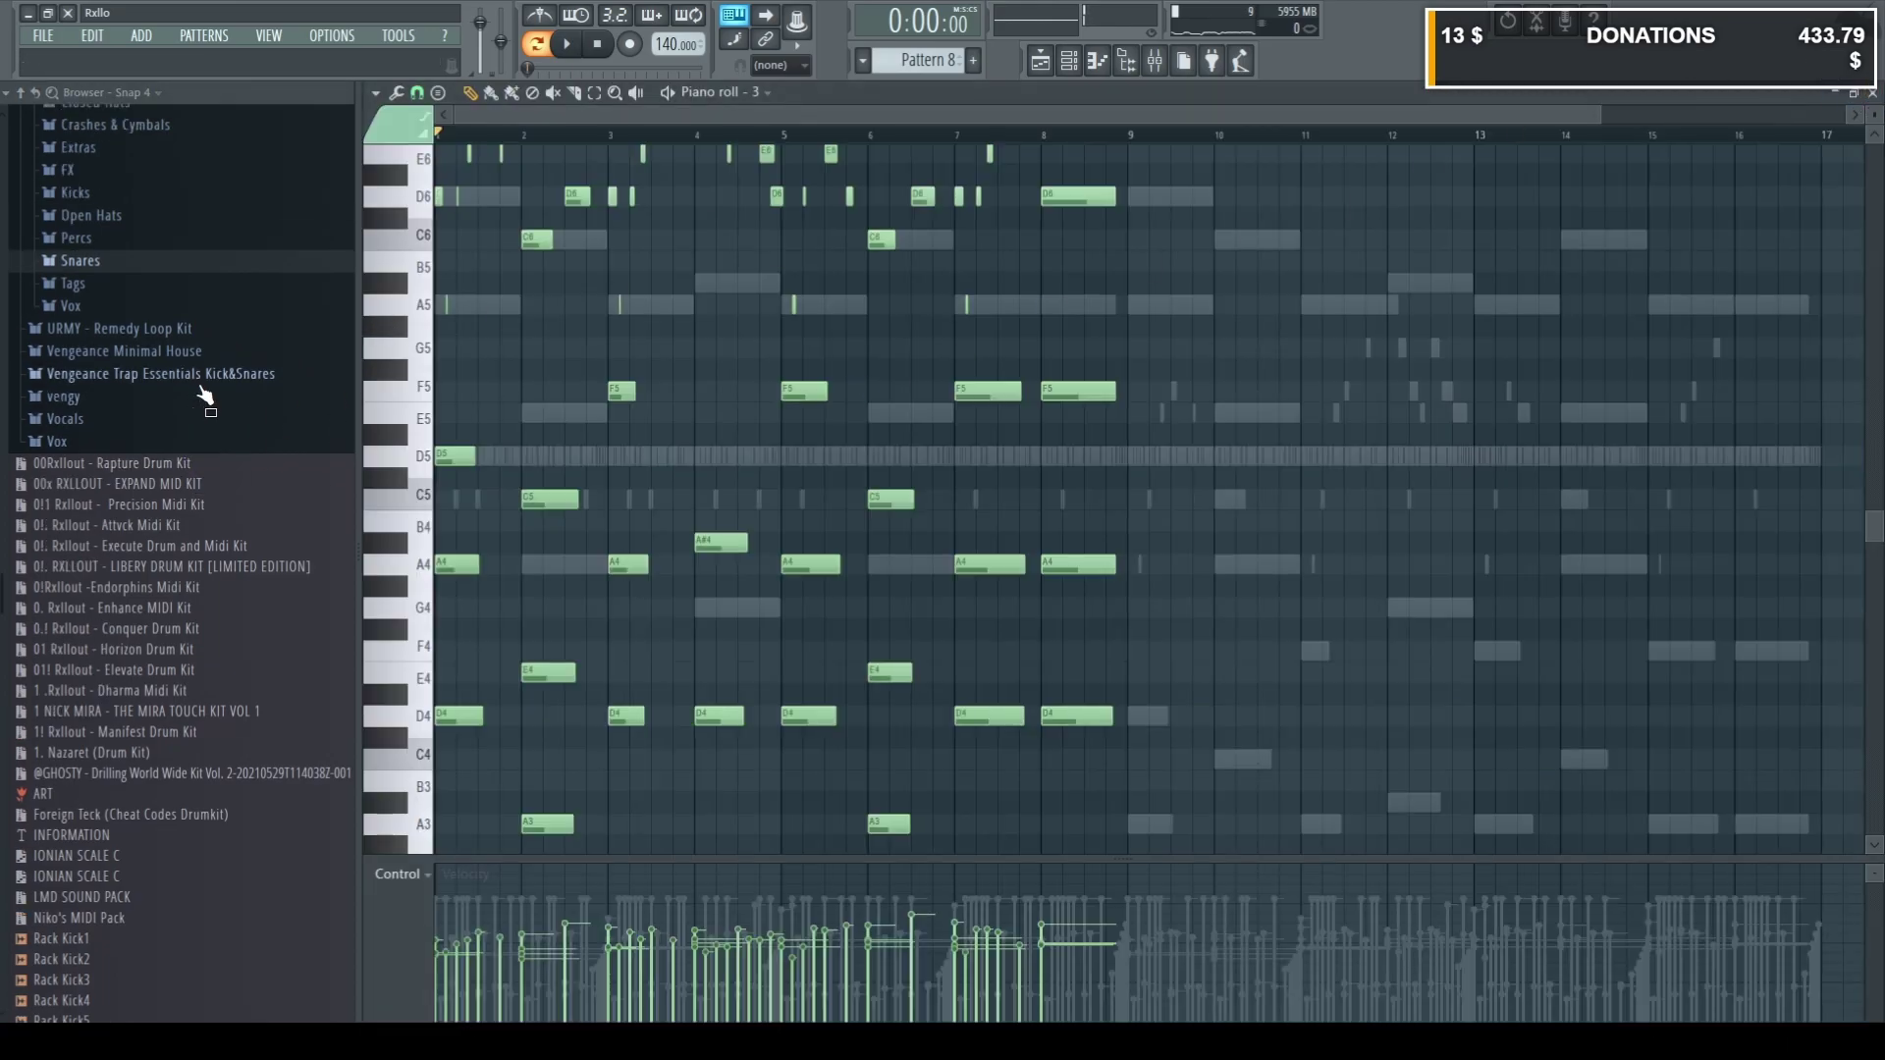
pyautogui.scroll(1, 175, 484)
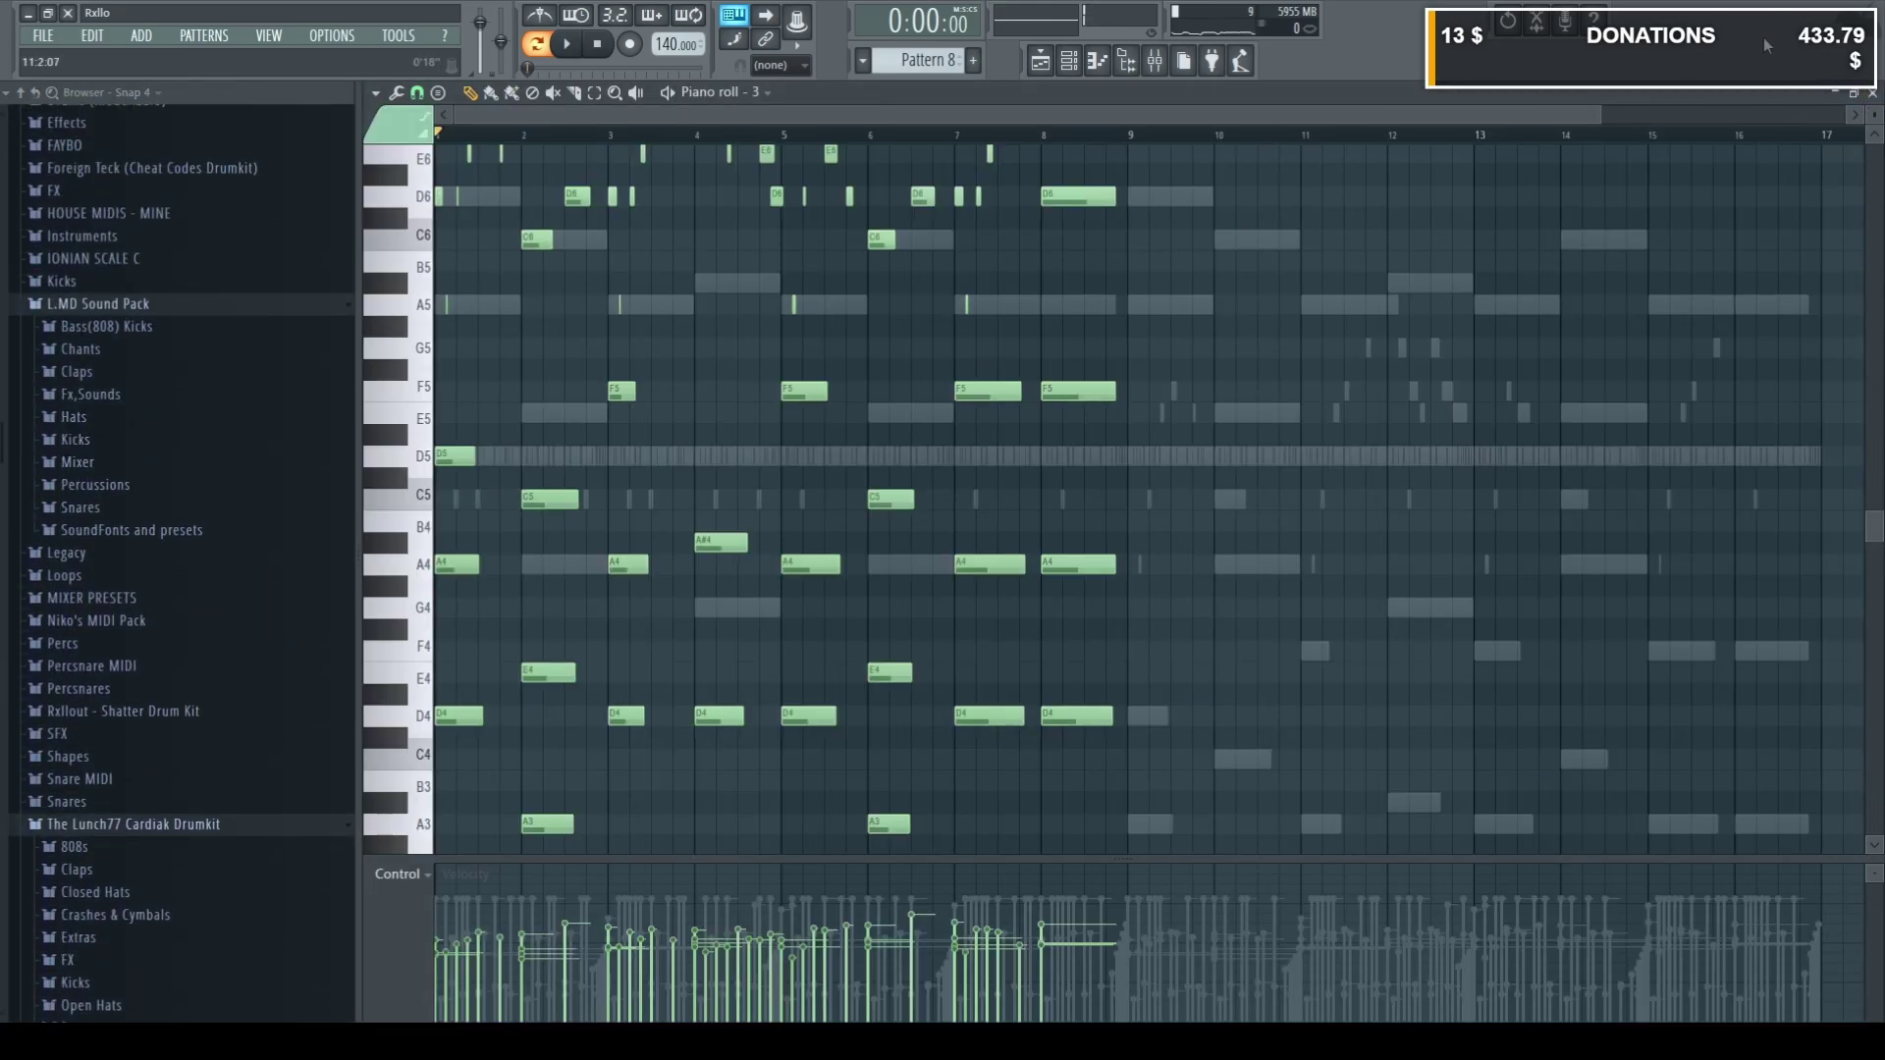
pyautogui.click(1873, 93)
# Look through the Packs folder for a MIDI pack with more melodic material.
pyautogui.scroll(16, 98, 471)
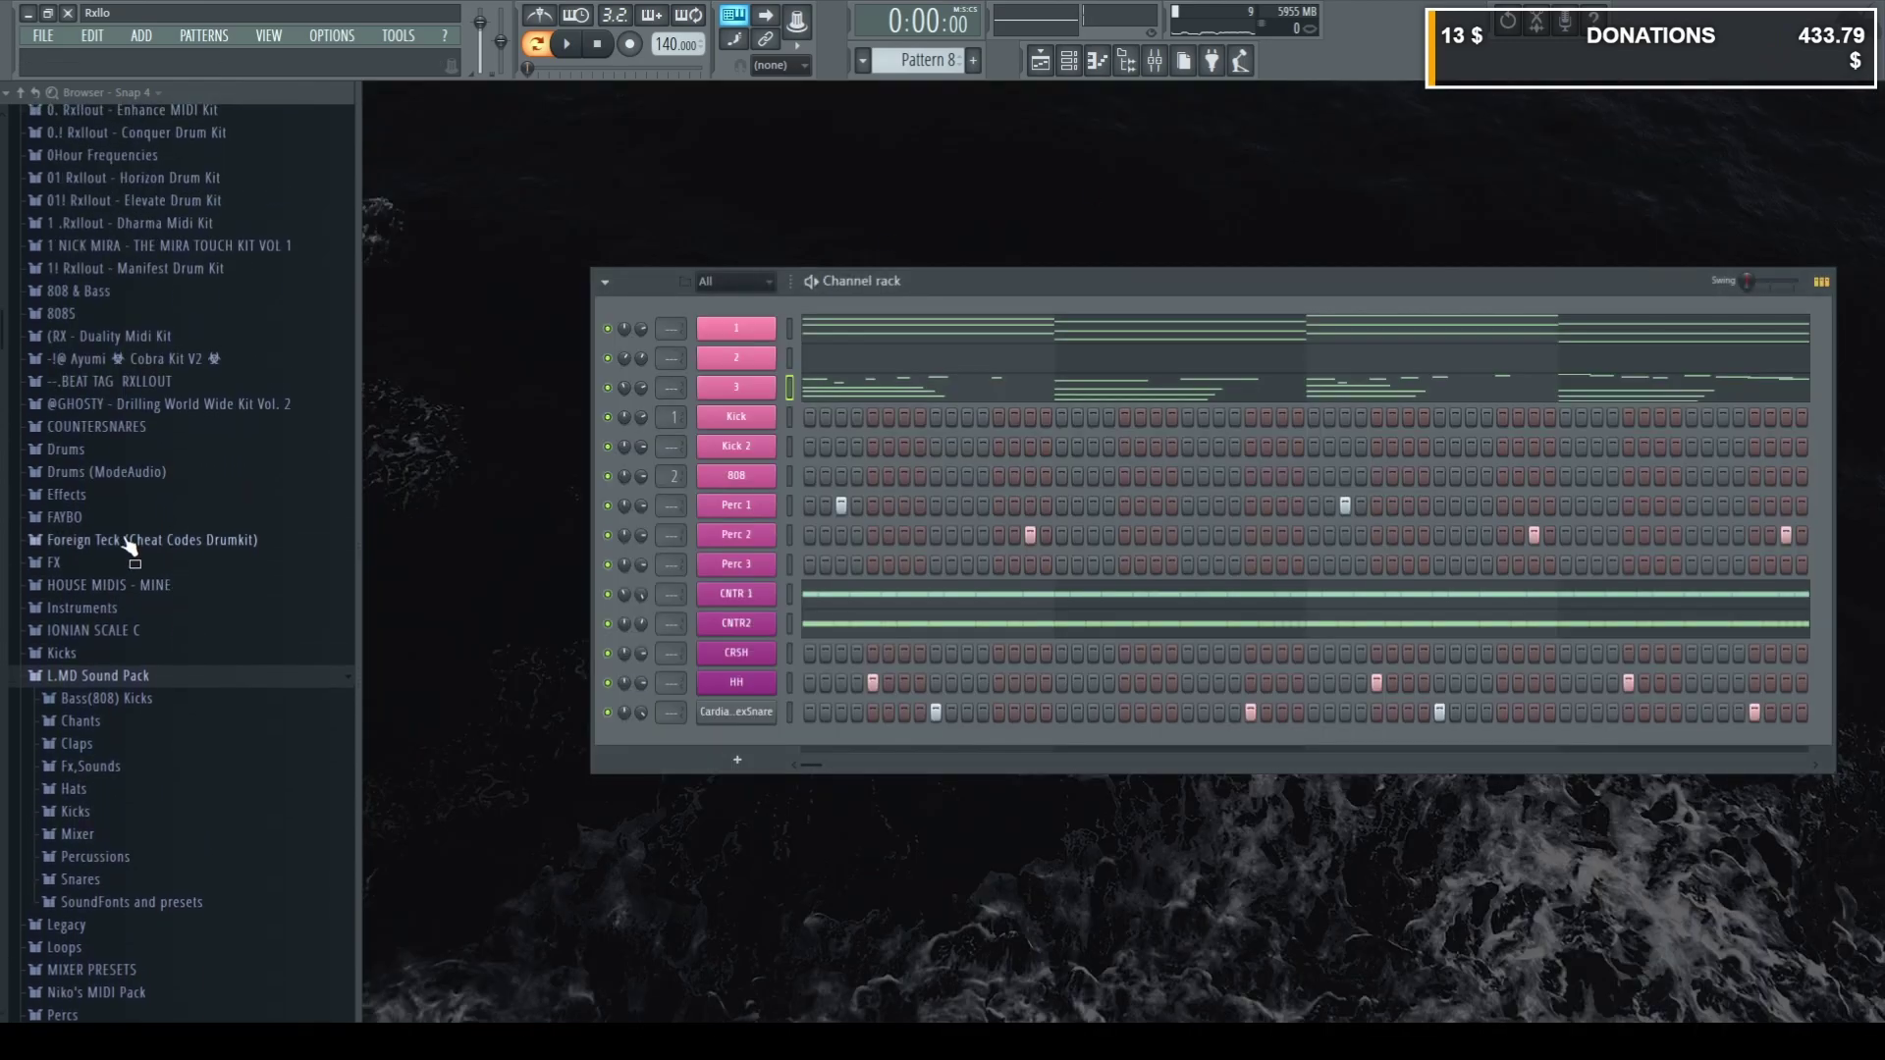
pyautogui.scroll(16, 161, 640)
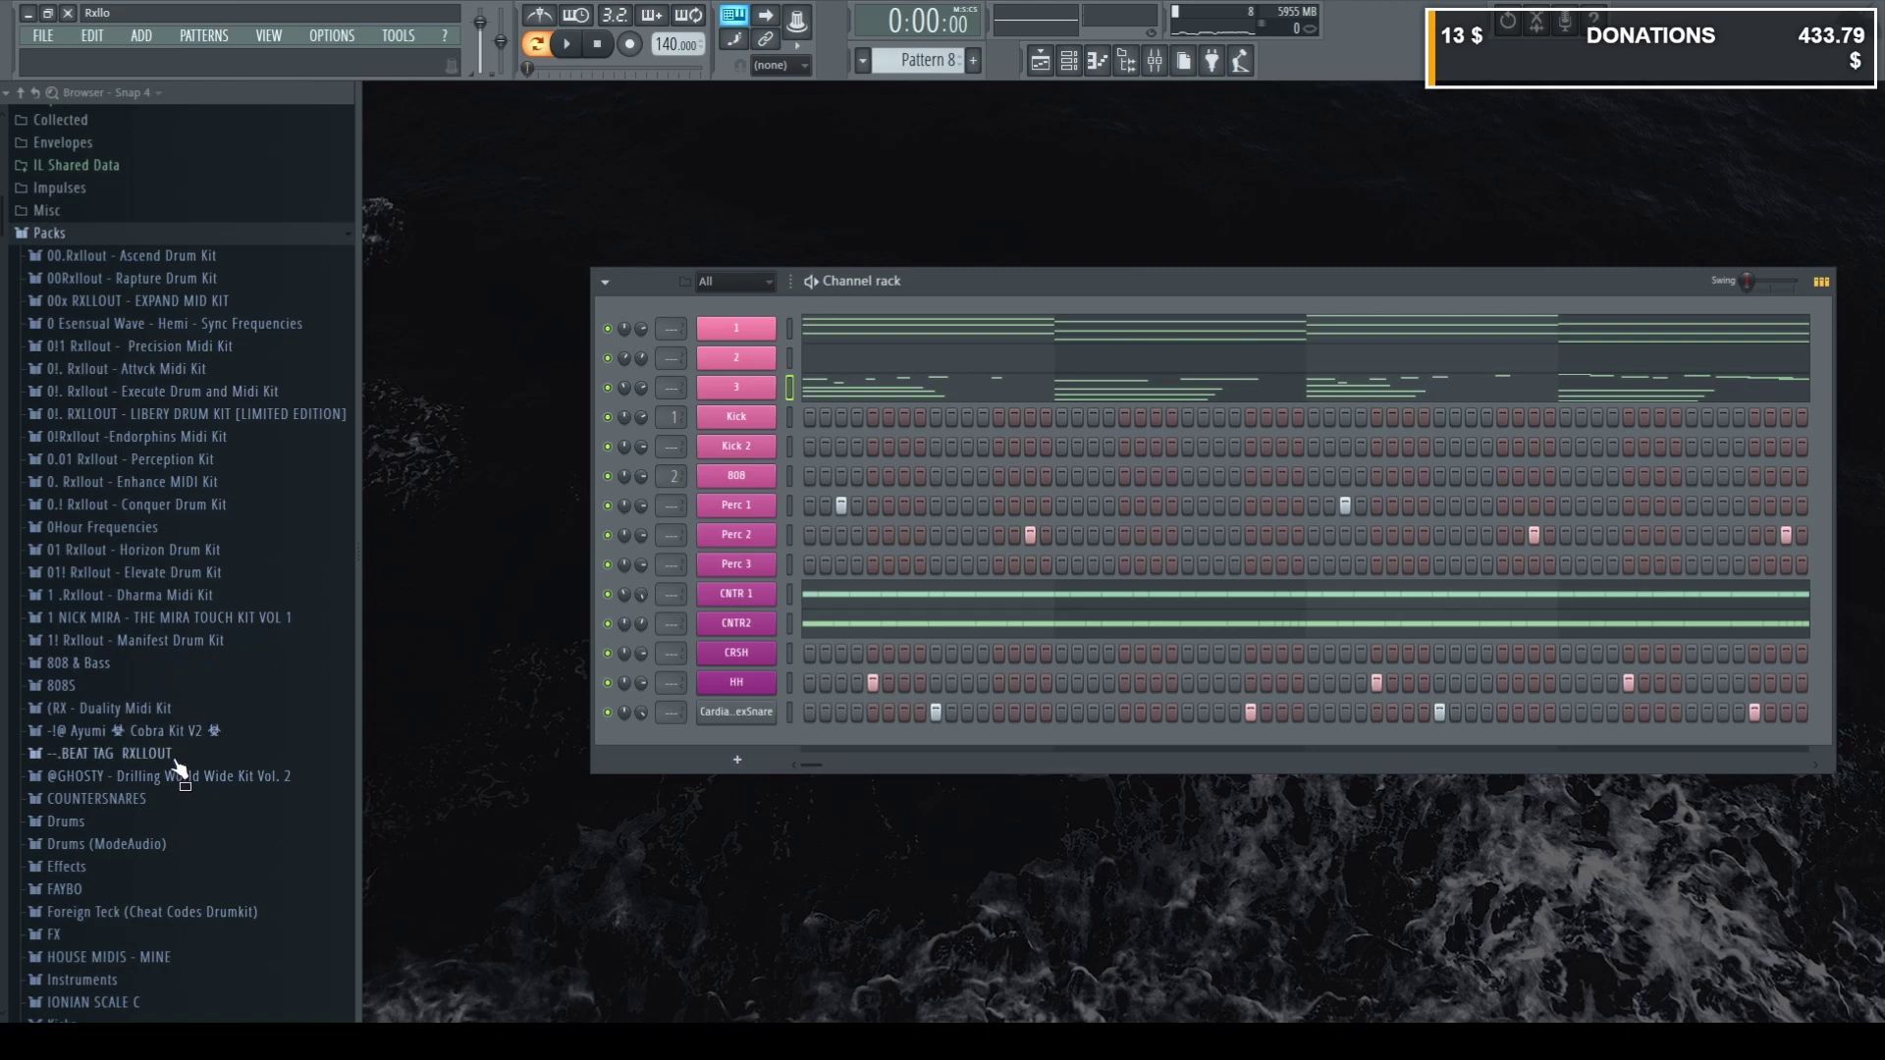
pyautogui.scroll(-5, 175, 761)
pyautogui.scroll(-15, 173, 757)
pyautogui.scroll(3, 176, 580)
pyautogui.scroll(-9, 175, 586)
pyautogui.scroll(15, 178, 597)
pyautogui.scroll(-15, 177, 604)
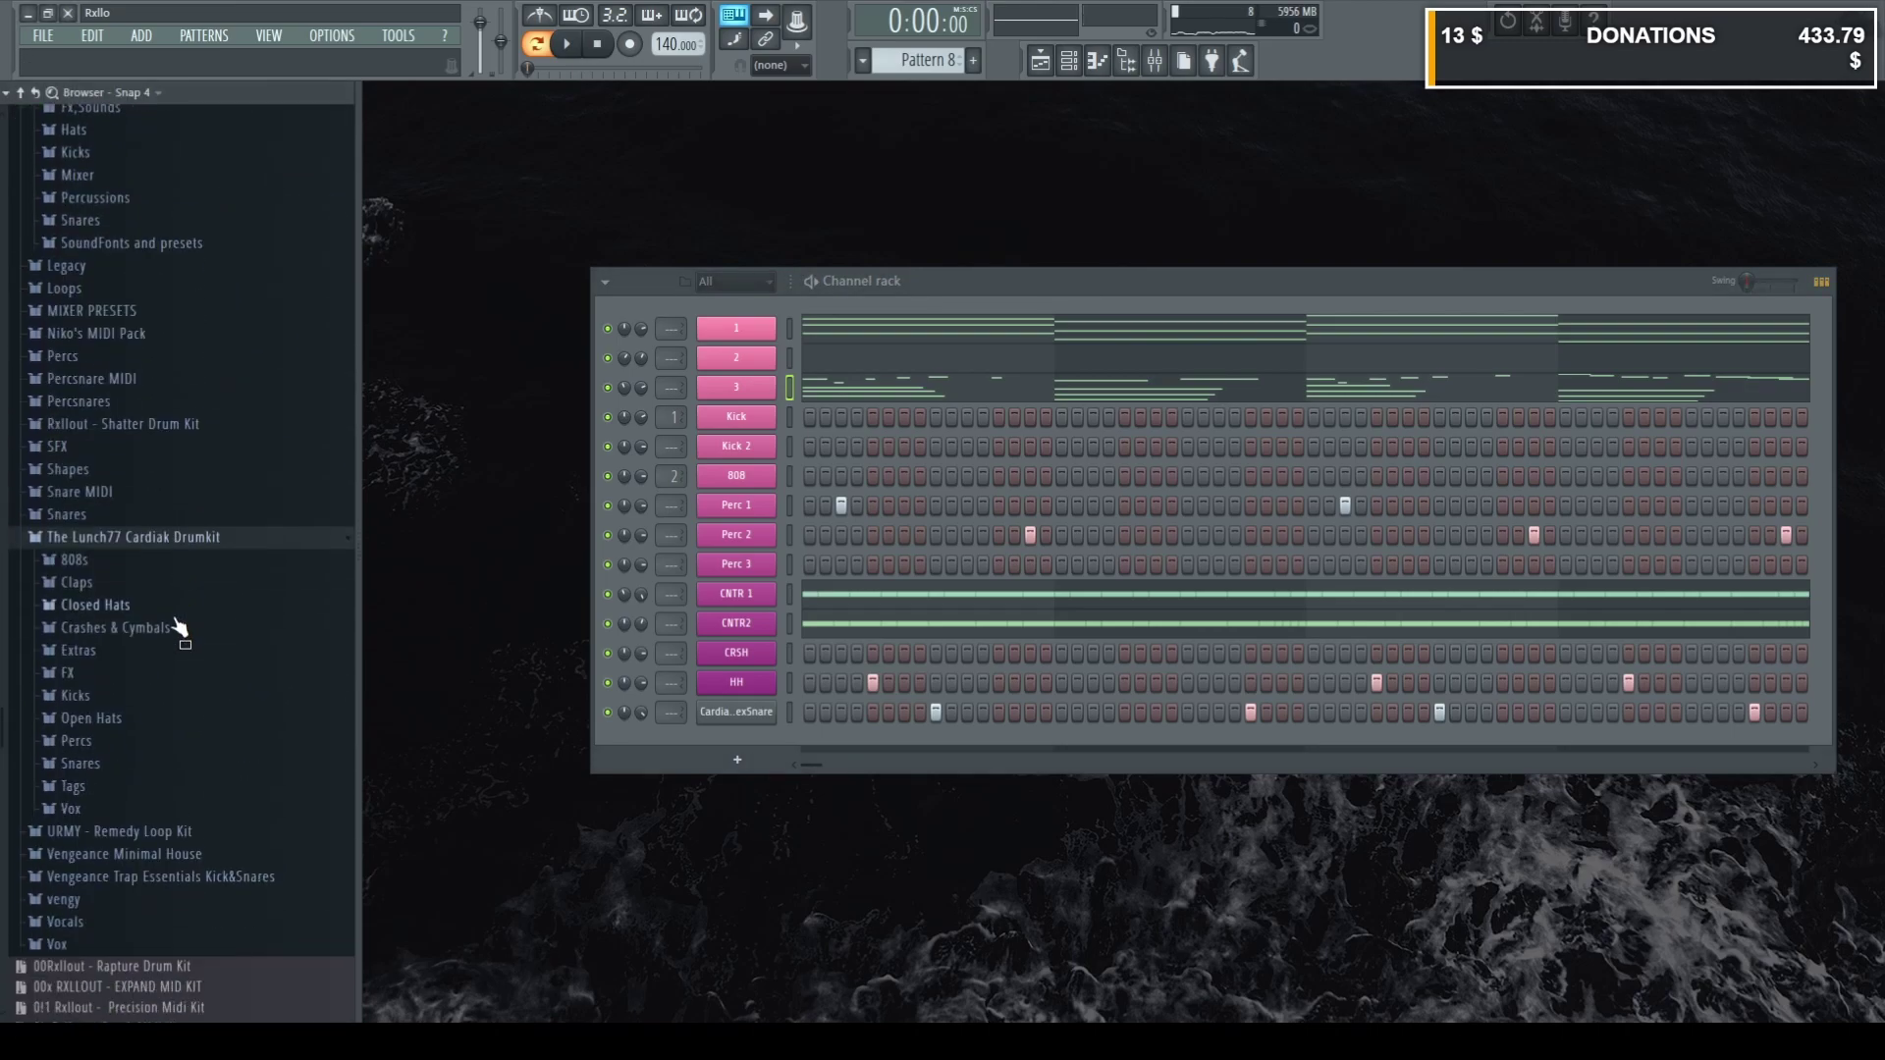
pyautogui.scroll(8, 142, 688)
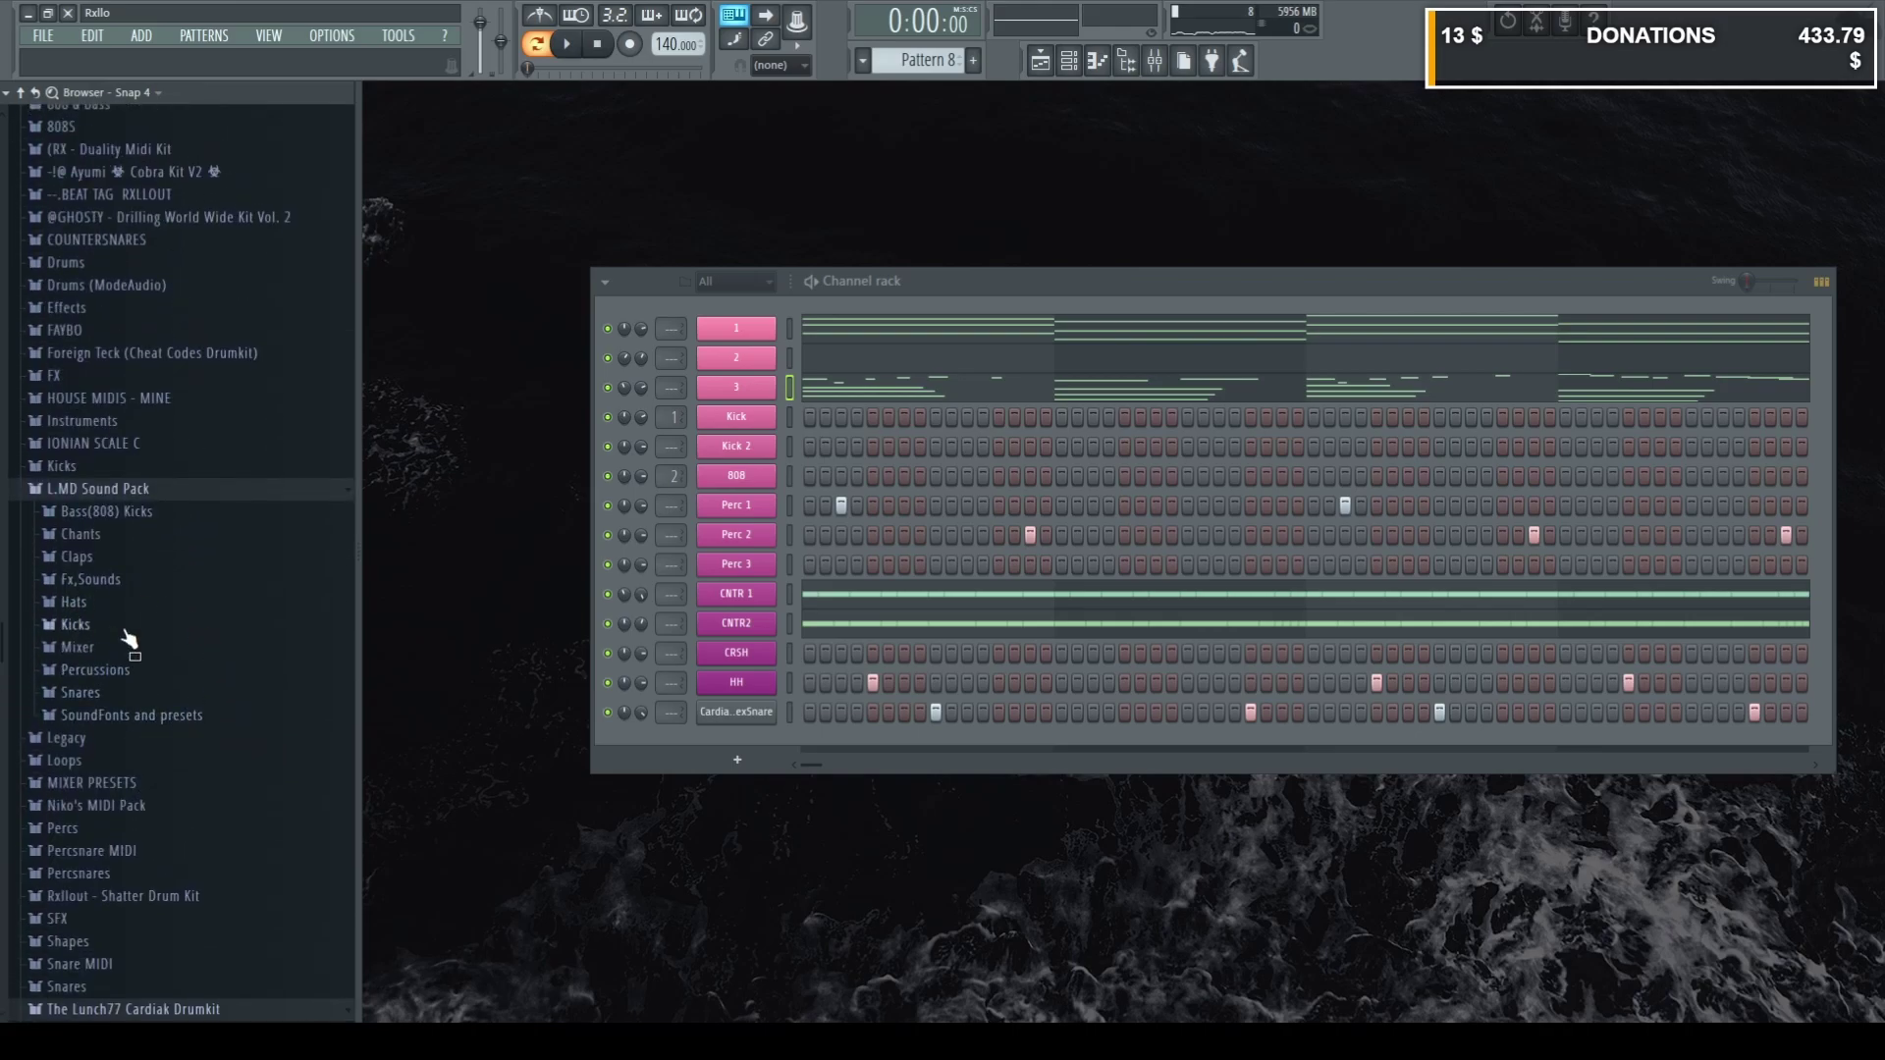
# Expand Niko's MIDI Pack to the F Major - D Minor Best Melodies, and check the Dark_HipHop_Trap folder.
pyautogui.click(137, 805)
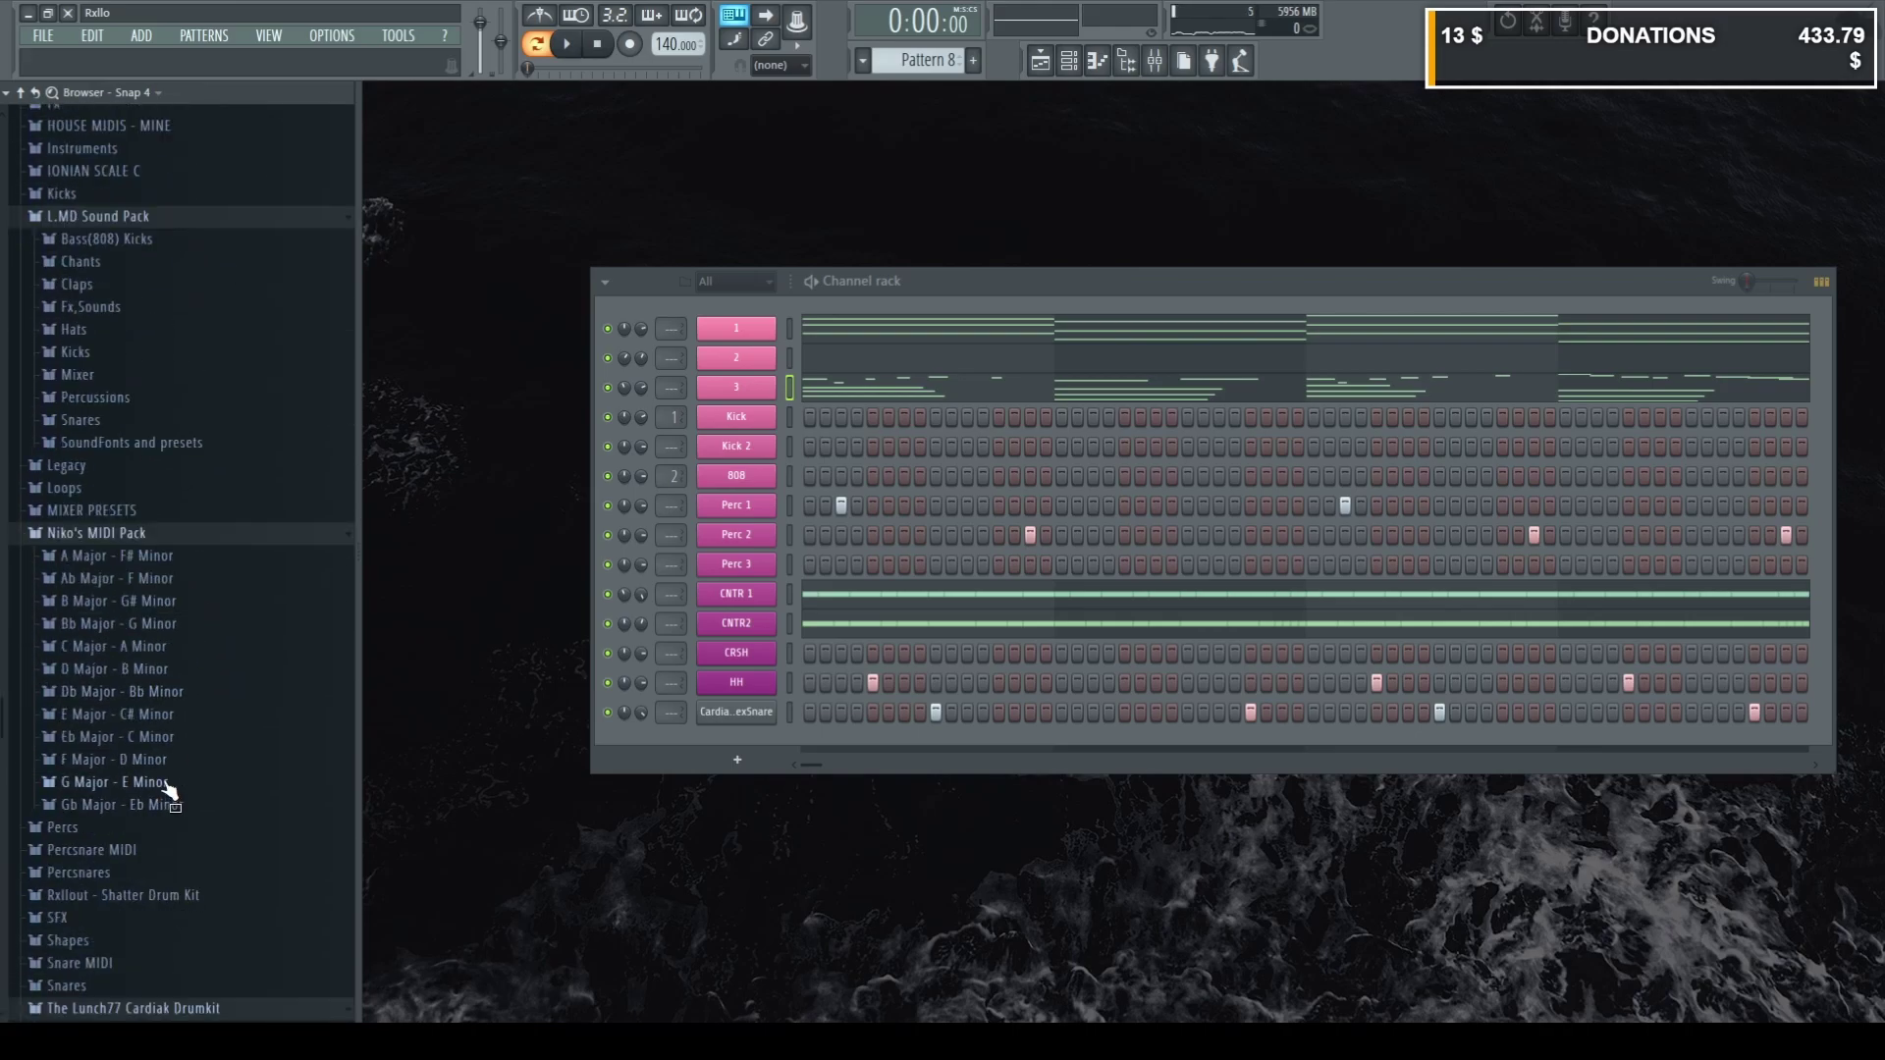
pyautogui.scroll(-5, 210, 461)
pyautogui.click(197, 413)
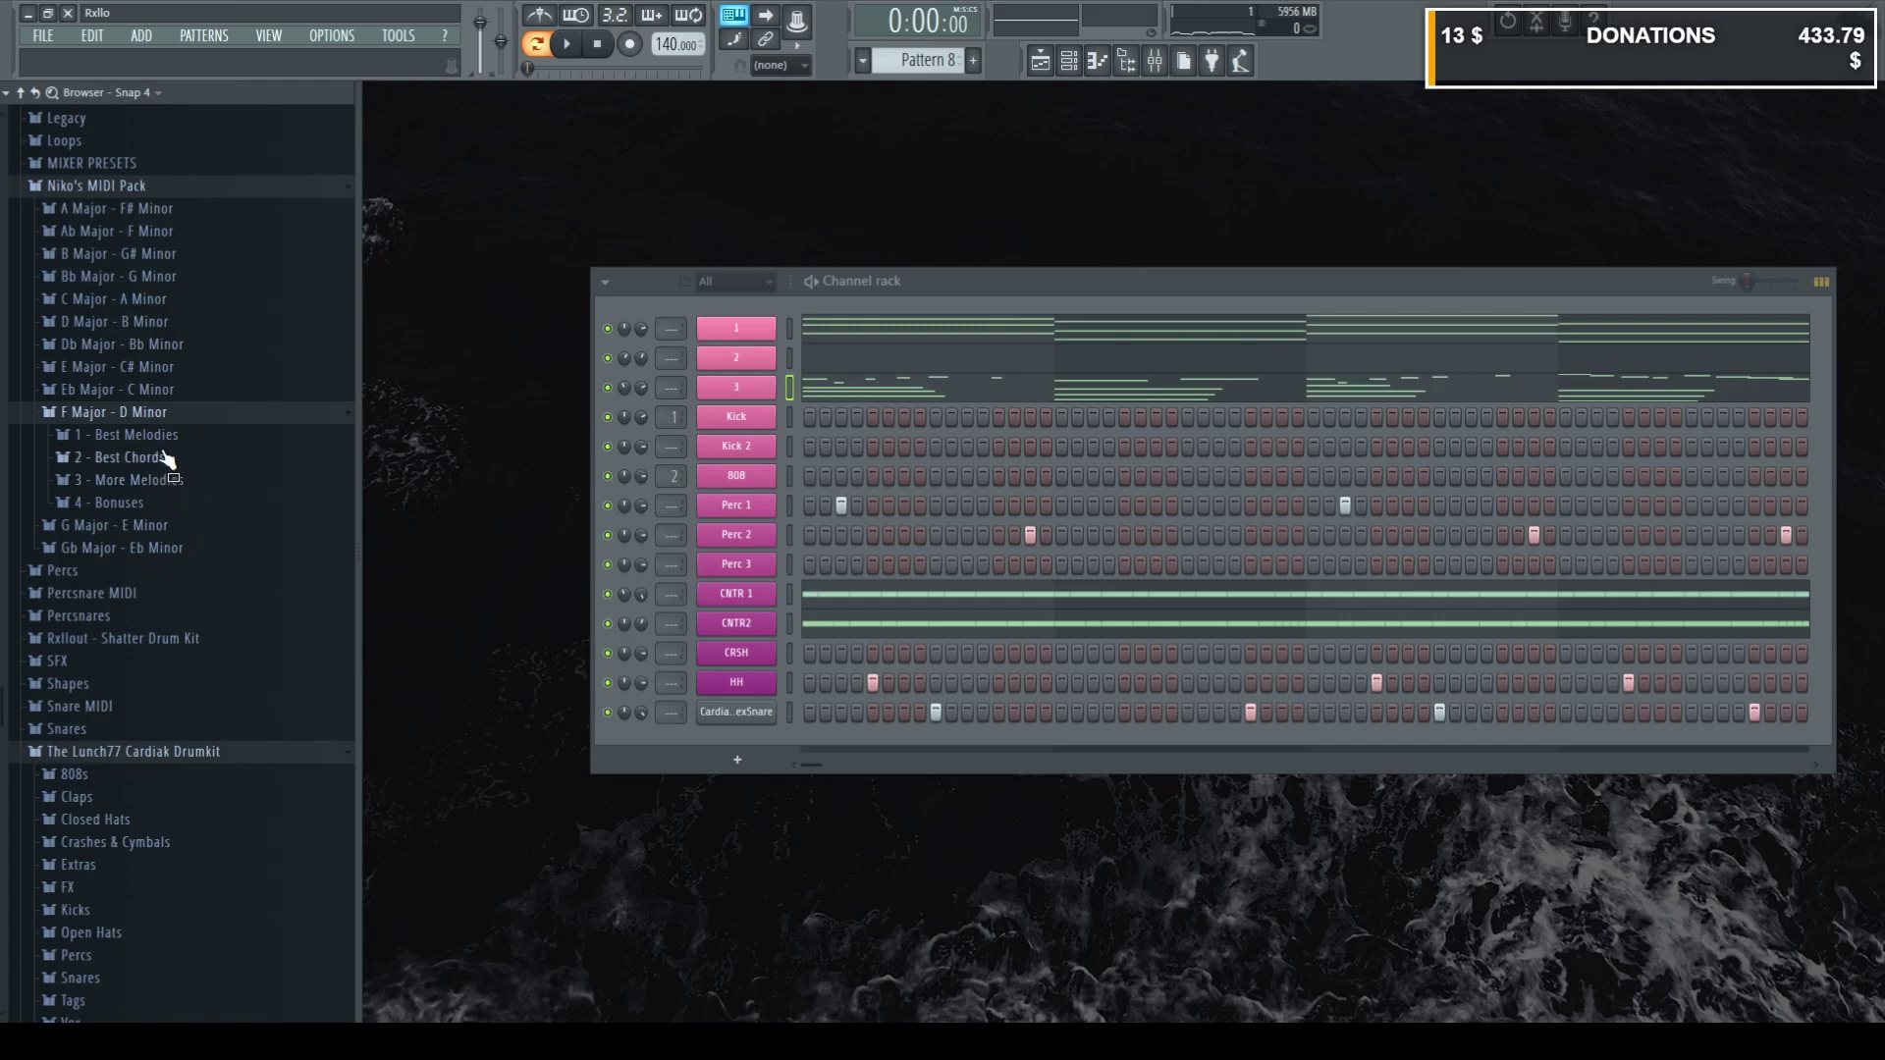
pyautogui.click(175, 443)
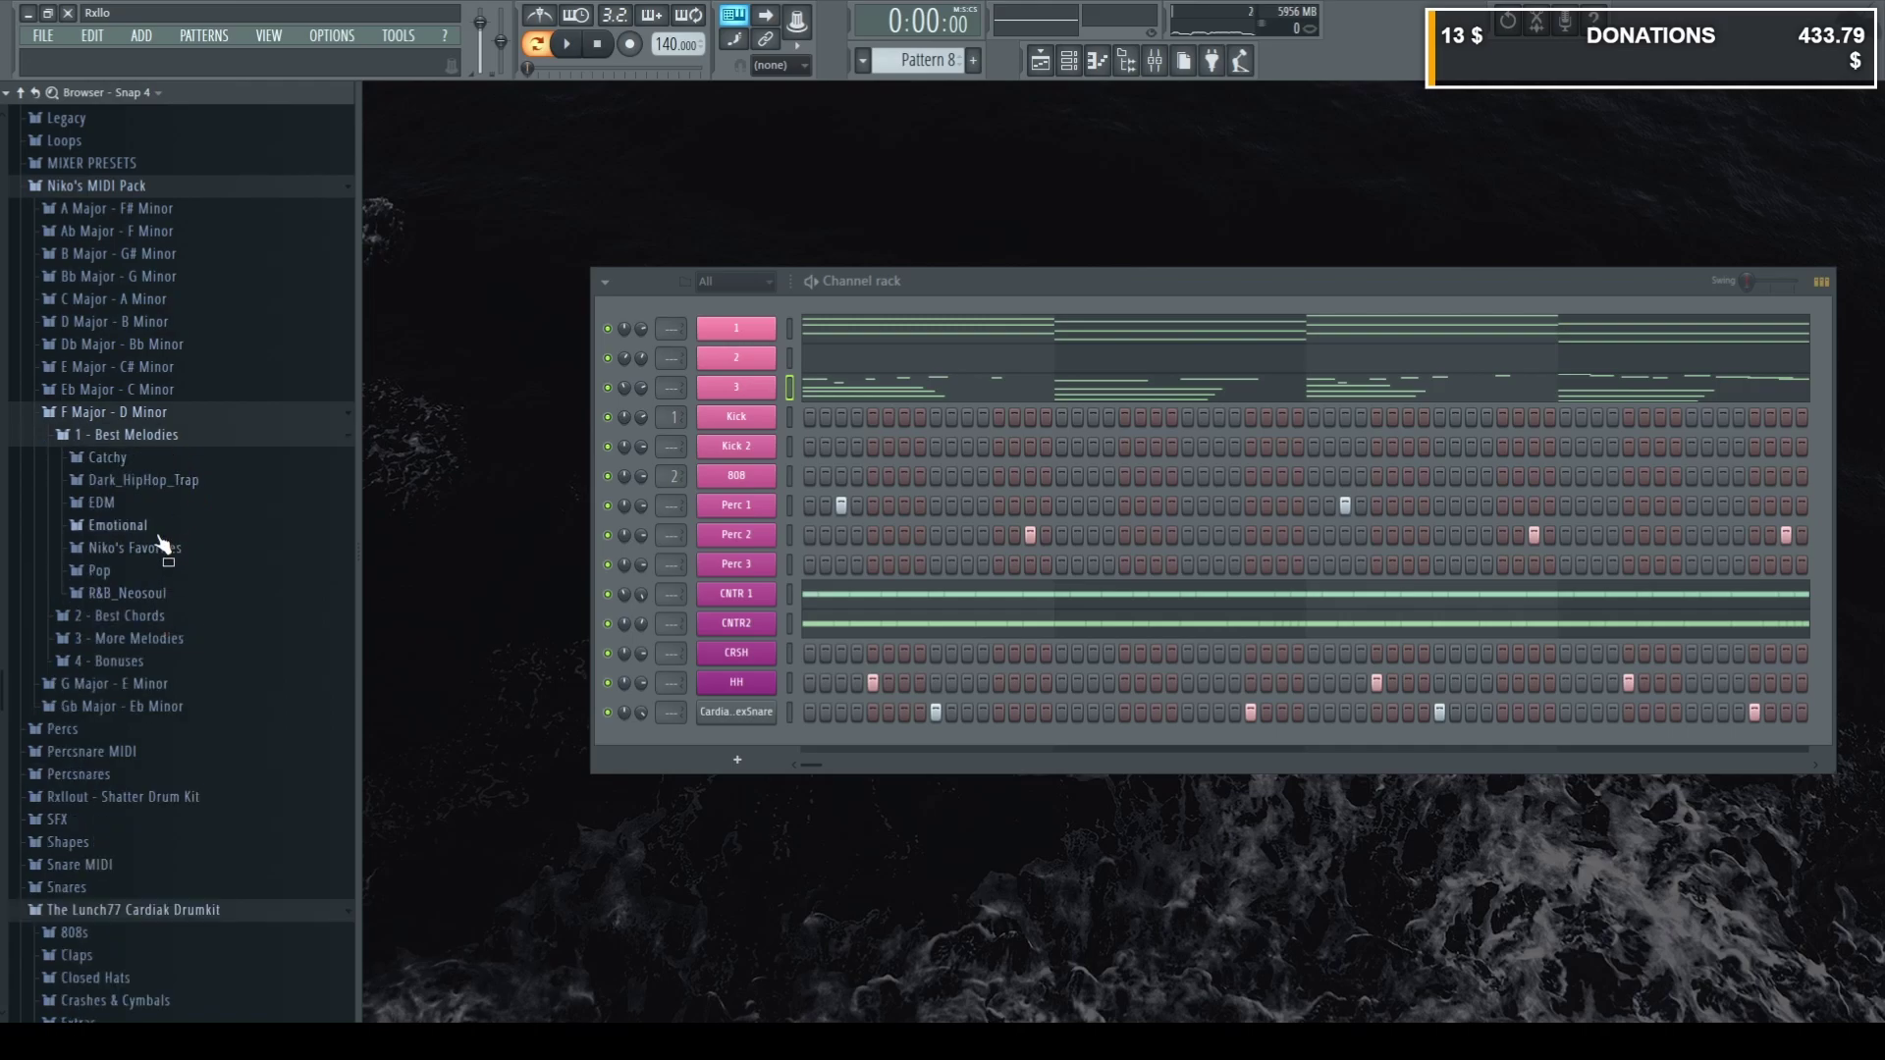
pyautogui.click(157, 483)
pyautogui.click(158, 483)
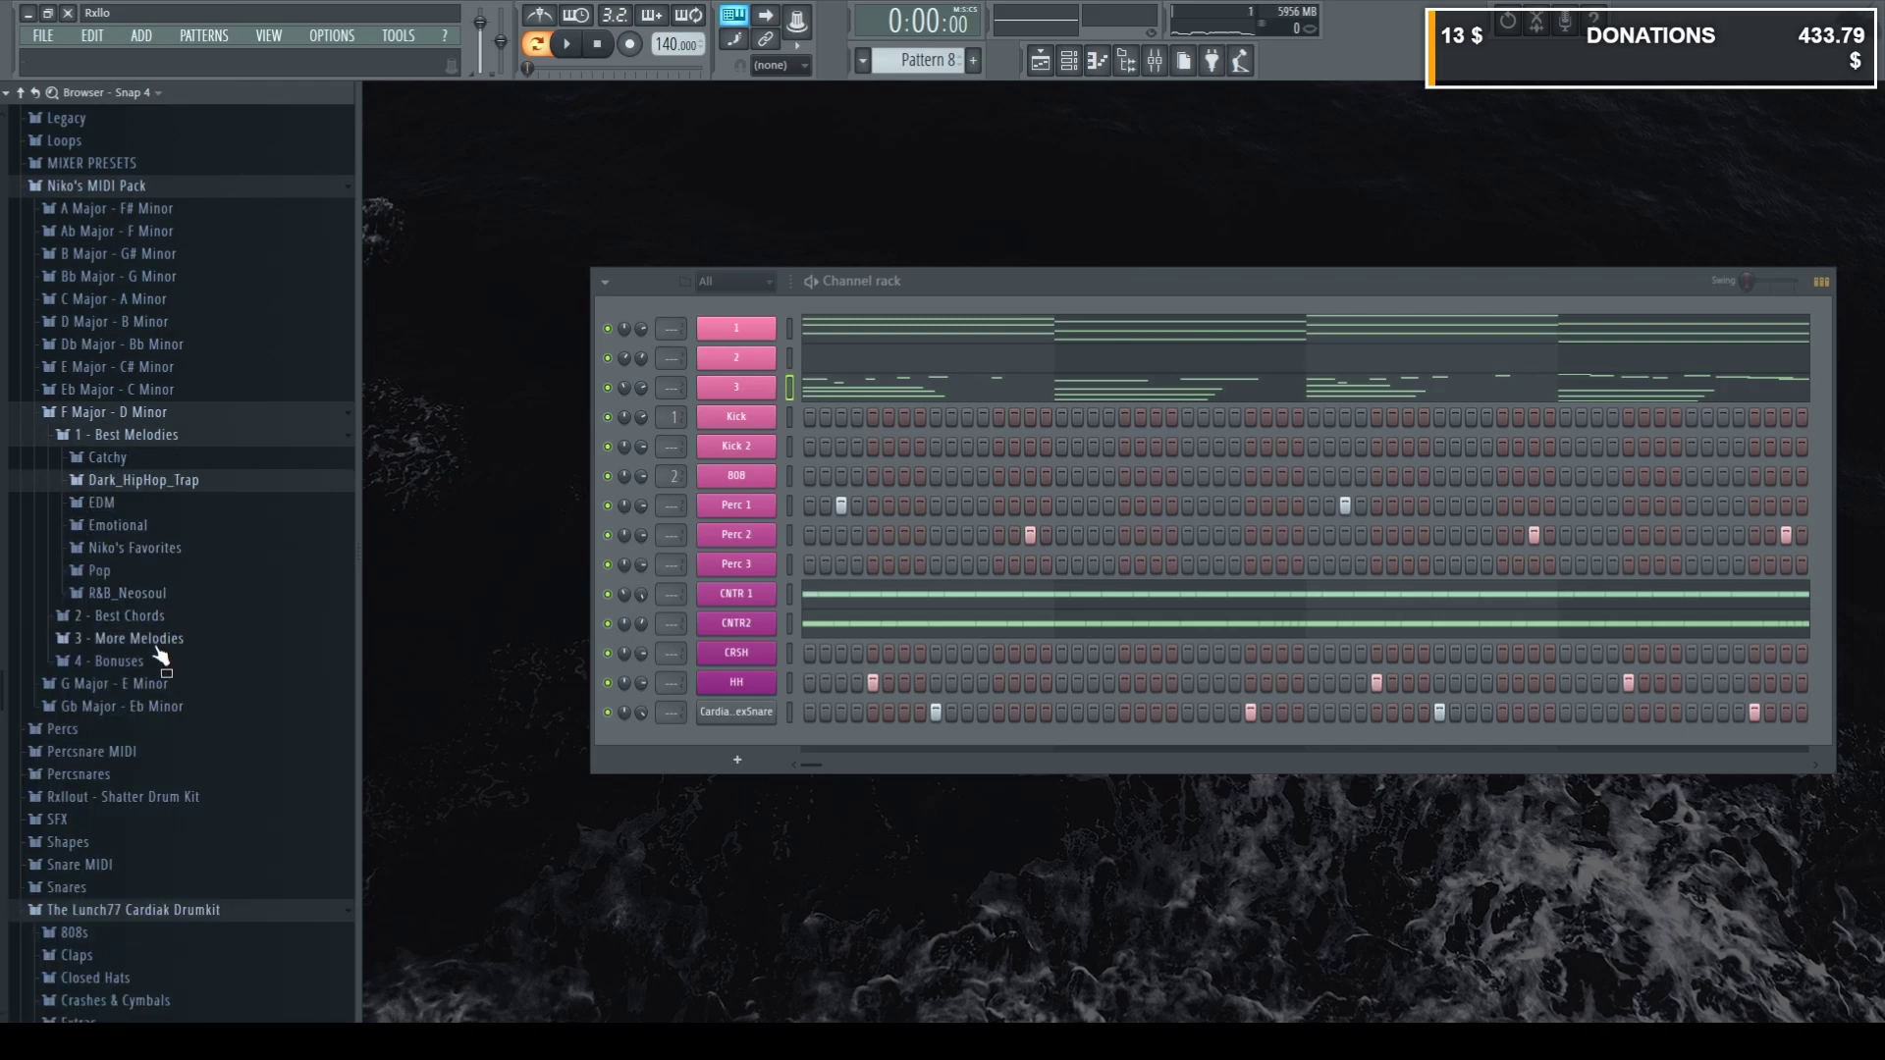
# Browse the arpeggios in the D Minor Bonuses folder, and expand Arp Heaven to list its MIDI files.
pyautogui.click(127, 661)
pyautogui.click(162, 688)
pyautogui.scroll(-2, 185, 687)
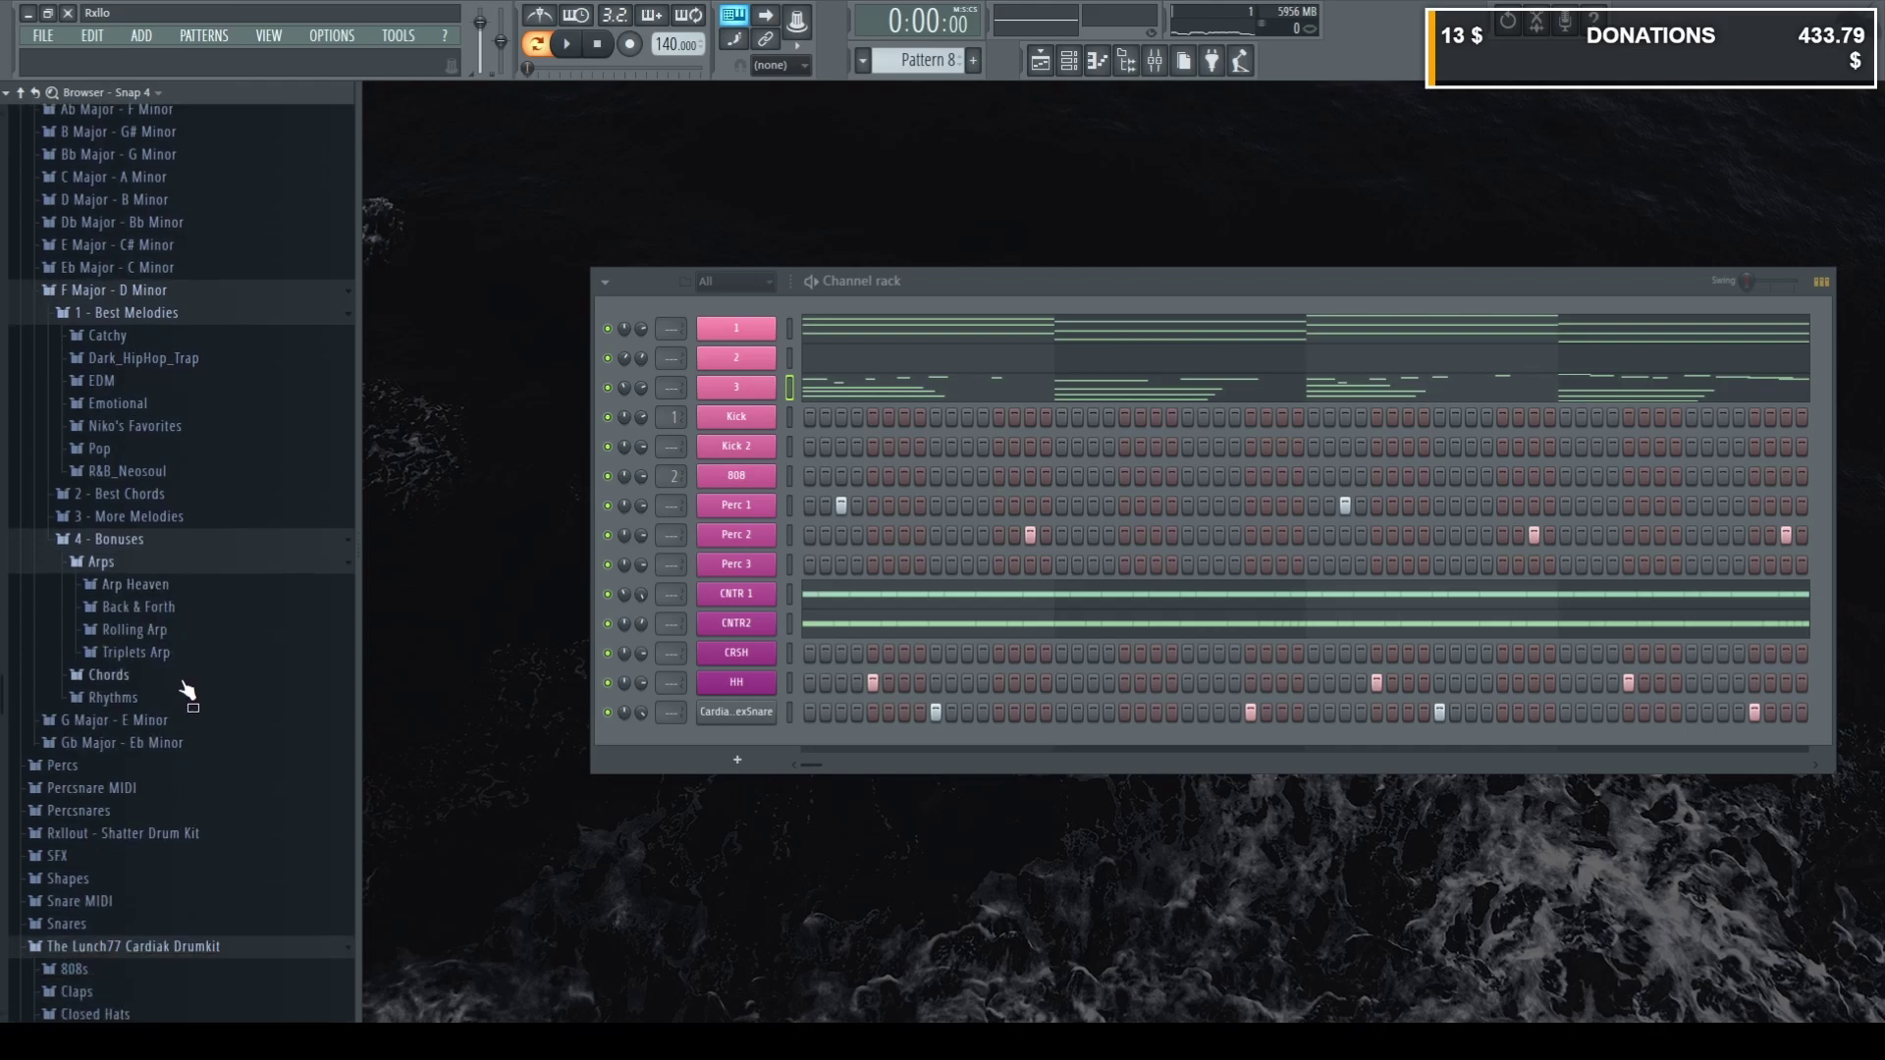
pyautogui.click(190, 605)
pyautogui.click(190, 603)
pyautogui.click(189, 586)
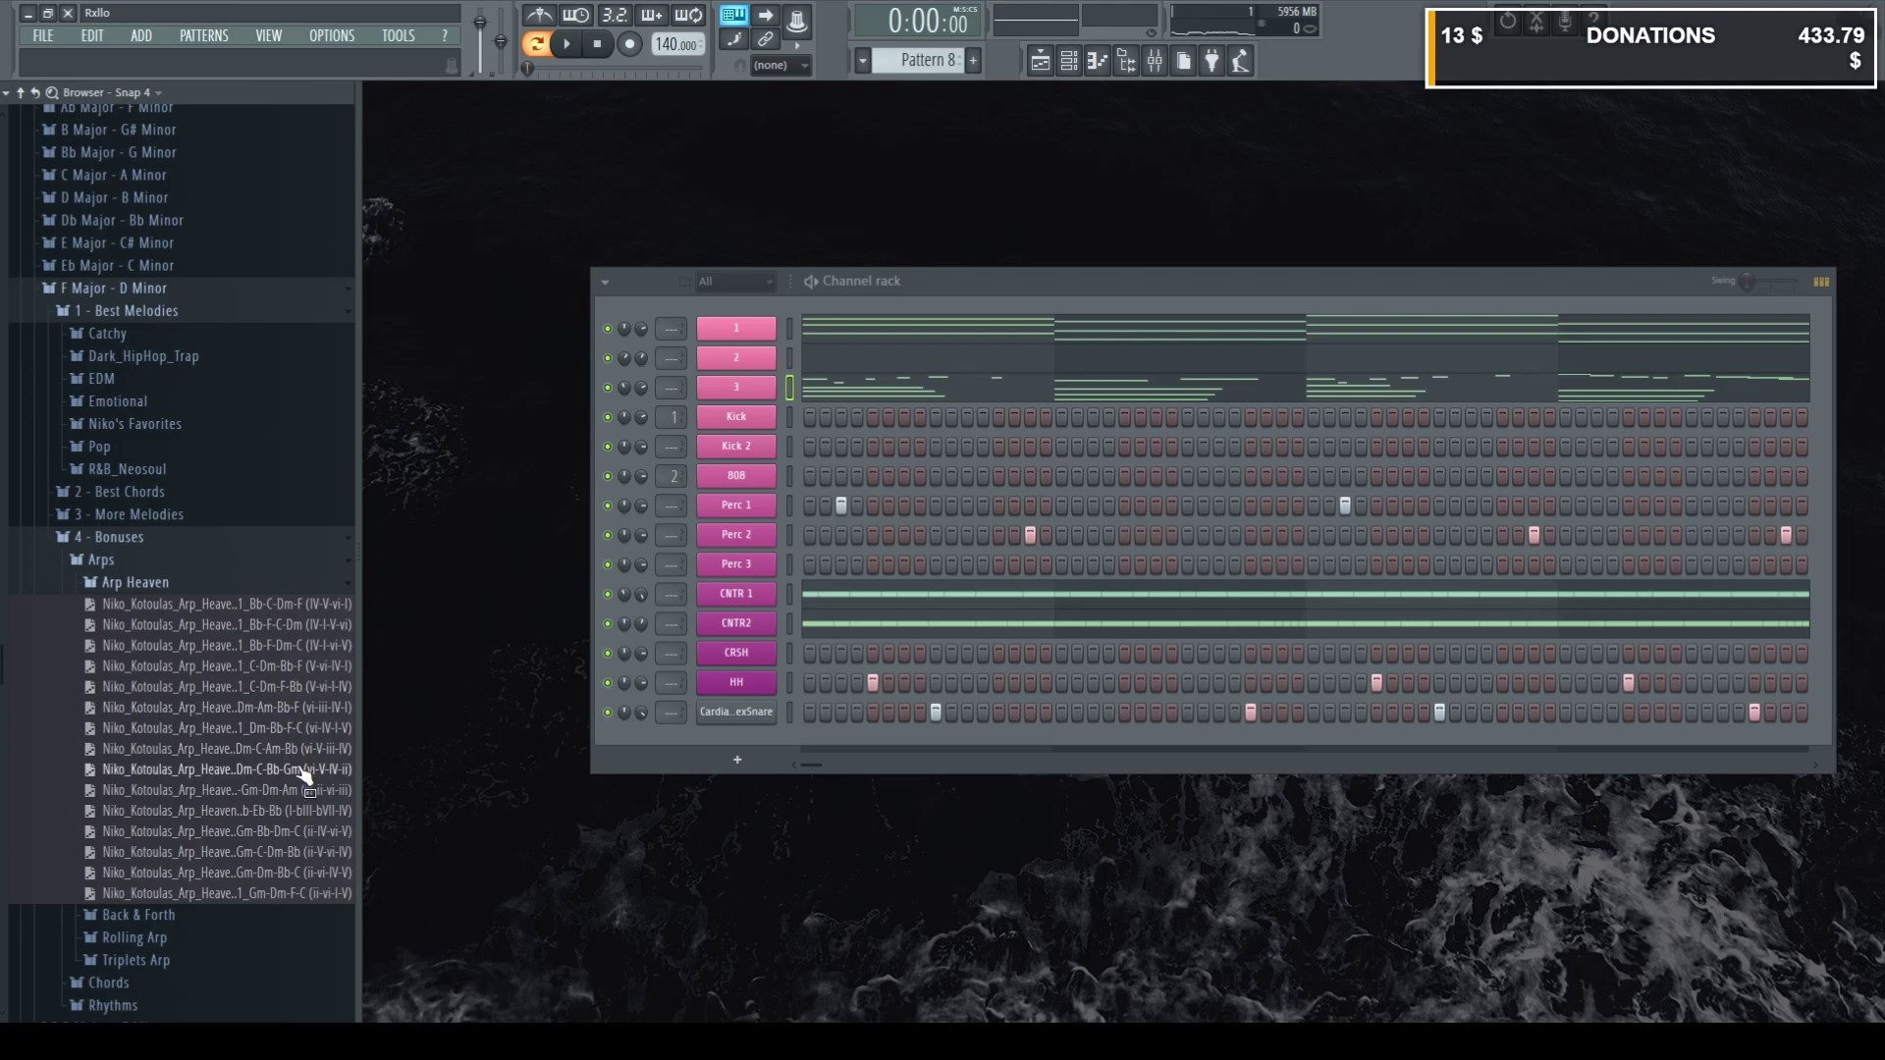
# Load the Arp Heaven Dm-Am-Bb-F (vi-iii-IV-I) MIDI onto channel 2 and duplicate its four bars into bars 5–8.
pyautogui.moveTo(244, 715); pyautogui.dragTo(835, 360)
pyautogui.click(838, 360)
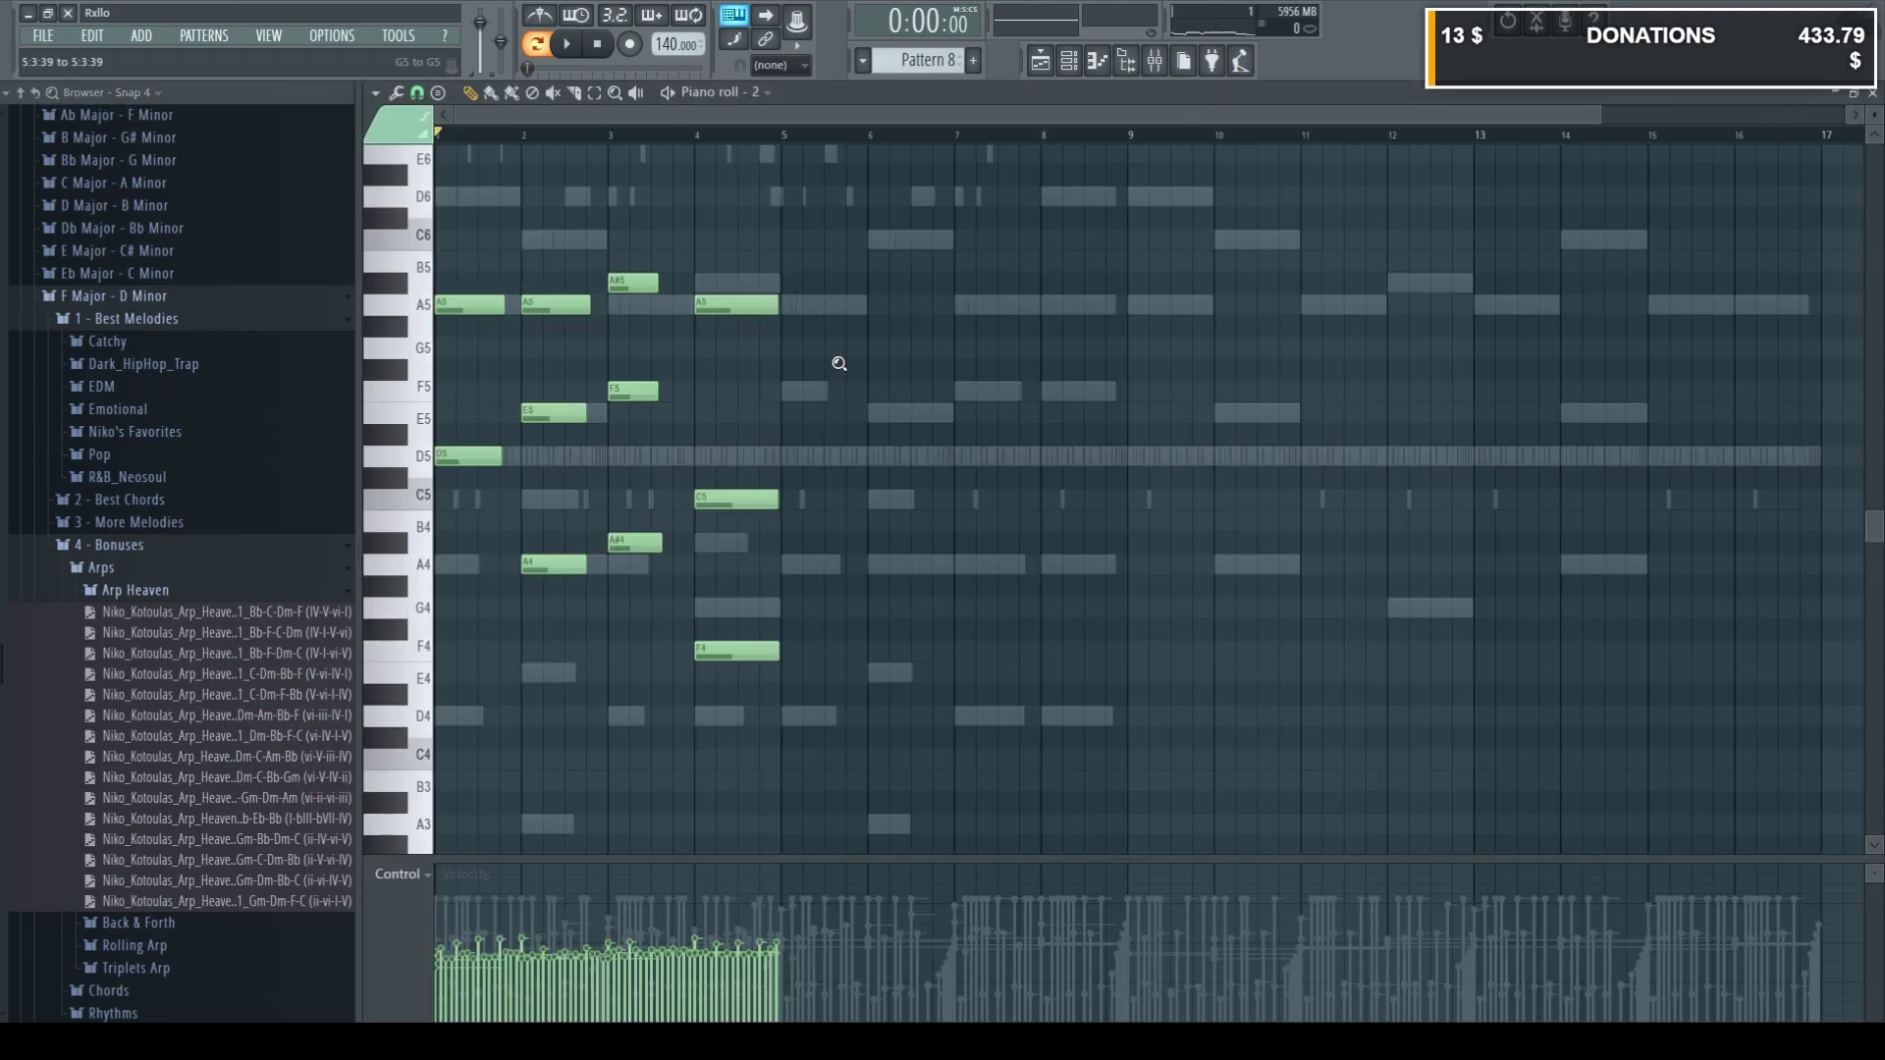
pyautogui.scroll(2, 854, 393)
pyautogui.scroll(-1, 875, 462)
pyautogui.moveTo(754, 820); pyautogui.dragTo(429, 496)
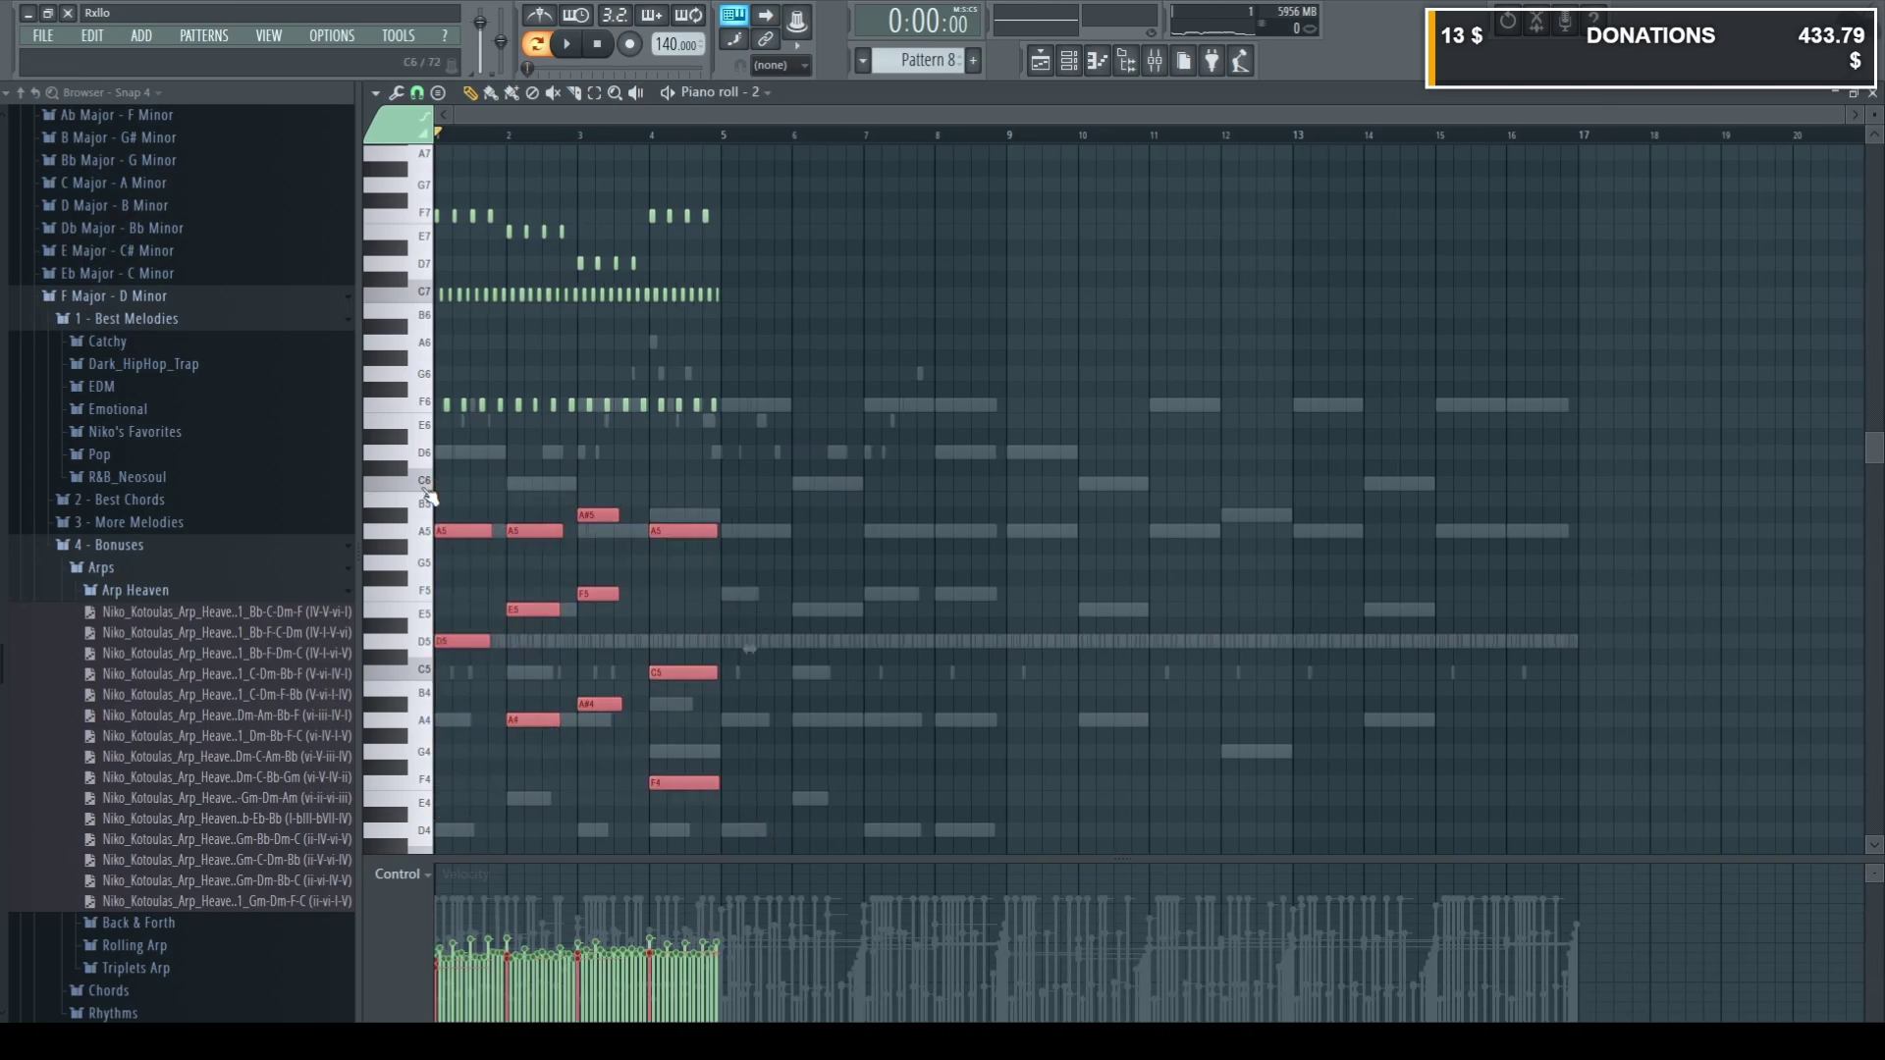
pyautogui.hotkey('ctrl', 'b')
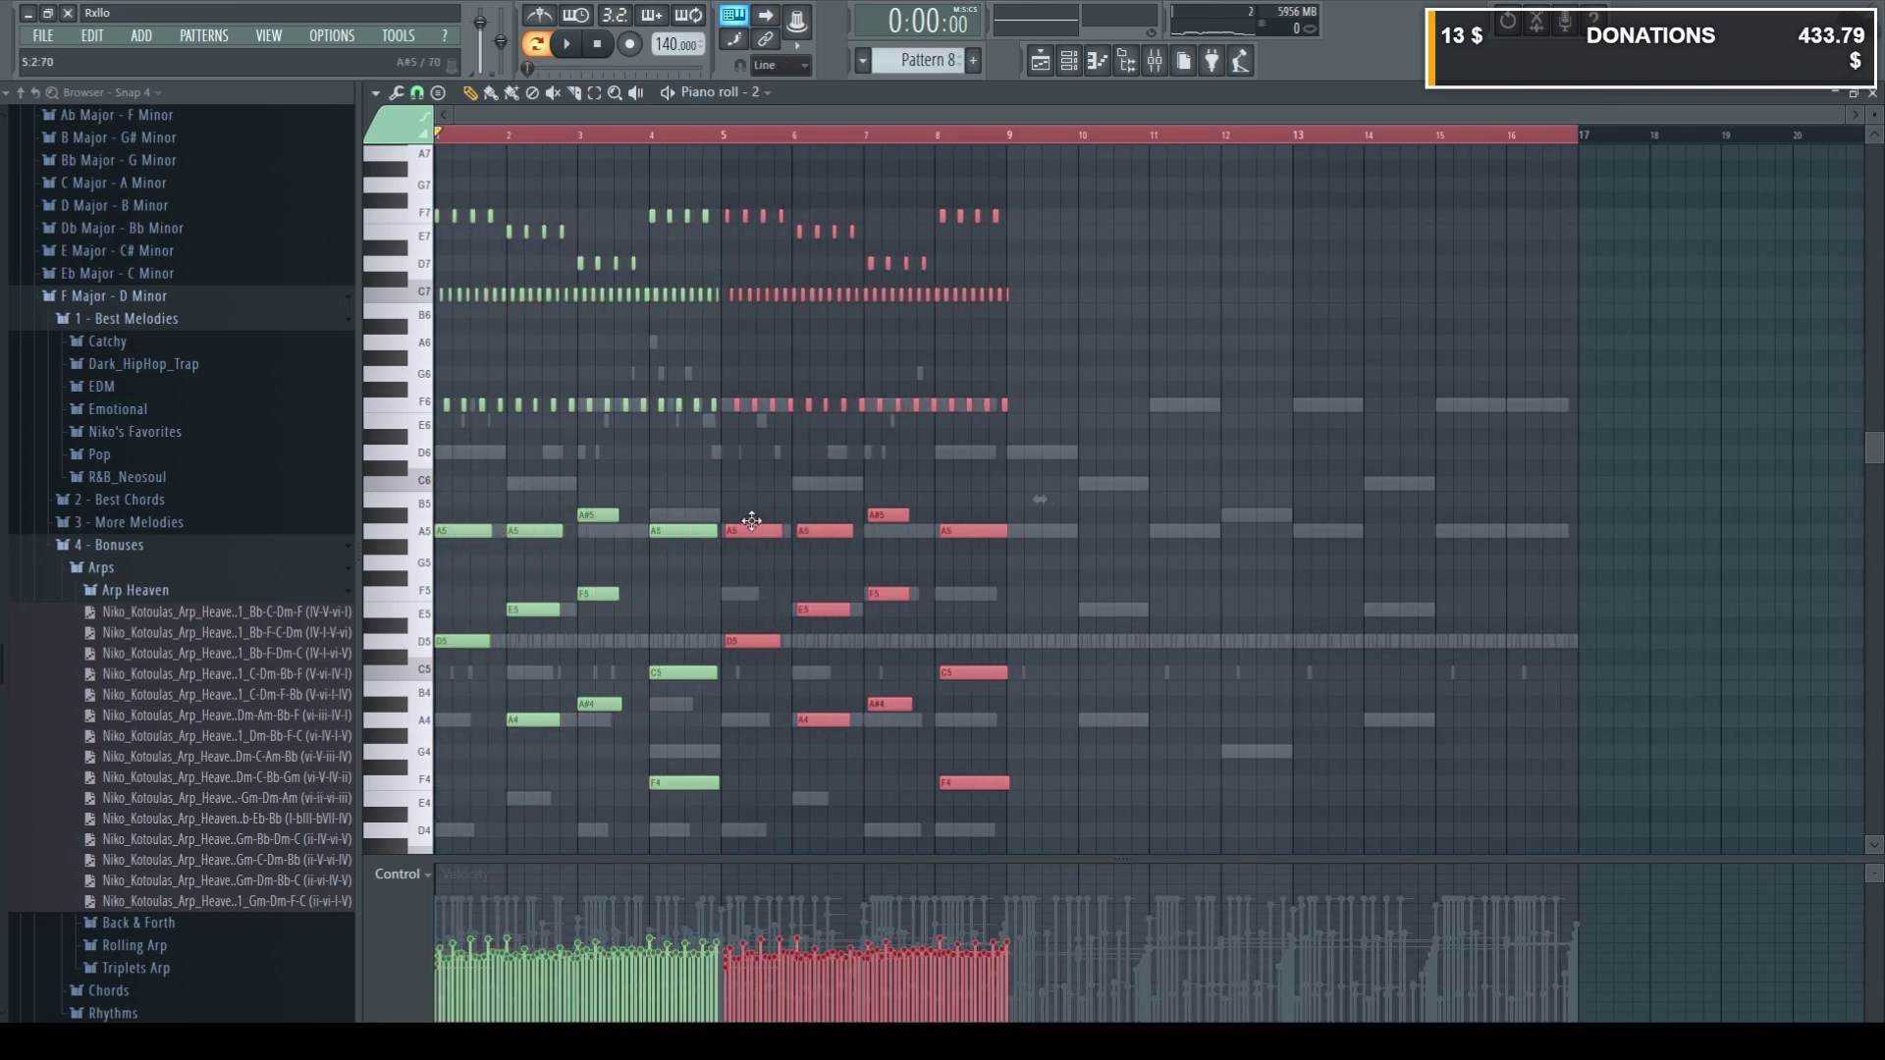
# Play the pattern briefly, solo channel 2, and lower its volume.
pyautogui.press('space')
pyautogui.press('space')
pyautogui.click(1871, 93)
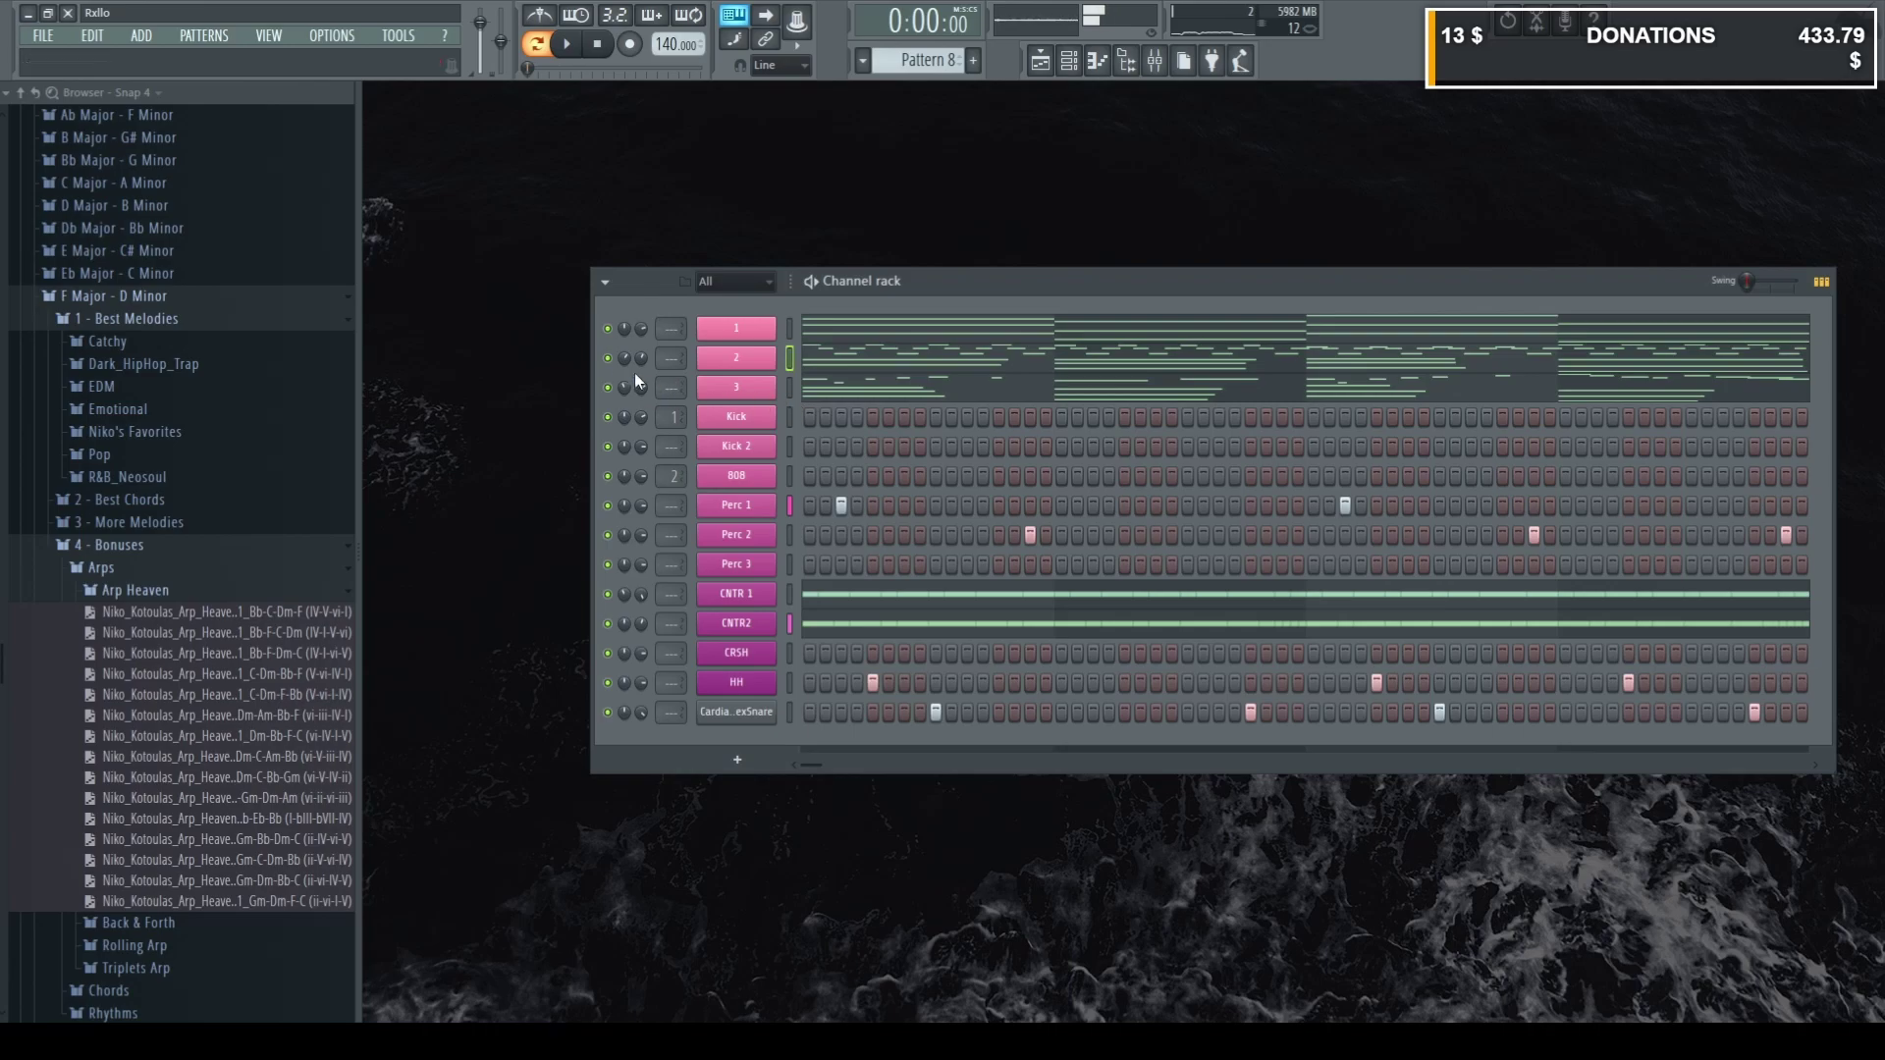
pyautogui.rightClick(608, 357)
pyautogui.moveTo(638, 357); pyautogui.dragTo(638, 383)
# Duplicate channel 2's arp into bars 9–16 and delete its notes from bars 1–8.
pyautogui.click(900, 373)
pyautogui.hotkey('ctrl', 'a')
pyautogui.hotkey('ctrl', 'b')
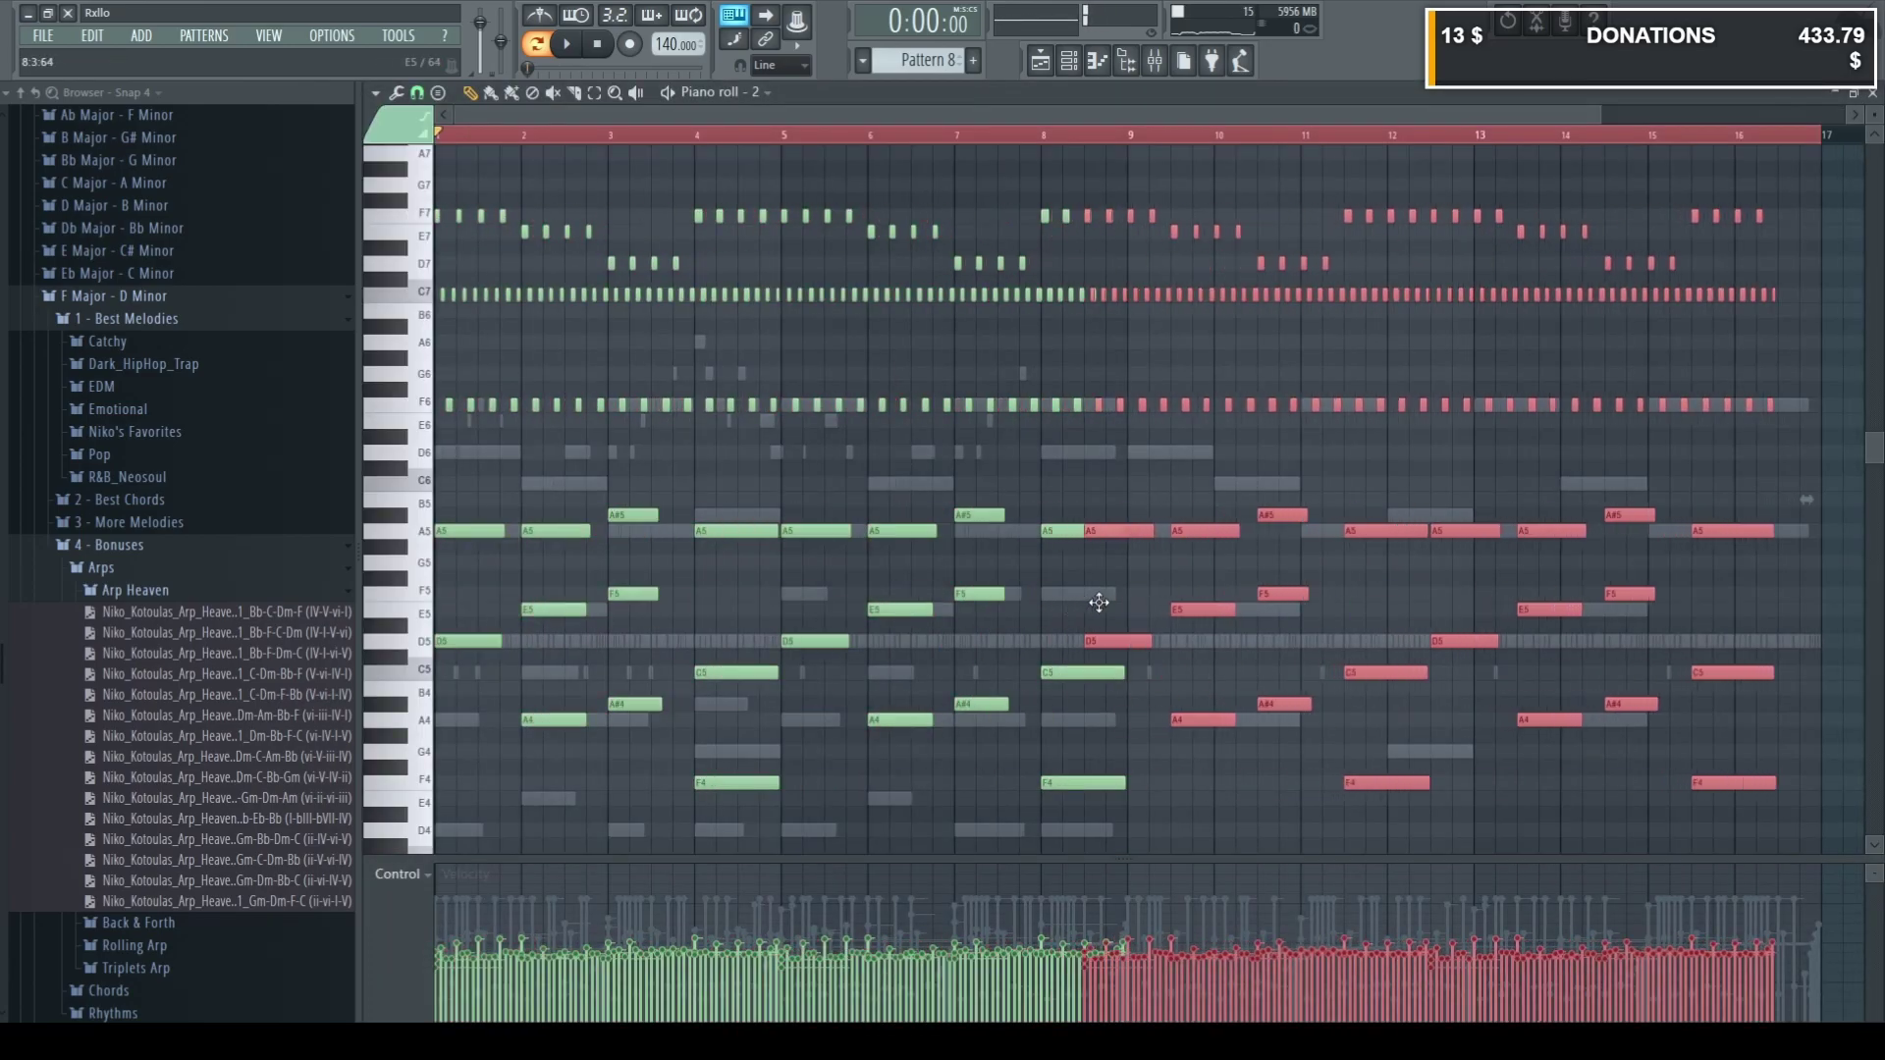
pyautogui.moveTo(1129, 810)
pyautogui.mouseDown()
pyautogui.moveTo(632, 147)
pyautogui.moveTo(431, 138)
pyautogui.mouseUp()
pyautogui.press('Delete')
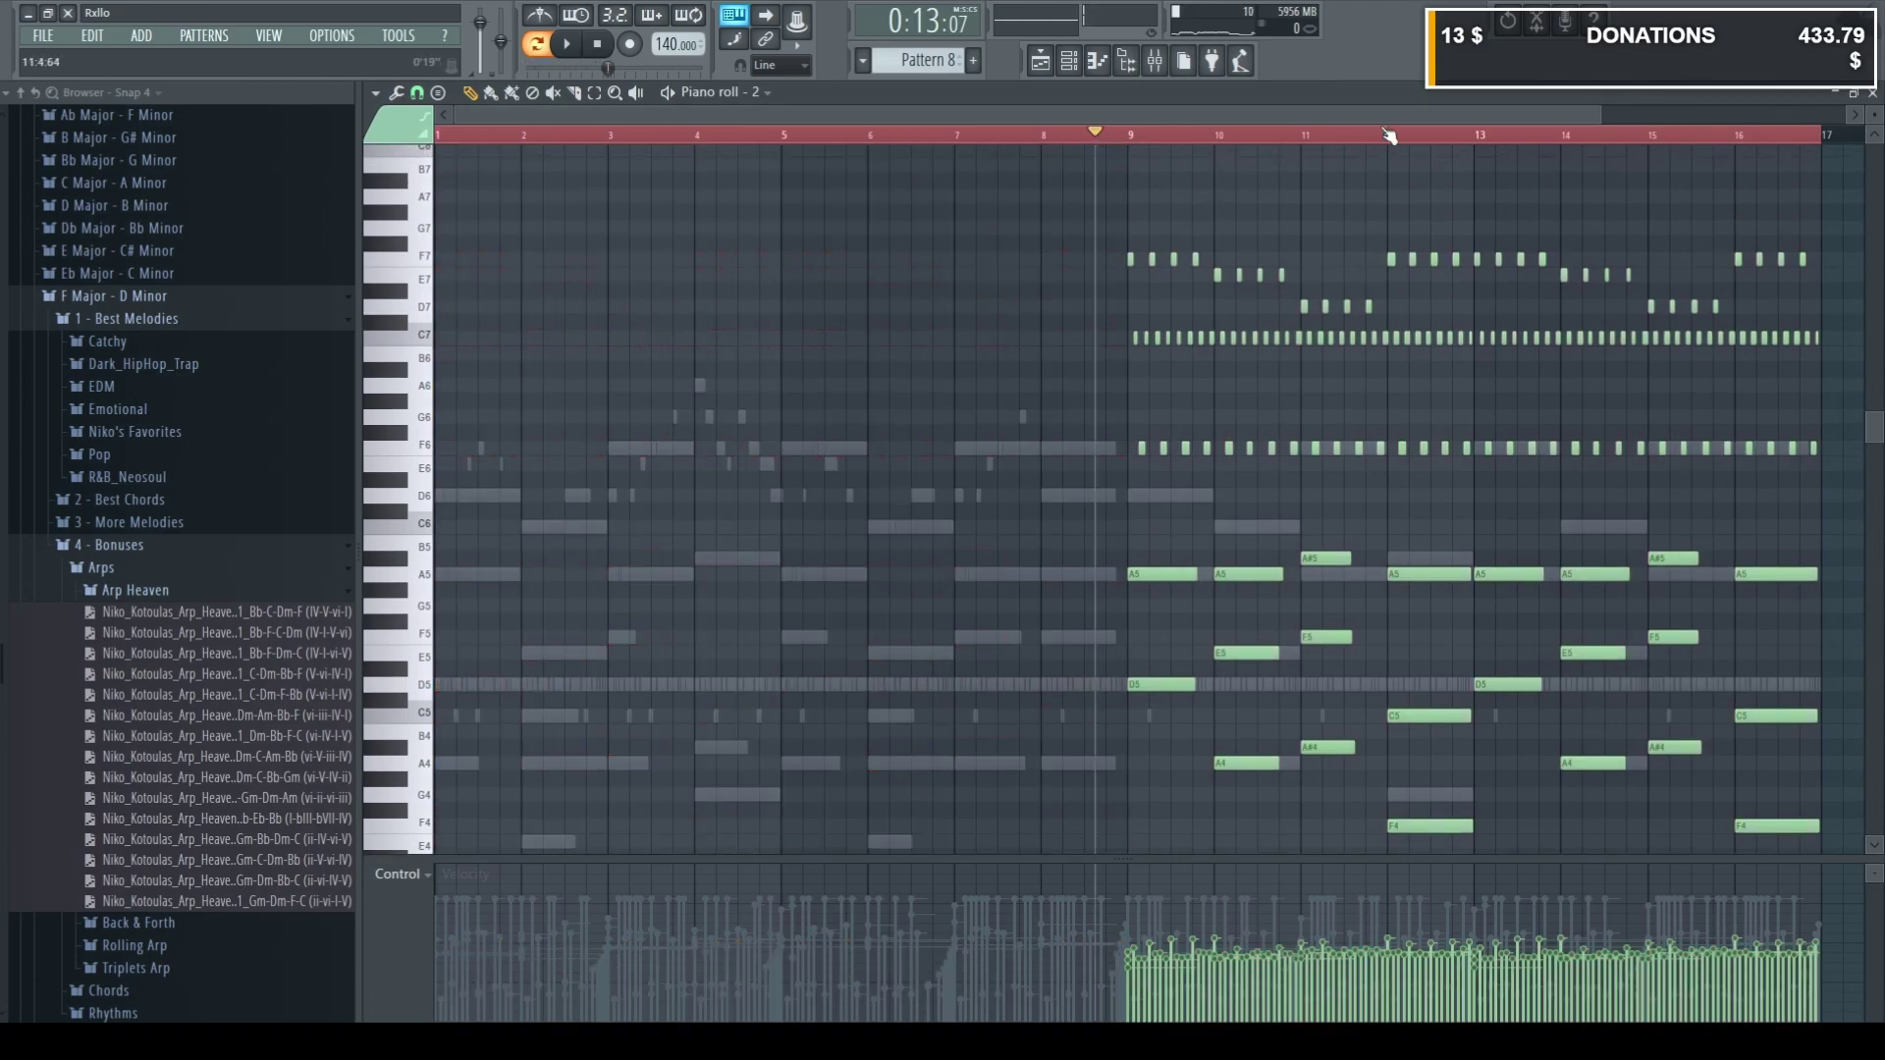
# Set channel 2's volume to 30% and transpose its arp notes down one octave.
pyautogui.click(1872, 94)
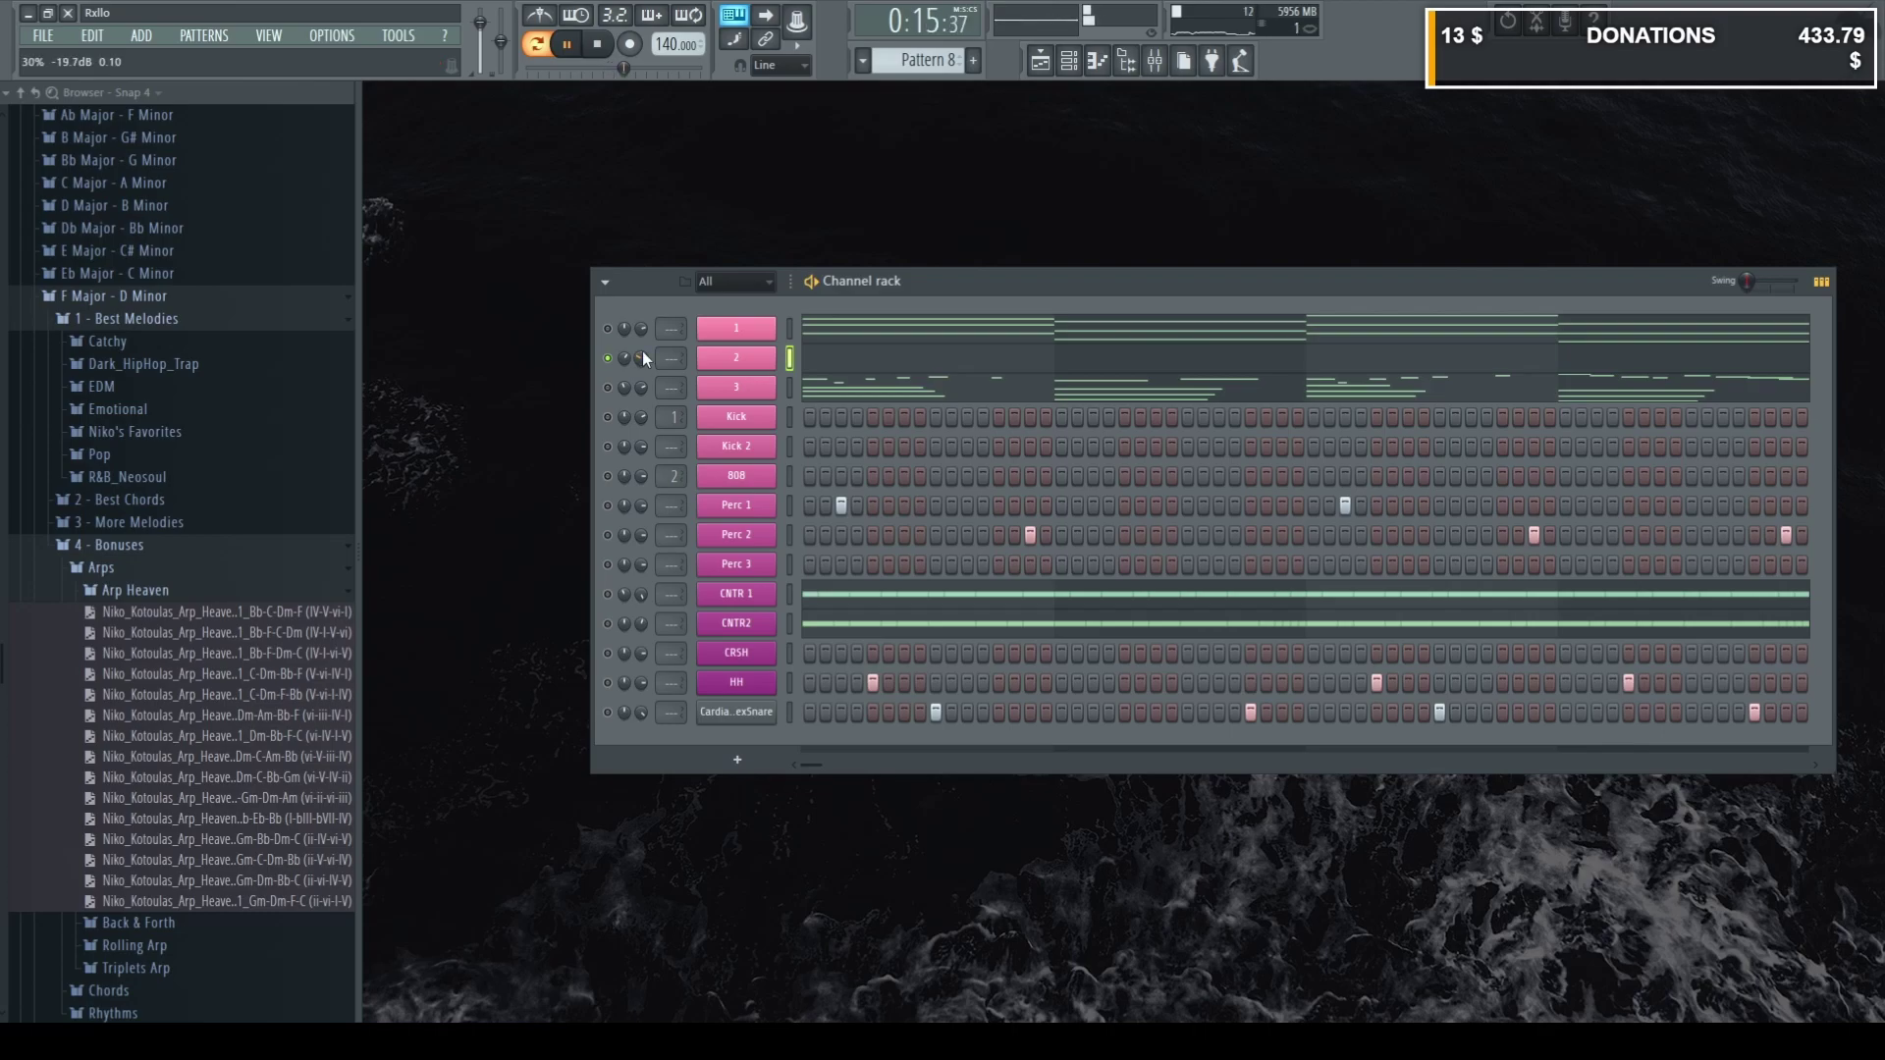
pyautogui.click(921, 362)
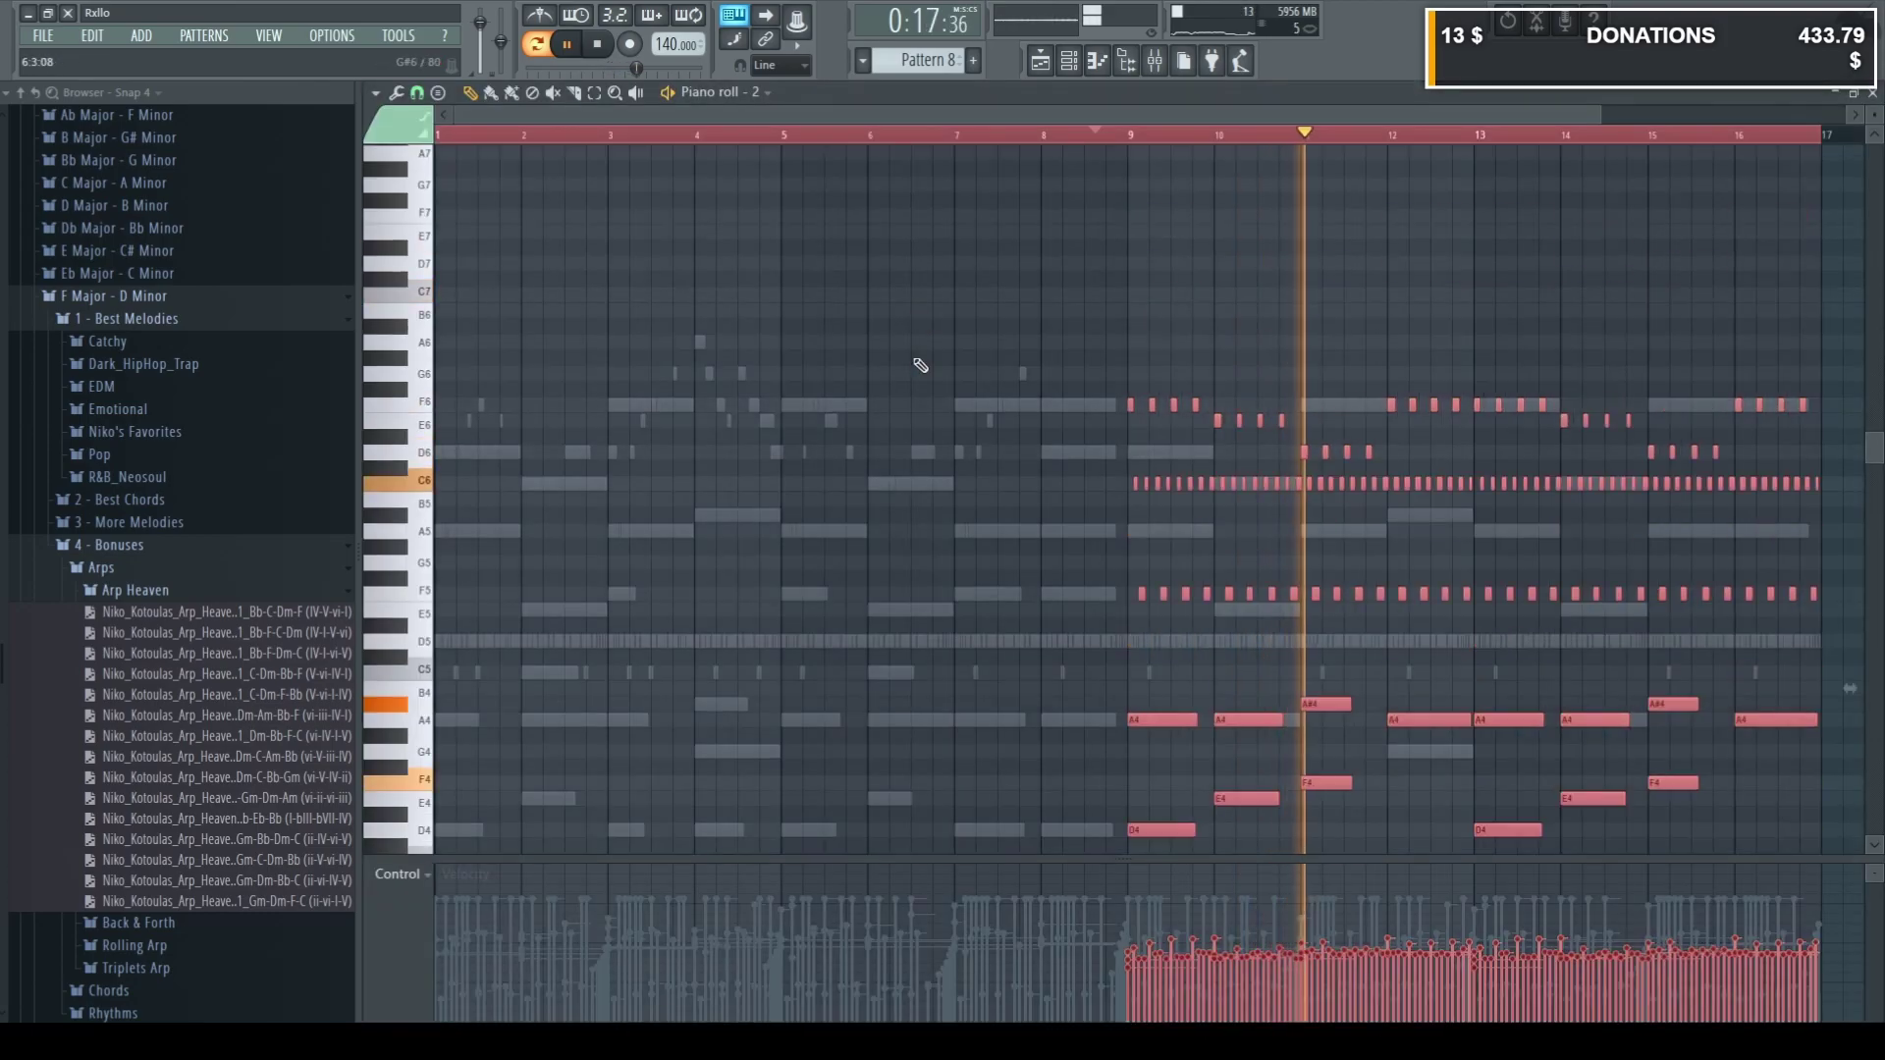
pyautogui.hotkey('ctrl', 'Down')
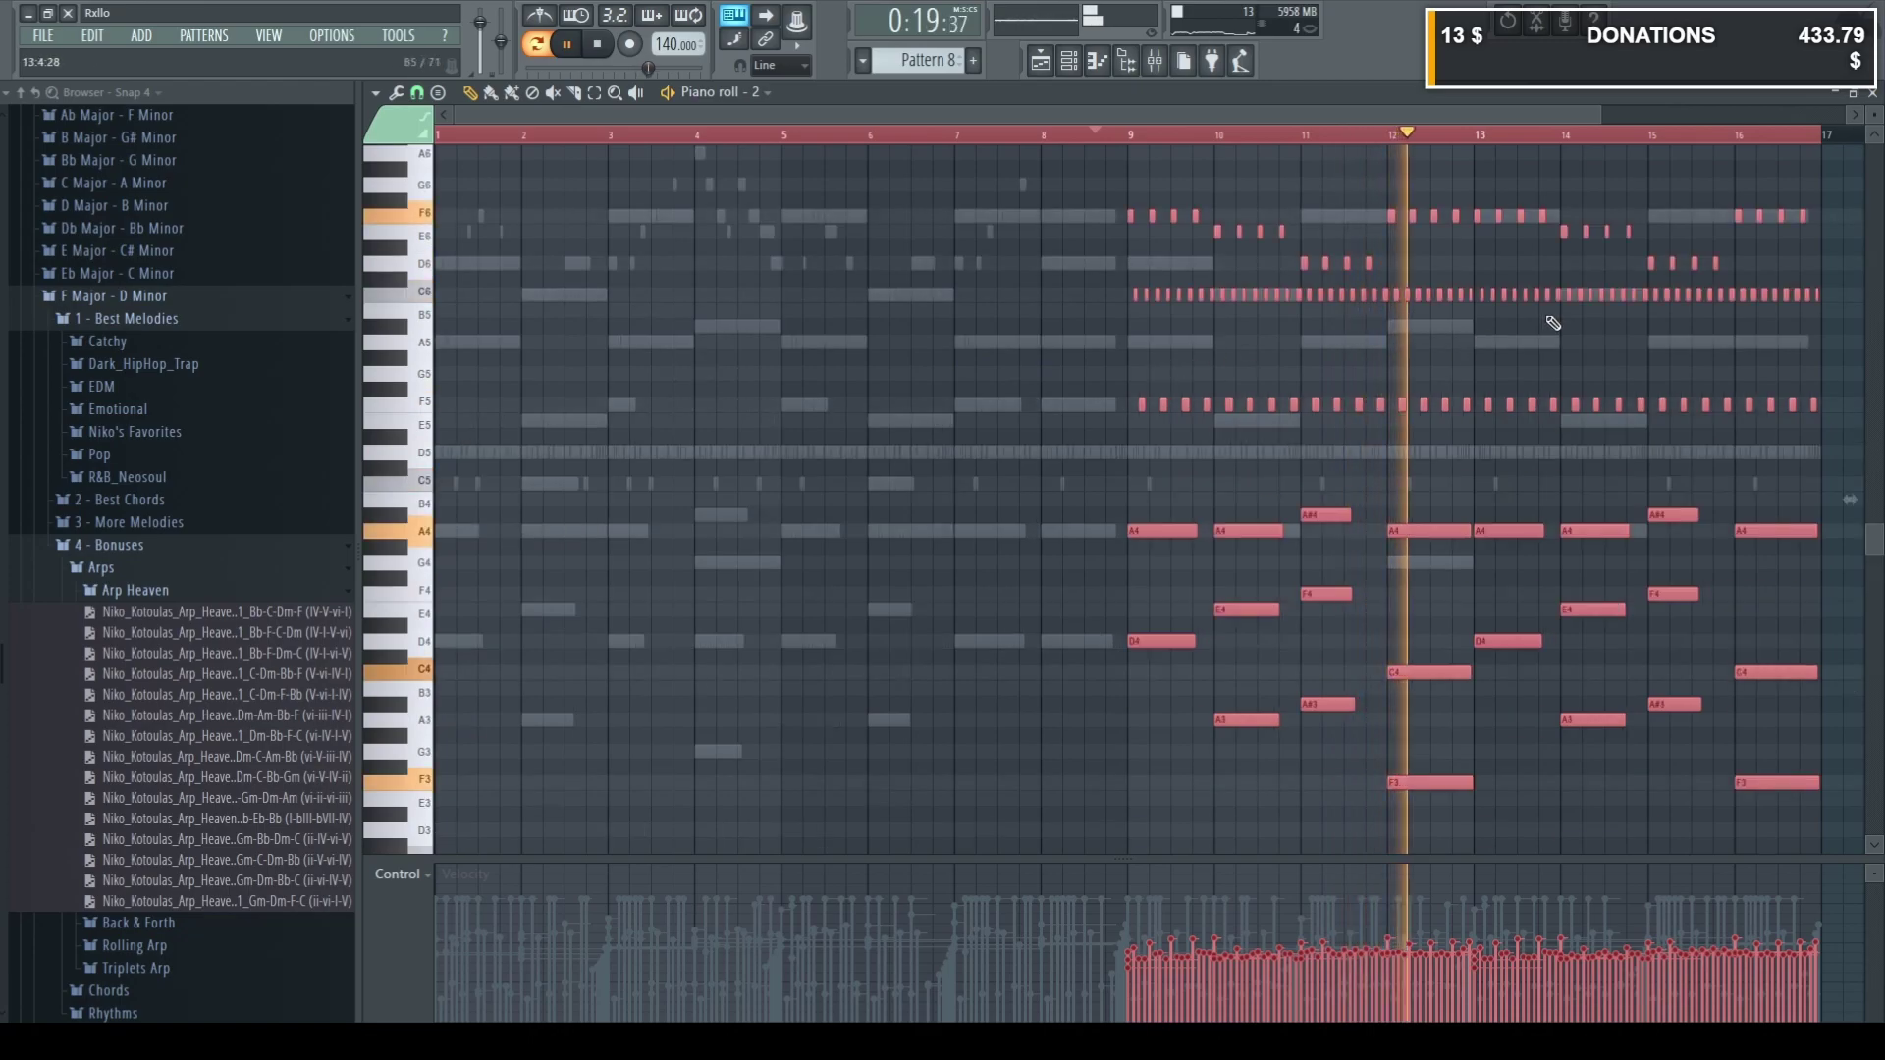
# Move the whole row of repeated C6 arp notes in bars 9–16 down to A5.
pyautogui.moveTo(1429, 573)
pyautogui.mouseDown()
pyautogui.moveTo(1430, 540)
pyautogui.moveTo(1482, 530)
pyautogui.mouseUp()
pyautogui.press('space')
pyautogui.scroll(3, 1315, 495)
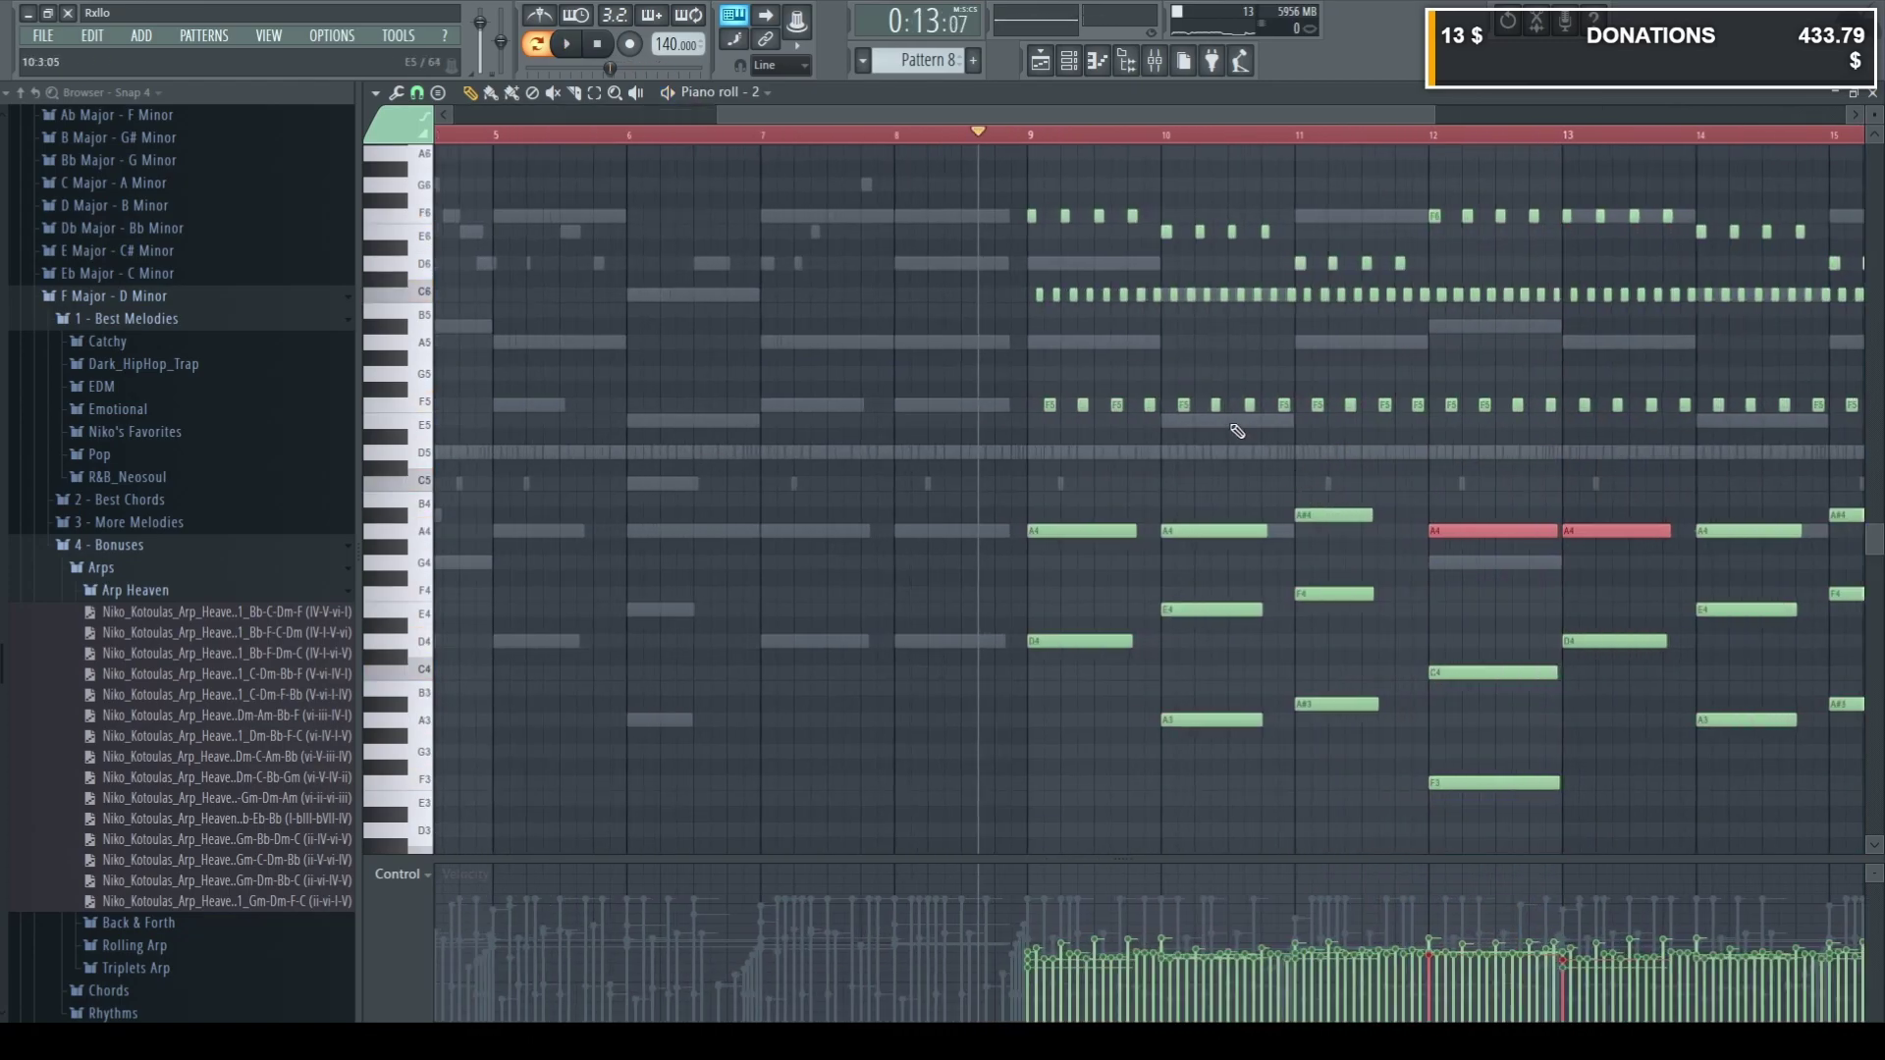
pyautogui.scroll(-4, 1087, 425)
pyautogui.moveTo(1020, 307); pyautogui.dragTo(1639, 297)
pyautogui.moveTo(981, 271); pyautogui.dragTo(1714, 320)
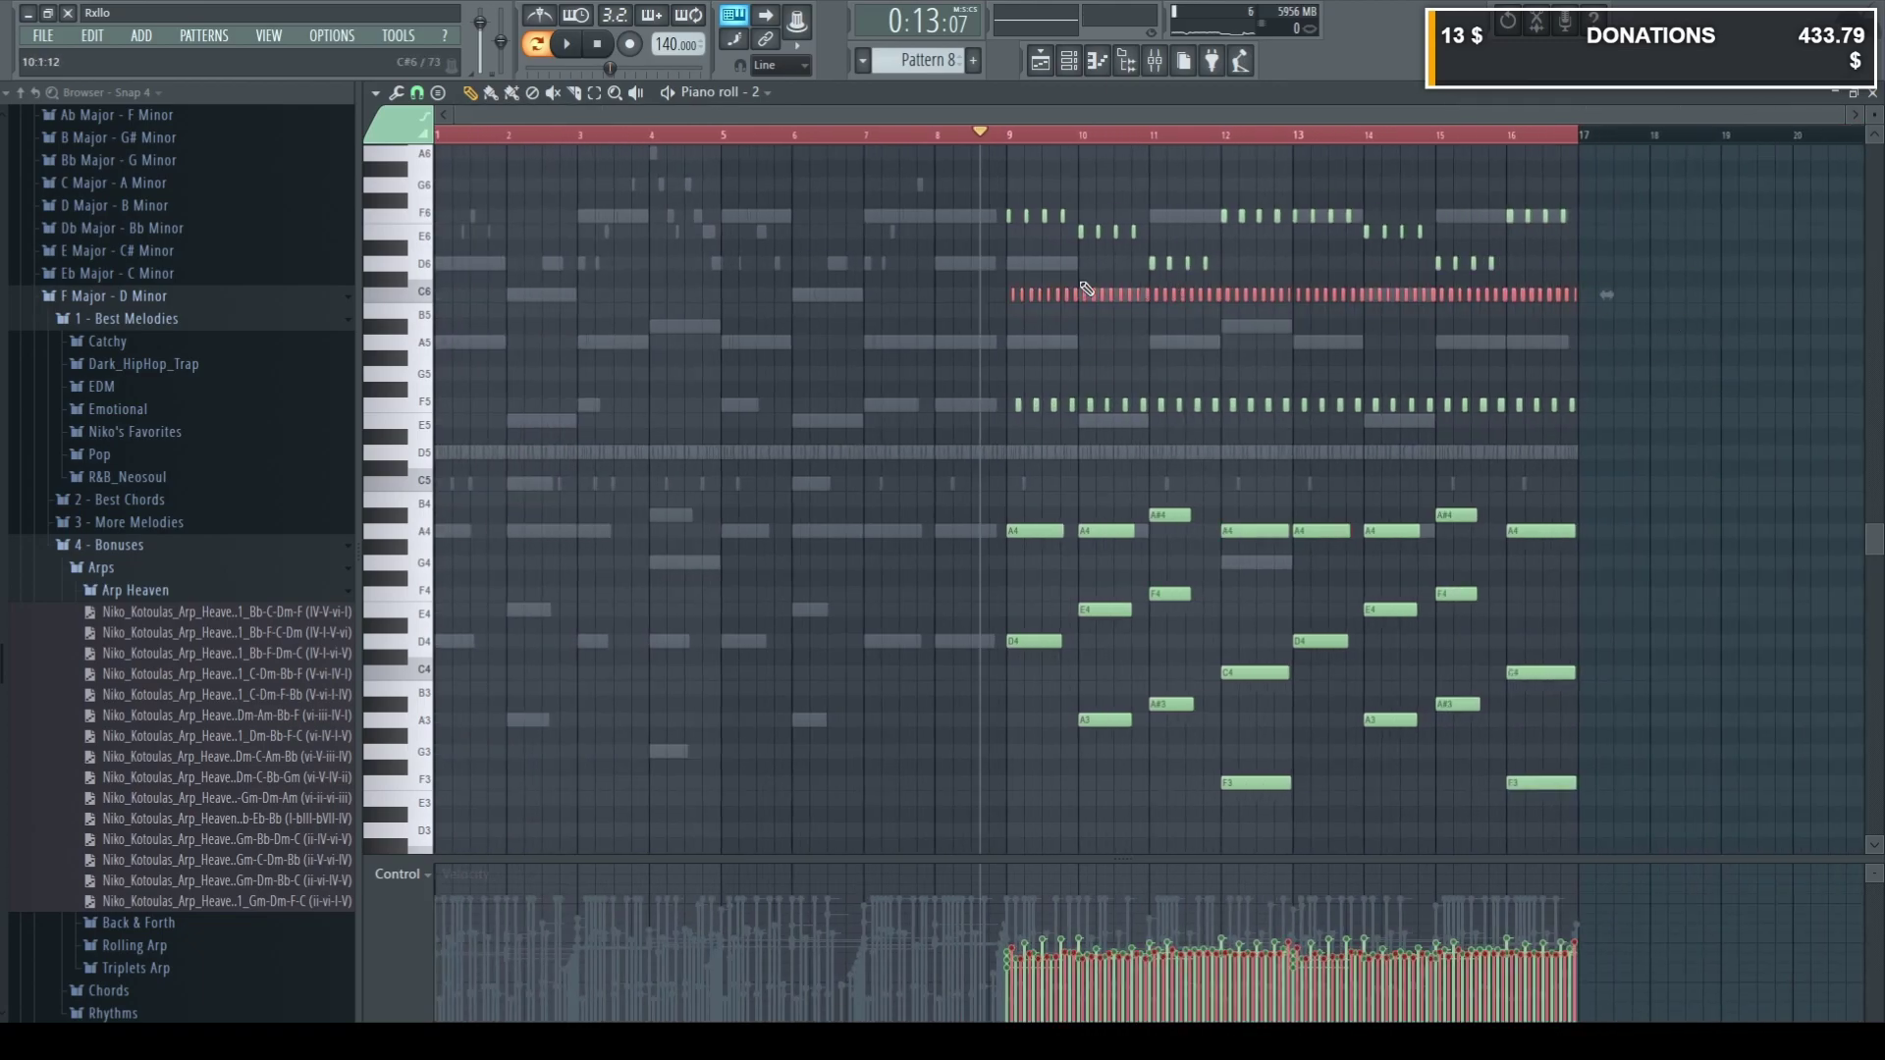
pyautogui.moveTo(1013, 294); pyautogui.dragTo(1041, 341)
pyautogui.scroll(3, 1051, 339)
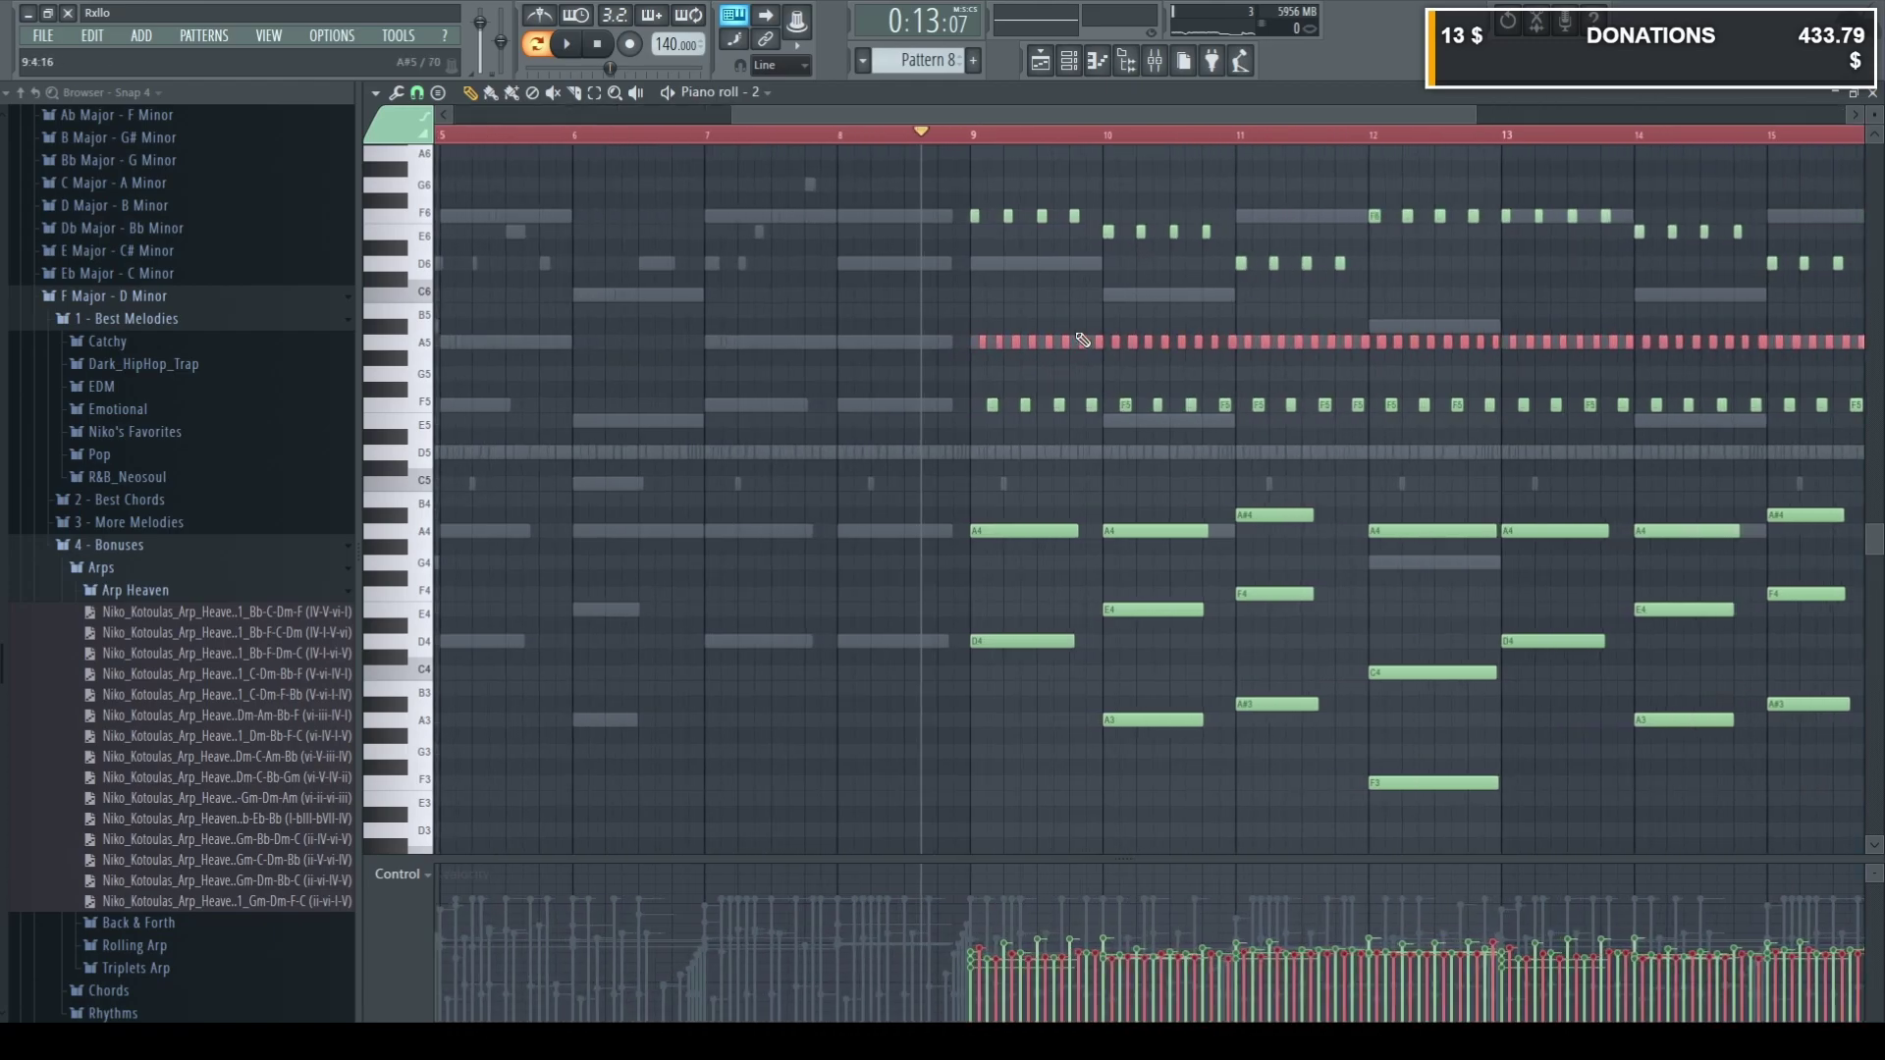
# Move the top arp notes in bar 9 down to D6 and those in bar 10 down to C6.
pyautogui.press('space')
pyautogui.moveTo(952, 209)
pyautogui.mouseDown()
pyautogui.moveTo(1184, 238)
pyautogui.moveTo(956, 193)
pyautogui.mouseUp()
pyautogui.press('space')
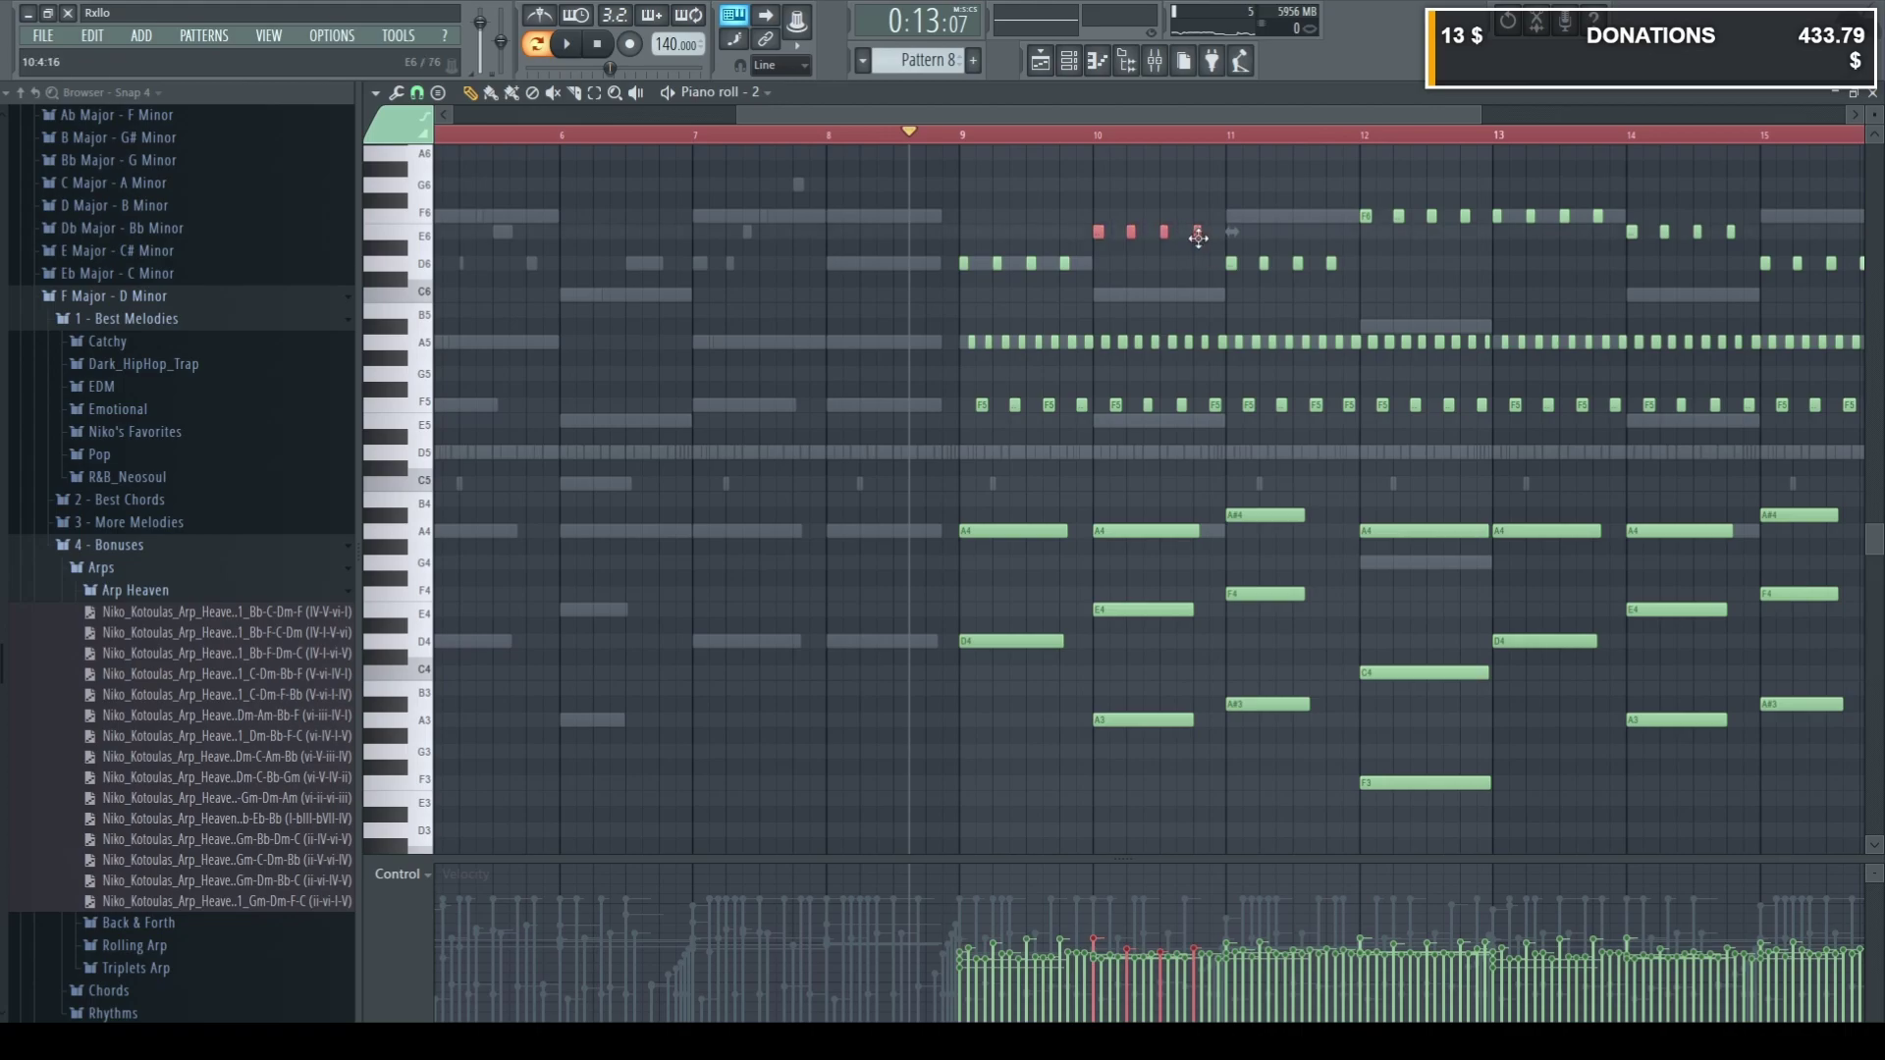
pyautogui.moveTo(1199, 305)
pyautogui.mouseDown()
pyautogui.moveTo(1276, 263)
pyautogui.moveTo(1231, 263)
pyautogui.mouseUp()
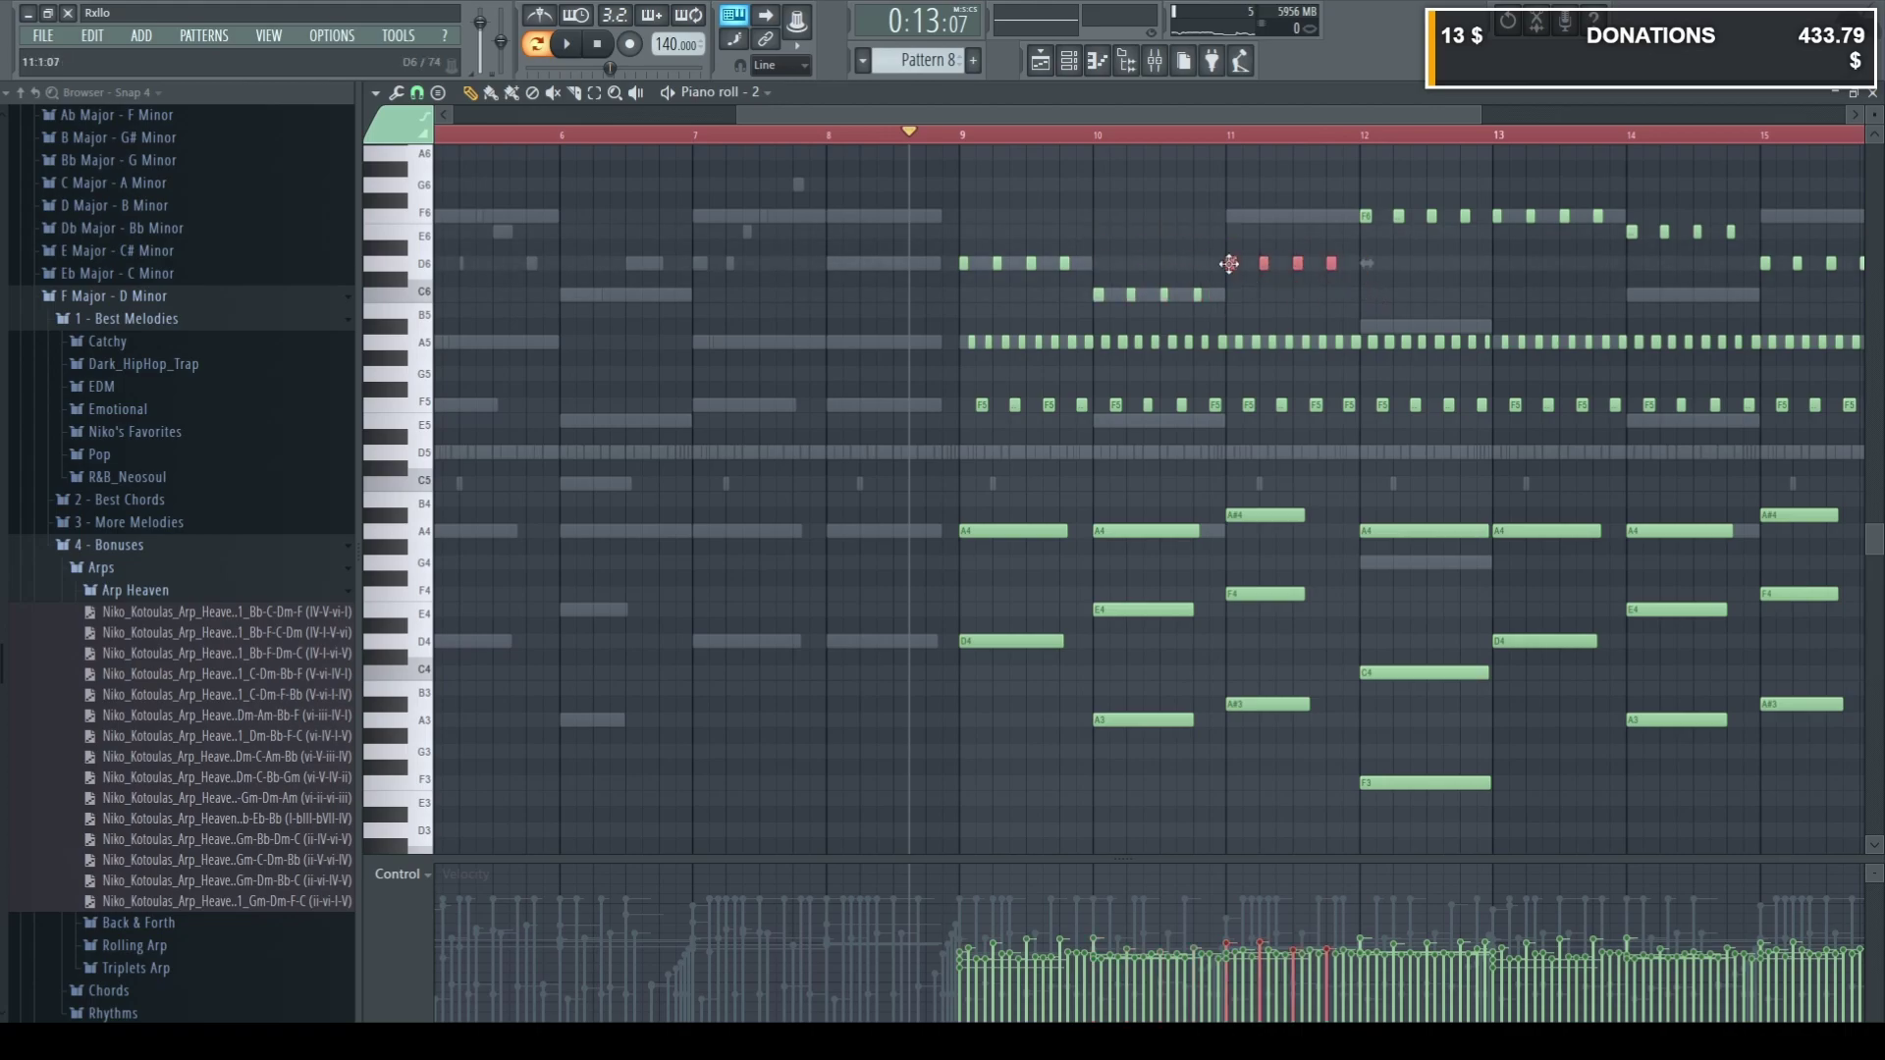
# Move the top arp notes in bar 11 up to F6 and those in bar 12 down to A#5.
pyautogui.scroll(2, 1257, 249)
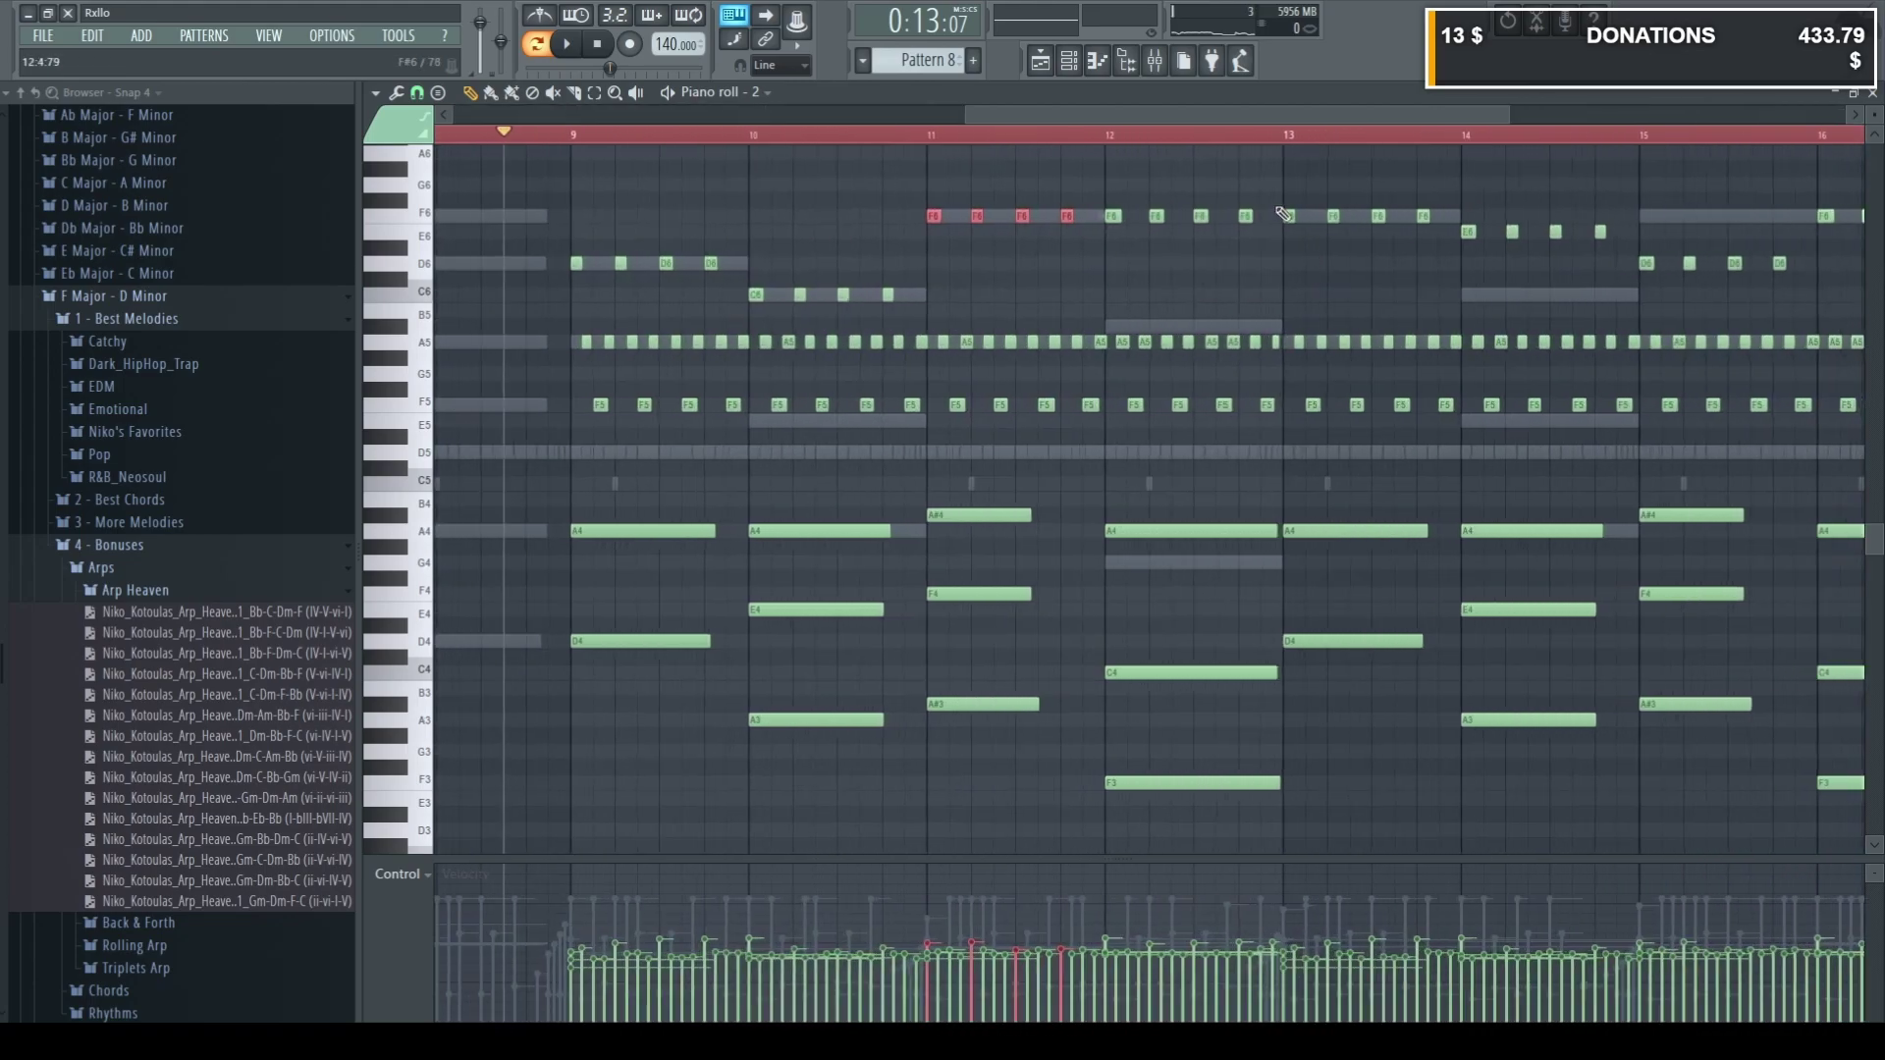
pyautogui.moveTo(1267, 222); pyautogui.dragTo(1199, 216)
pyautogui.moveTo(1105, 320); pyautogui.dragTo(1106, 328)
pyautogui.press('space')
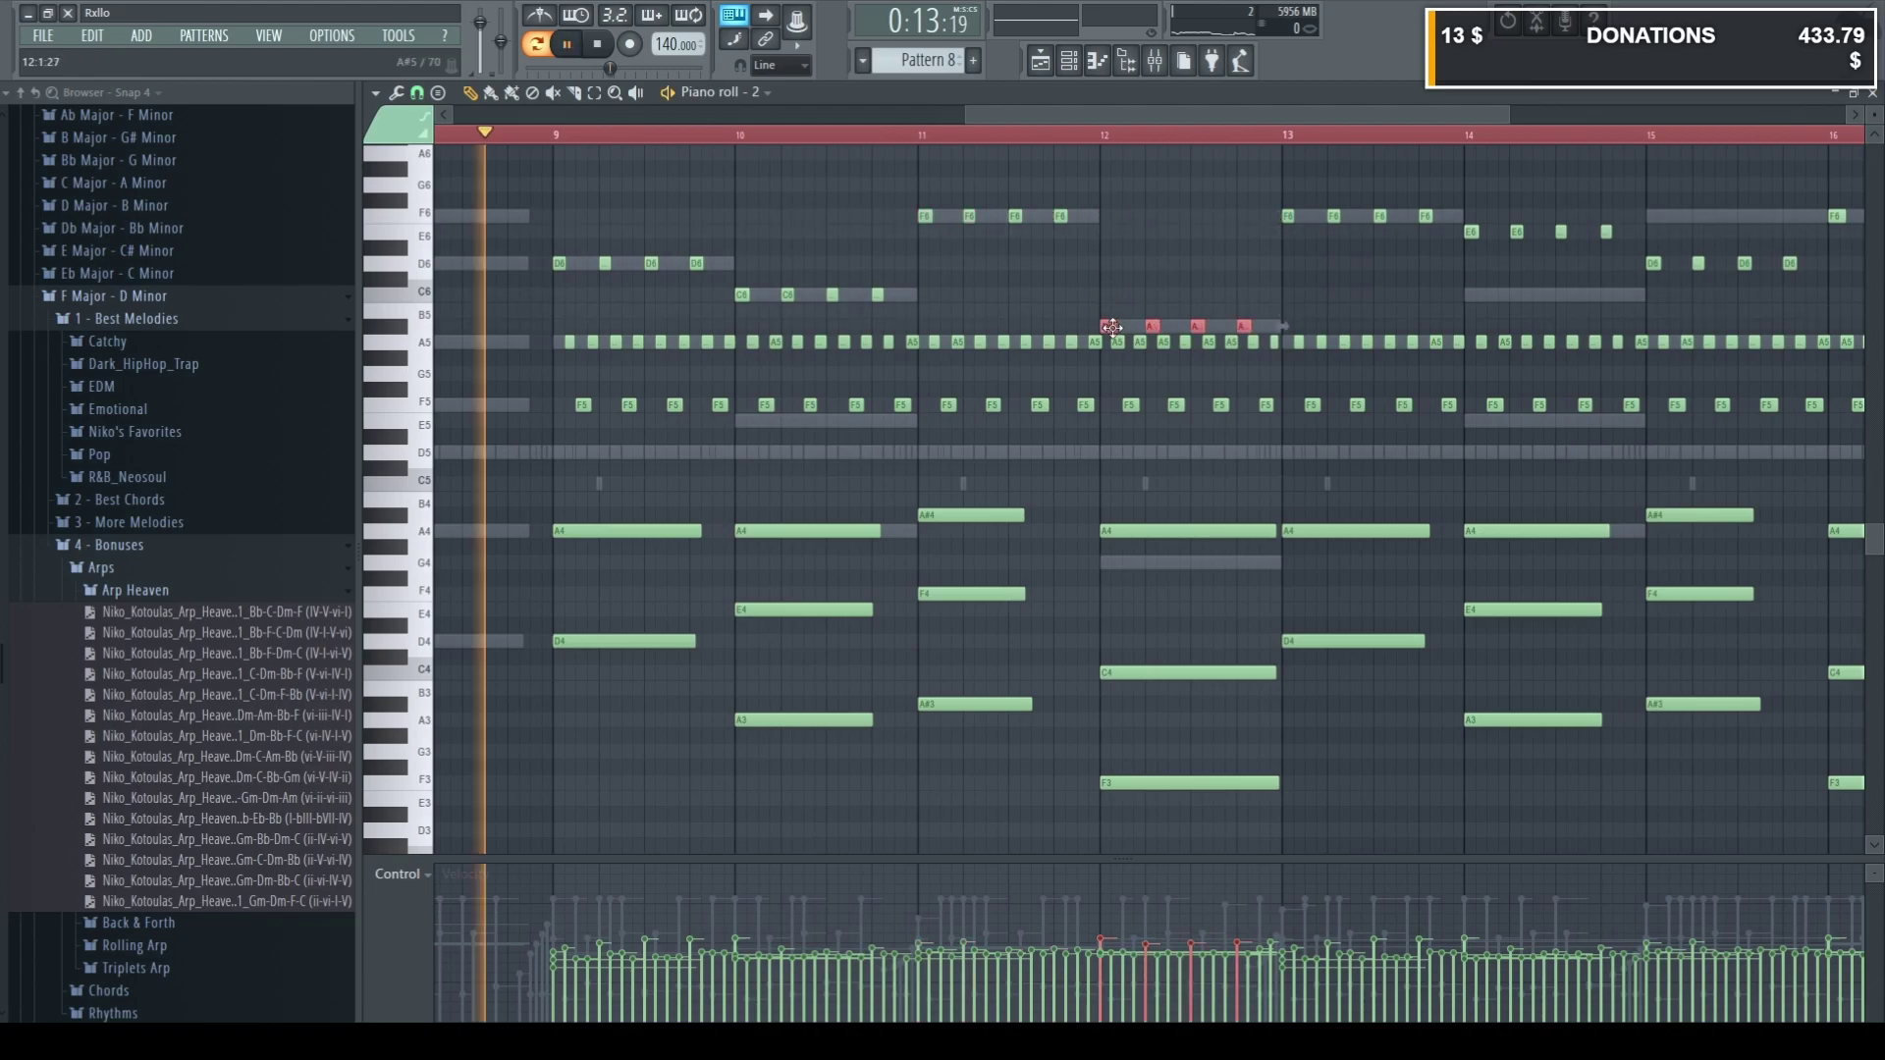
# Rework the top arp notes in bars 13–16 to F6, C6, F6 and A#5, one pitch per bar.
pyautogui.scroll(-3, 1181, 307)
pyautogui.moveTo(1626, 316); pyautogui.dragTo(1240, 162)
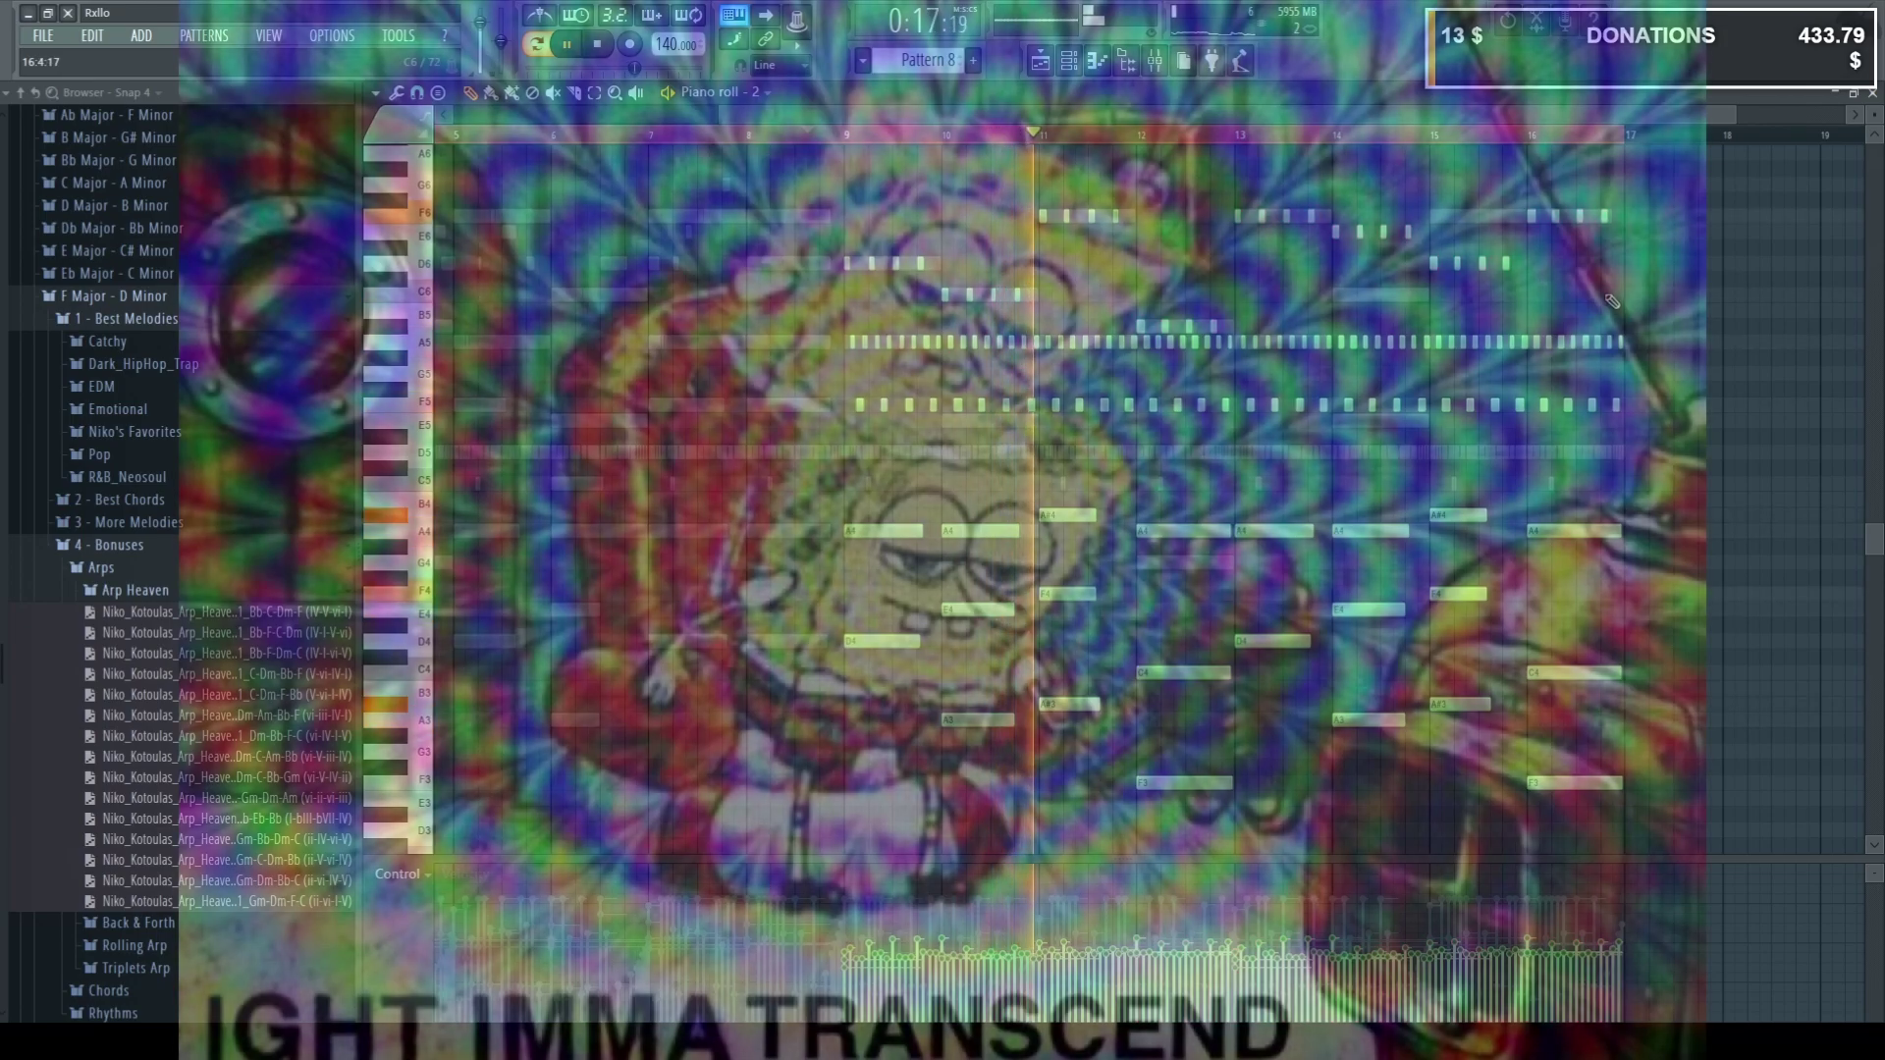
pyautogui.moveTo(1614, 316); pyautogui.dragTo(1240, 177)
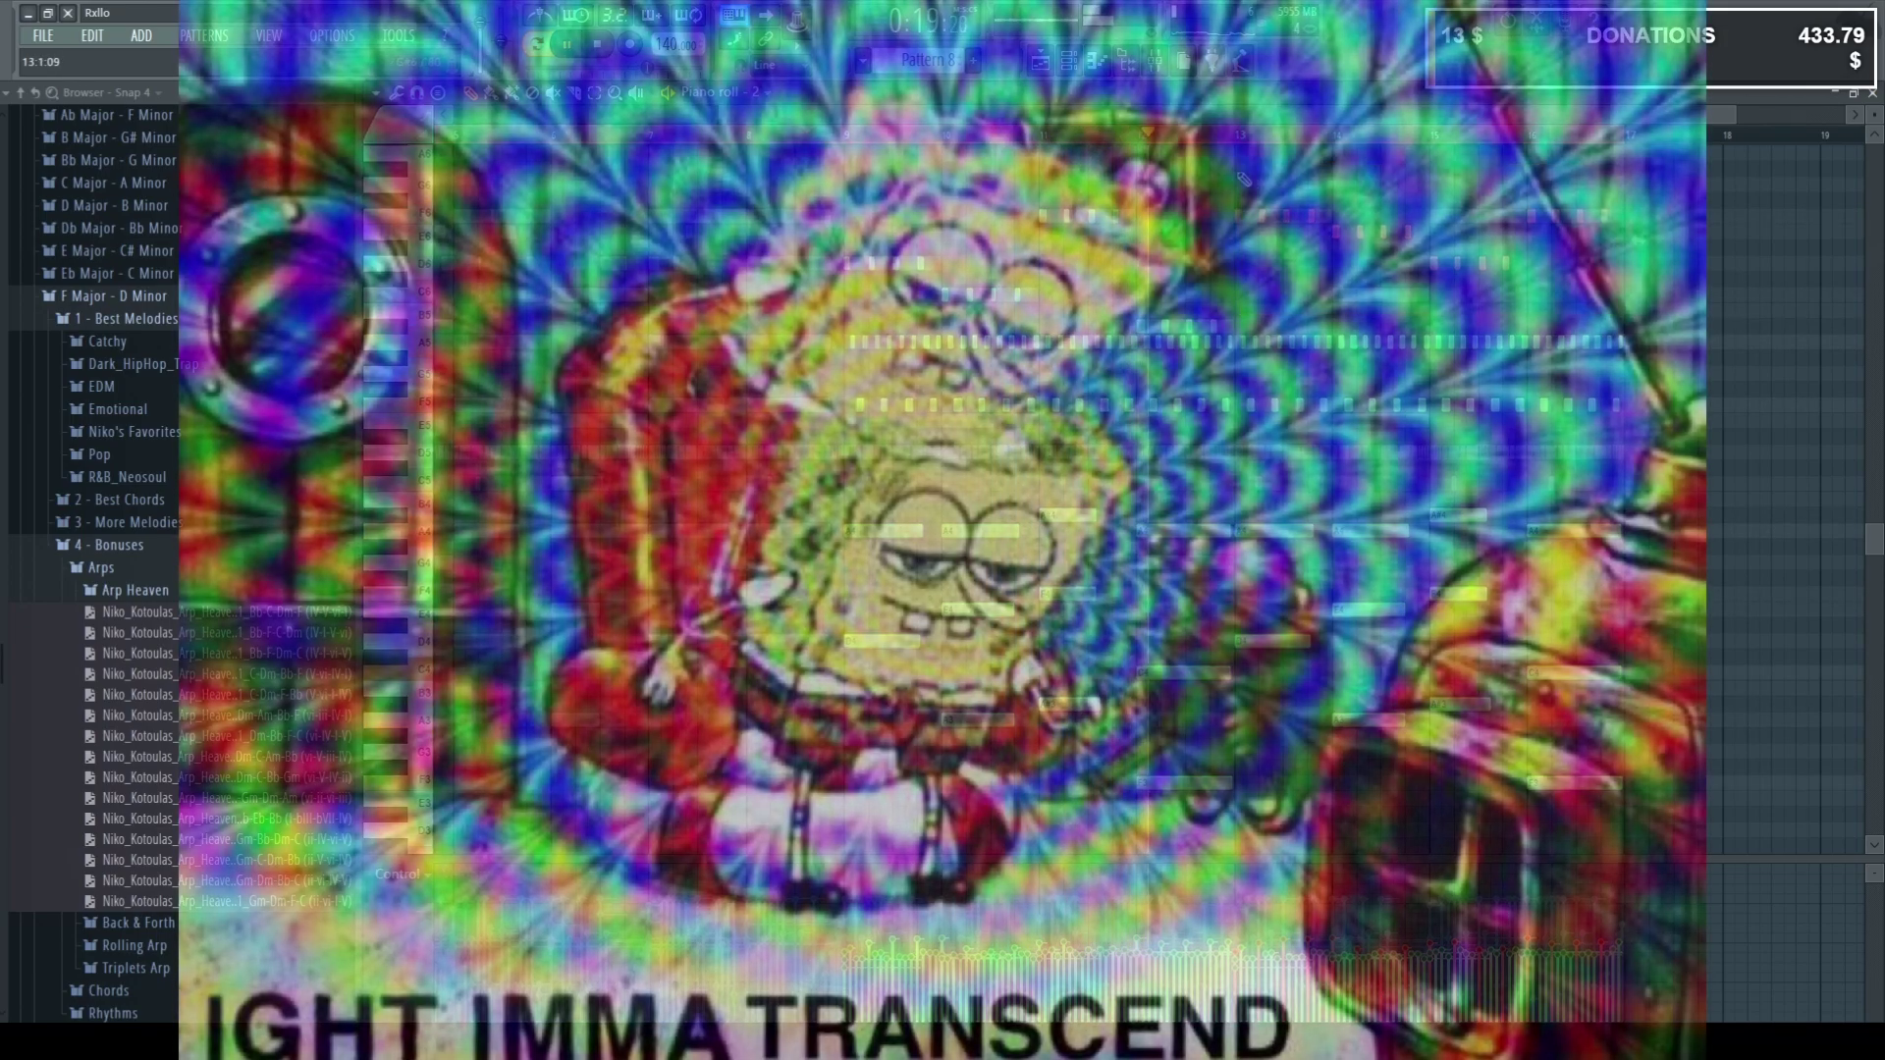
pyautogui.moveTo(1233, 332); pyautogui.dragTo(1239, 251)
pyautogui.rightClick(1187, 253)
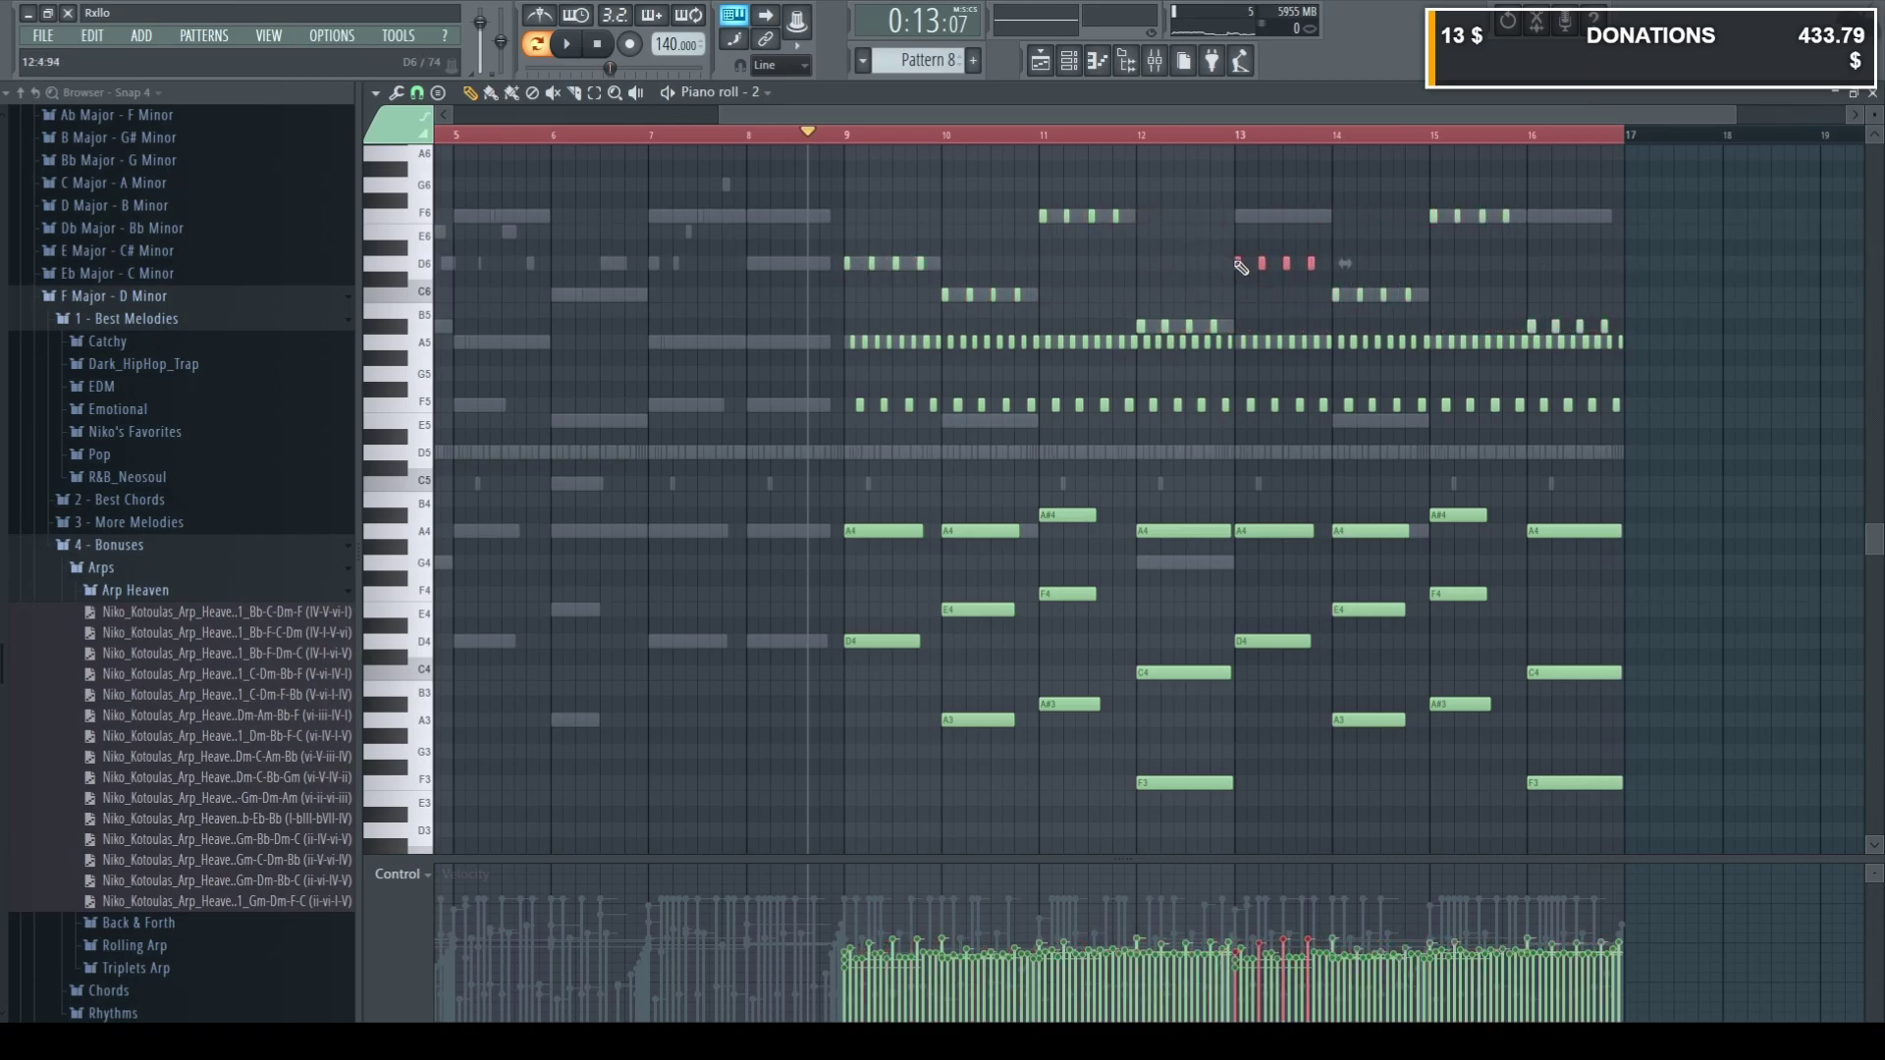
pyautogui.moveTo(1237, 260); pyautogui.dragTo(1243, 208)
pyautogui.moveTo(1631, 307); pyautogui.dragTo(1523, 325)
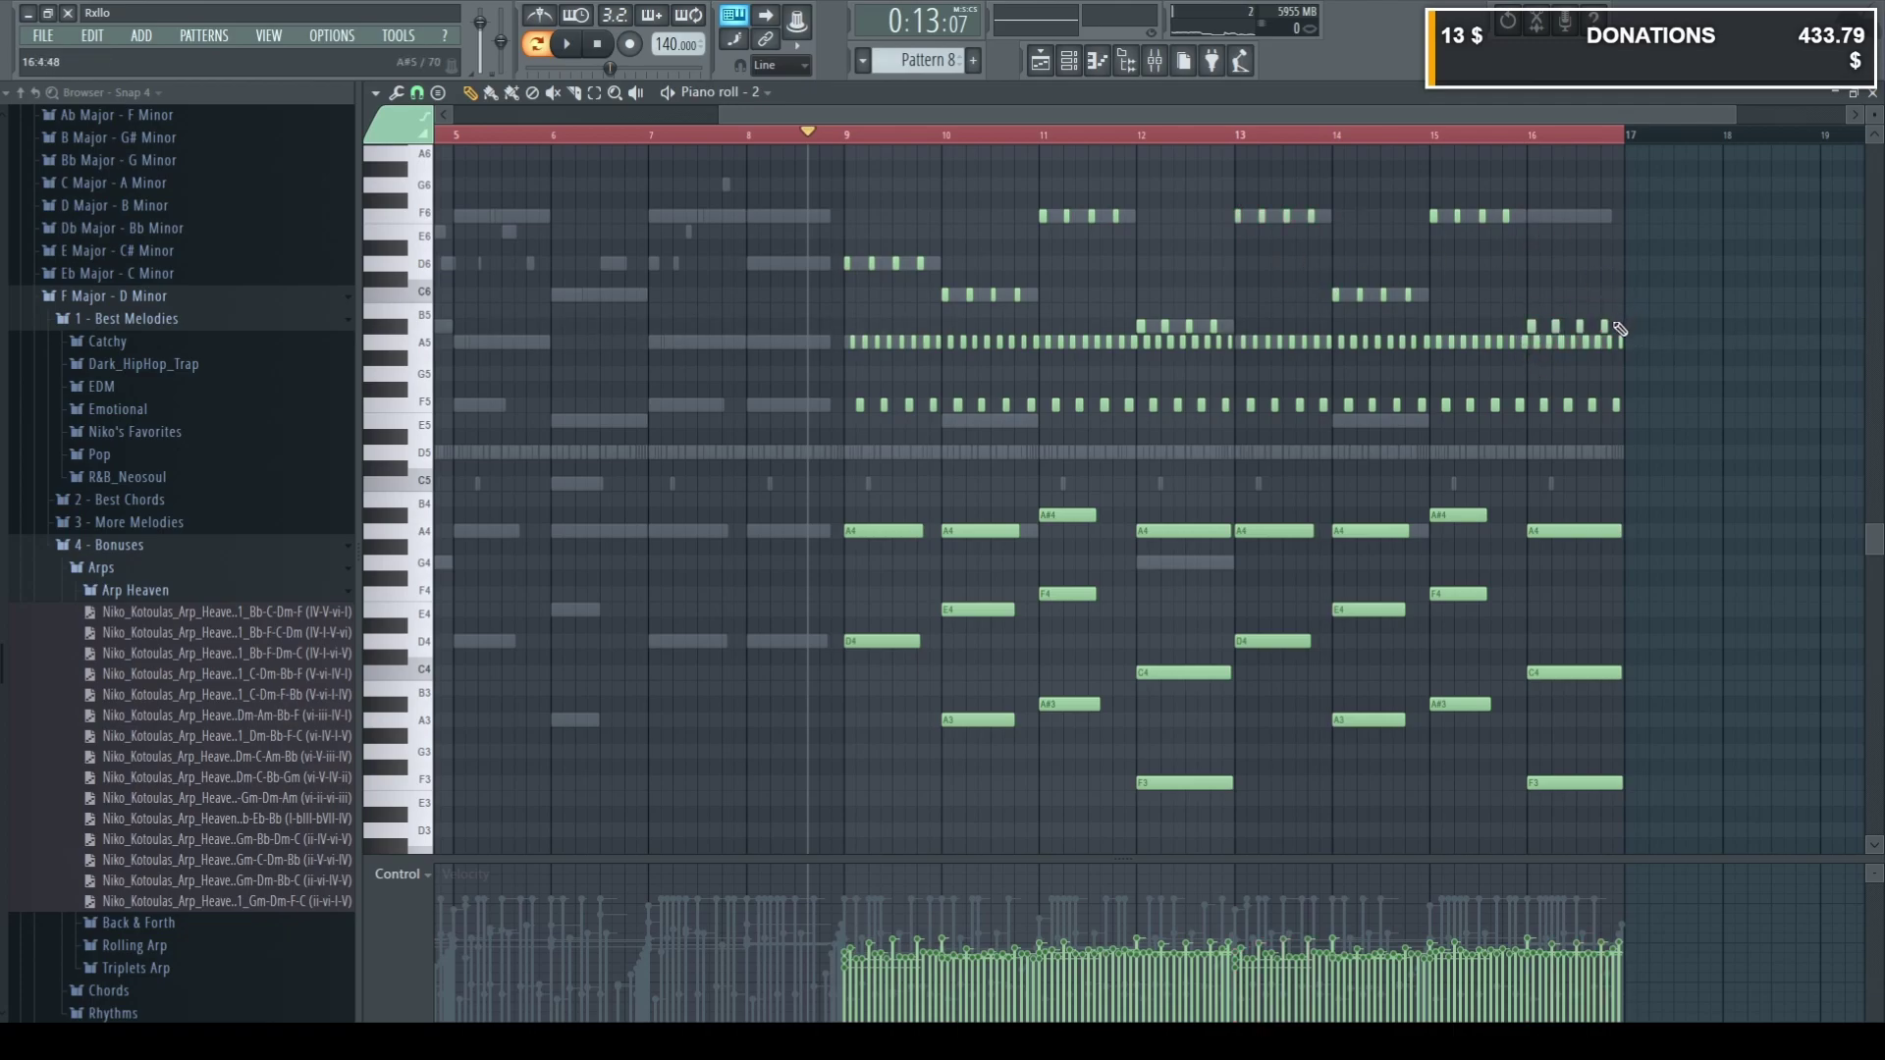
pyautogui.scroll(3, 1625, 334)
pyautogui.scroll(-5, 1620, 403)
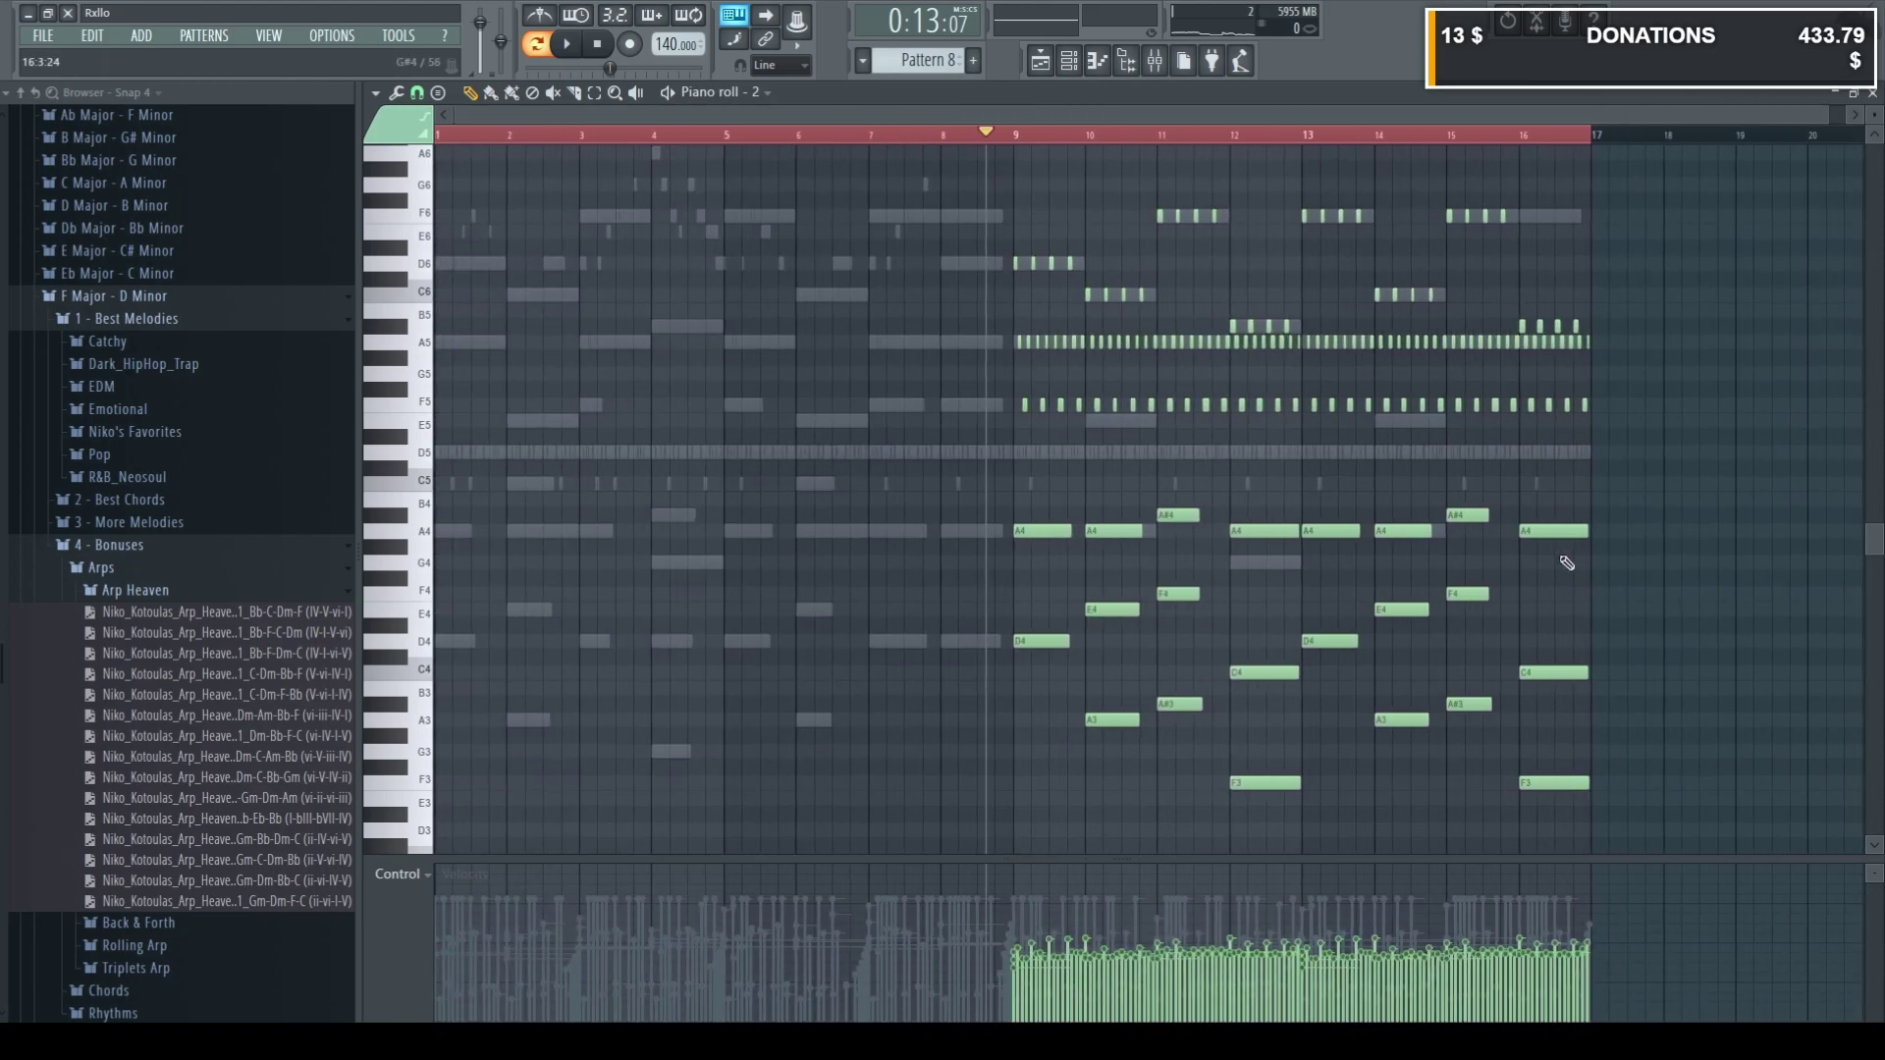
# Check channel 1's chord notes in the piano roll against the arp, and unmute all channels.
pyautogui.click(1871, 93)
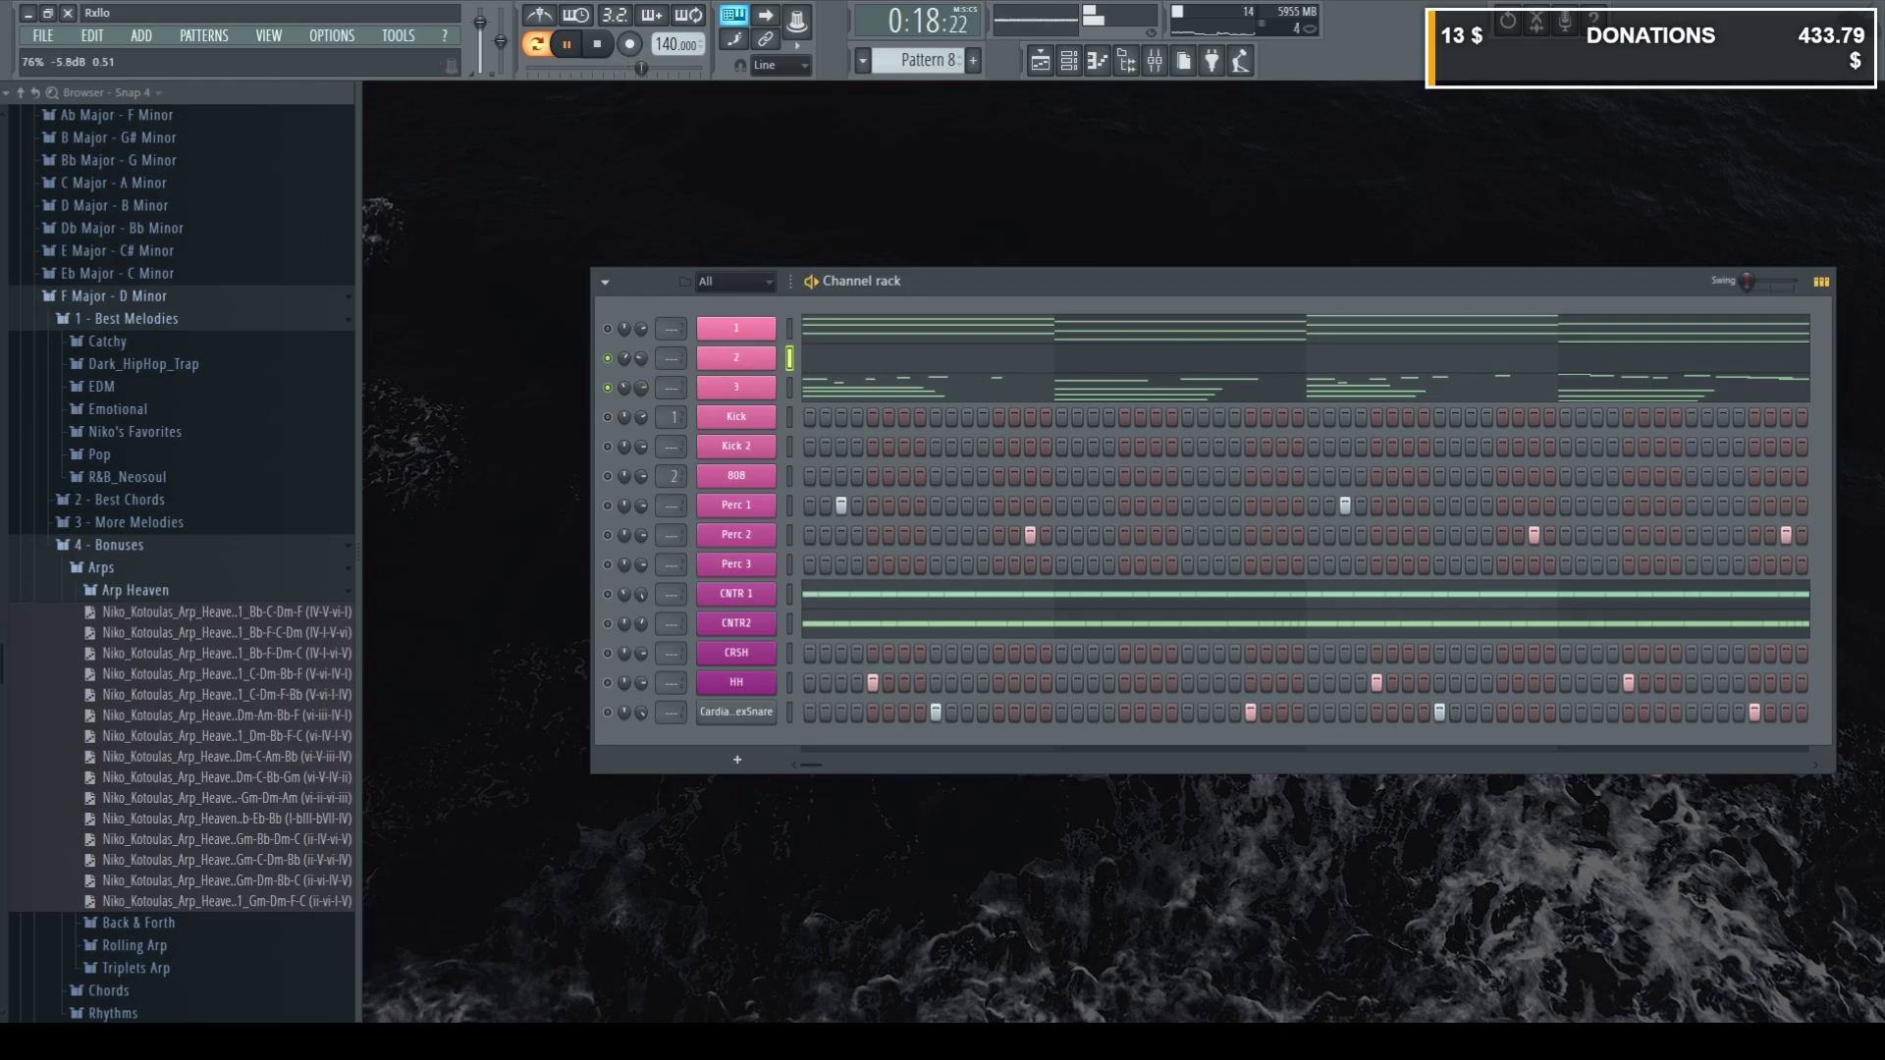
pyautogui.click(889, 340)
pyautogui.keyDown('ctrl'); pyautogui.rightClick(1279, 298); pyautogui.keyUp('ctrl')
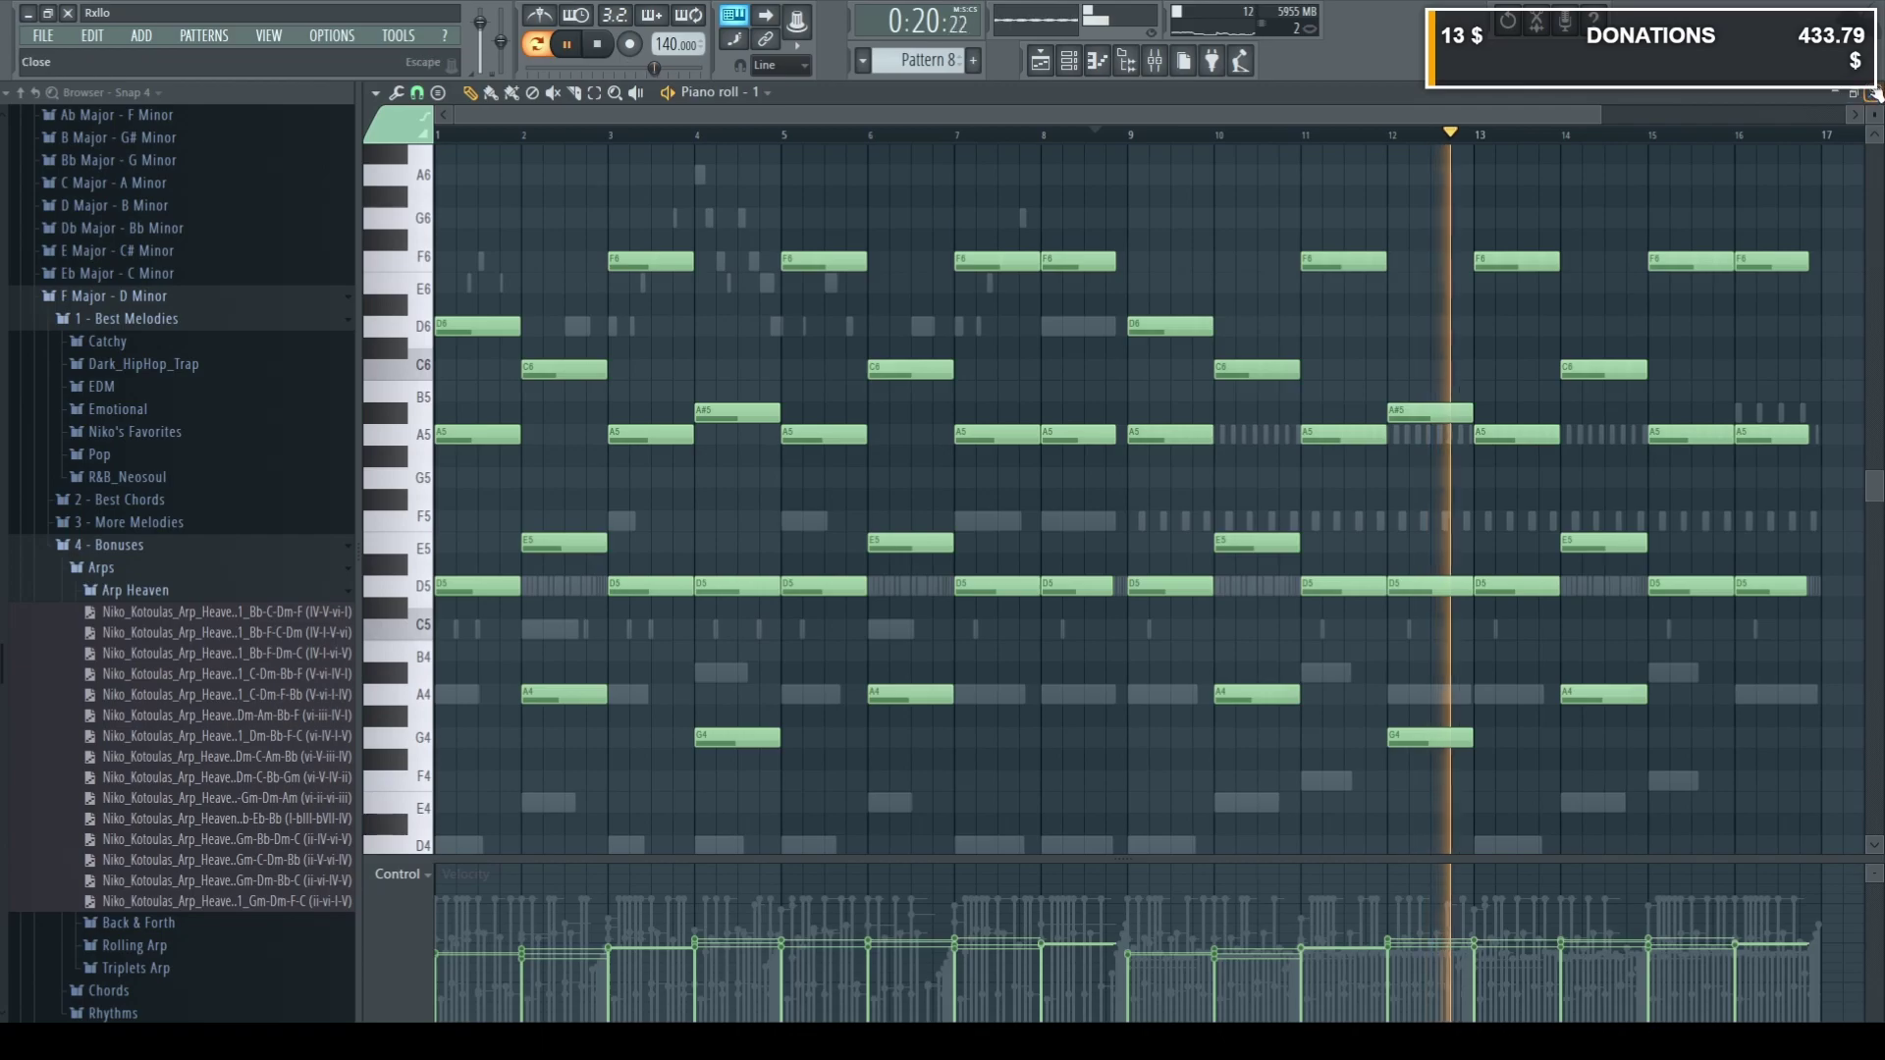
pyautogui.click(1873, 93)
pyautogui.press('F7')
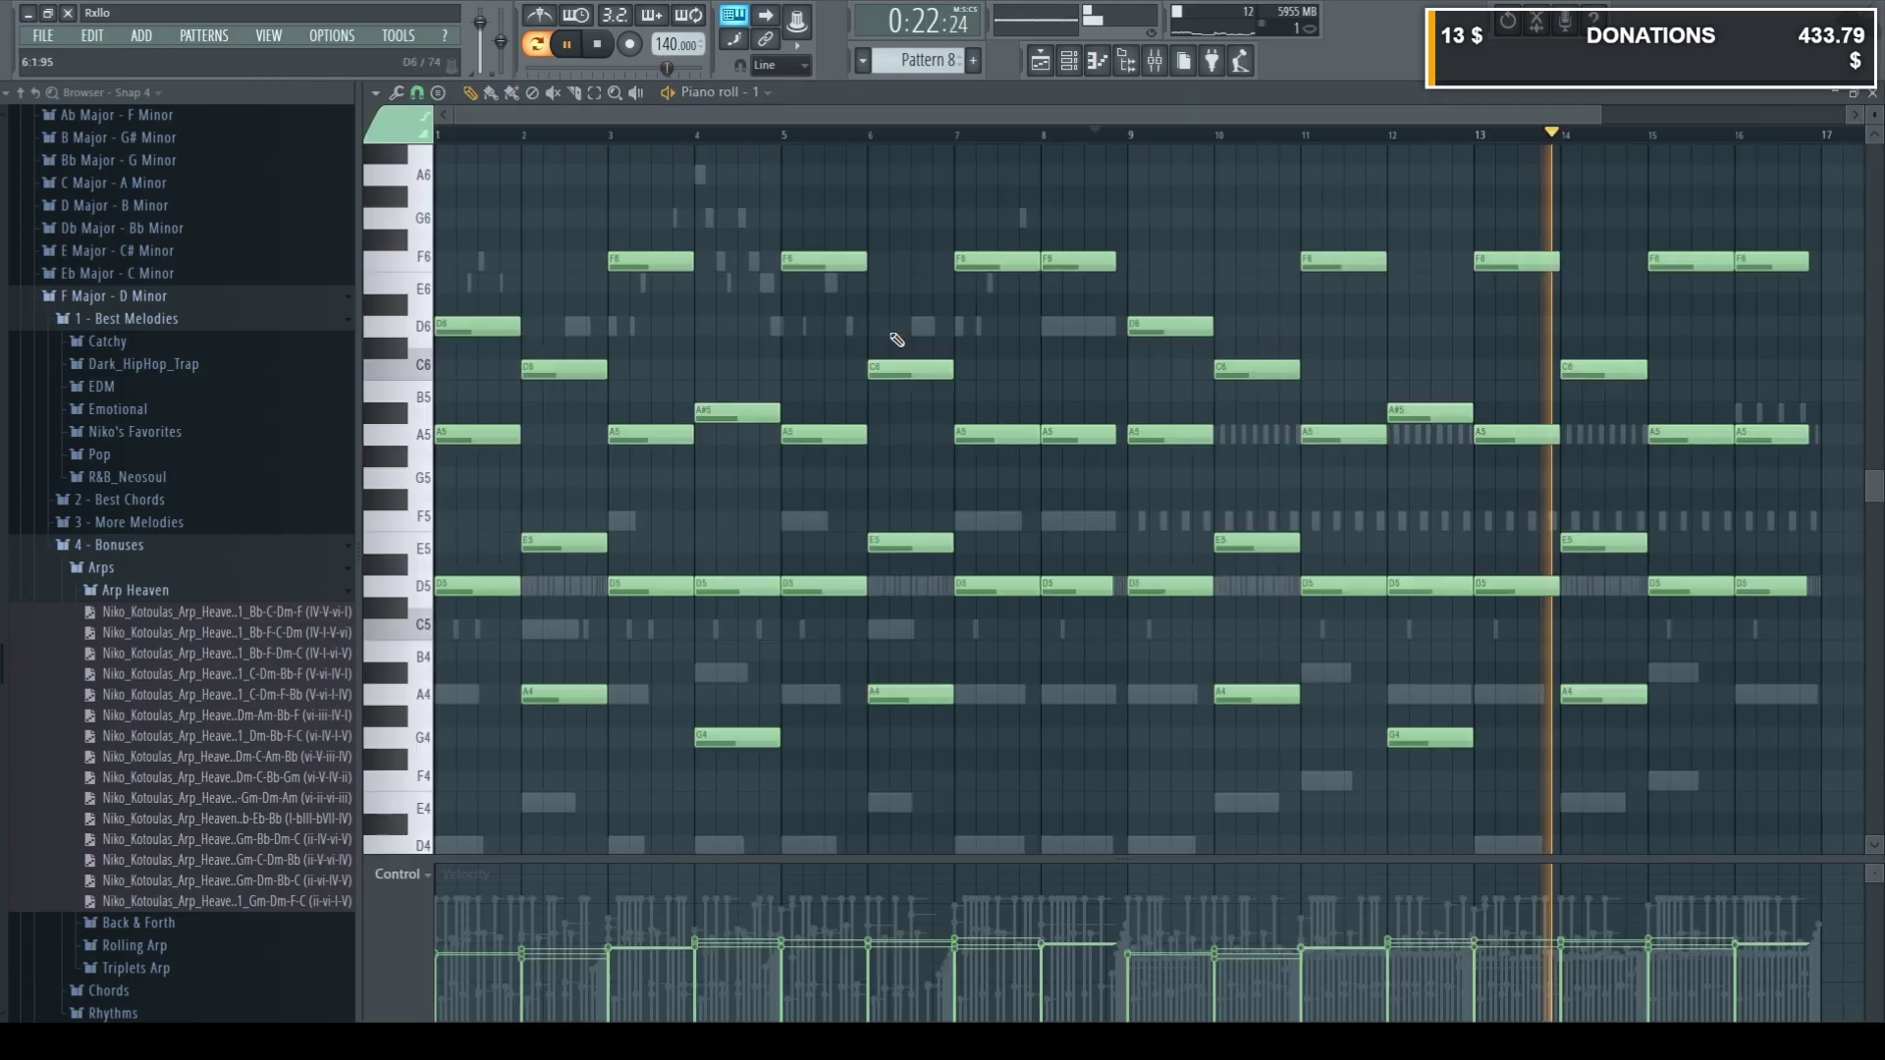
pyautogui.click(1873, 96)
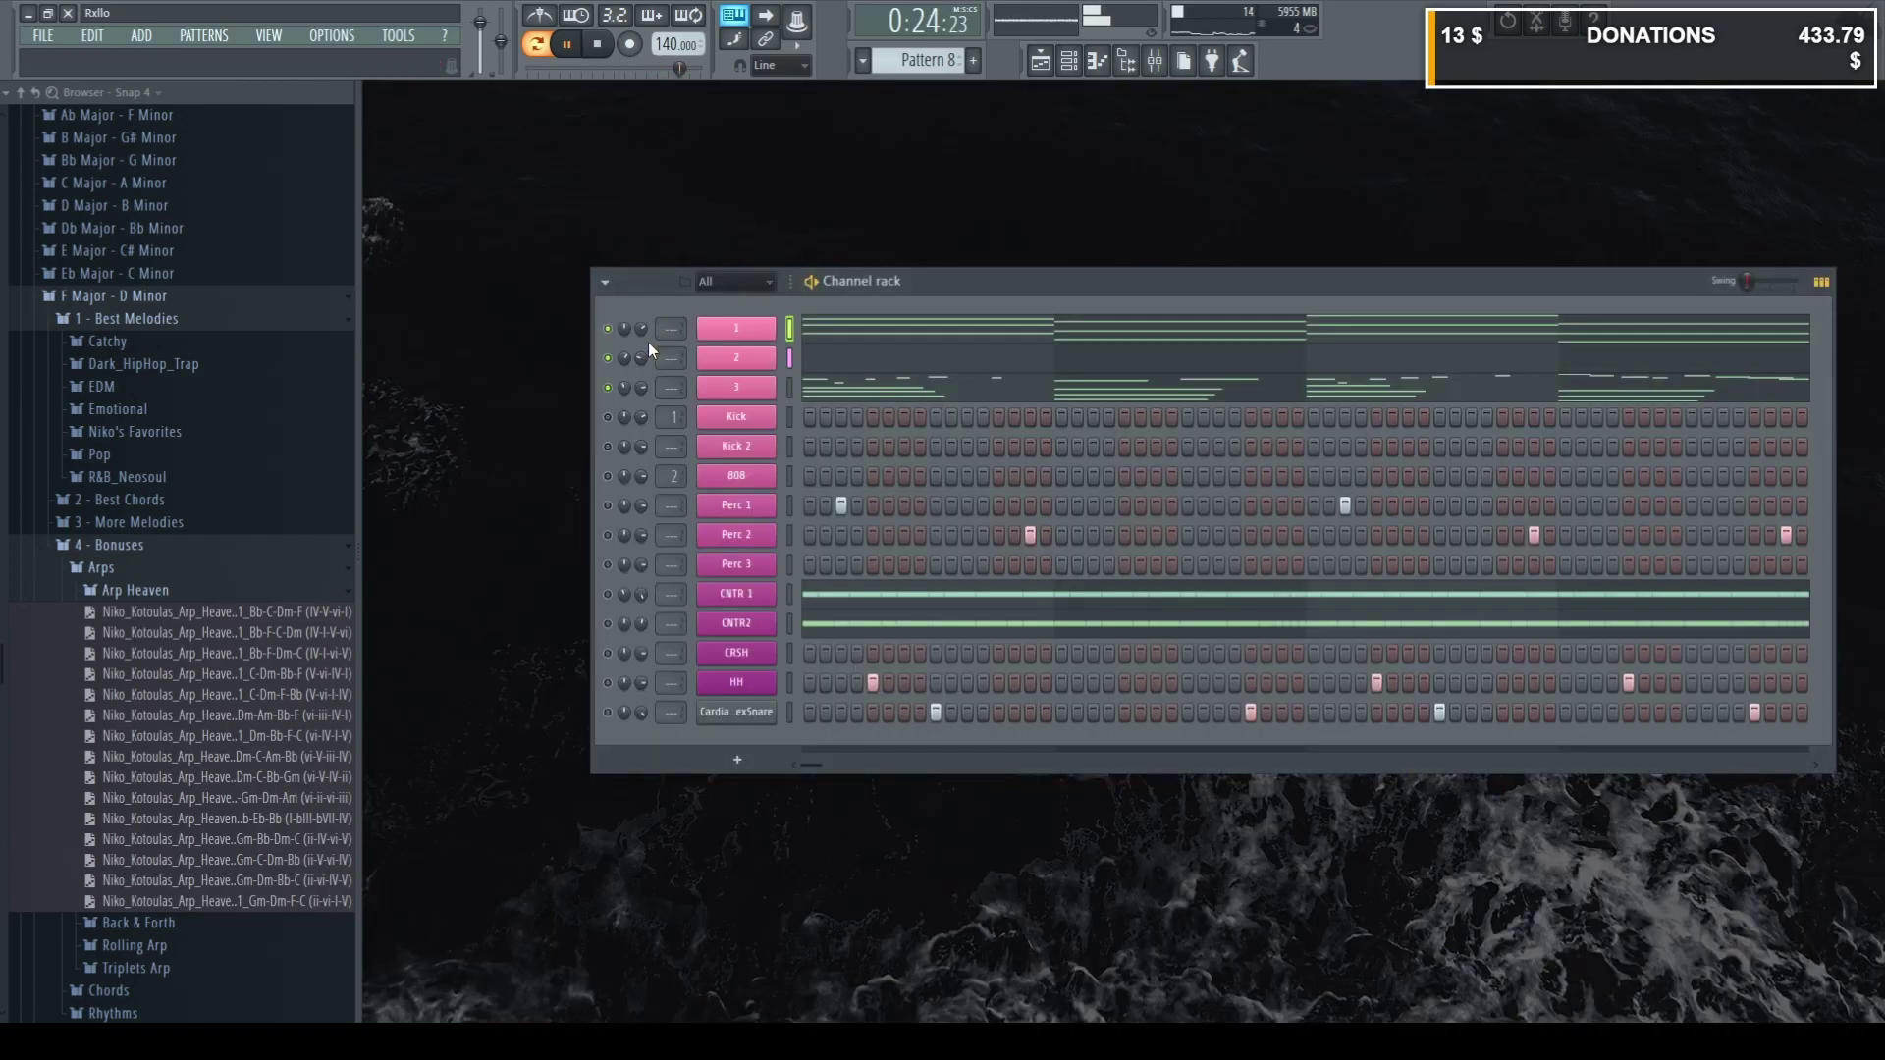
pyautogui.rightClick(608, 388)
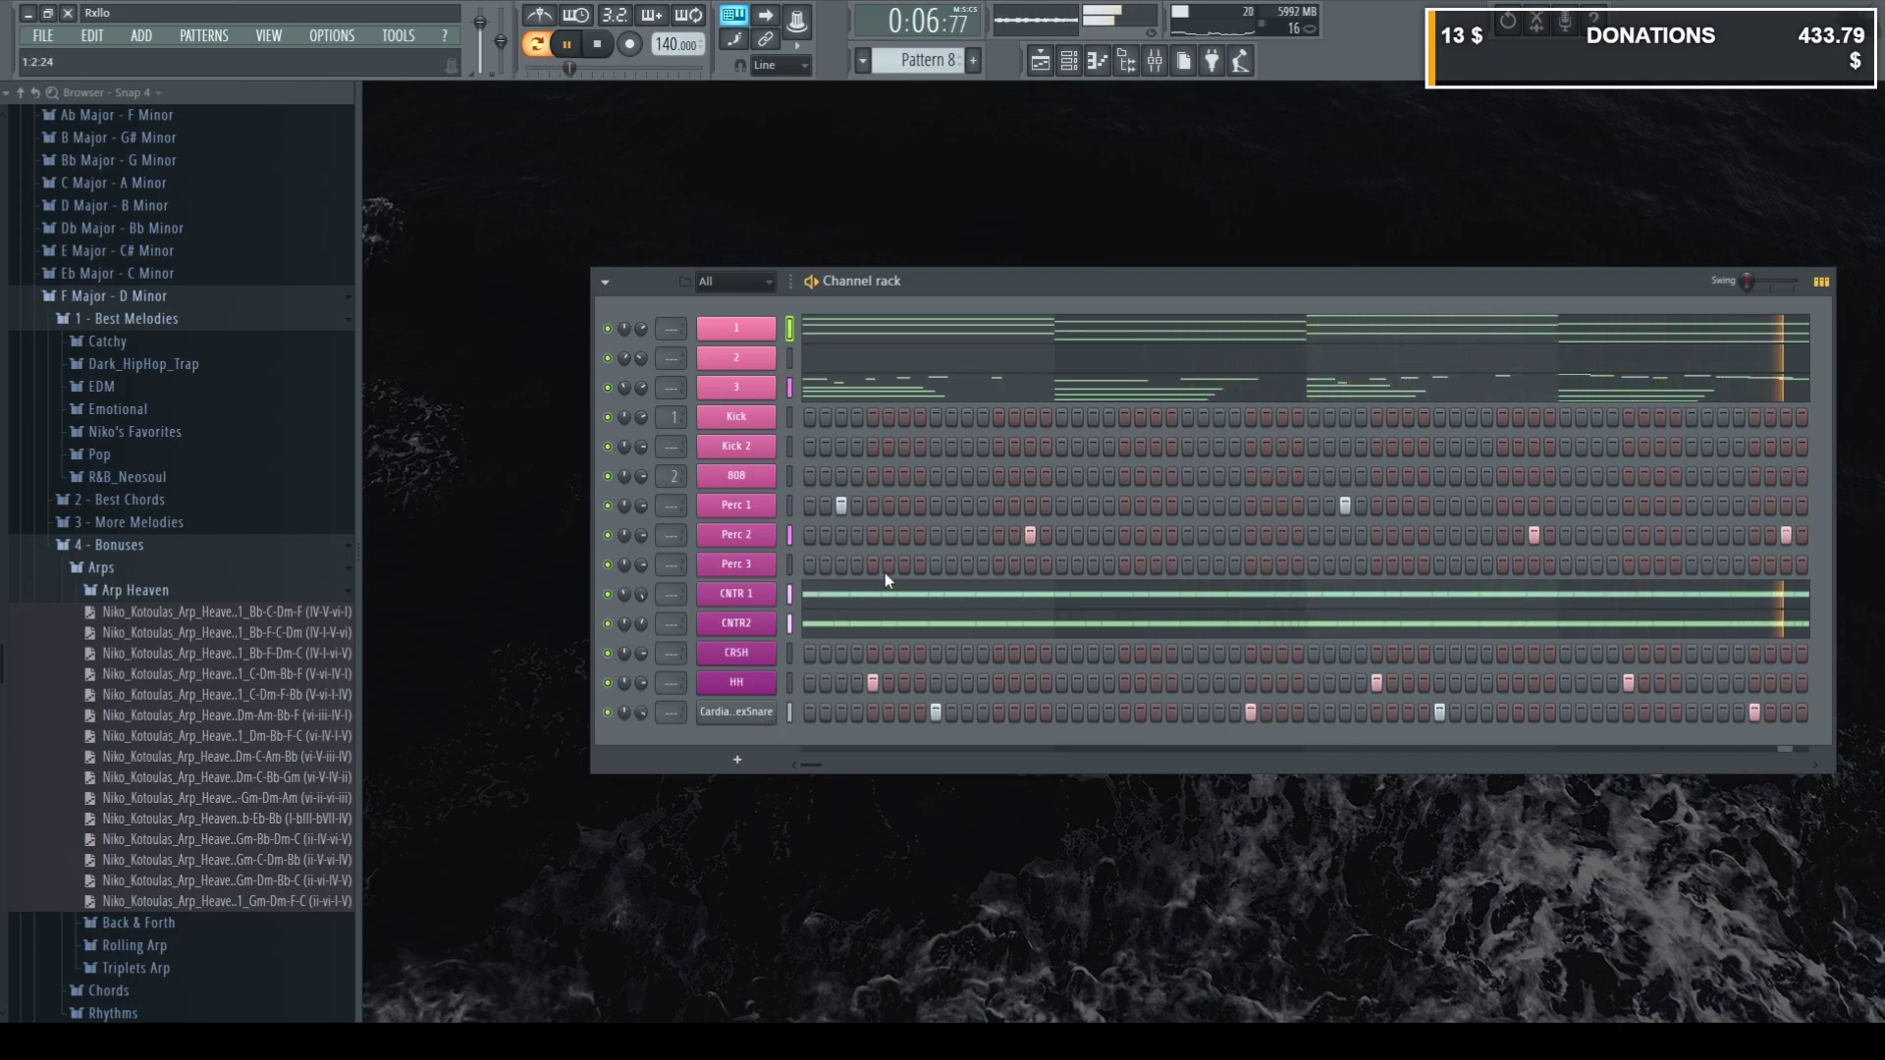
# Examine Perc 2's note placement across the pattern in the piano roll.
pyautogui.press('F7')
pyautogui.hotkey('ctrl', 'a')
pyautogui.hotkey('ctrl', 'd')
pyautogui.scroll(-1, 1009, 576)
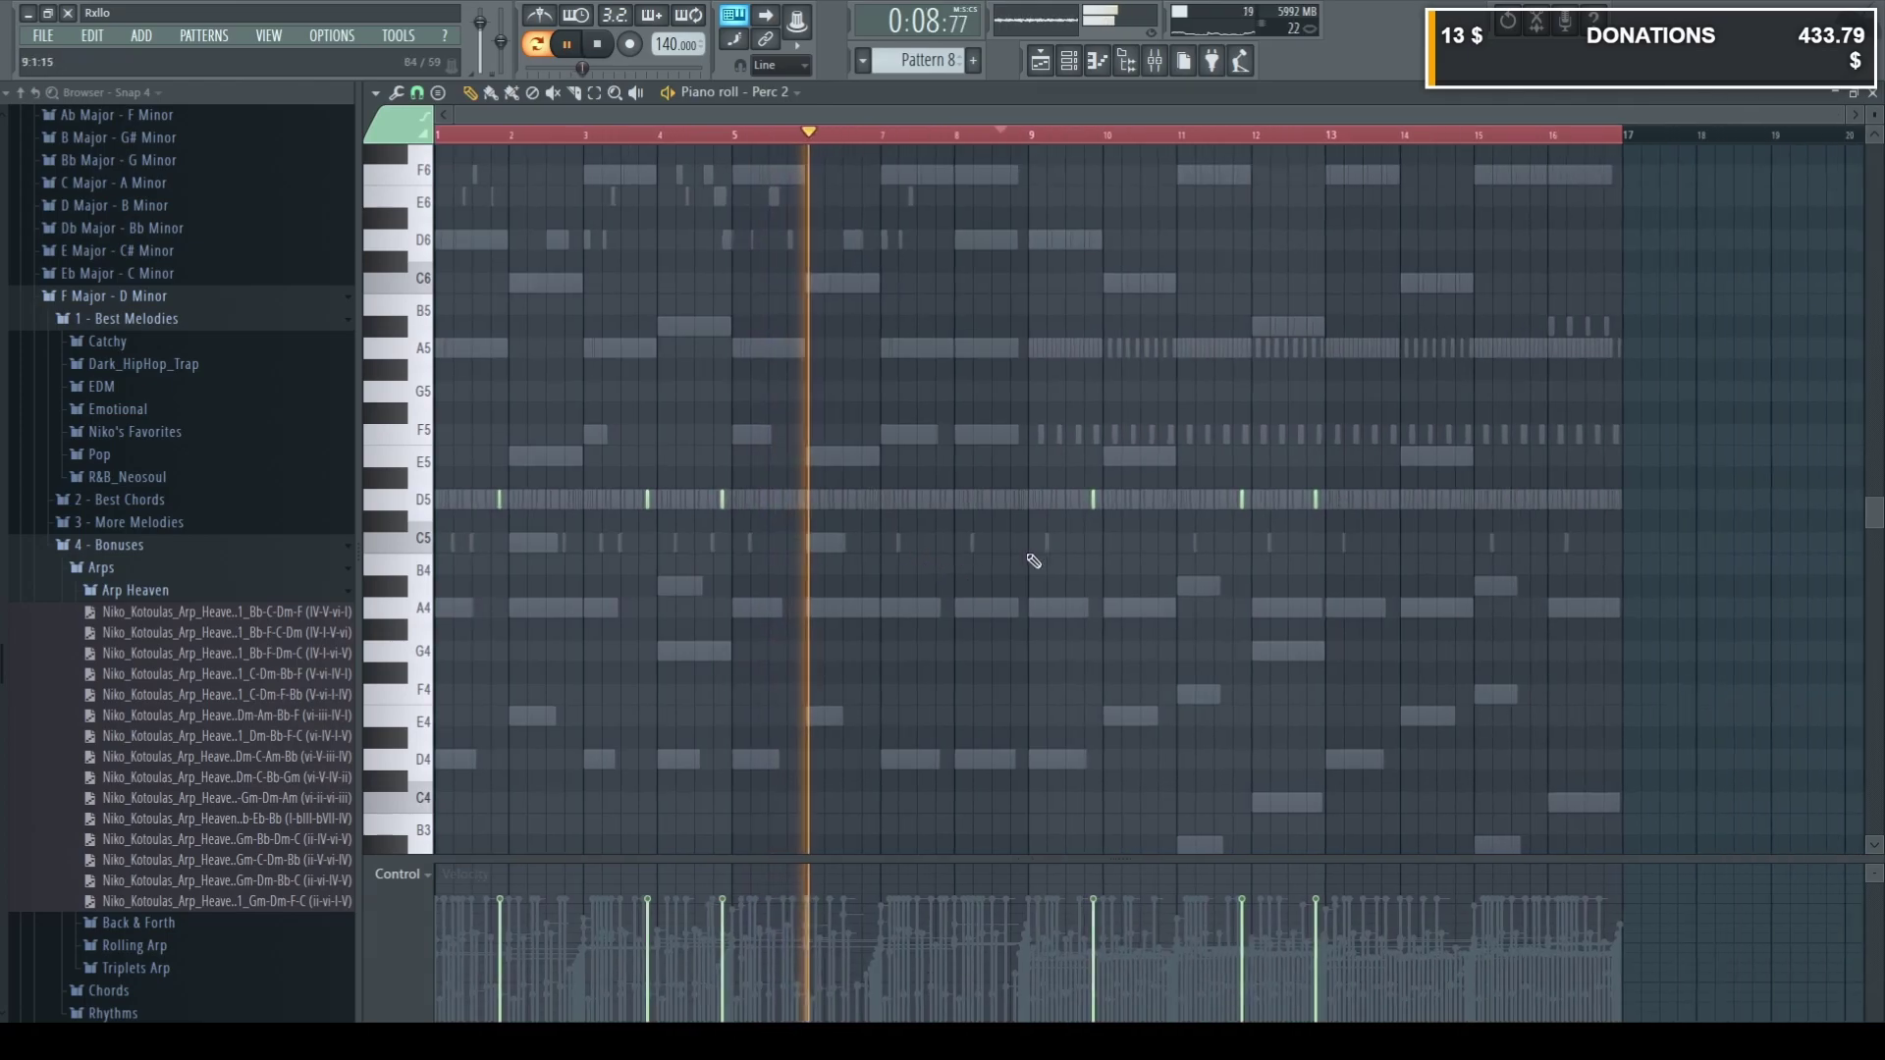
pyautogui.click(1871, 95)
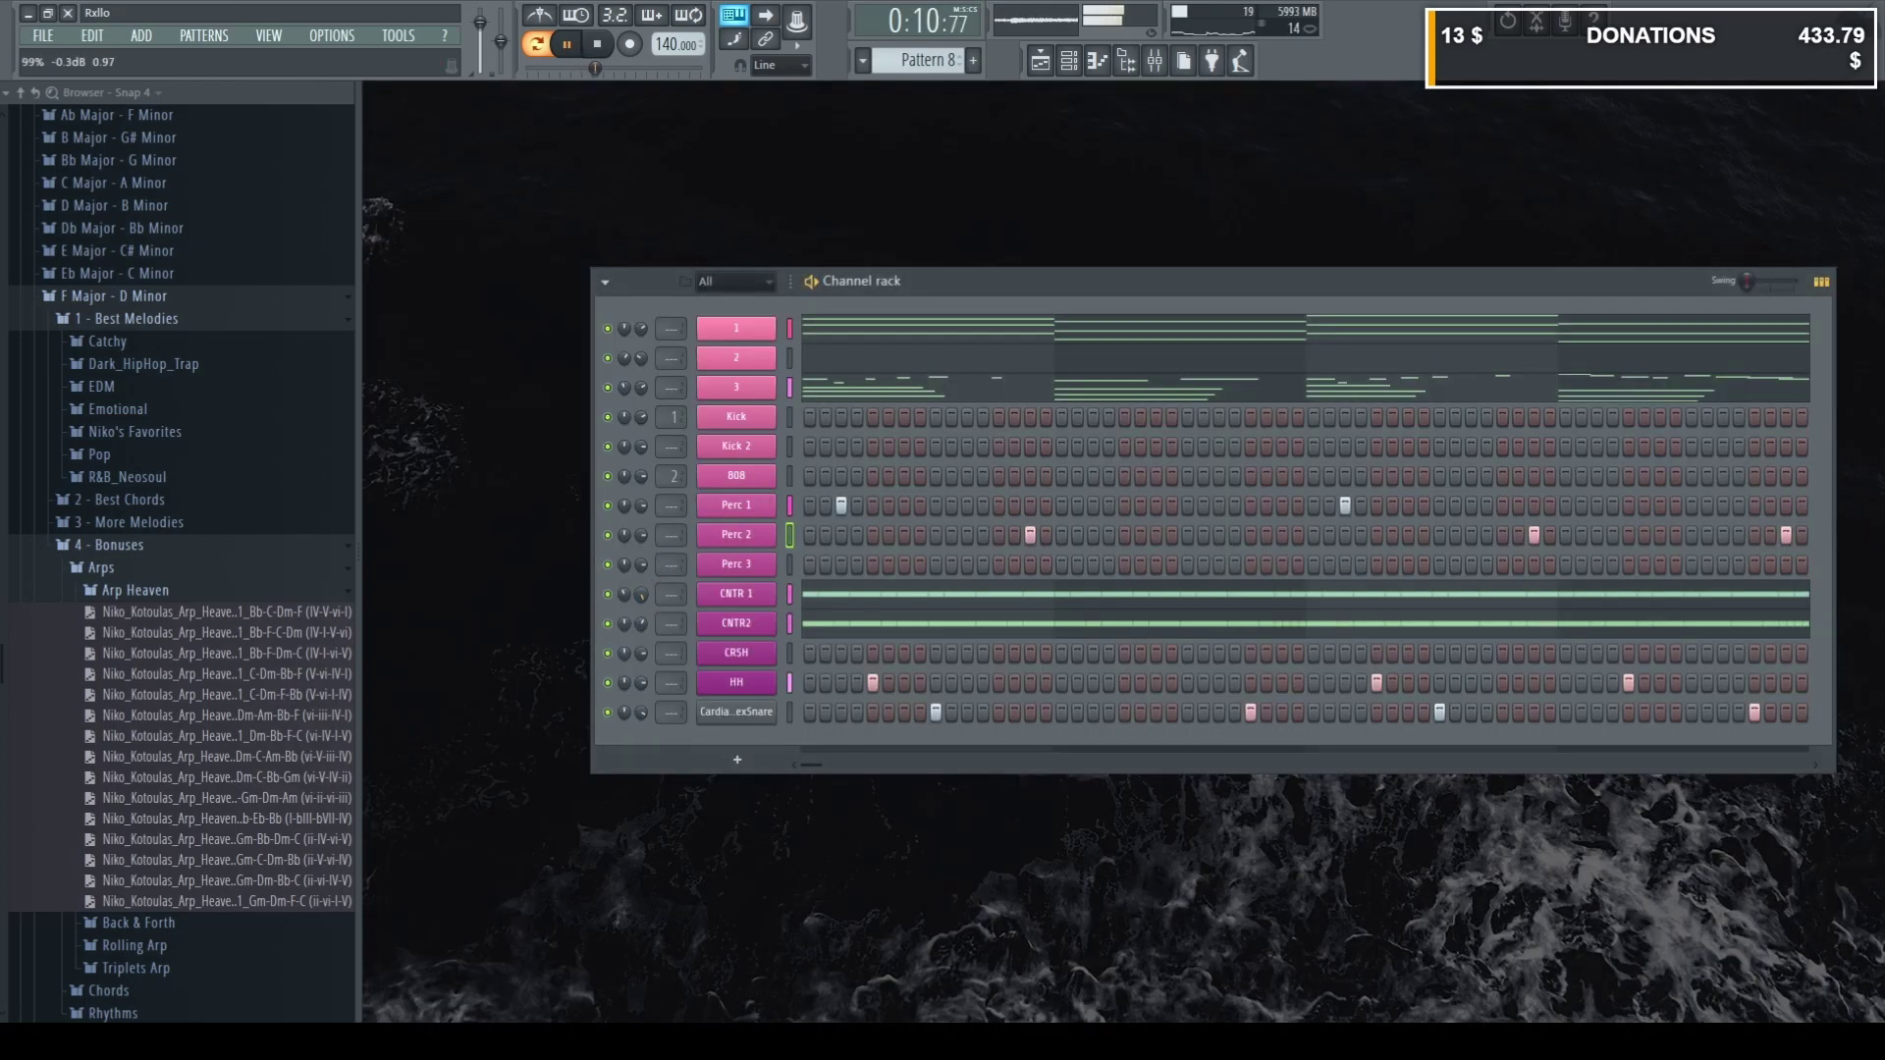
# Add Kick 2 and 808 hits on the pattern's first step, and play from the start.
pyautogui.click(811, 419)
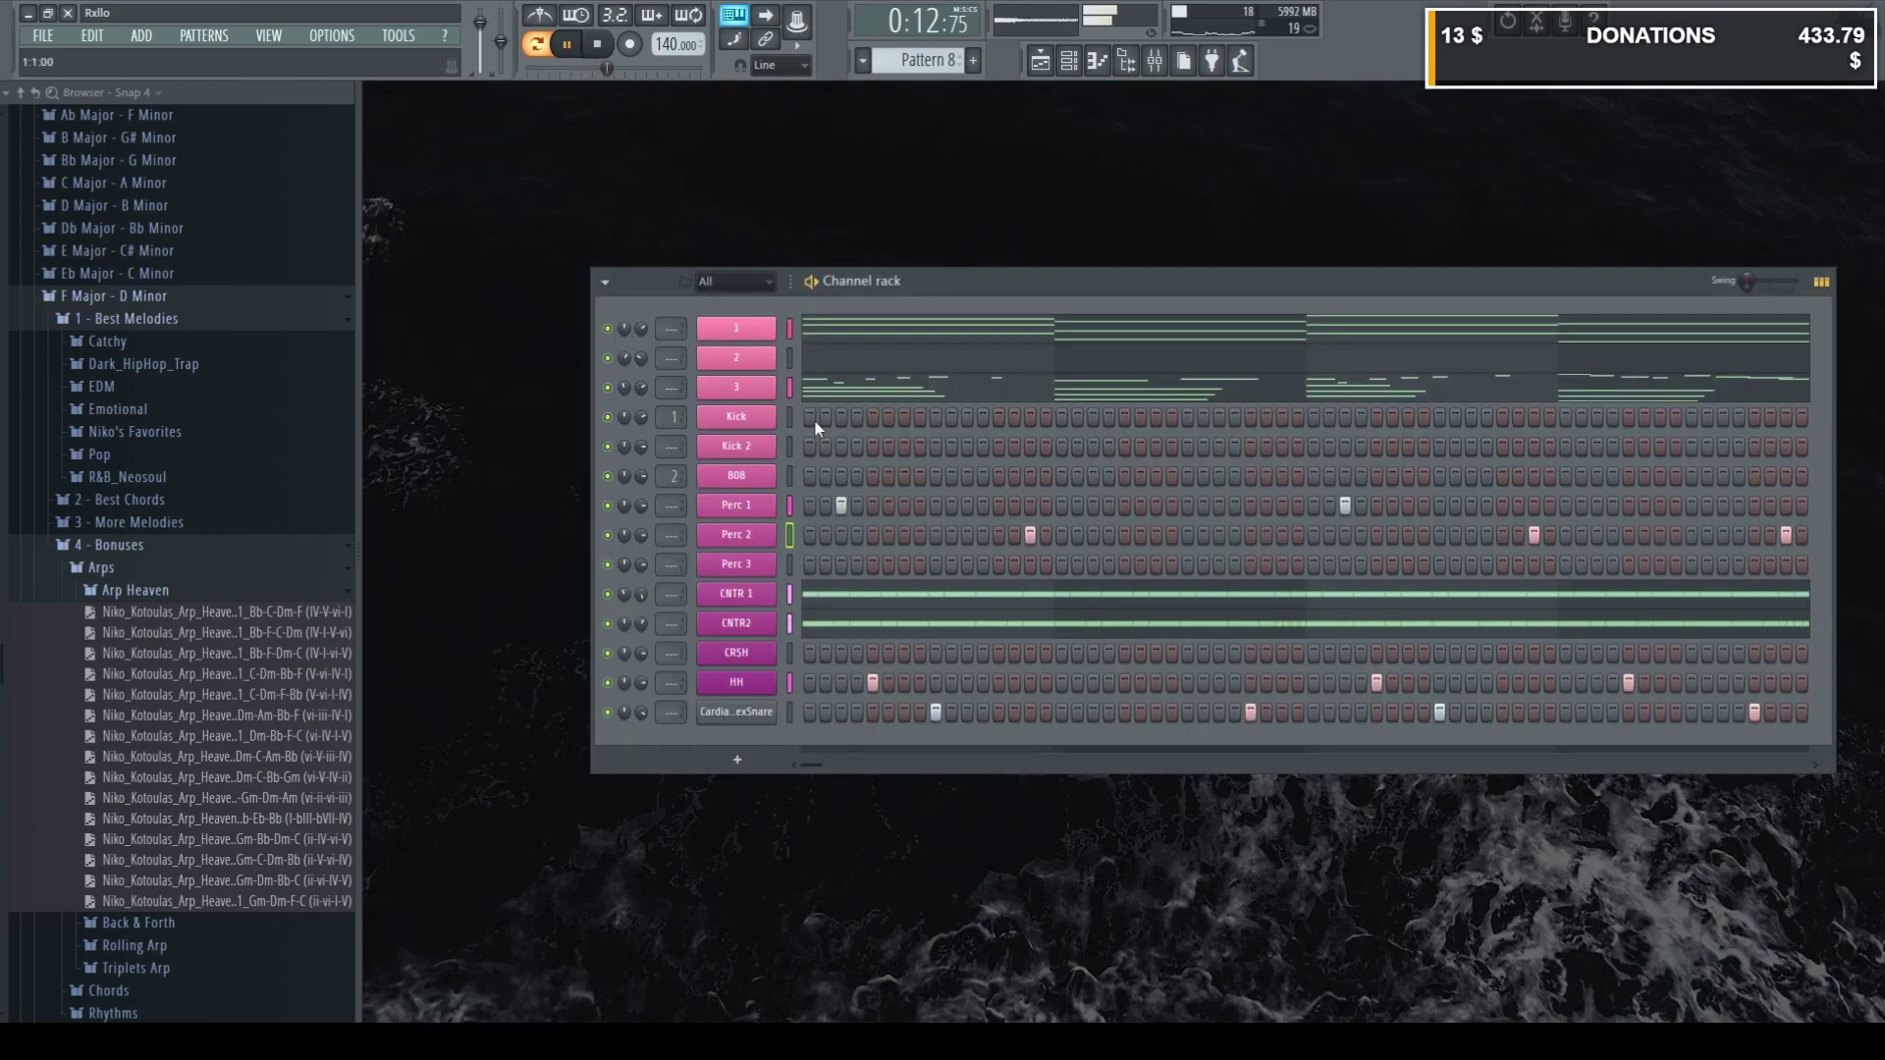
pyautogui.moveTo(622, 71); pyautogui.dragTo(533, 69)
pyautogui.click(809, 417)
pyautogui.press('space')
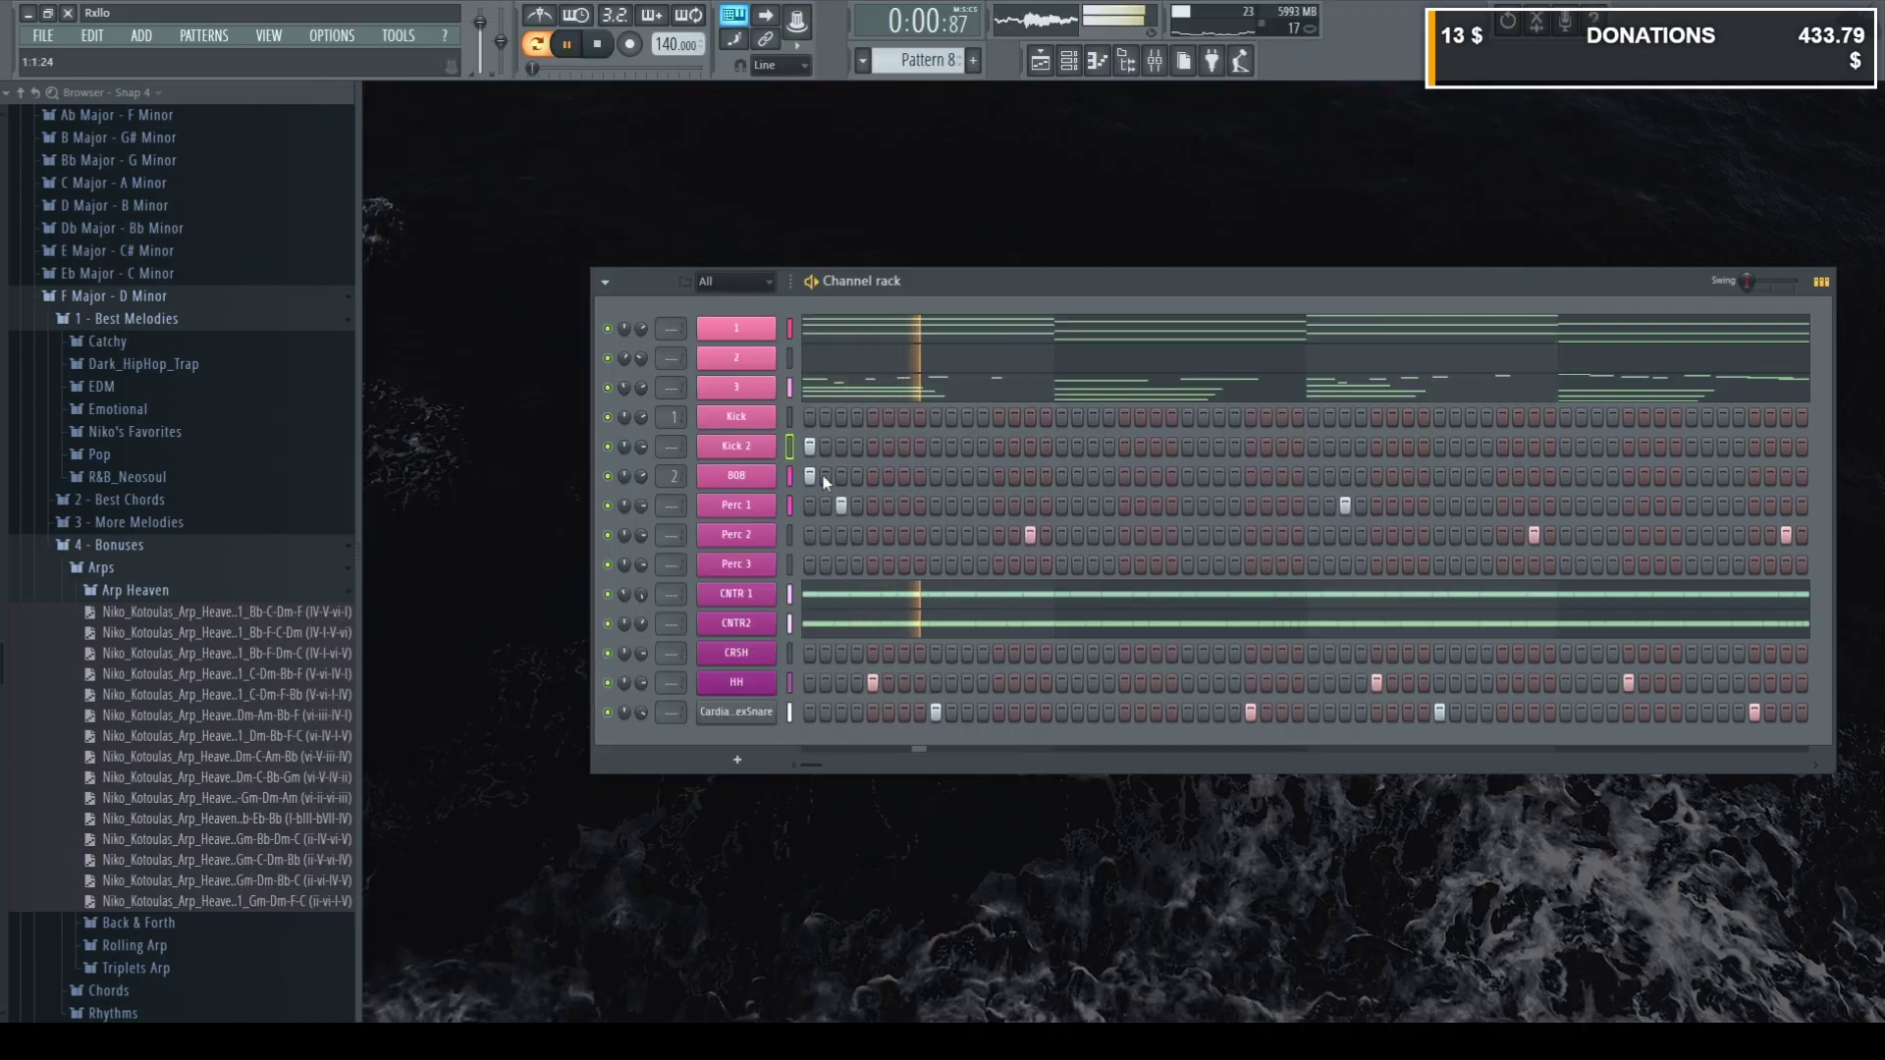
# Draw two short A5 notes in bar 3 of the 808's piano roll, at the bar's start and in its third beat.
pyautogui.click(736, 475)
pyautogui.press('space')
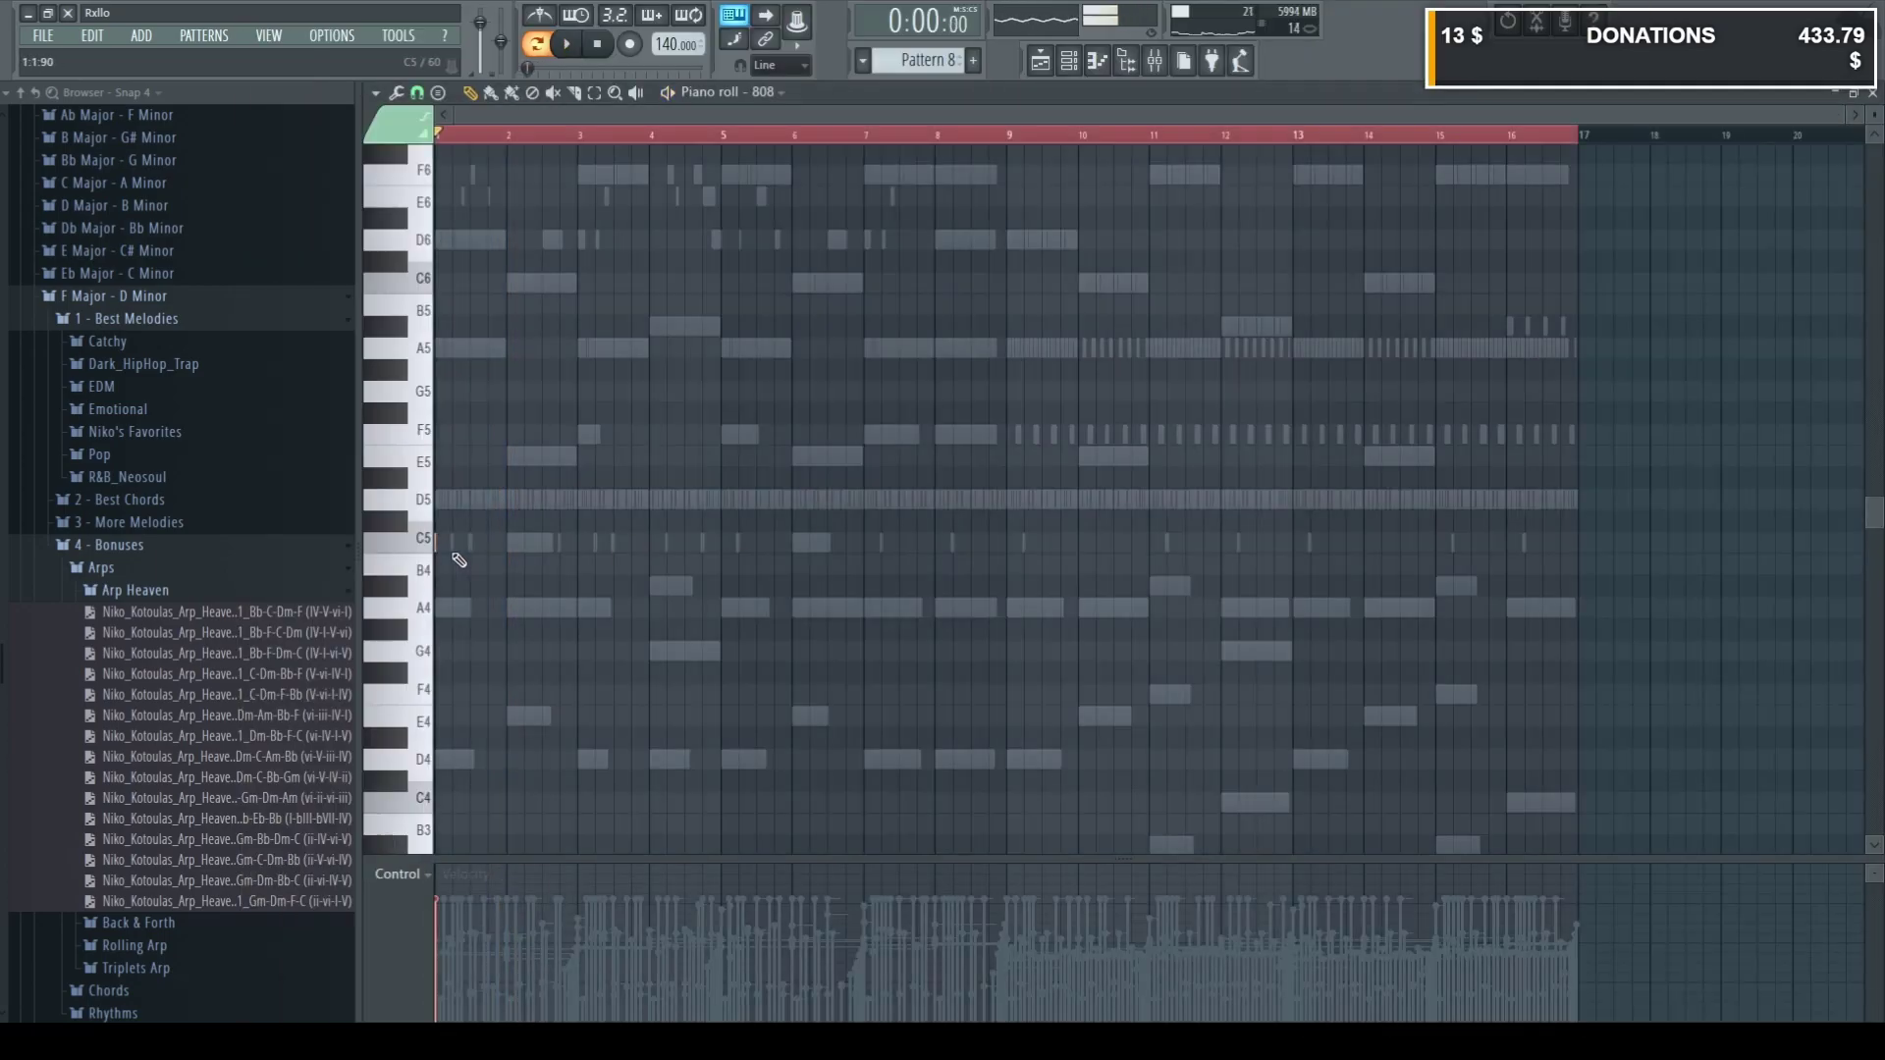
pyautogui.press('space')
pyautogui.scroll(2, 504, 513)
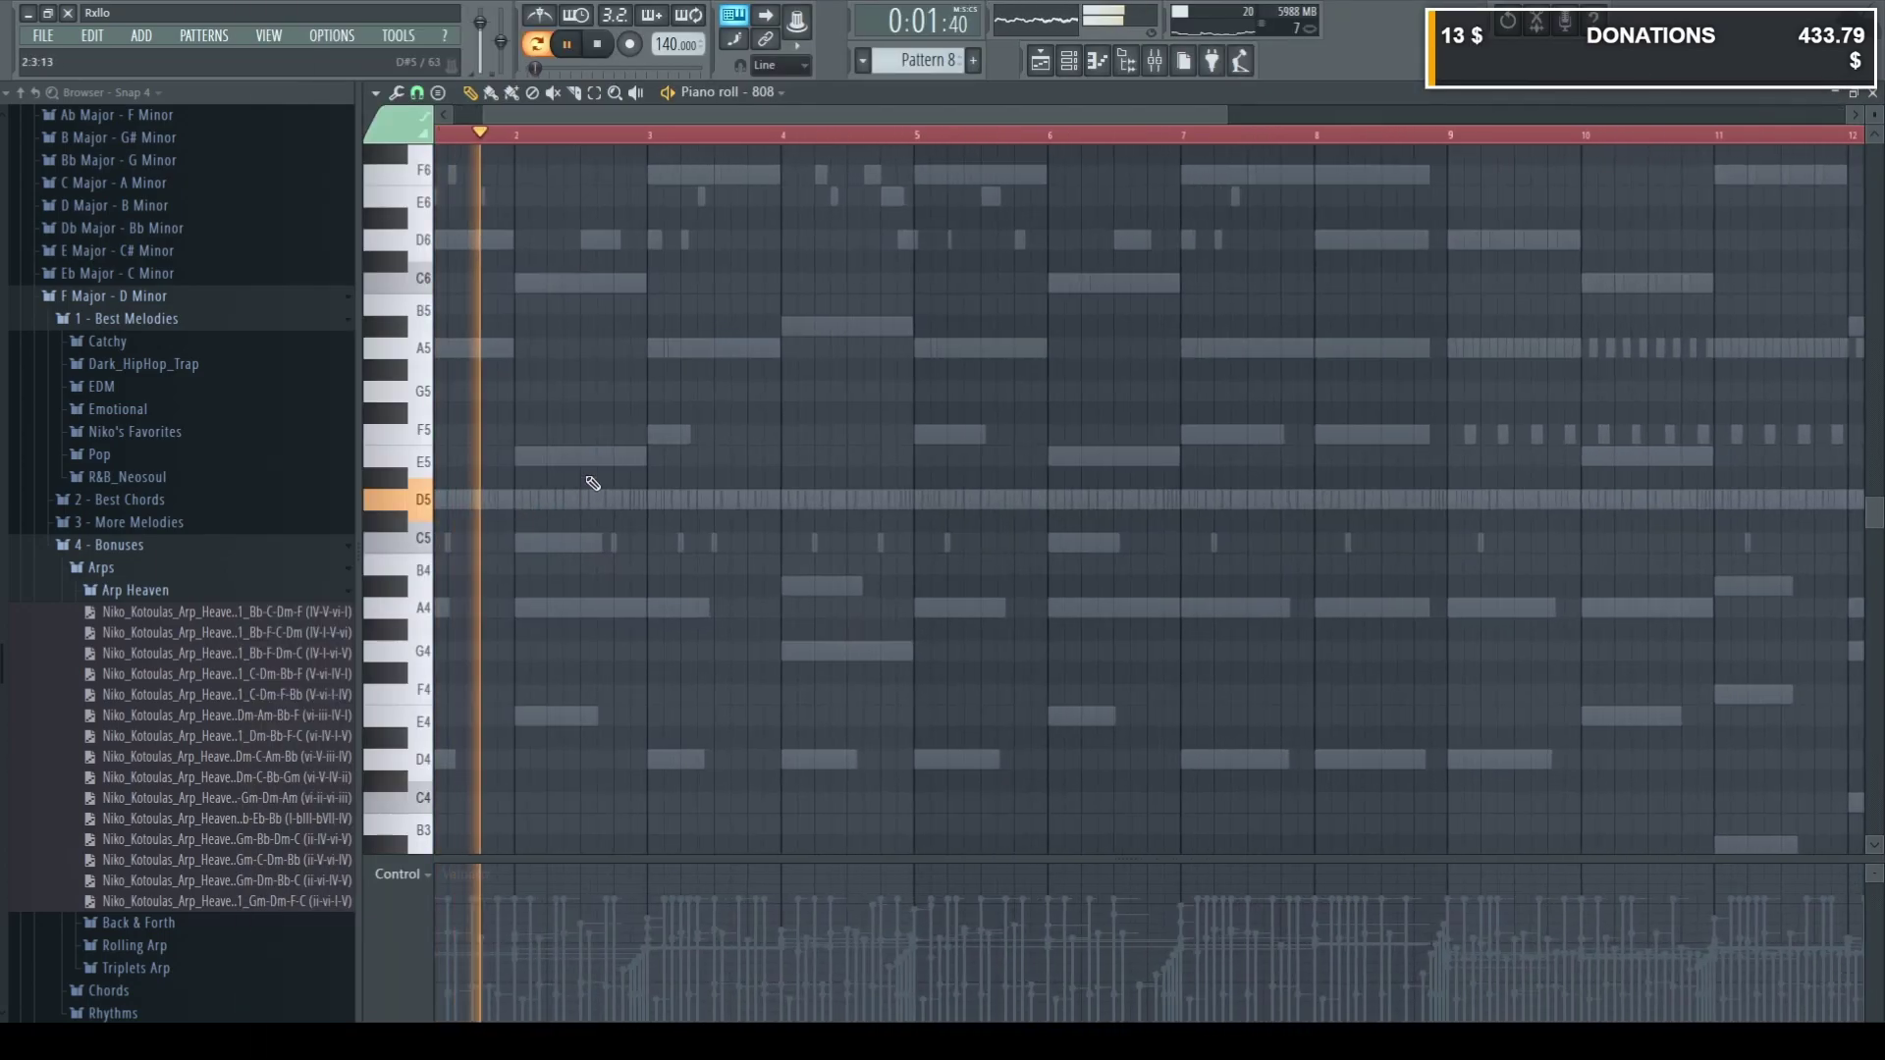
pyautogui.scroll(2, 638, 422)
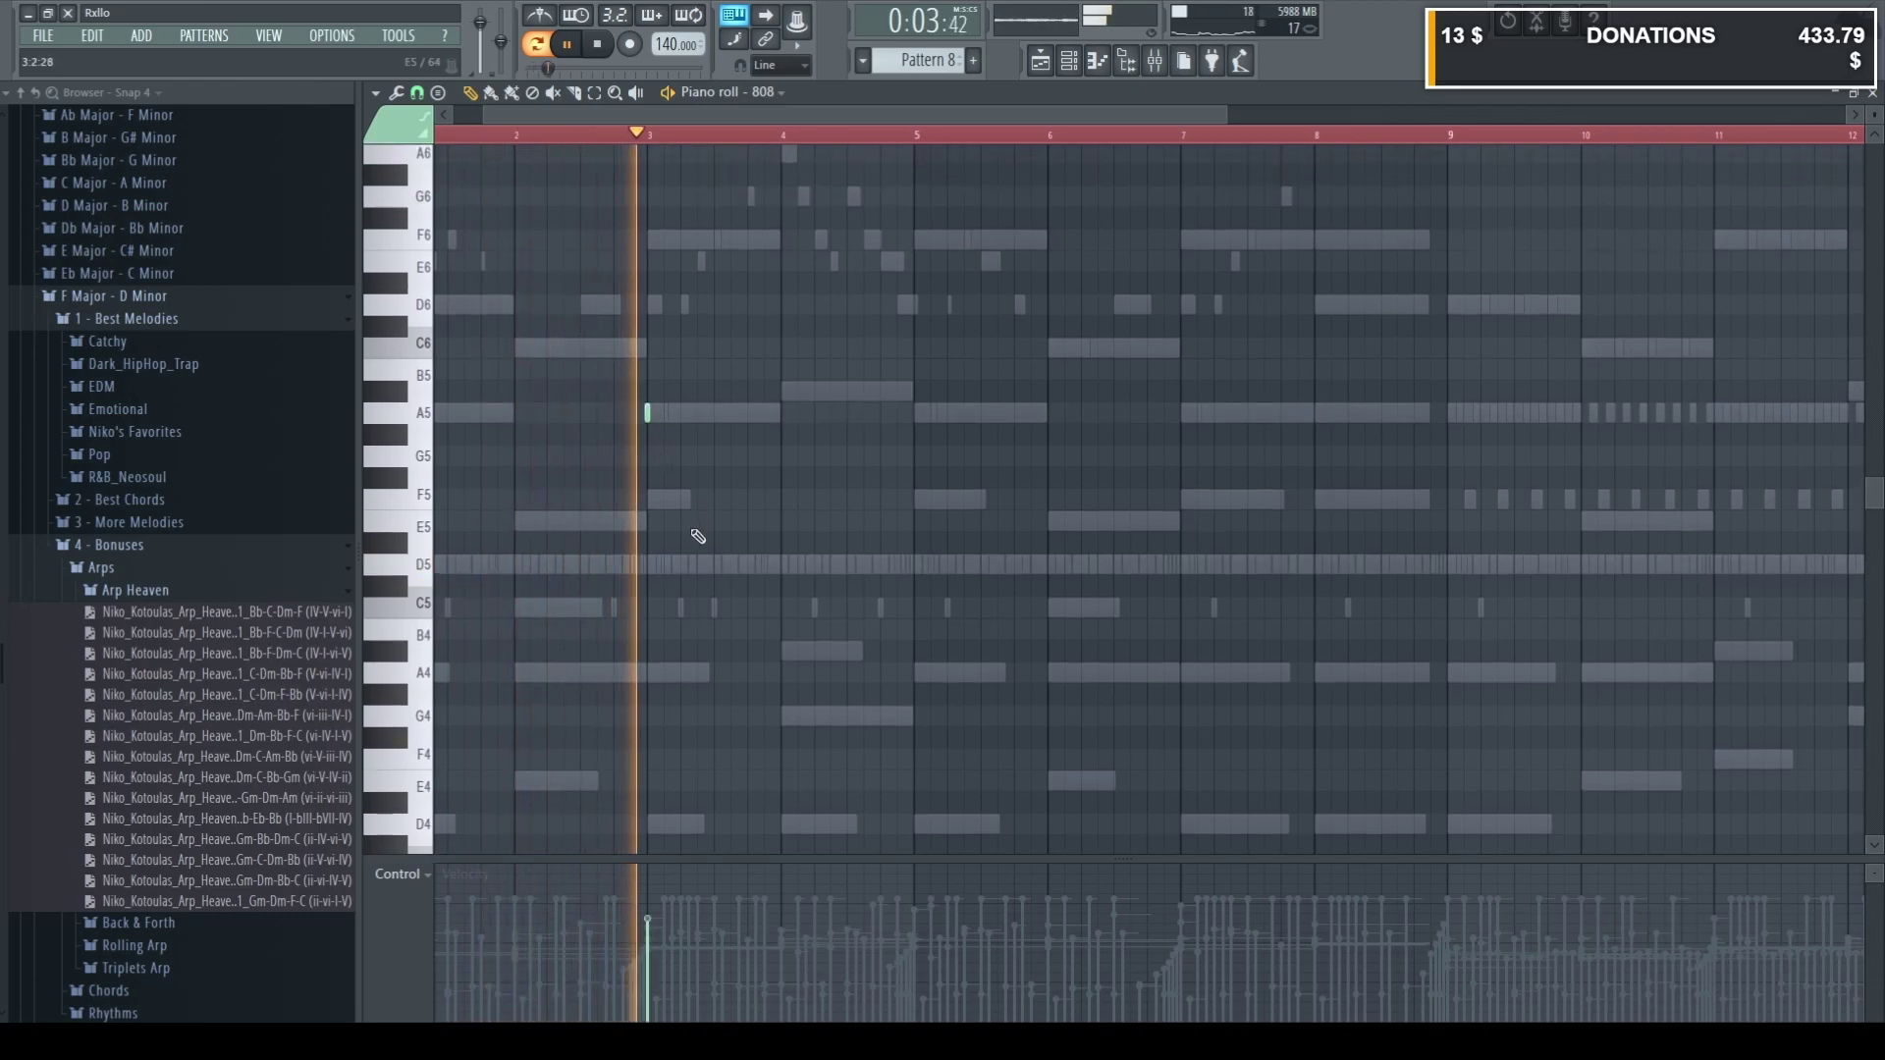
pyautogui.press('space')
pyautogui.click(739, 434)
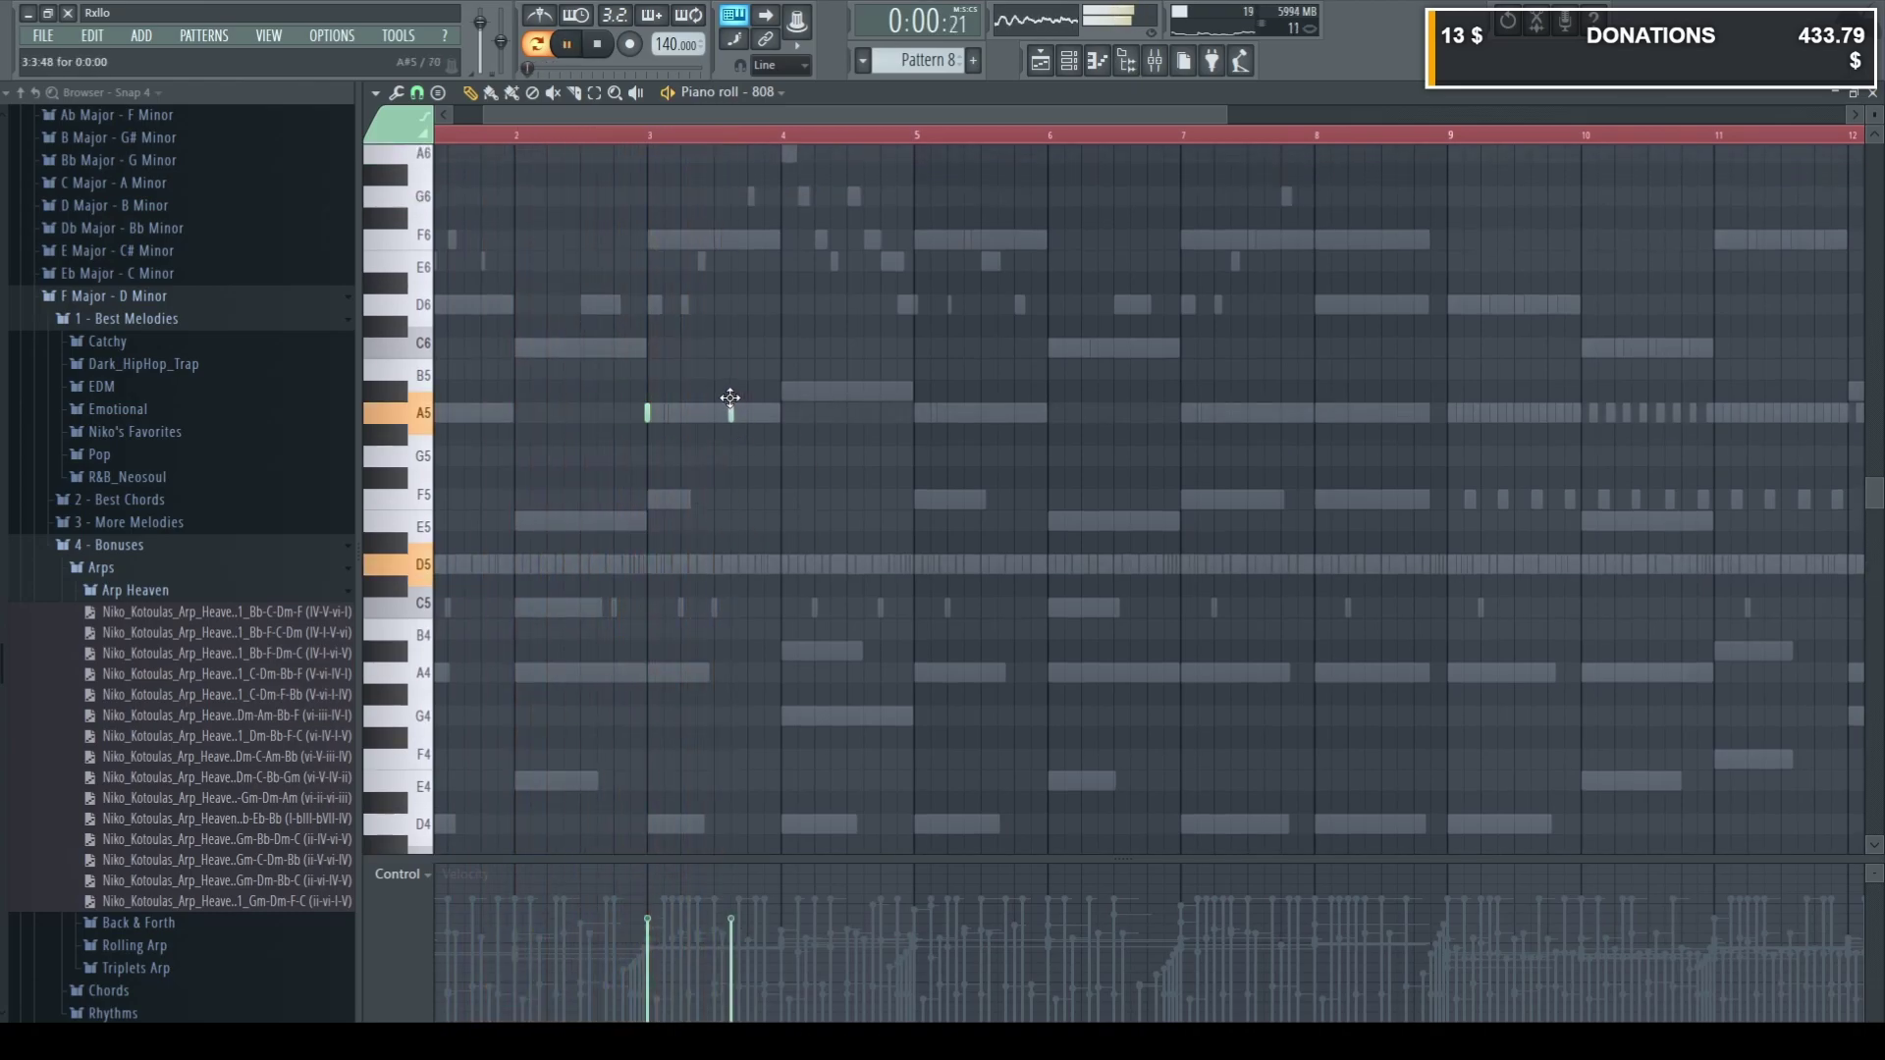
pyautogui.scroll(-4, 746, 441)
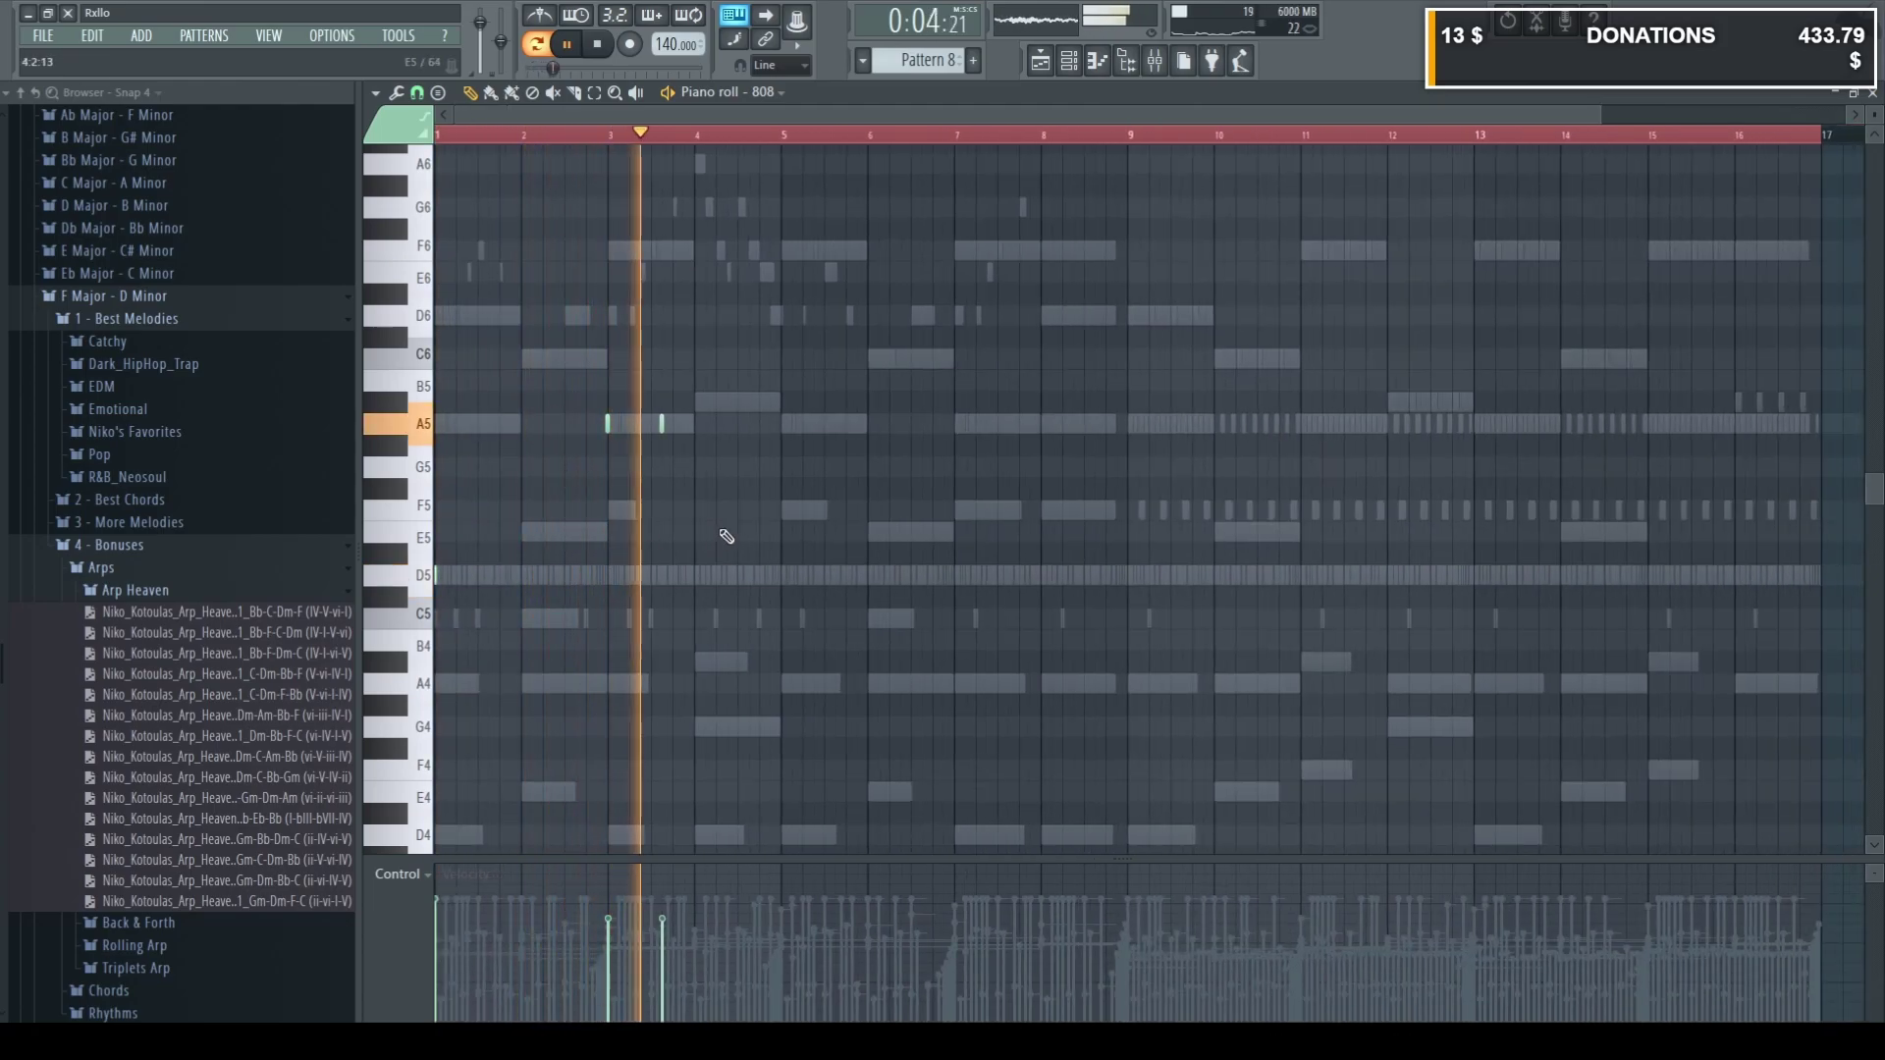
# Draw a short C6 note on the fourth beat of bar 2 in the 808's piano roll.
pyautogui.press('space')
pyautogui.scroll(4, 687, 511)
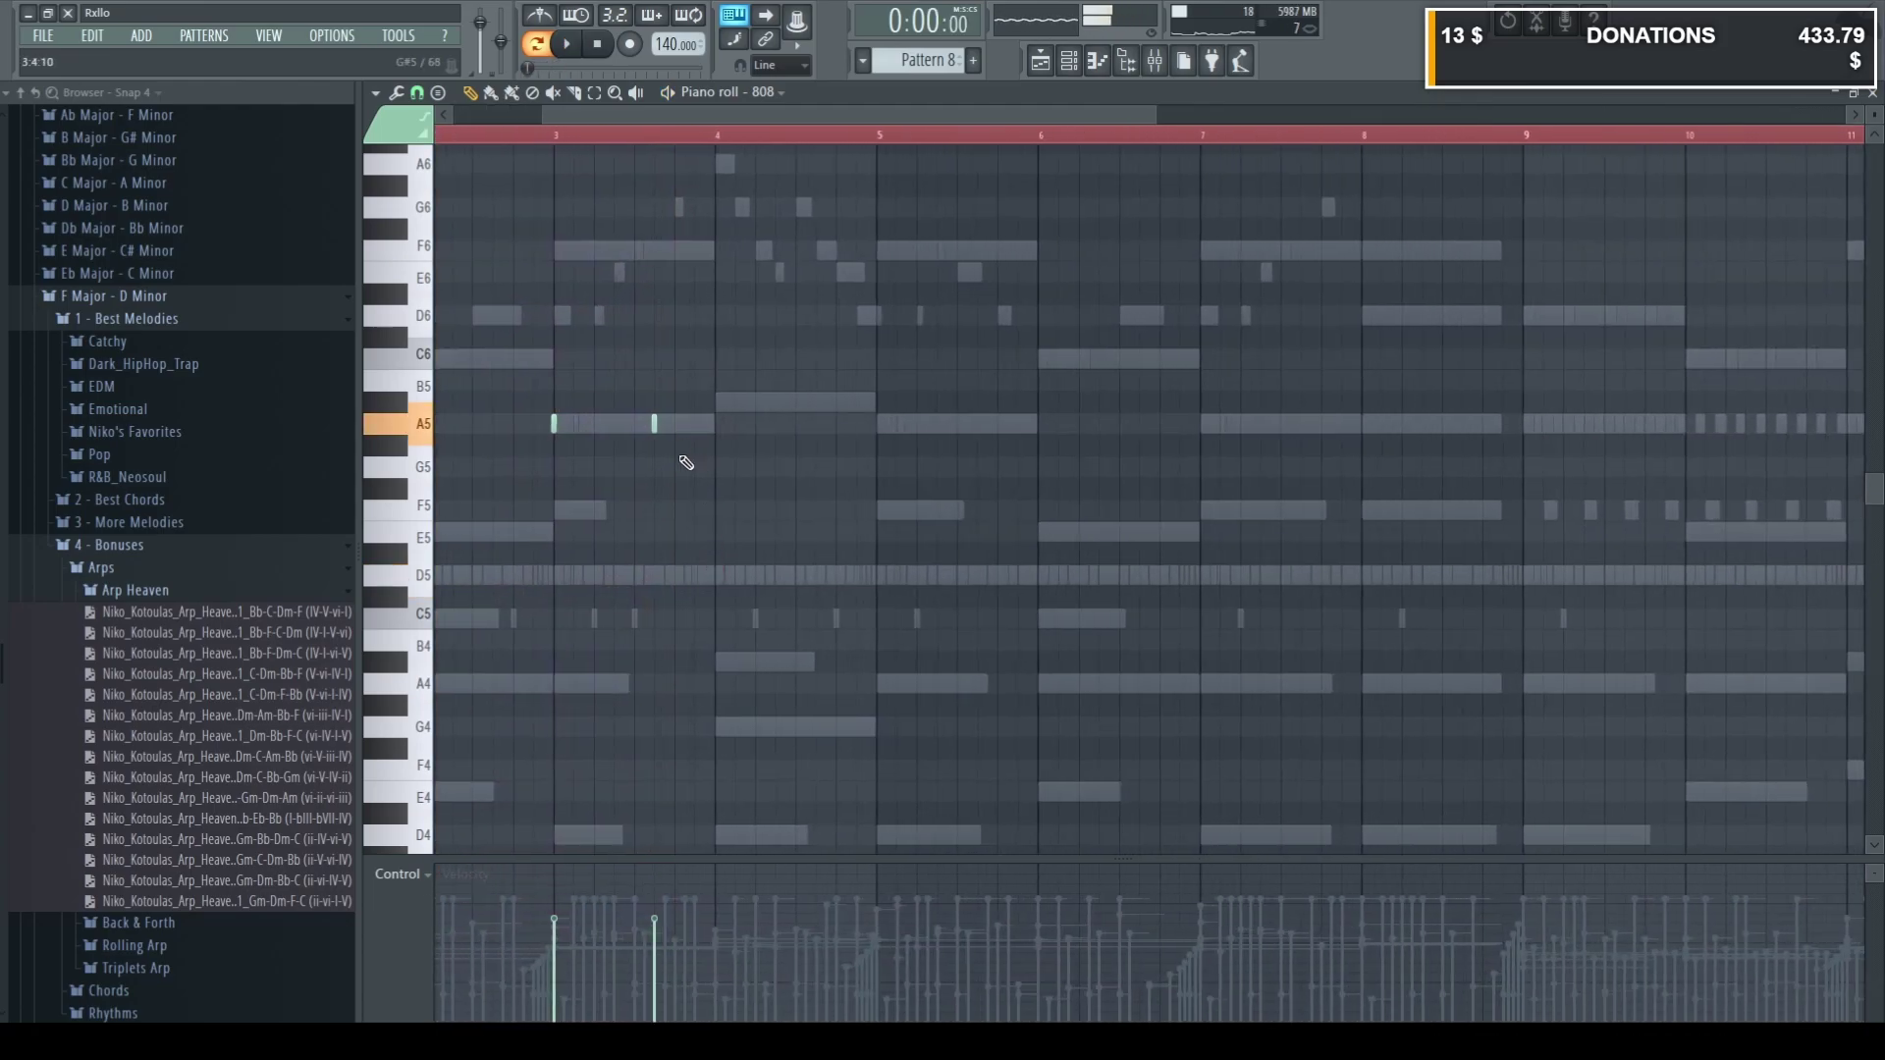
pyautogui.press('space')
pyautogui.click(1871, 93)
pyautogui.press('space')
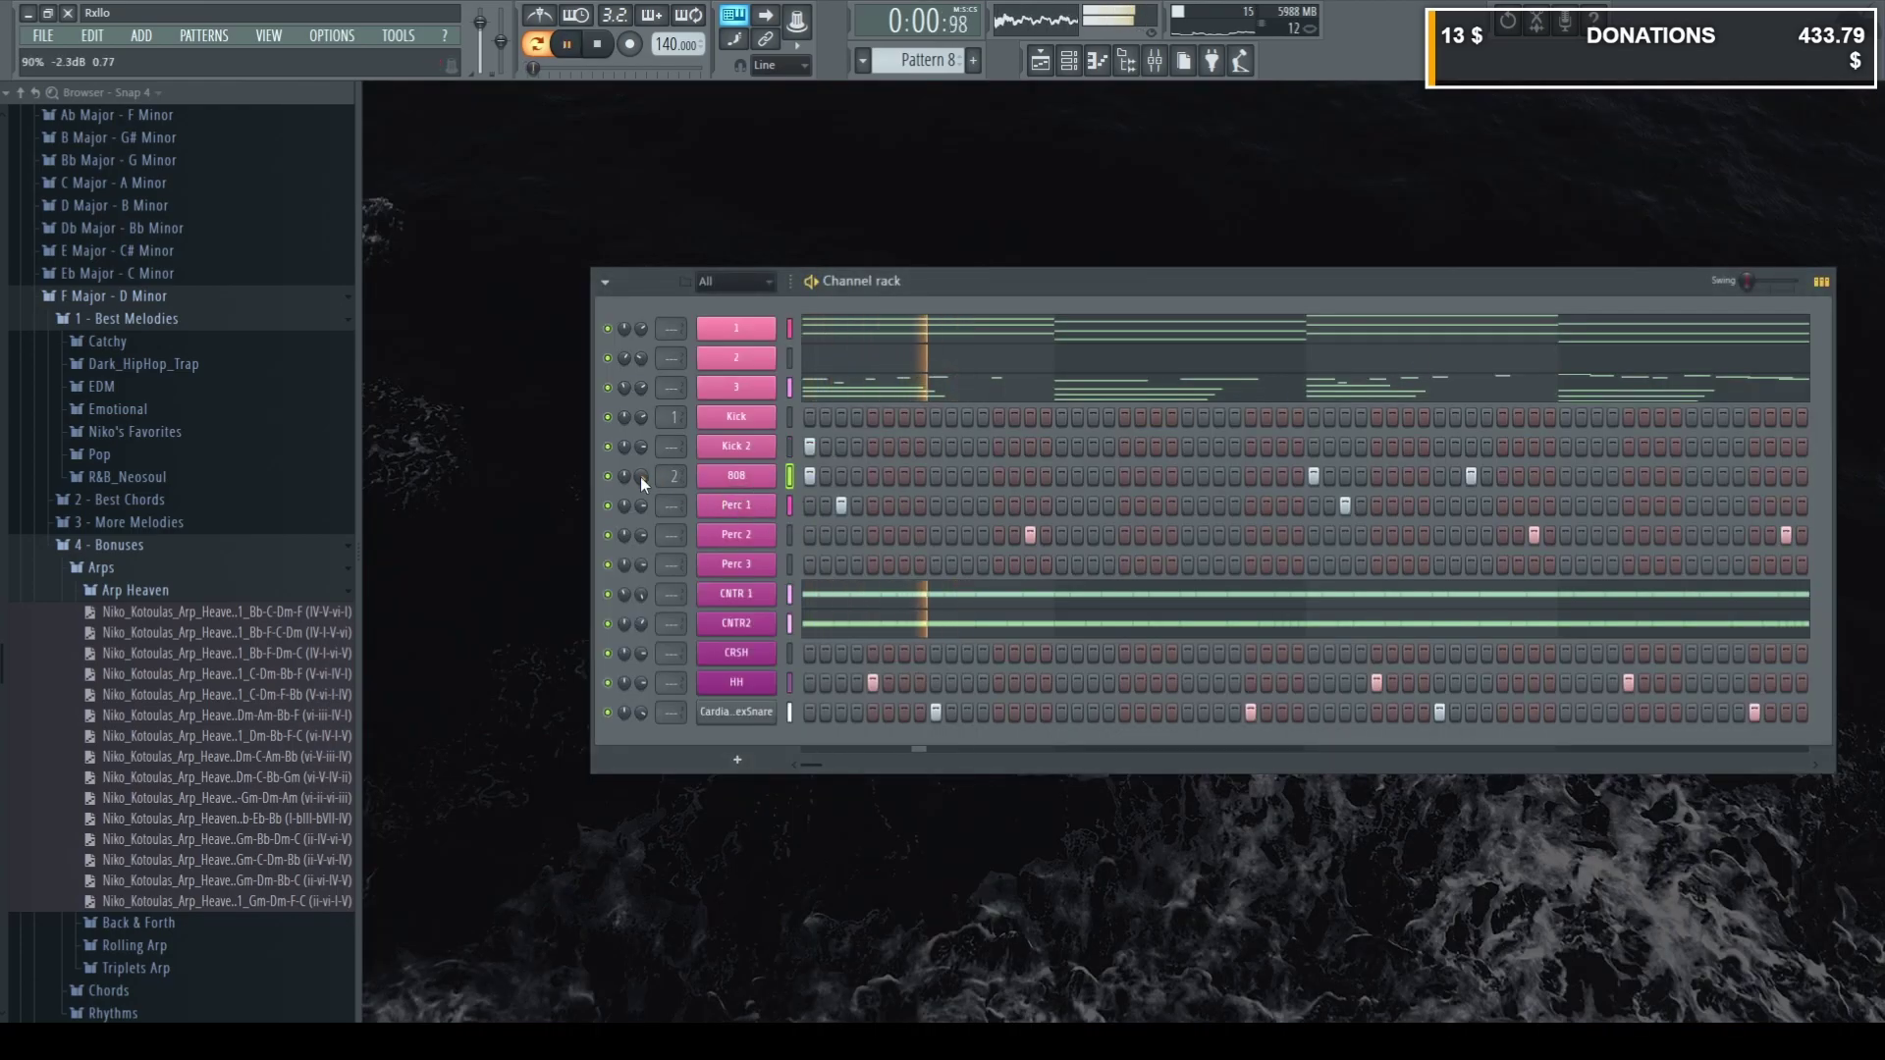
pyautogui.rightClick(764, 477)
pyautogui.click(788, 512)
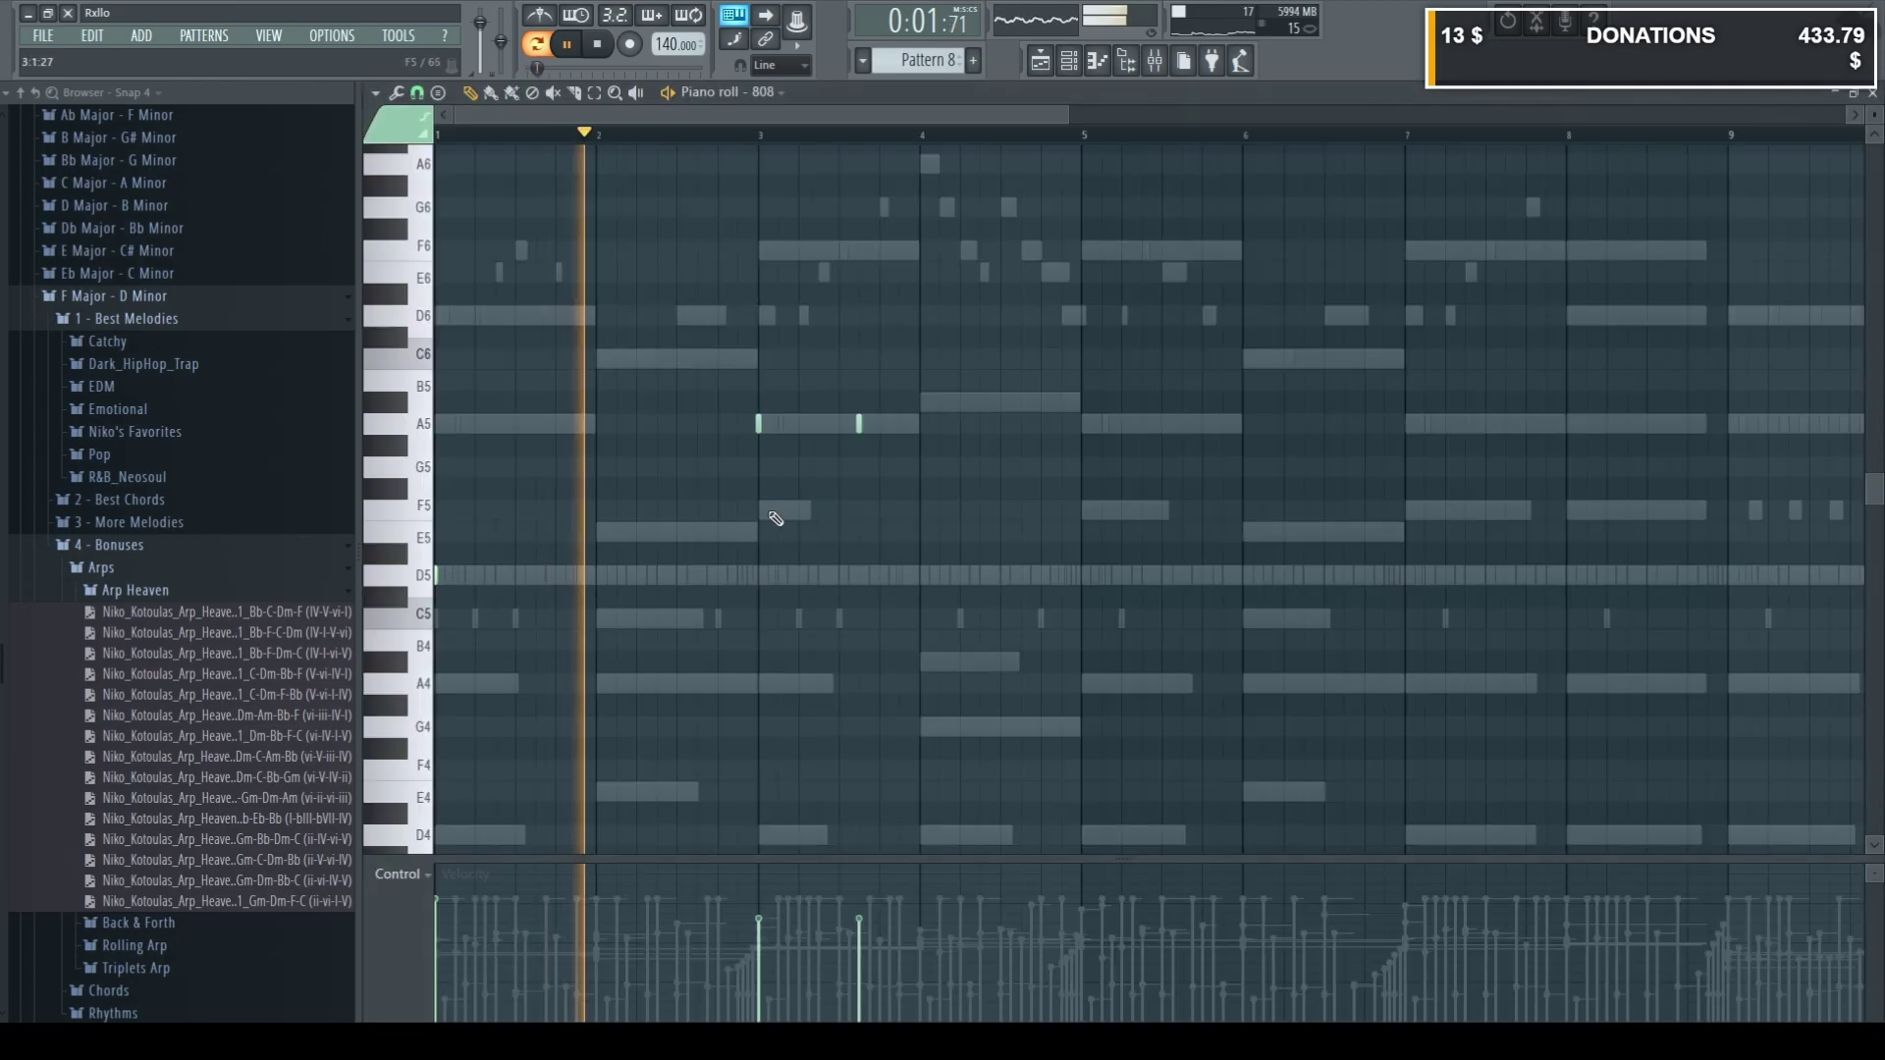
pyautogui.click(720, 359)
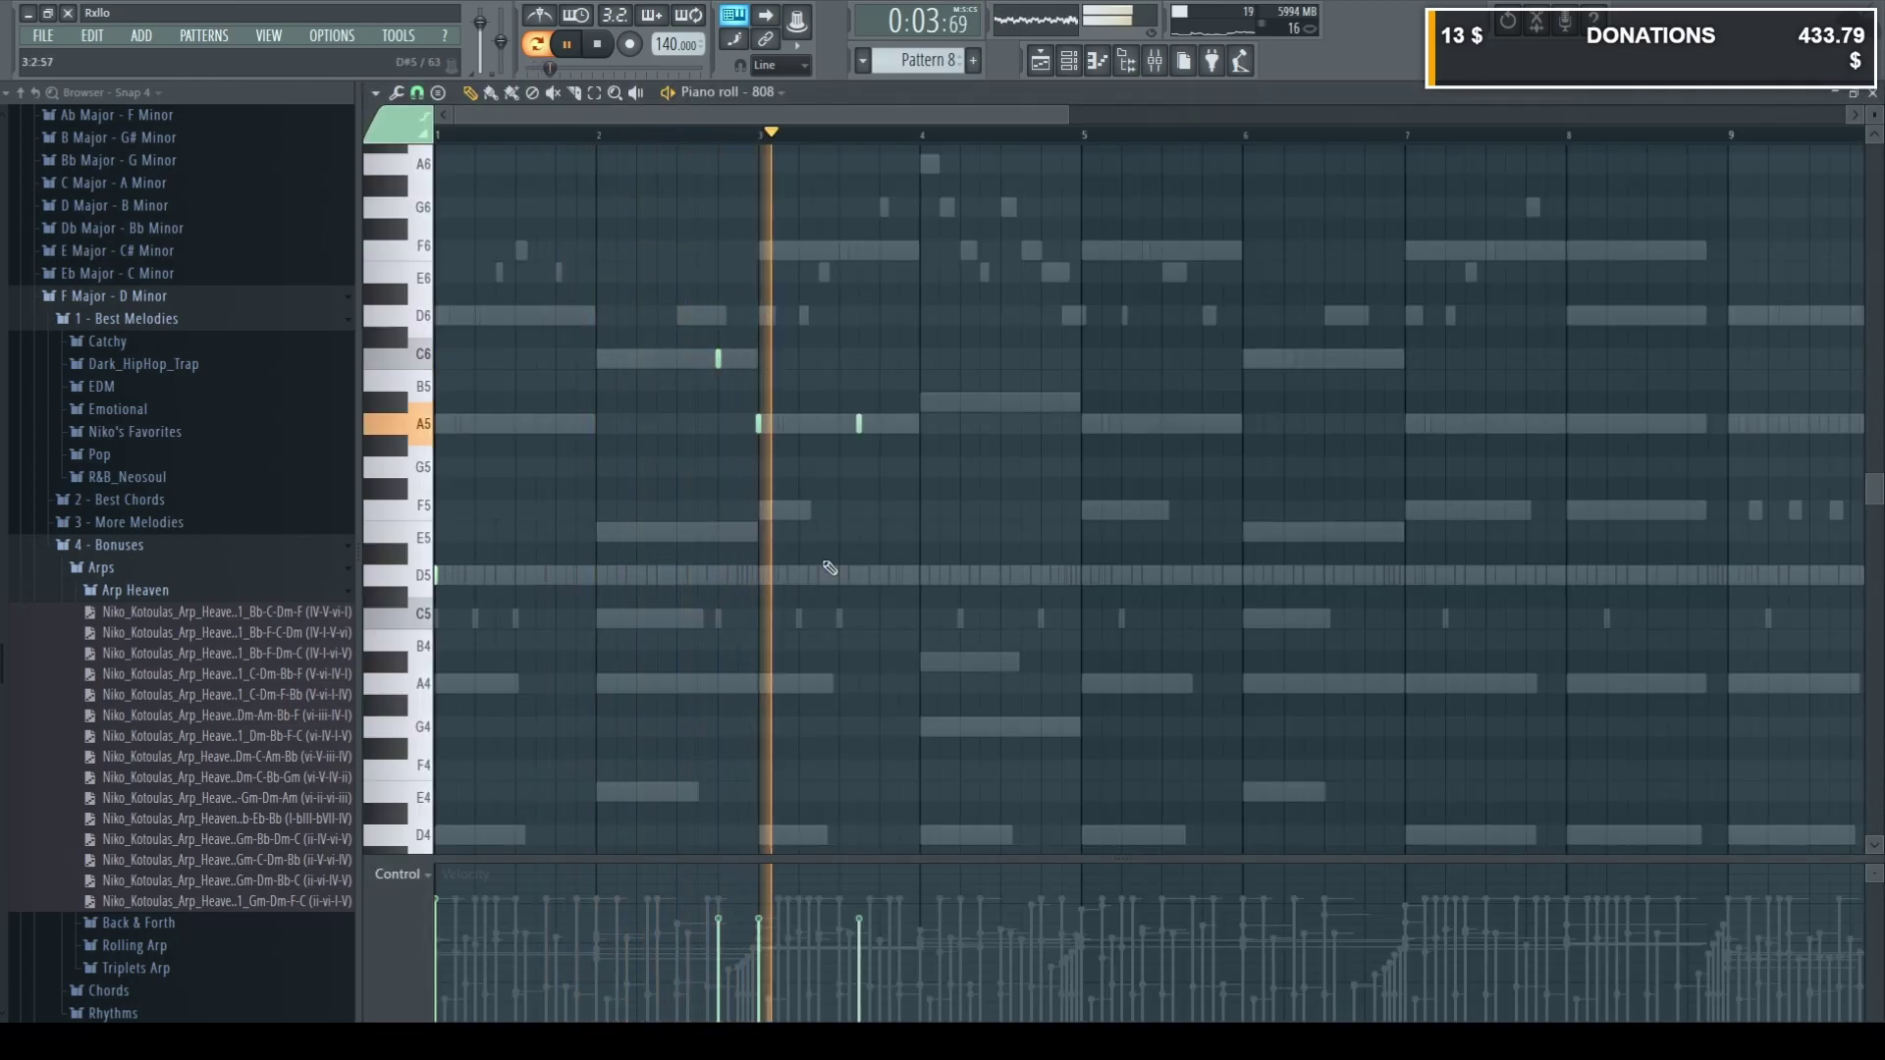
# Delete the 808's short C6 note in bar 2 and the two A5 notes in bar 3.
pyautogui.press('space')
pyautogui.press('space')
pyautogui.rightClick(859, 423)
pyautogui.rightClick(758, 424)
pyautogui.press('space')
pyautogui.keyDown('ctrl'); pyautogui.rightClick(673, 475); pyautogui.keyUp('ctrl')
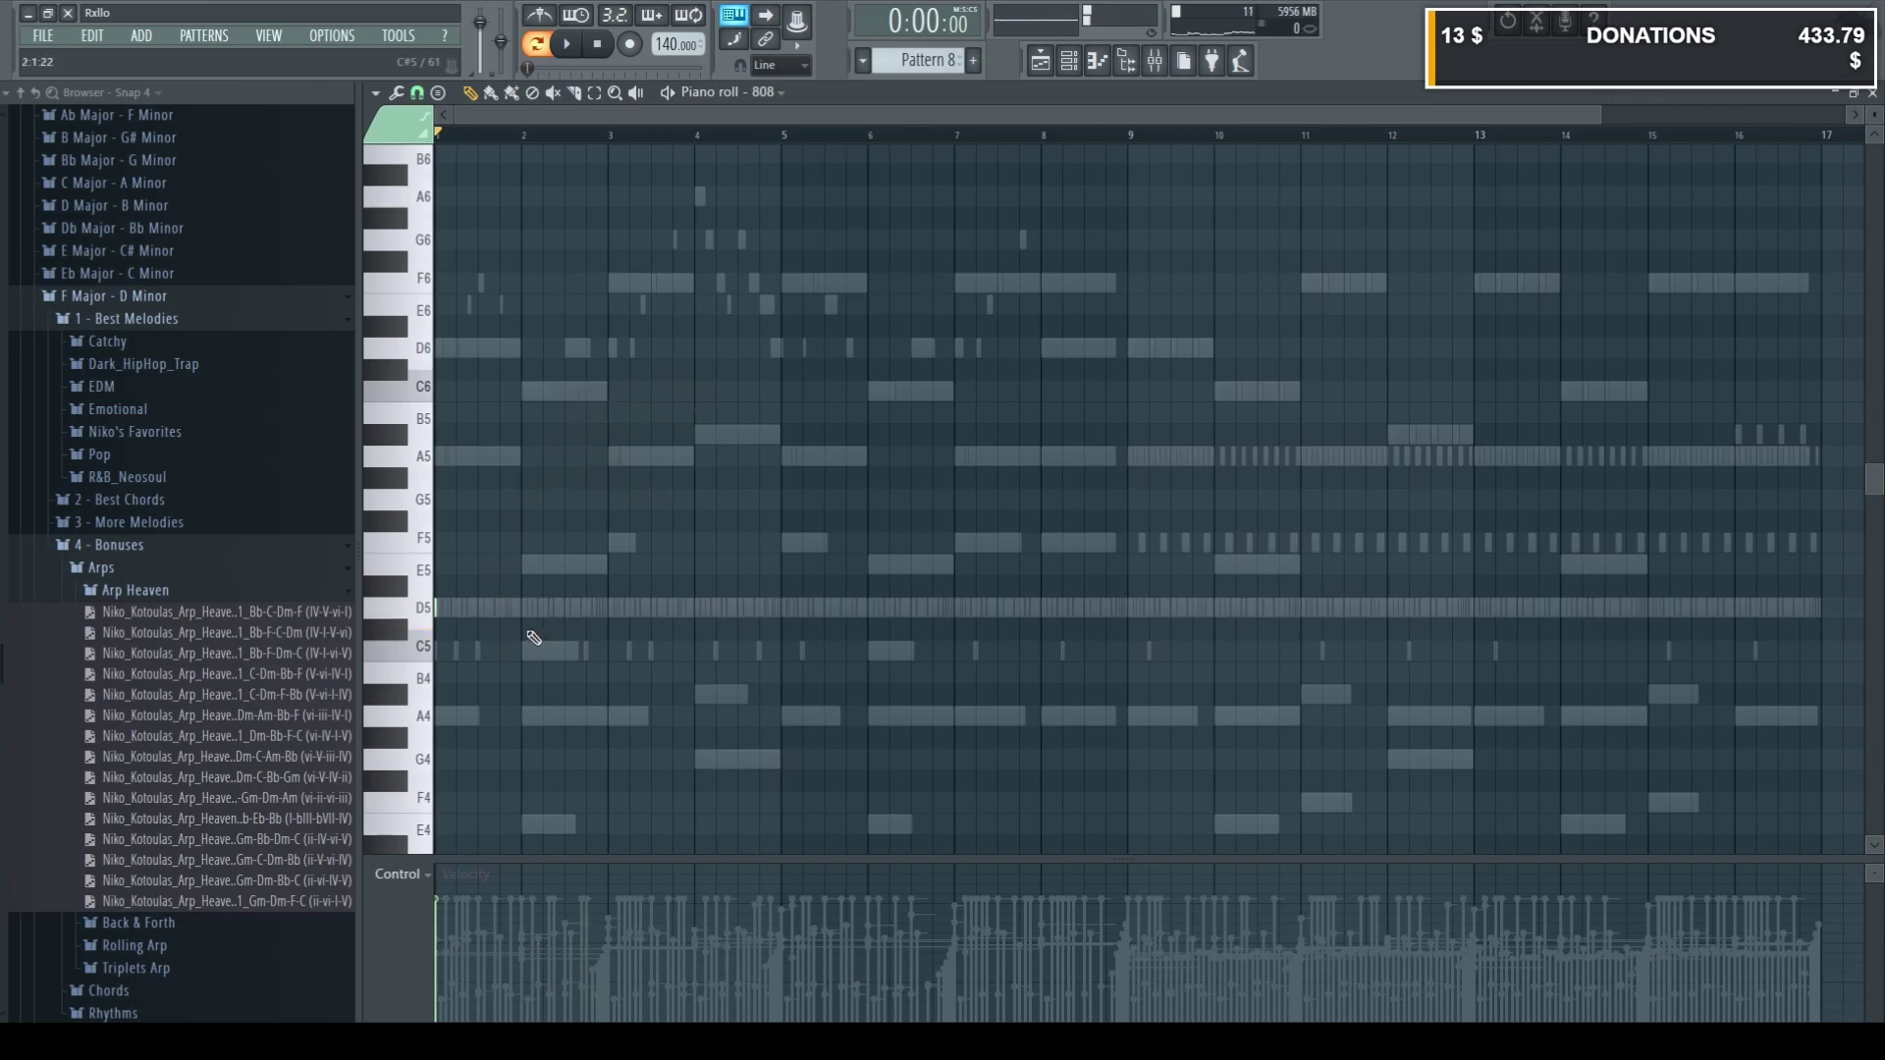
# Draw two short 808 notes: D5 at the start of bar 3 and E5 on bar 2's second beat.
pyautogui.scroll(4, 677, 559)
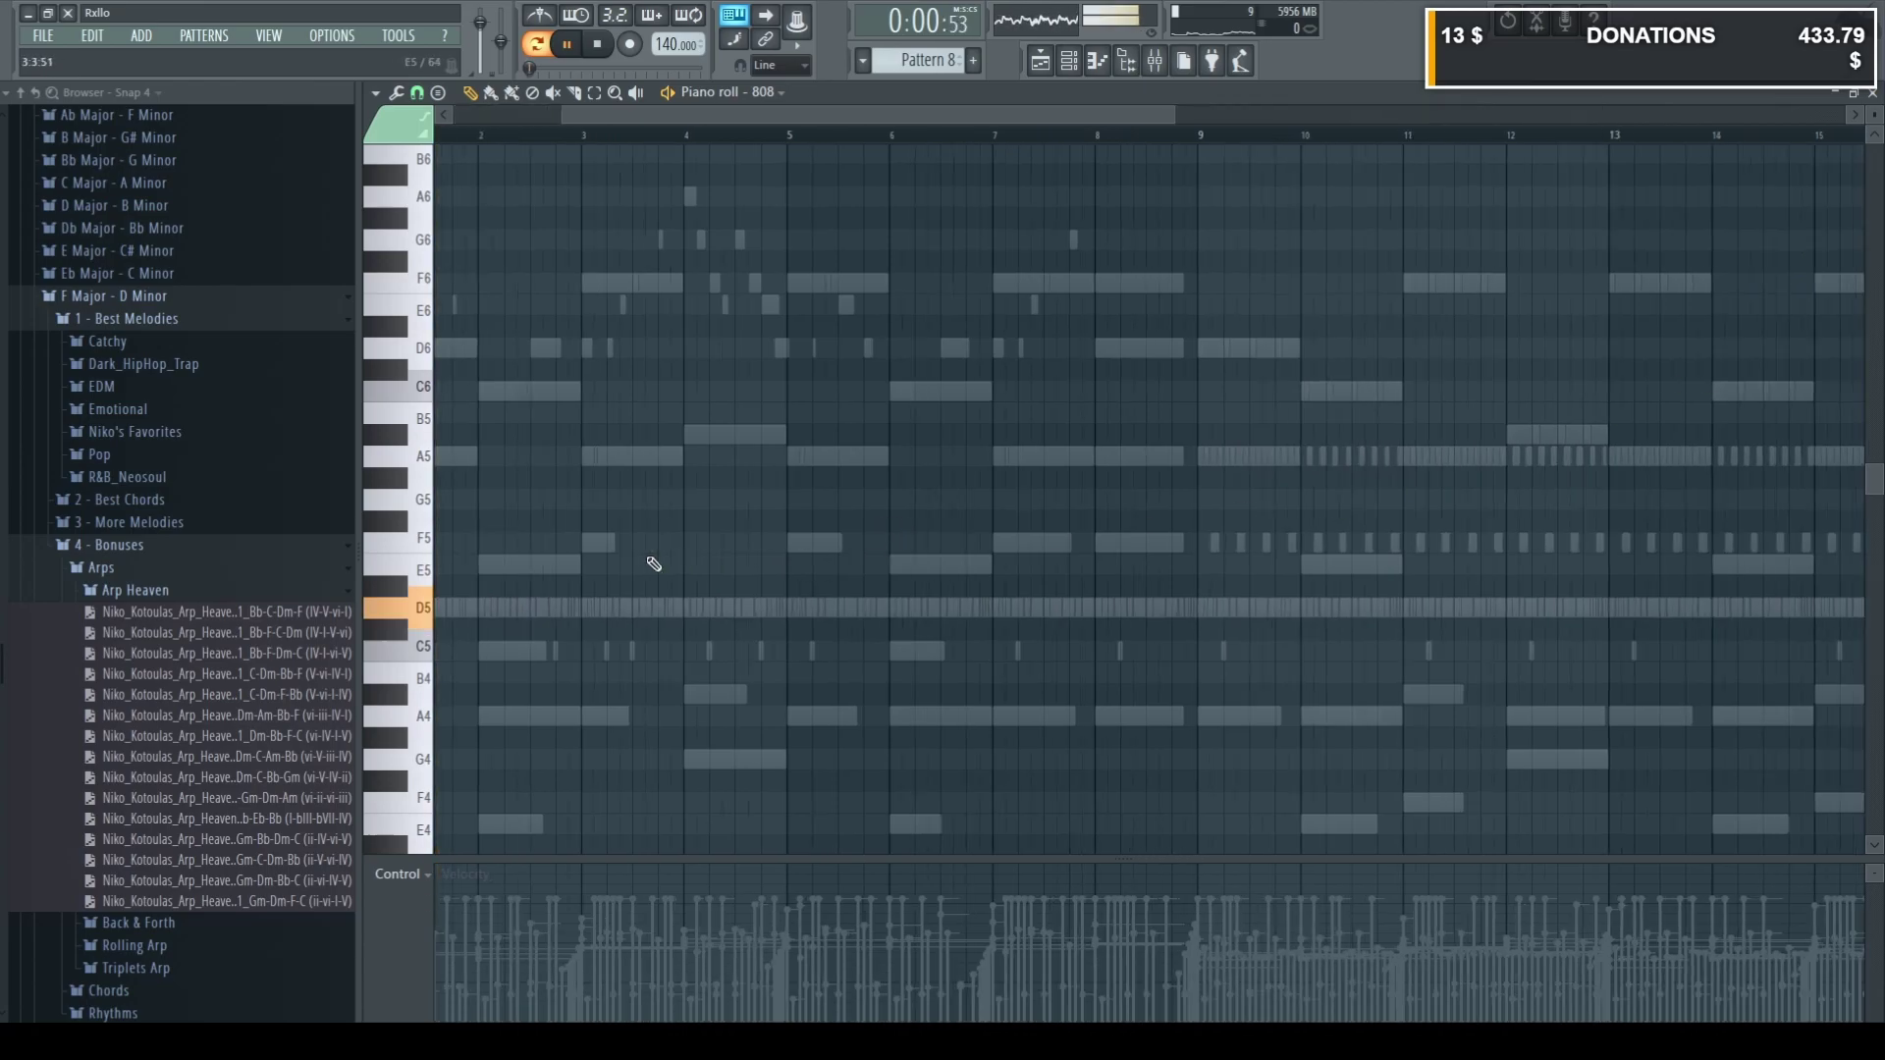
pyautogui.moveTo(756, 114); pyautogui.dragTo(641, 114)
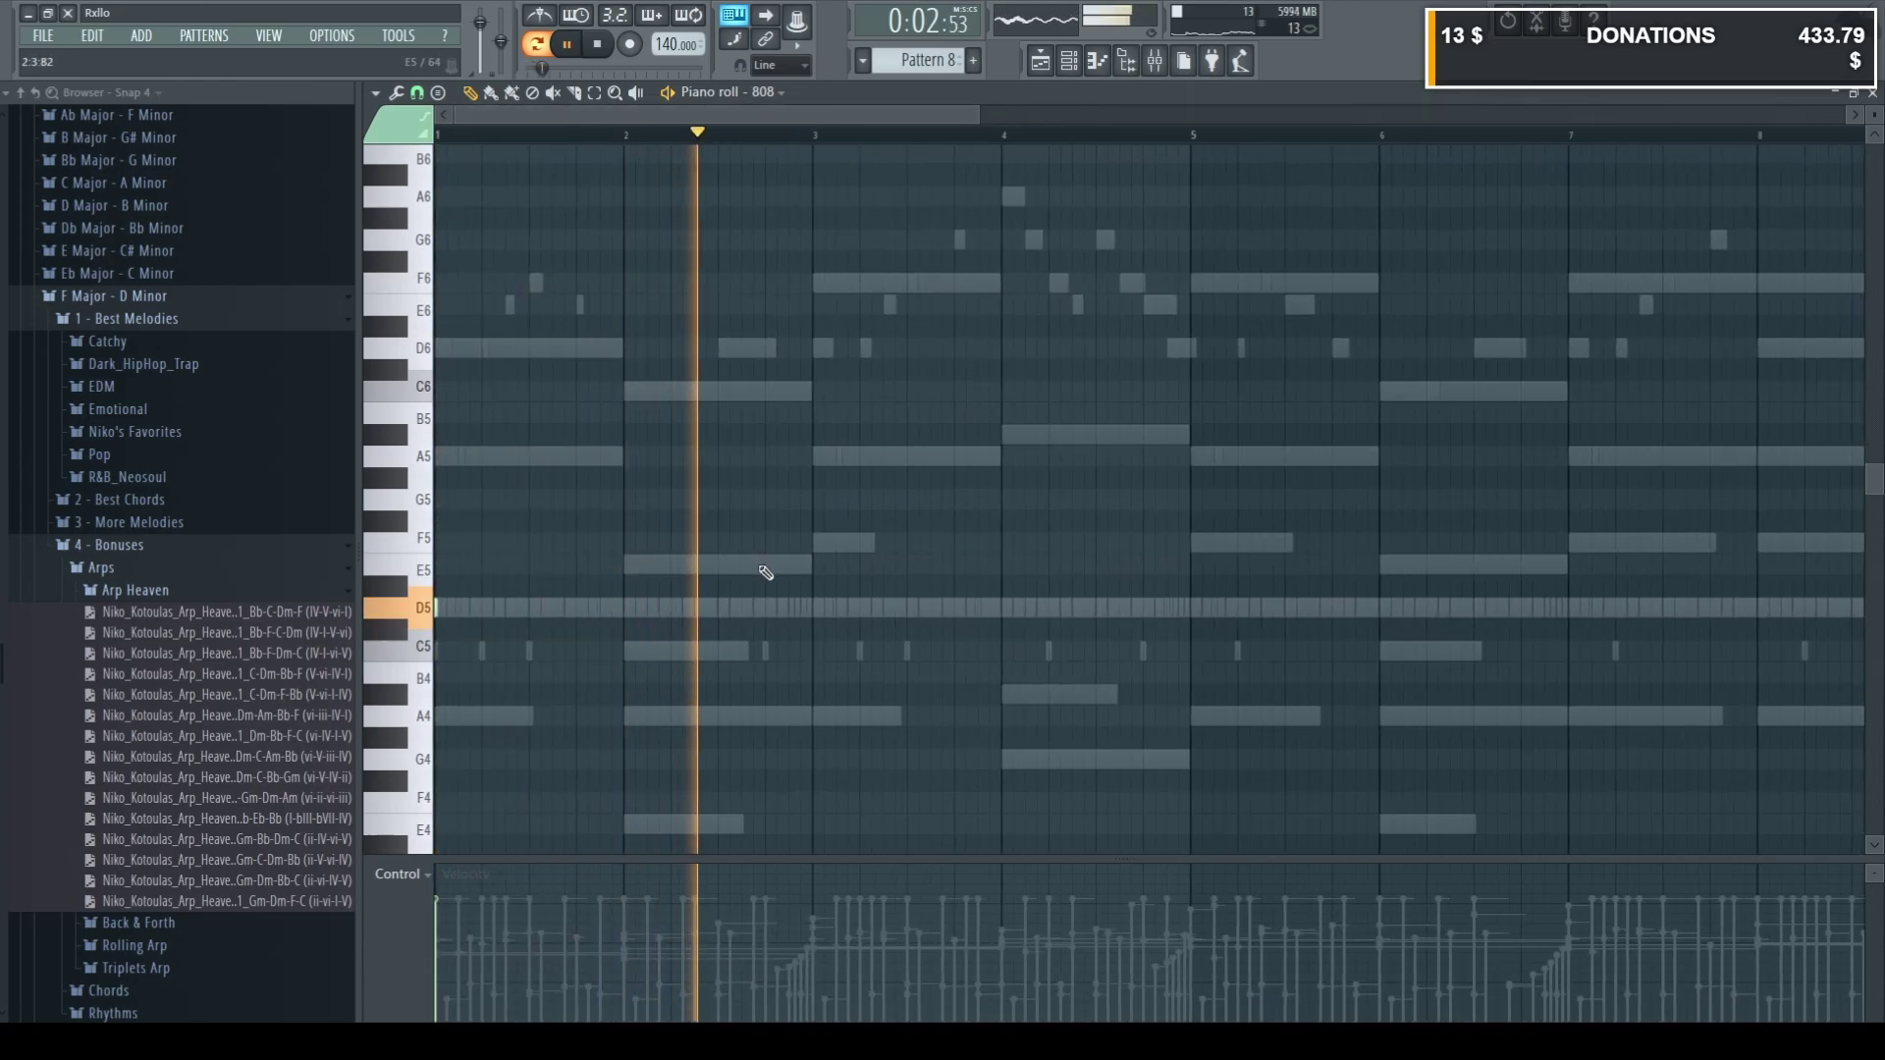
pyautogui.click(813, 607)
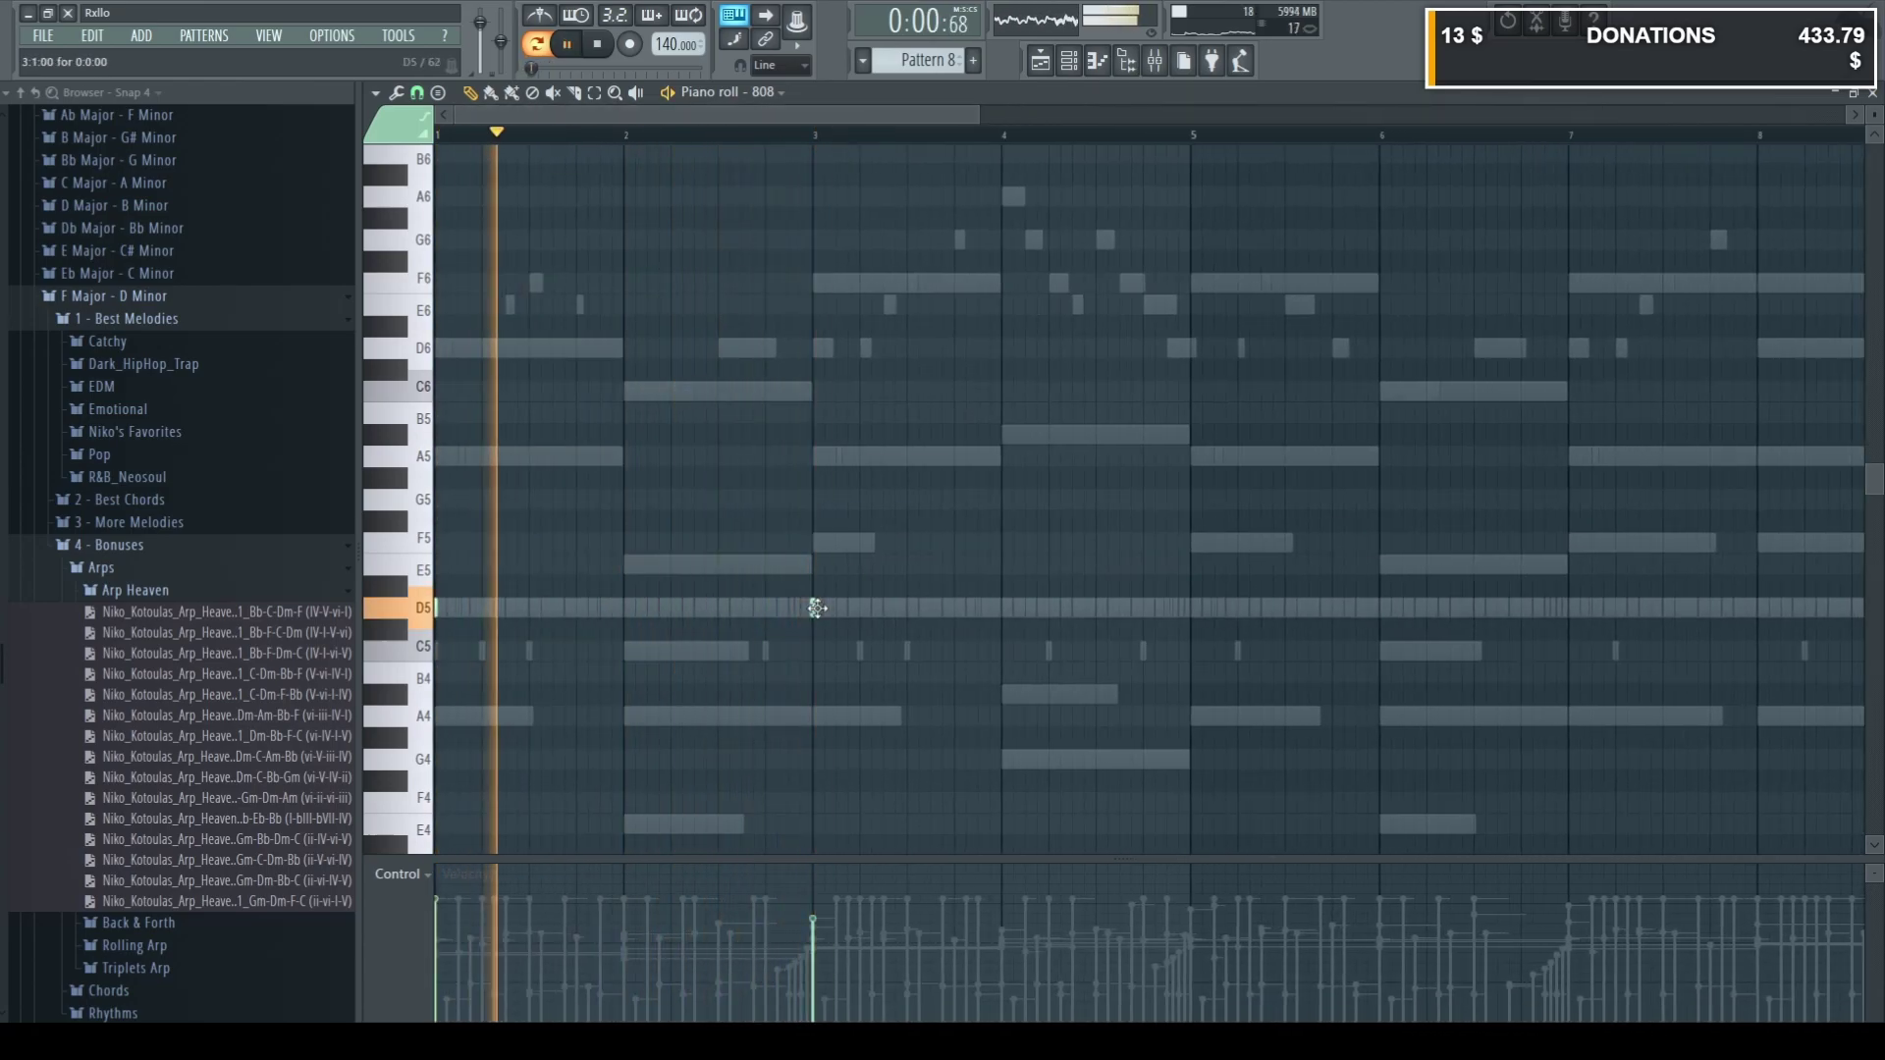
pyautogui.press('space')
pyautogui.press('space')
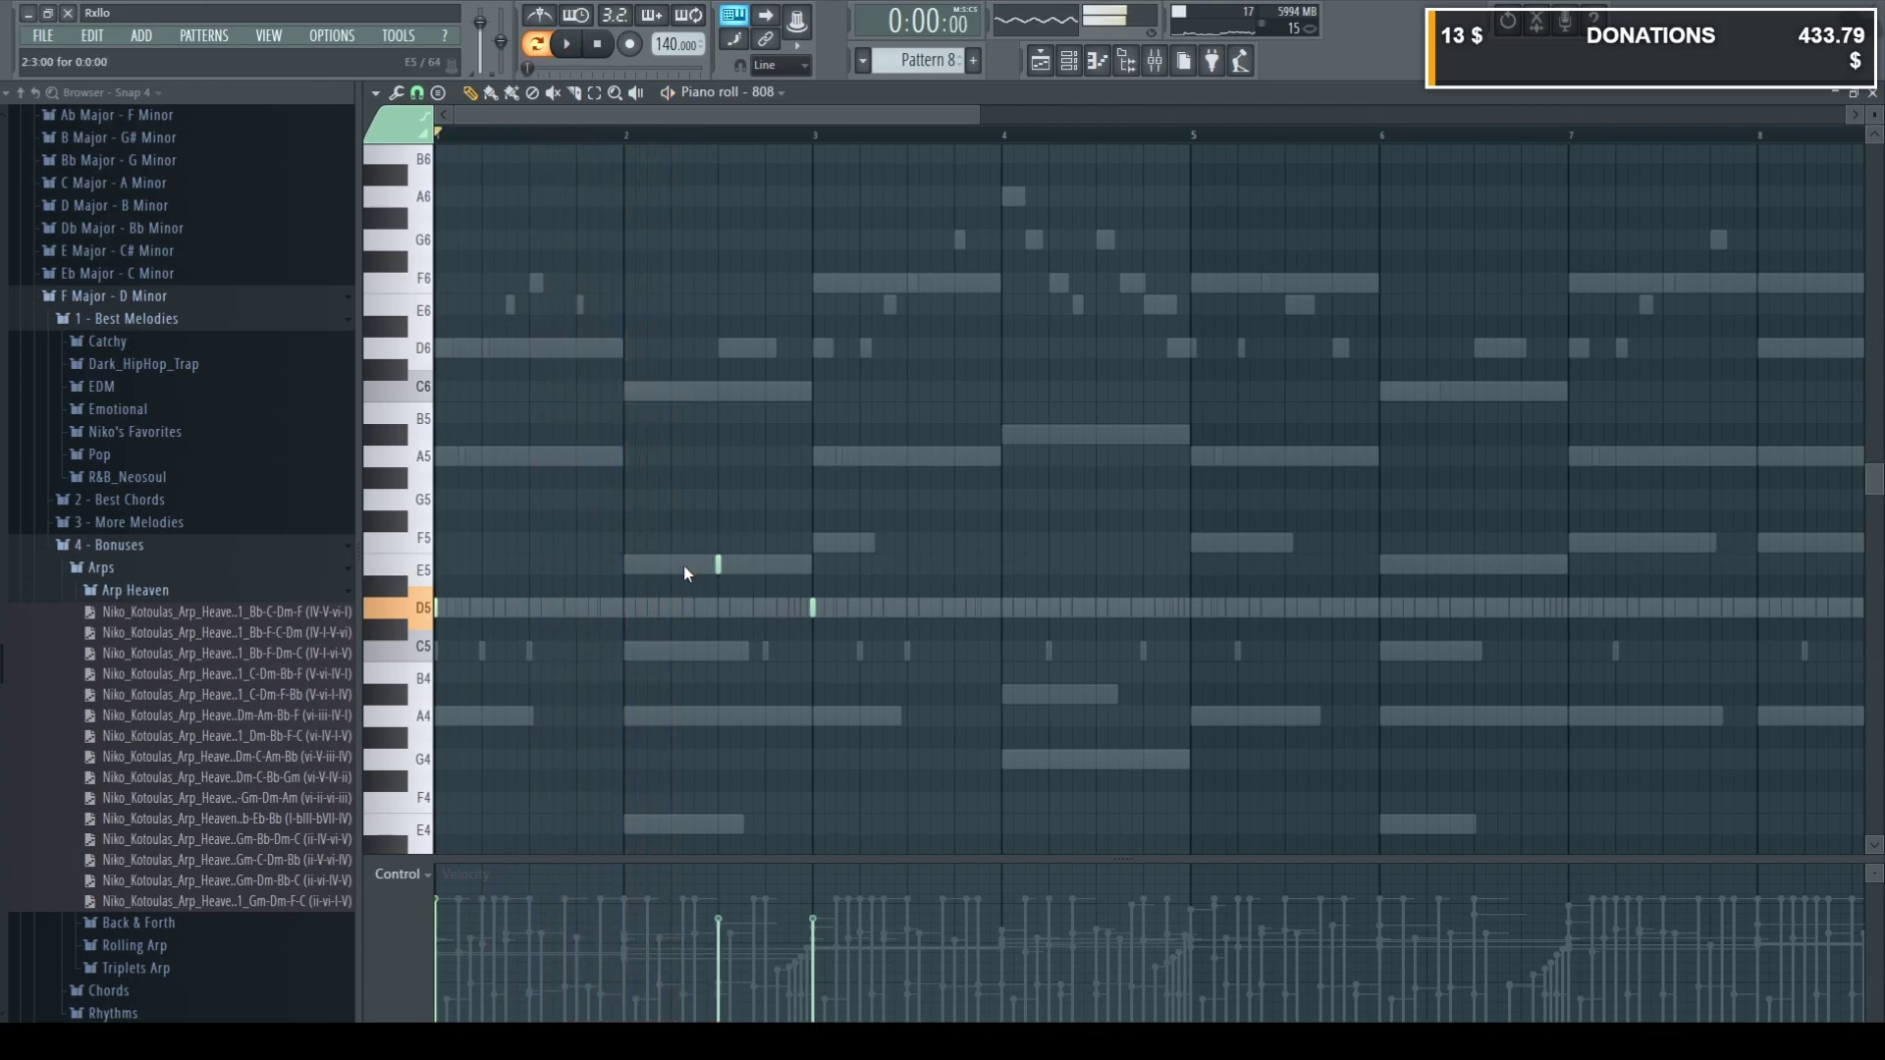
pyautogui.moveTo(716, 565); pyautogui.dragTo(668, 564)
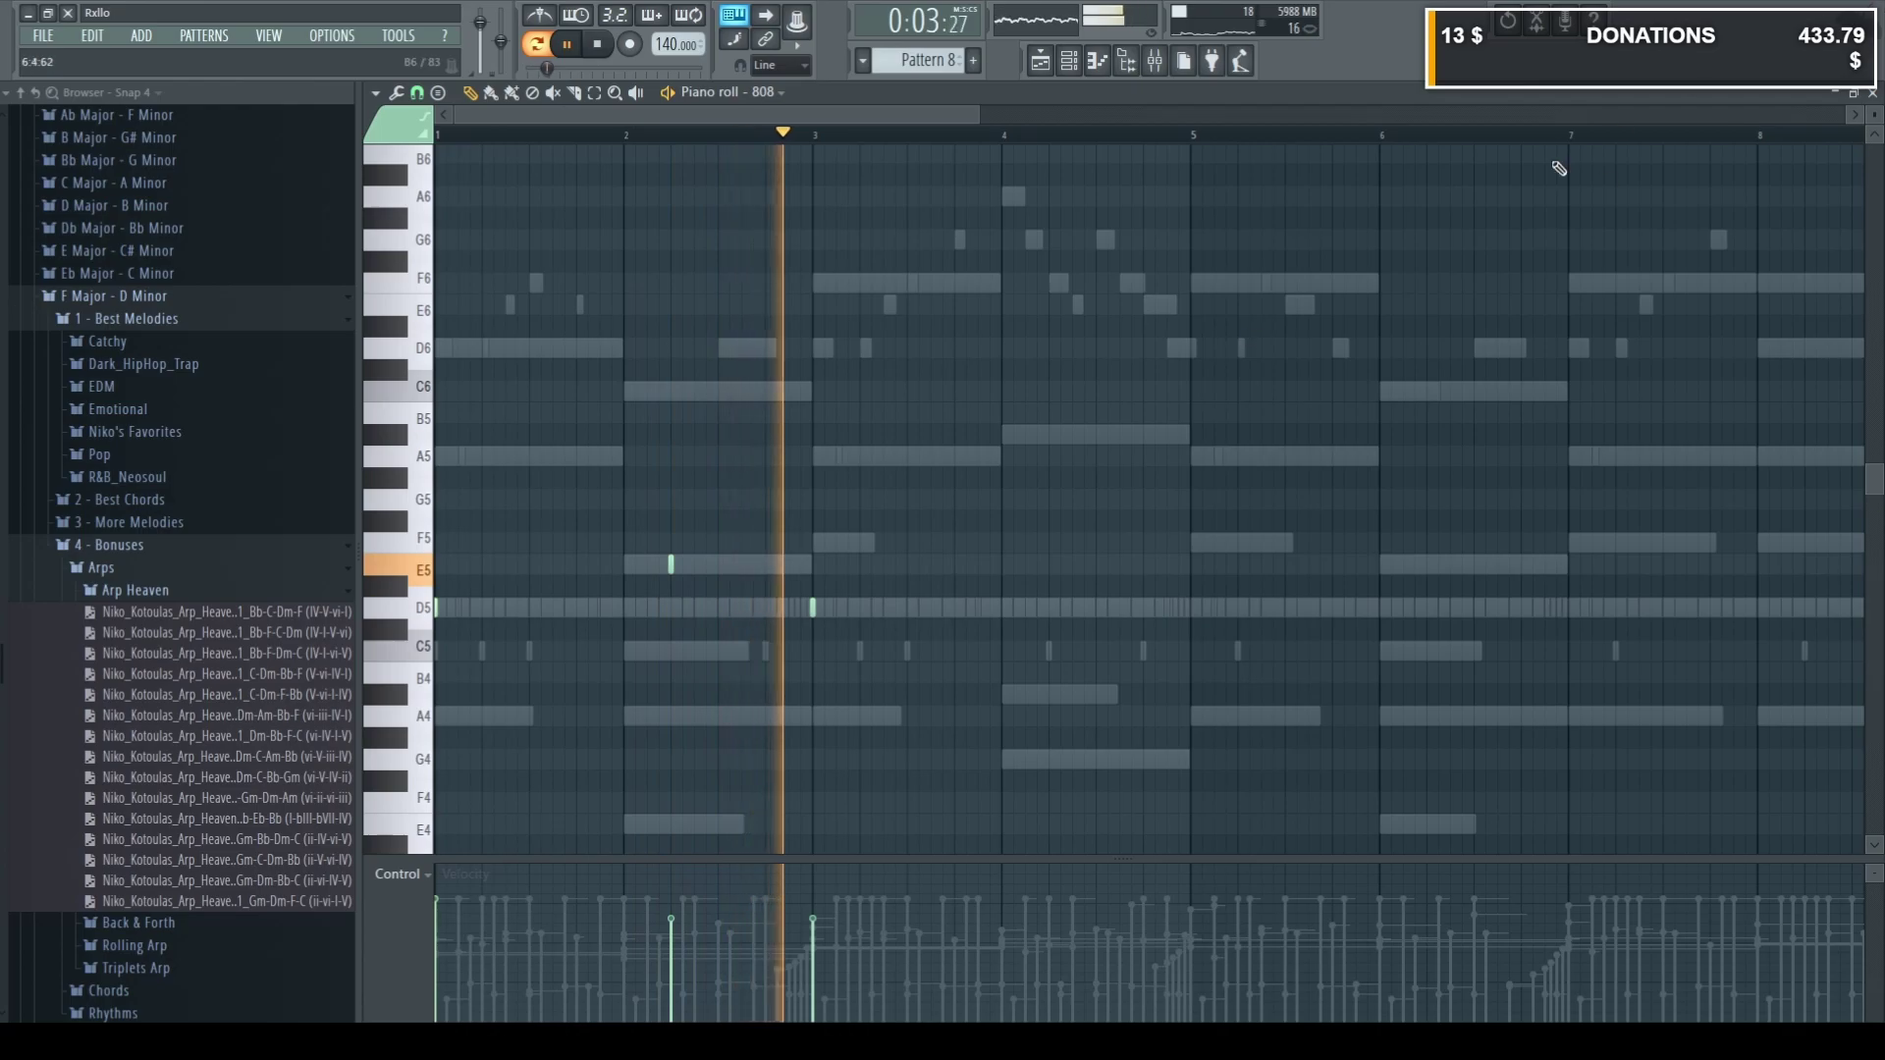
# Draw three short A#5 808 notes in bar 4: on beats three and four, and half a beat after beat four.
pyautogui.scroll(-2, 1045, 621)
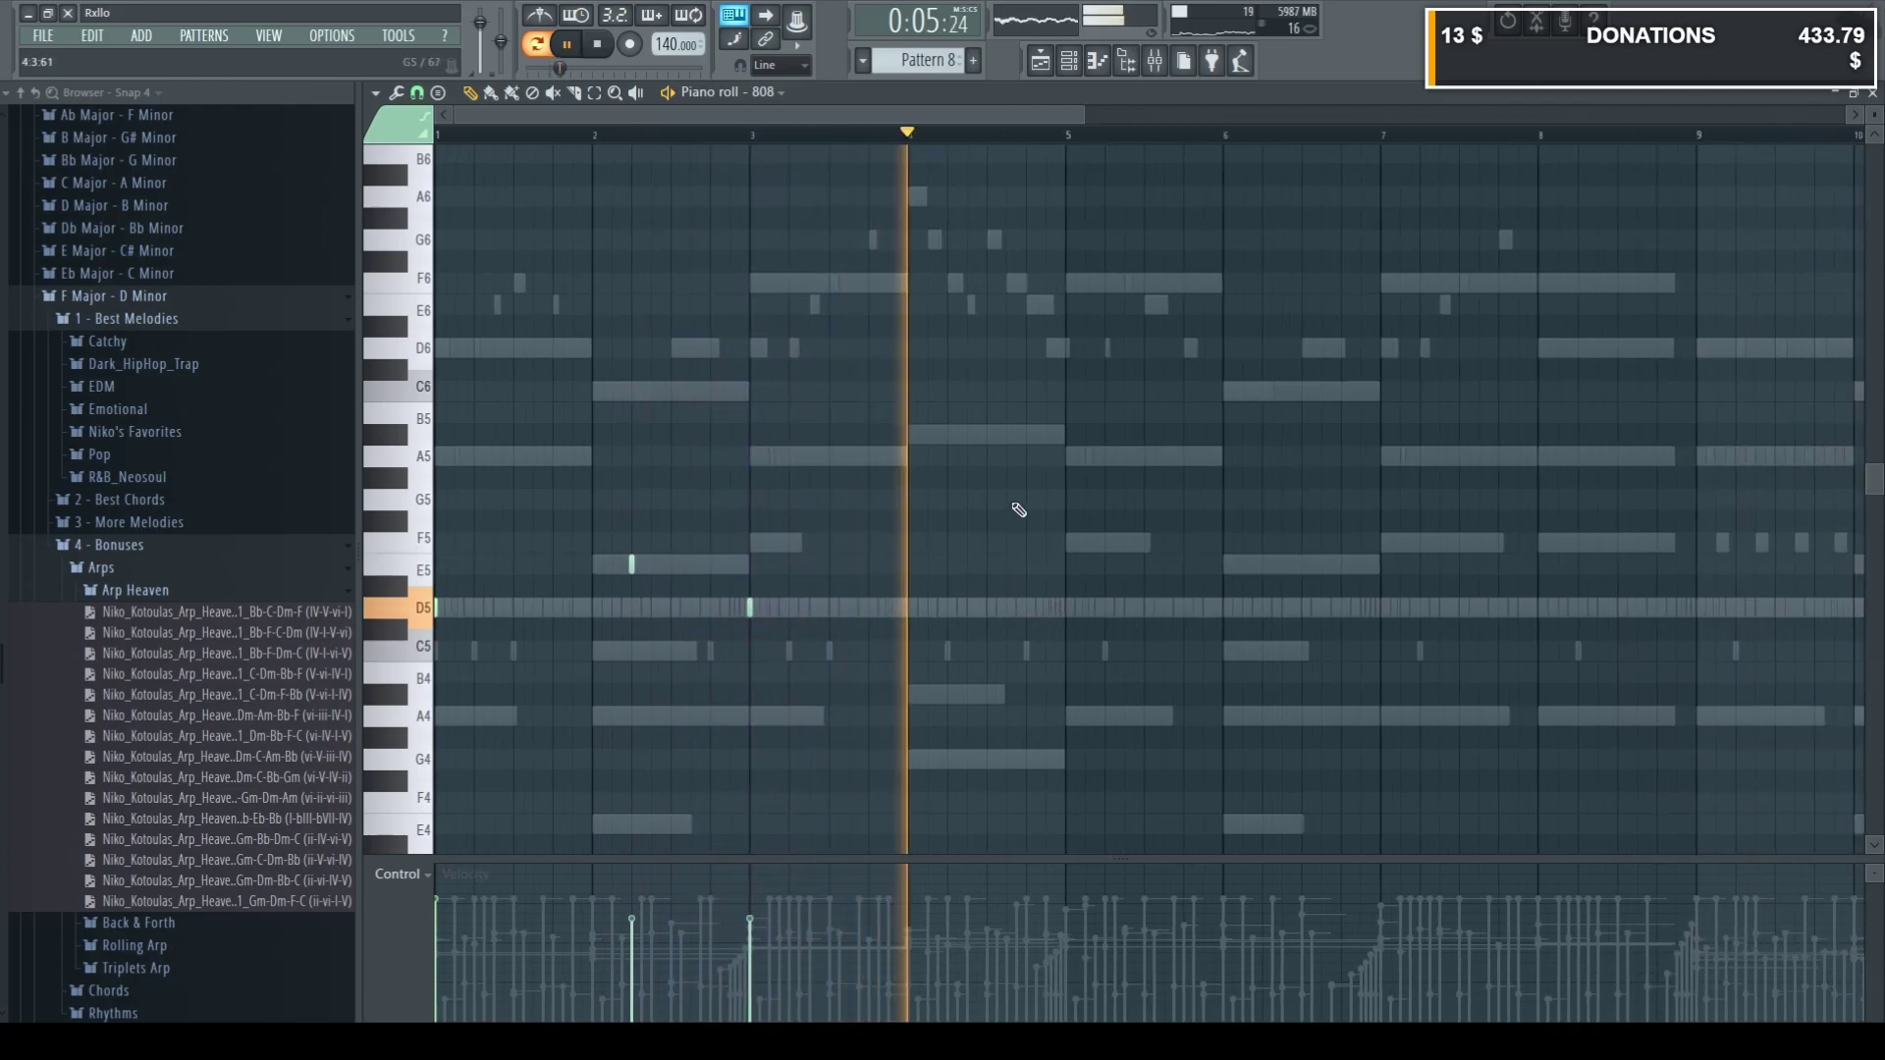
pyautogui.click(988, 433)
pyautogui.press('space')
pyautogui.press('space')
pyautogui.click(1026, 433)
pyautogui.click(1046, 433)
# Copy all 808 notes from bars 1 to 4 so the copy starts at bar 5.
pyautogui.hotkey('ctrl', 'a')
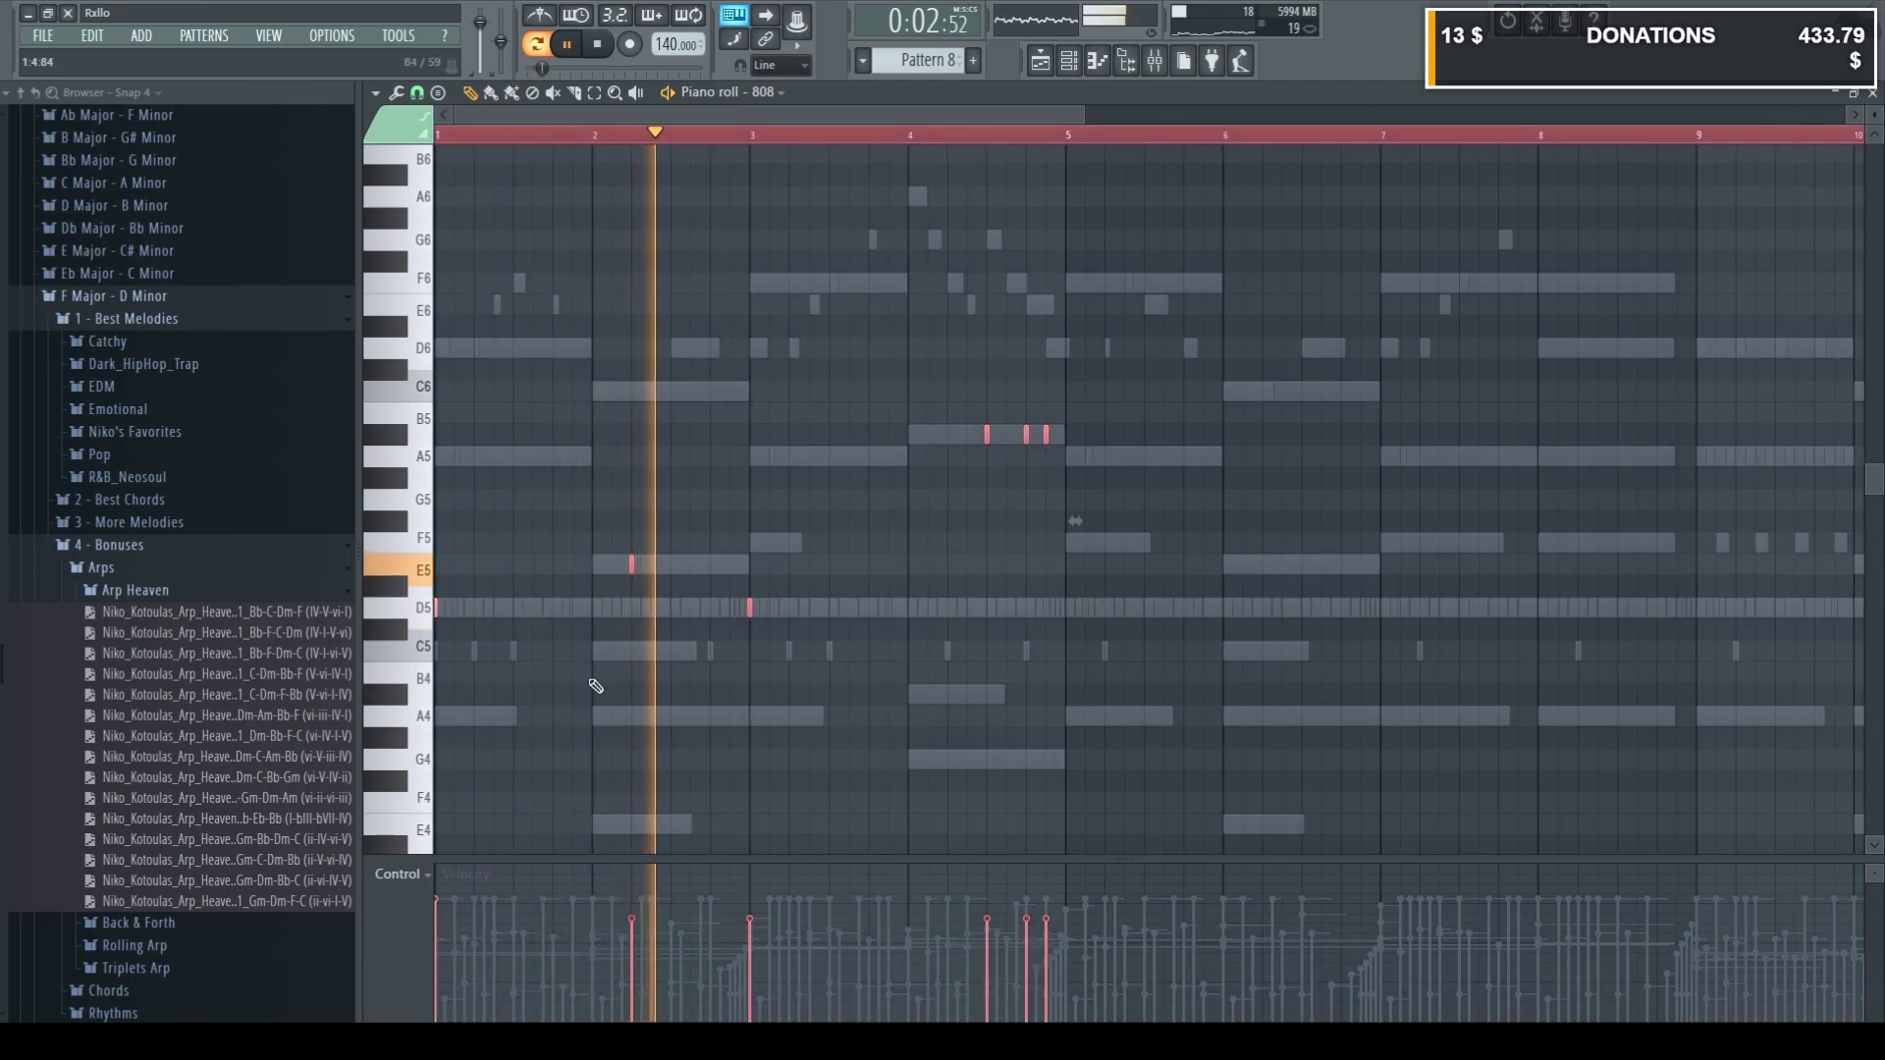
pyautogui.keyDown('shift'); pyautogui.moveTo(439, 609); pyautogui.dragTo(1068, 618); pyautogui.keyUp('shift')
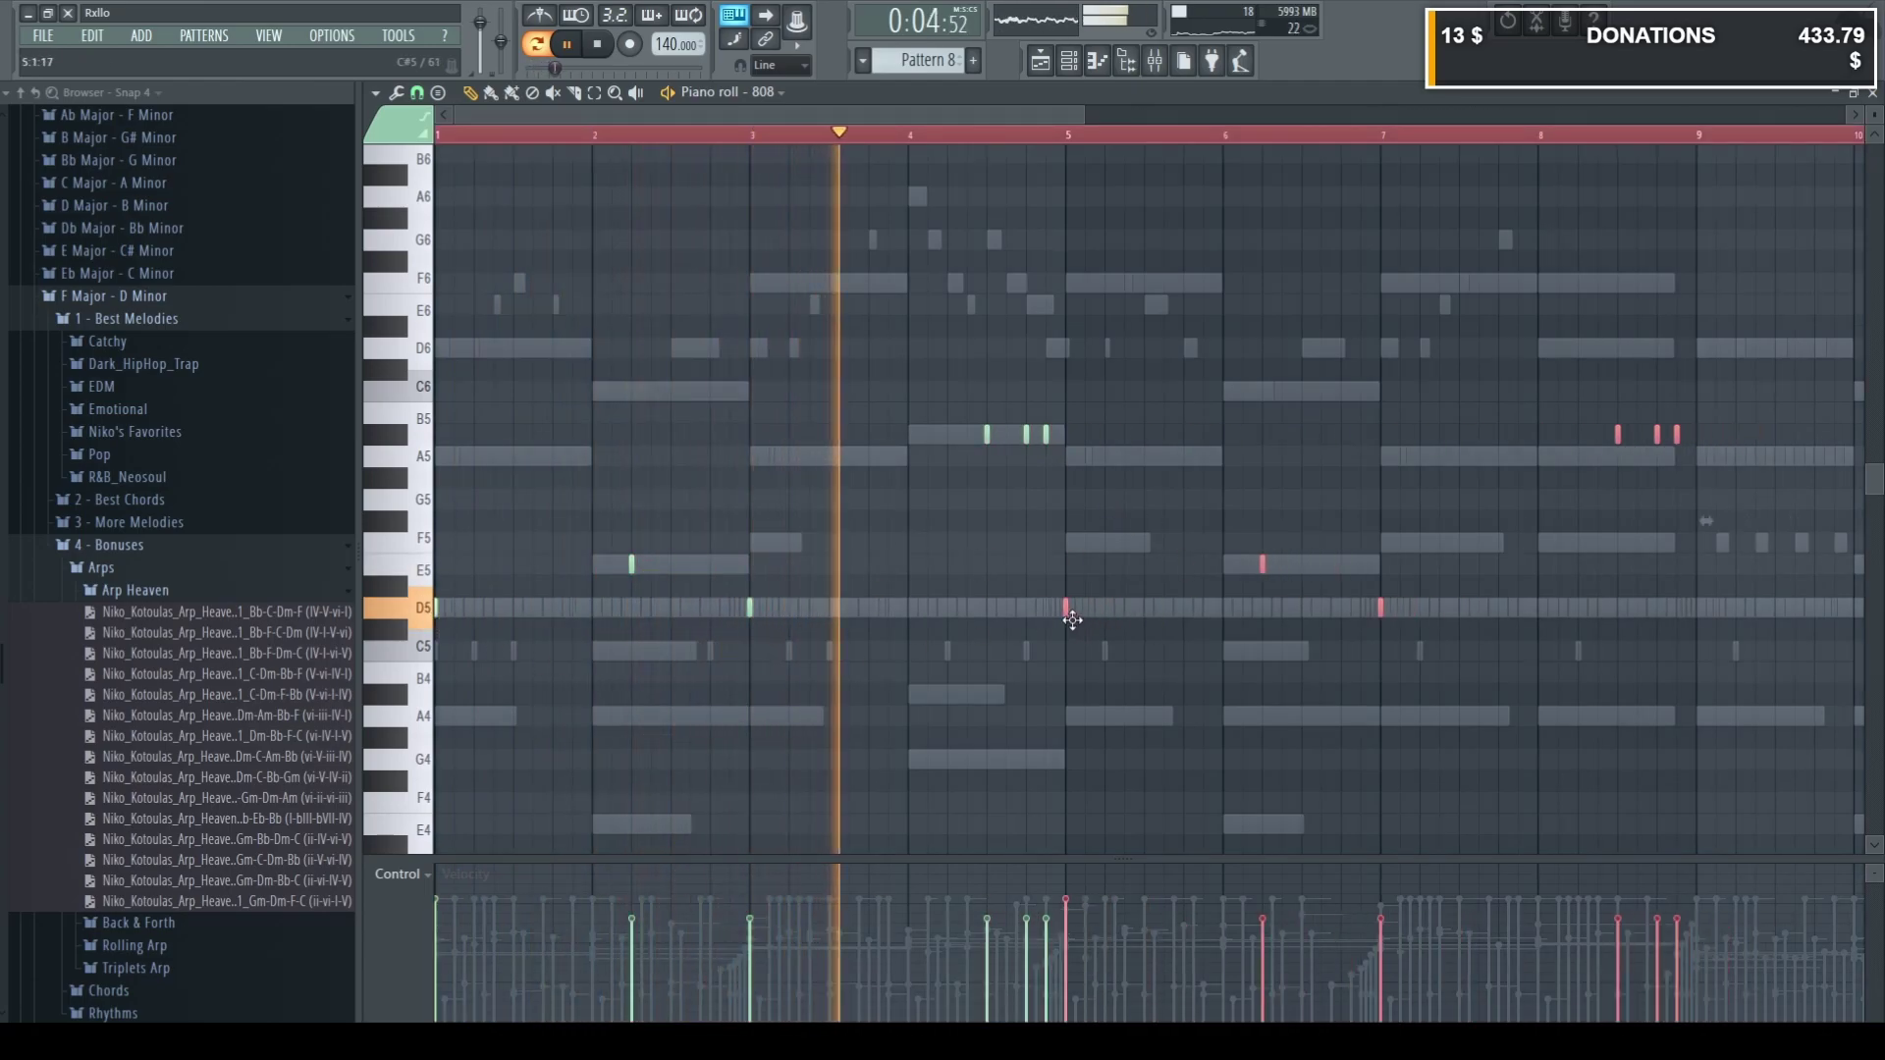
pyautogui.click(1030, 566)
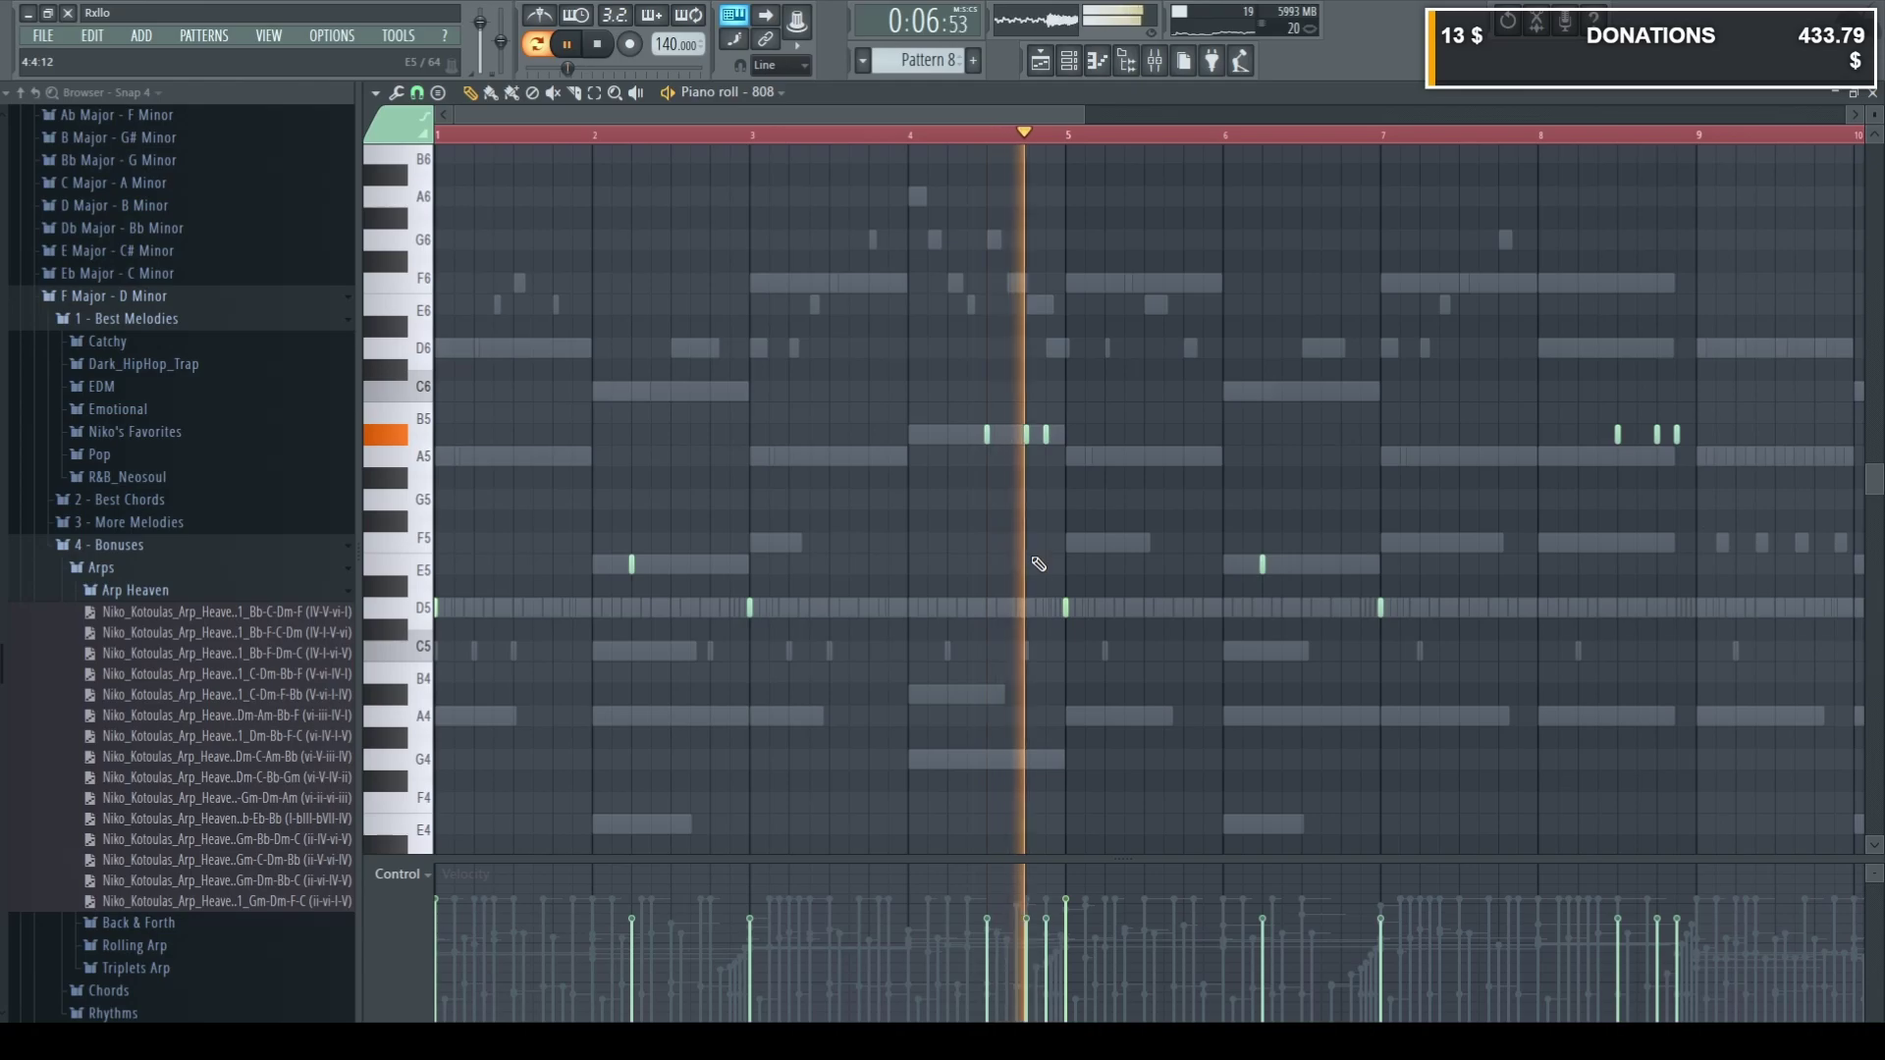
# Duplicate the last two A#5 notes of bar 8 to form a quick four-note run in the final beat.
pyautogui.scroll(-2, 1451, 463)
pyautogui.scroll(3, 1313, 459)
pyautogui.moveTo(1294, 420)
pyautogui.mouseDown()
pyautogui.moveTo(1372, 435)
pyautogui.moveTo(1356, 435)
pyautogui.moveTo(1397, 463)
pyautogui.mouseUp()
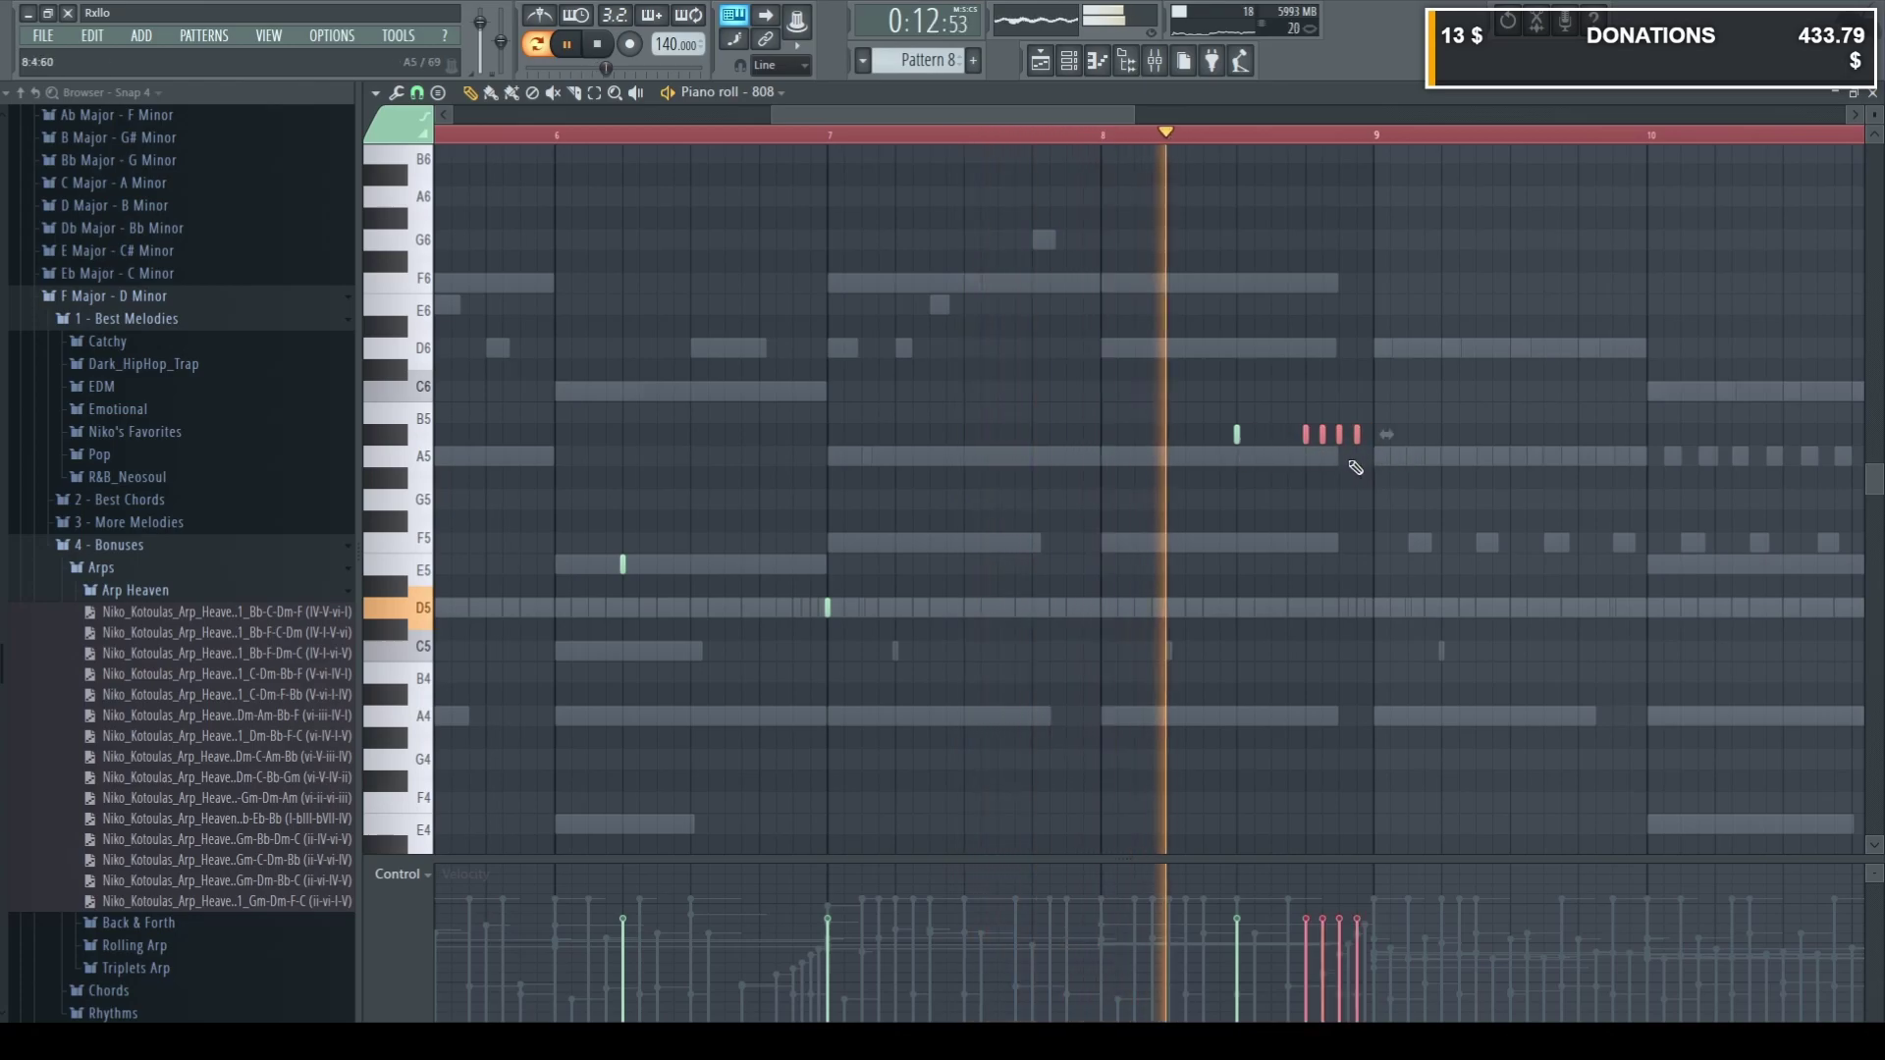
pyautogui.keyDown('ctrl'); pyautogui.click(1337, 517); pyautogui.keyUp('ctrl')
# Delete the A#5 notes in bar 8's final beat, keeping only the one on the third beat.
pyautogui.scroll(-1, 1348, 517)
pyautogui.scroll(-3, 1349, 519)
pyautogui.rightClick(1120, 417)
pyautogui.rightClick(1107, 417)
pyautogui.scroll(2, 1111, 428)
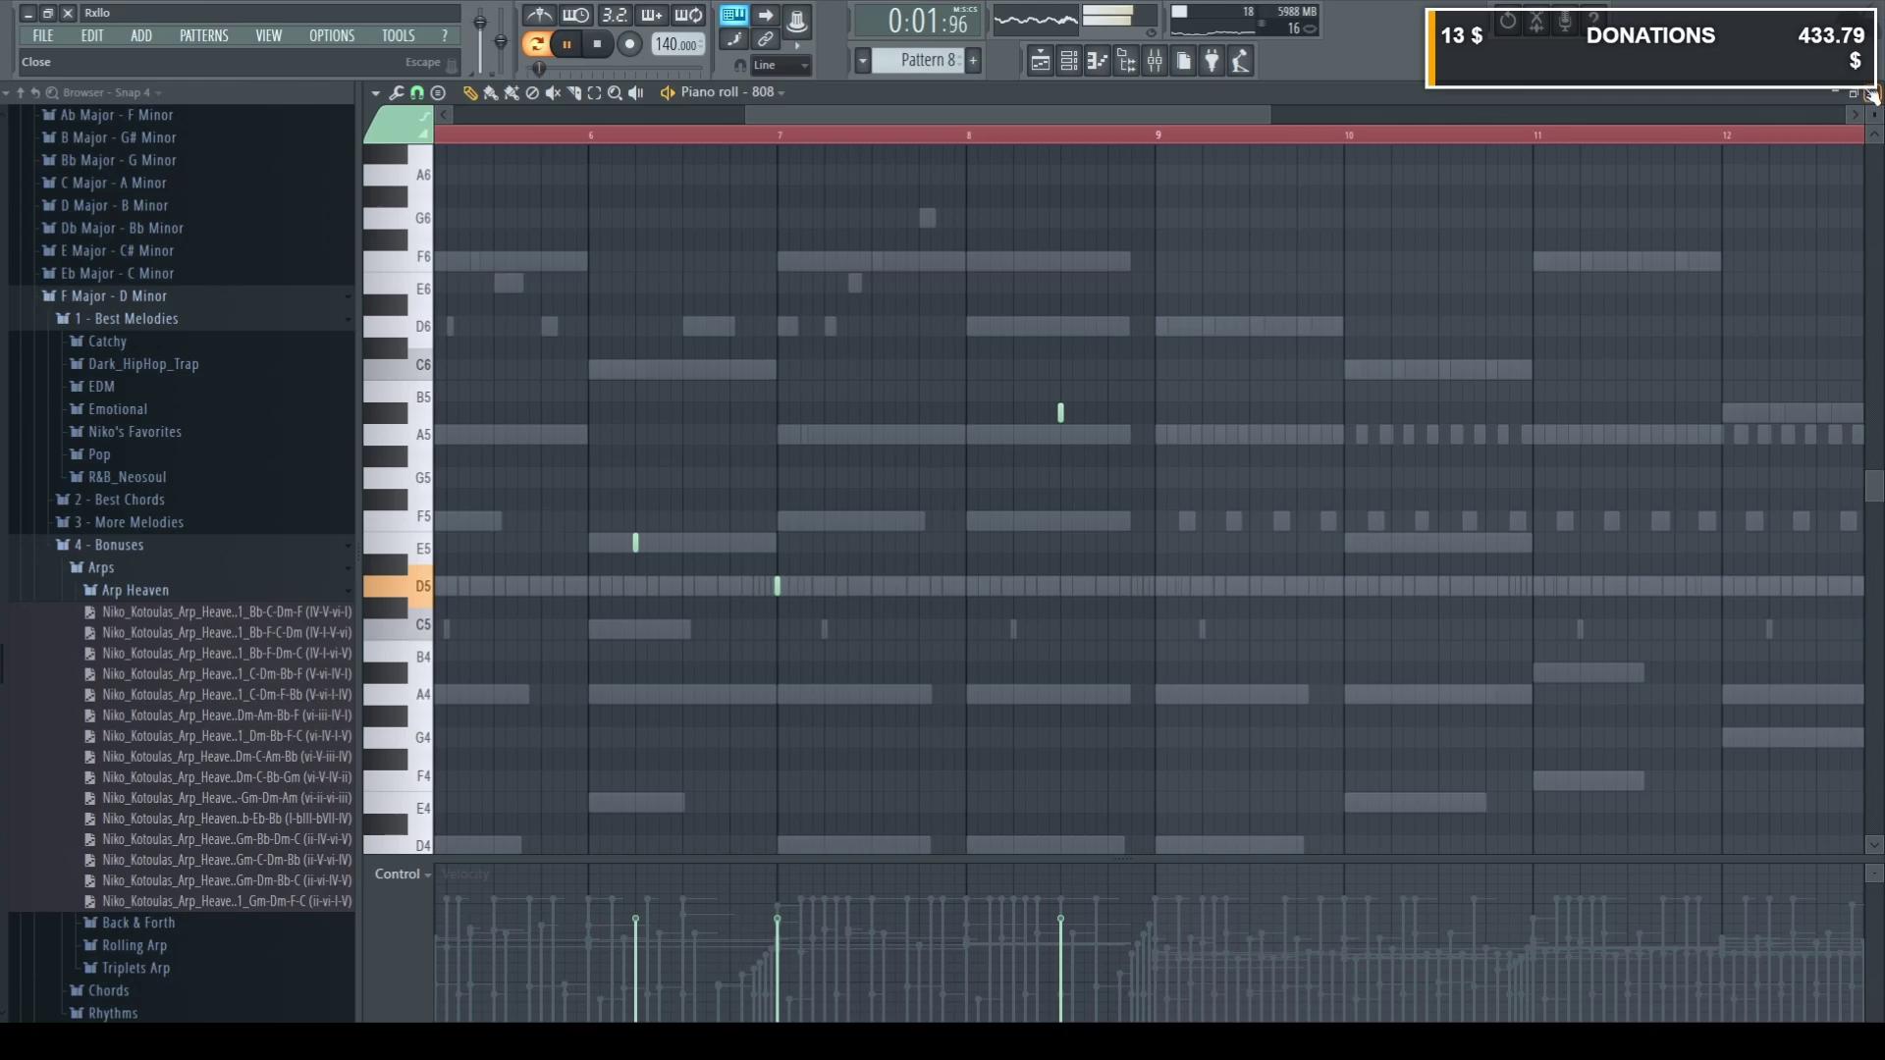
pyautogui.click(1870, 92)
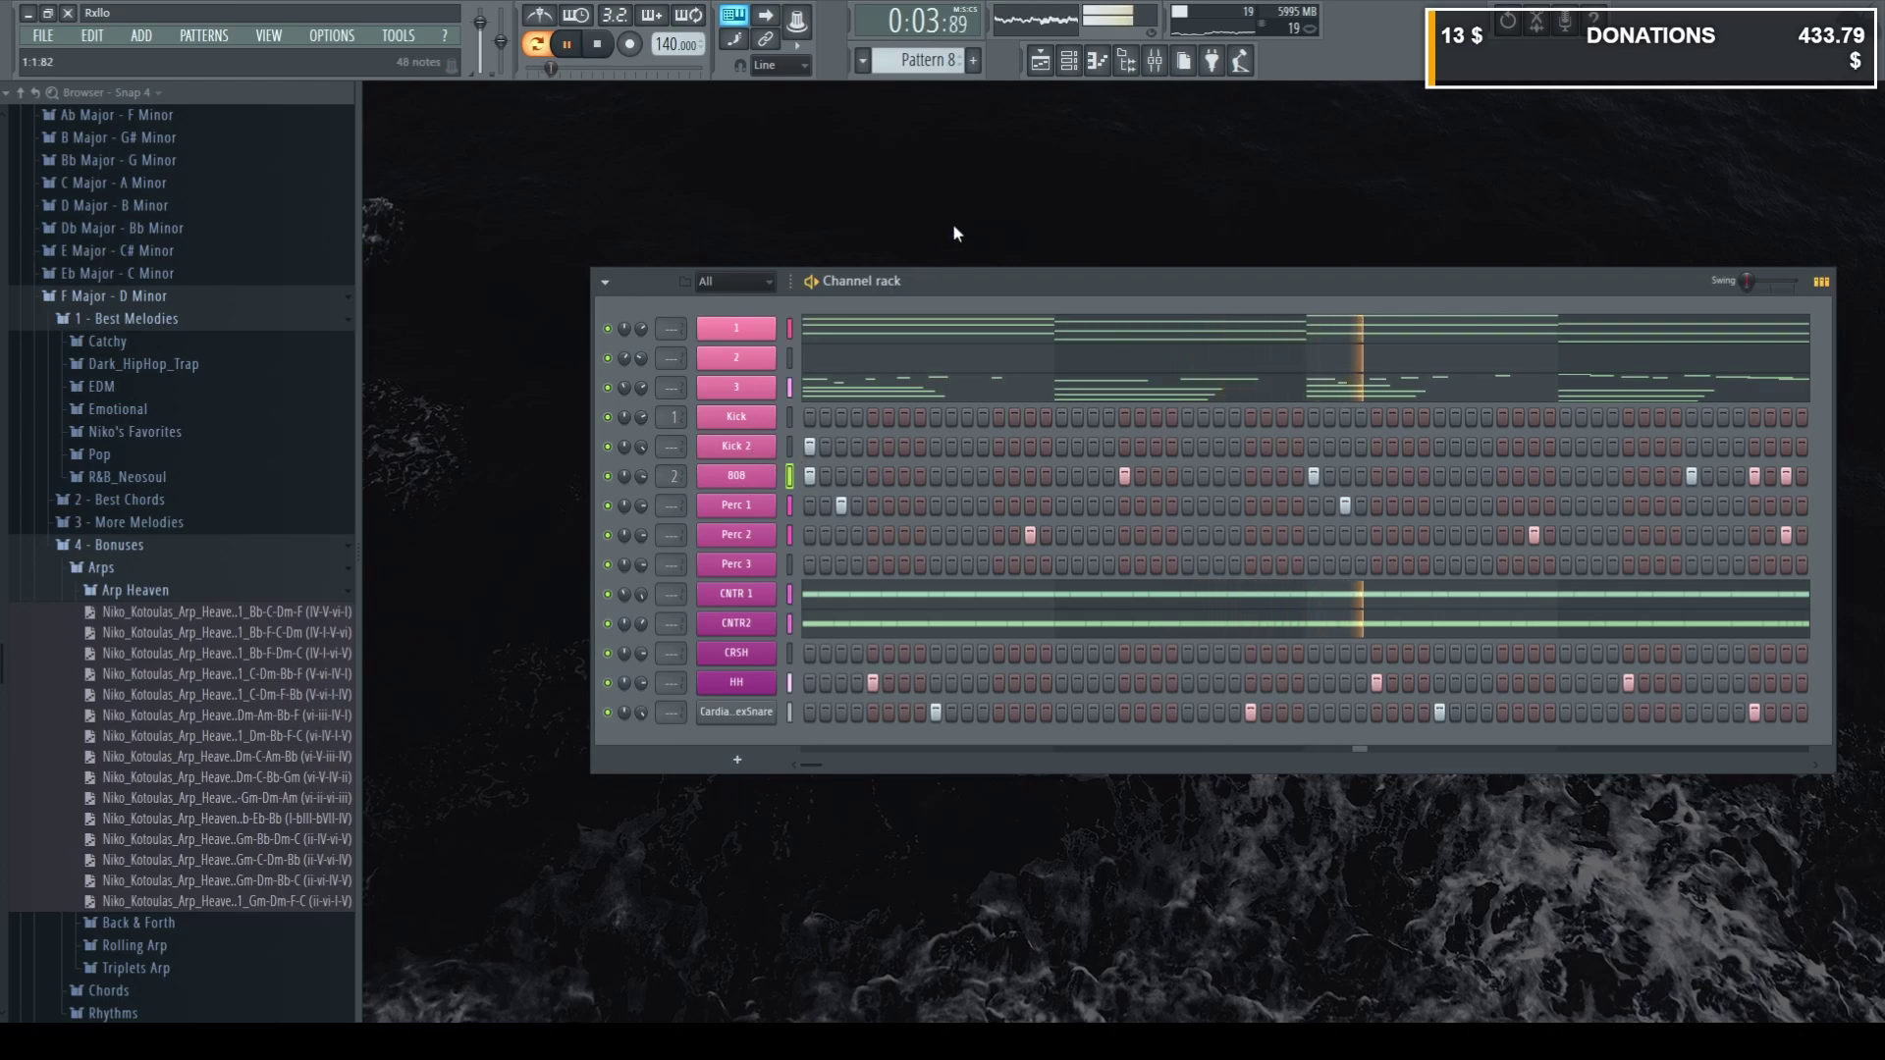
# Hide the browser and copy the 808's eight-bar phrase so the copy starts at bar 9.
pyautogui.hotkey('alt', 'F8')
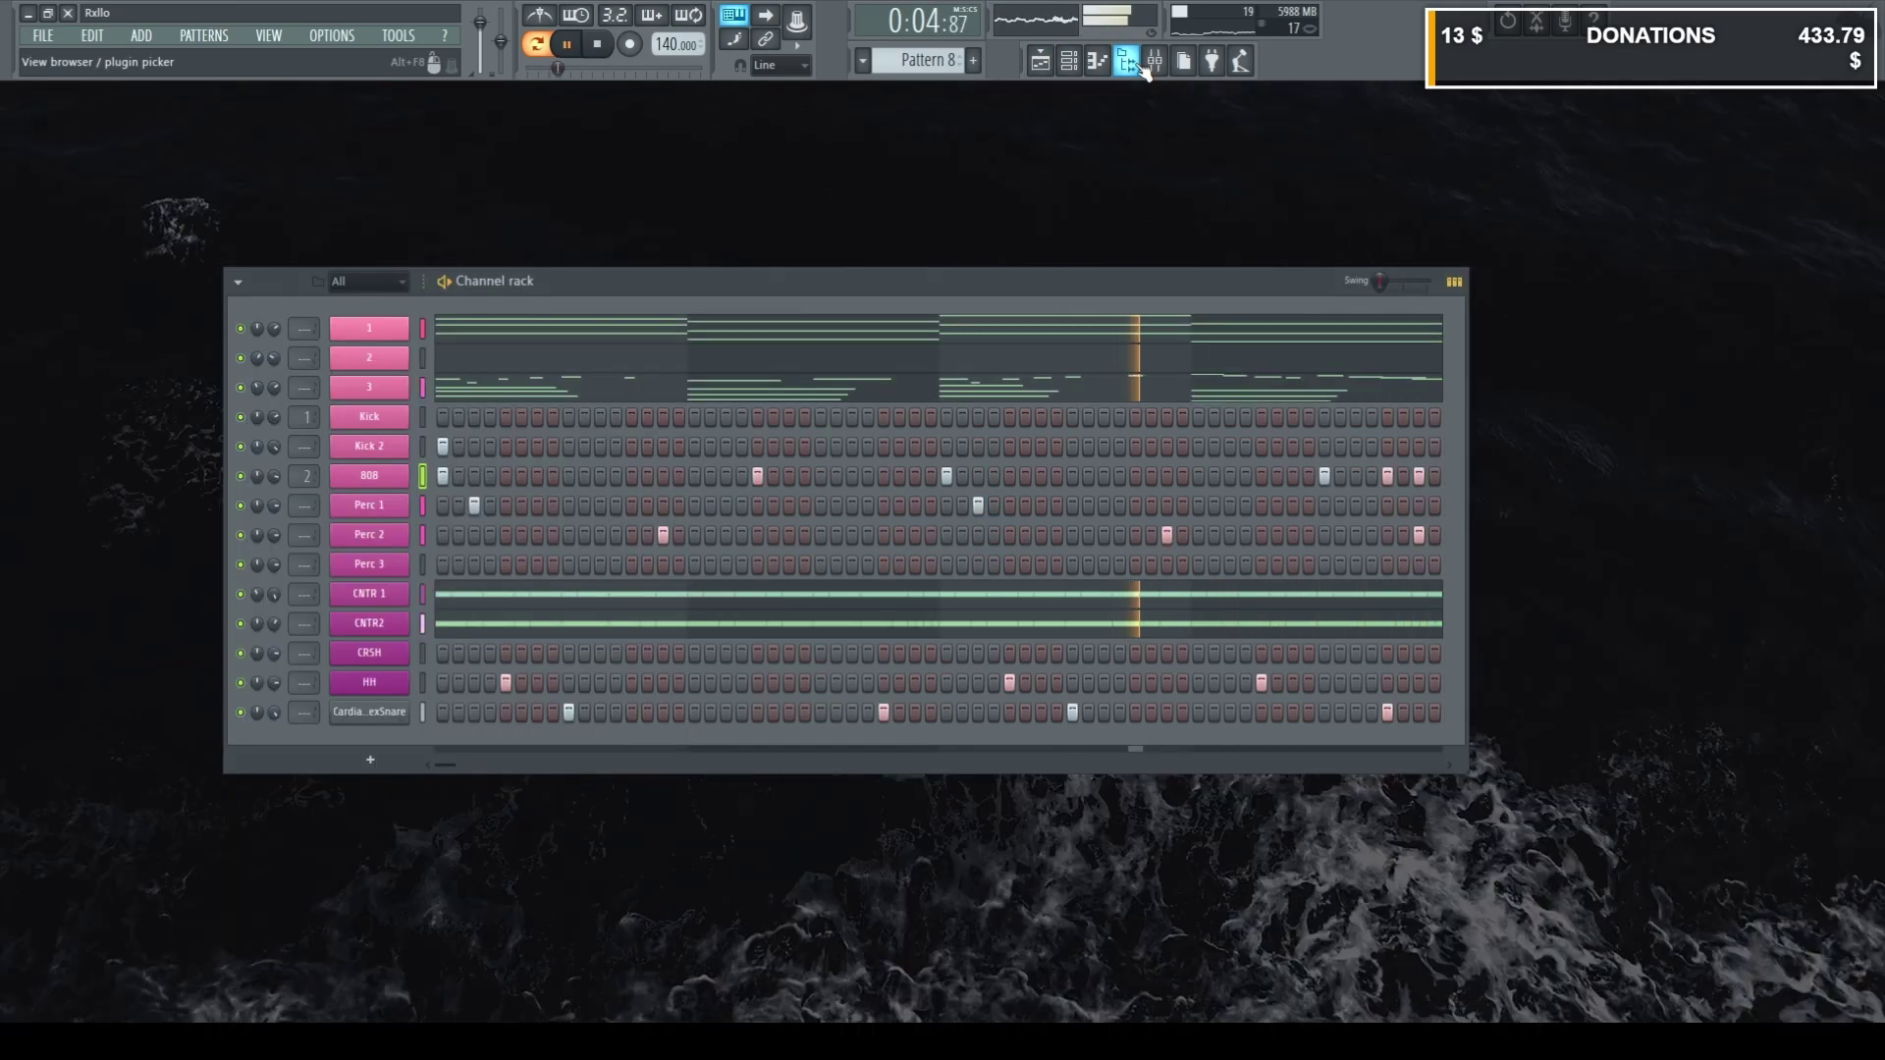
pyautogui.click(420, 475)
pyautogui.press('F7')
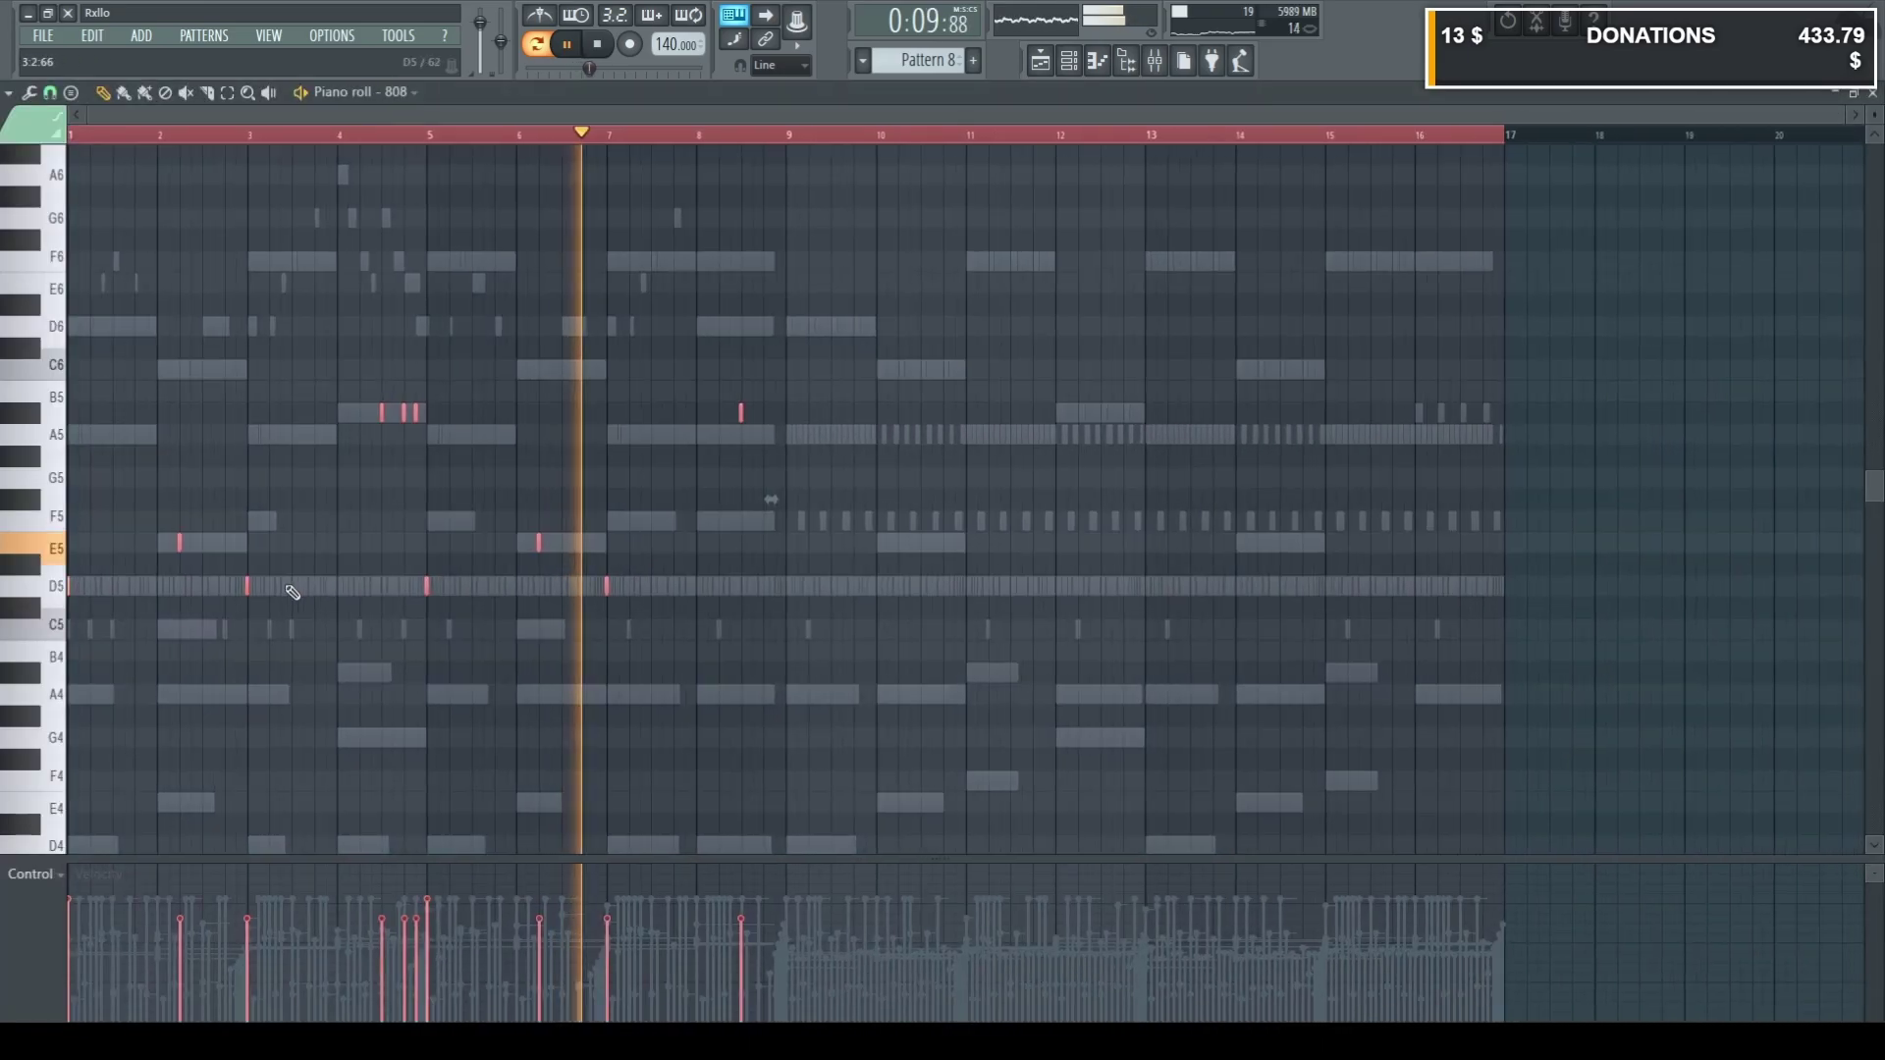
pyautogui.keyDown('shift'); pyautogui.moveTo(70, 587); pyautogui.dragTo(787, 593); pyautogui.keyUp('shift')
pyautogui.hotkey('ctrl', 'd')
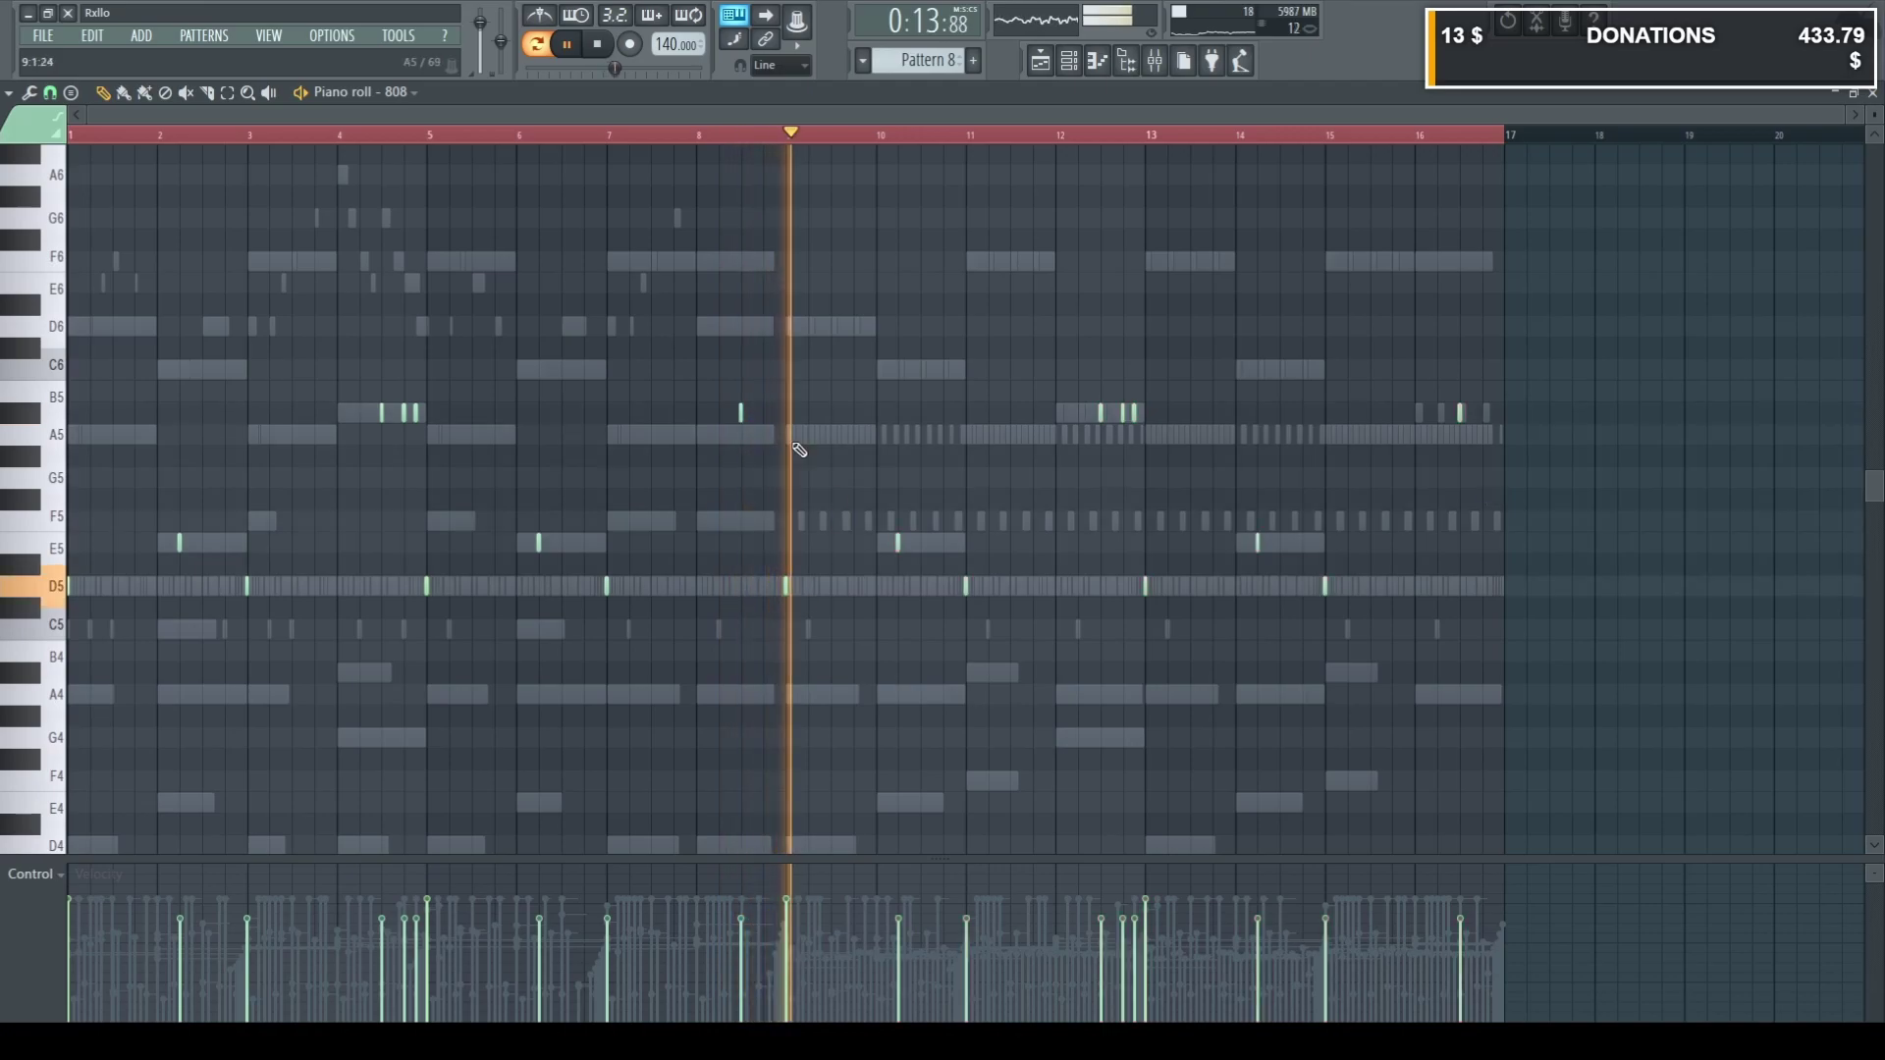
# Add a second short A#5 808 note in bar 8, half a beat after the third beat, and review the pattern.
pyautogui.click(751, 412)
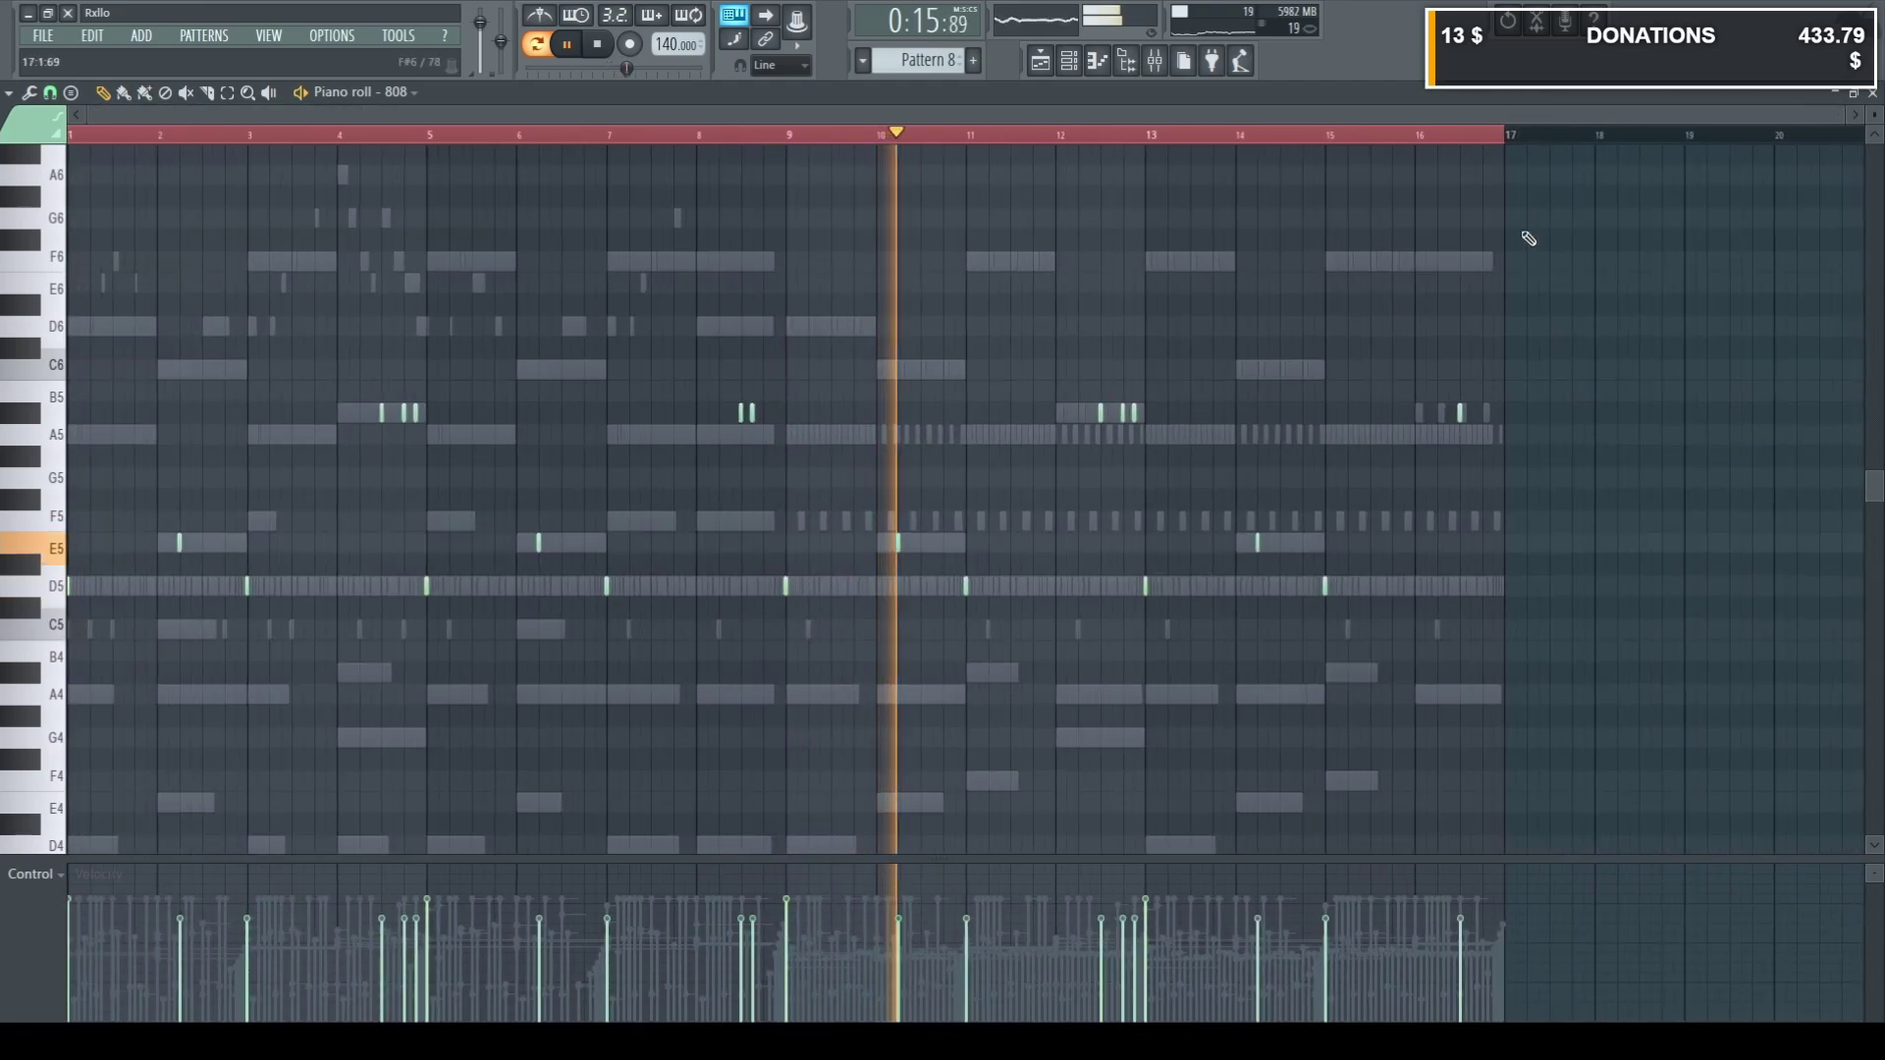
pyautogui.click(1871, 92)
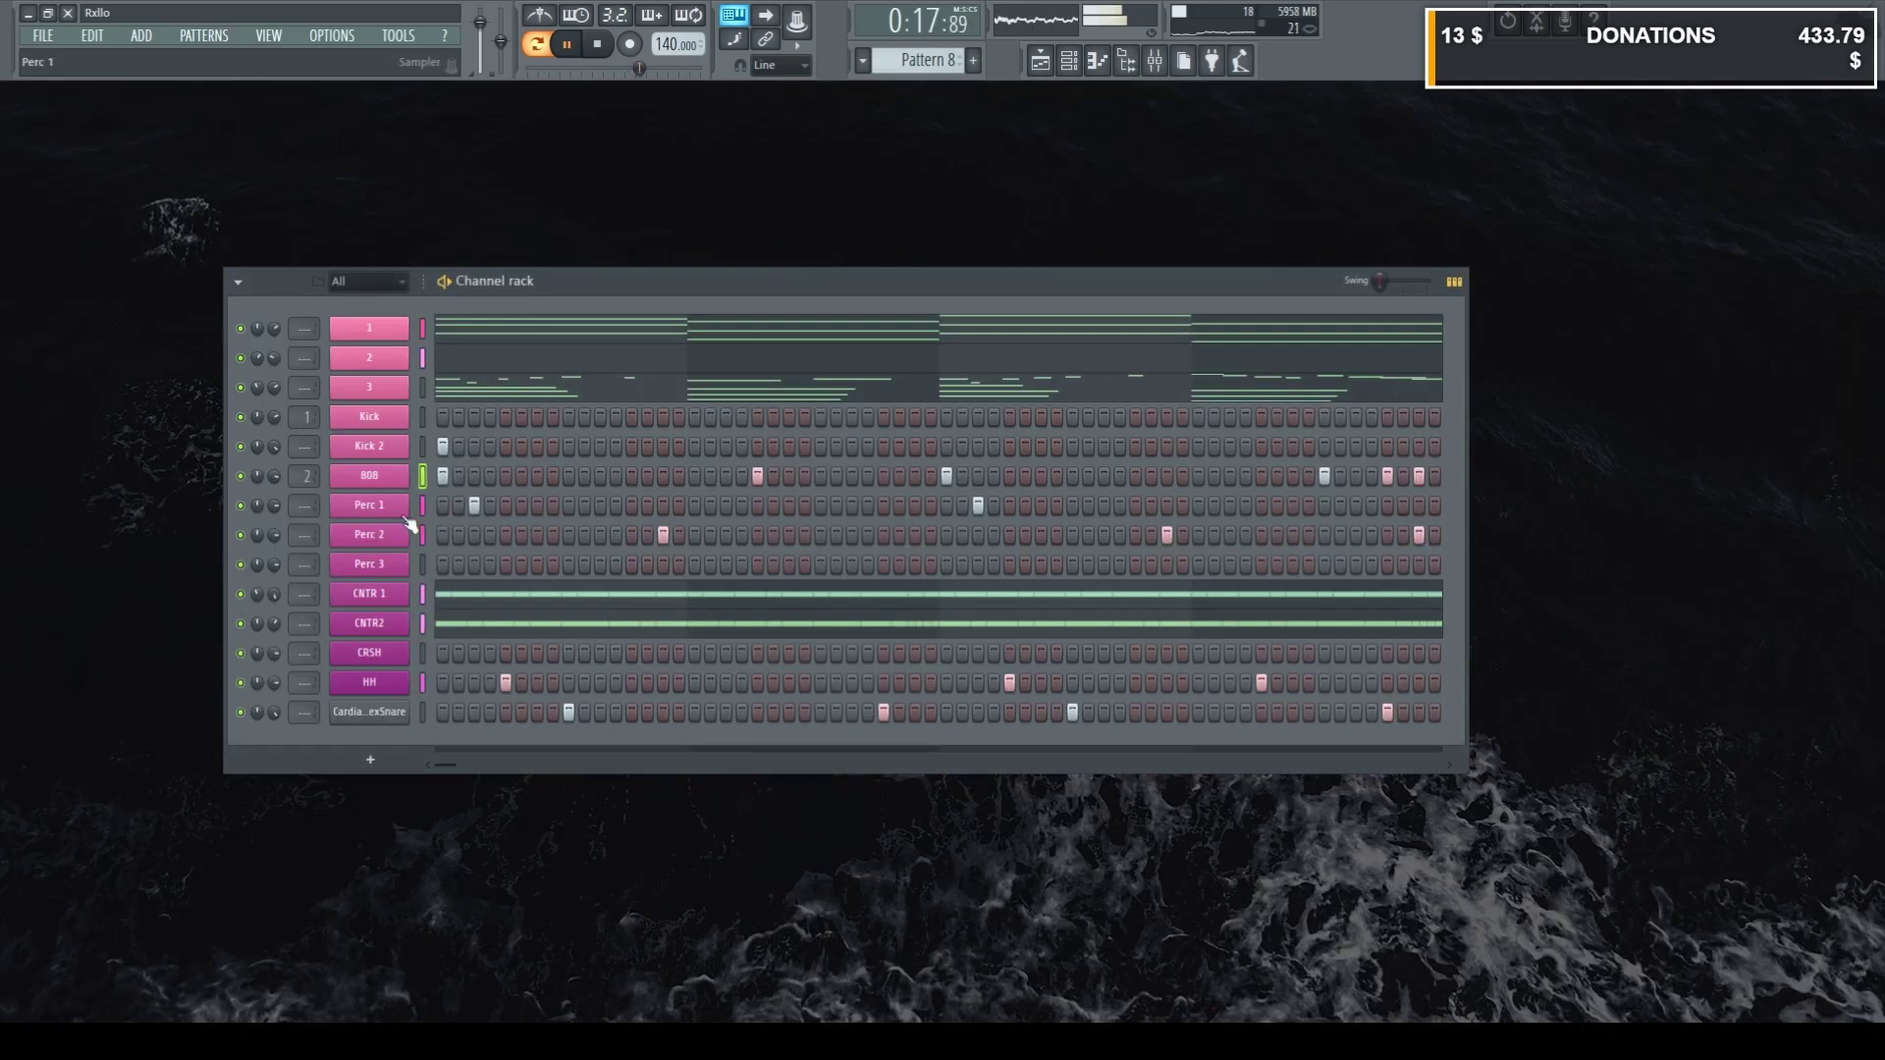
pyautogui.press('F7')
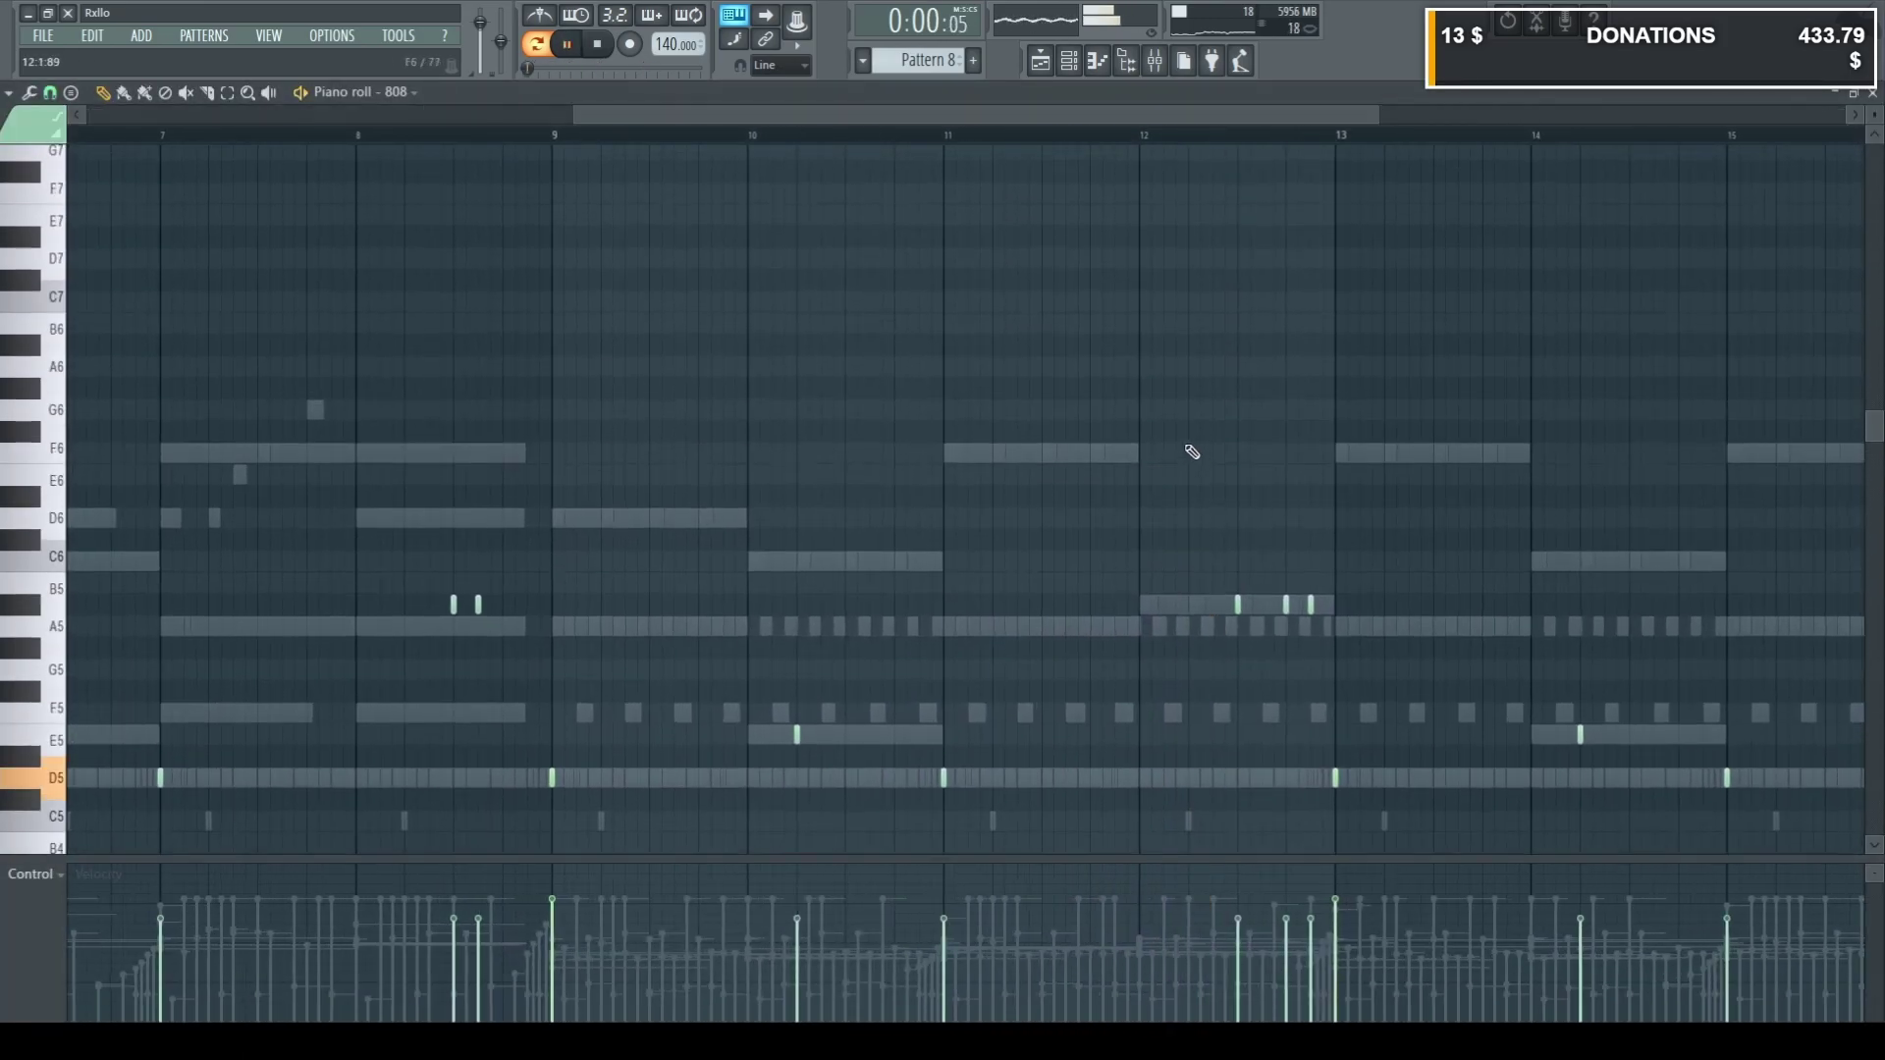
pyautogui.scroll(-2, 1001, 627)
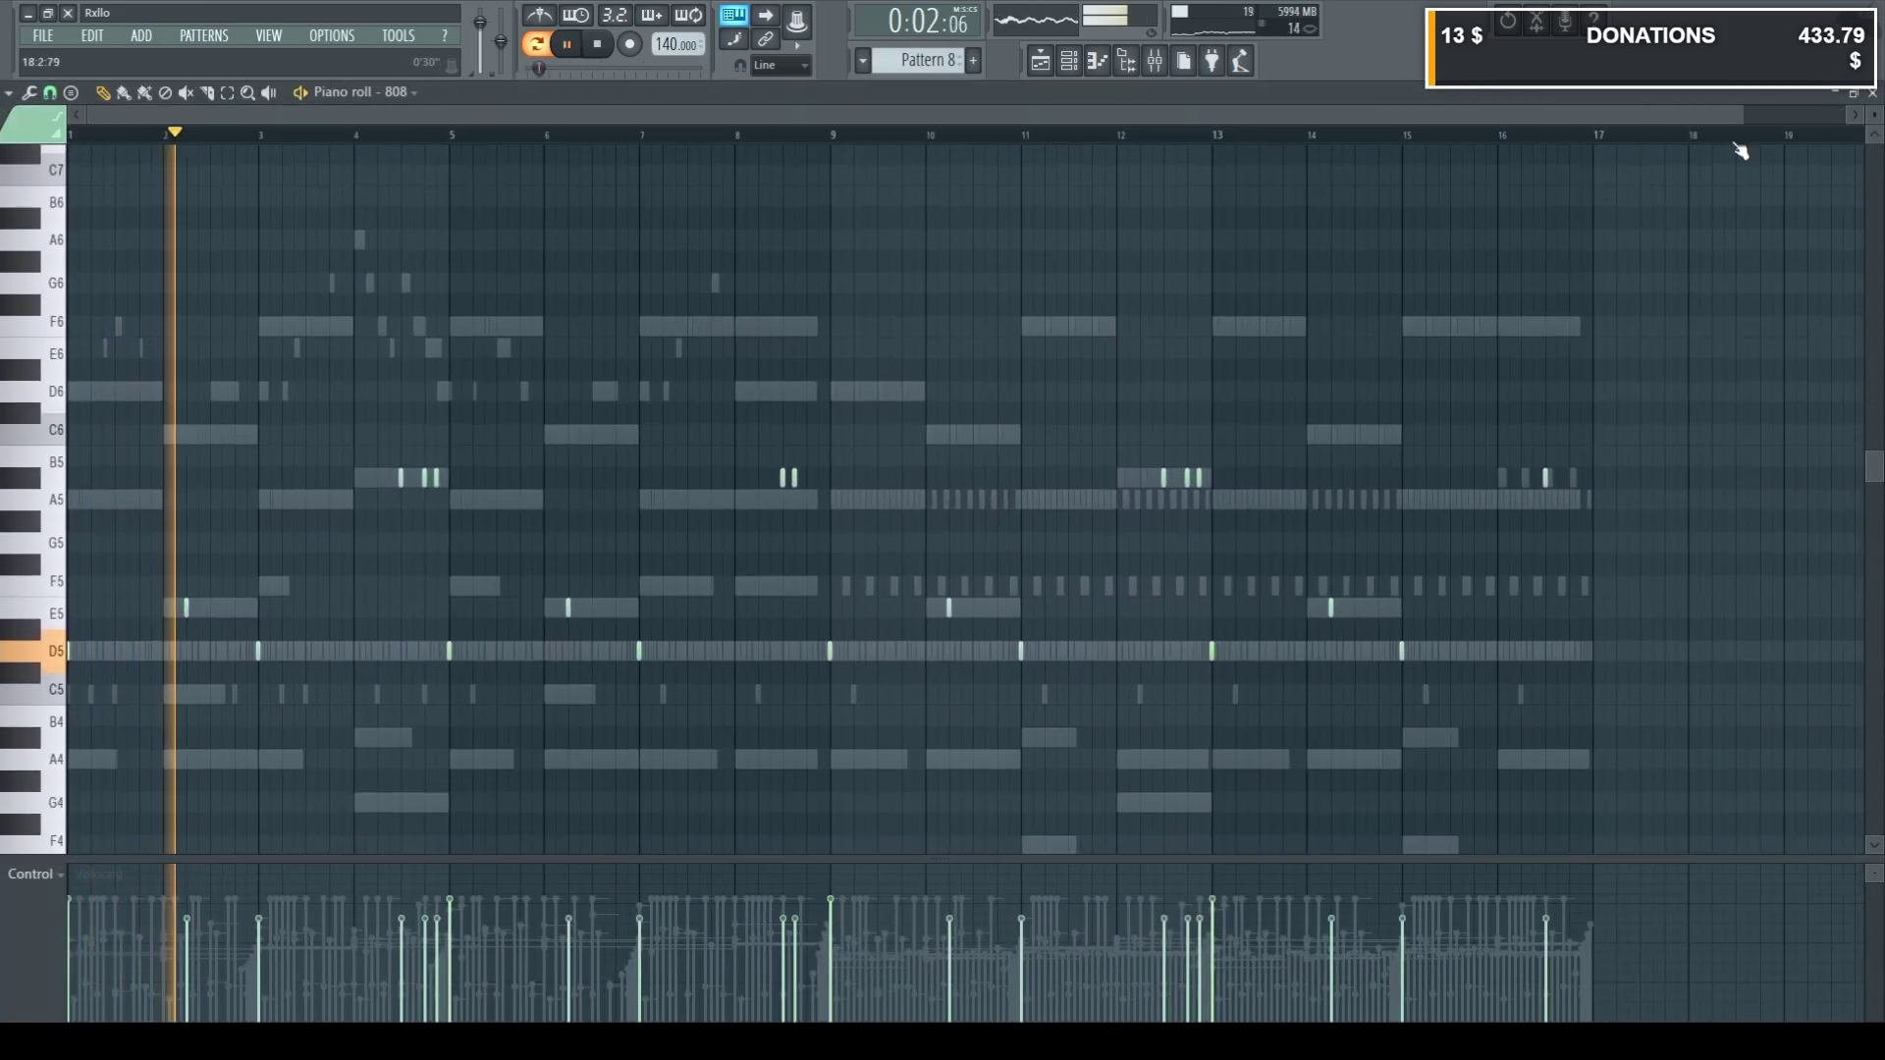
pyautogui.click(1868, 96)
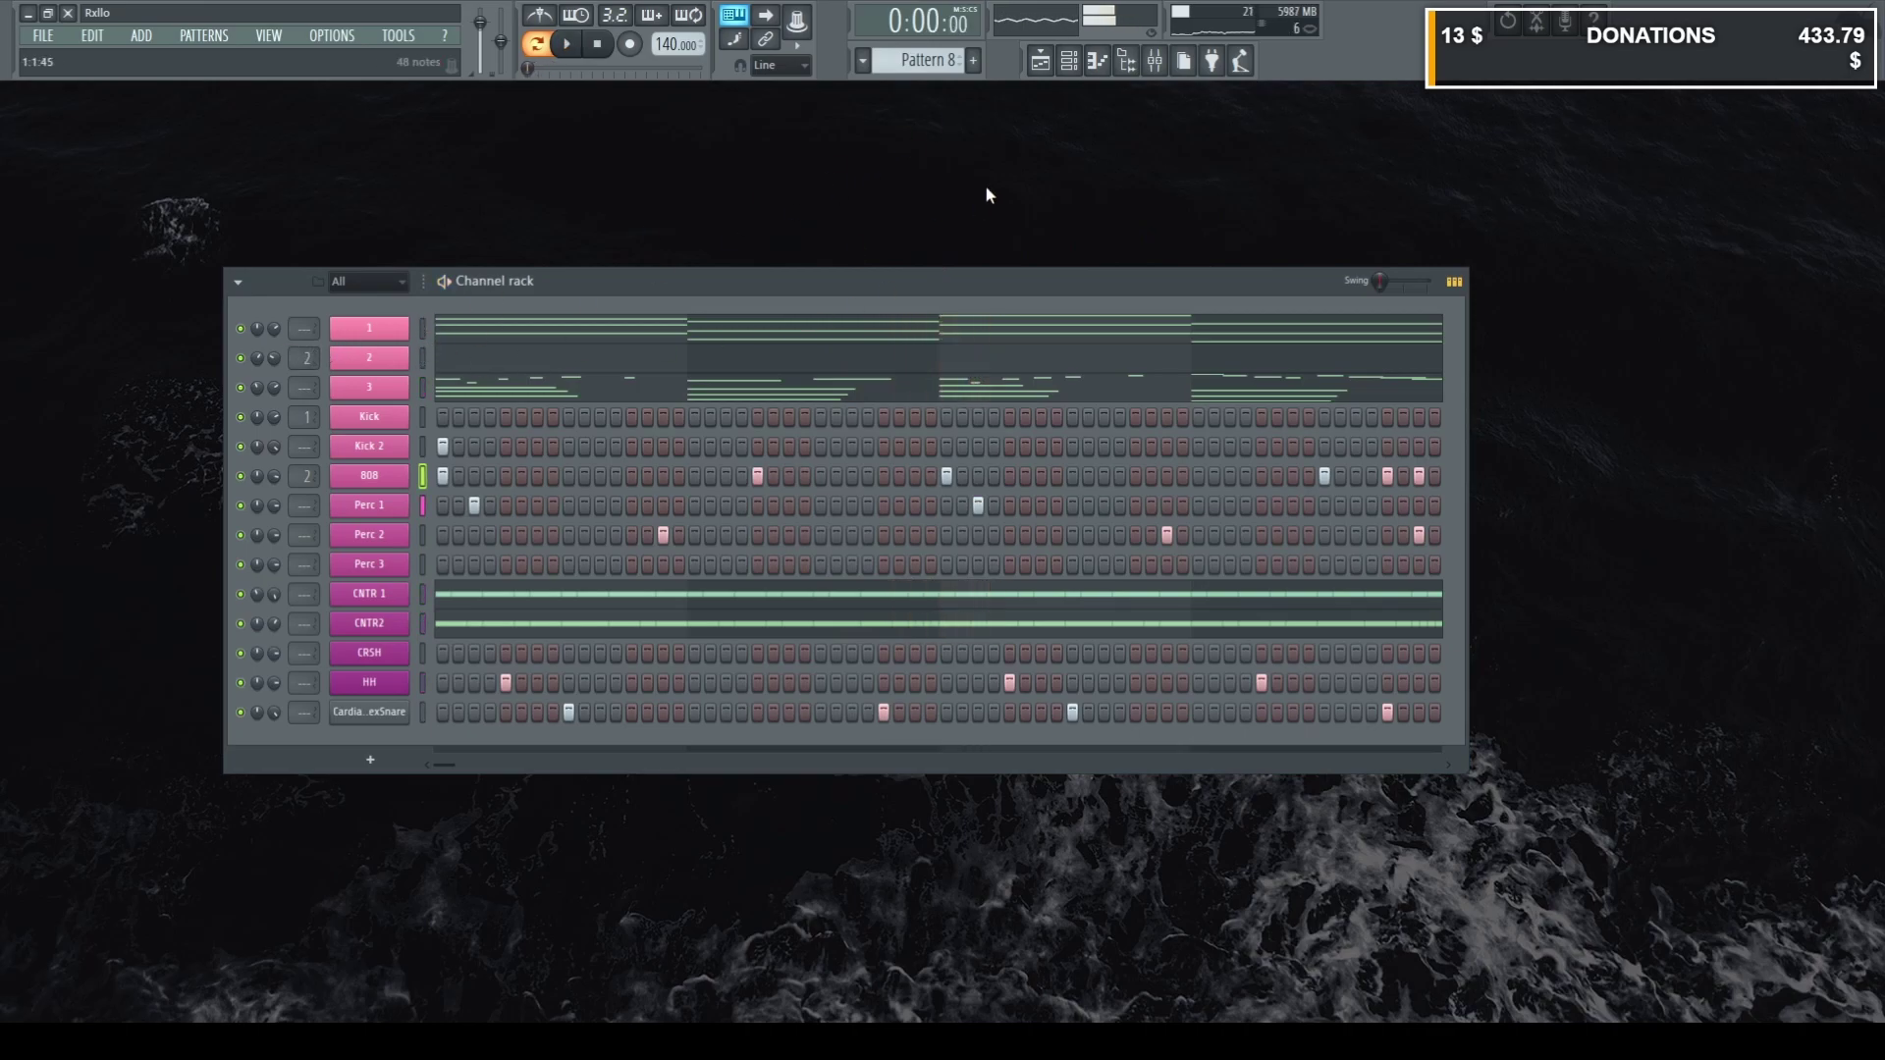
# Set up Gross Beat on mixer insert 2 with the Chaos 7 time slot.
pyautogui.click(1154, 61)
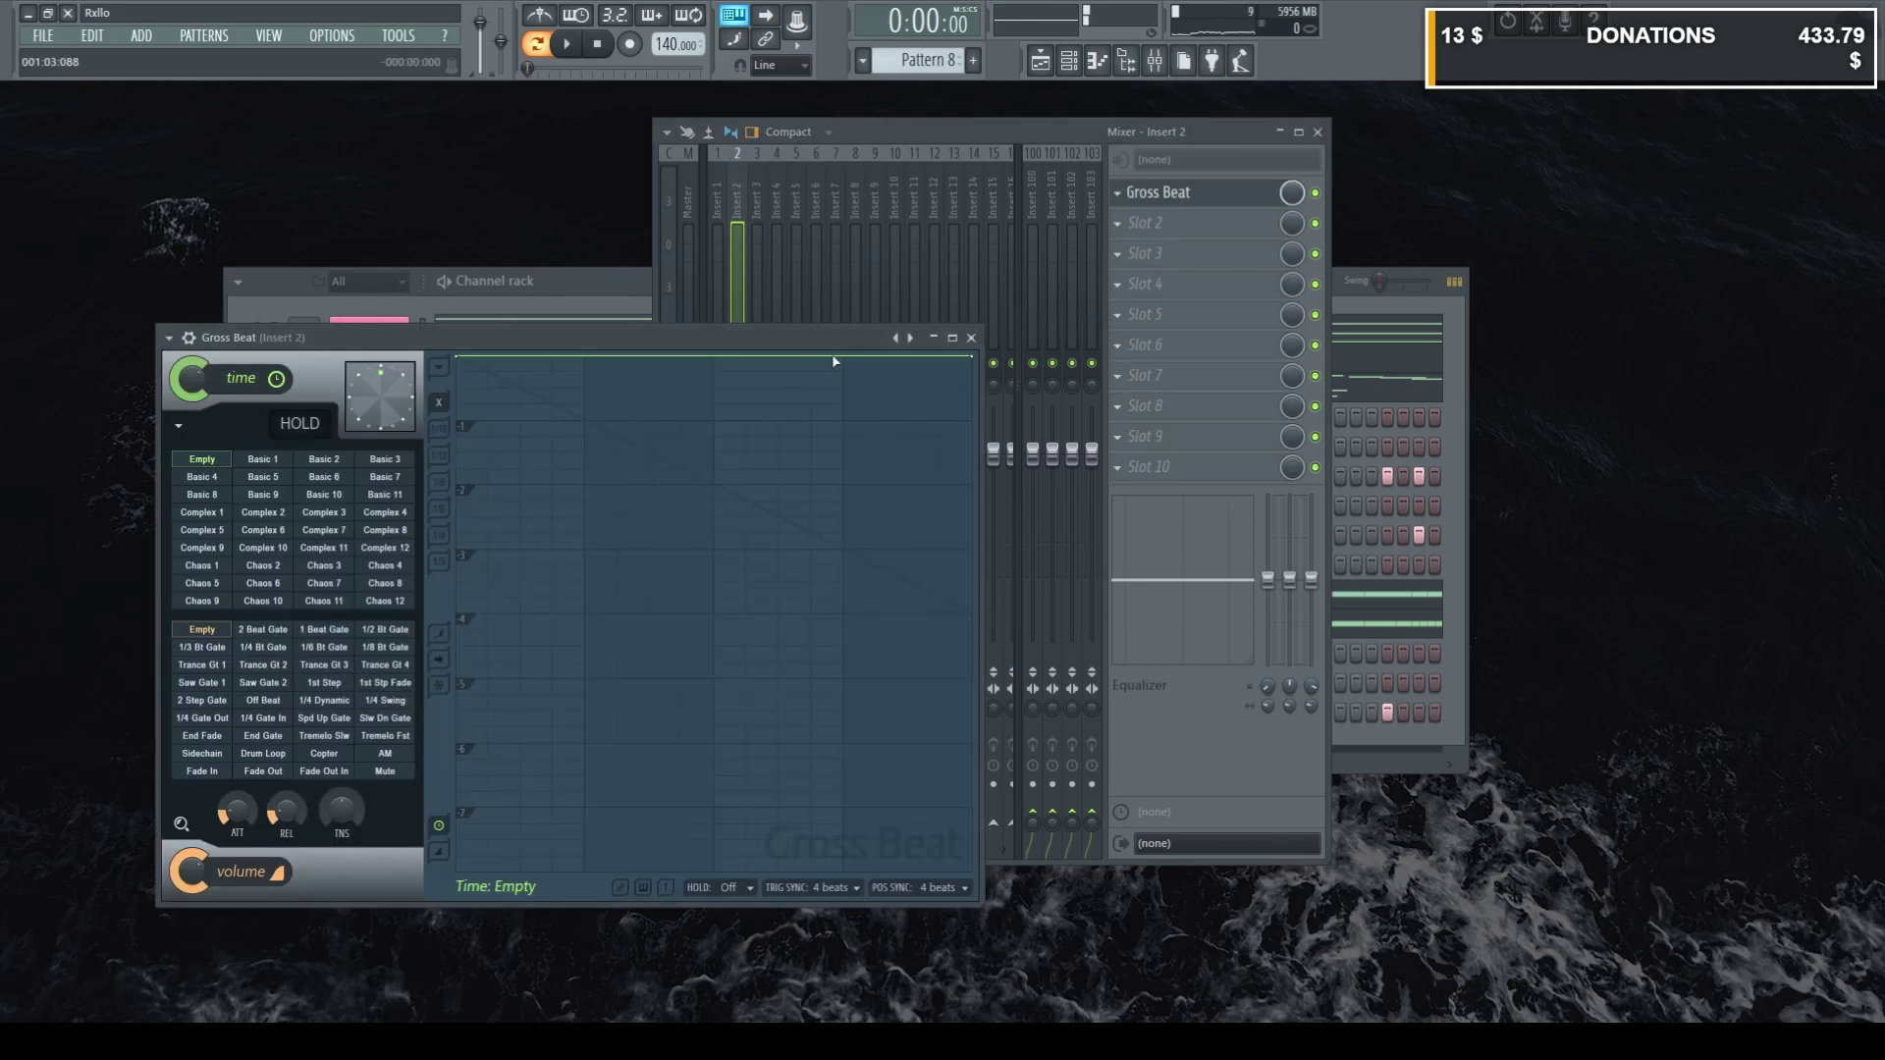
pyautogui.click(326, 583)
pyautogui.click(972, 339)
# Transpose all of channel 2's notes up one octave and slightly adjust the channel's volume.
pyautogui.click(585, 370)
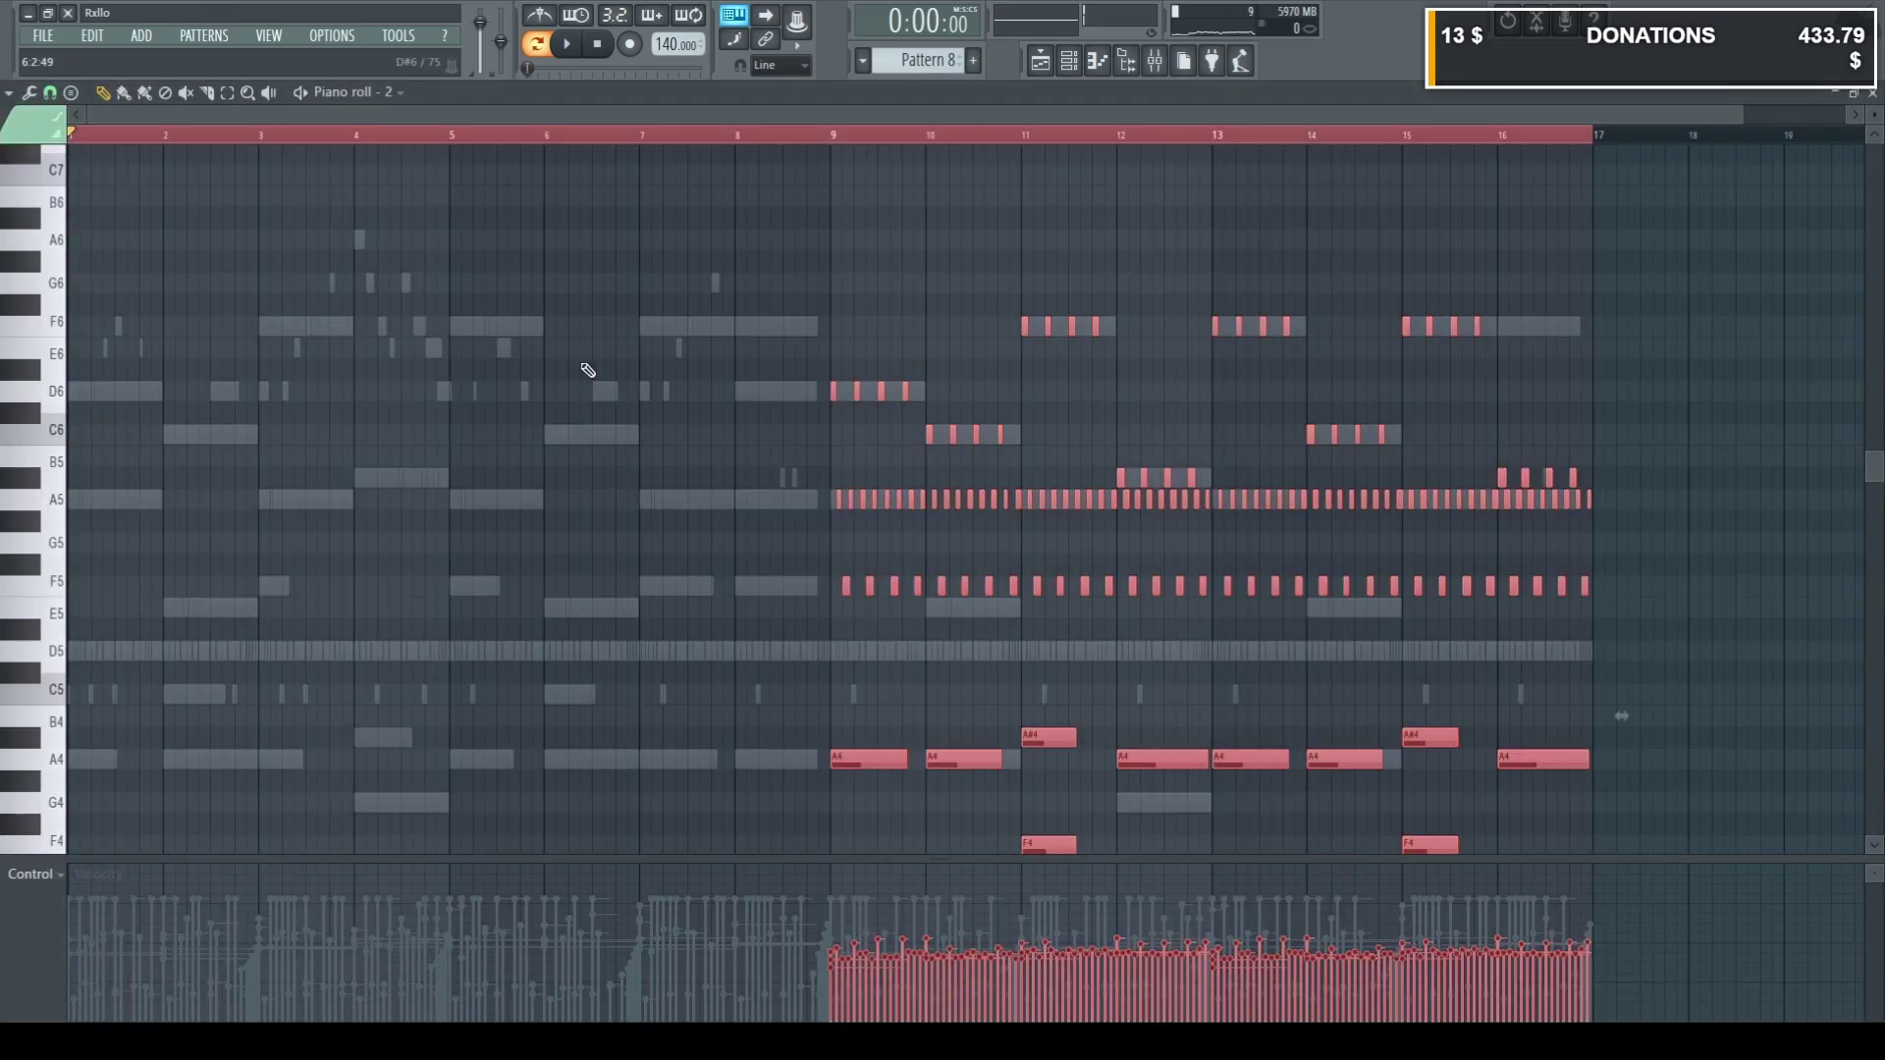
pyautogui.click(761, 126)
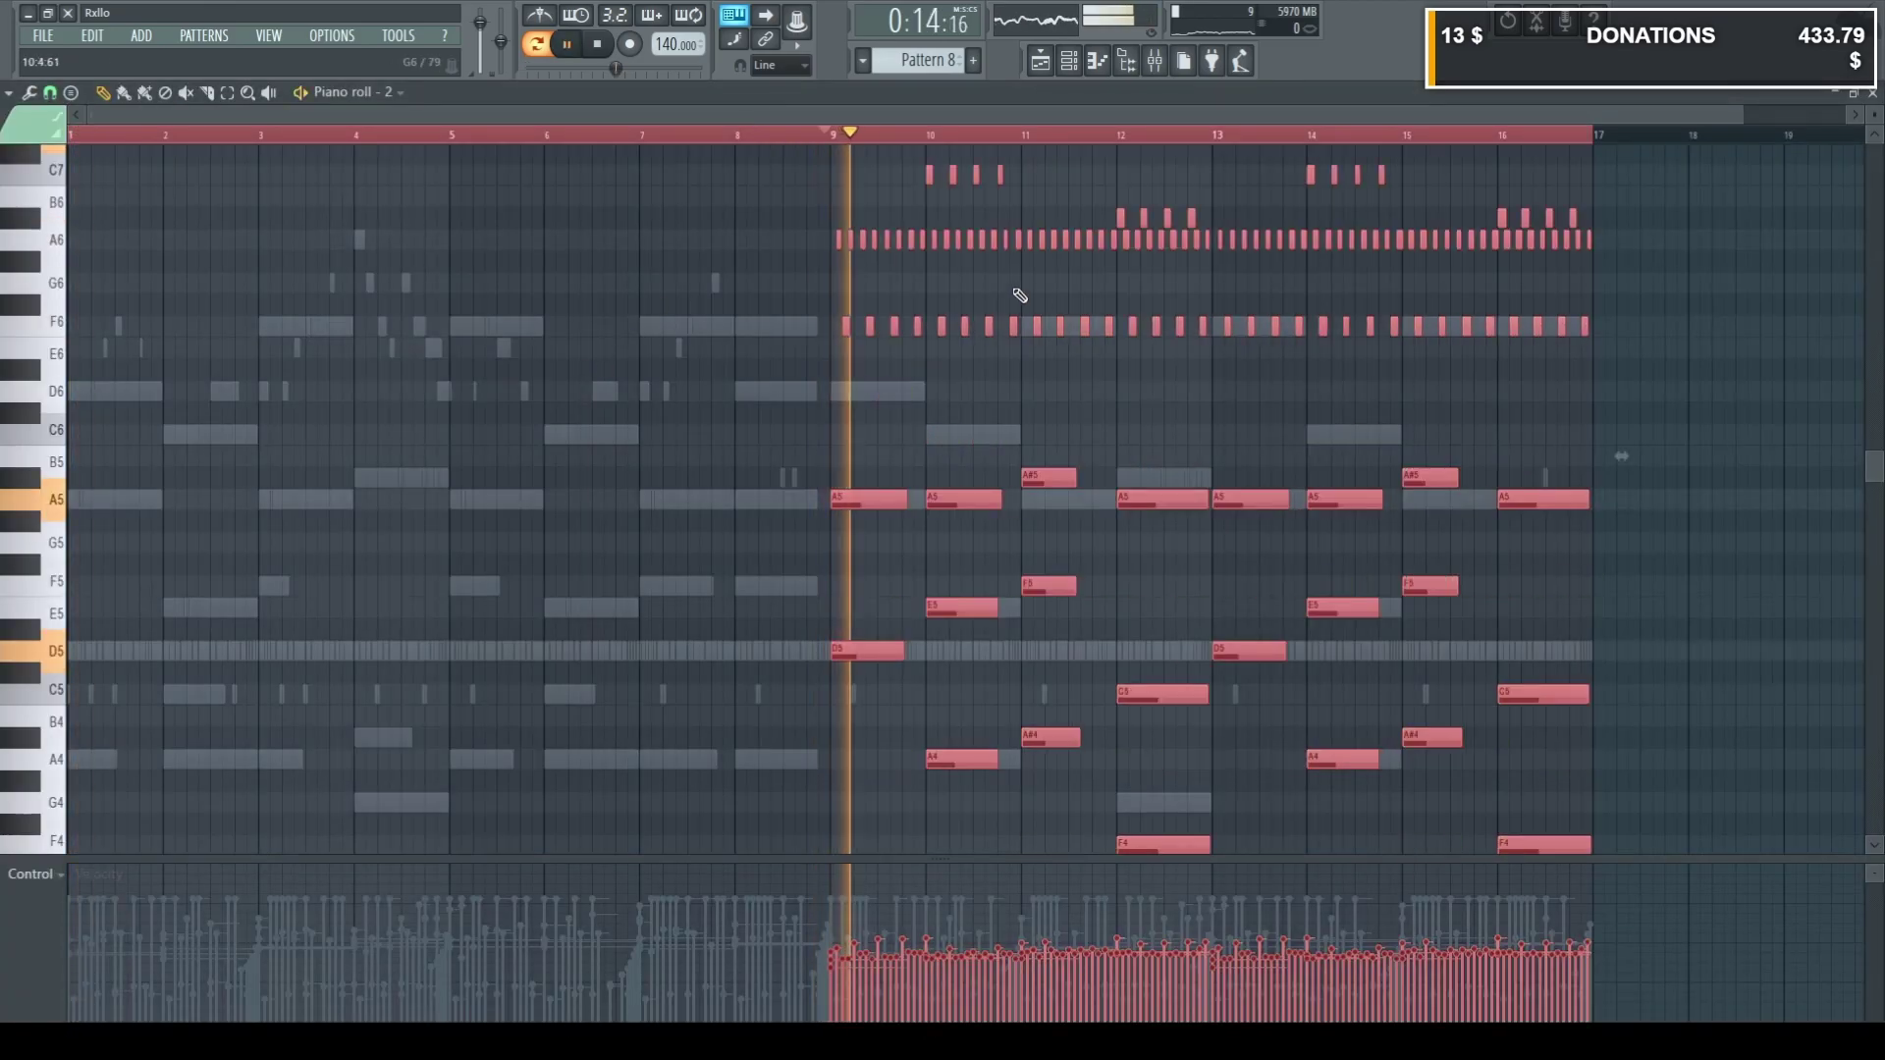
pyautogui.press('F7')
pyautogui.moveTo(273, 358); pyautogui.dragTo(274, 354)
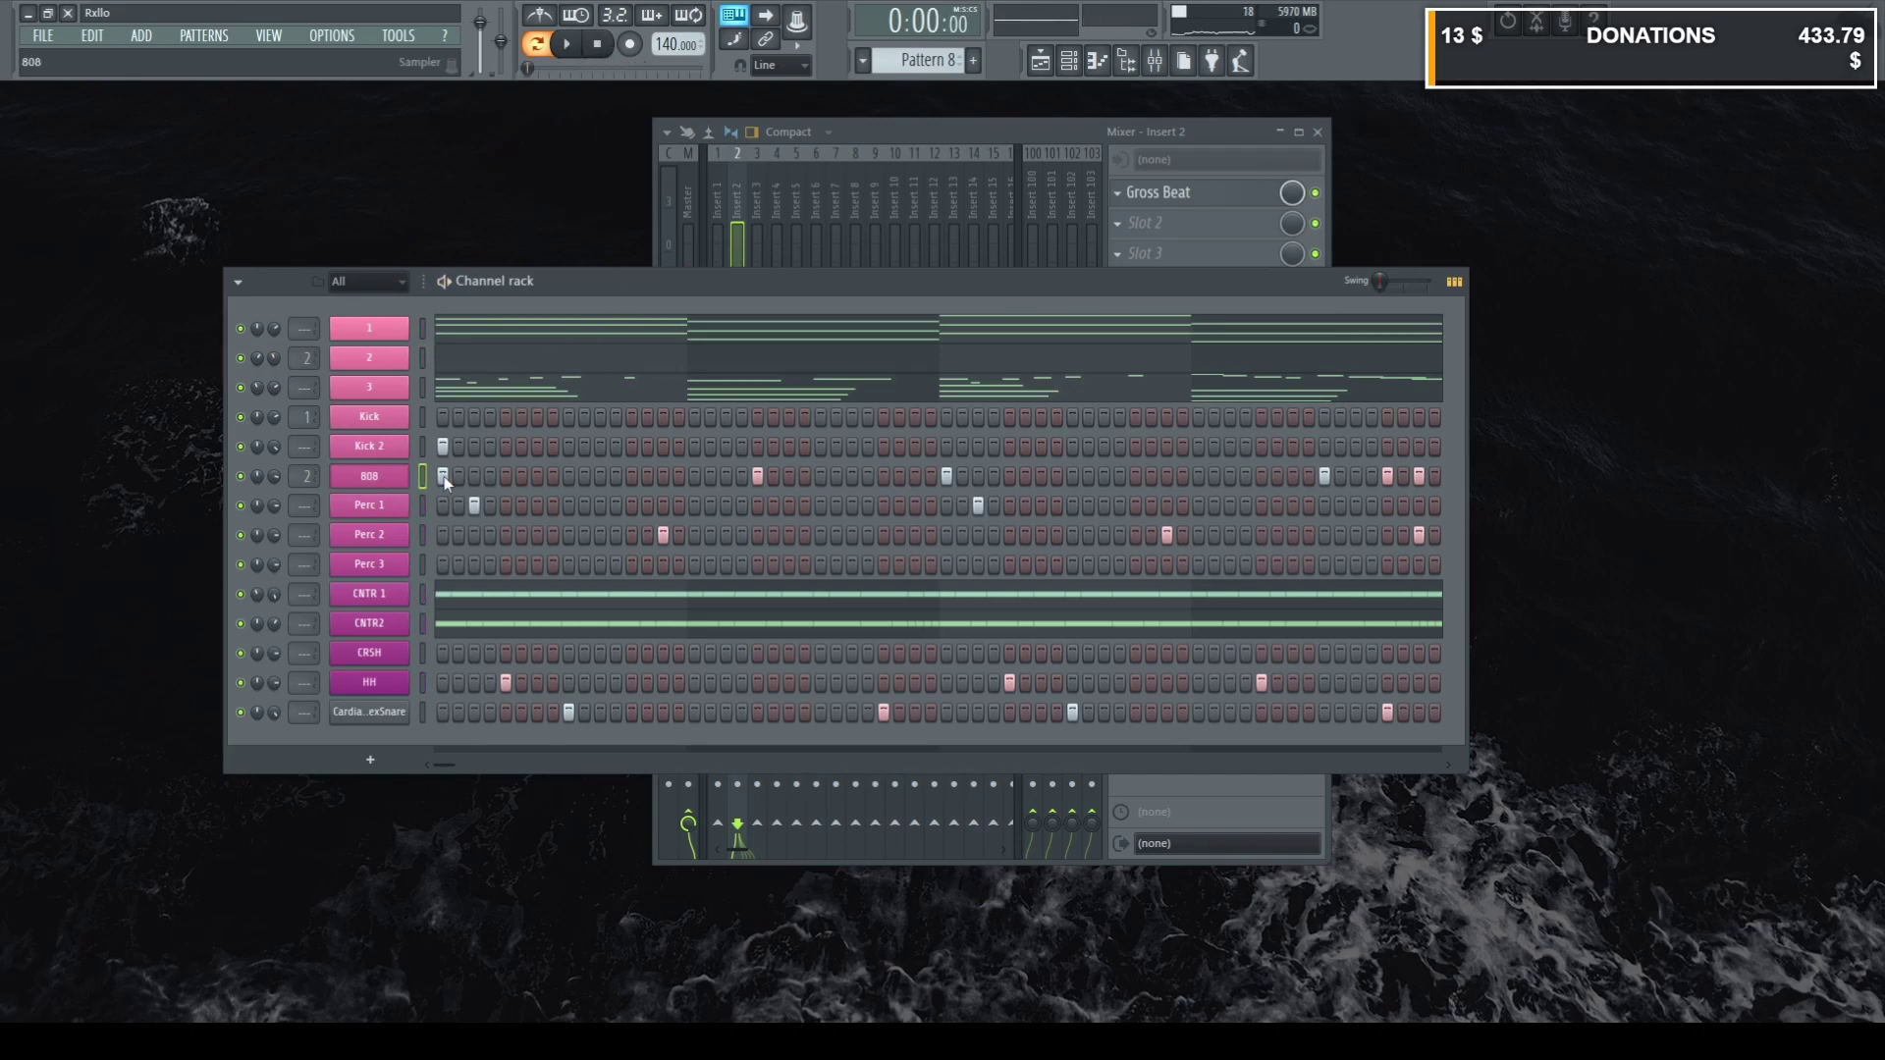
# Play the pattern from the start while checking the 808's notes in the piano roll.
pyautogui.press('F7')
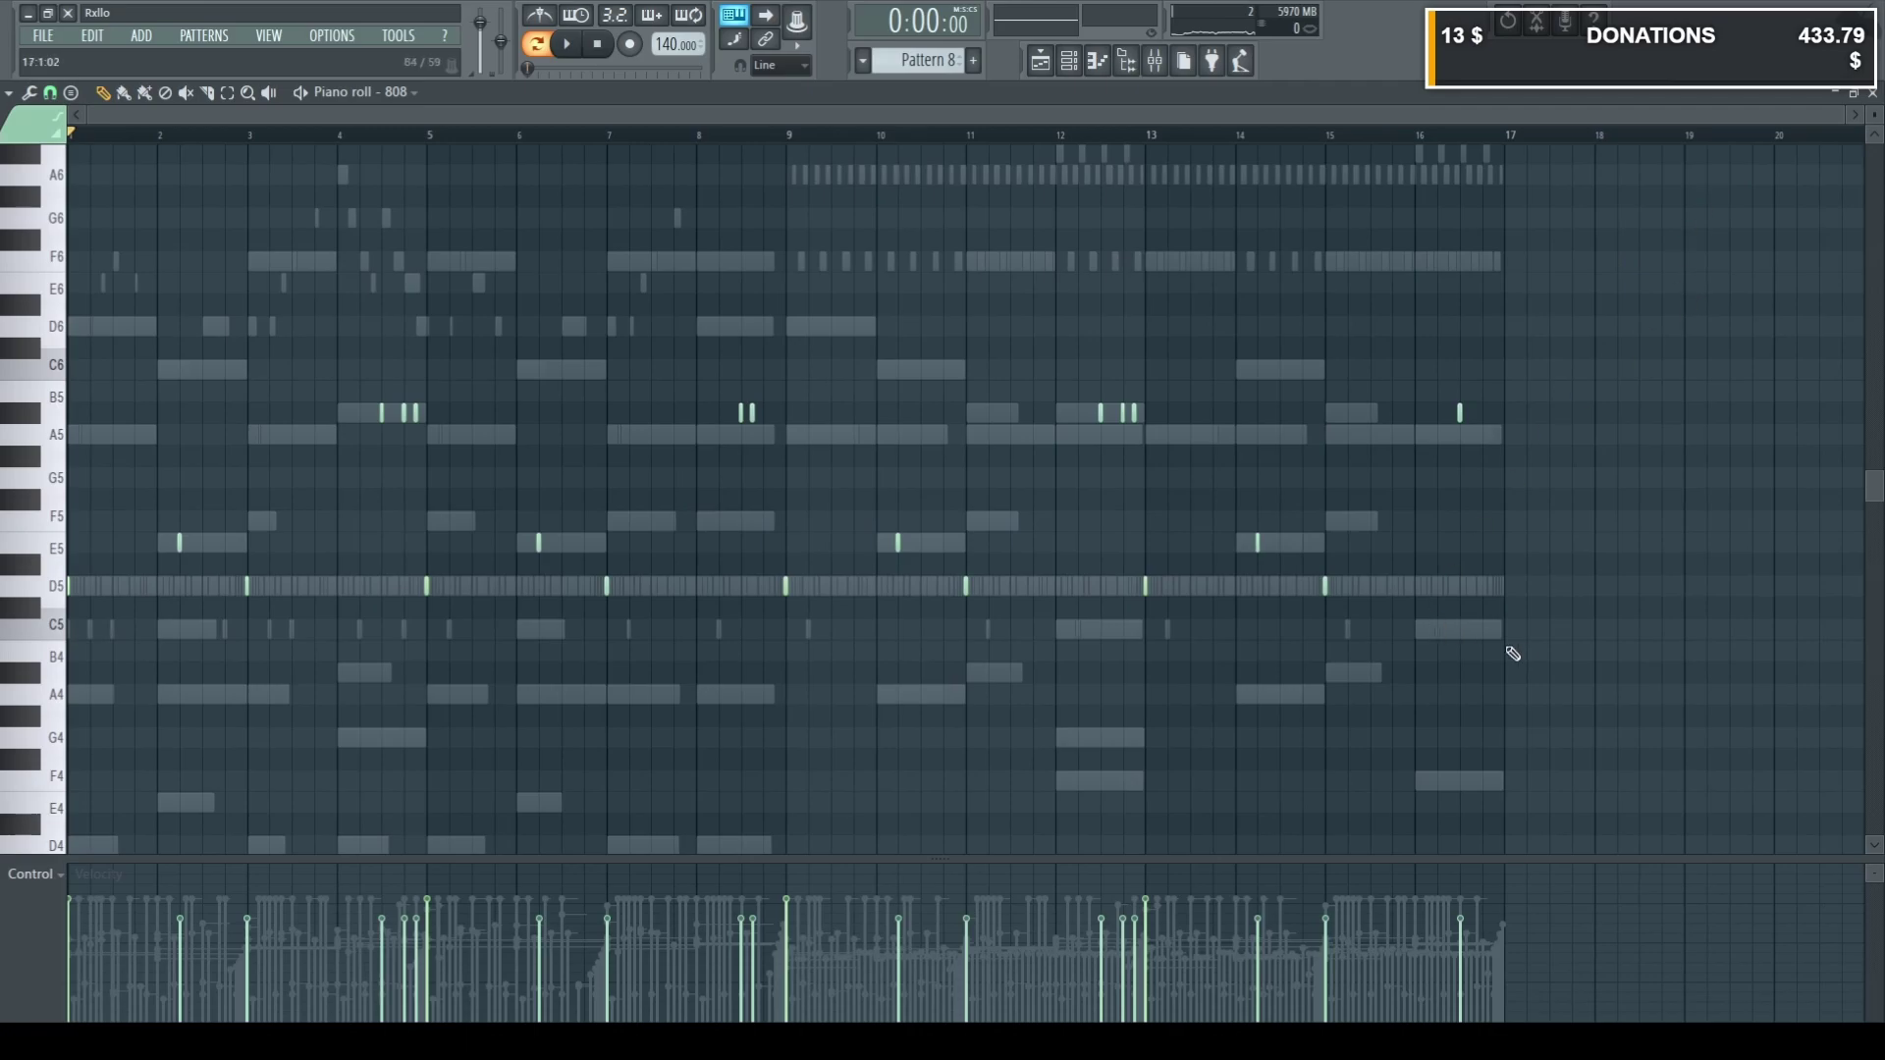
pyautogui.press('space')
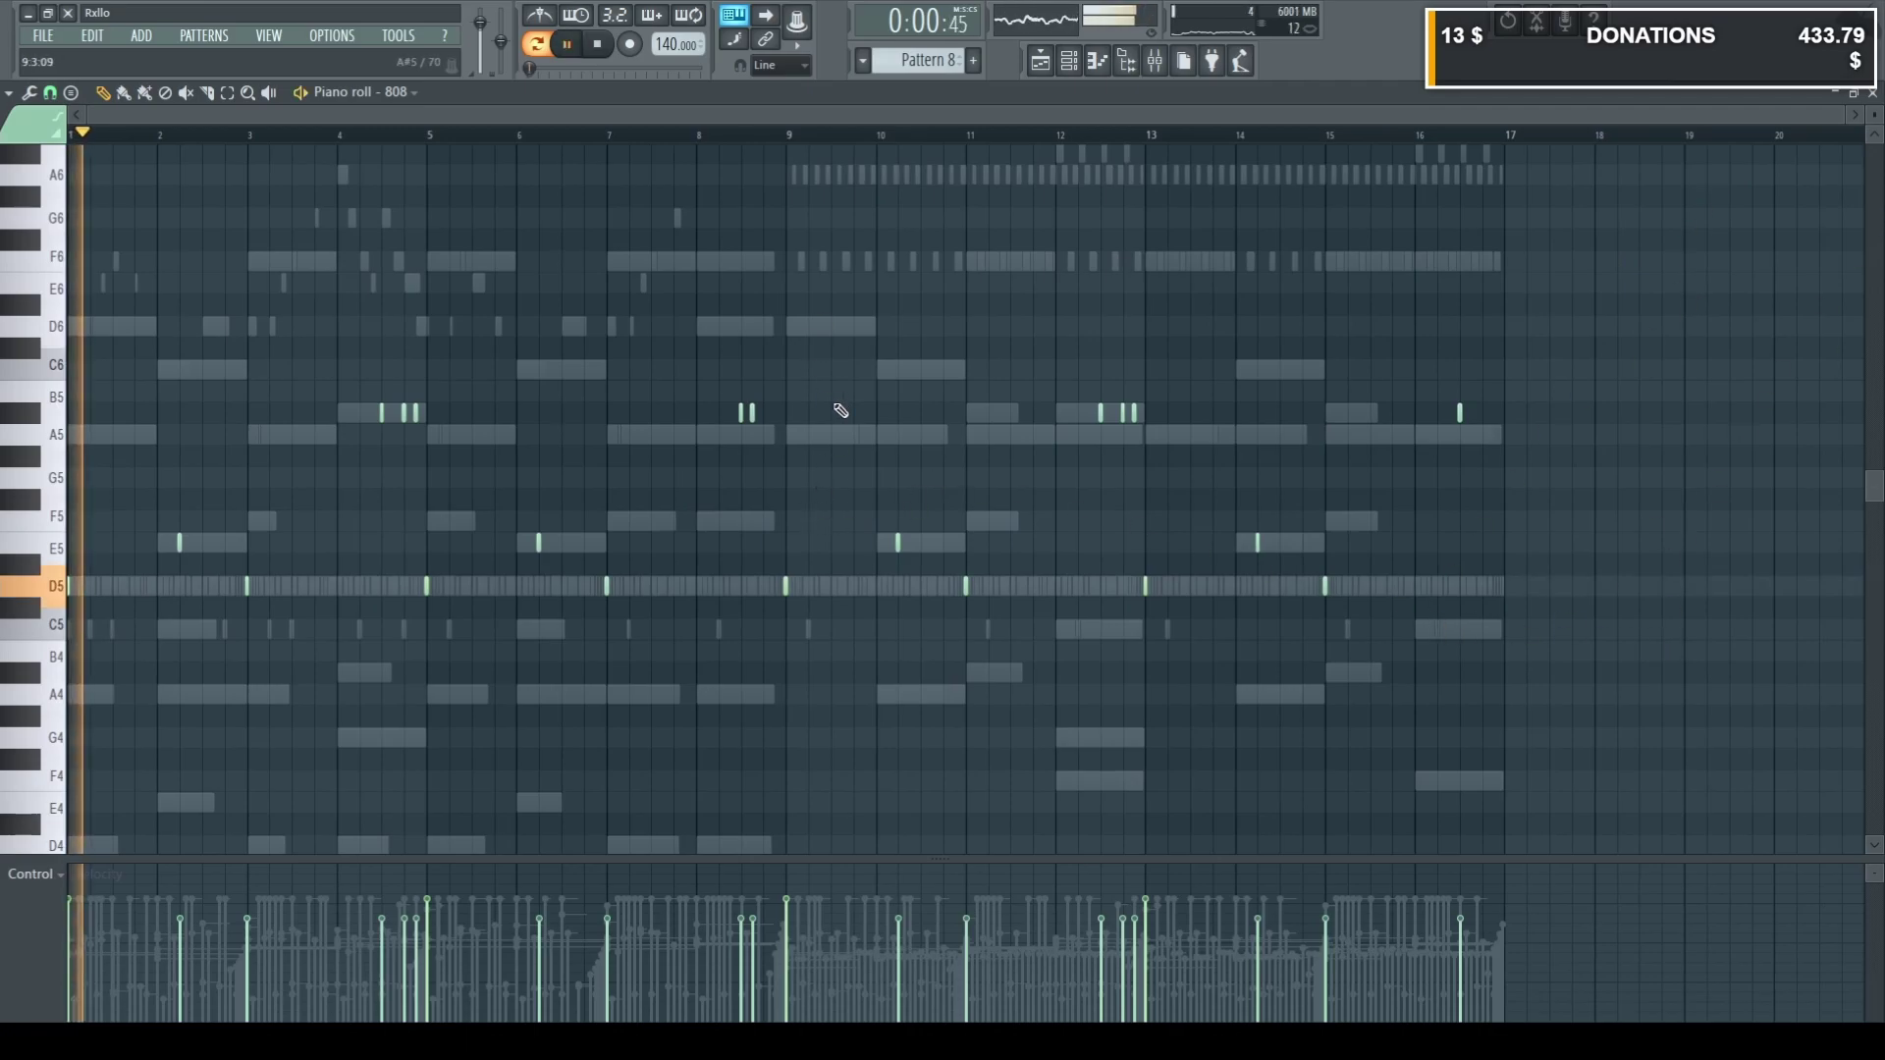
pyautogui.press('space')
pyautogui.press('space')
pyautogui.click(1871, 92)
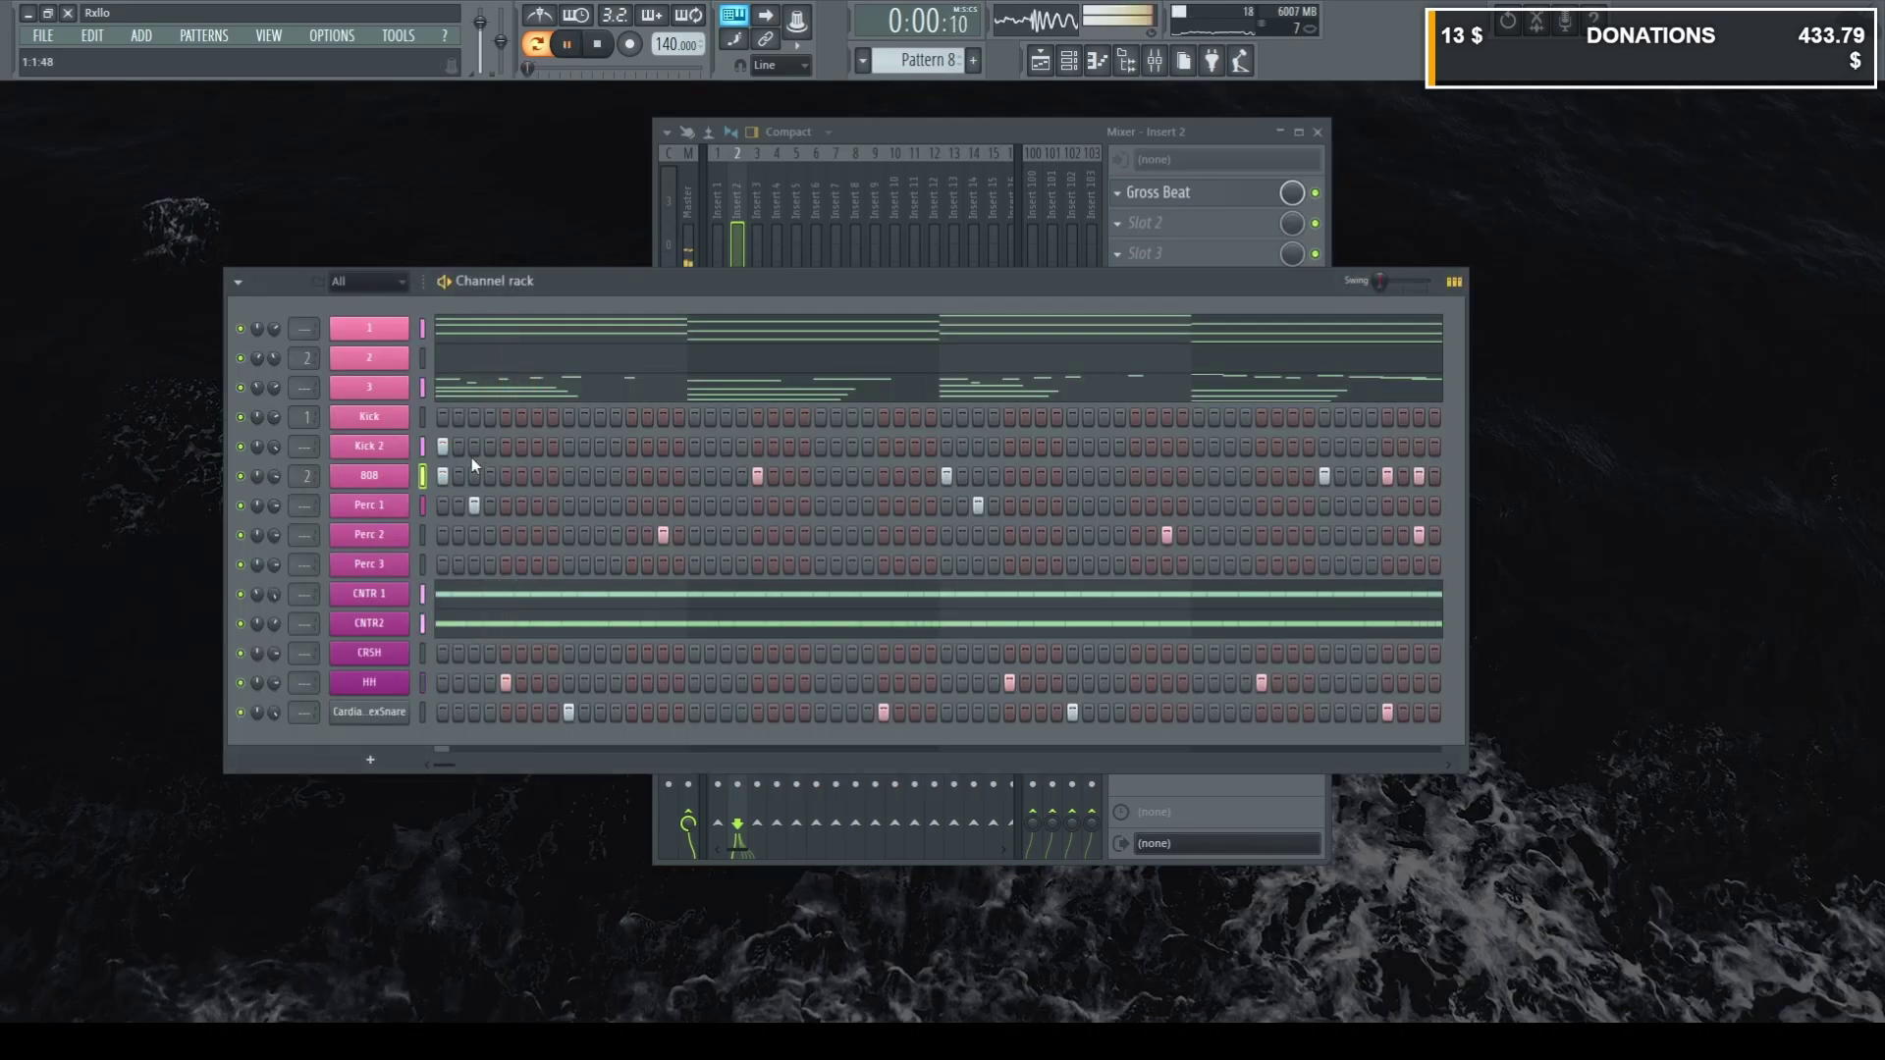
# Open the 808's volume envelope settings and route the 808 to mixer insert 3.
pyautogui.click(397, 484)
pyautogui.click(154, 297)
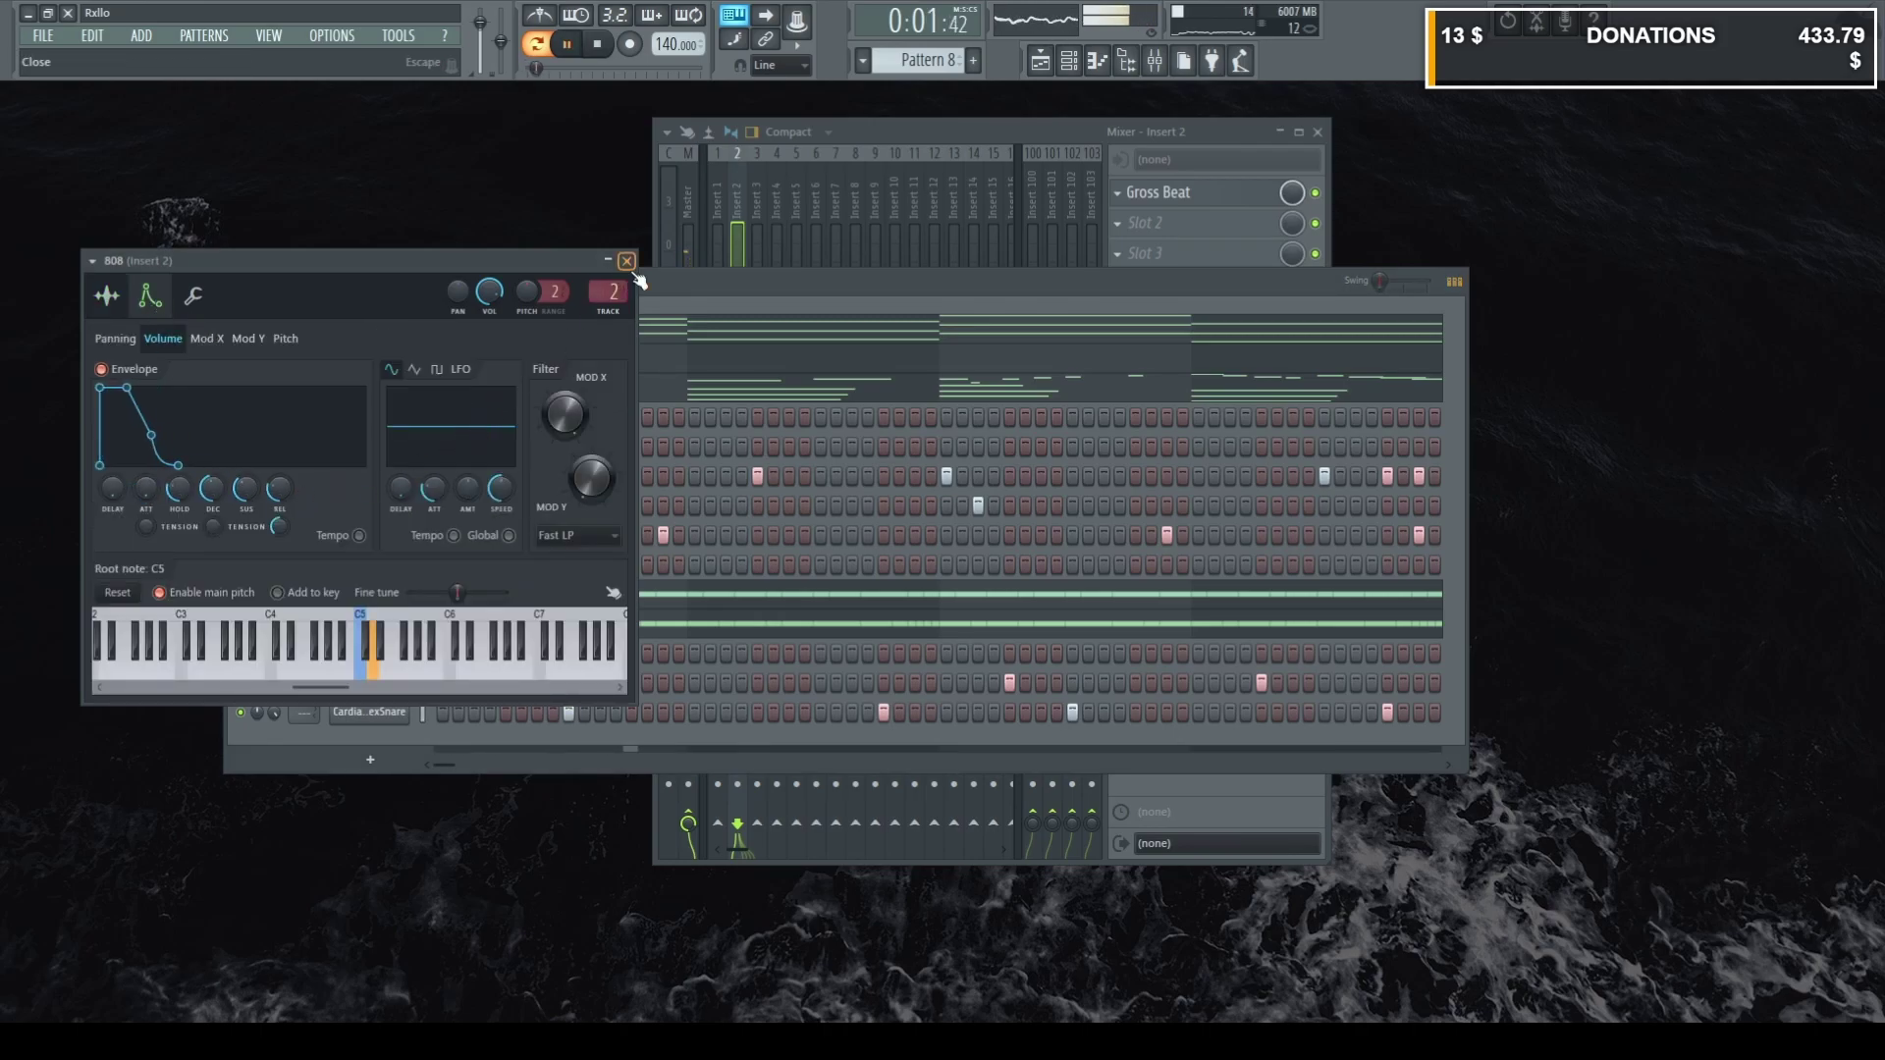
pyautogui.click(631, 266)
pyautogui.scroll(1, 304, 476)
# Add Kick 2 hits in the step sequencer matching the 808's steps, plus two Perc 1 hits on the closing 808 steps.
pyautogui.press('space')
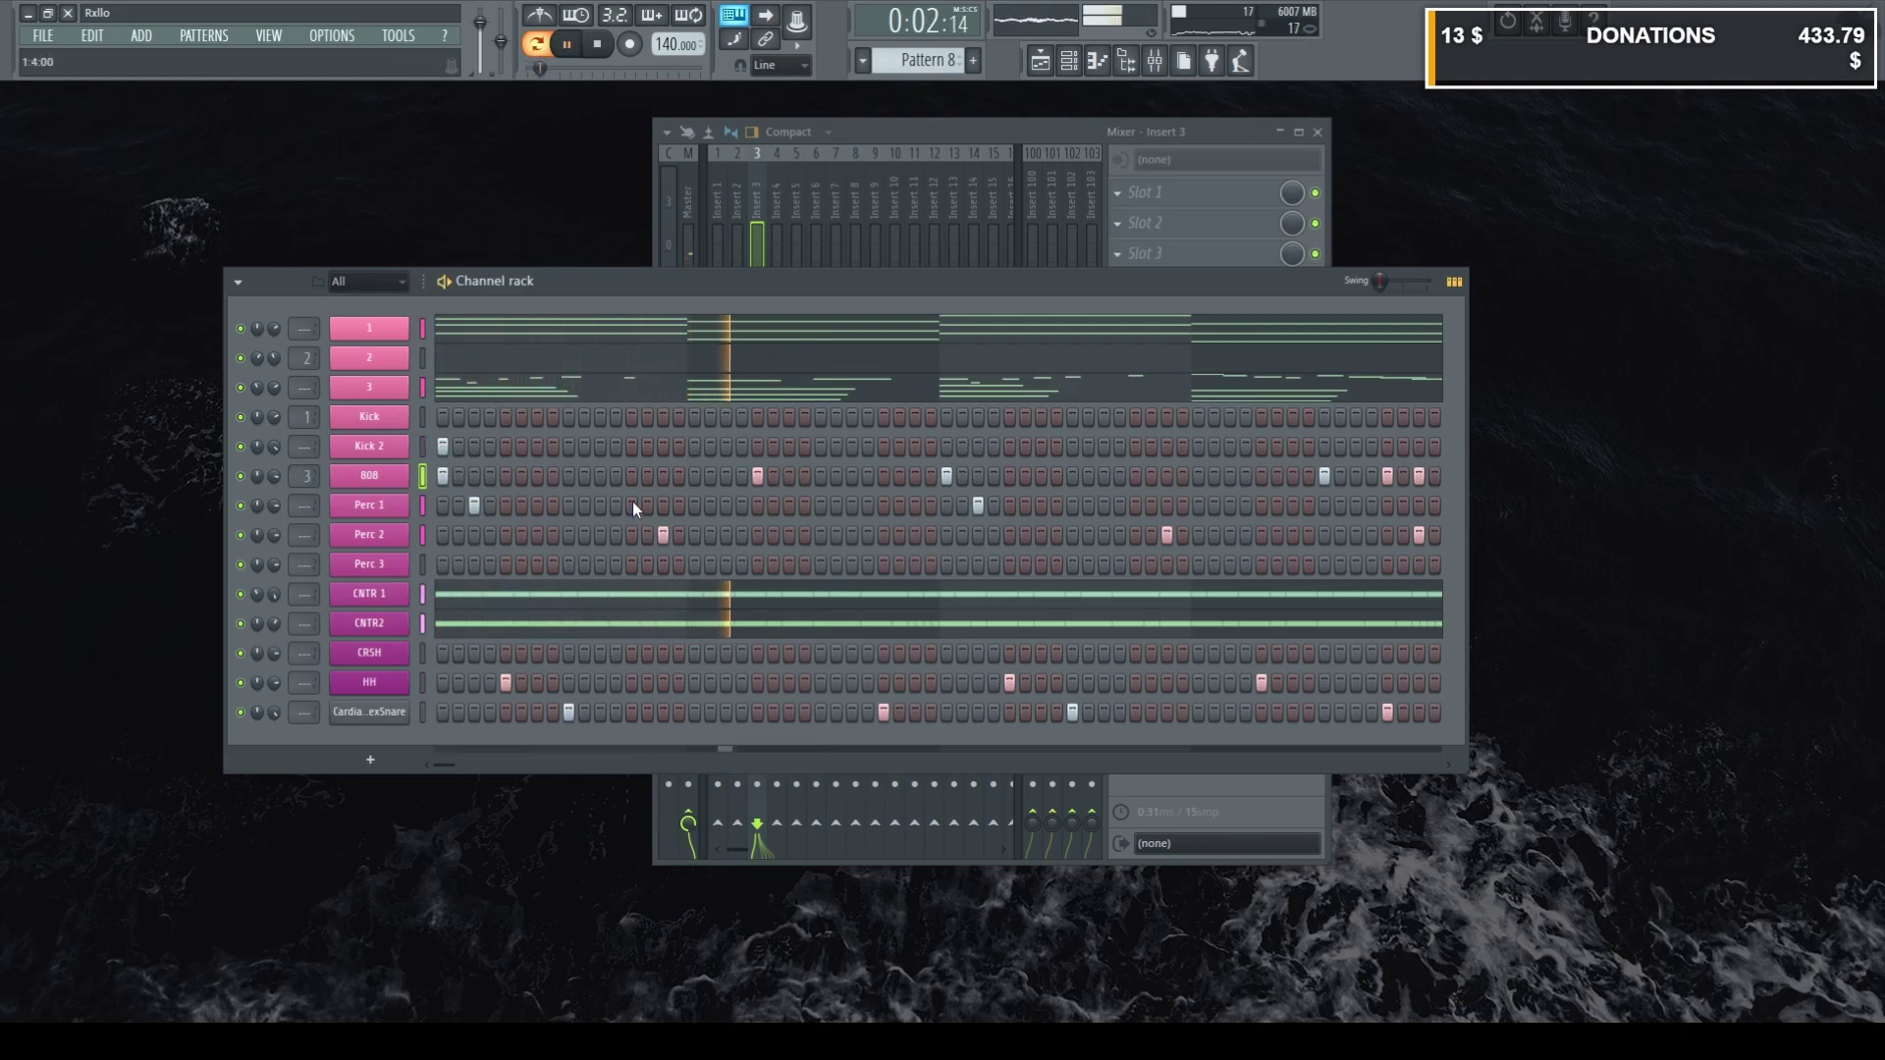
pyautogui.press('space')
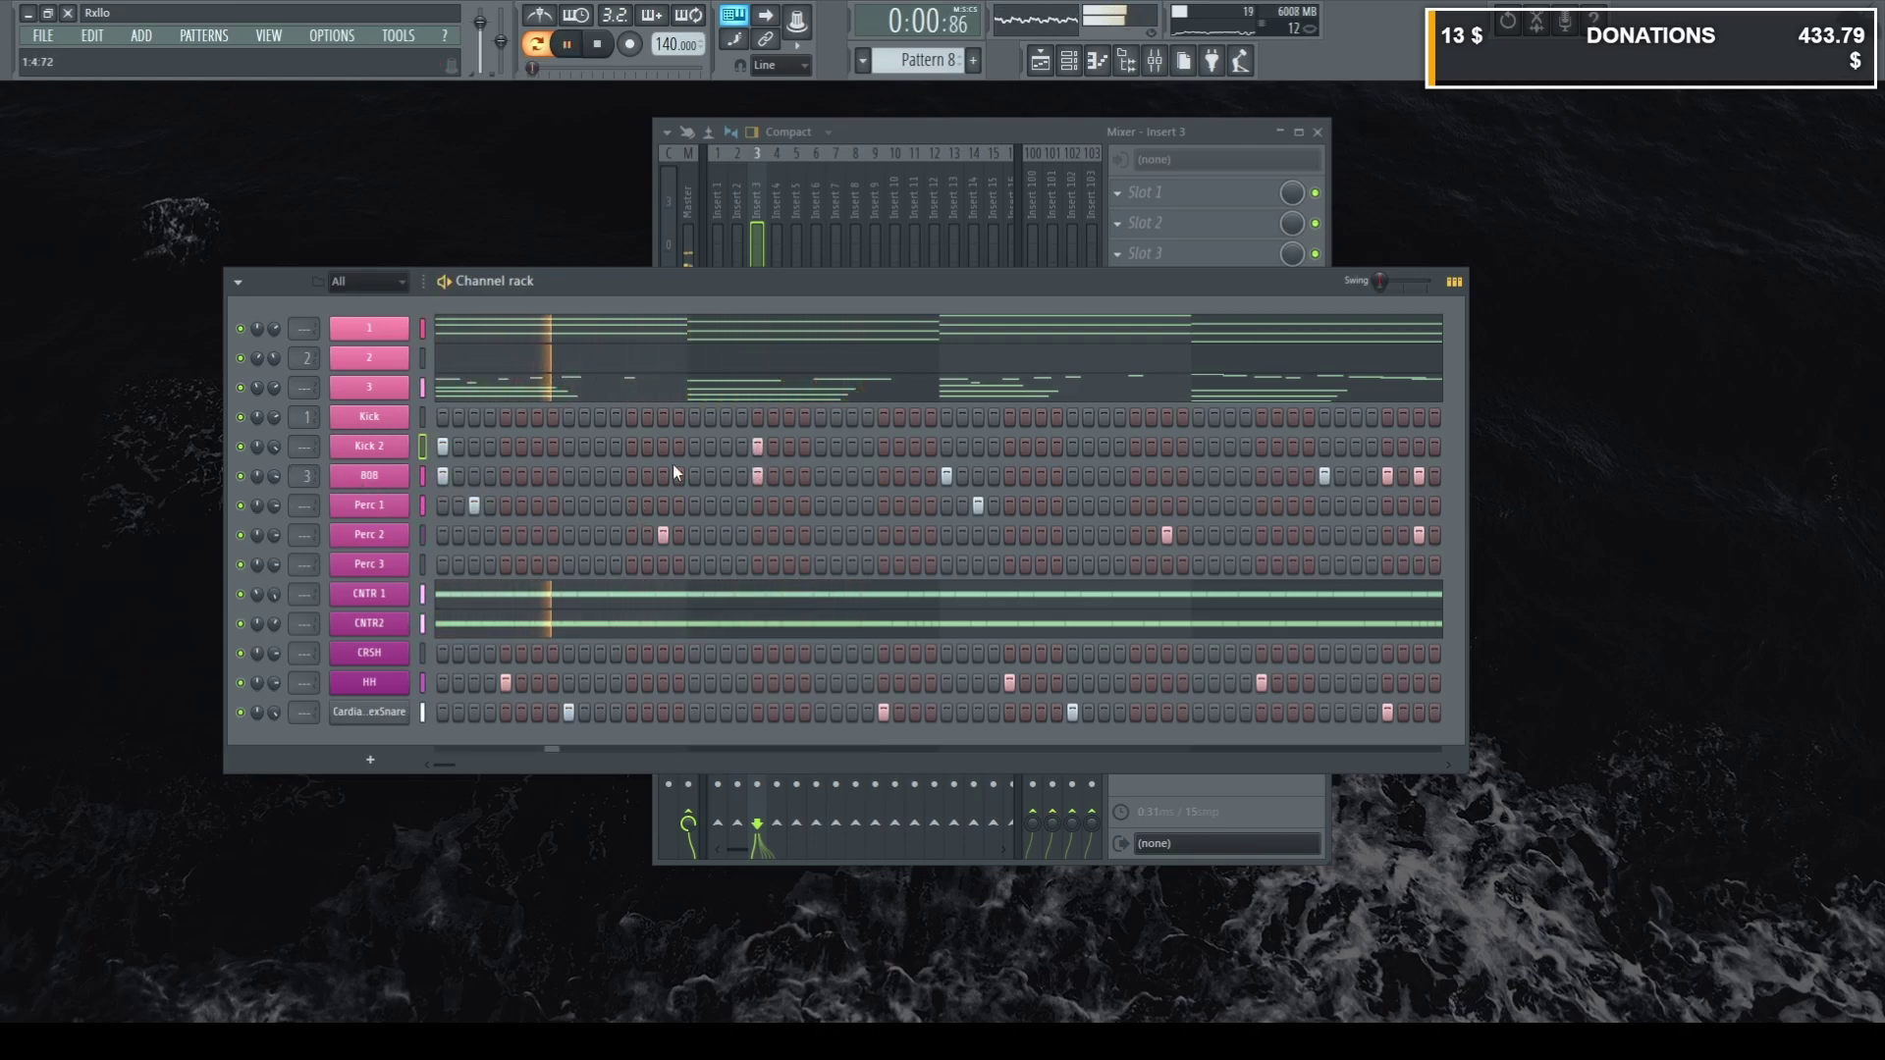
pyautogui.click(695, 447)
pyautogui.click(695, 476)
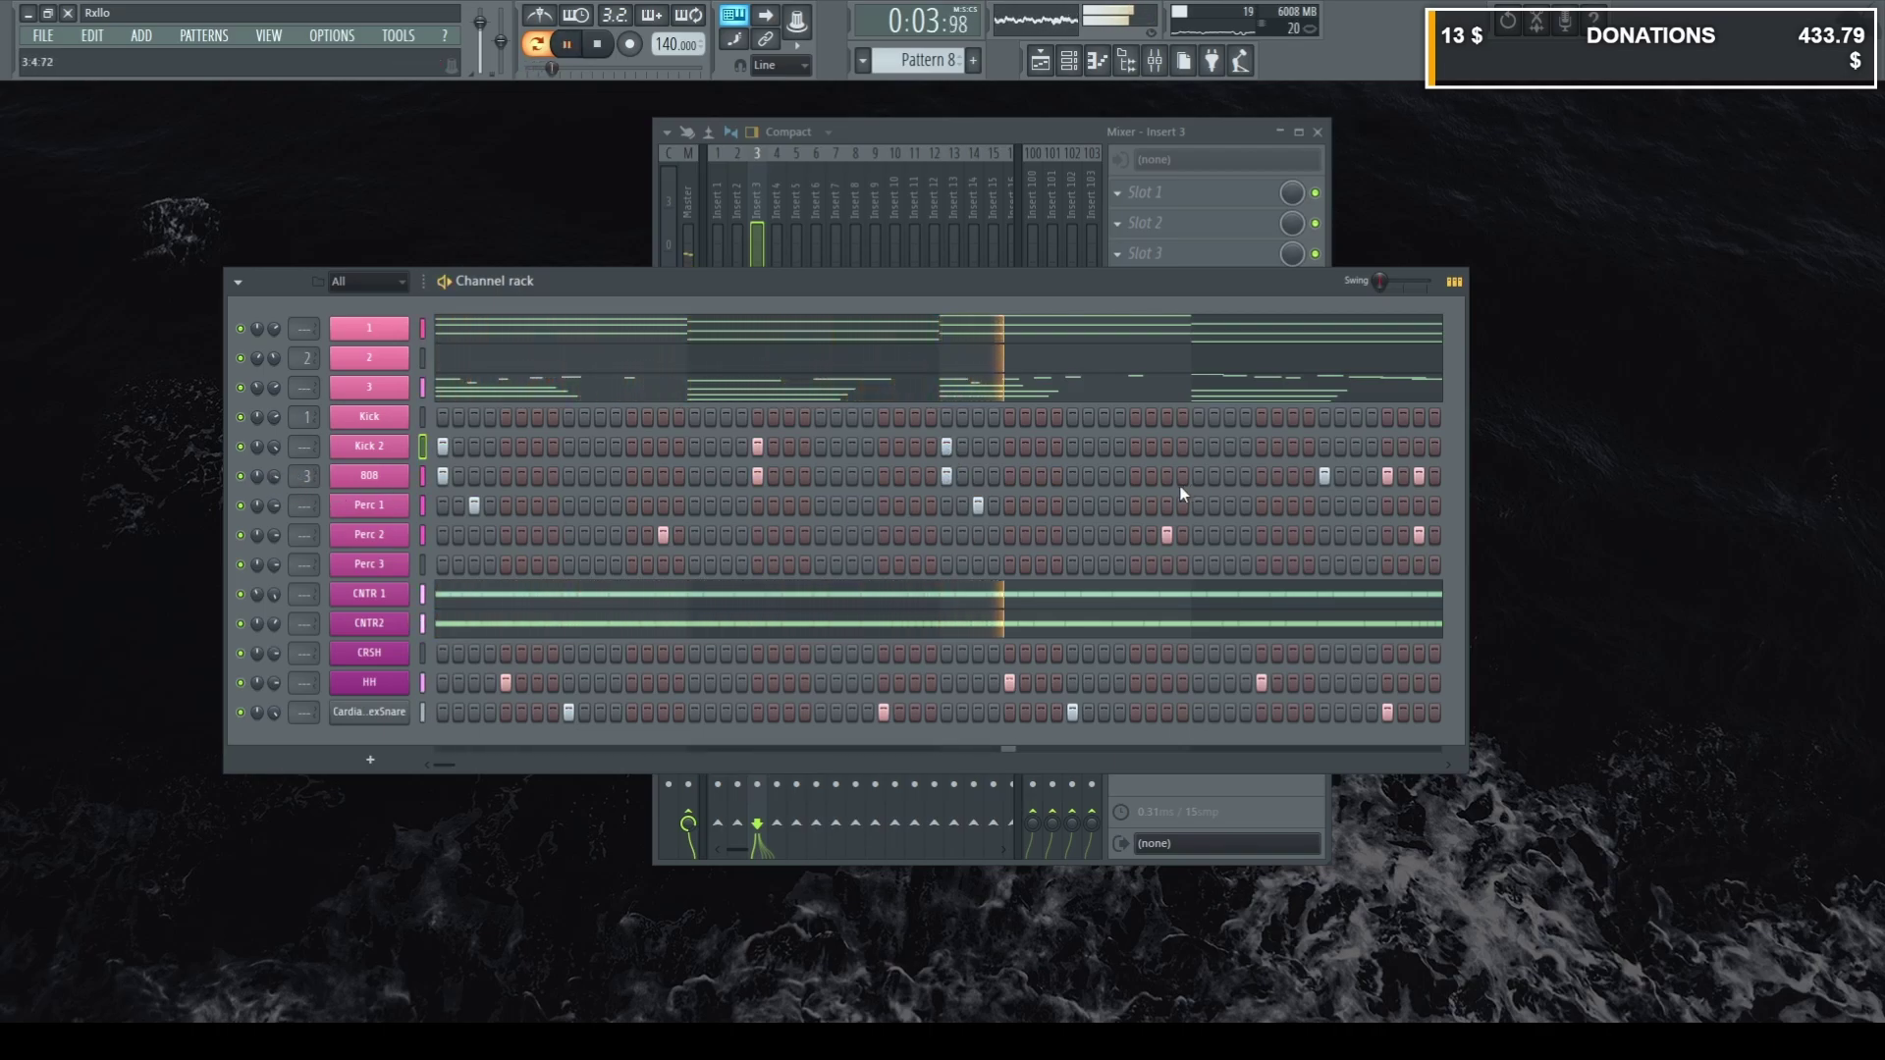
pyautogui.moveTo(1382, 447); pyautogui.dragTo(1384, 492)
pyautogui.rightClick(1374, 479)
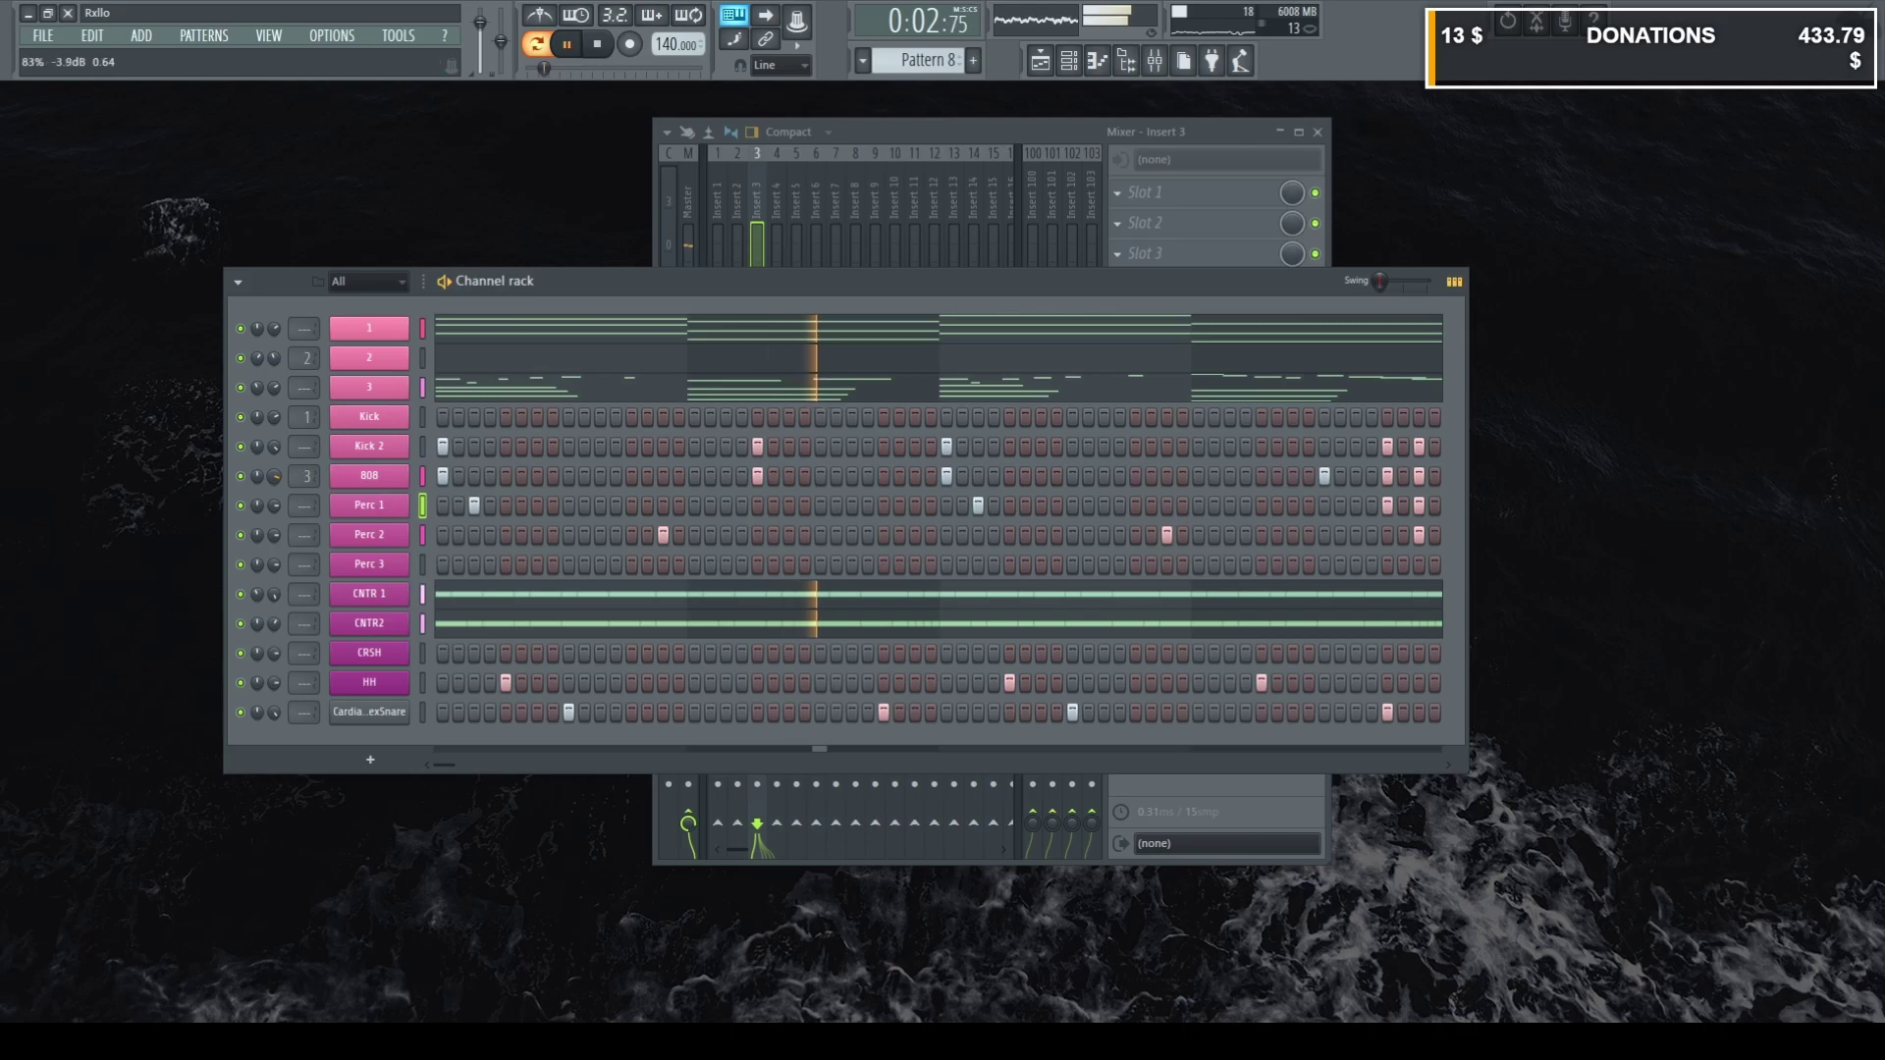
# Check the 808's notes, and duplicate the Kick 2 notes in the piano roll to fill all 16 bars.
pyautogui.press('F7')
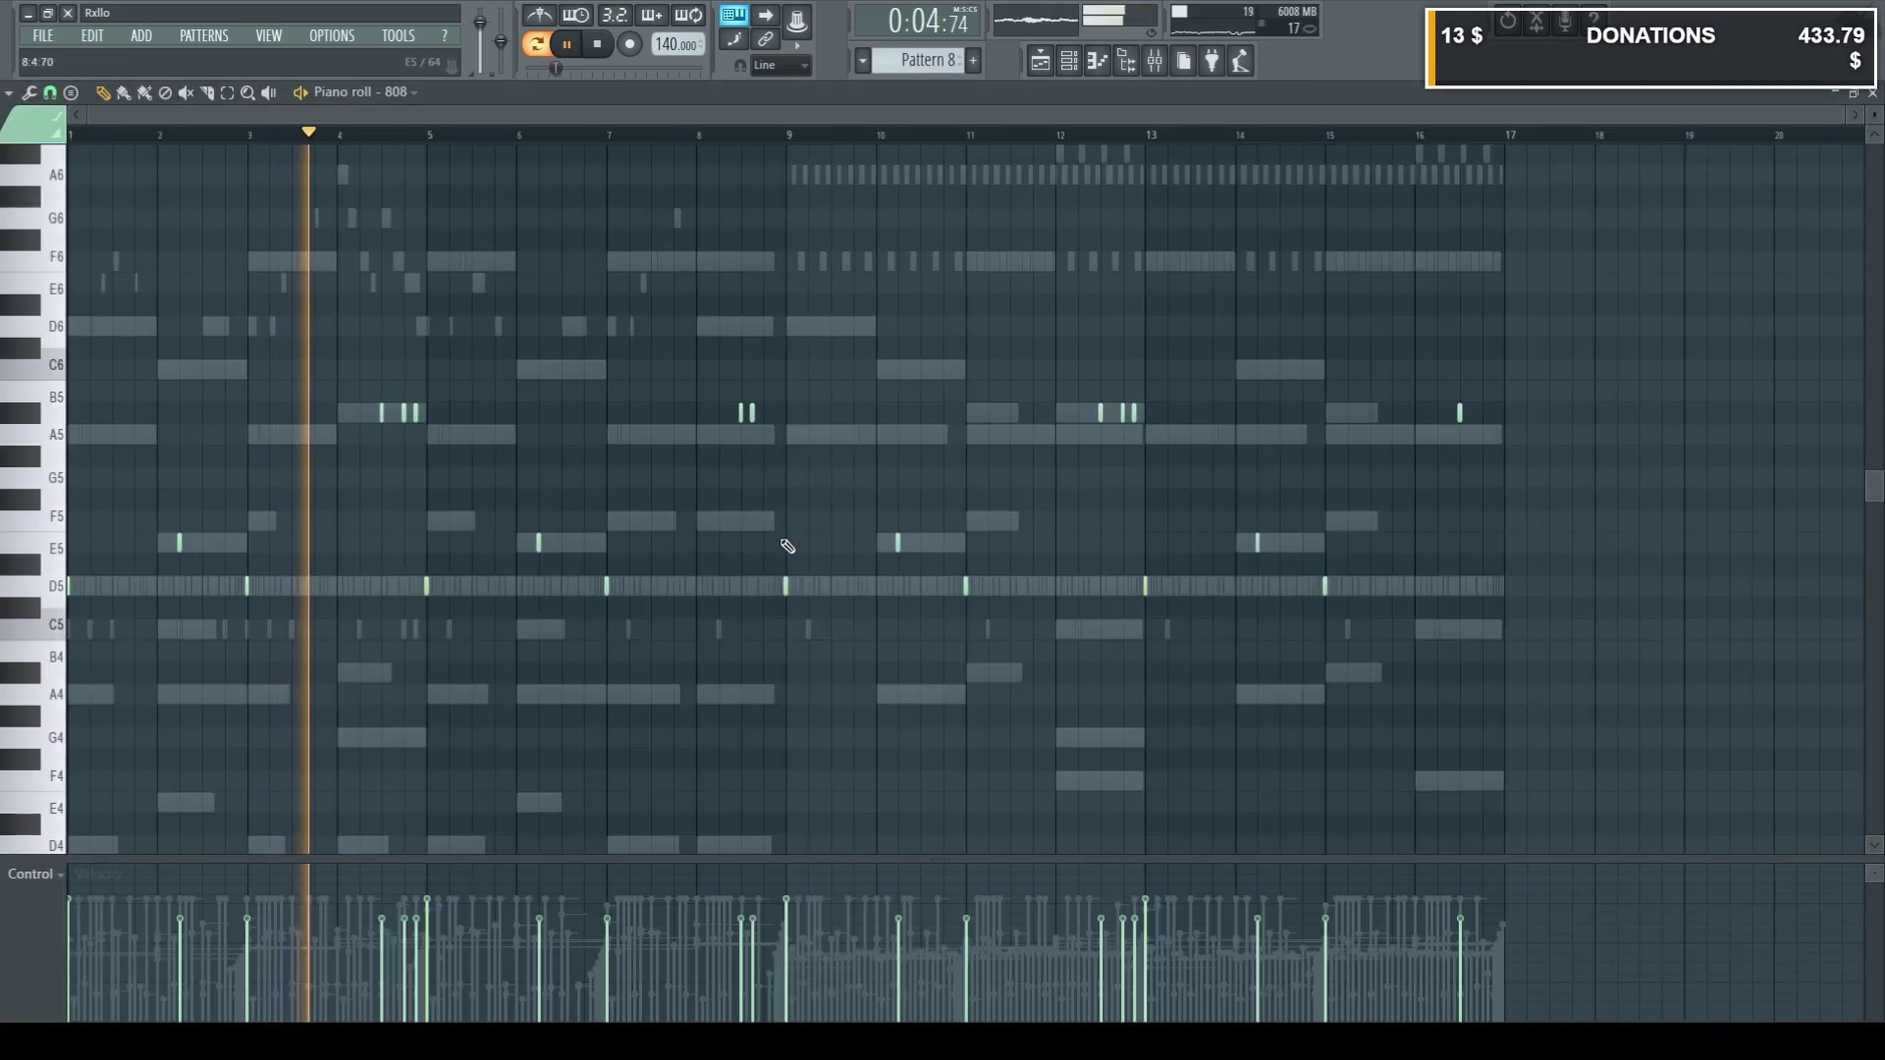
pyautogui.click(1853, 93)
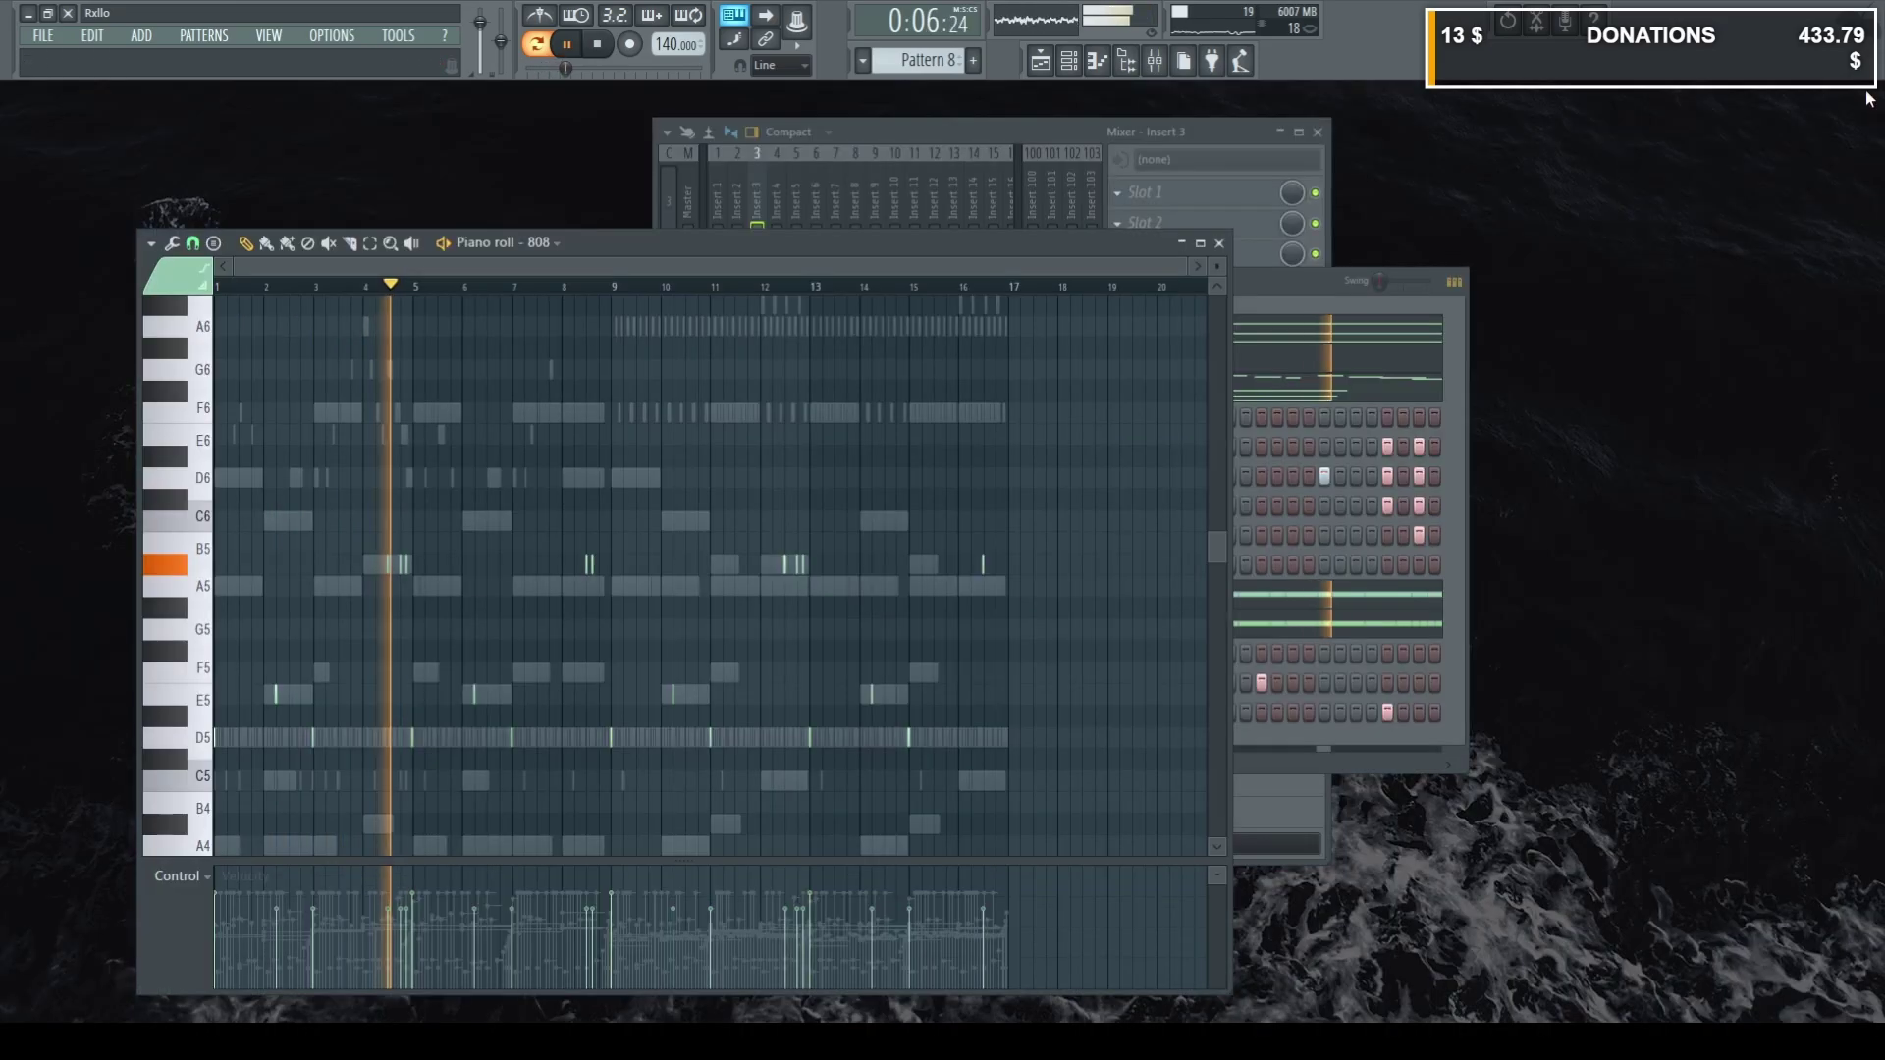
pyautogui.click(1294, 307)
pyautogui.click(422, 450)
pyautogui.press('F7')
pyautogui.hotkey('ctrl', 'a')
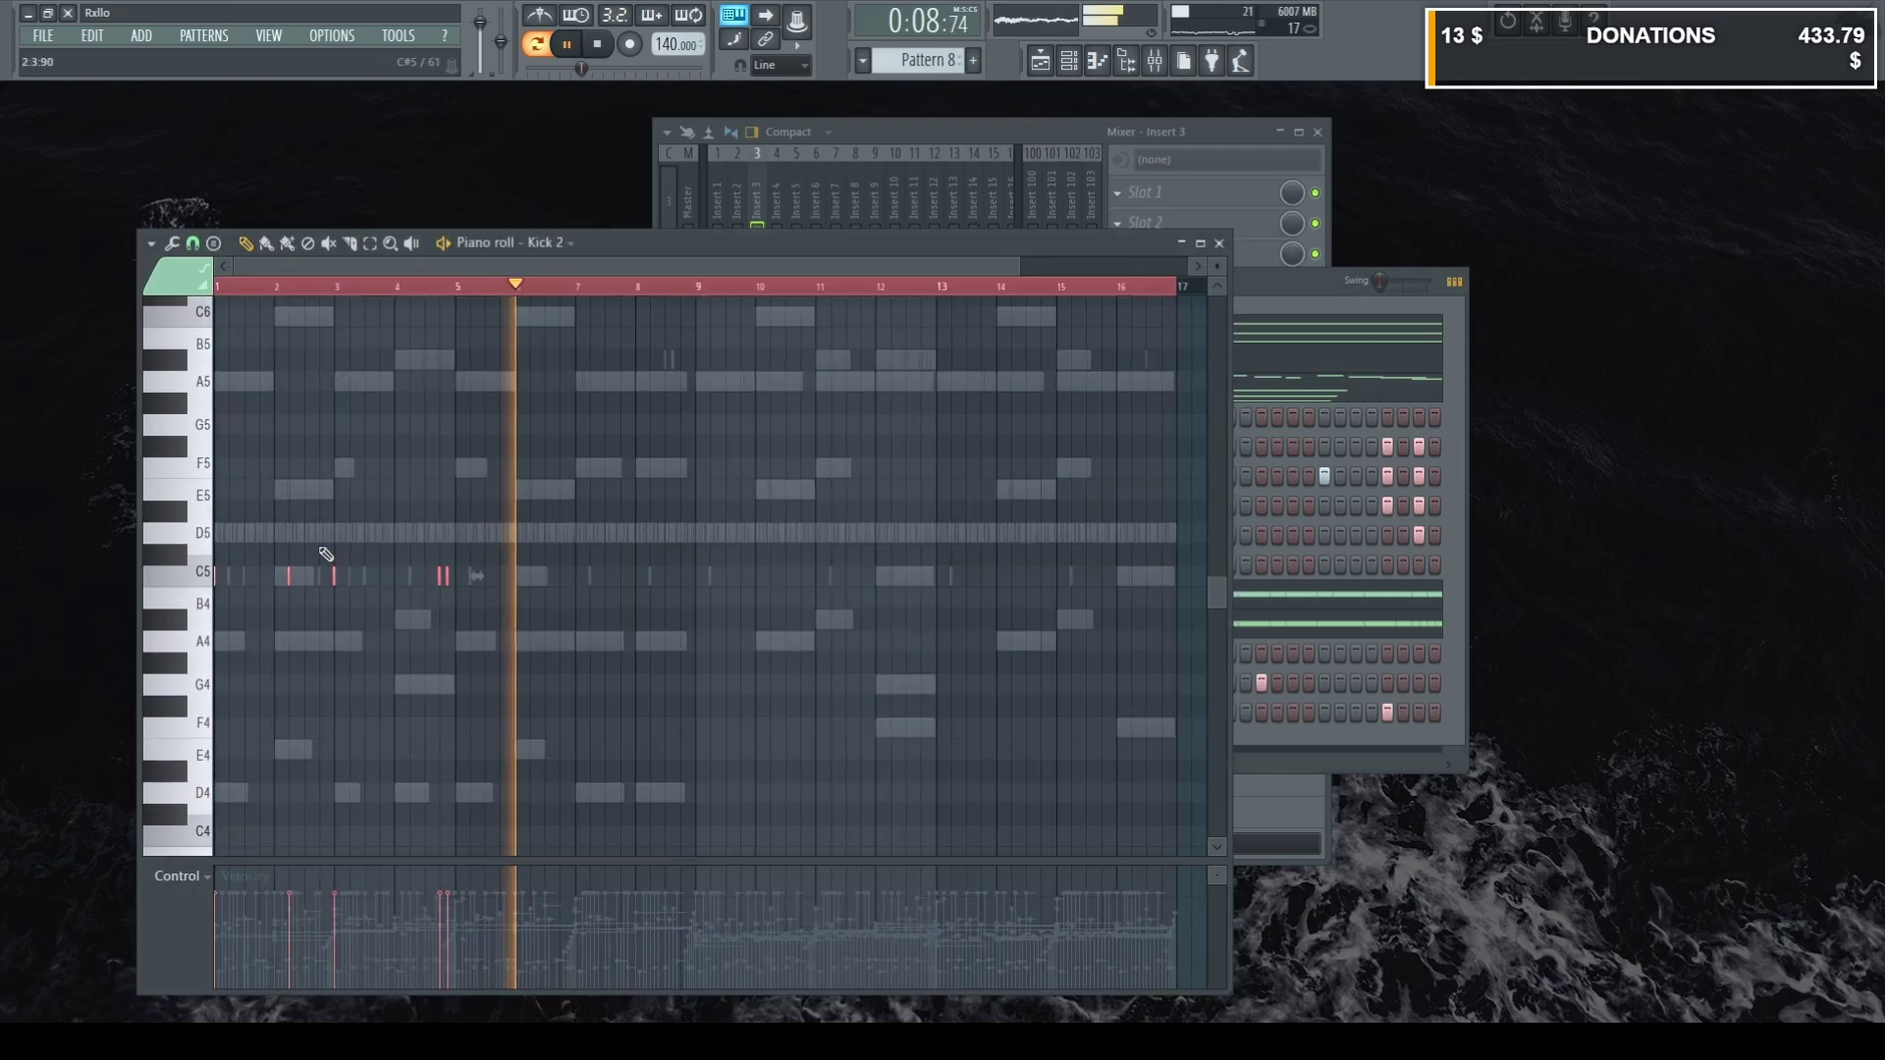
pyautogui.keyDown('shift'); pyautogui.moveTo(216, 579); pyautogui.dragTo(448, 598); pyautogui.keyUp('shift')
pyautogui.press('space')
pyautogui.press('space')
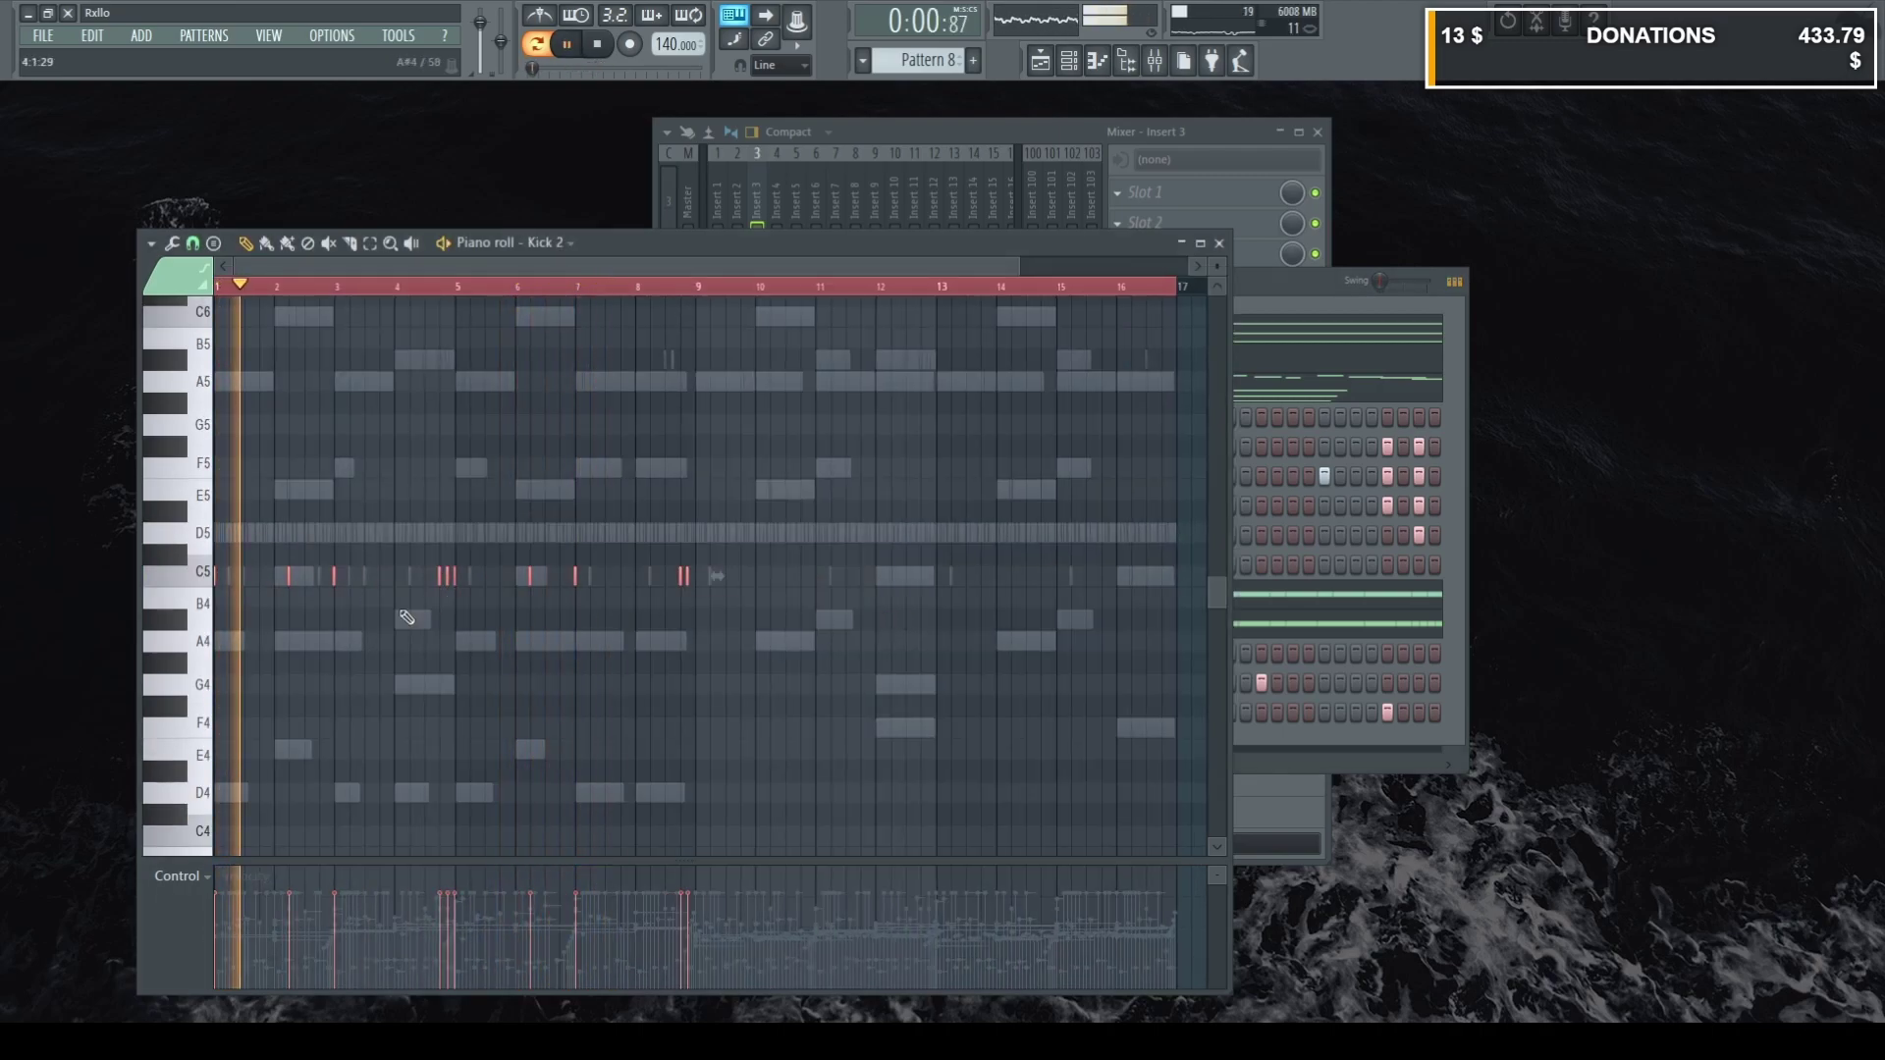
pyautogui.scroll(3, 471, 628)
pyautogui.scroll(-4, 471, 628)
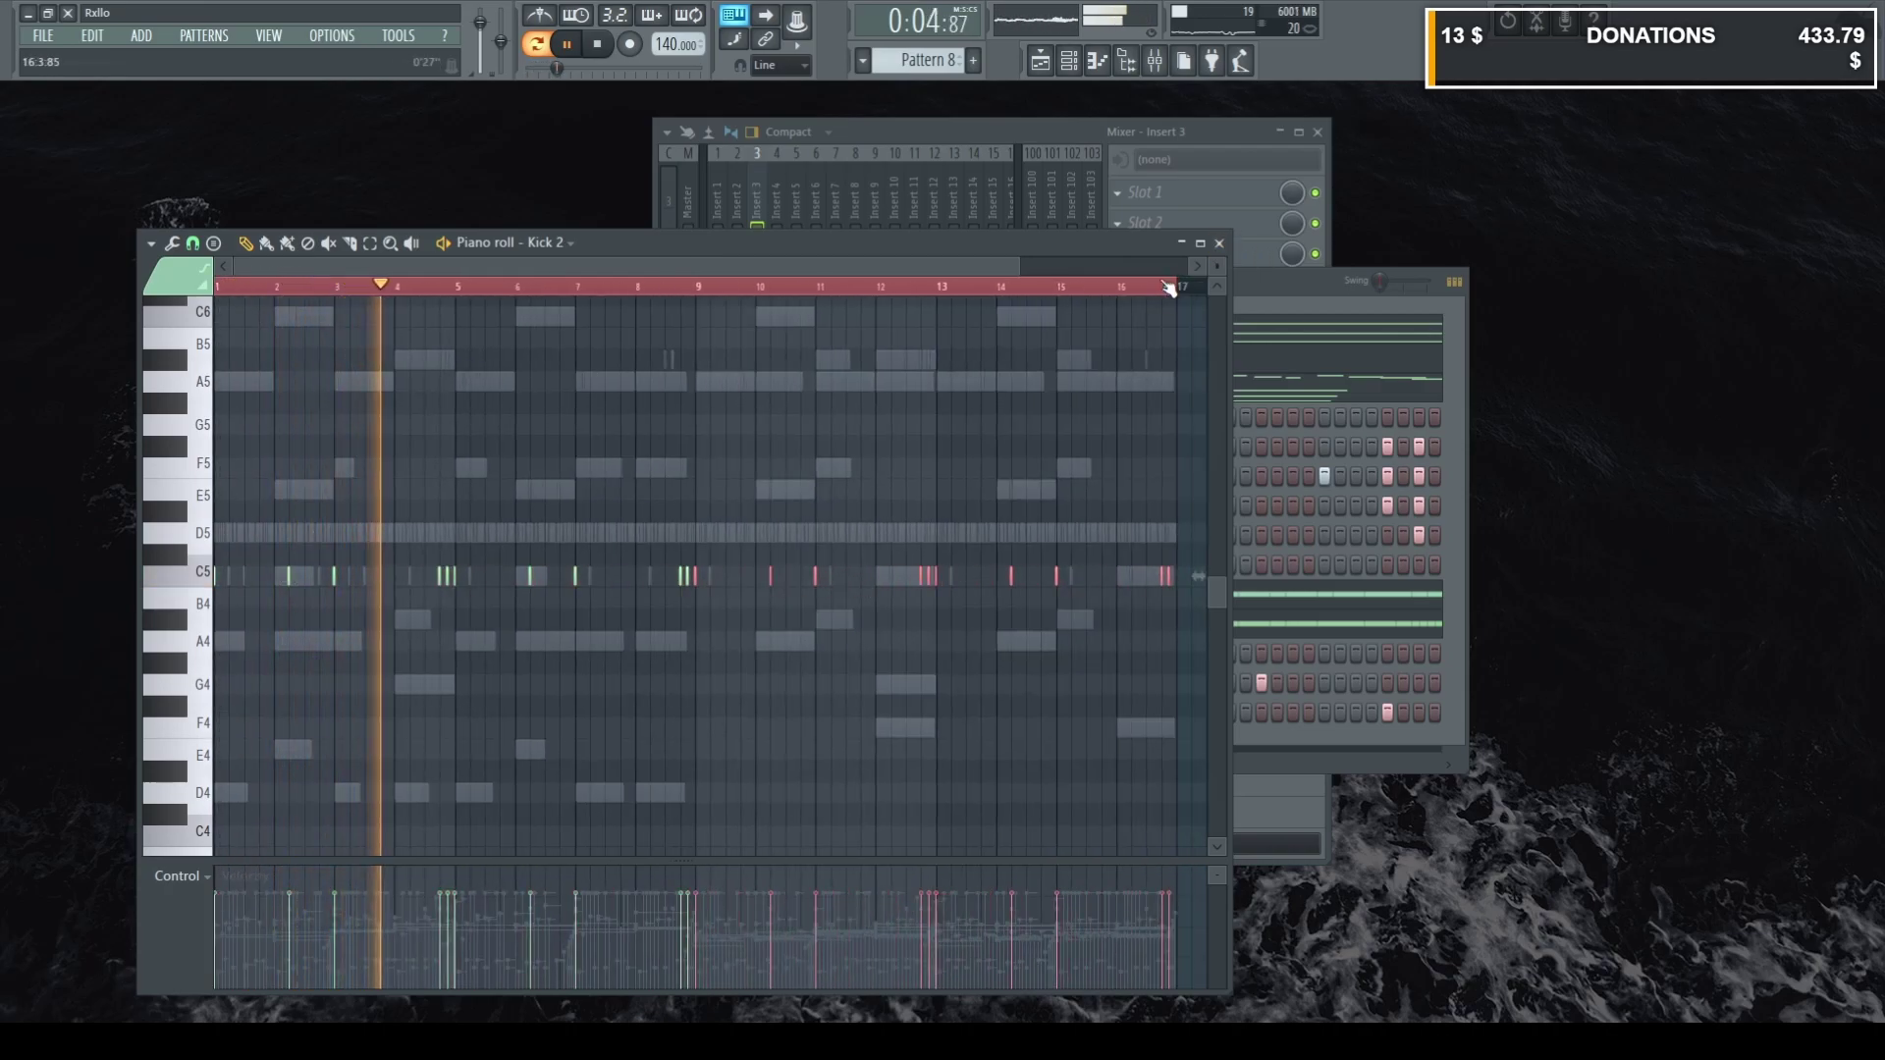
pyautogui.press('F7')
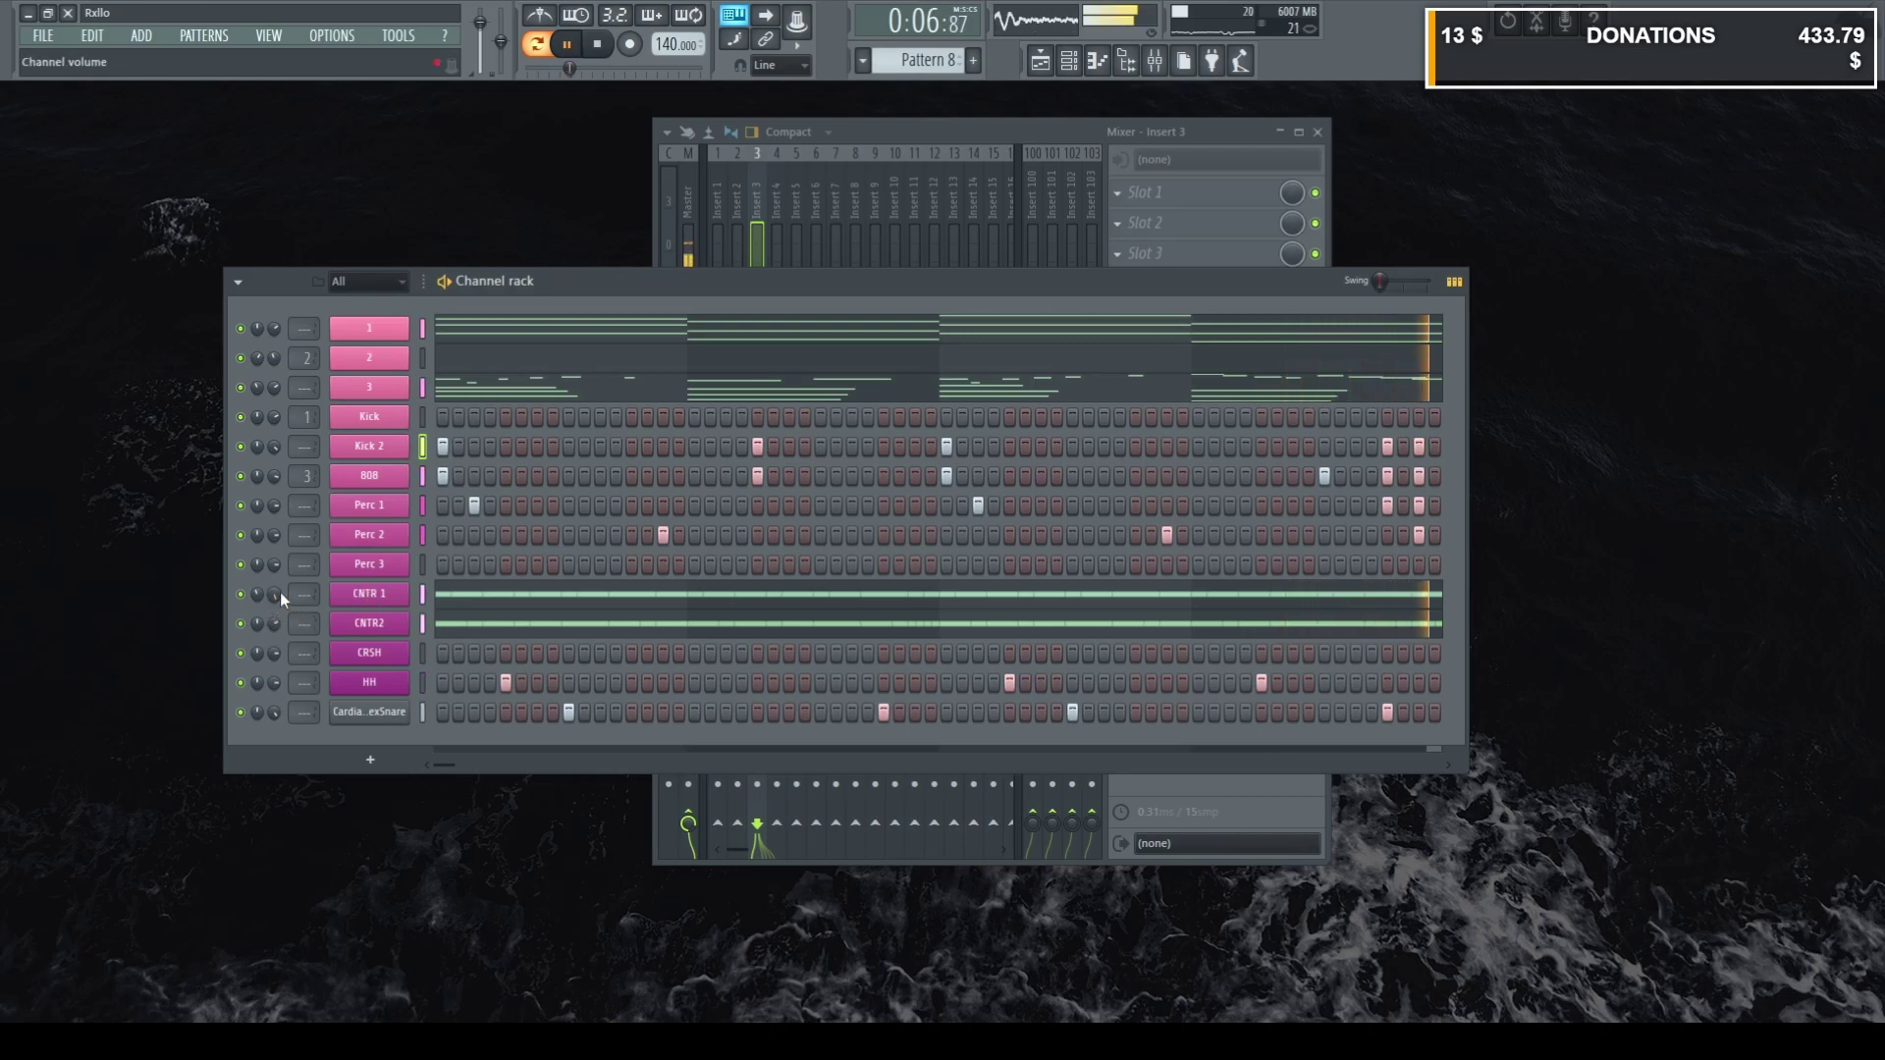
# Route CNTR 1 to mixer insert 7 and CNTR2 to insert 8, and load Fruity delay 2 on insert 7.
pyautogui.click(1009, 136)
pyautogui.moveTo(299, 601)
pyautogui.mouseDown()
pyautogui.moveTo(299, 579)
pyautogui.moveTo(313, 619)
pyautogui.mouseUp()
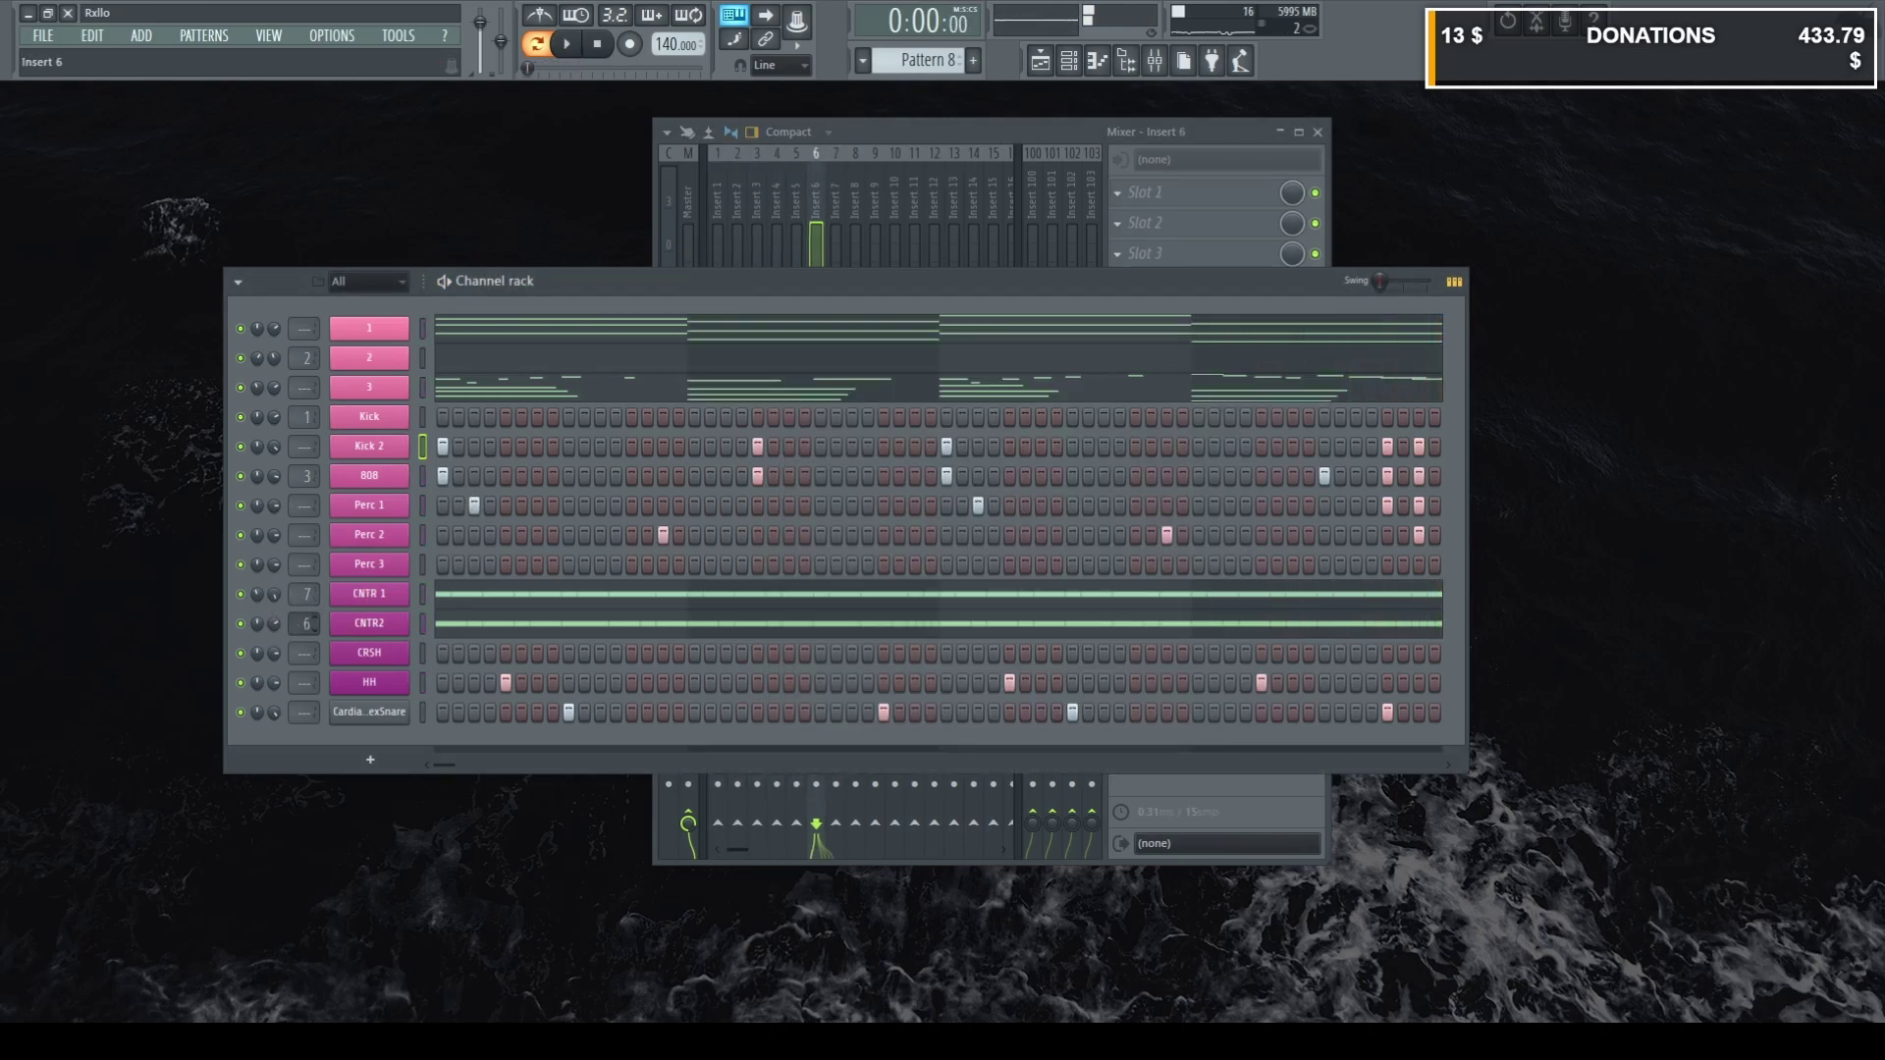
pyautogui.click(834, 204)
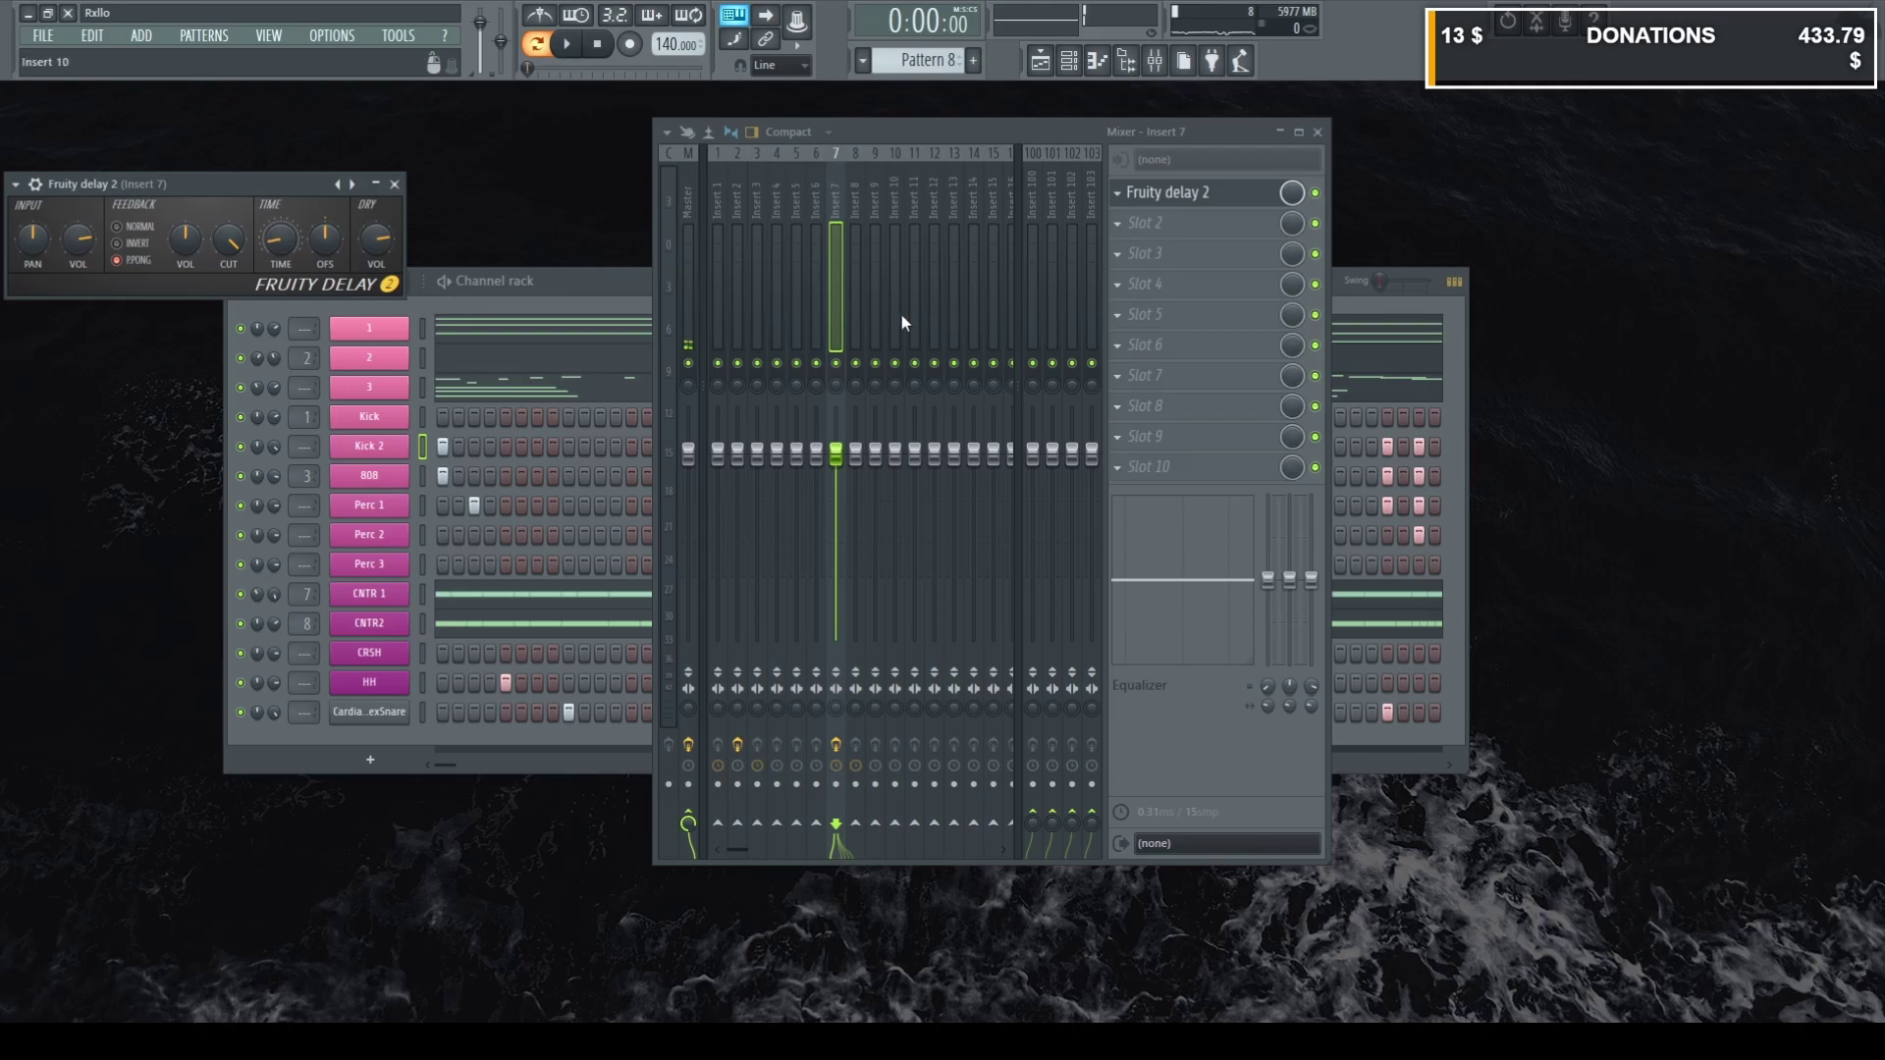
pyautogui.press('Right')
pyautogui.press('Left')
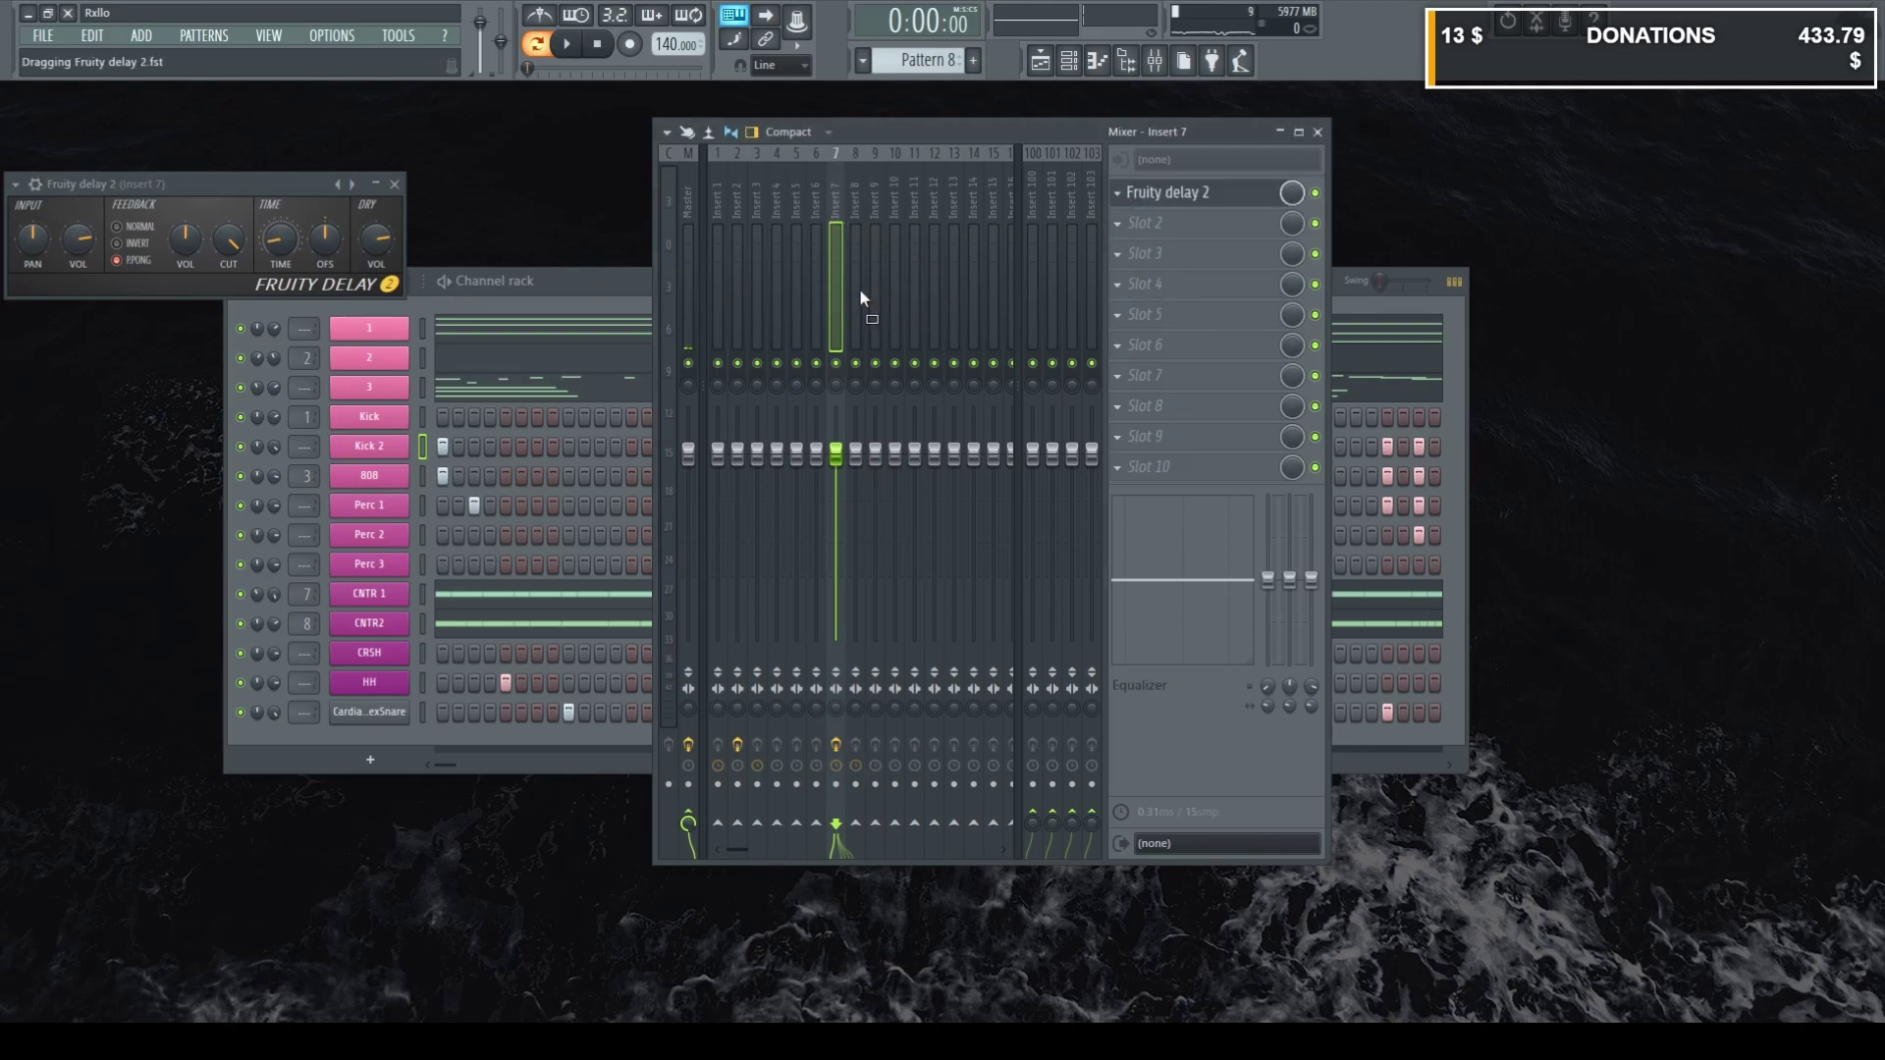
# Copy Fruity delay 2 from insert 7 to insert 8 and reduce the delay's input volume on insert 7 during playback.
pyautogui.moveTo(860, 293); pyautogui.dragTo(873, 292)
pyautogui.press('space')
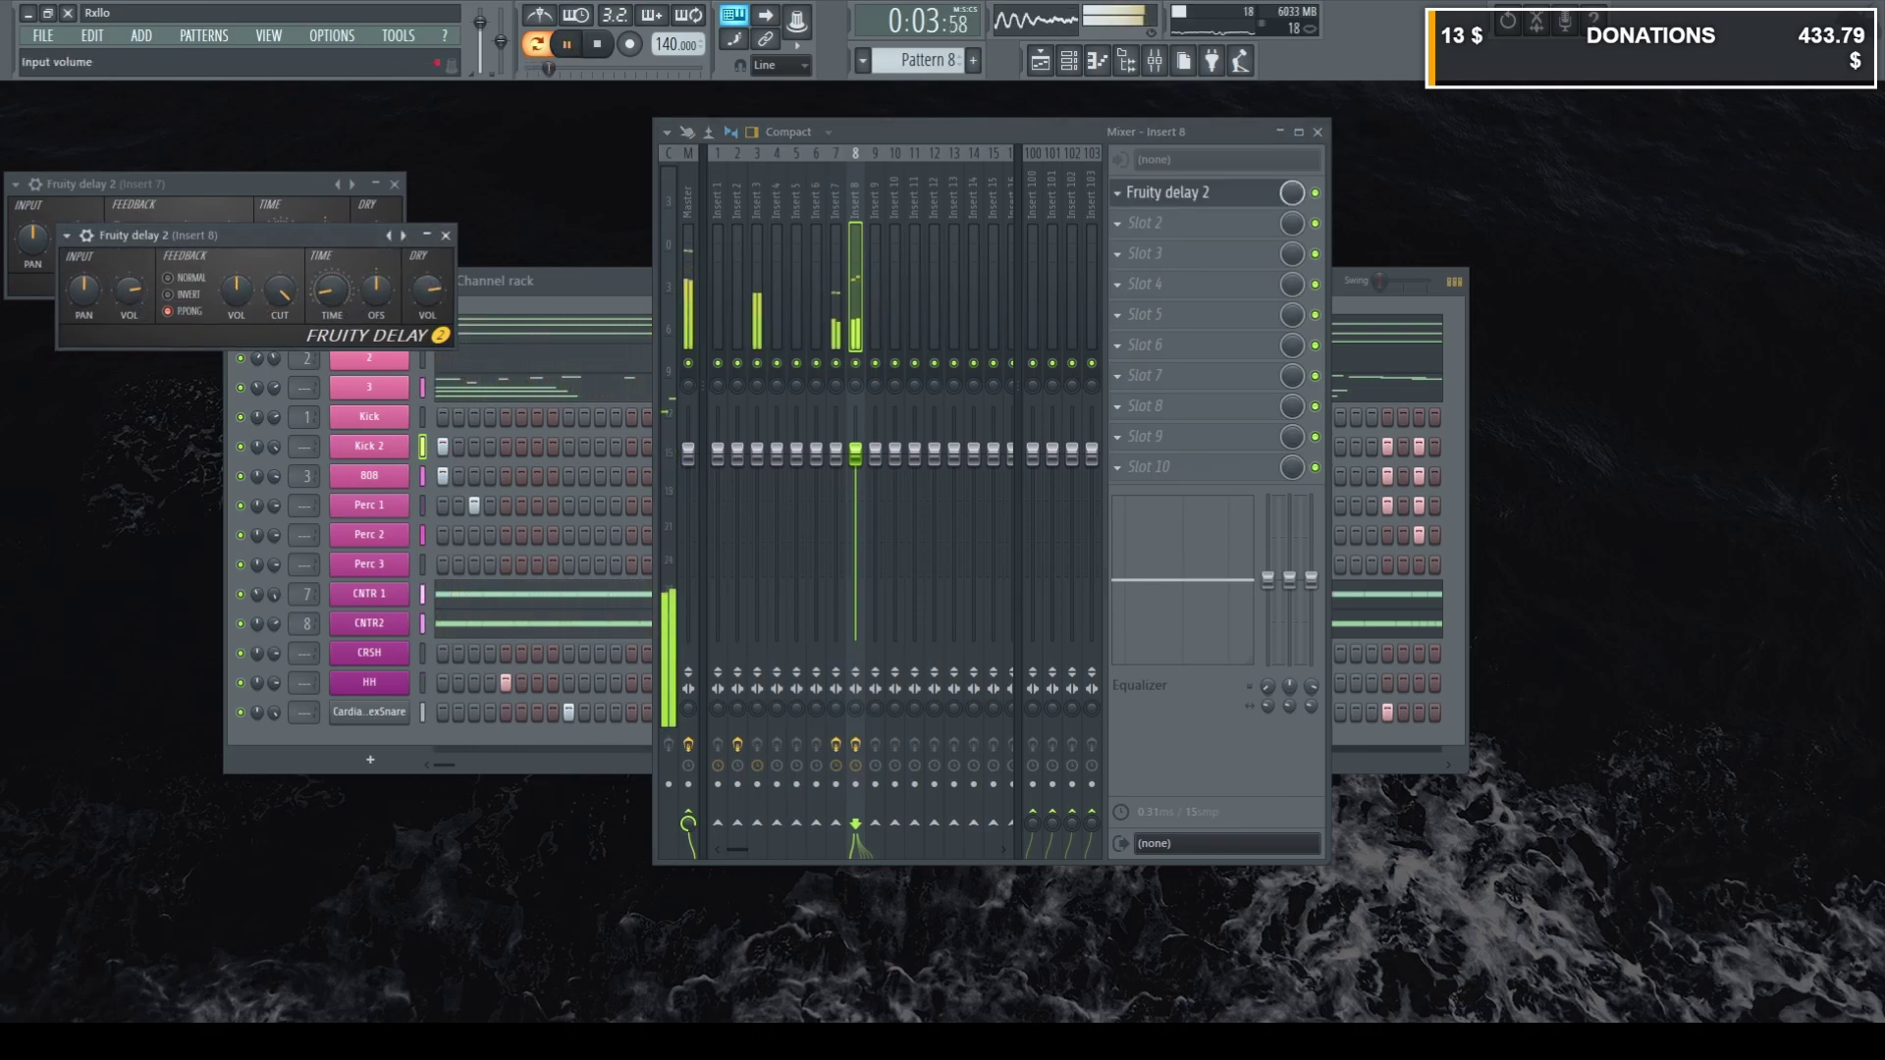
pyautogui.press('space')
pyautogui.click(149, 210)
pyautogui.press('space')
# Lower the faders of mixer inserts 7 and 8 slightly, and close the mixer and both delay windows.
pyautogui.moveTo(855, 453); pyautogui.dragTo(855, 469)
pyautogui.moveTo(835, 454); pyautogui.dragTo(855, 477)
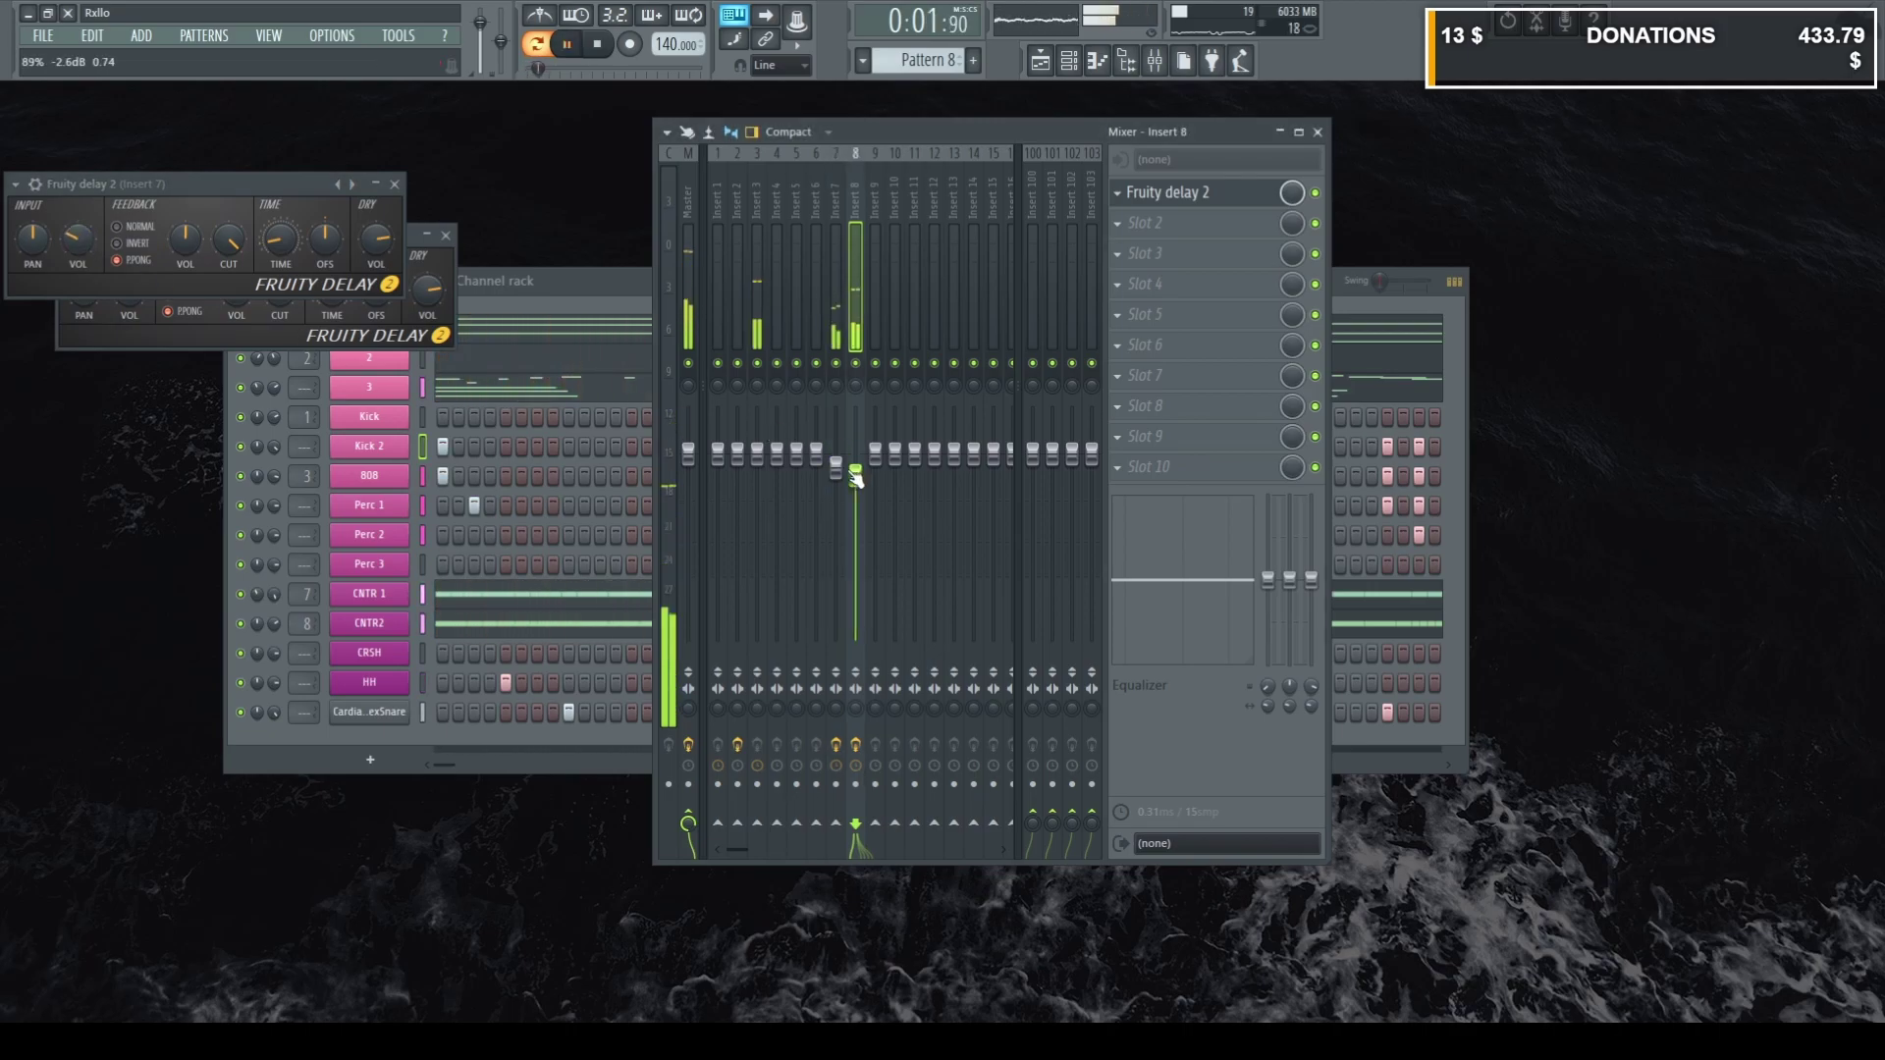
pyautogui.click(1317, 132)
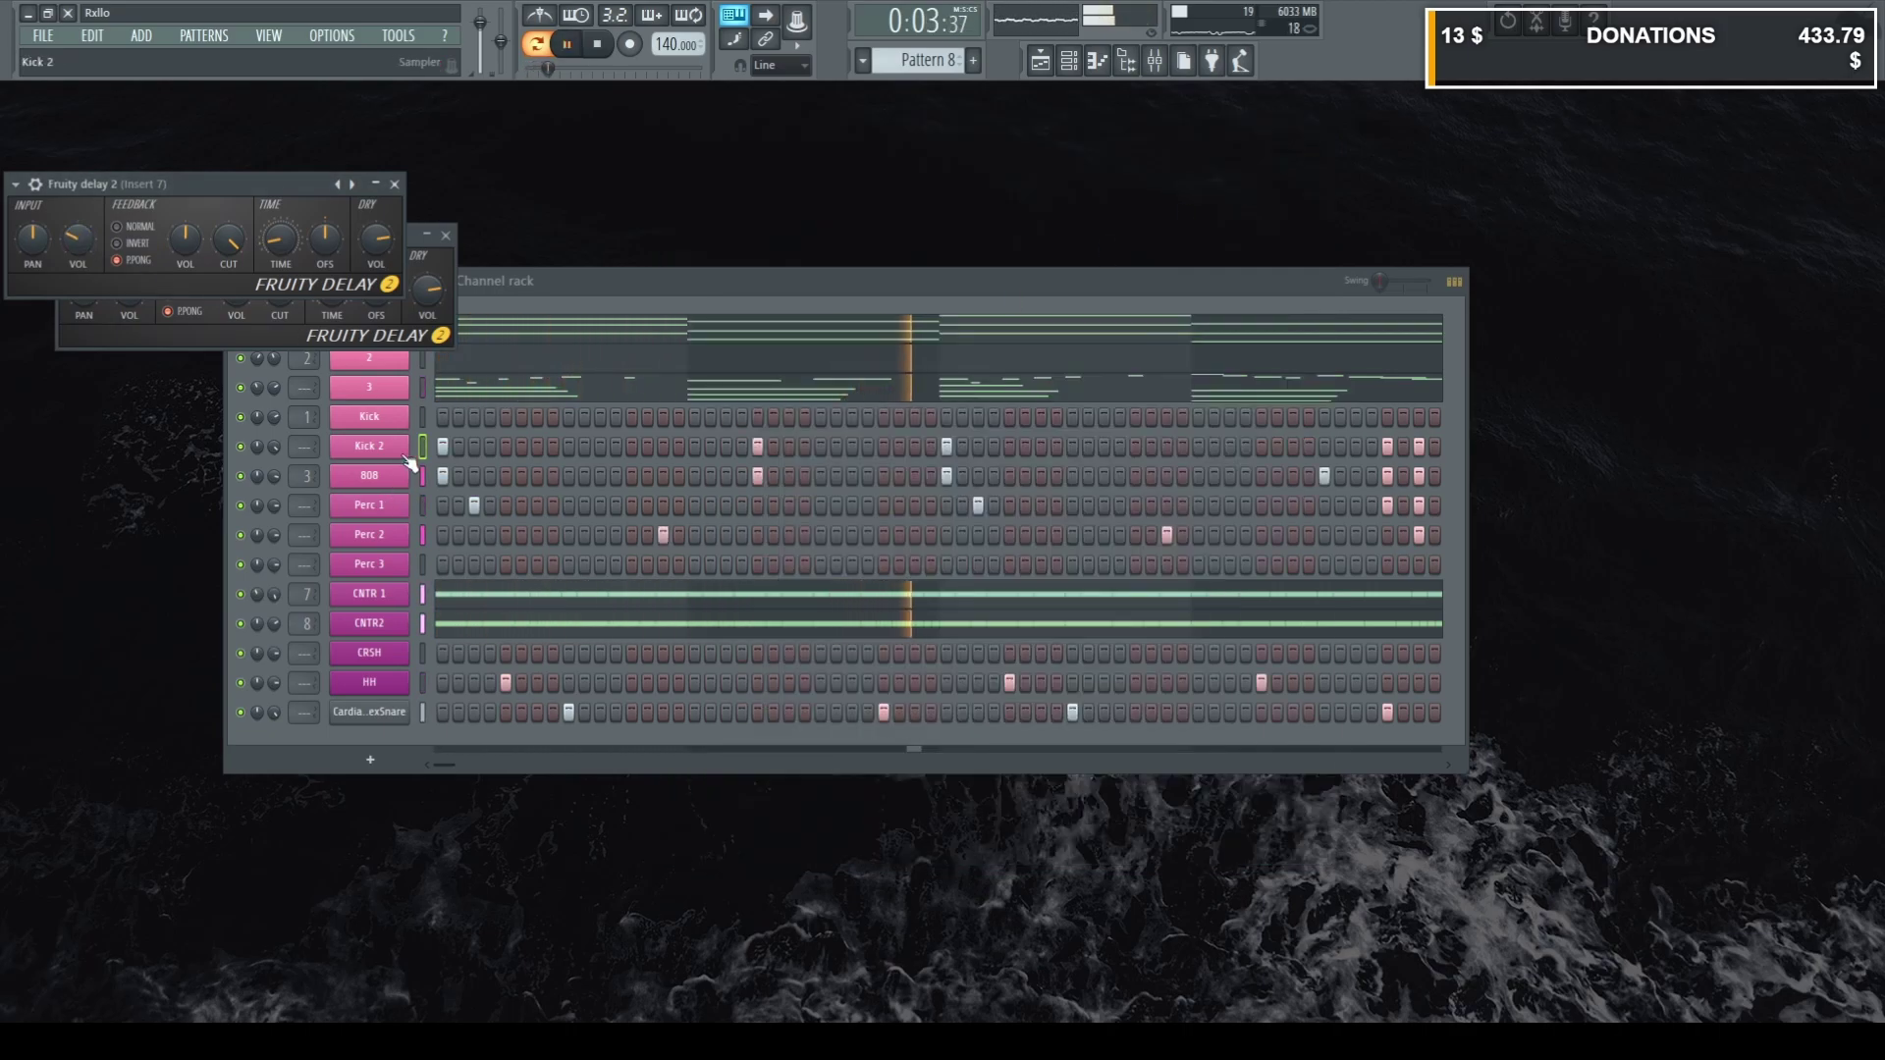
pyautogui.click(394, 185)
pyautogui.click(446, 236)
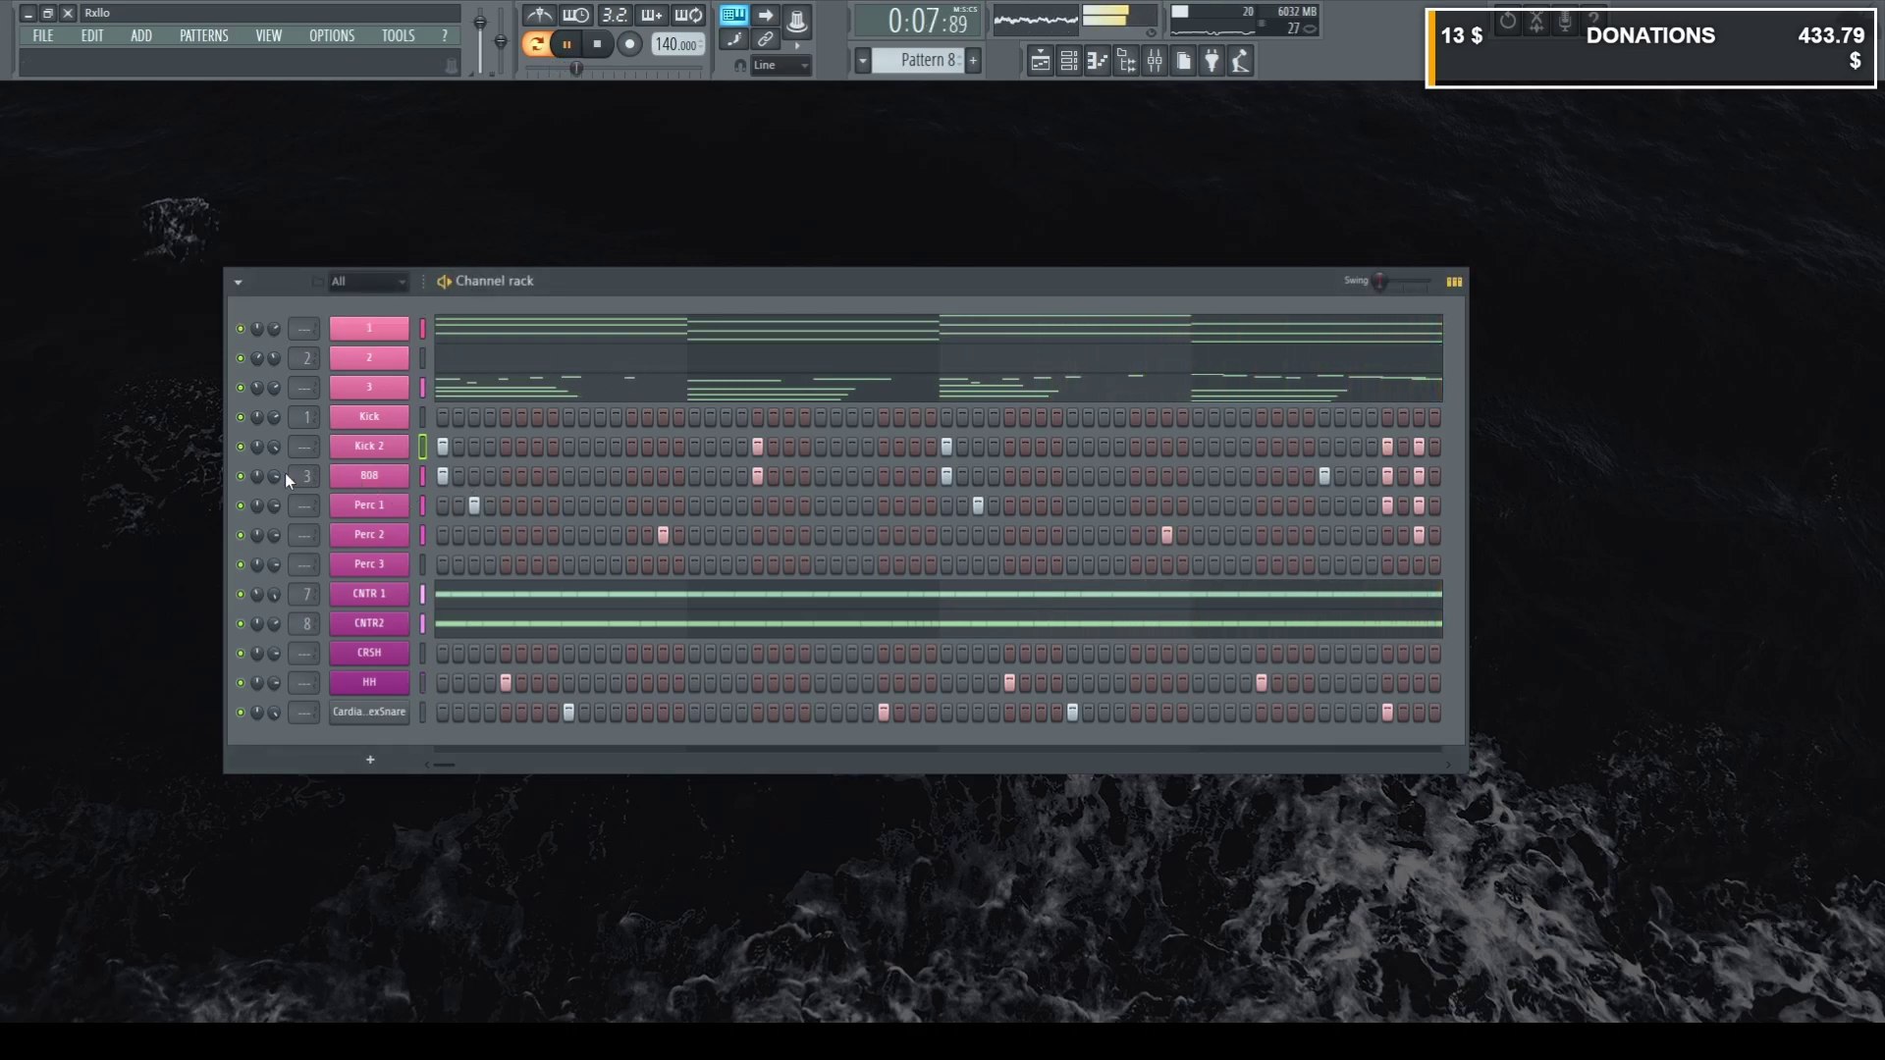
# Check CNTR 1's notes in the piano roll.
pyautogui.click(493, 603)
pyautogui.hotkey('ctrl', 'a')
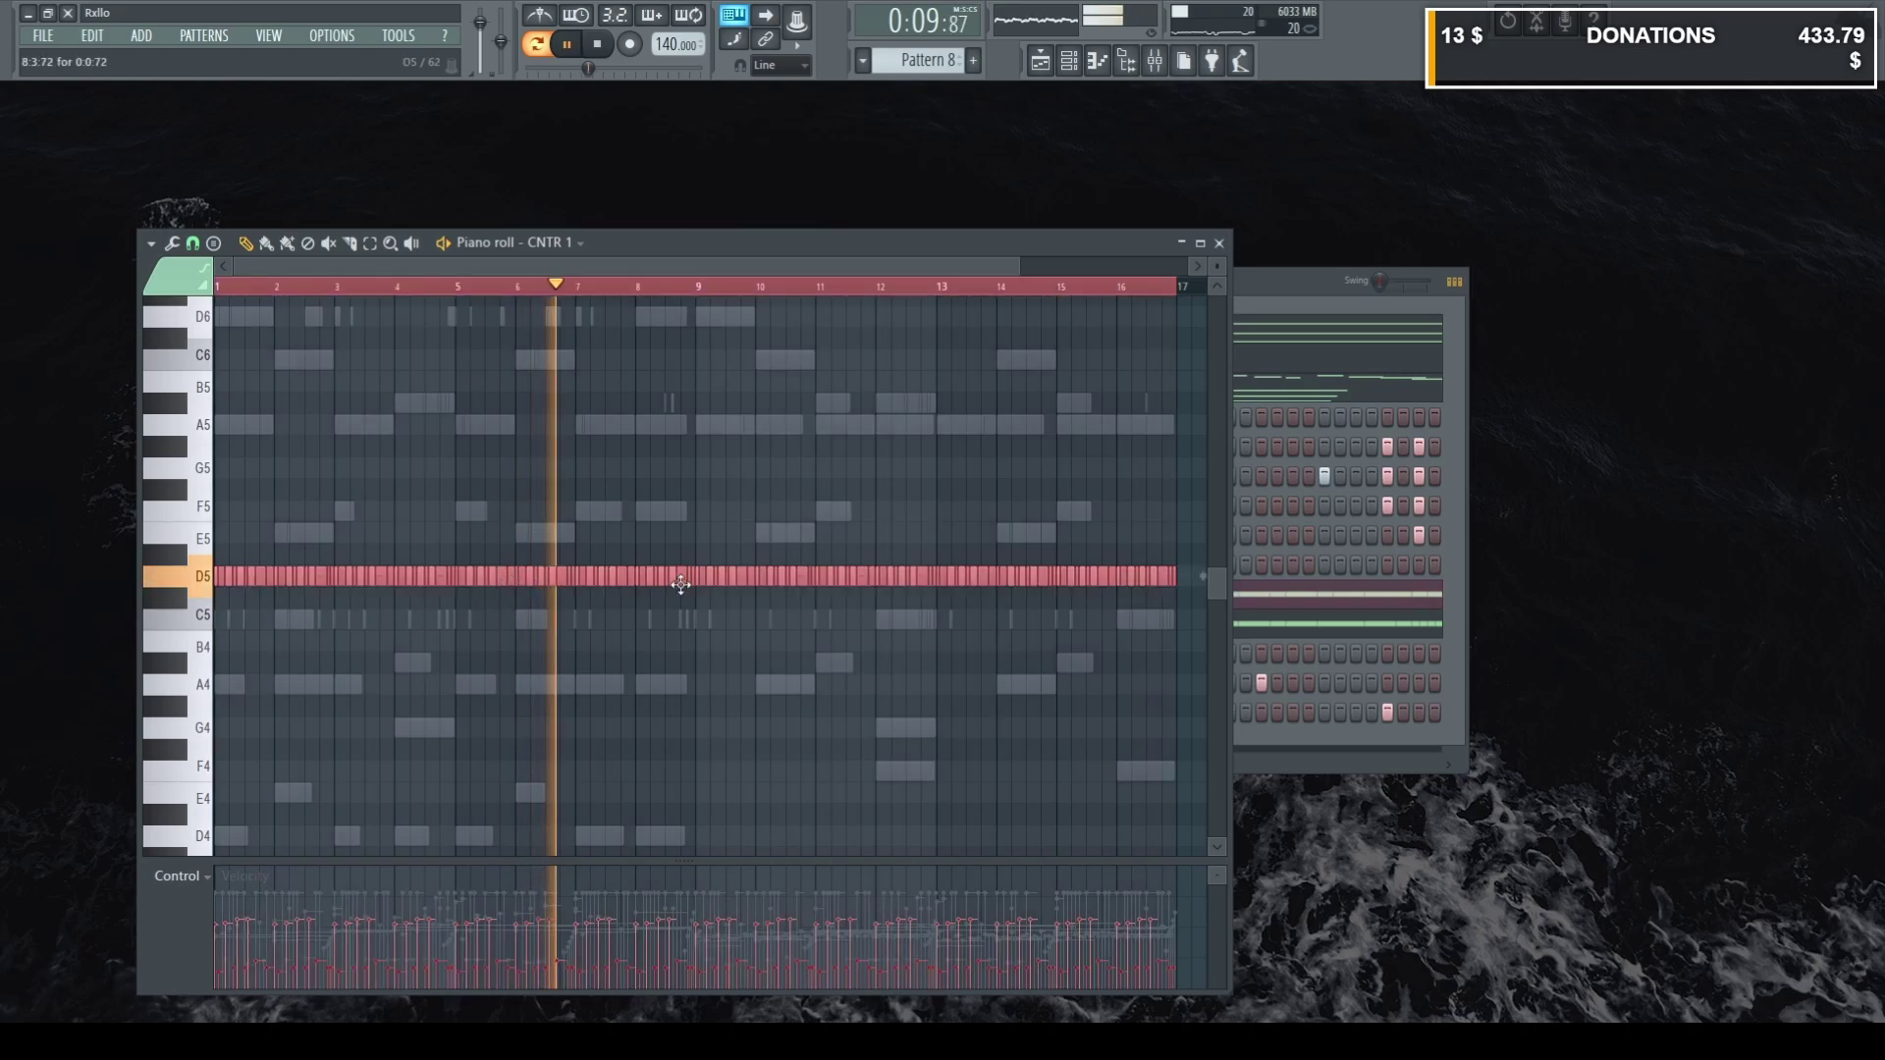
pyautogui.click(1184, 244)
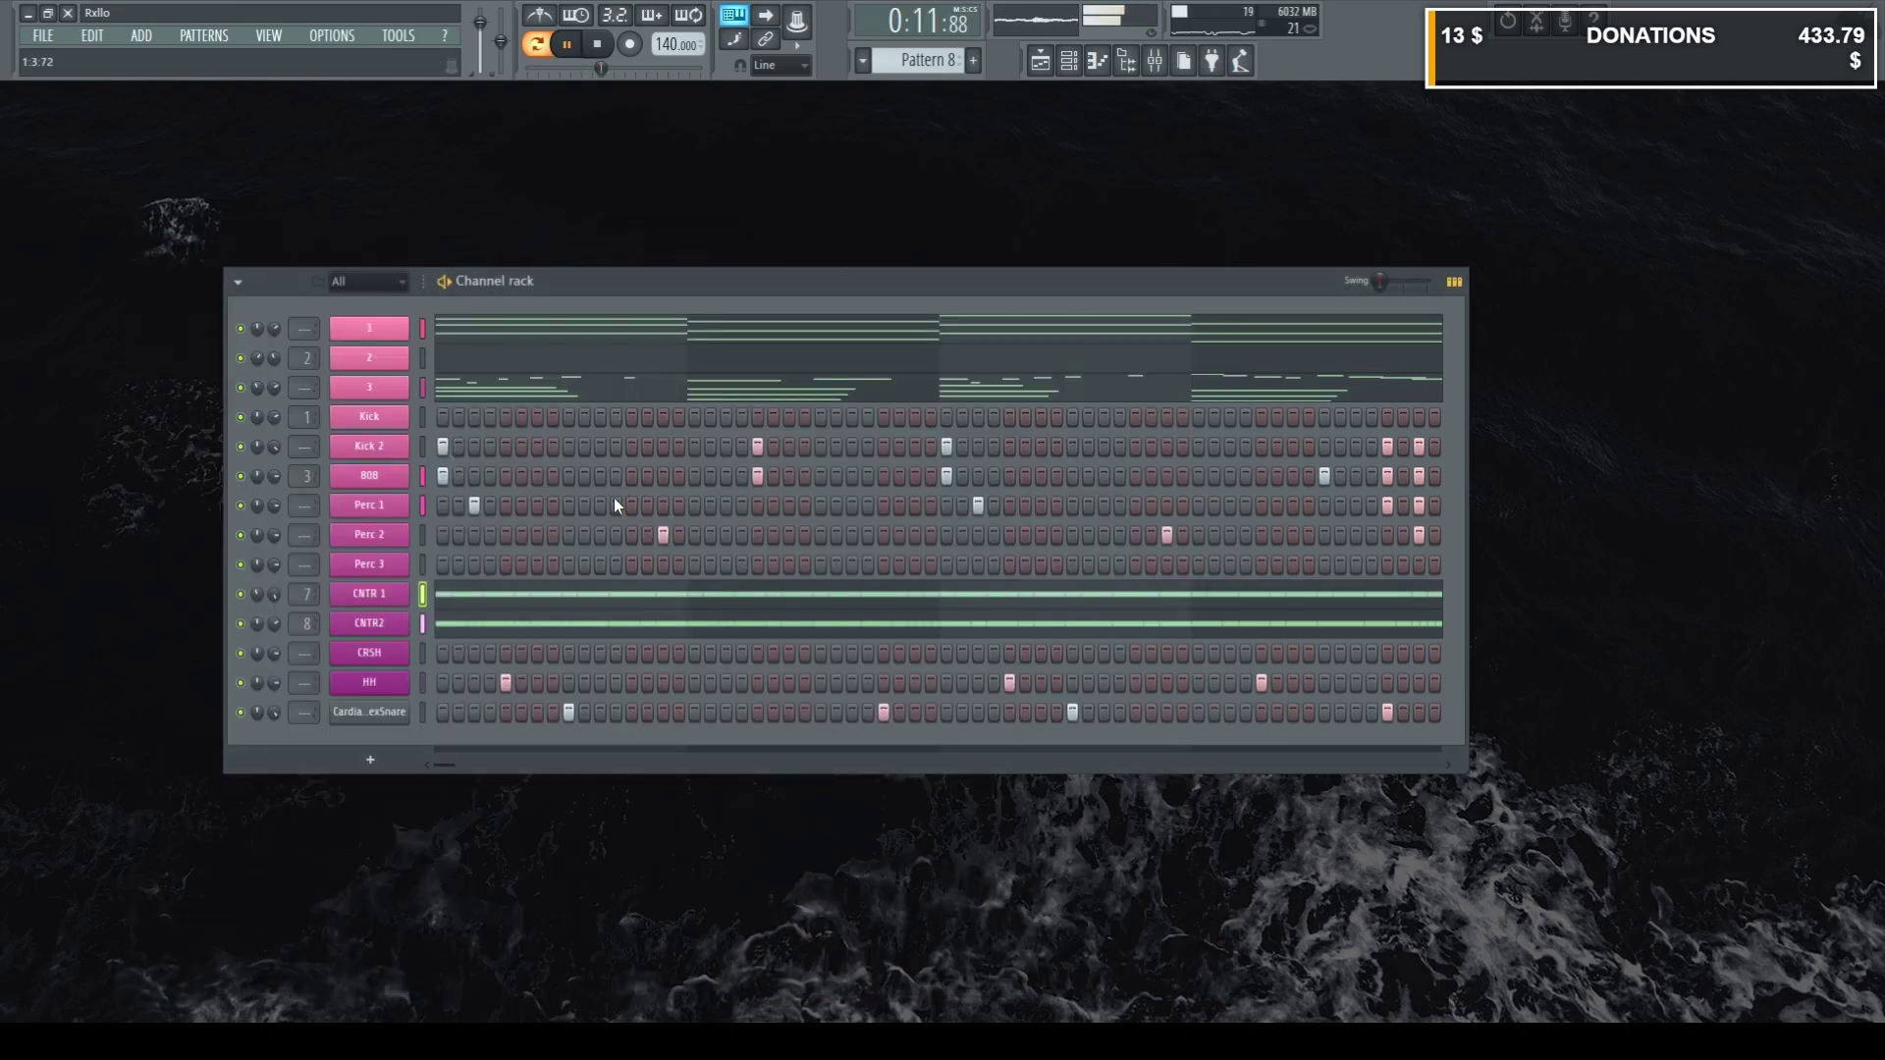
# Duplicate the four-bar Cardiak'sLexSnare notes across the remaining bars of the pattern in the piano roll.
pyautogui.click(393, 719)
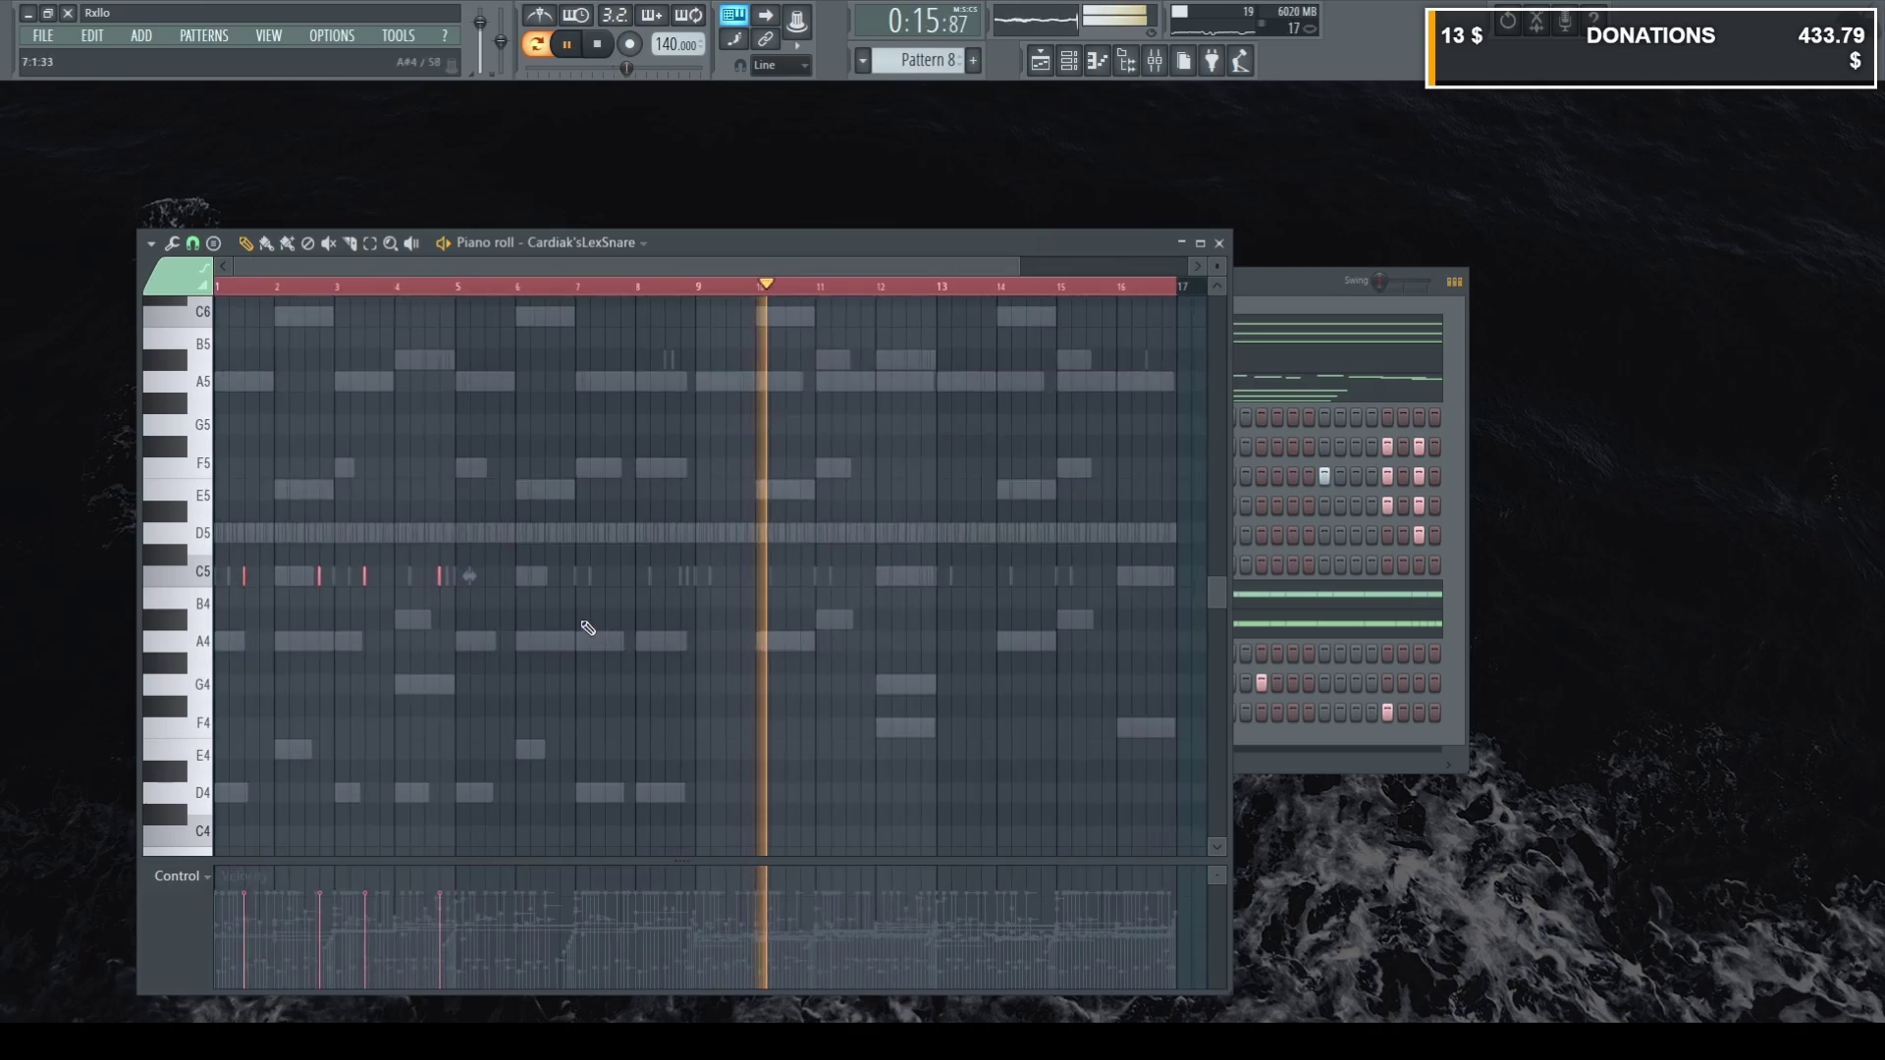
pyautogui.hotkey('shift', 'Up')
pyautogui.hotkey('shift', 'Up')
pyautogui.keyDown('shift'); pyautogui.moveTo(244, 540); pyautogui.dragTo(542, 556); pyautogui.keyUp('shift')
pyautogui.scroll(1, 544, 562)
pyautogui.hotkey('ctrl', 'a')
pyautogui.keyDown('shift'); pyautogui.moveTo(245, 577); pyautogui.dragTo(249, 577); pyautogui.keyUp('shift')
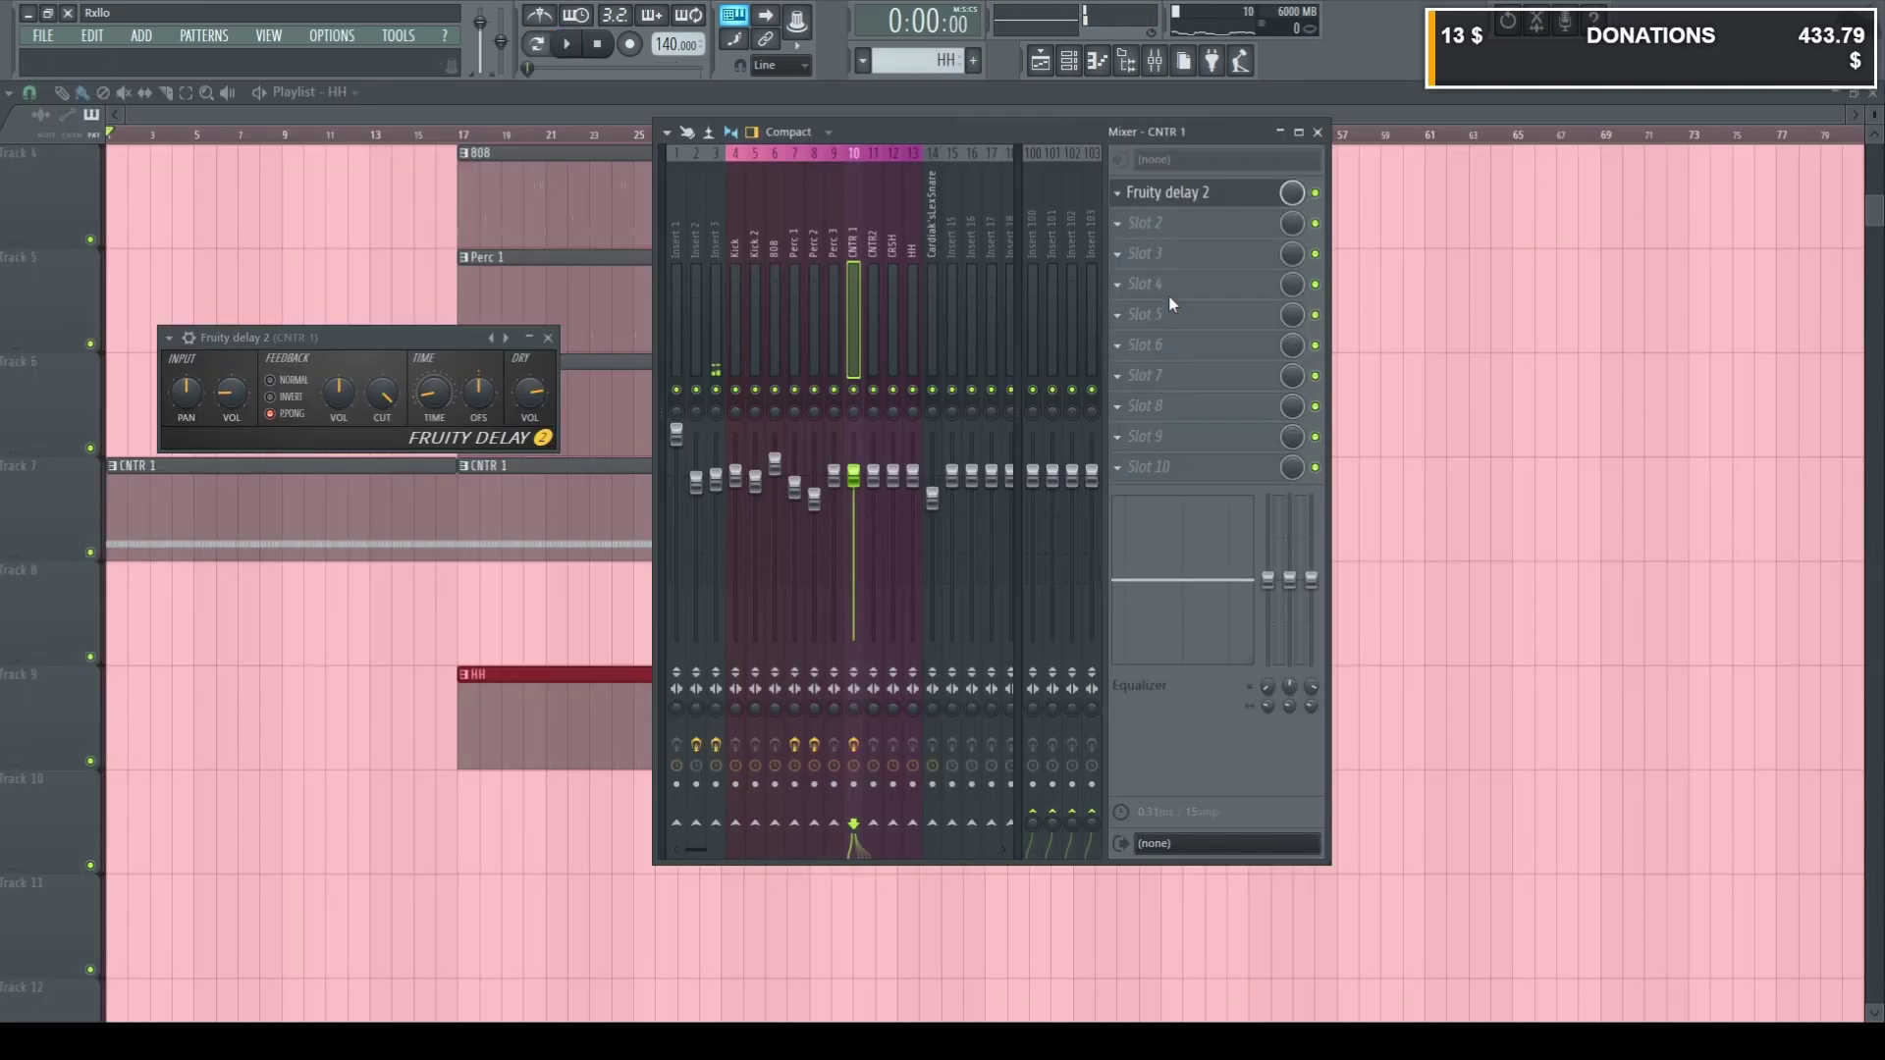
# Copy Fruity delay 2 from the CNTR 1 mixer track to CNTR2, and lower the faders of CNTR 1 and insert 3.
pyautogui.moveTo(1168, 193); pyautogui.dragTo(884, 293)
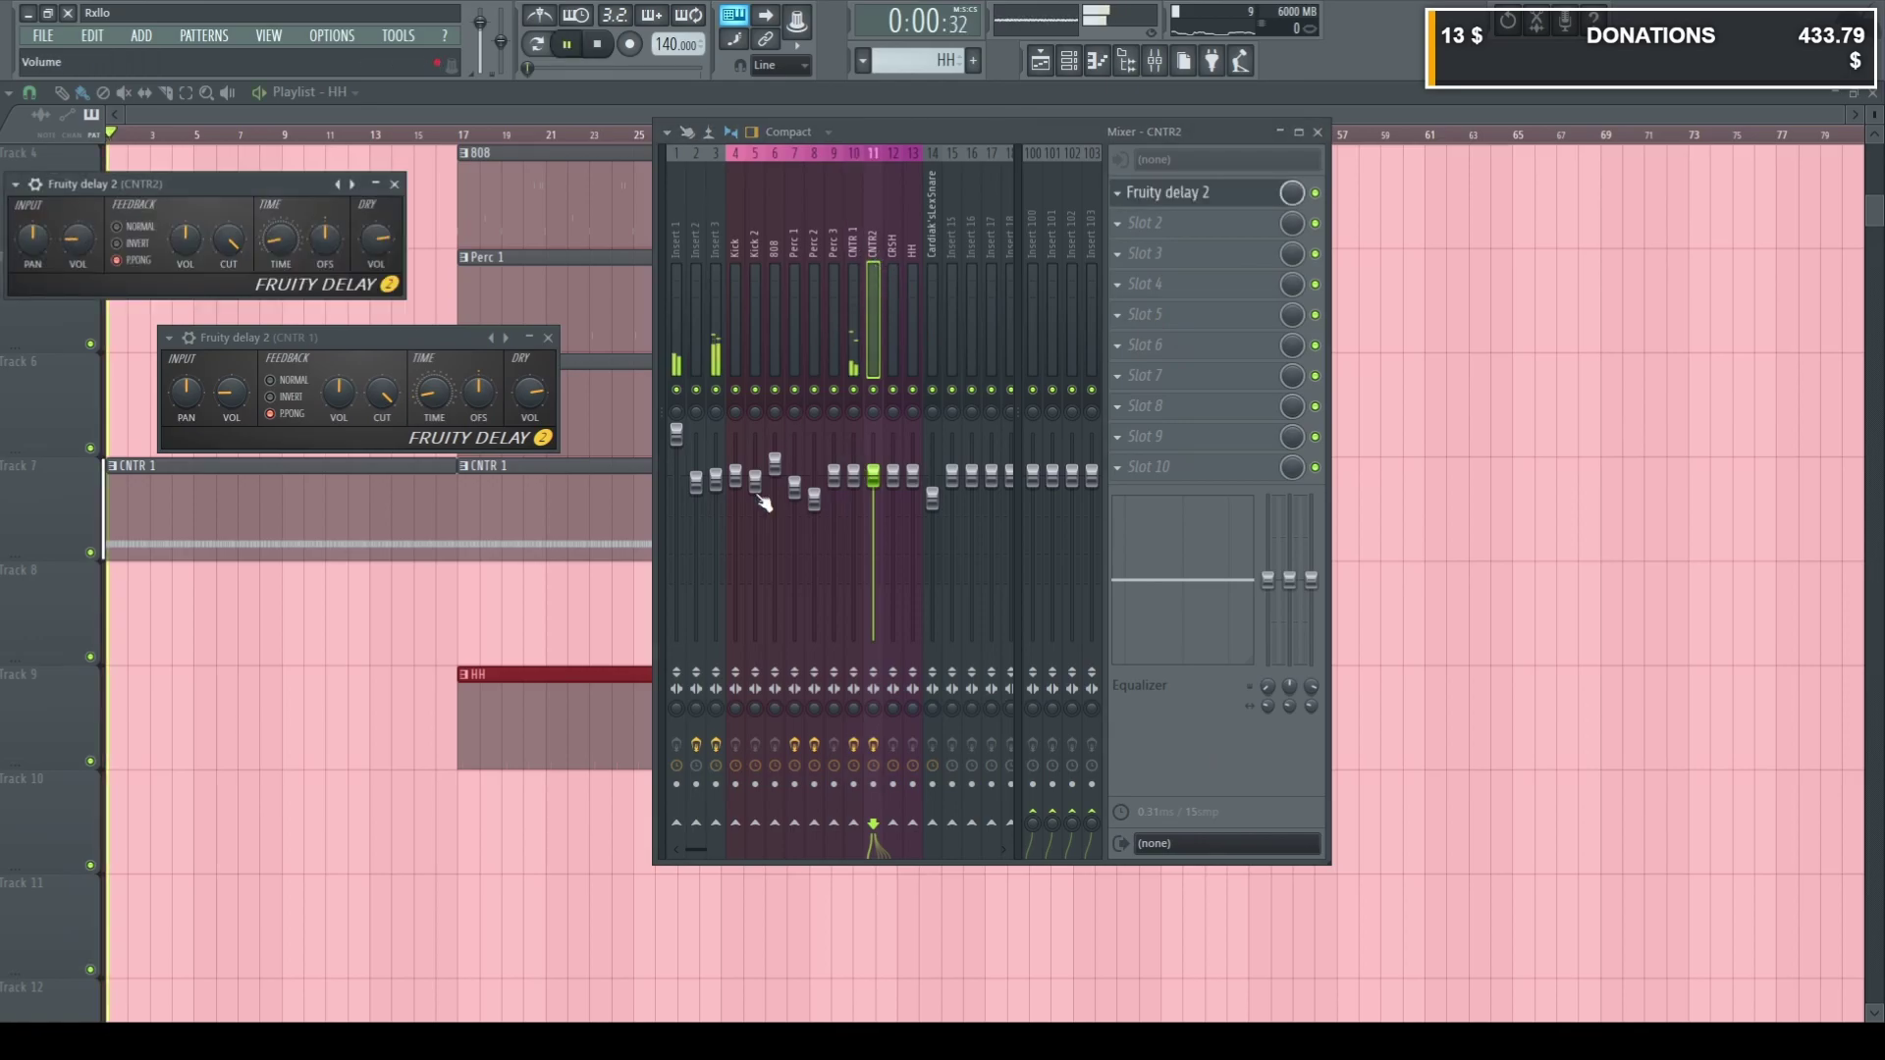
pyautogui.moveTo(854, 481); pyautogui.dragTo(854, 492)
pyautogui.click(677, 442)
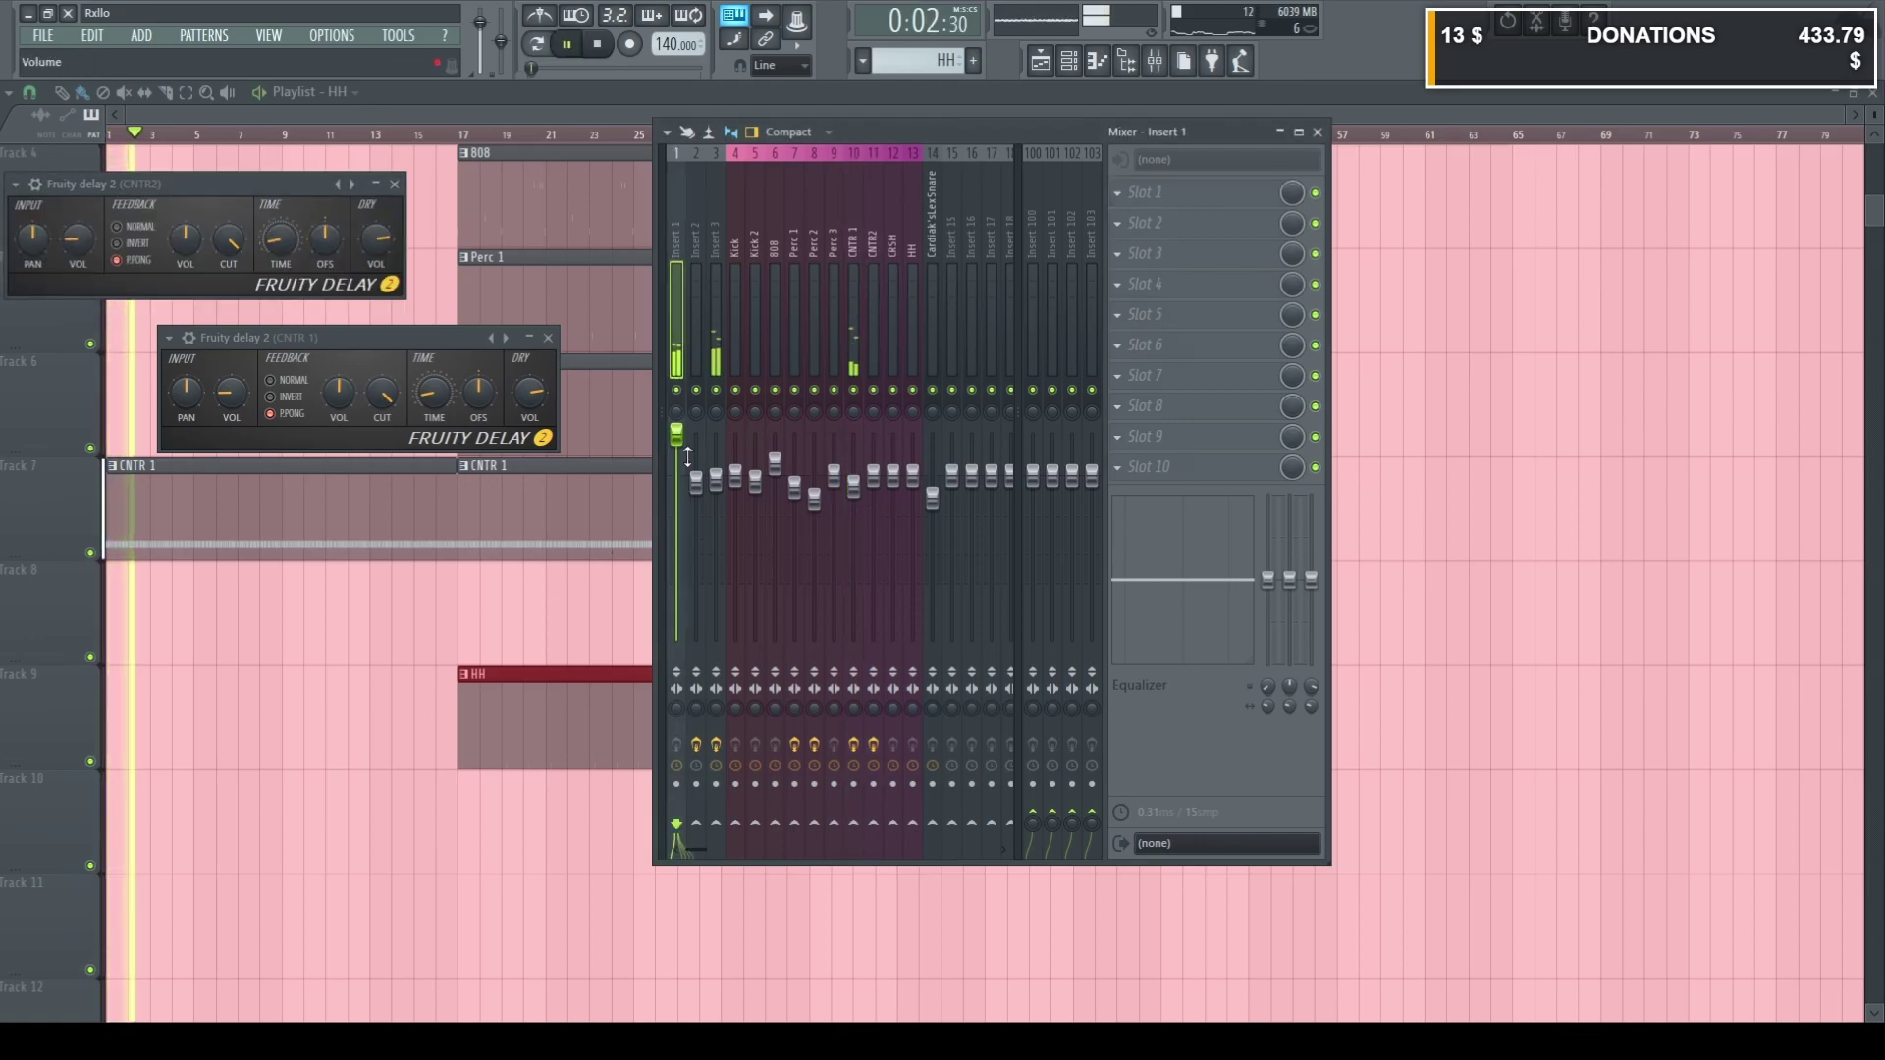
pyautogui.moveTo(716, 479); pyautogui.dragTo(715, 489)
# Play the song from bar 17 and place the Cardiak'sLexSnare pattern on playlist track 10 at bar 17.
pyautogui.rightClick(425, 628)
pyautogui.click(460, 133)
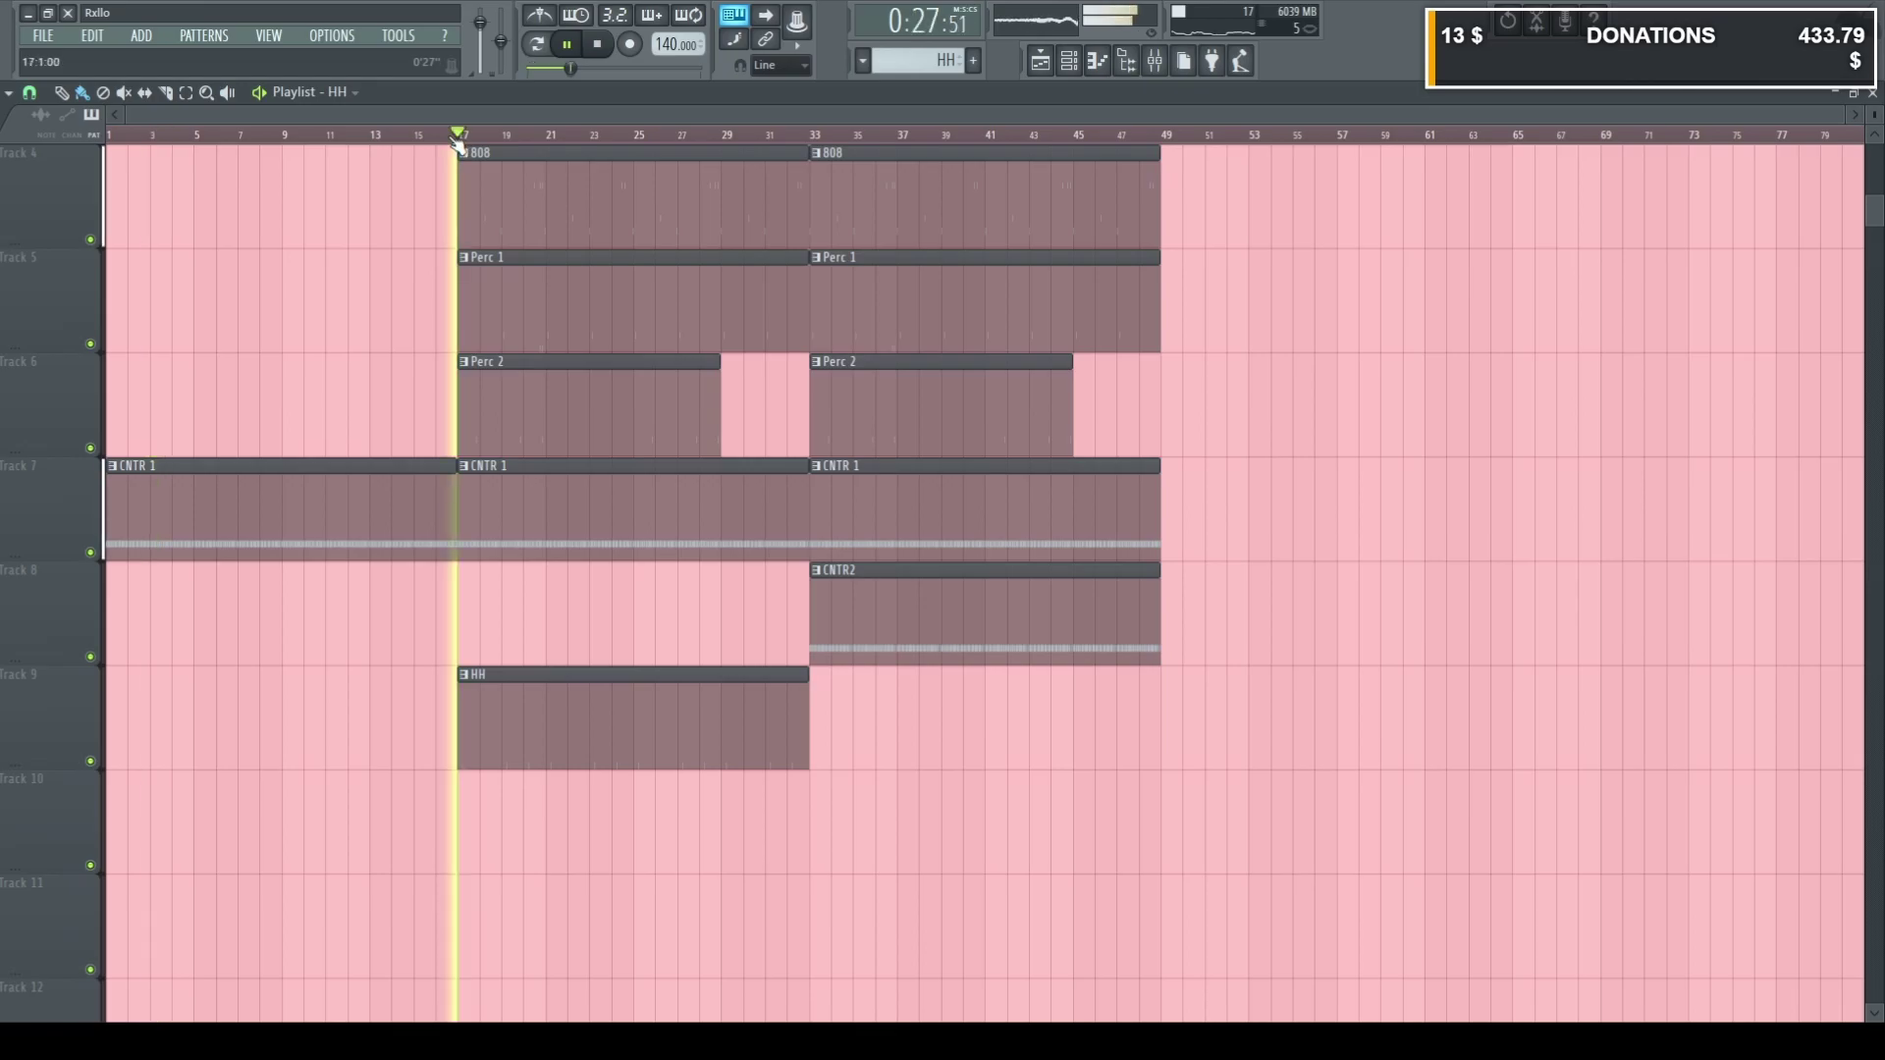
pyautogui.keyDown('ctrl'); pyautogui.rightClick(664, 373); pyautogui.keyUp('ctrl')
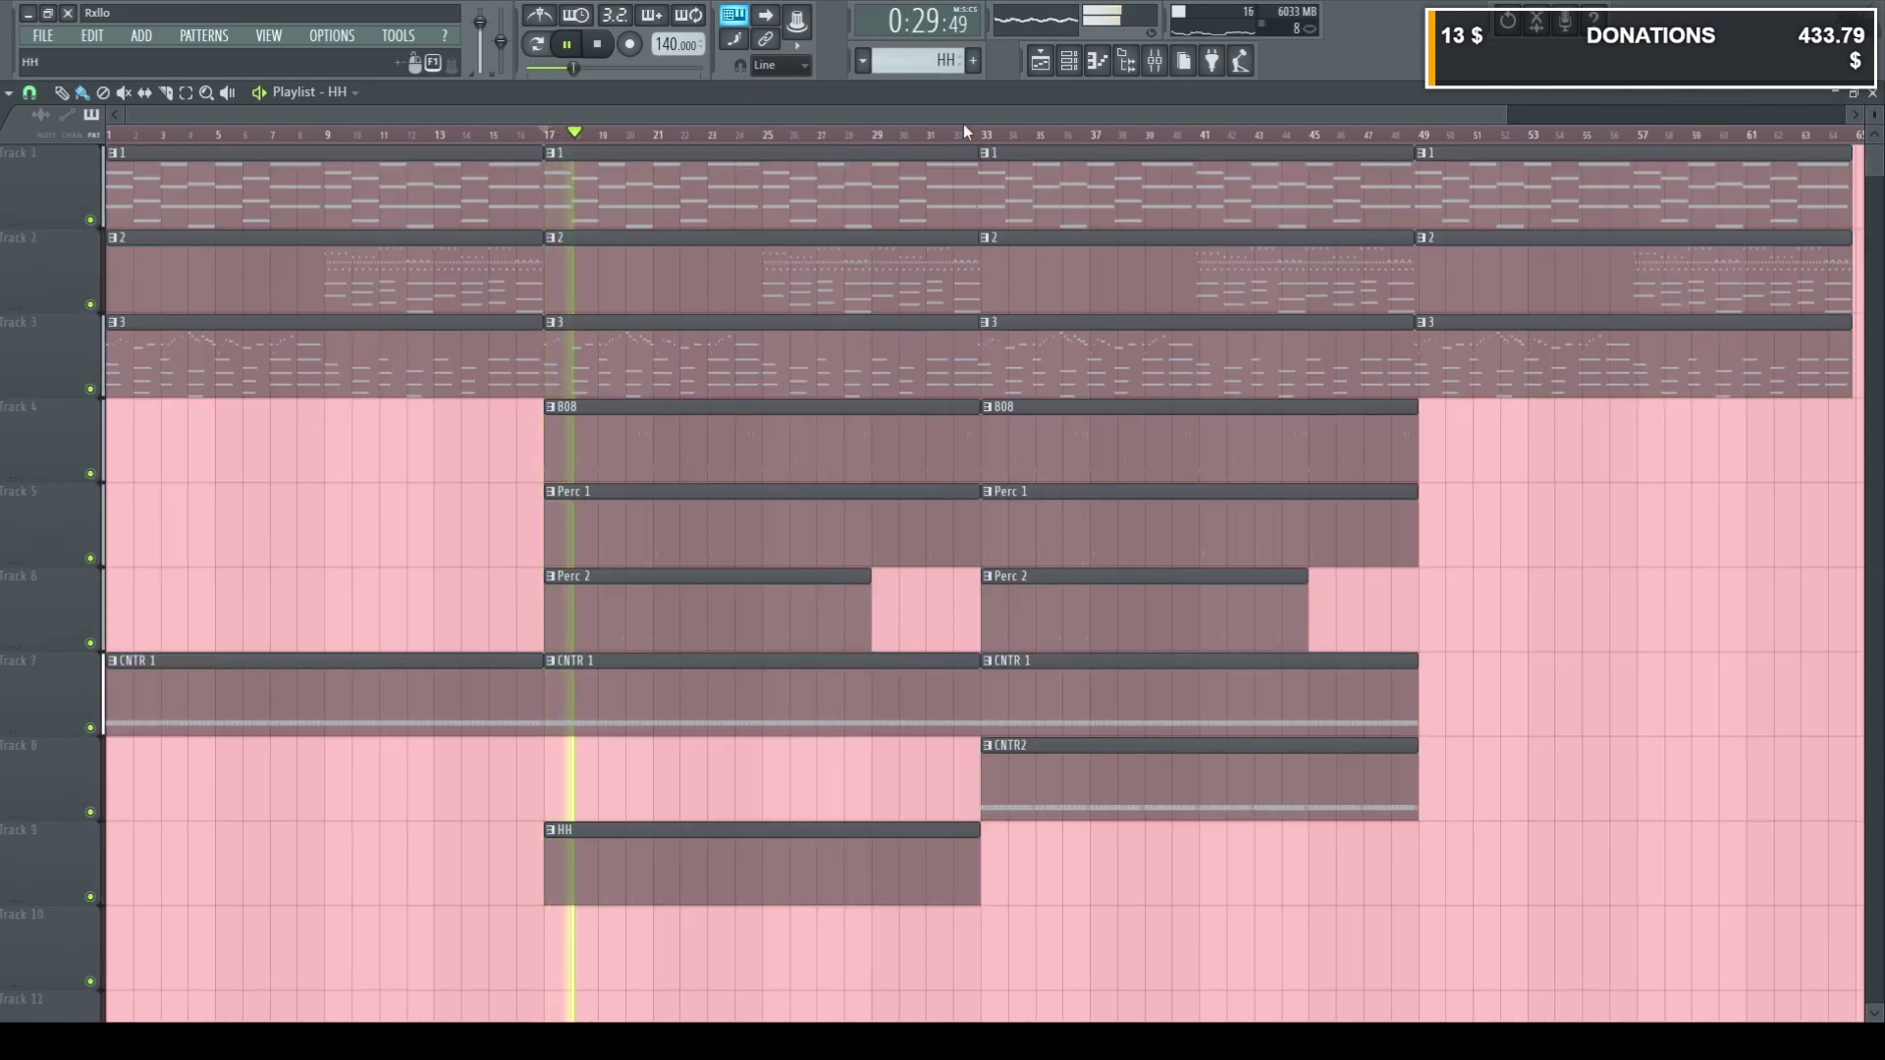
pyautogui.scroll(-2, 579, 759)
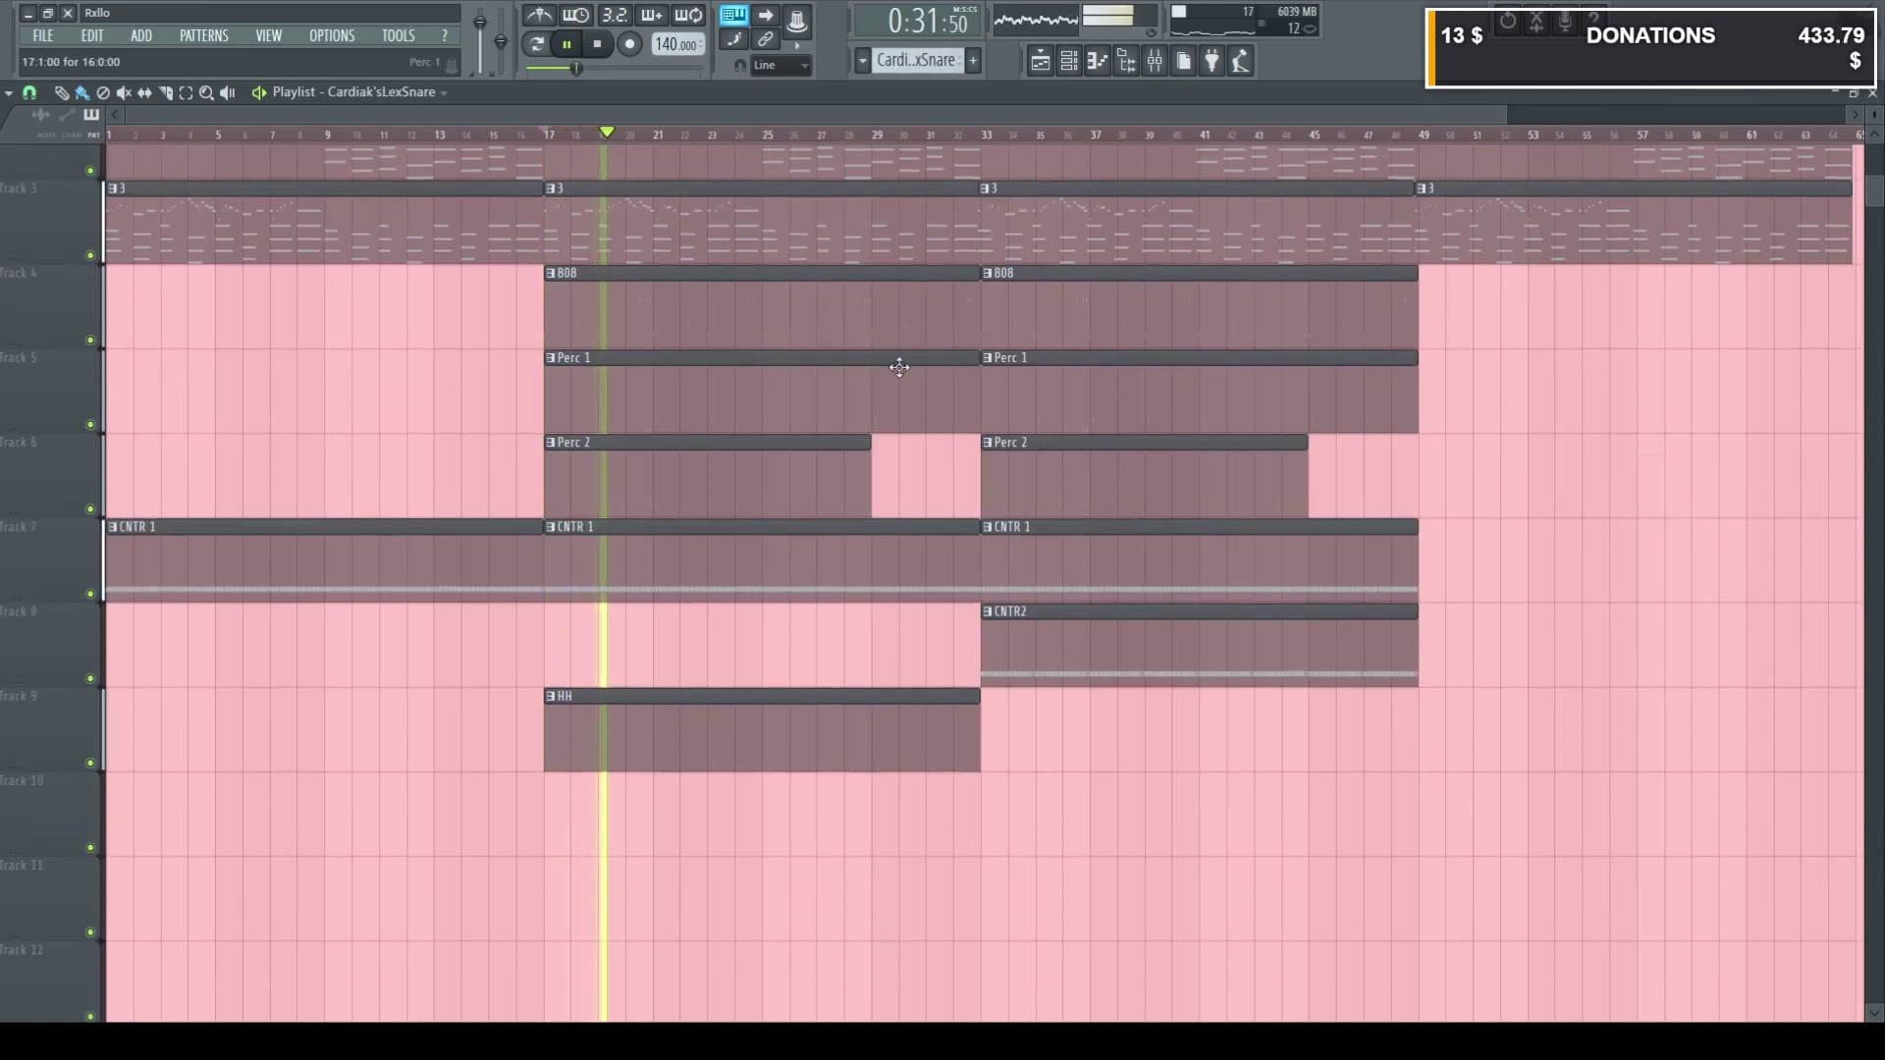
pyautogui.click(579, 759)
pyautogui.scroll(2, 579, 759)
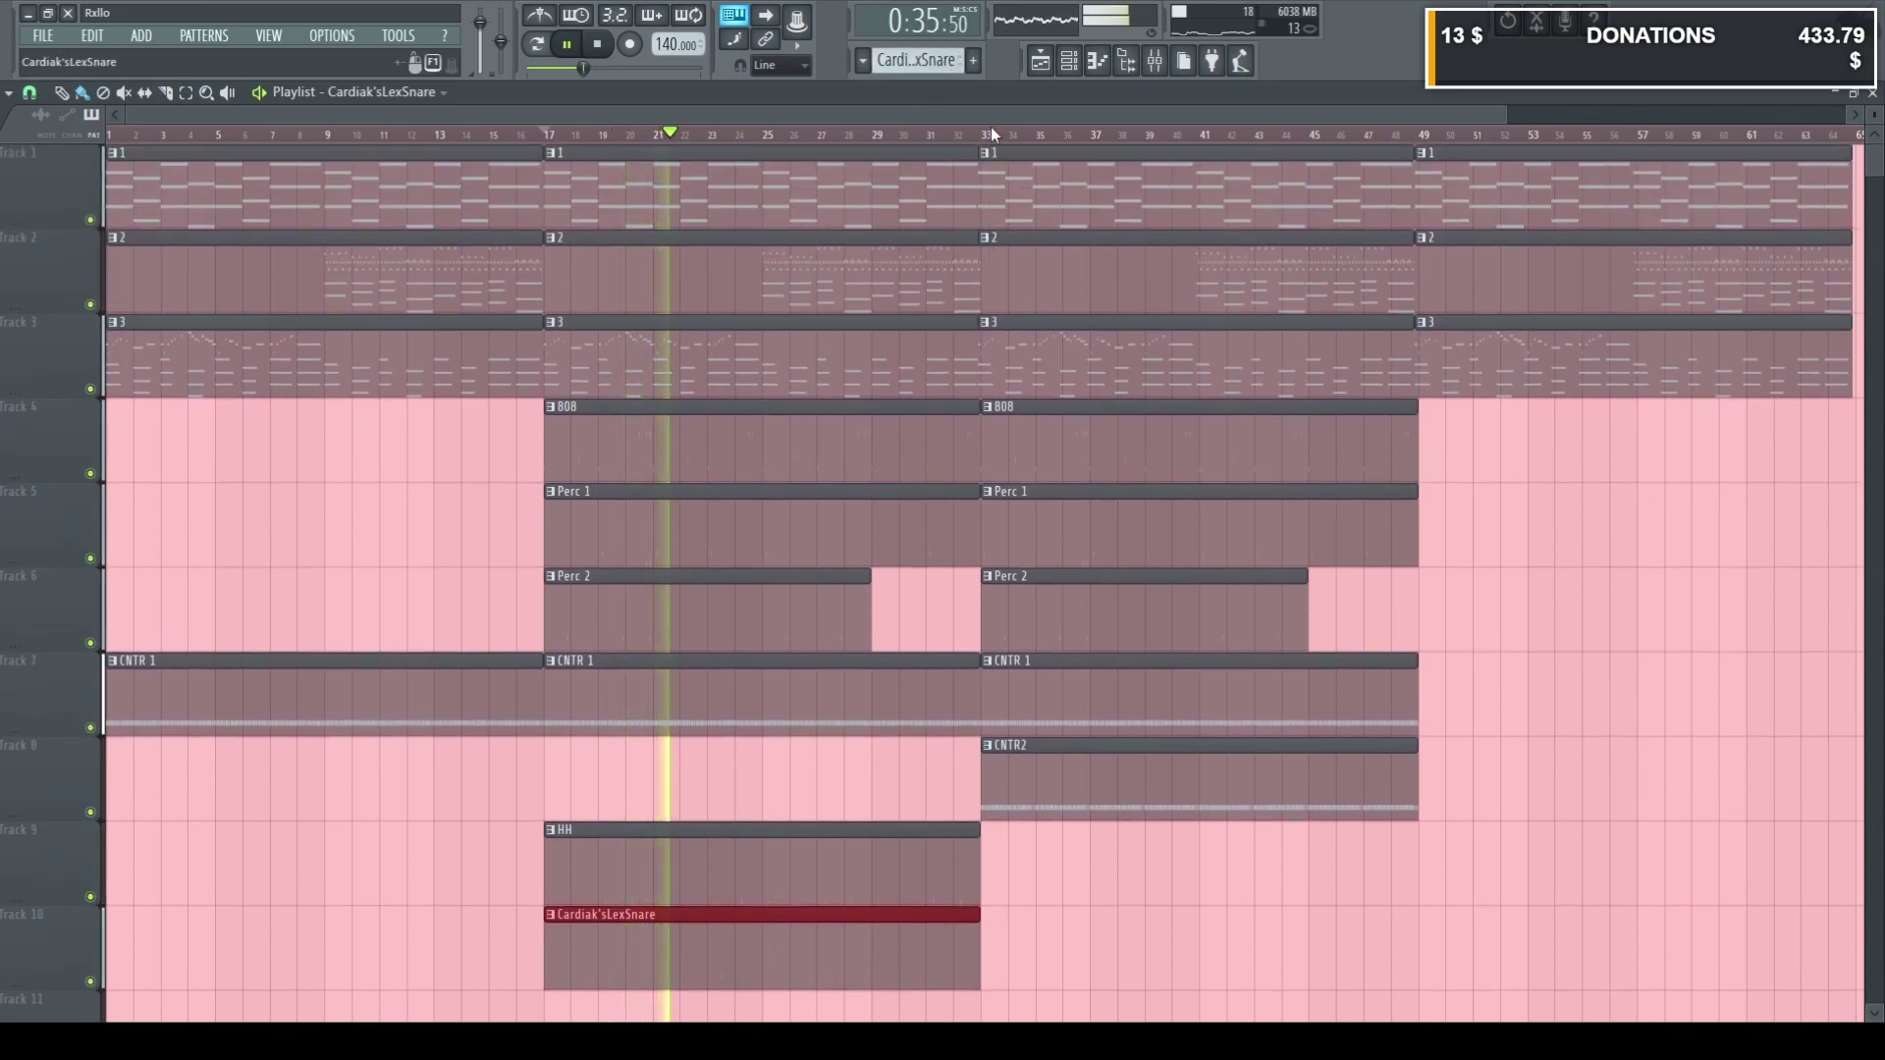
# Place the Kick 2 pattern on playlist track 11 at bar 17 and replay the section from there.
pyautogui.scroll(-2, 813, 636)
pyautogui.click(589, 875)
pyautogui.moveTo(676, 868)
pyautogui.mouseDown()
pyautogui.moveTo(622, 868)
pyautogui.moveTo(650, 868)
pyautogui.mouseUp()
pyautogui.click(550, 135)
pyautogui.scroll(-2, 879, 551)
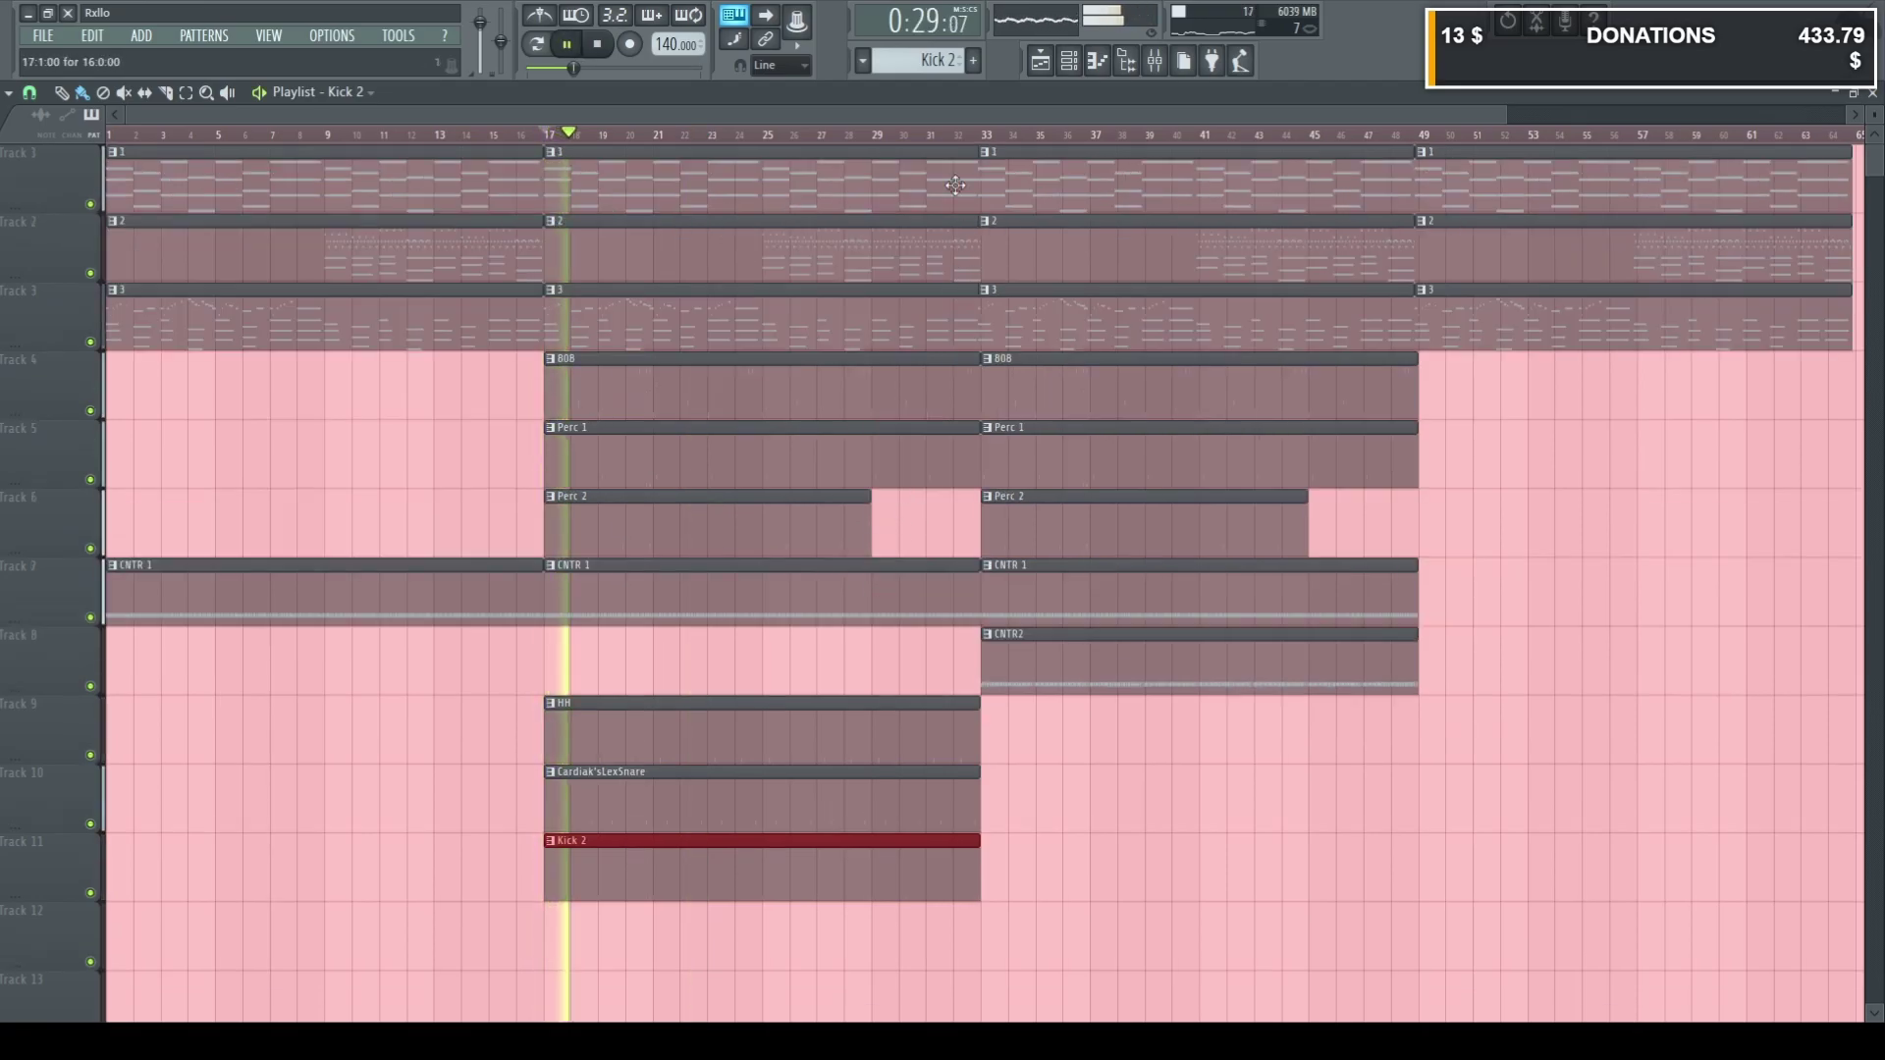
# Place an HH pattern clip on playlist track 12 at bar 17 and duplicate it to bar 33.
pyautogui.scroll(-3, 617, 731)
pyautogui.click(617, 730)
pyautogui.moveTo(617, 730)
pyautogui.keyDown('shift'); pyautogui.mouseDown()
pyautogui.moveTo(1073, 706)
pyautogui.moveTo(1044, 703)
pyautogui.mouseUp(); pyautogui.keyUp('shift')
pyautogui.keyDown('ctrl'); pyautogui.rightClick(1064, 673); pyautogui.keyUp('ctrl')
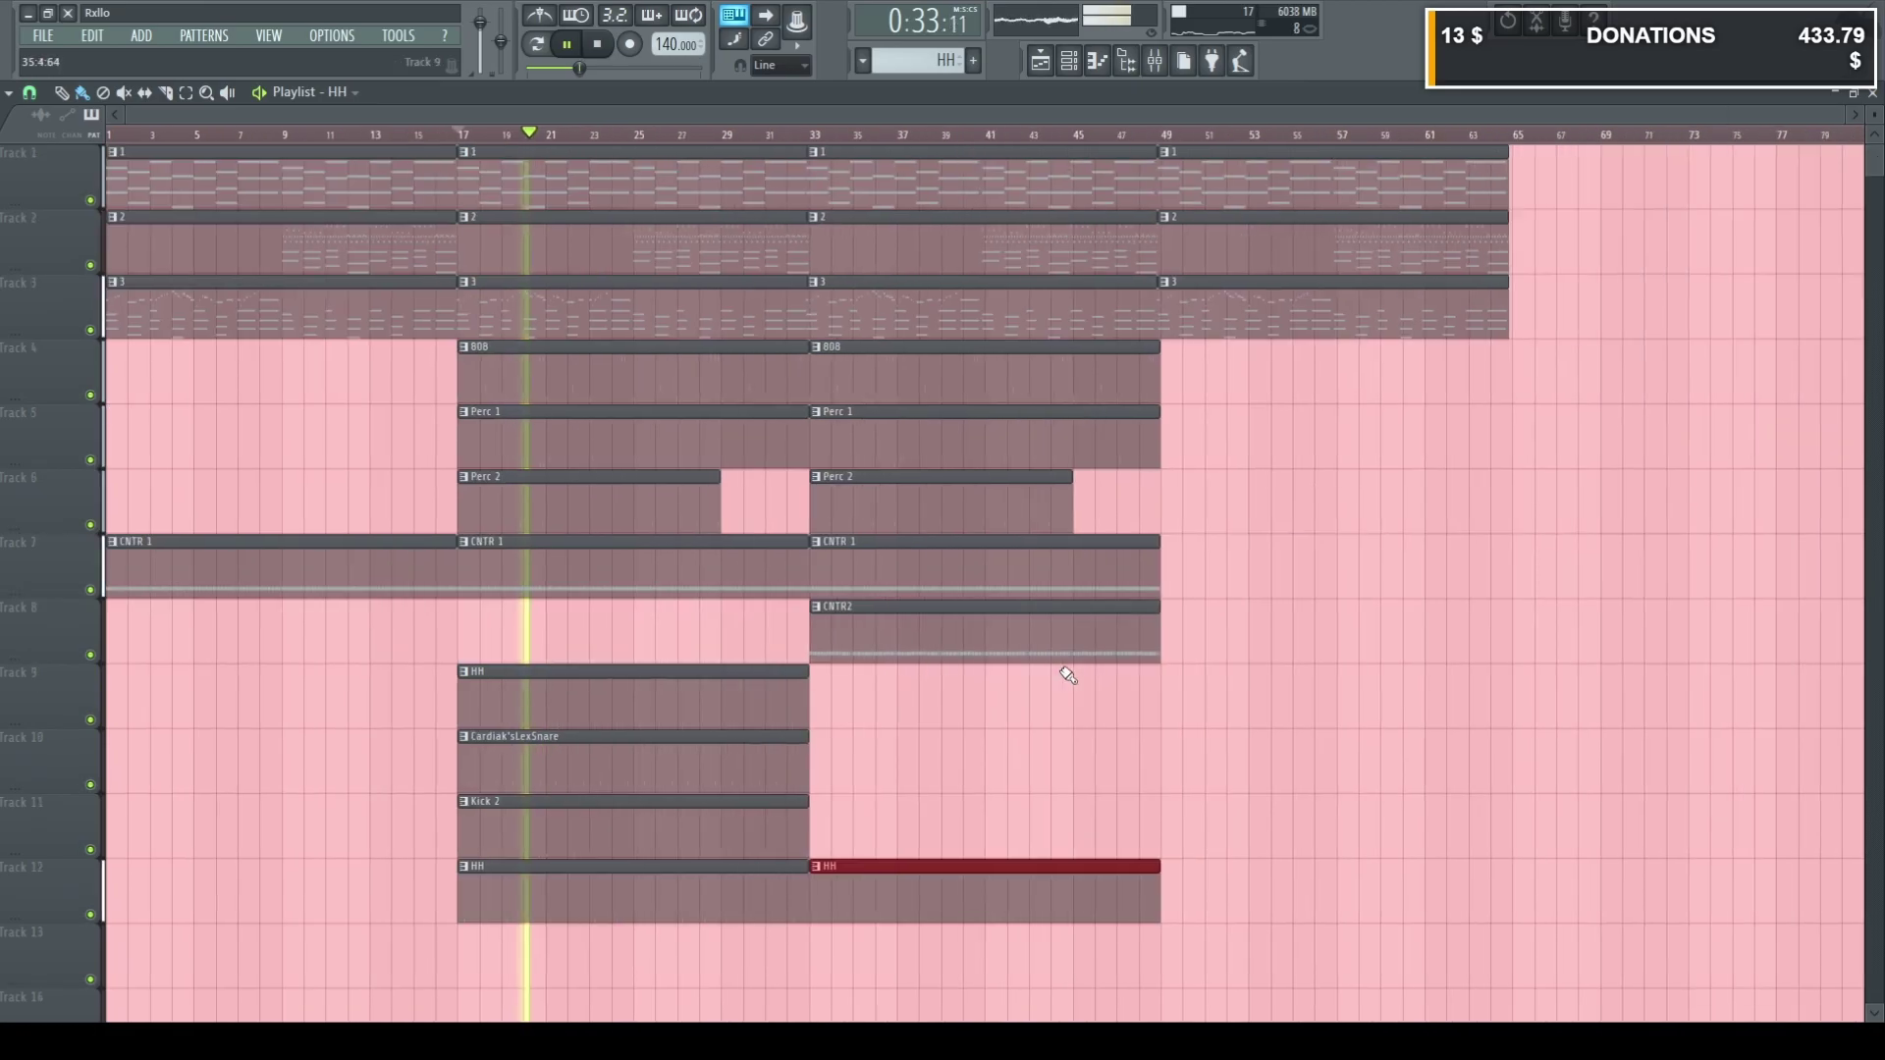
# Select the pattern 1, 2 and 3 clips starting at bar 33 and check their alignment with the clips below.
pyautogui.moveTo(1097, 985); pyautogui.dragTo(879, 185)
pyautogui.keyDown('ctrl'); pyautogui.click(1211, 555); pyautogui.keyUp('ctrl')
pyautogui.scroll(3, 1017, 707)
pyautogui.keyDown('ctrl'); pyautogui.moveTo(963, 984); pyautogui.dragTo(723, 179); pyautogui.keyUp('ctrl')
pyautogui.click(1423, 492)
pyautogui.moveTo(1248, 337); pyautogui.dragTo(1144, 147)
pyautogui.scroll(2, 640, 229)
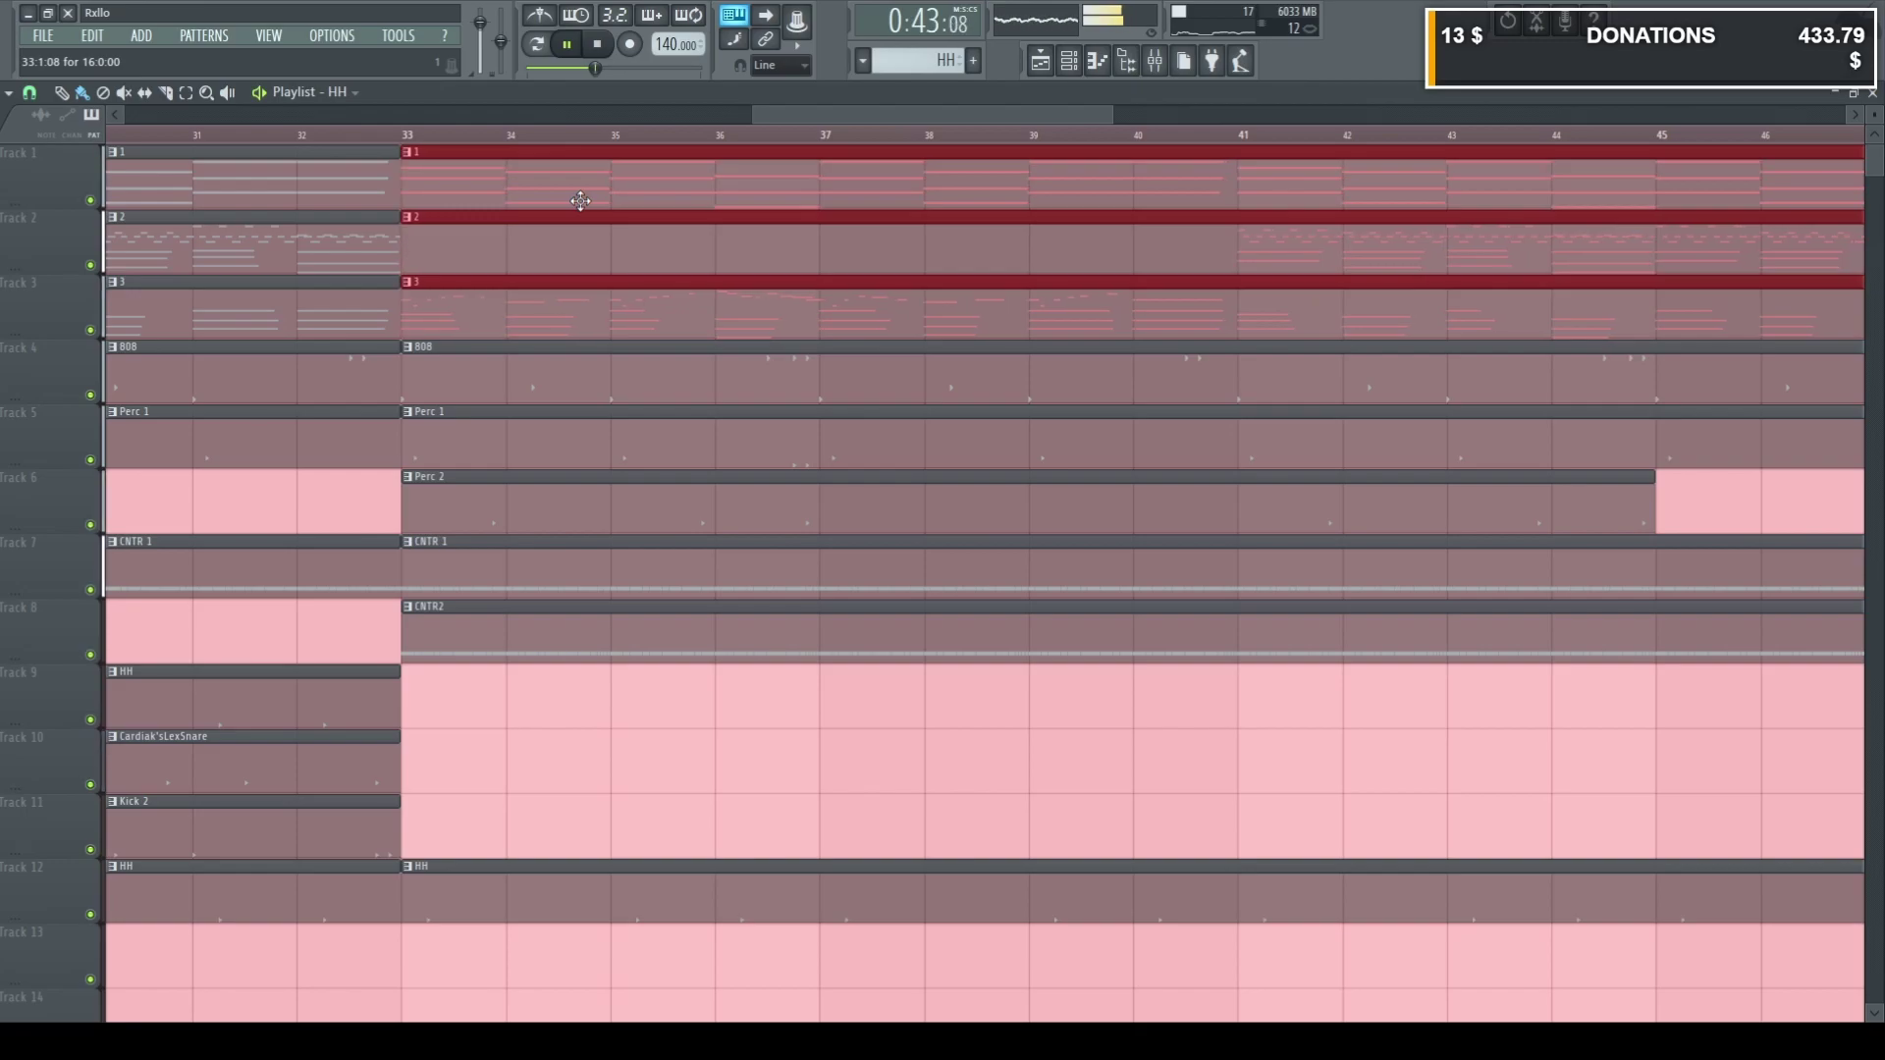
pyautogui.scroll(-4, 1185, 491)
pyautogui.scroll(4, 1306, 495)
pyautogui.scroll(2, 628, 302)
# Delete the pattern 1, 2 and 3 clips from bar 33 onward, and copy their bar 17 clips to bar 33.
pyautogui.rightClick(604, 303)
pyautogui.scroll(-5, 601, 314)
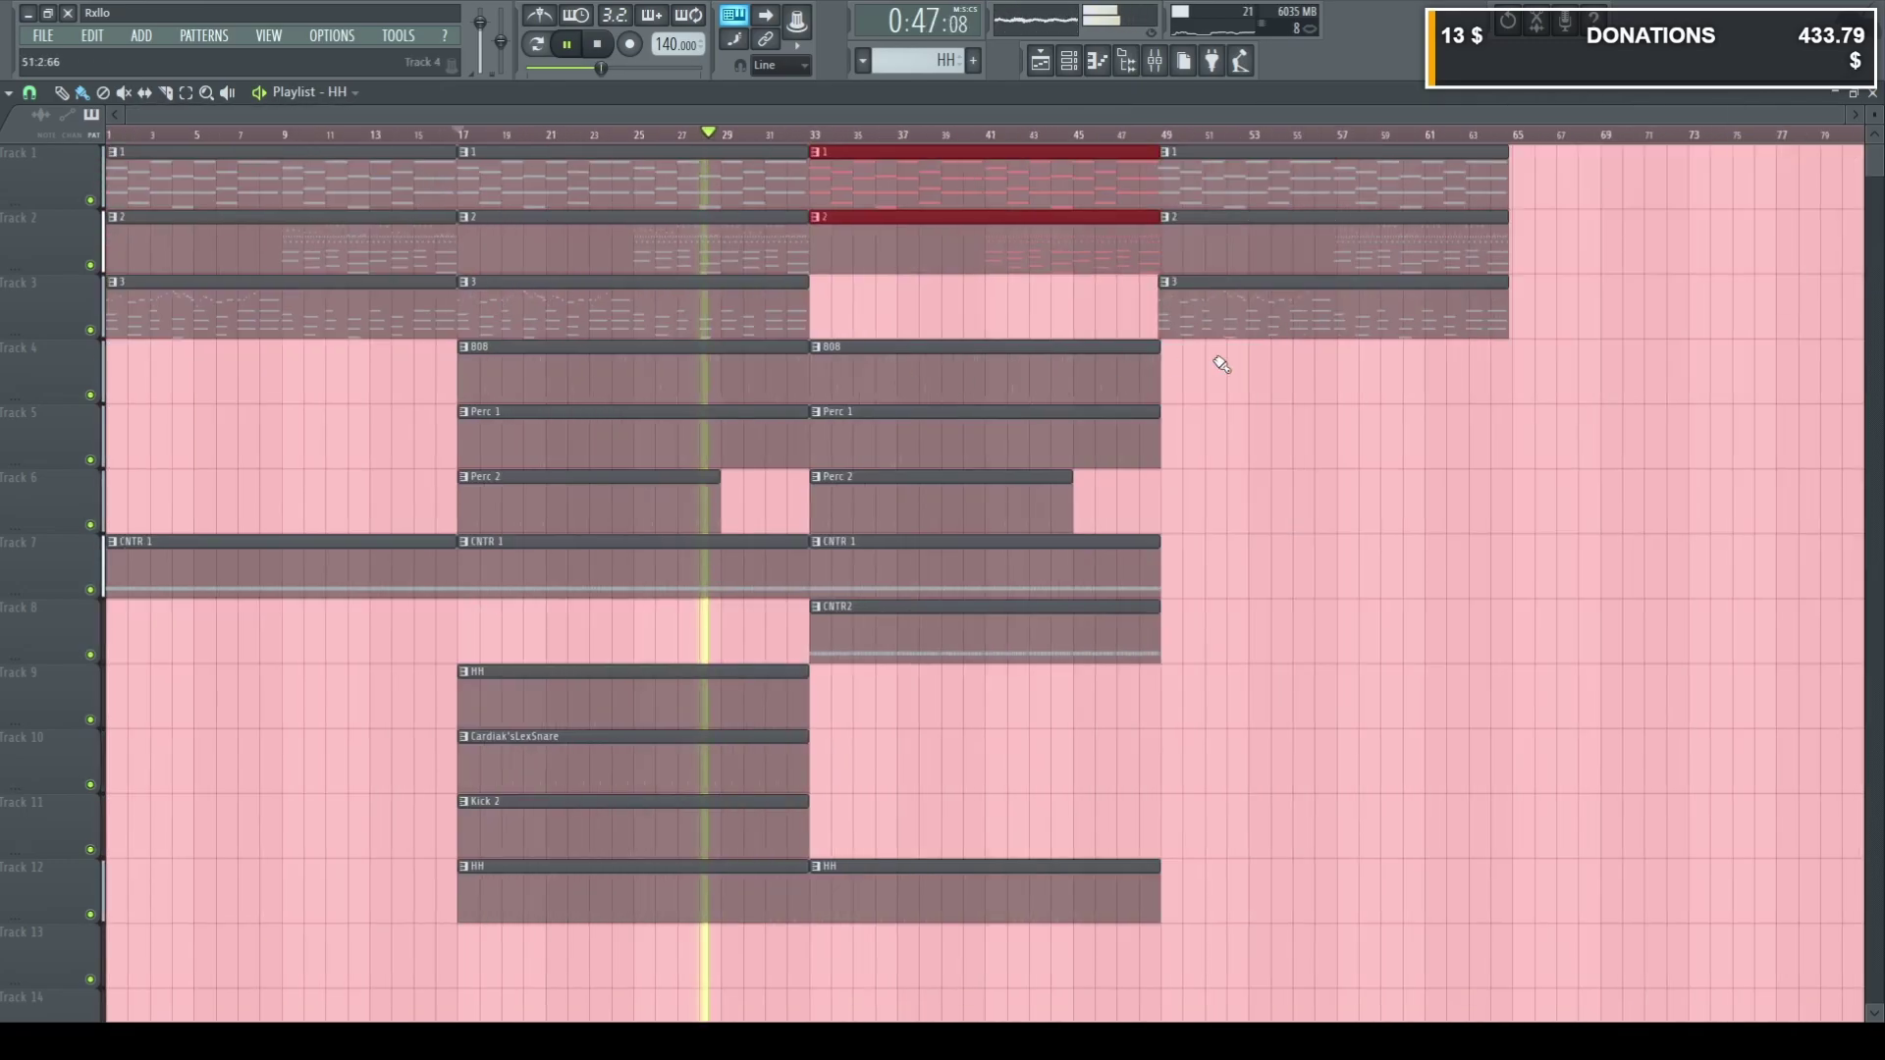
pyautogui.rightClick(1173, 309)
pyautogui.rightClick(1173, 245)
pyautogui.rightClick(1104, 245)
pyautogui.rightClick(1044, 181)
pyautogui.rightClick(1173, 182)
pyautogui.moveTo(885, 295); pyautogui.dragTo(589, 204)
pyautogui.moveTo(518, 214); pyautogui.dragTo(868, 214)
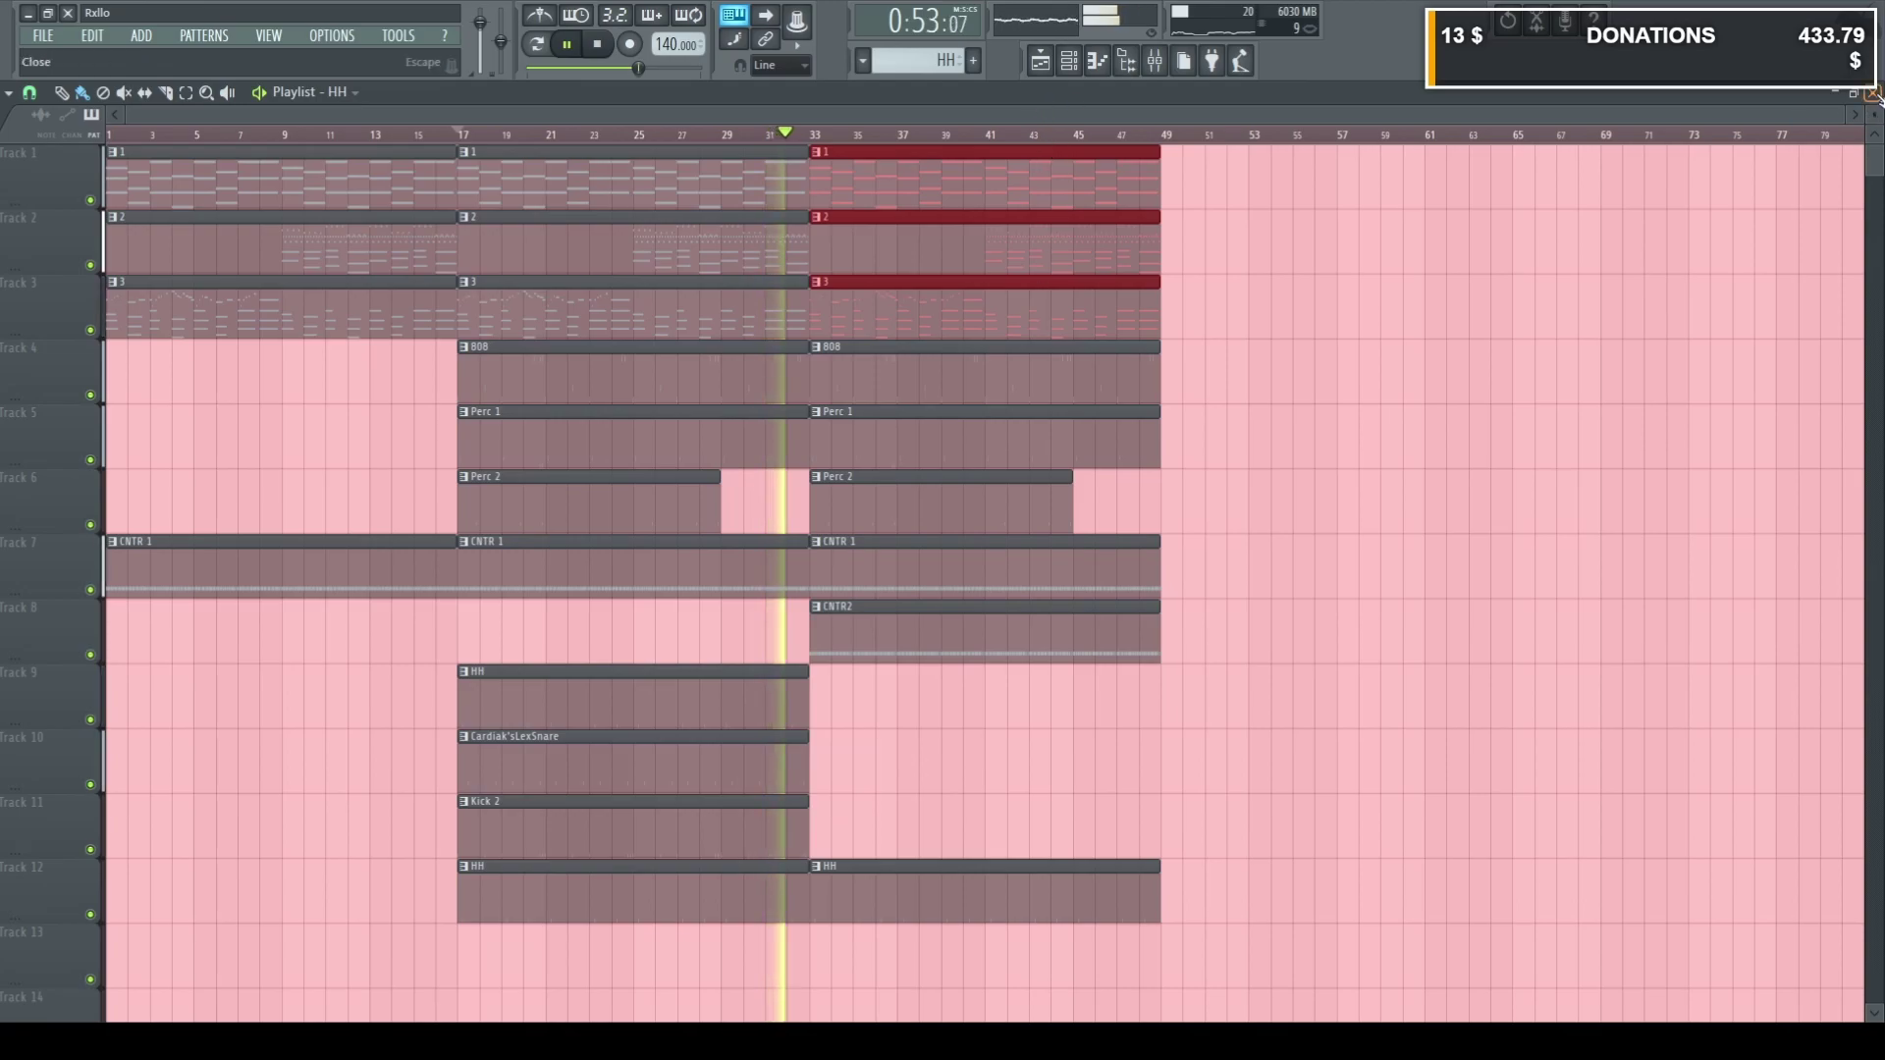
# Create a new pattern named crsh and return to the playlist.
pyautogui.press('F5')
pyautogui.click(517, 772)
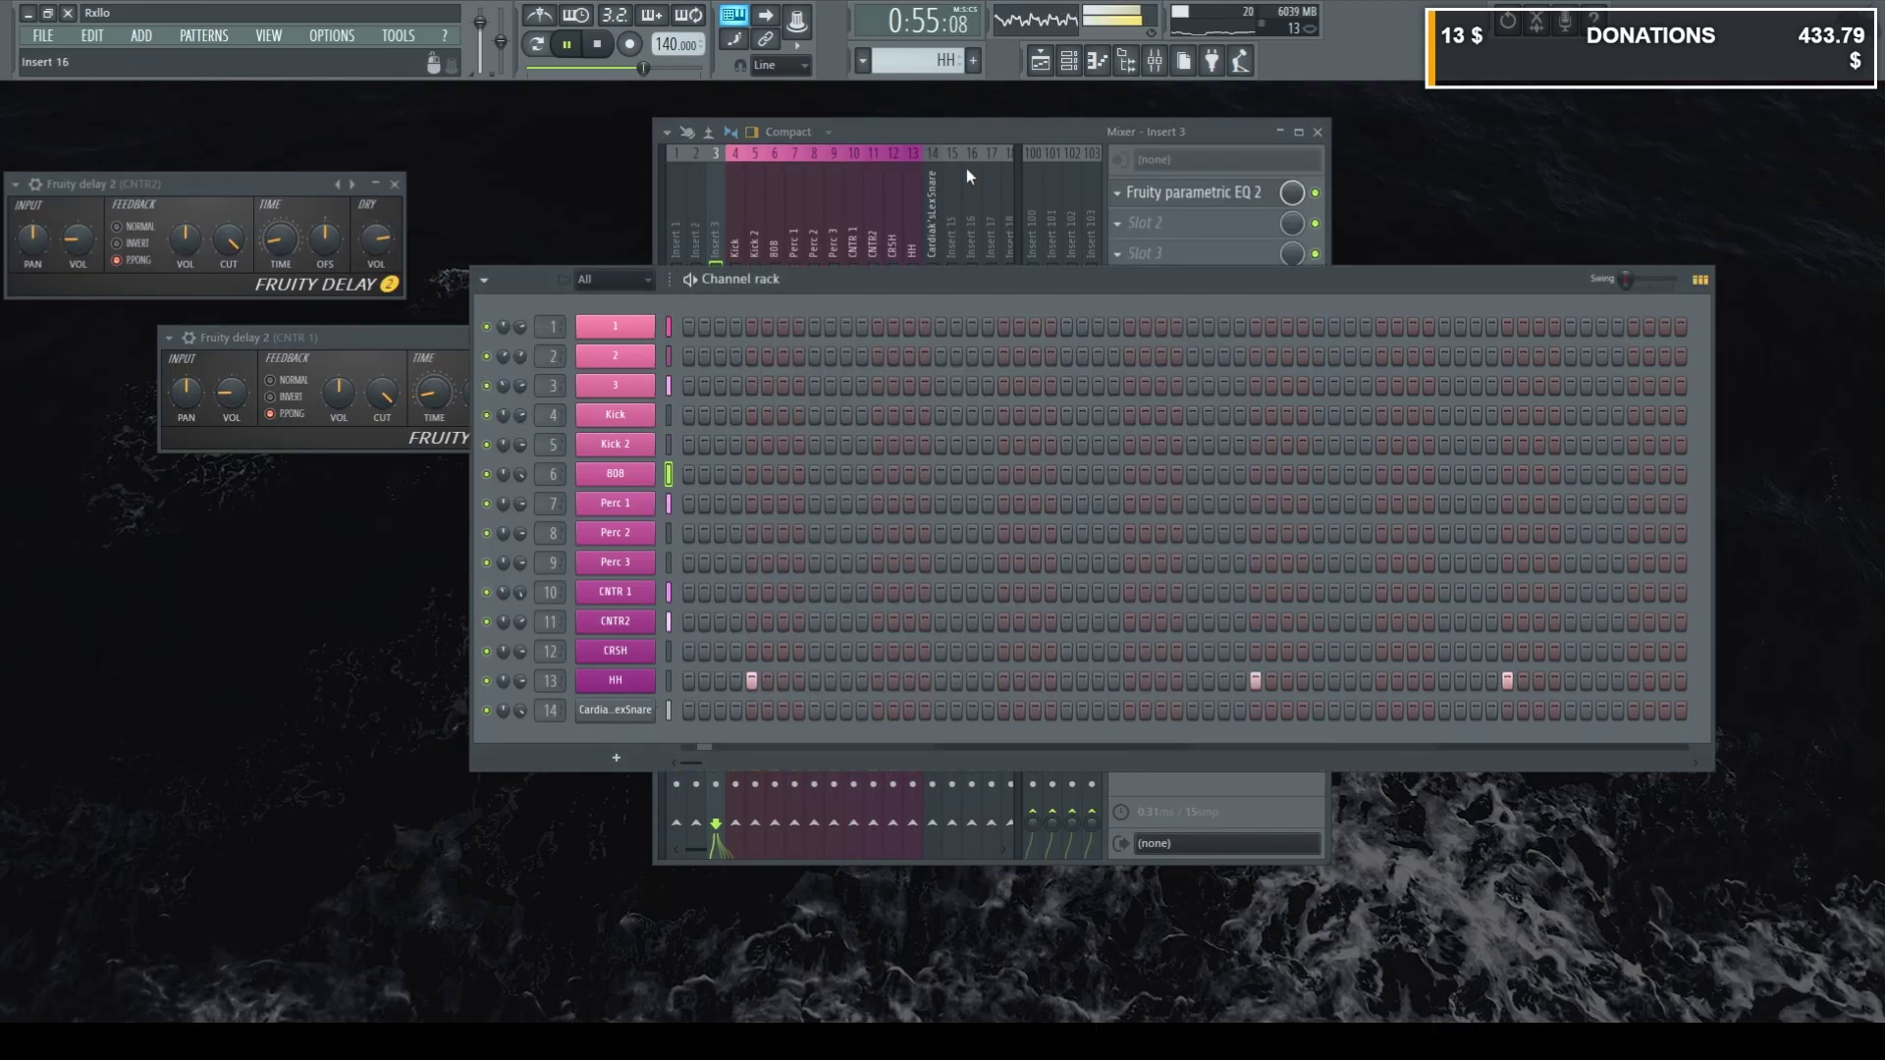
pyautogui.click(975, 61)
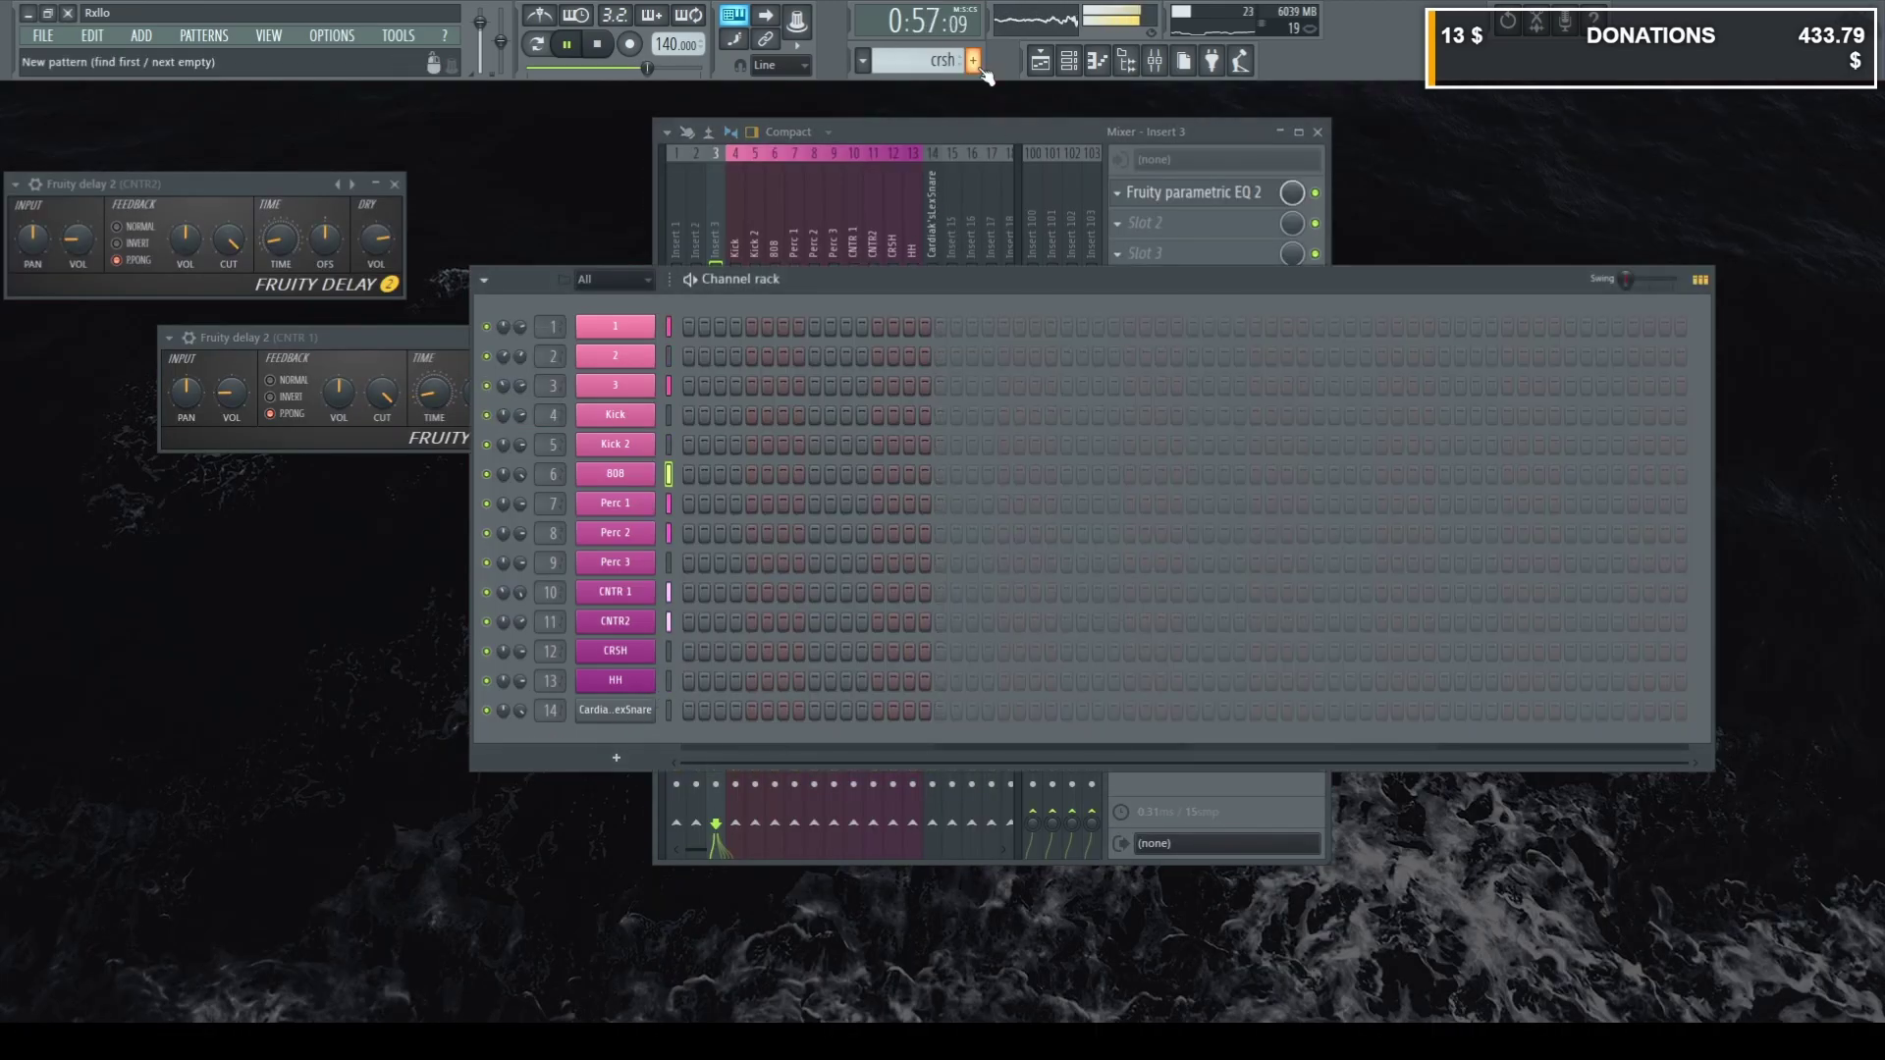
pyautogui.click(1041, 61)
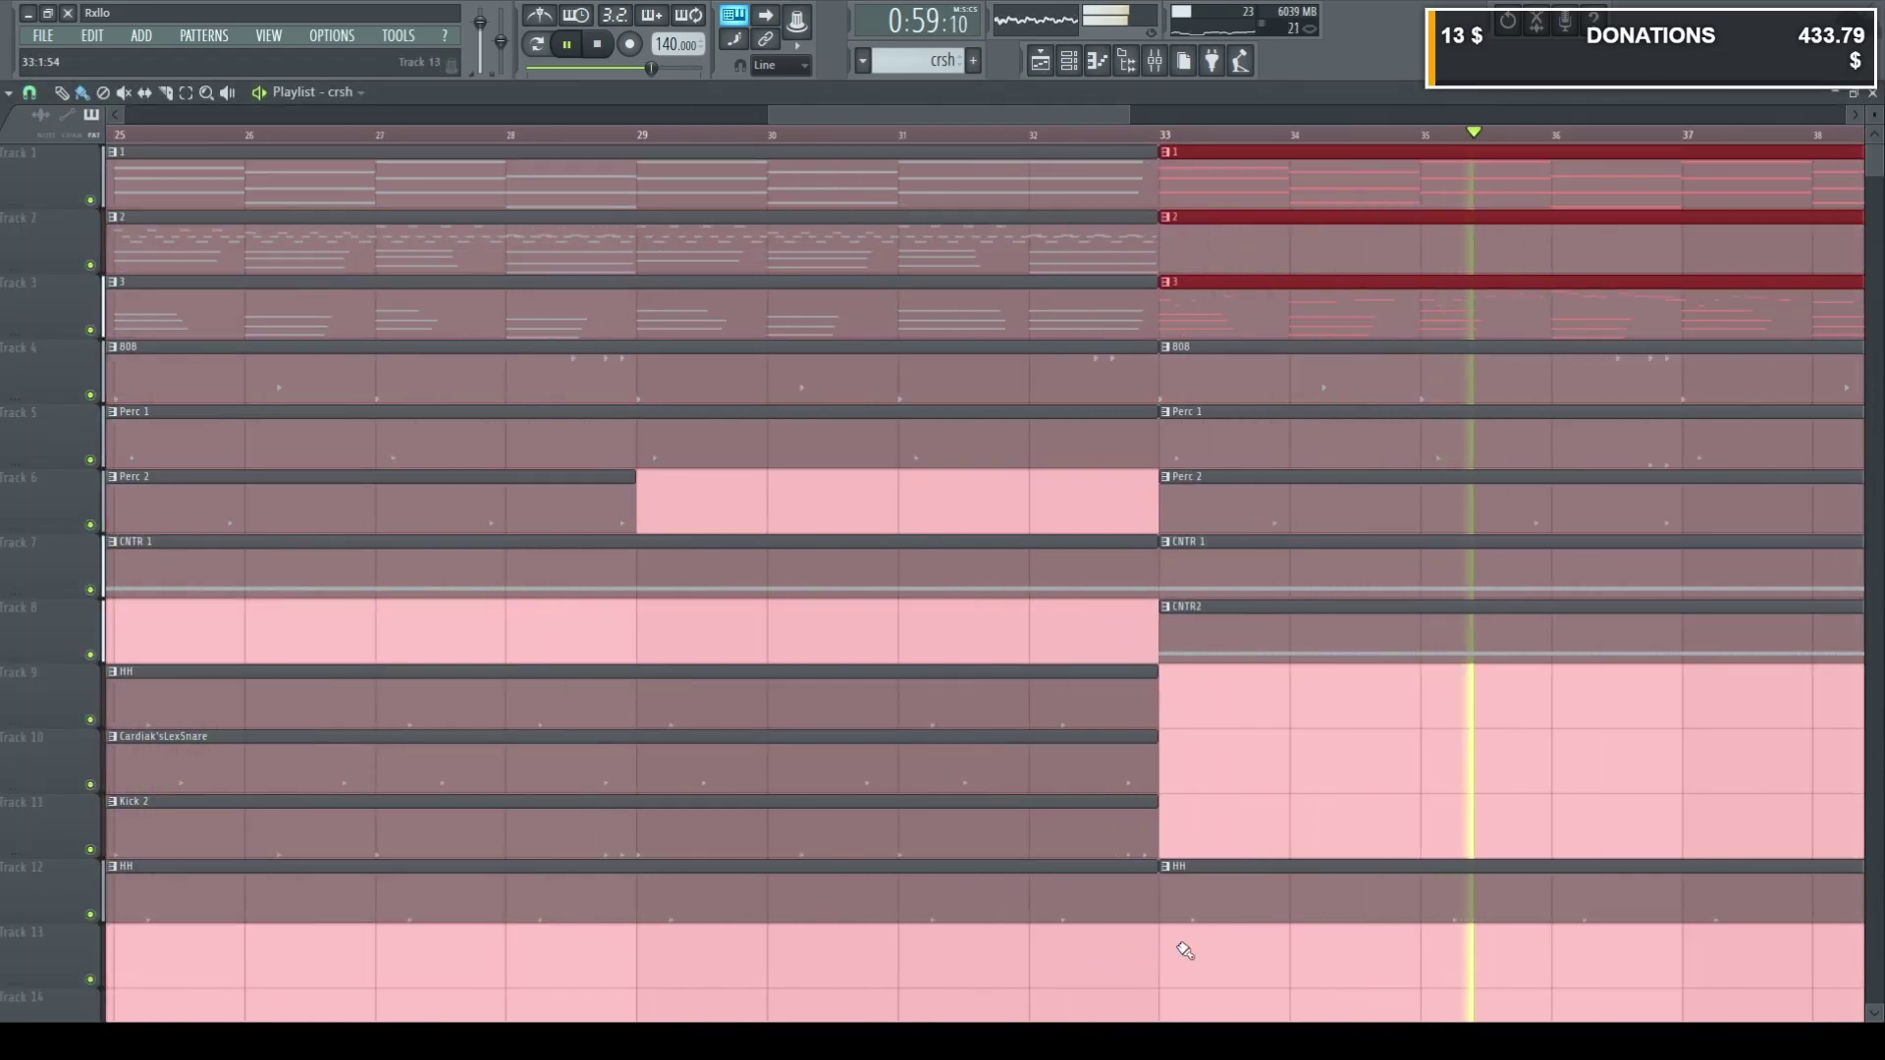
# Place a crsh pattern clip on playlist track 13 at bar 33.
pyautogui.click(1212, 954)
pyautogui.scroll(-1, 1212, 954)
pyautogui.click(1141, 134)
pyautogui.scroll(-3, 1212, 572)
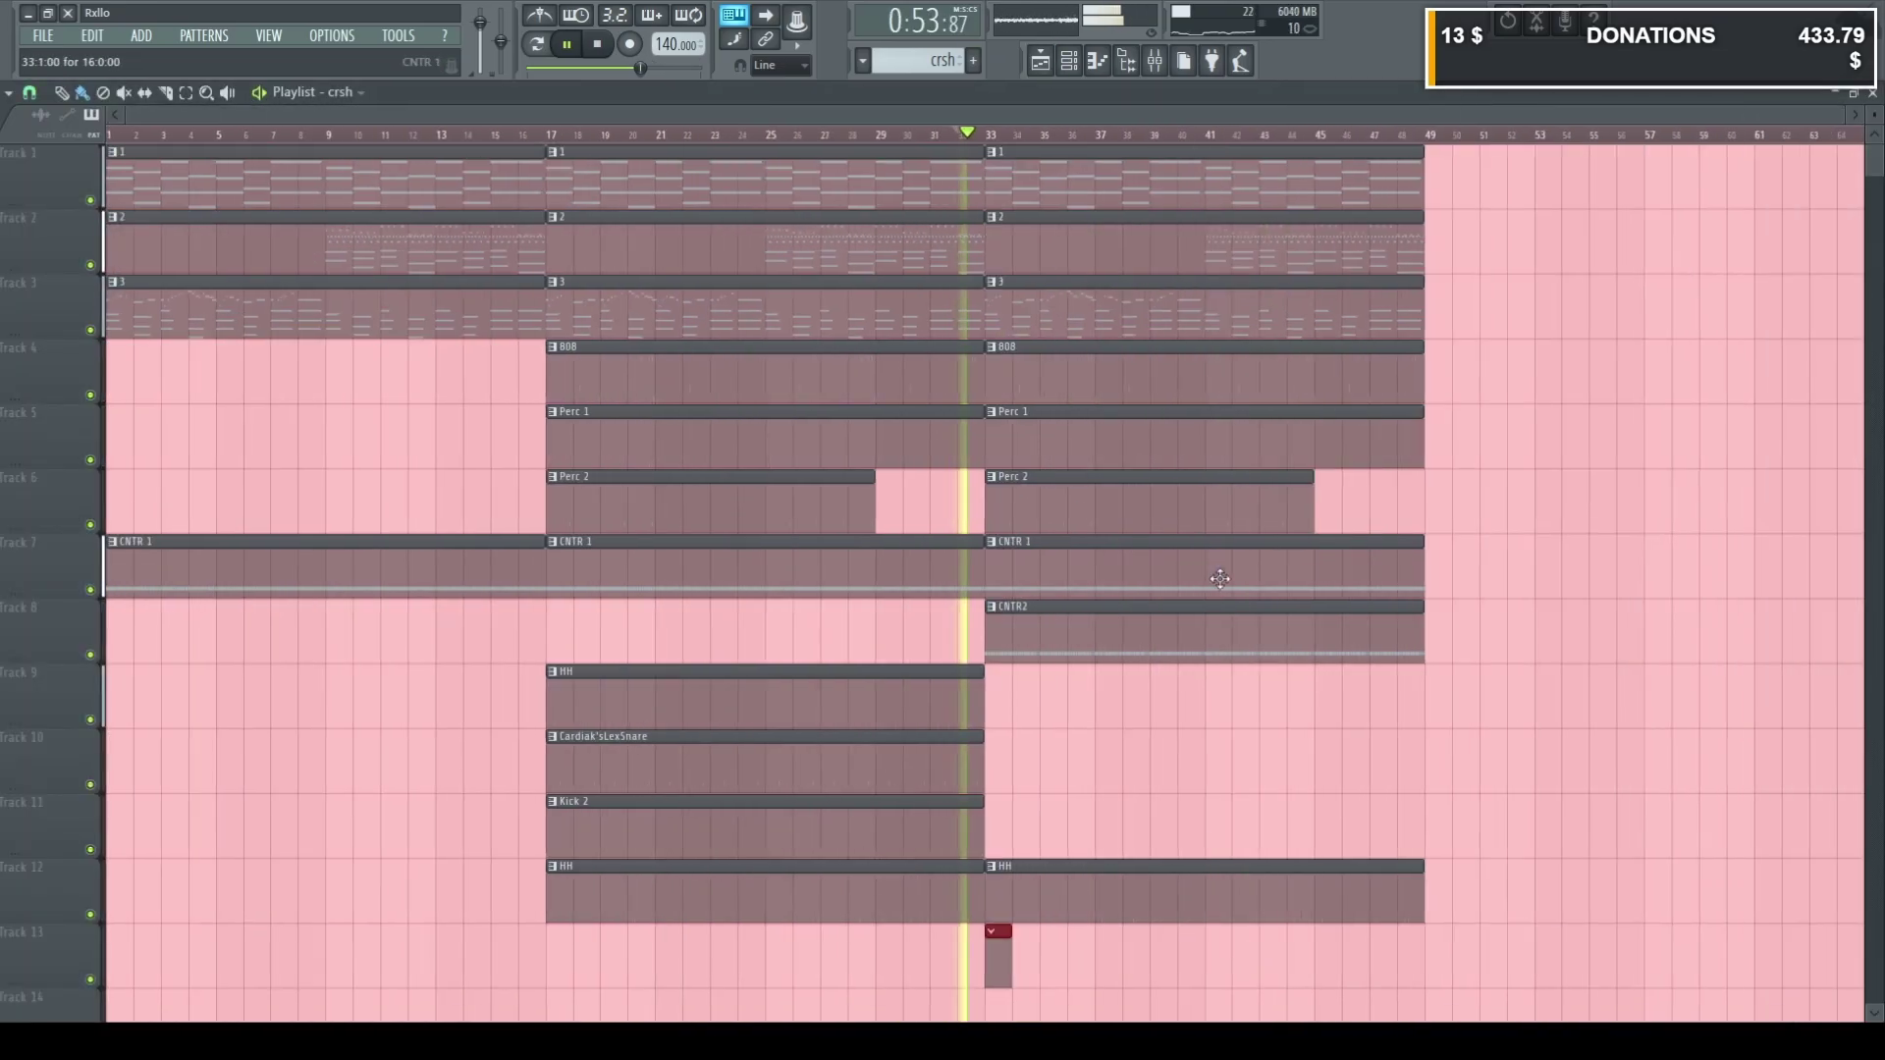
# Copy the HH, Cardiak'sLexSnare and Kick 2 clips on tracks 9 to 11 from bar 17 to bar 33.
pyautogui.moveTo(1064, 844)
pyautogui.mouseDown()
pyautogui.moveTo(692, 725)
pyautogui.moveTo(1108, 699)
pyautogui.mouseUp()
pyautogui.press('space')
pyautogui.press('space')
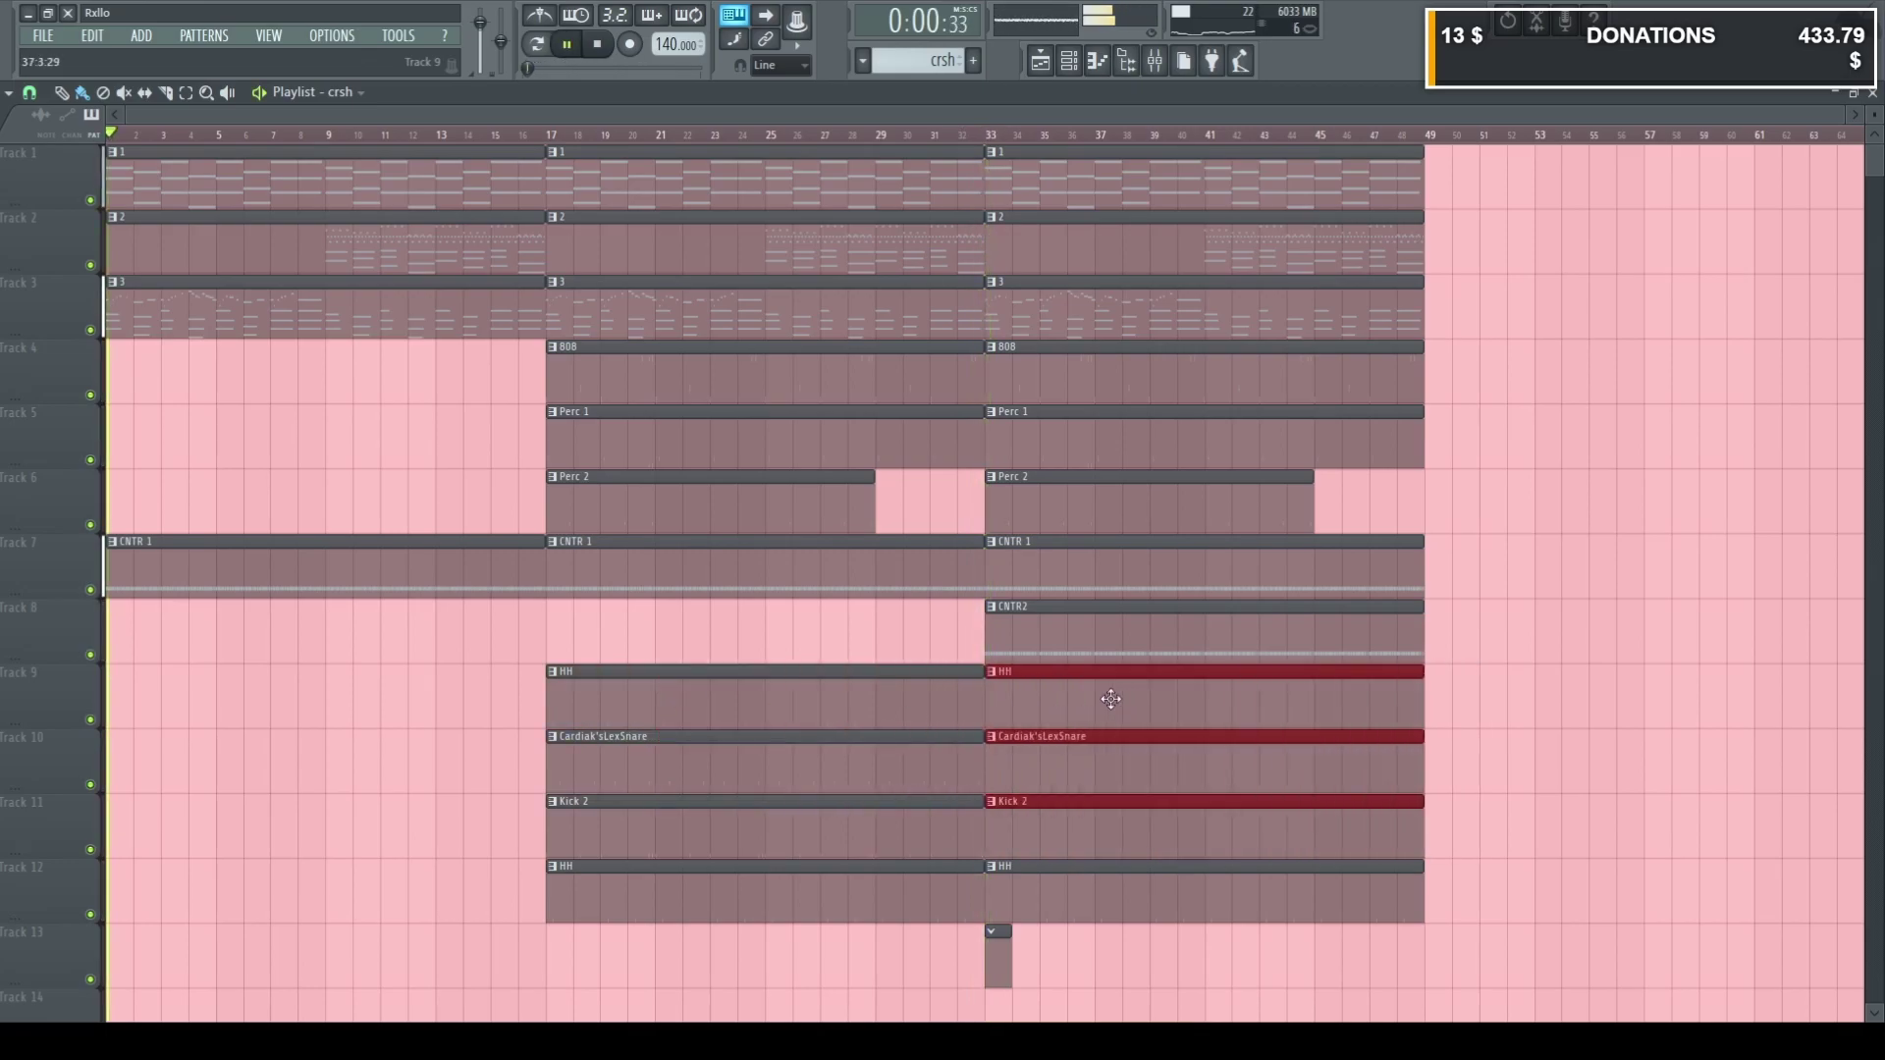
# Play the song from just before bar 33 and copy the crsh clip on track 13 to bar 17.
pyautogui.press('space')
pyautogui.scroll(-1, 963, 151)
pyautogui.click(958, 135)
pyautogui.press('space')
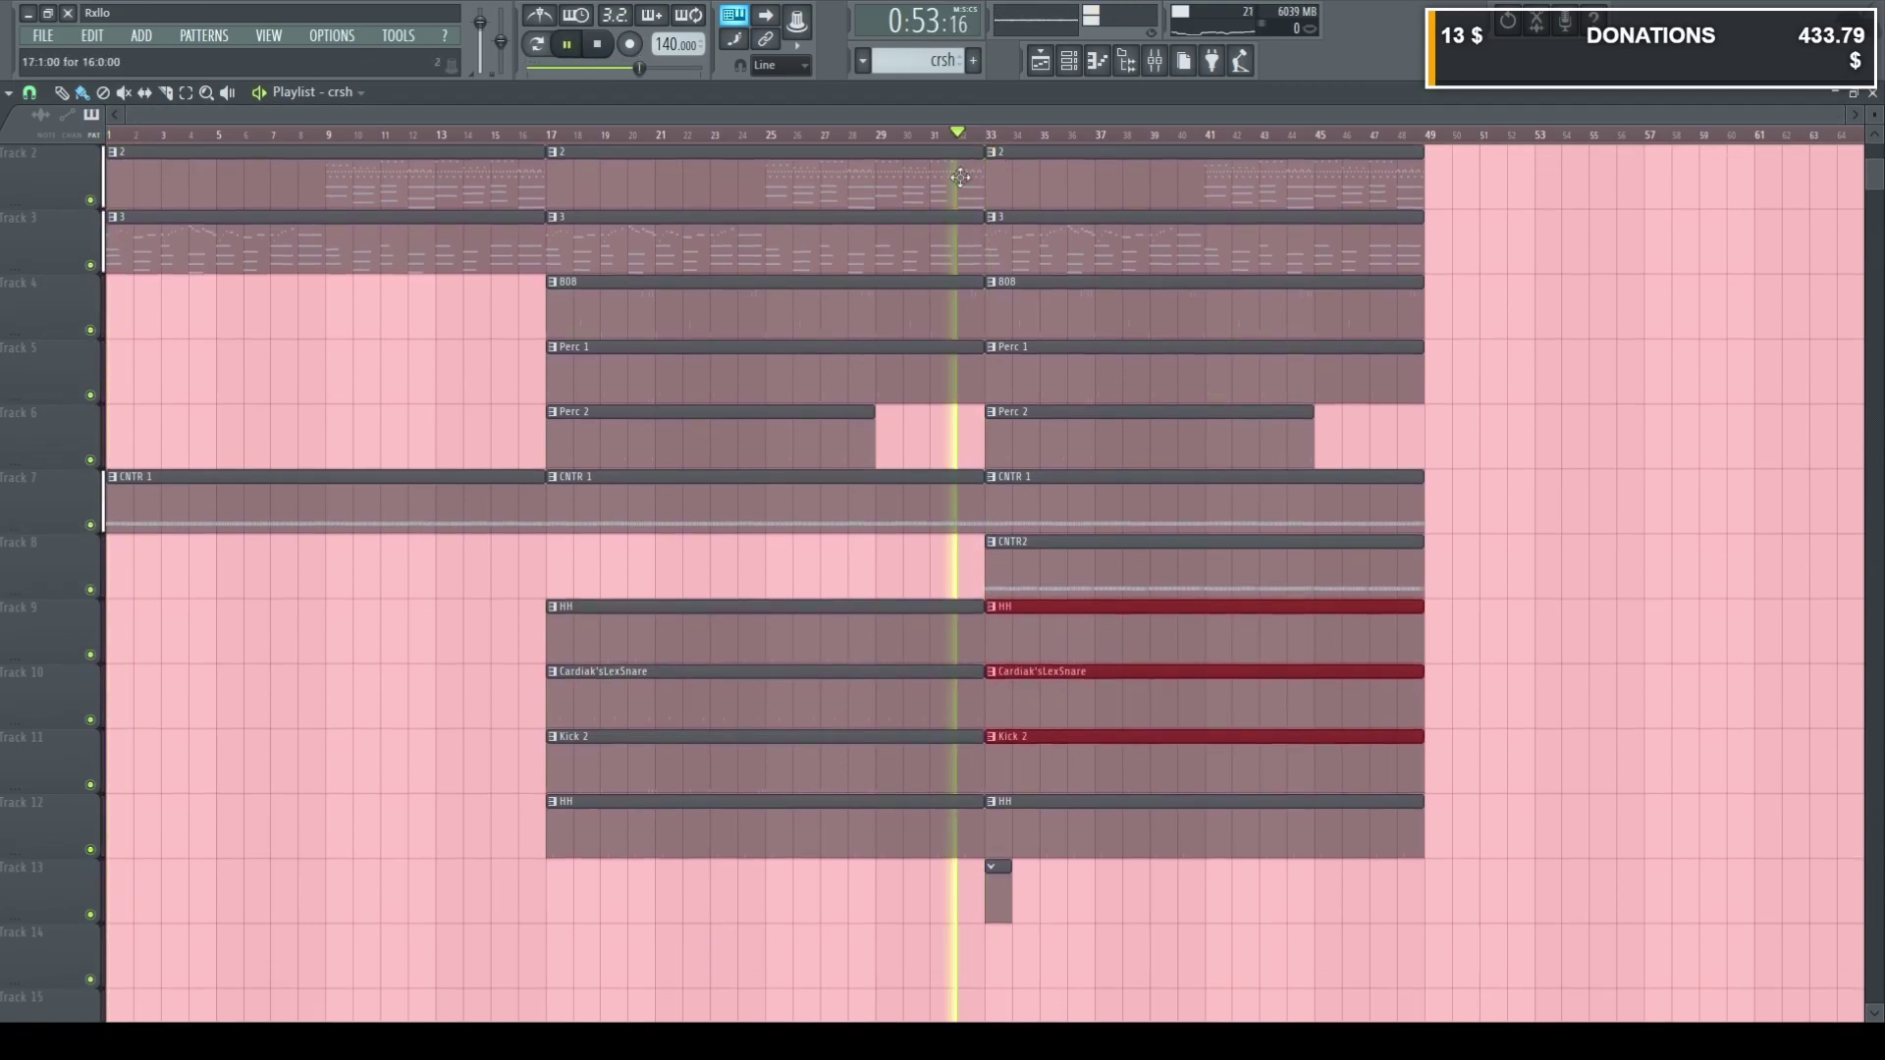
pyautogui.moveTo(997, 892); pyautogui.dragTo(558, 891)
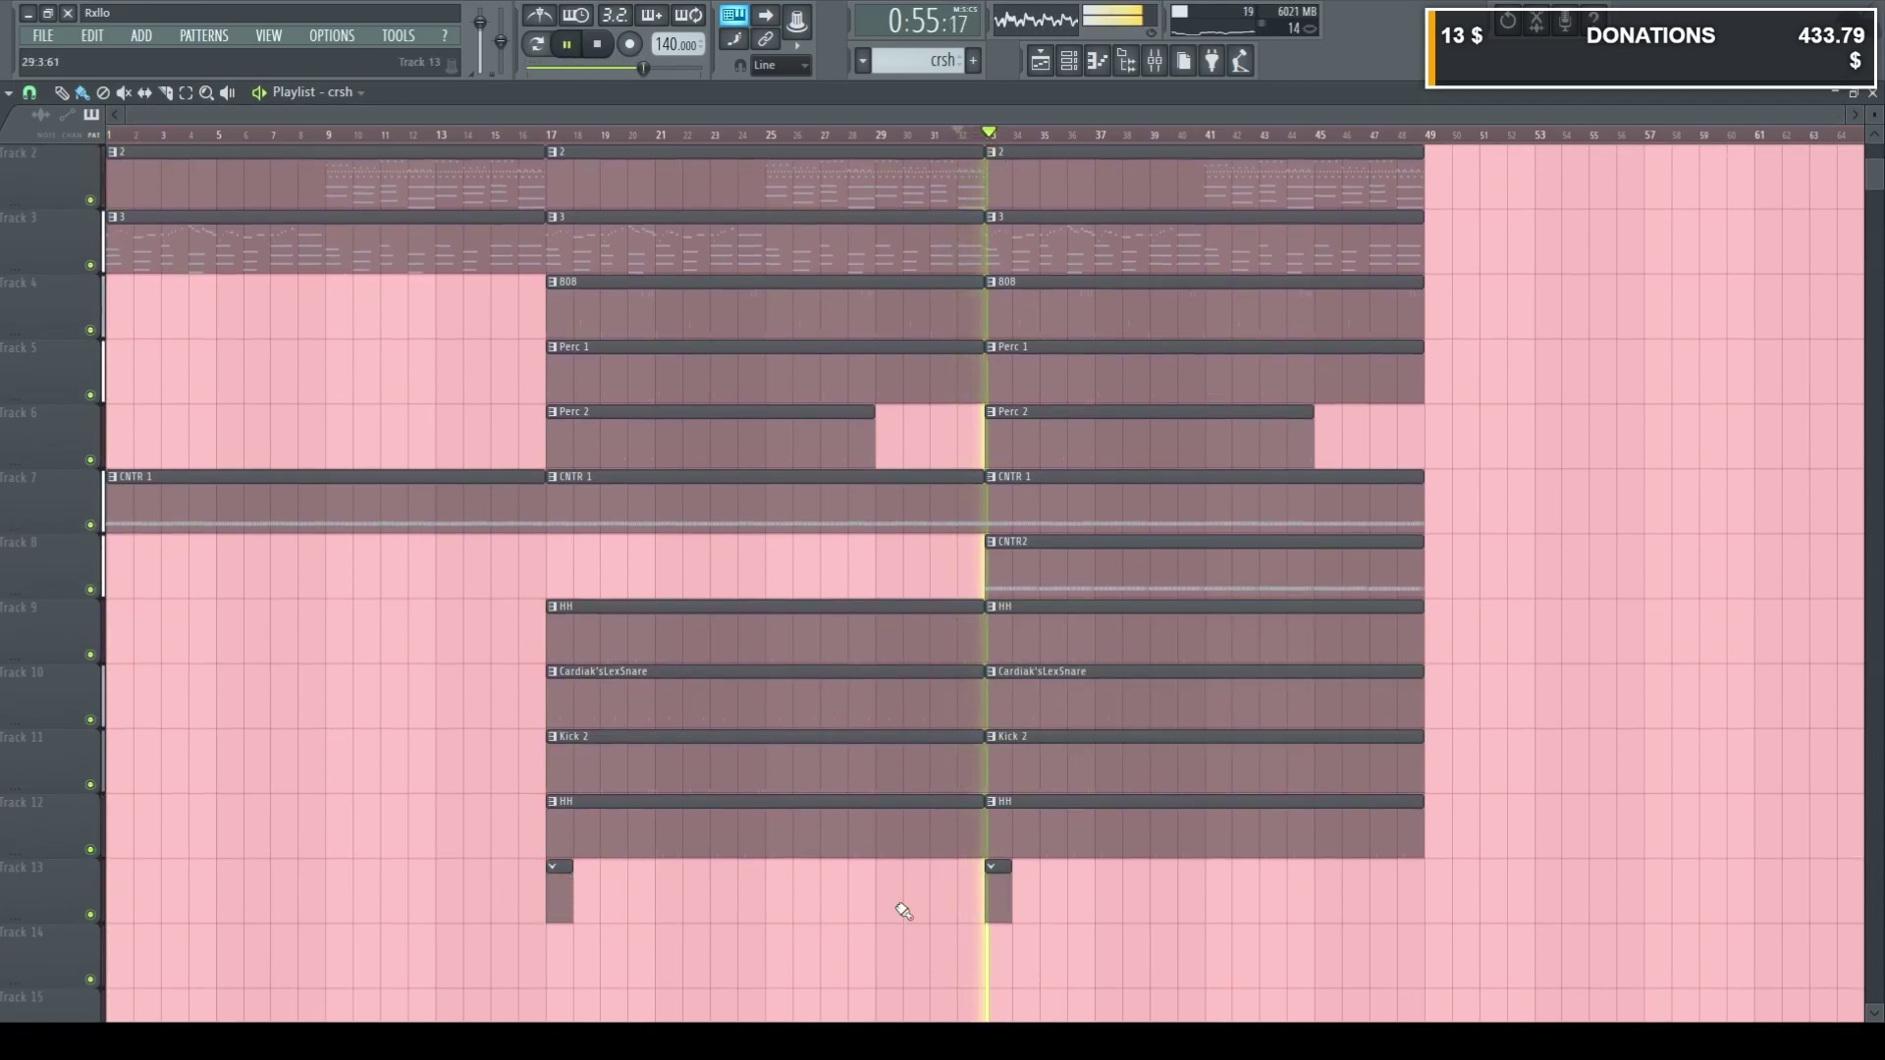
# Add a hit on the first step of the CRSH channel, check it in the piano roll and return to the playlist.
pyautogui.press('F6')
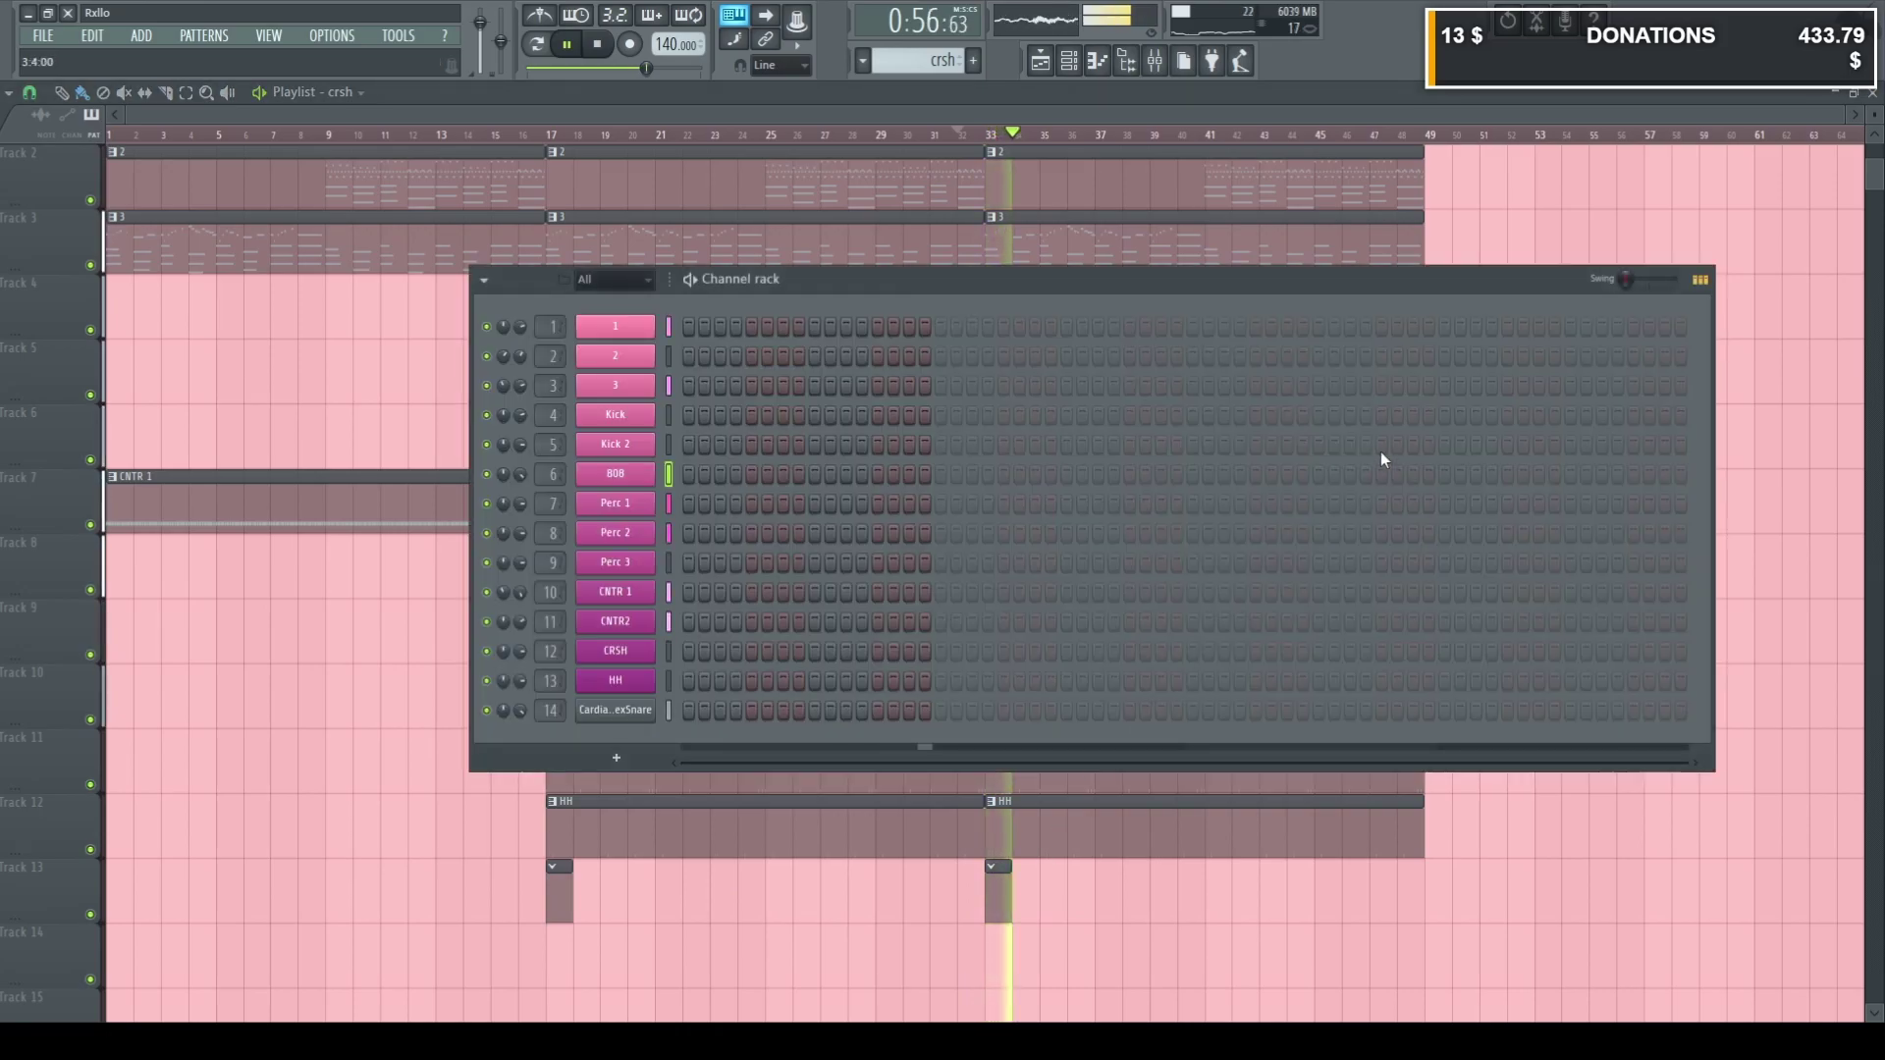
pyautogui.press('space')
pyautogui.click(689, 652)
pyautogui.press('F7')
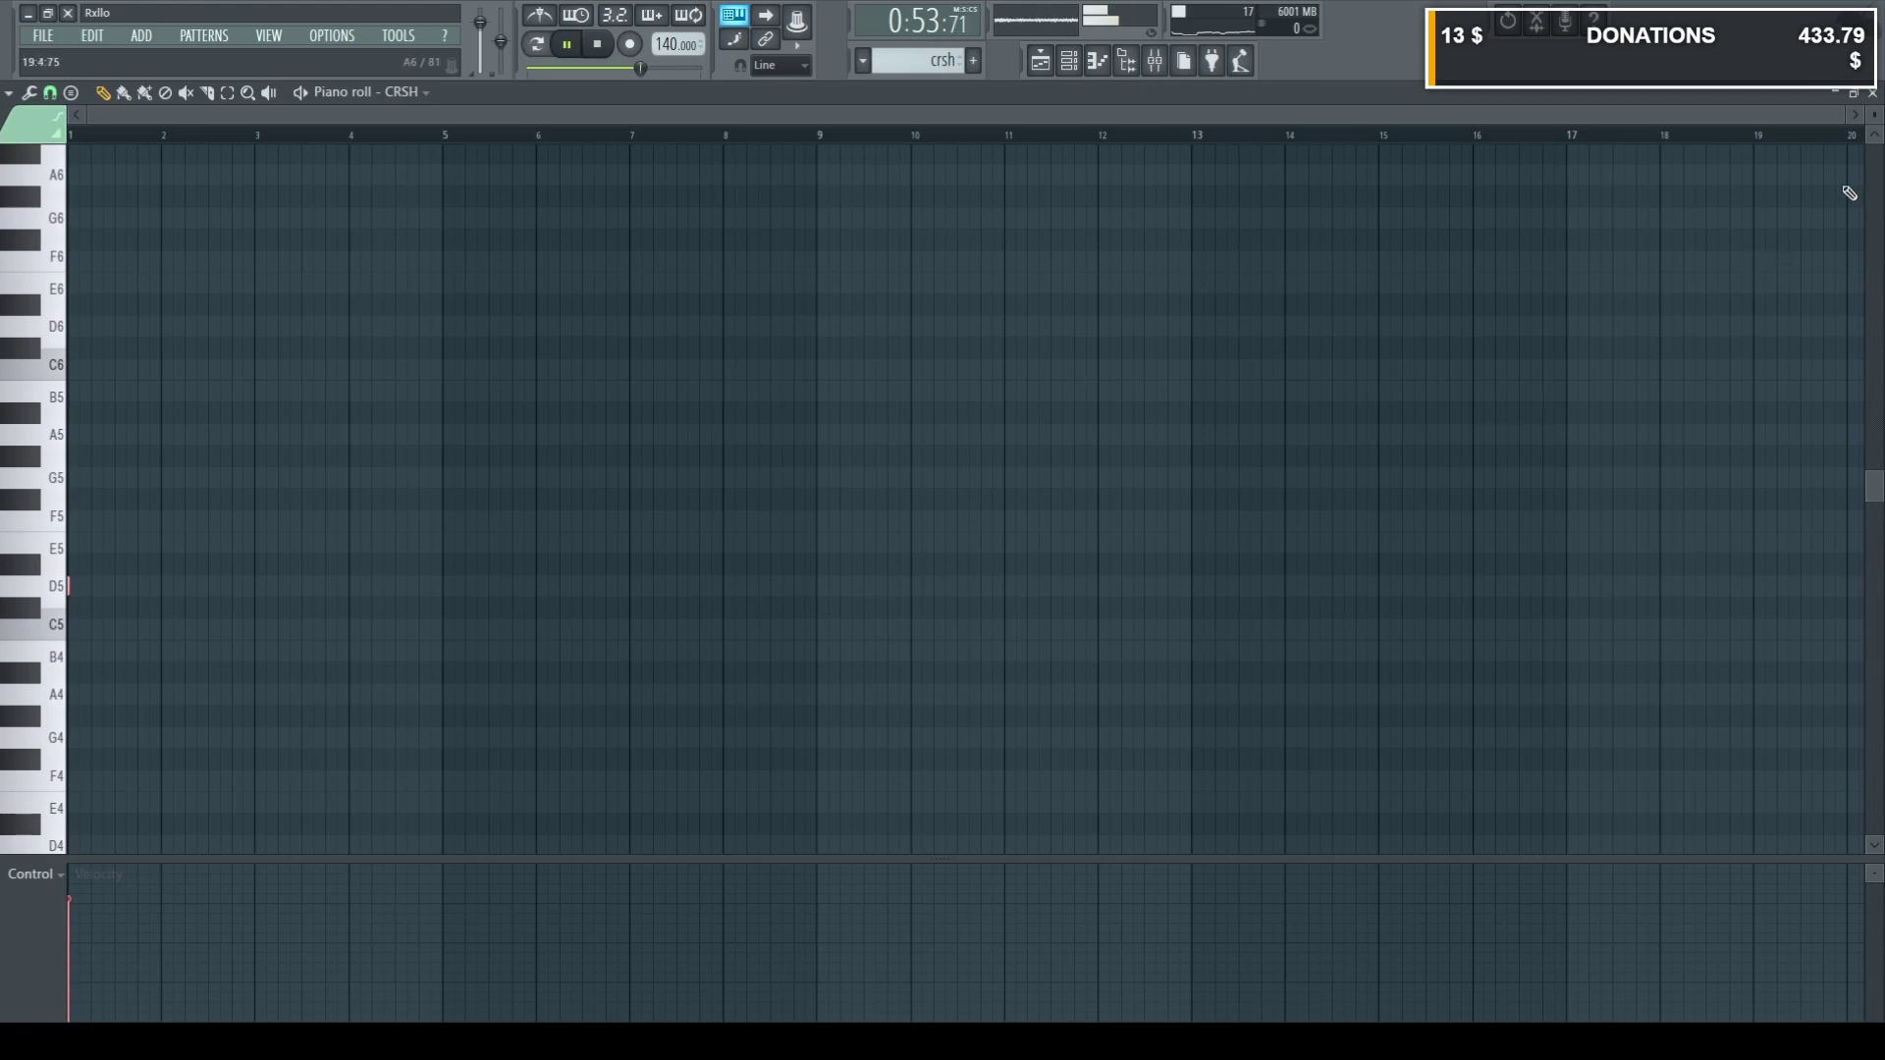
pyautogui.click(1873, 93)
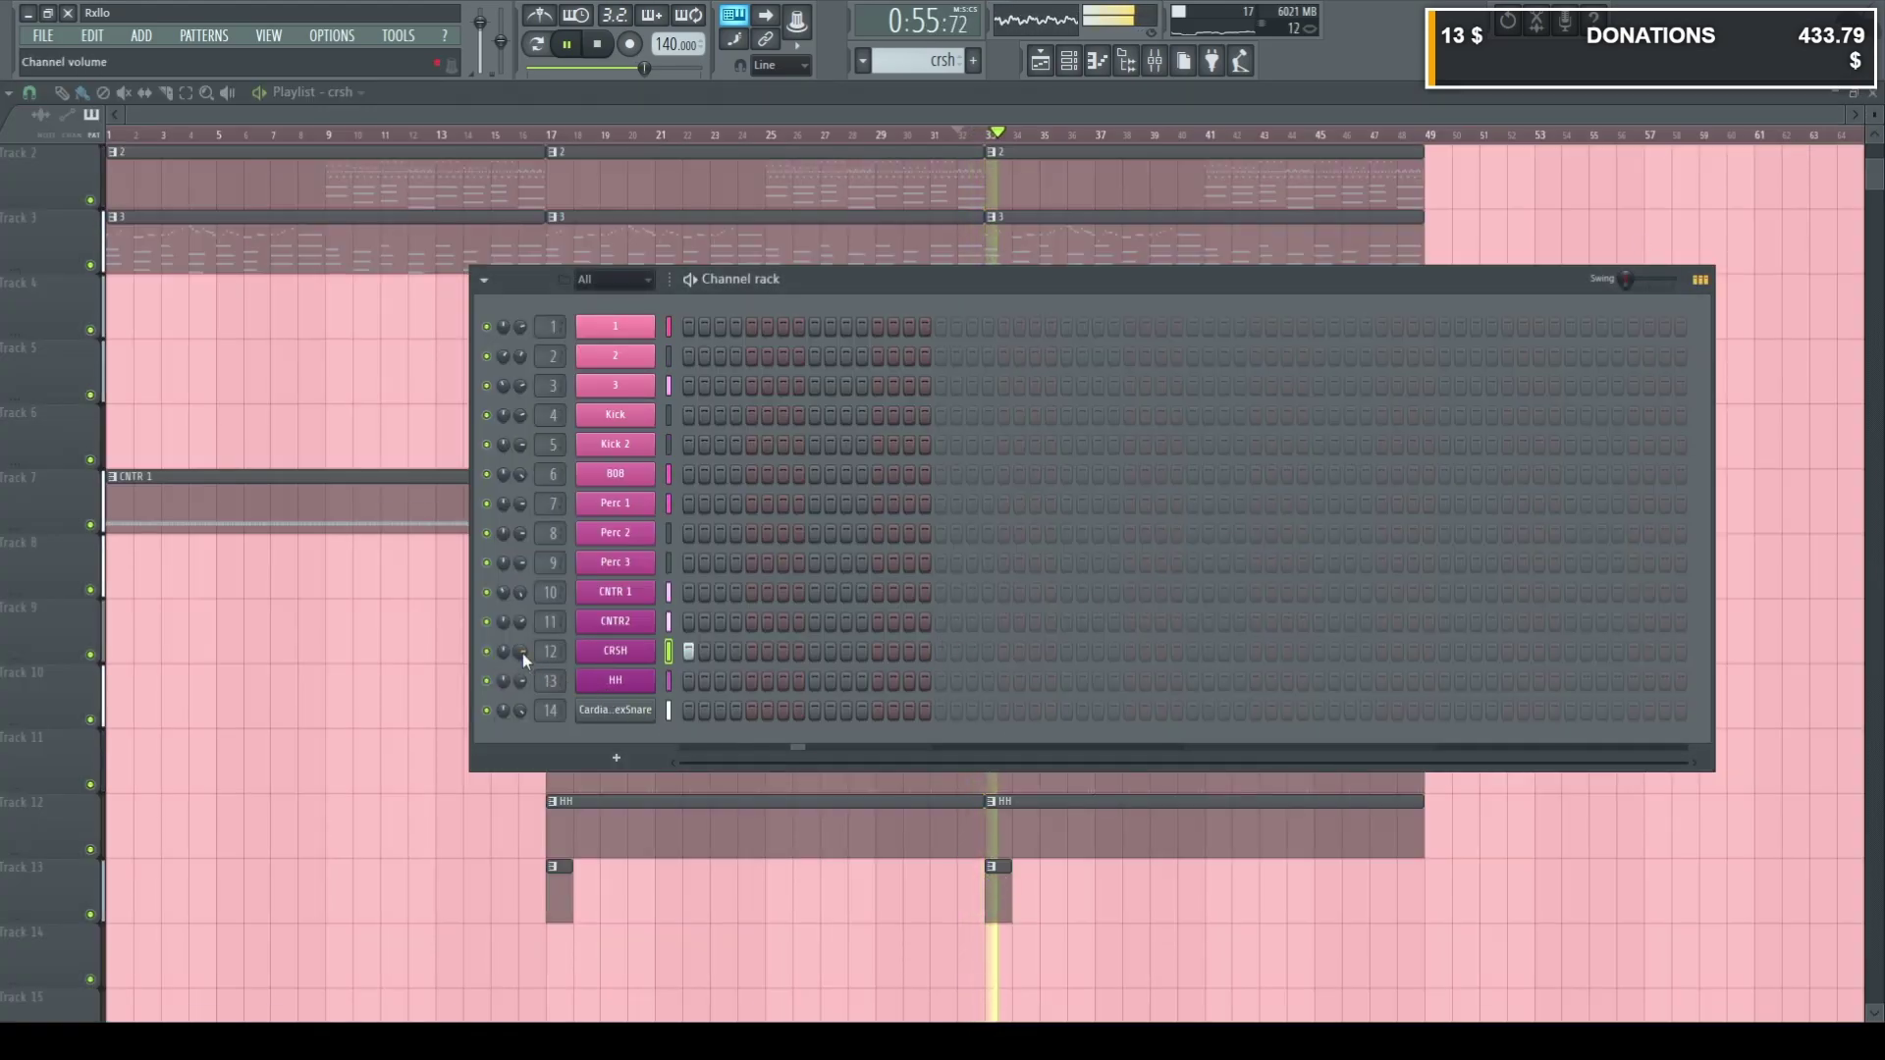
pyautogui.press('F6')
# Select all playlist clips from bar 17 onward and check their alignment at the start of bar 17.
pyautogui.moveTo(1505, 967); pyautogui.dragTo(564, 154)
pyautogui.scroll(6, 548, 177)
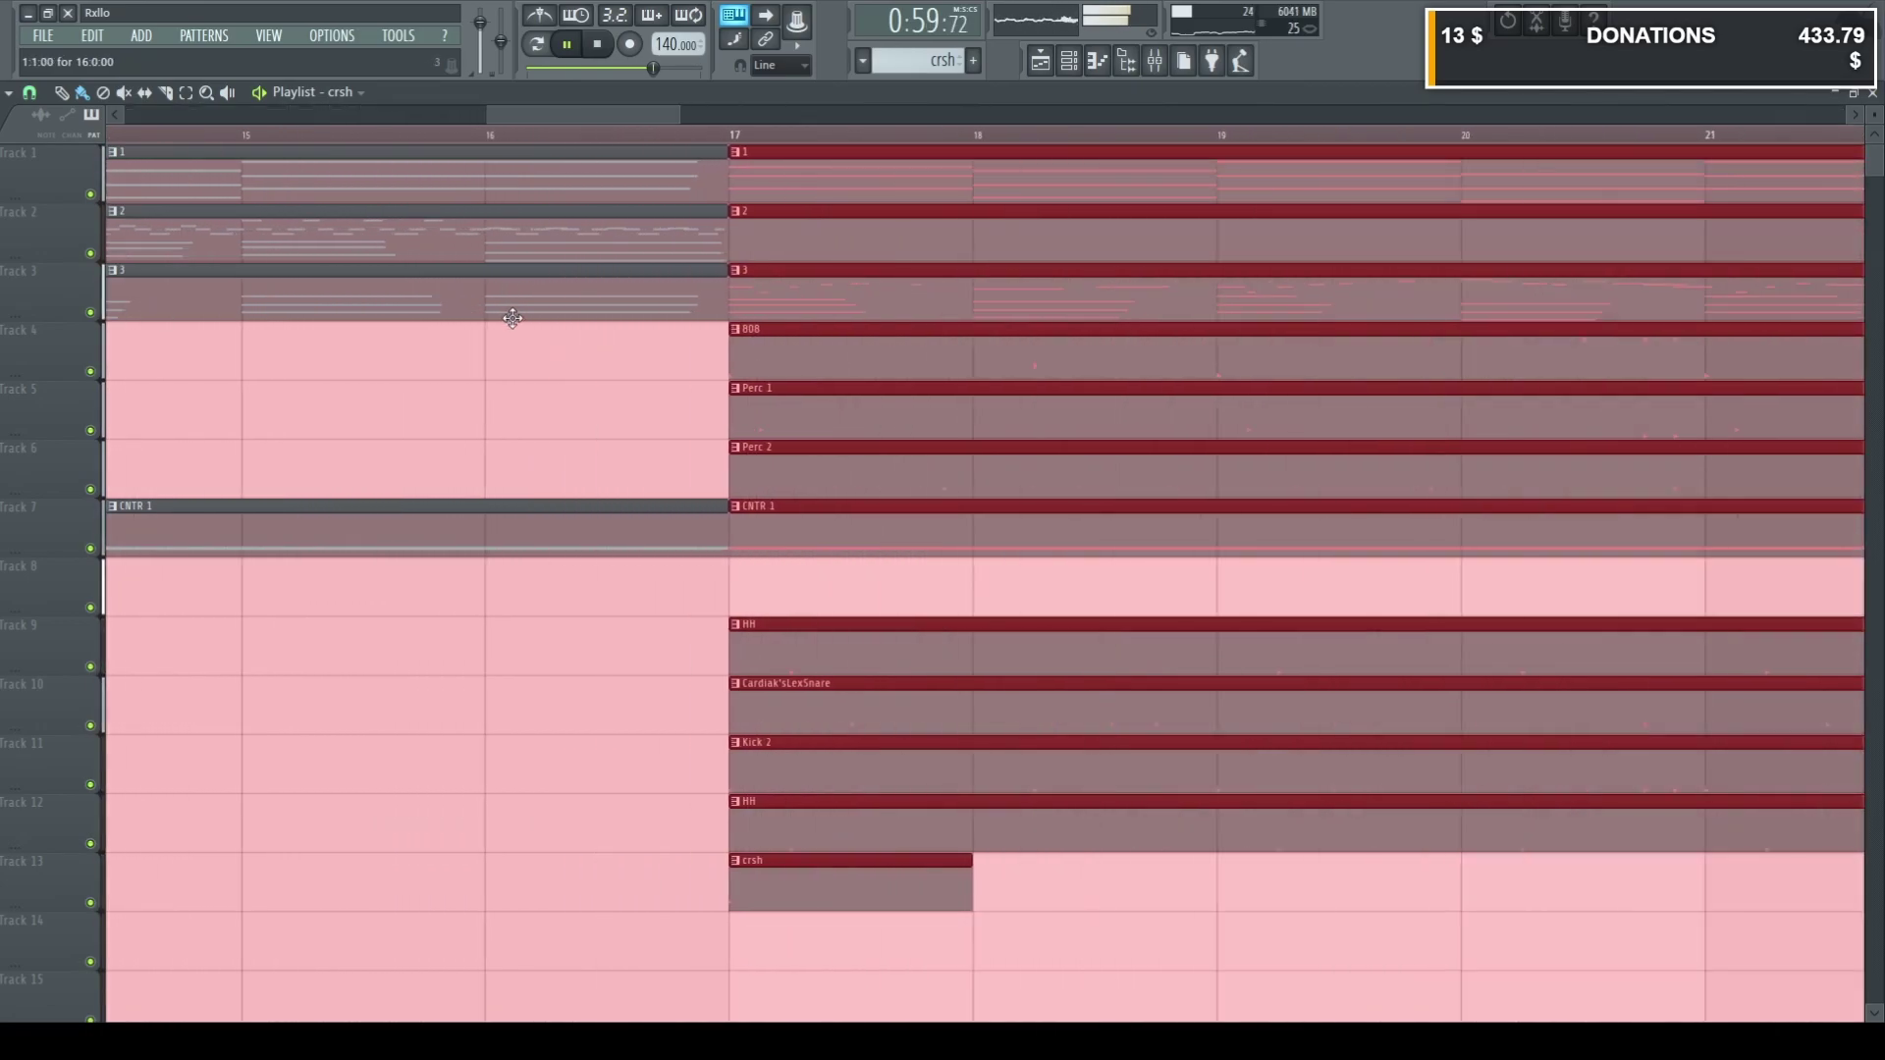
pyautogui.scroll(-5, 520, 363)
pyautogui.scroll(-1, 573, 440)
# Close the playlist, bring up the mixer and slightly raise the levels of the 808 and Insert 3 tracks.
pyautogui.click(1873, 94)
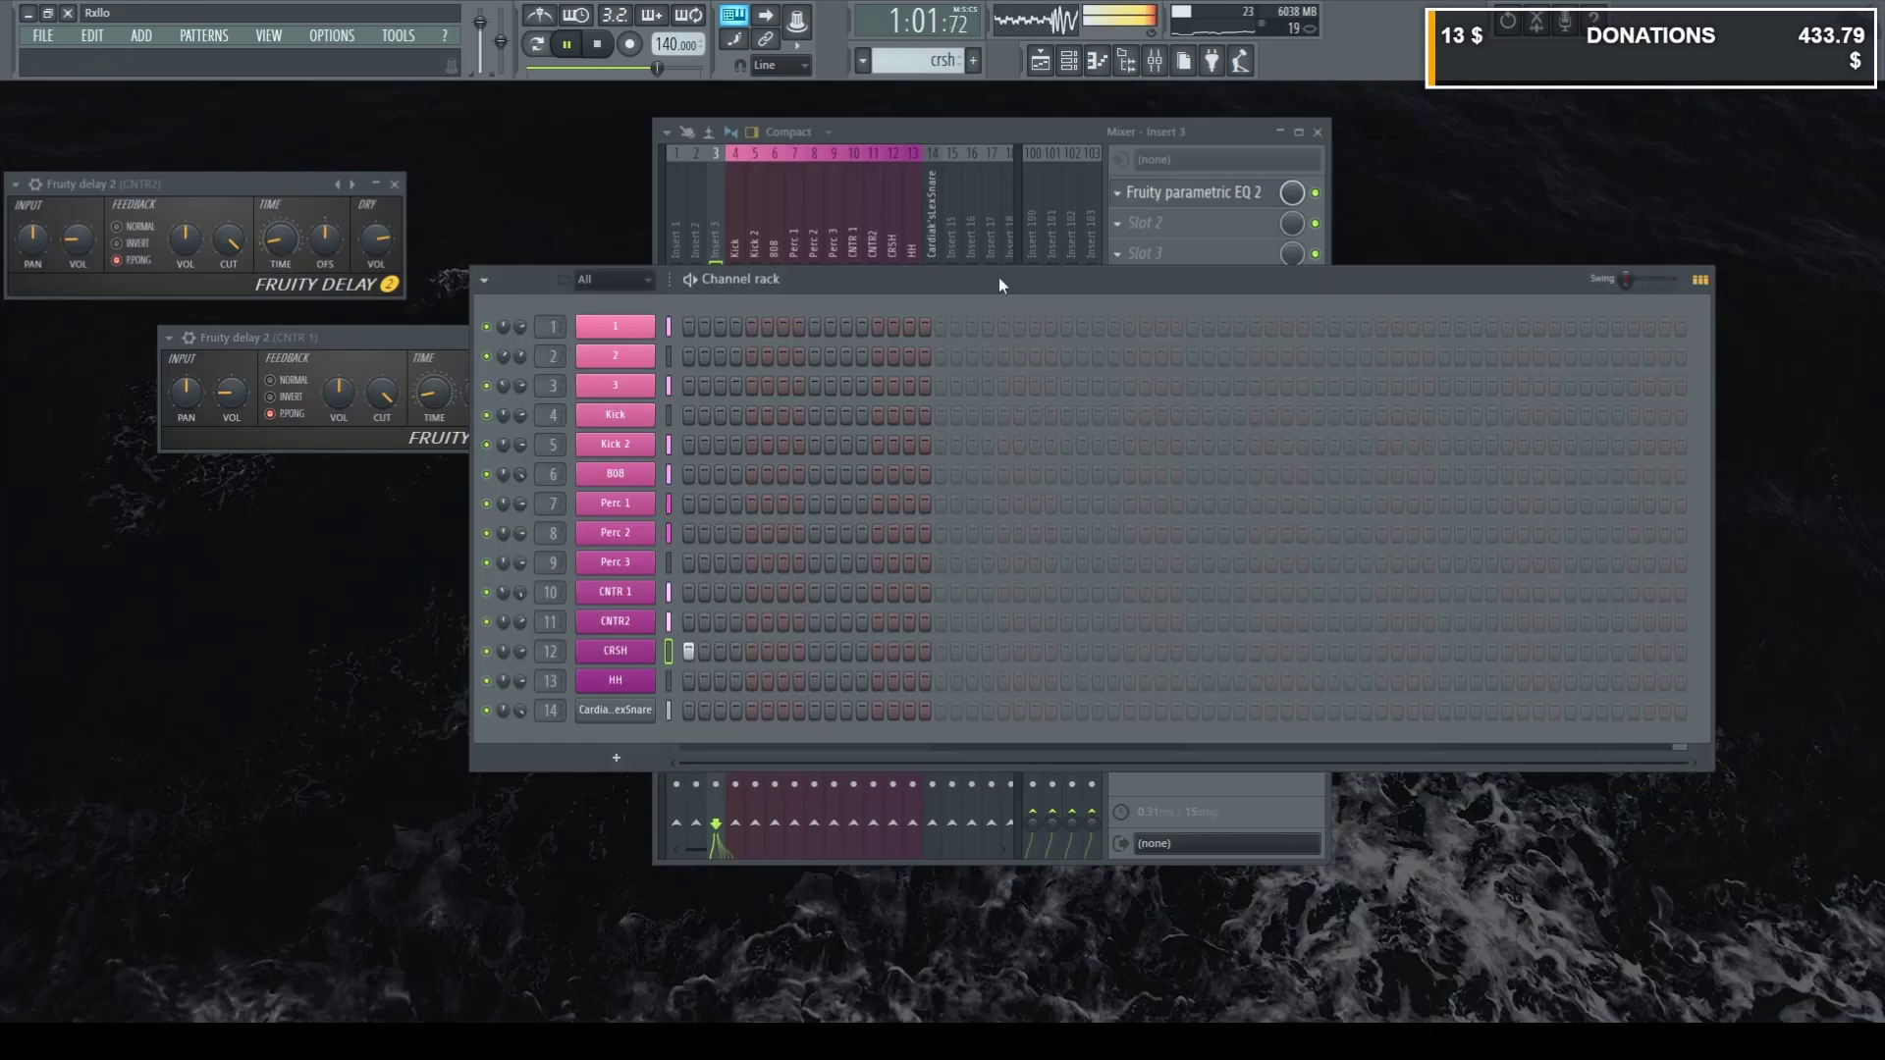
pyautogui.click(1074, 139)
pyautogui.click(853, 314)
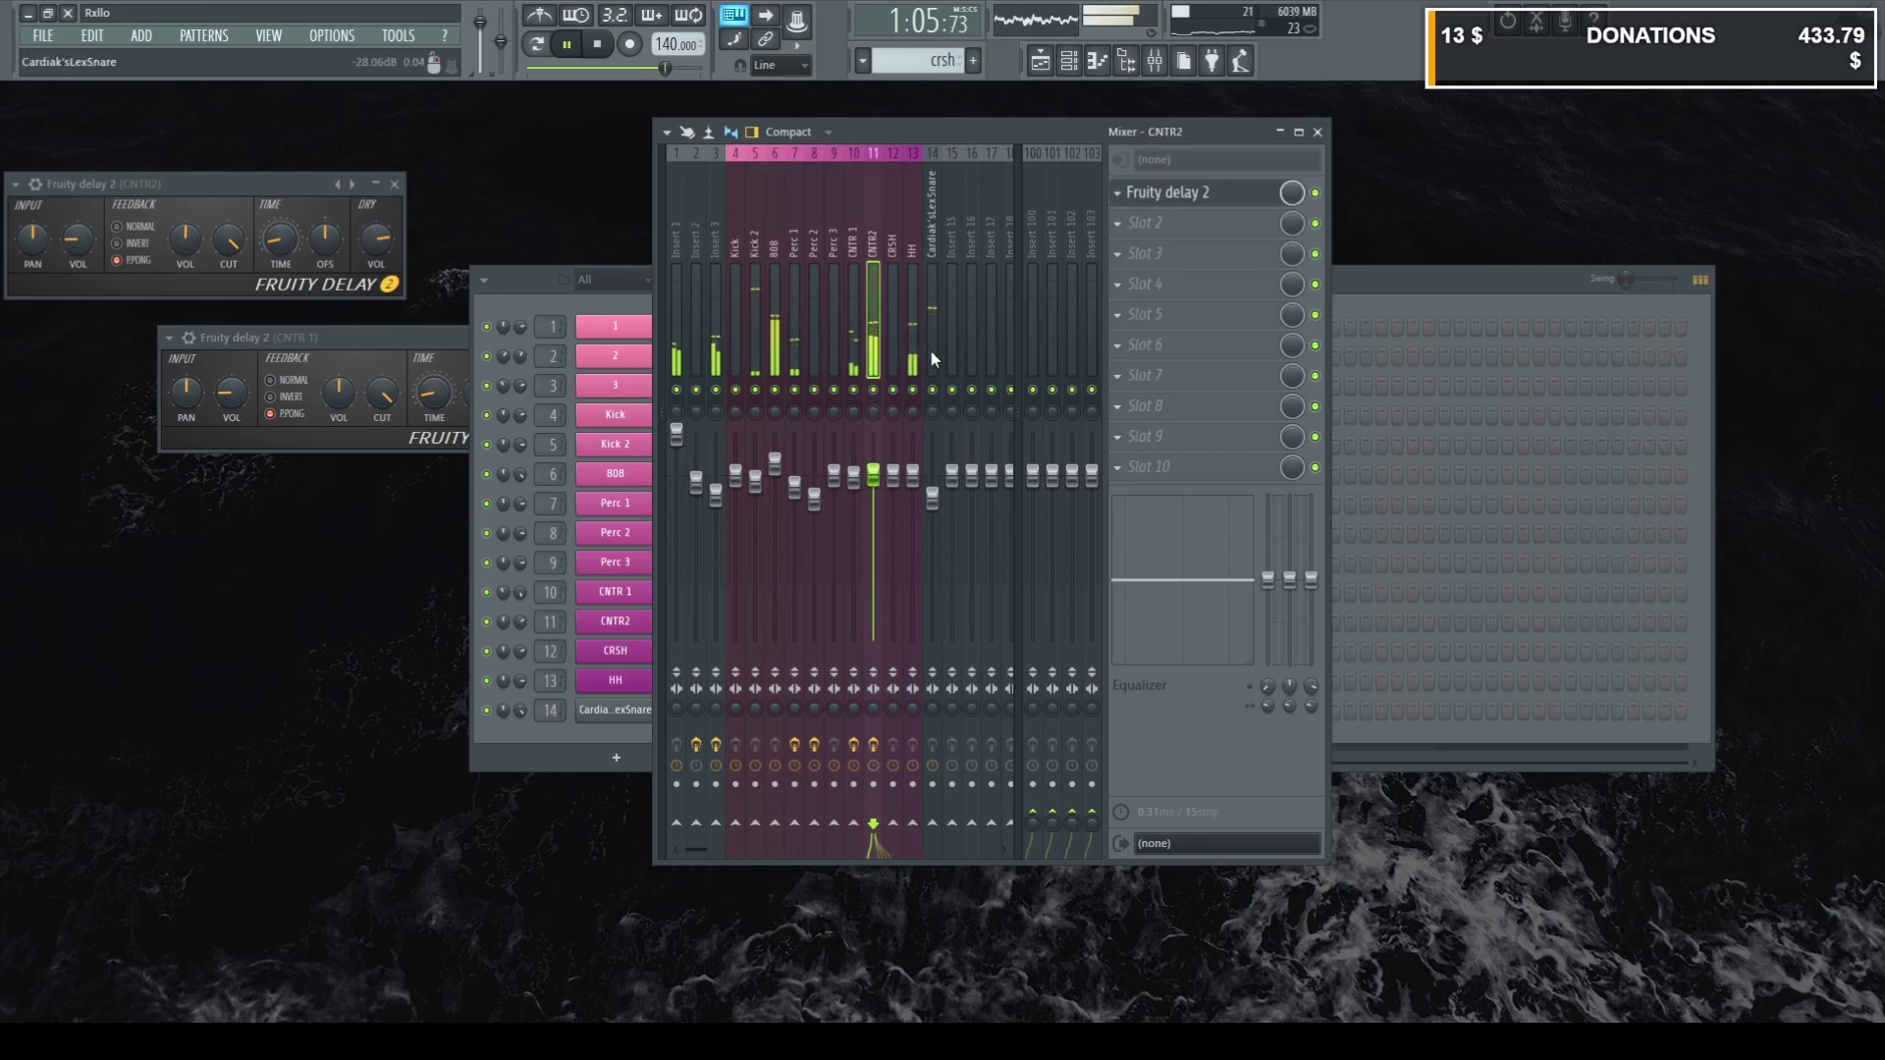
pyautogui.click(933, 498)
pyautogui.moveTo(776, 465); pyautogui.dragTo(716, 490)
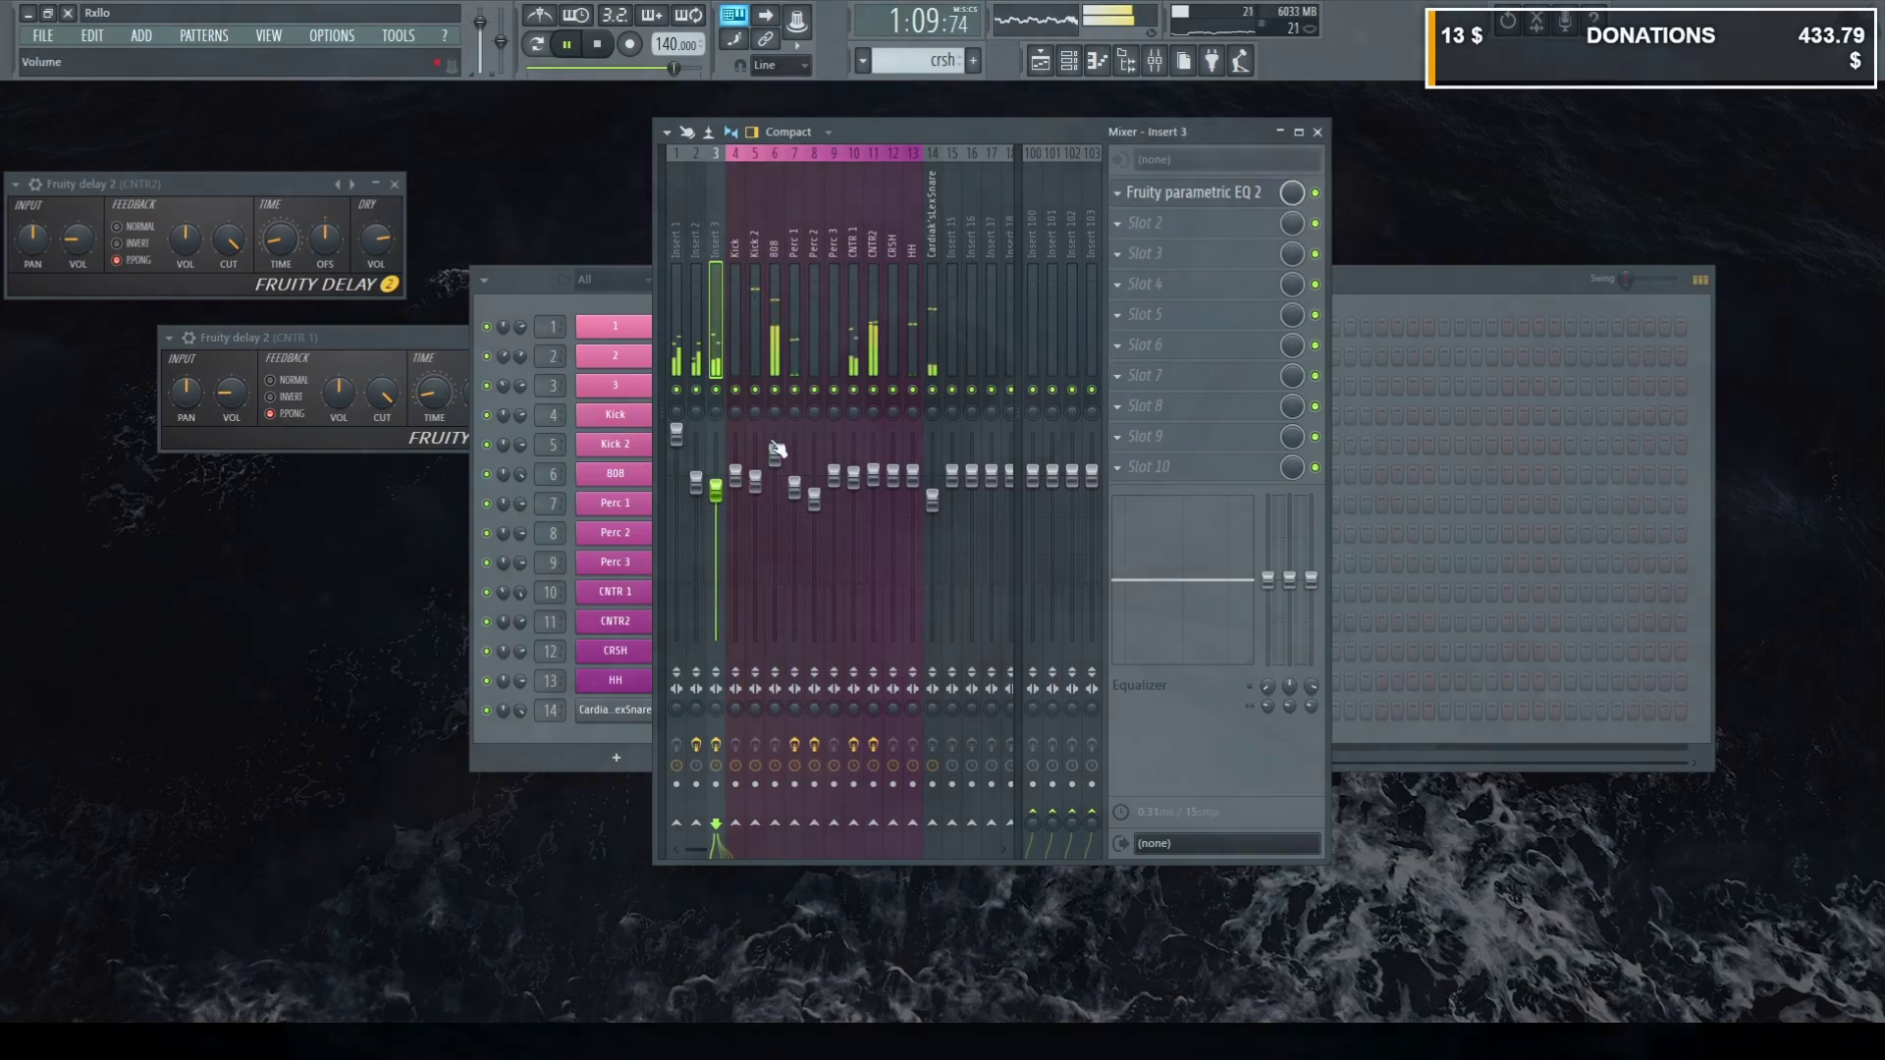
pyautogui.click(696, 461)
# Close the mixer, the channel rack and both Fruity delay 2 windows, and stop playback.
pyautogui.click(1129, 62)
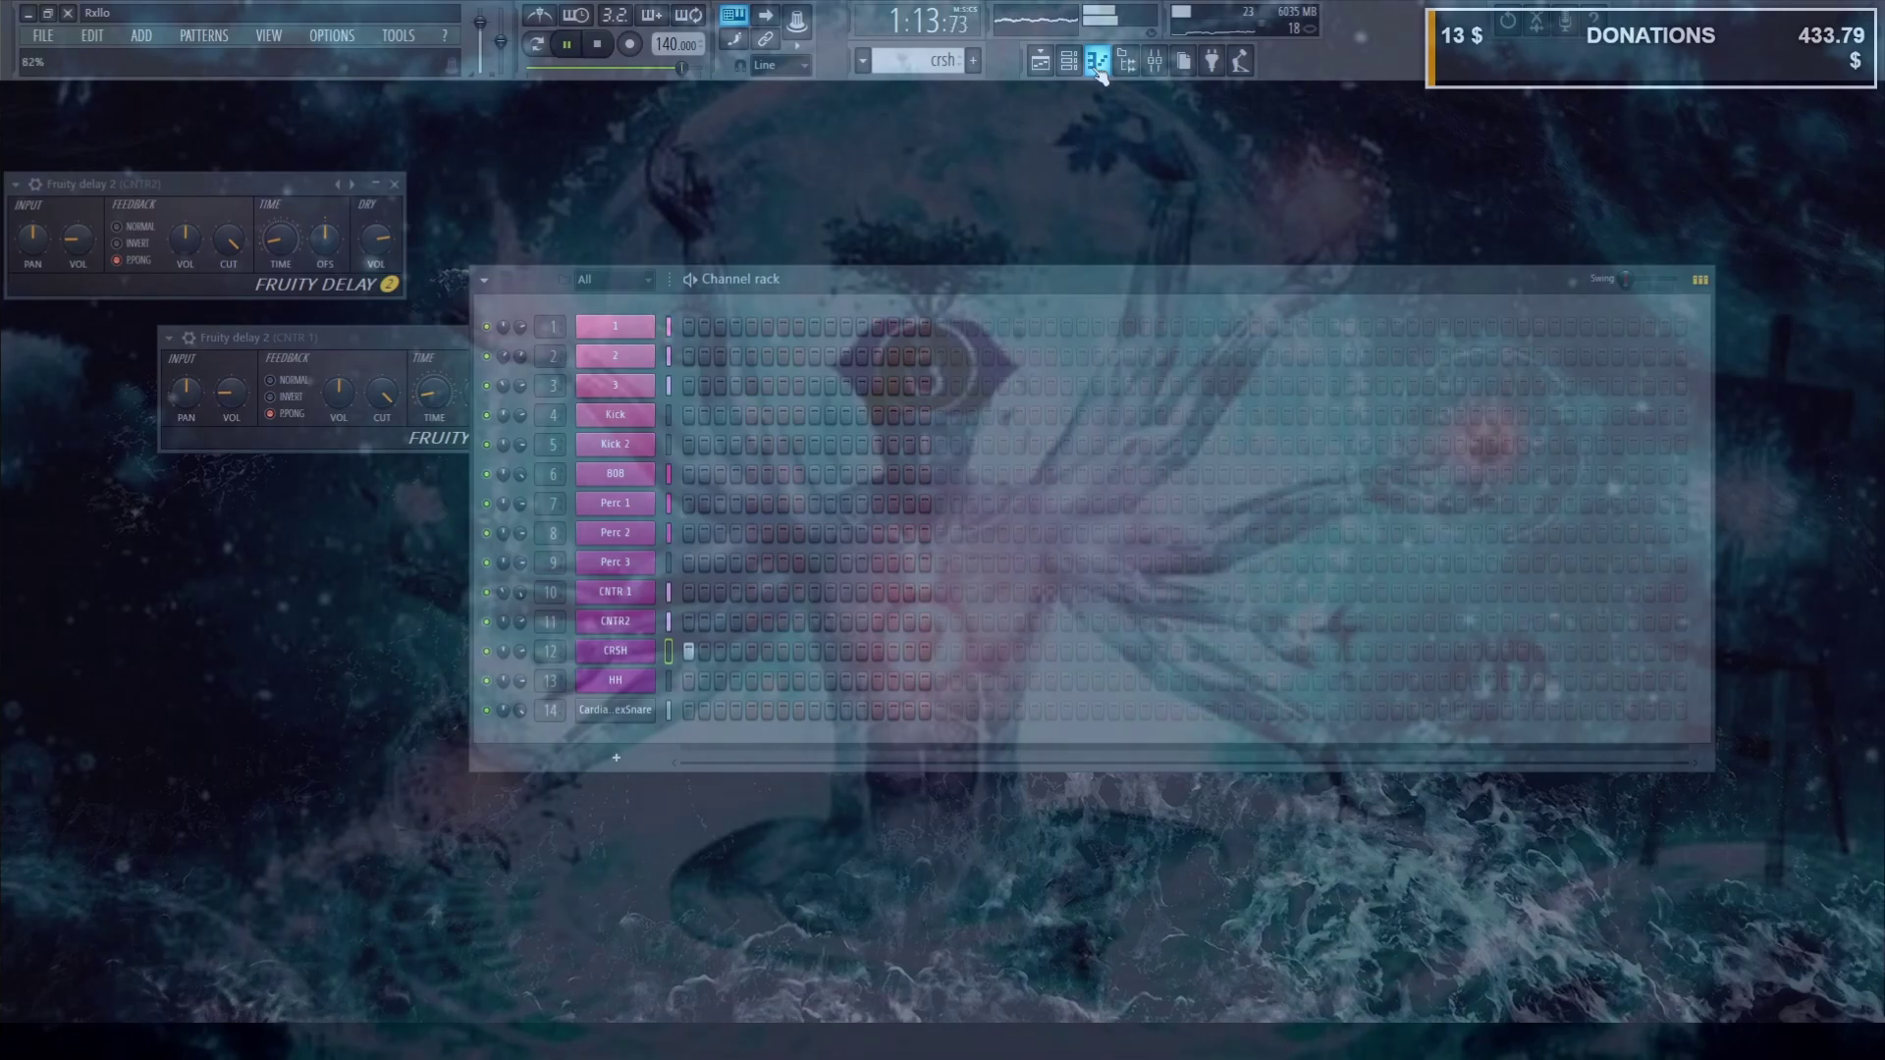
pyautogui.click(1098, 62)
pyautogui.click(548, 339)
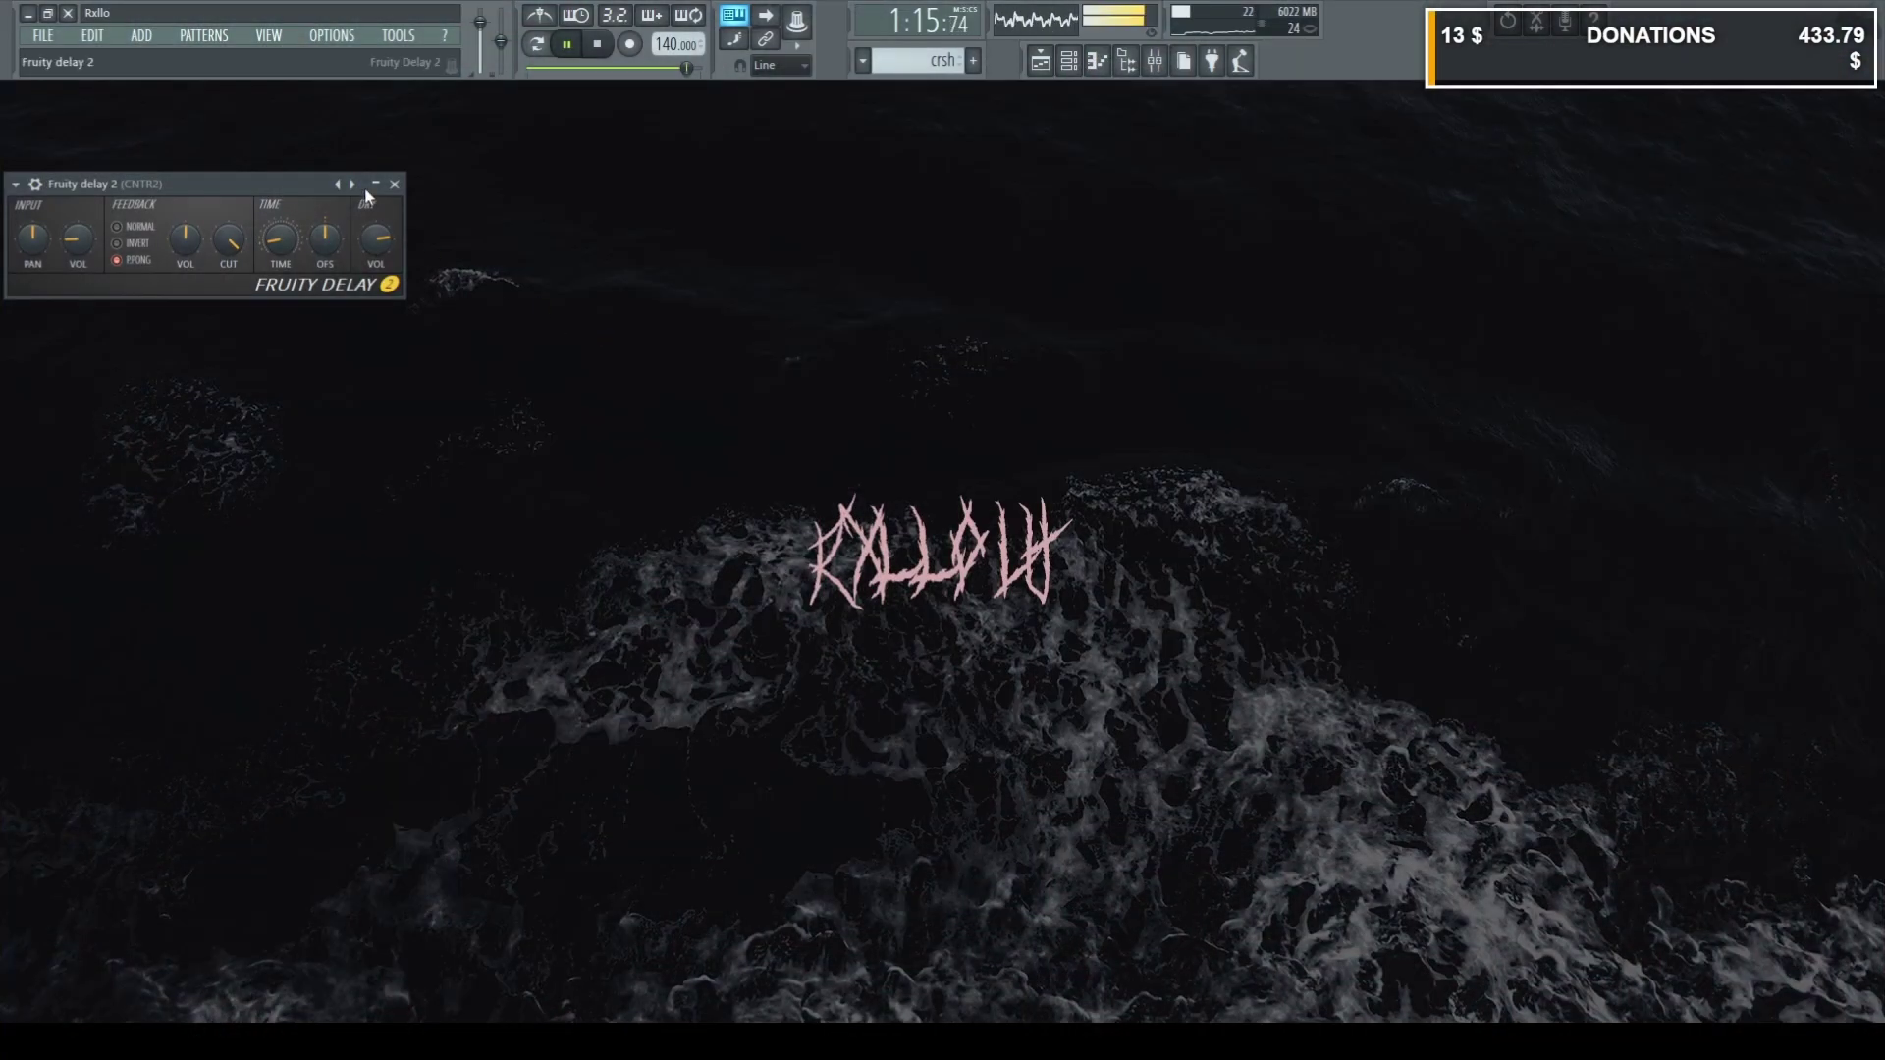
pyautogui.click(394, 183)
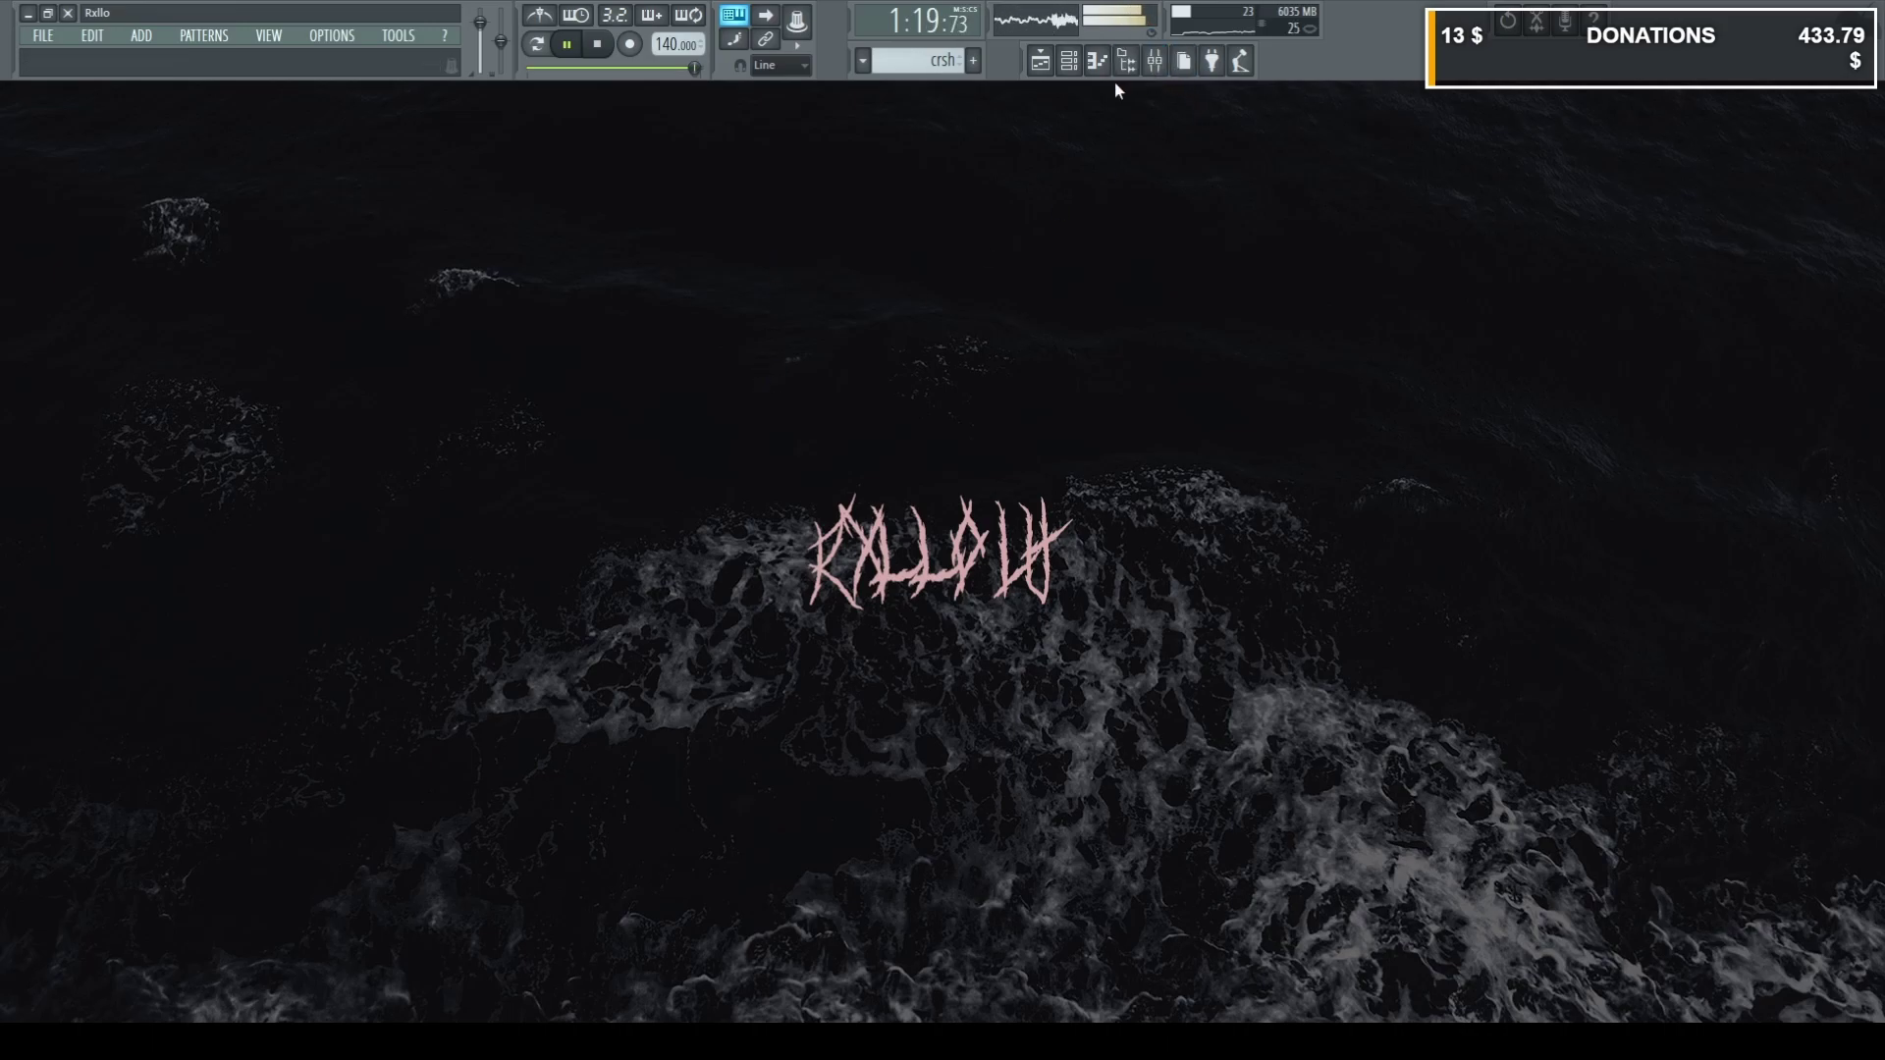
pyautogui.click(602, 49)
pyautogui.click(601, 47)
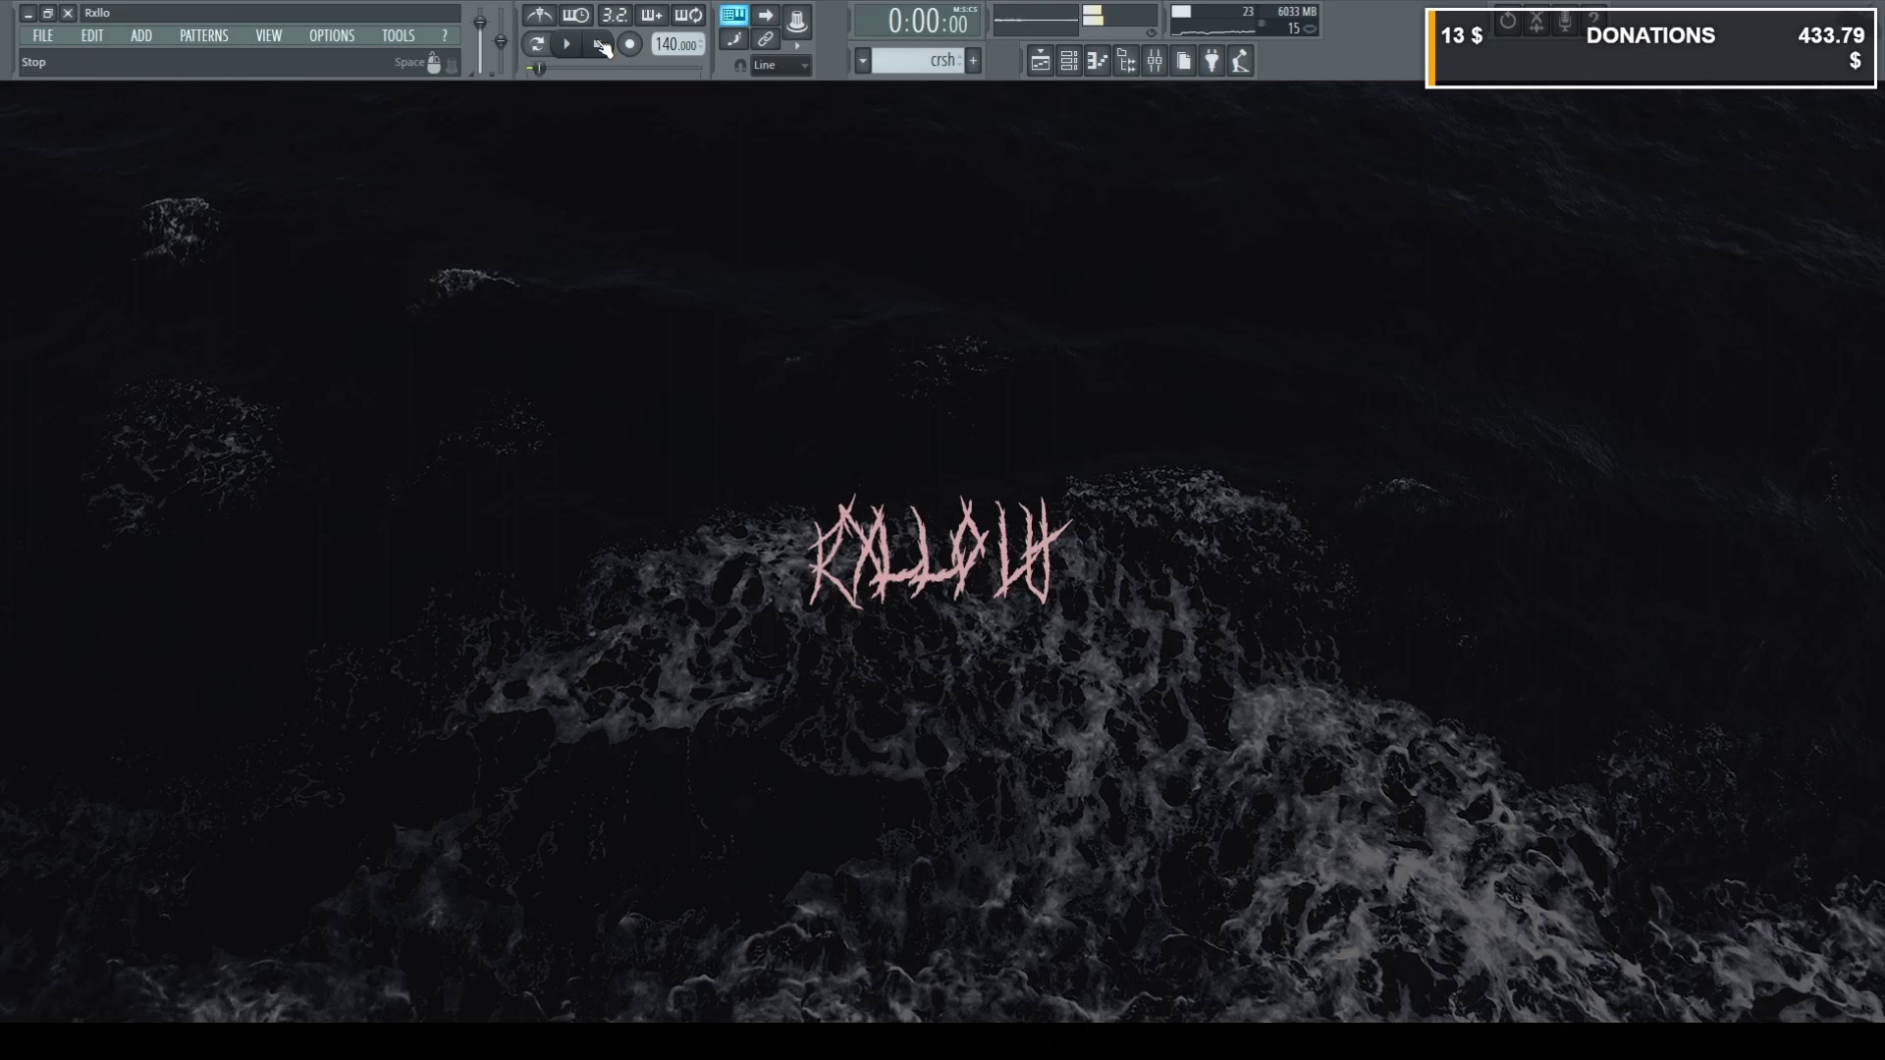